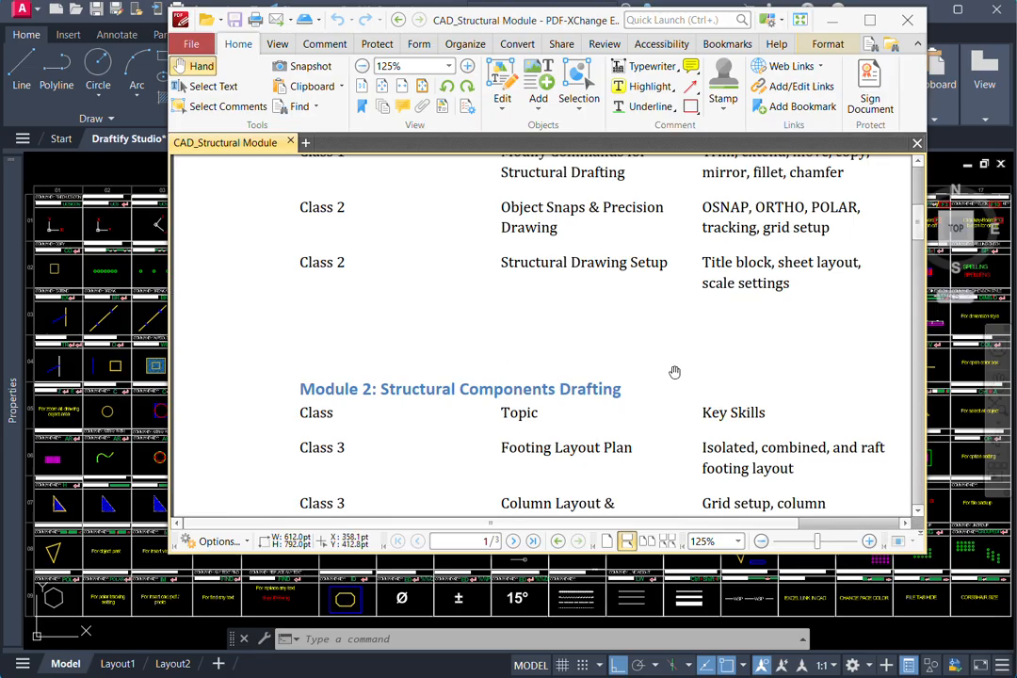
- Look over the Module 2 topics in the CAD_Structural Module PDF and switch to AutoCAD's Draftify Studio drawing
scroll(674, 372, "down", 1, "ctrl")
scroll(595, 317, "down", 2)
scroll(631, 341, "up", 1, "ctrl")
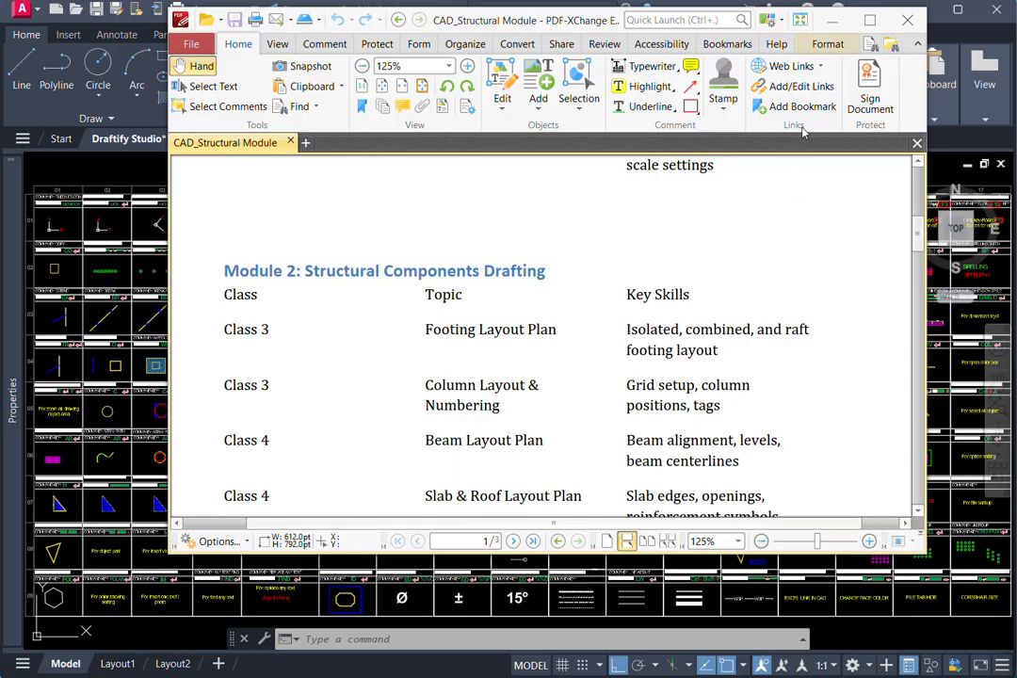
left_click(829, 28)
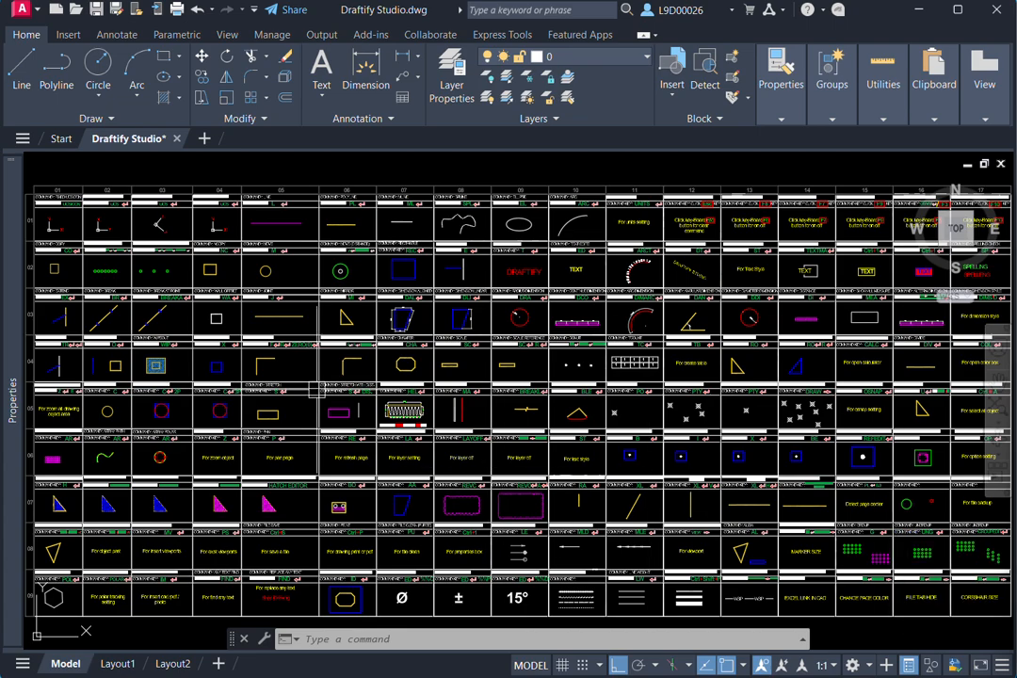
- Examine the full chart of drawing commands and the command keys listed in its cells
mouse_move(299, 363)
middle_mouse_down()
mouse_move(269, 378)
mouse_move(374, 431)
middle_mouse_up()
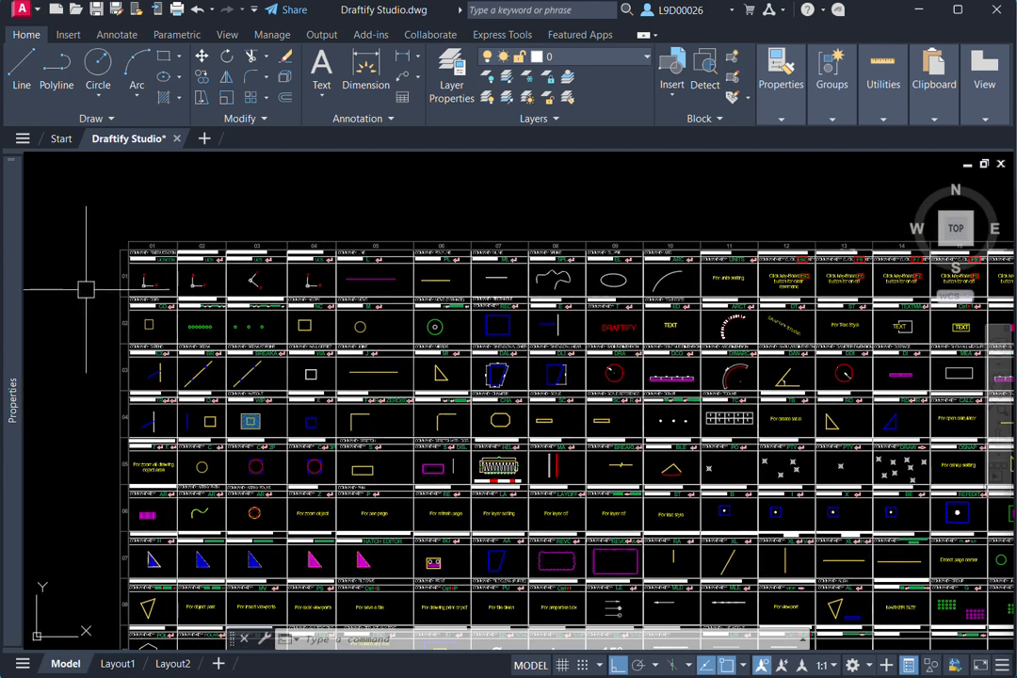
middle_click_drag(192, 313, 141, 294)
middle_click_drag(367, 389, 311, 359)
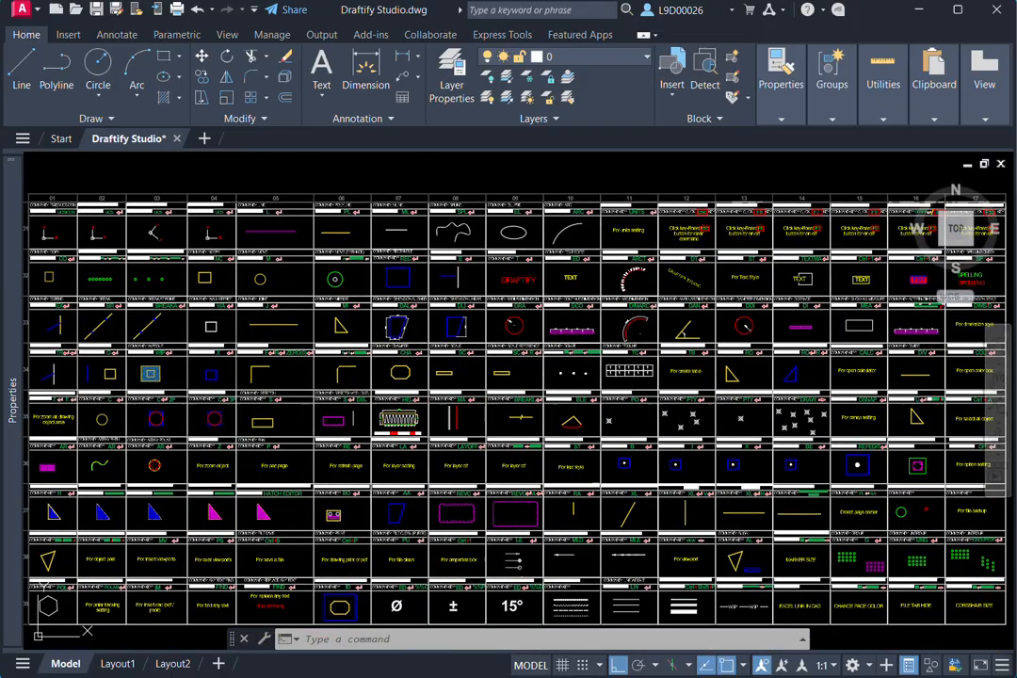
middle_click_drag(400, 412, 366, 388)
scroll(385, 392, "down", 2)
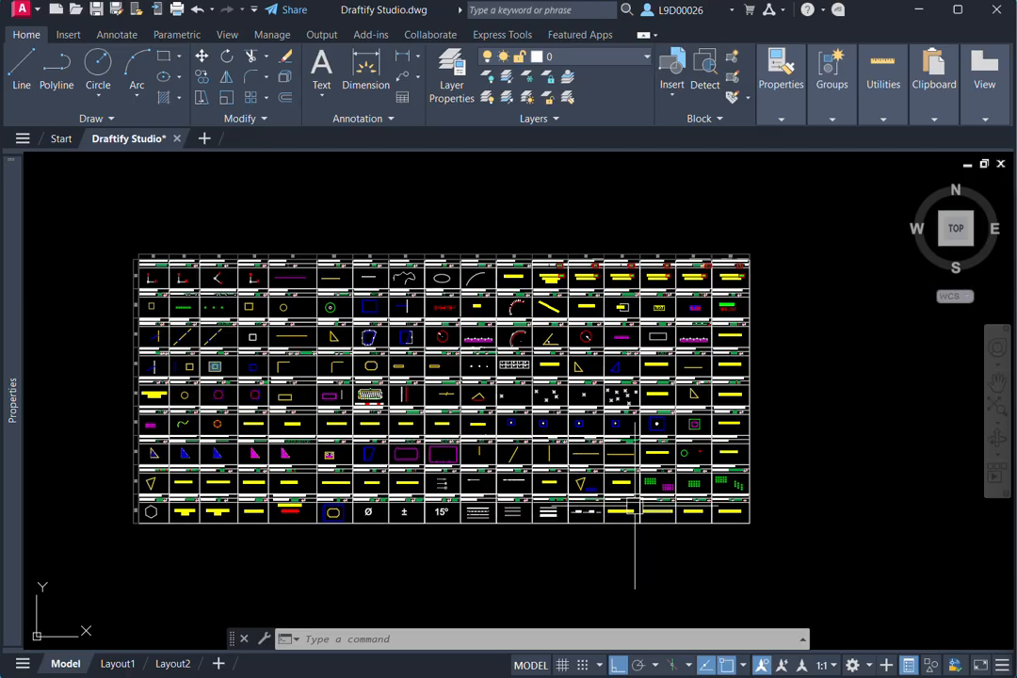
middle_click_drag(275, 363, 304, 357)
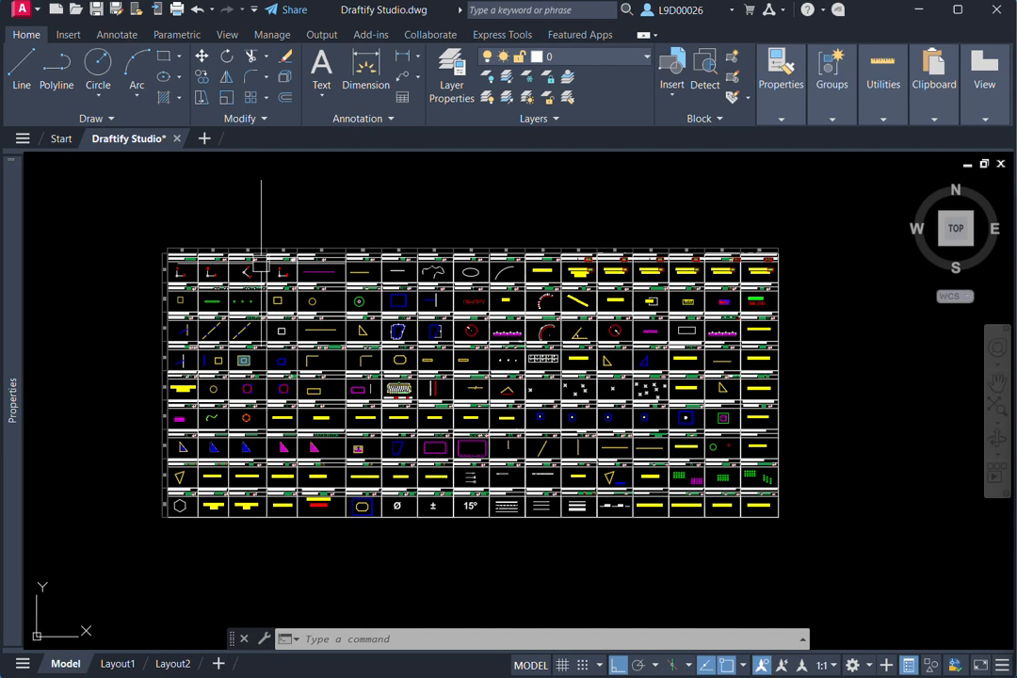
scroll(176, 255, "up", 5)
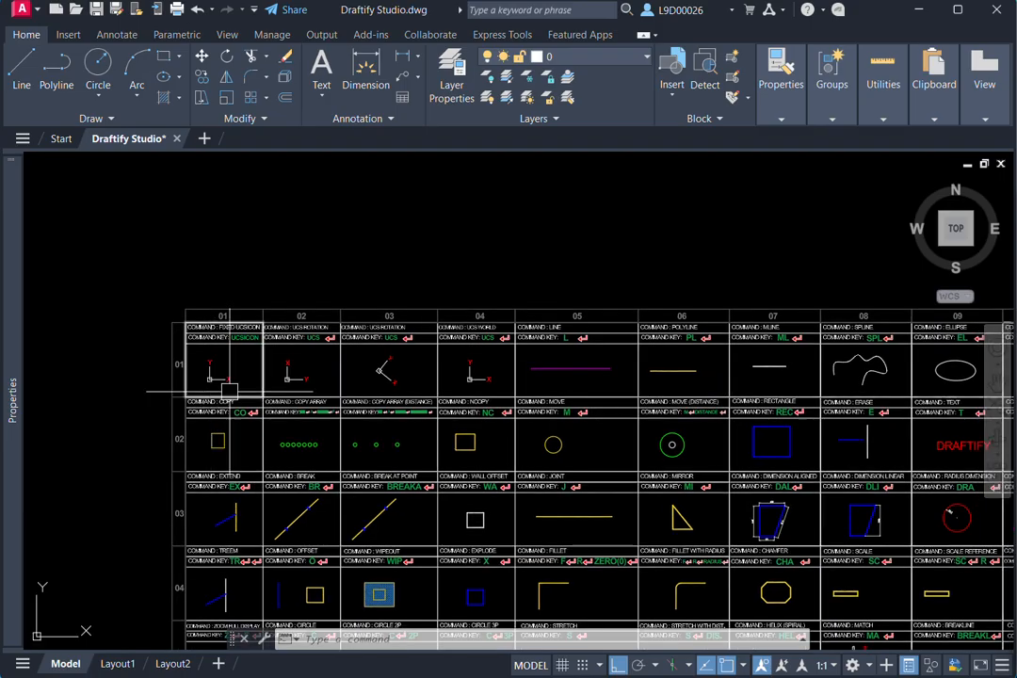
middle_click_drag(229, 390, 209, 365)
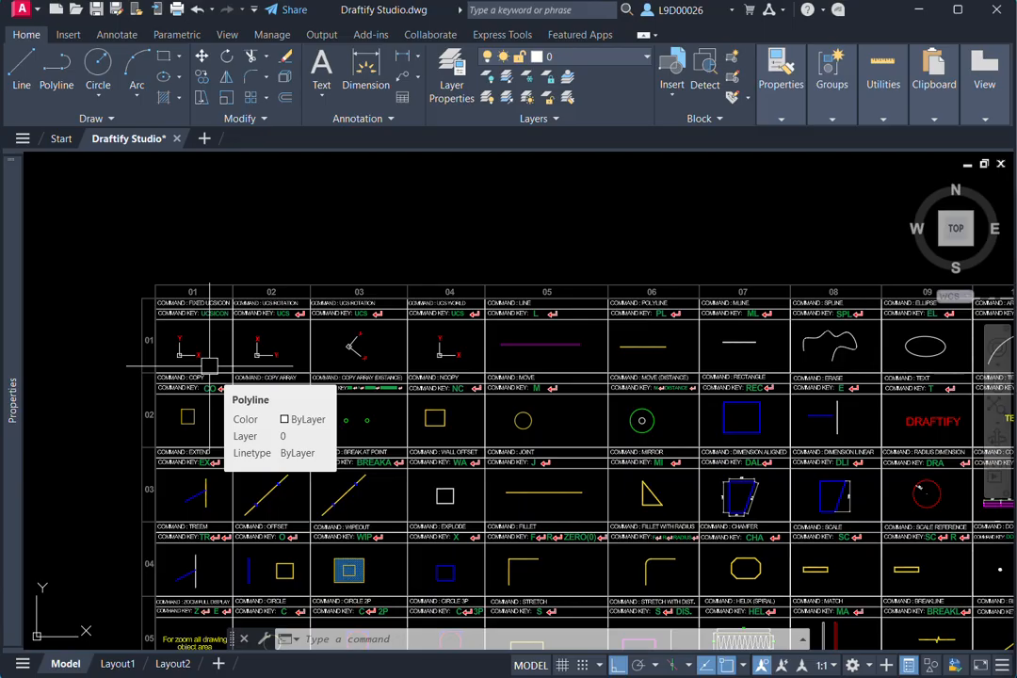
scroll(291, 318, "down", 3)
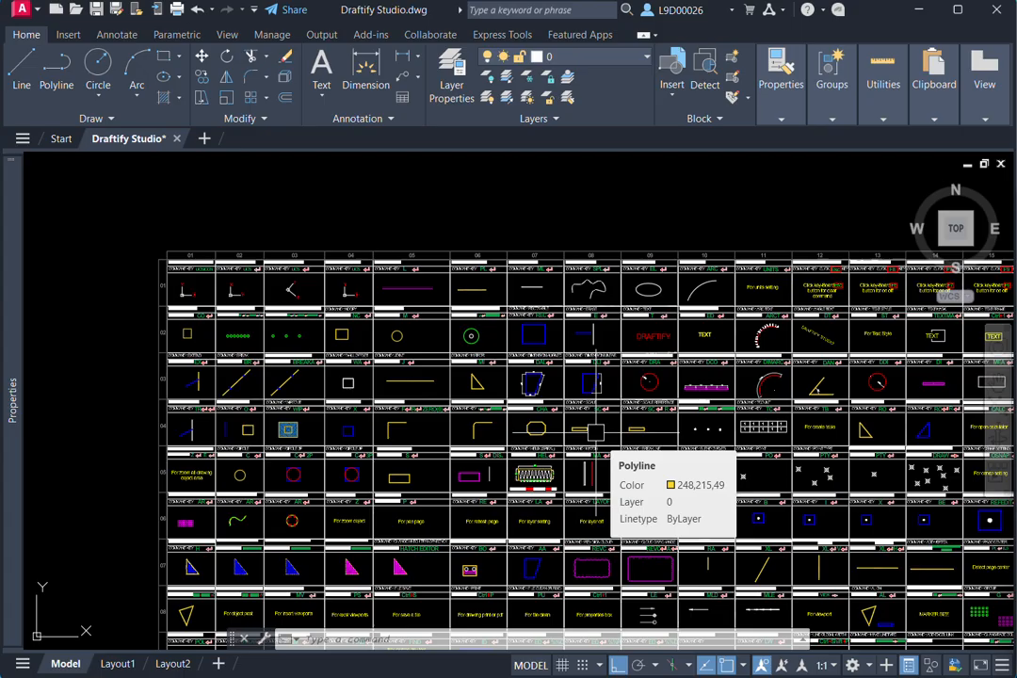
middle_click_drag(416, 379, 473, 403)
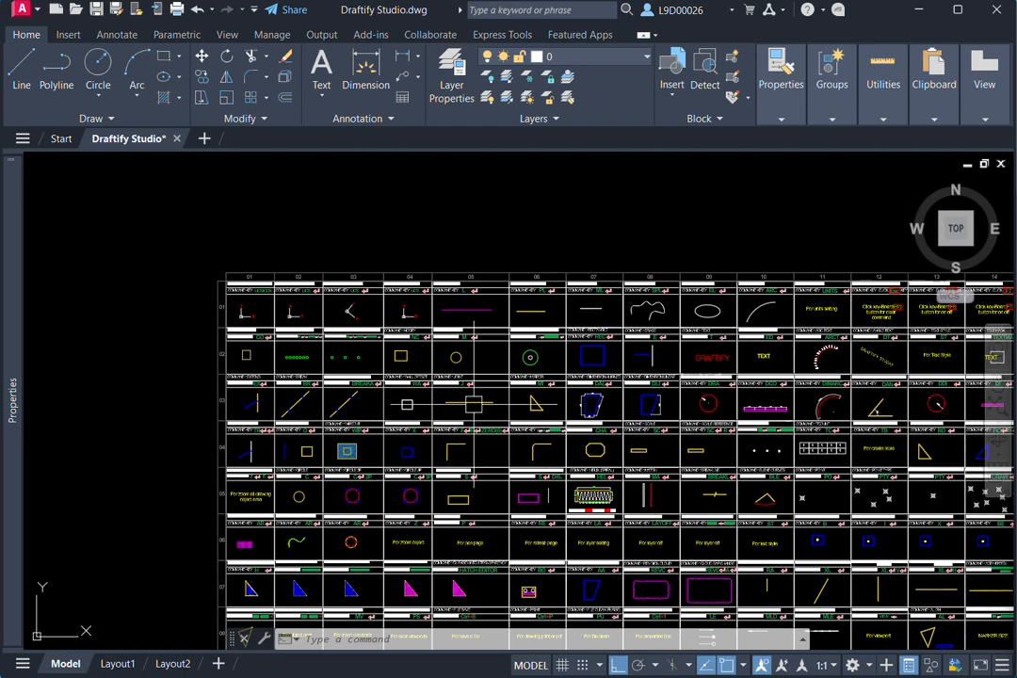
scroll(247, 303, "up", 5)
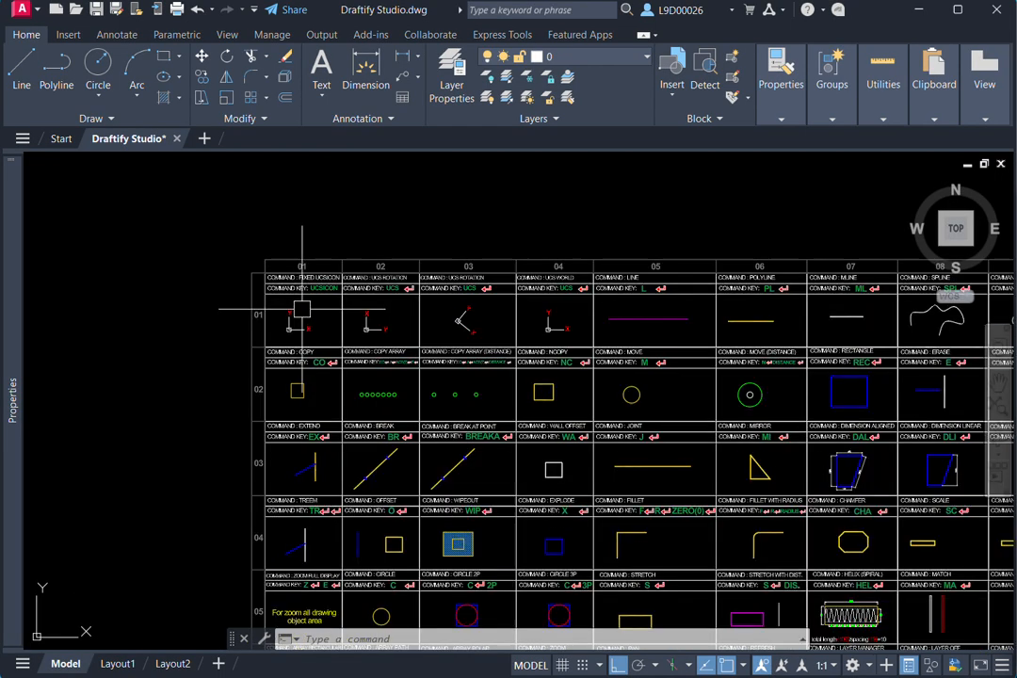
- Run UCSICON from the chart's first cell with the Noorigin option to fix the UCS icon in the view's corner
mouse_move(315, 326)
middle_mouse_down()
mouse_move(284, 367)
mouse_move(289, 358)
mouse_move(256, 359)
mouse_move(271, 379)
mouse_move(279, 365)
mouse_move(301, 400)
mouse_move(329, 388)
middle_mouse_up()
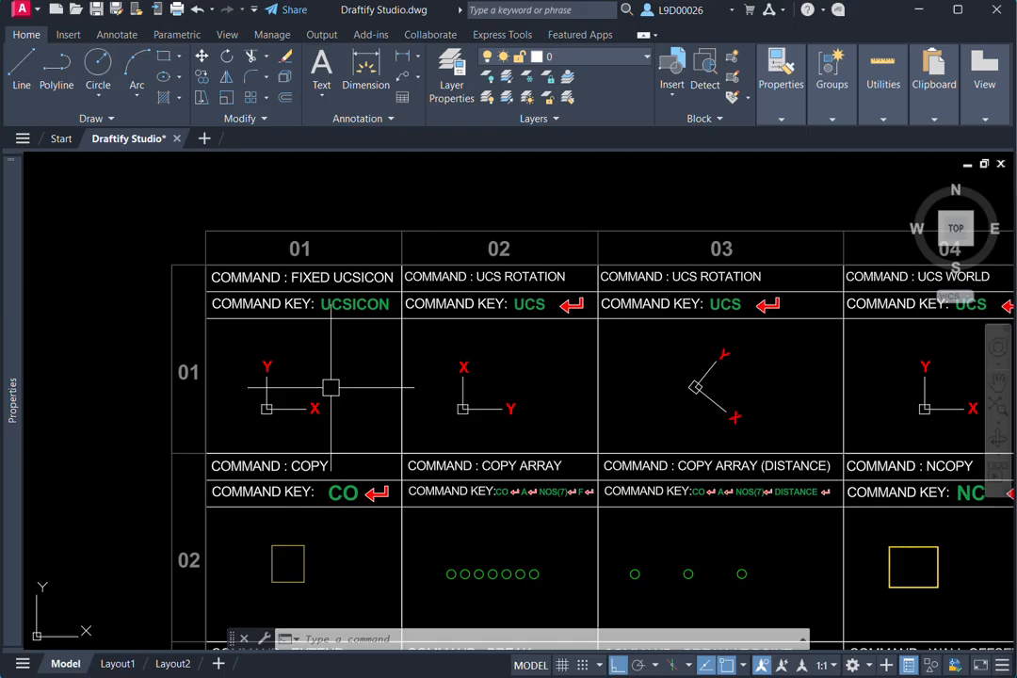
mouse_move(353, 397)
middle_mouse_down()
mouse_move(325, 399)
mouse_move(336, 398)
middle_mouse_up()
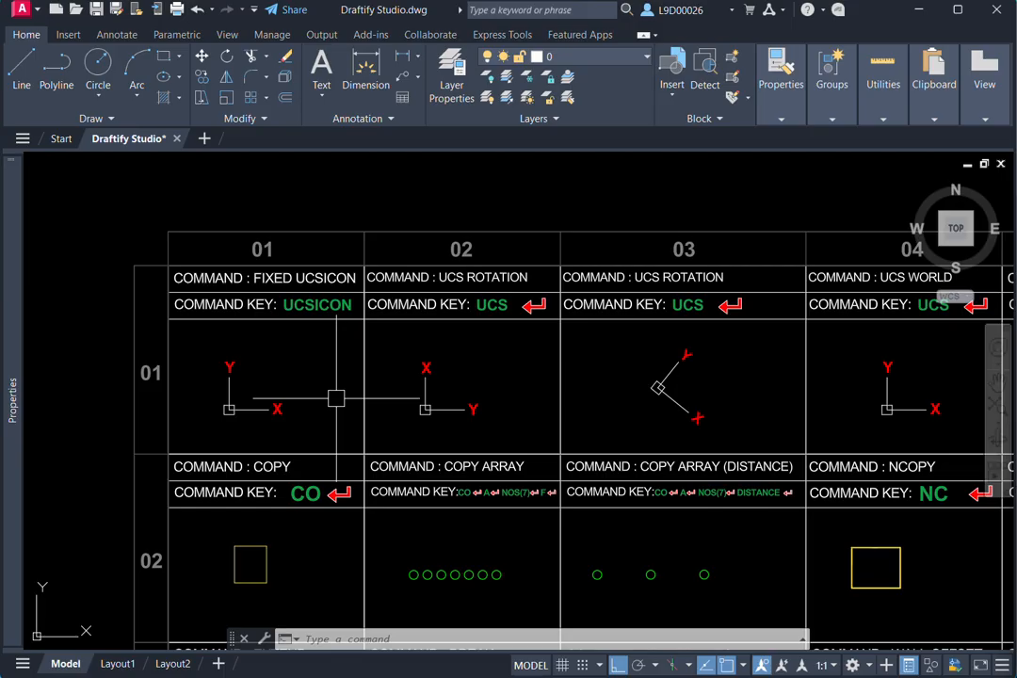
middle_click_drag(364, 401, 331, 402)
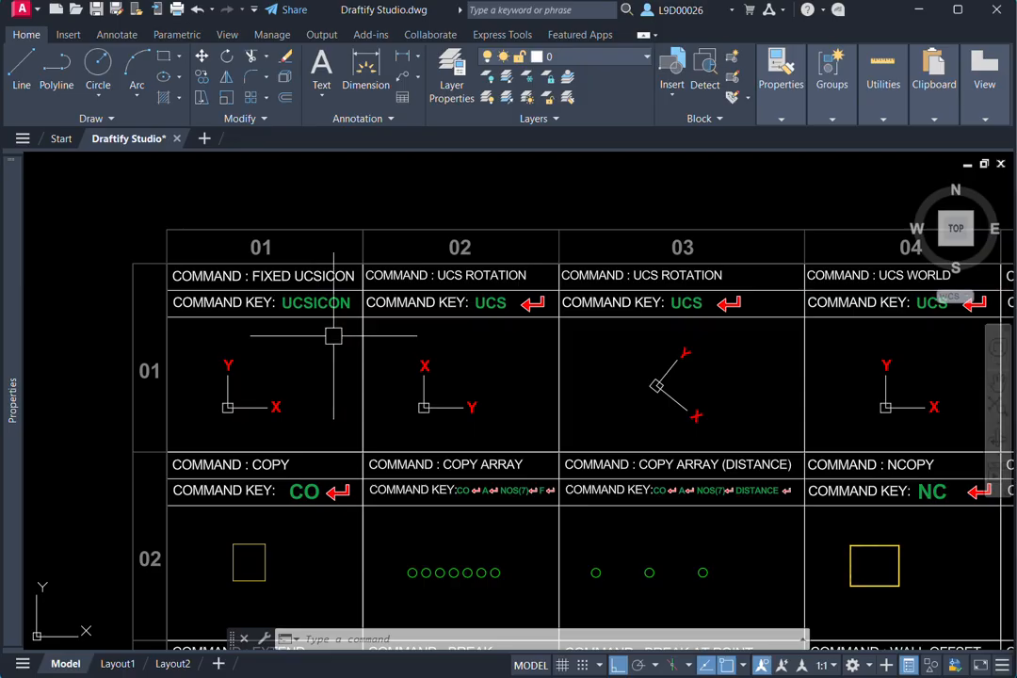
scroll(282, 347, "up", 2)
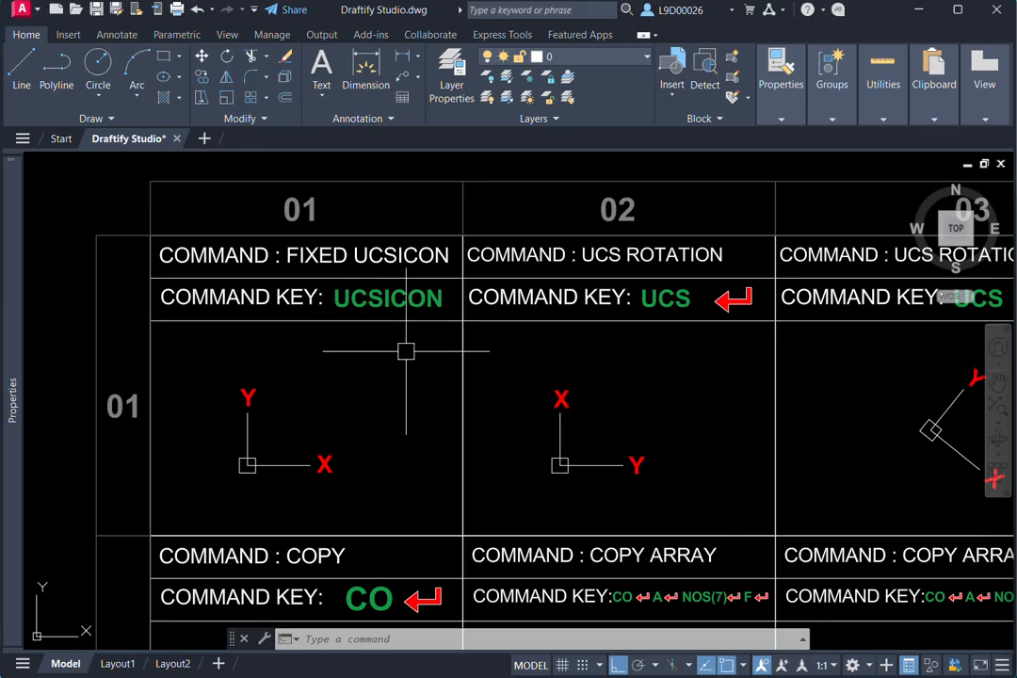
type("ic")
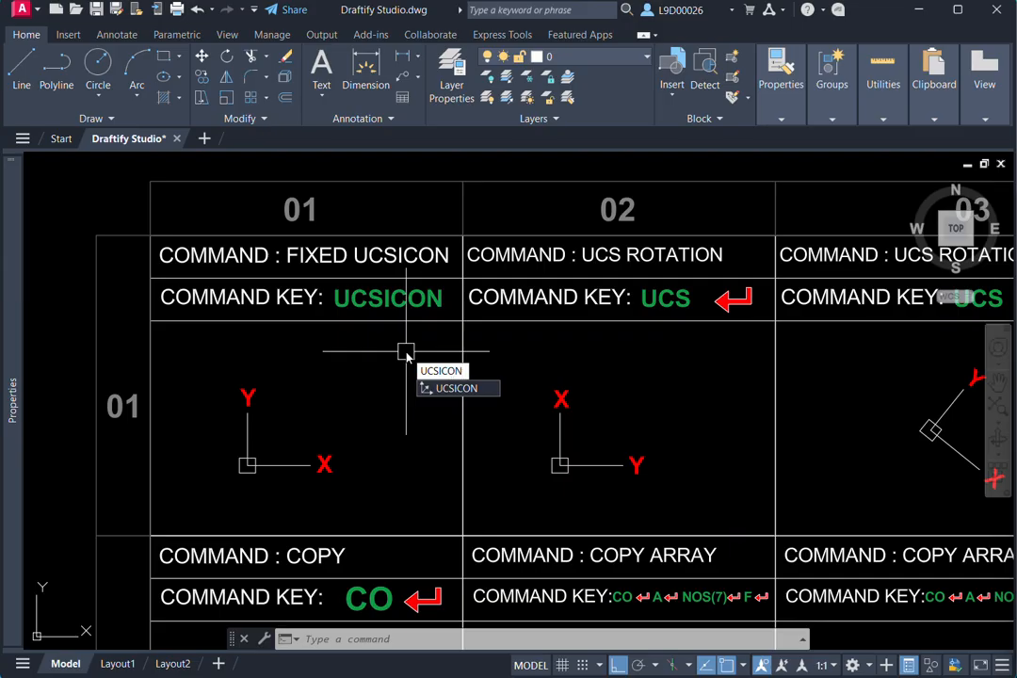
key("Return")
left_click(455, 444)
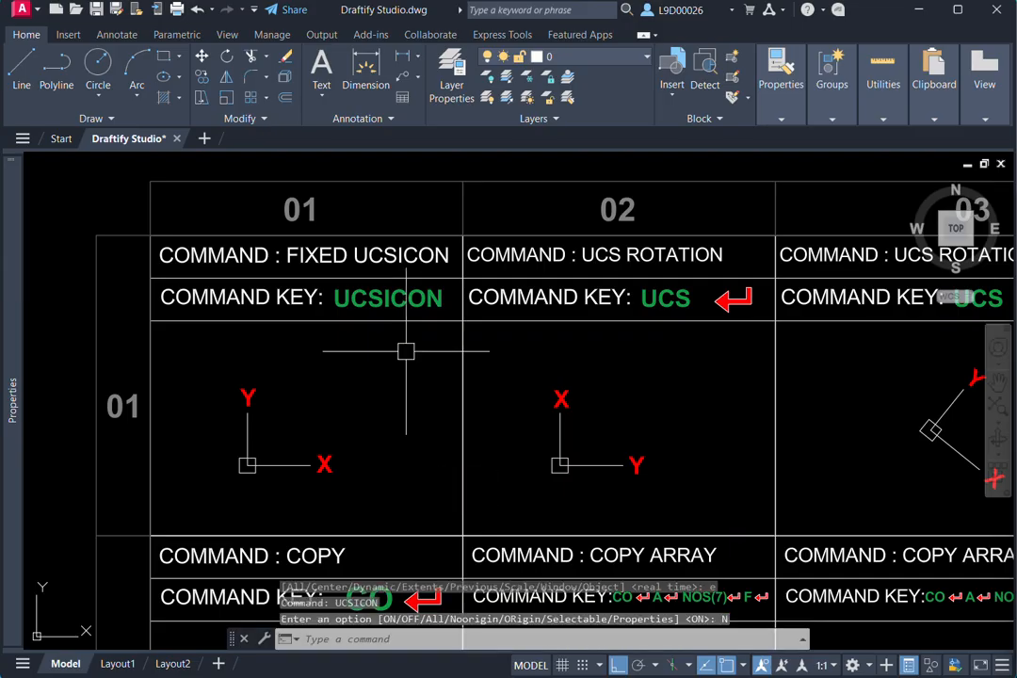
- Examine the UCS Rotation entries in columns 02 and 03 of the command chart
scroll(272, 465, "down", 6)
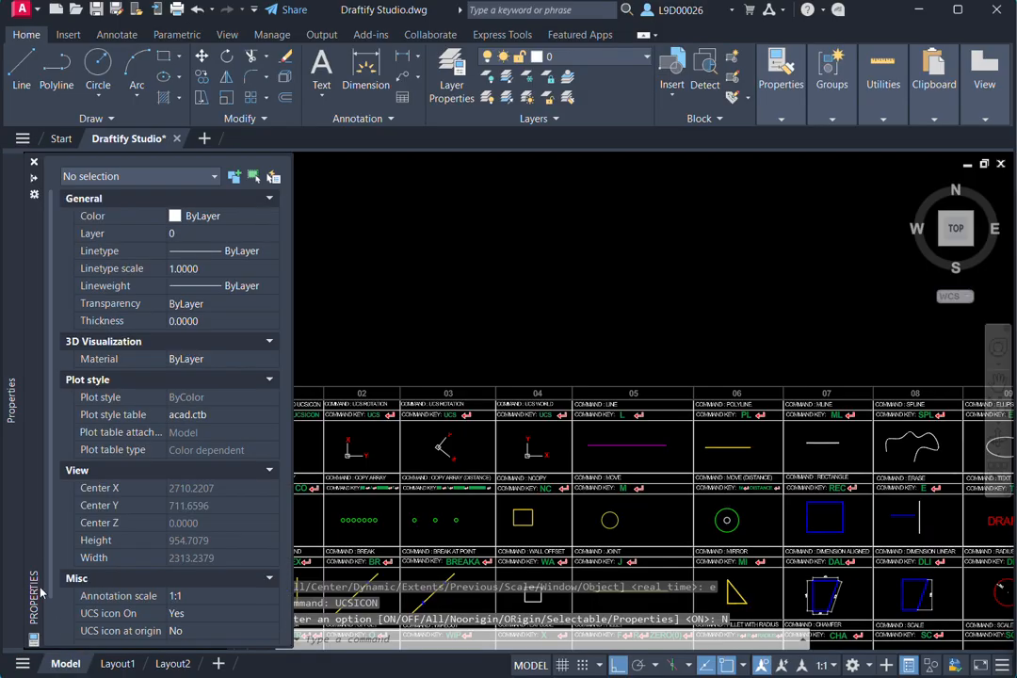
middle_click_drag(482, 360, 529, 309)
scroll(377, 405, "up", 4)
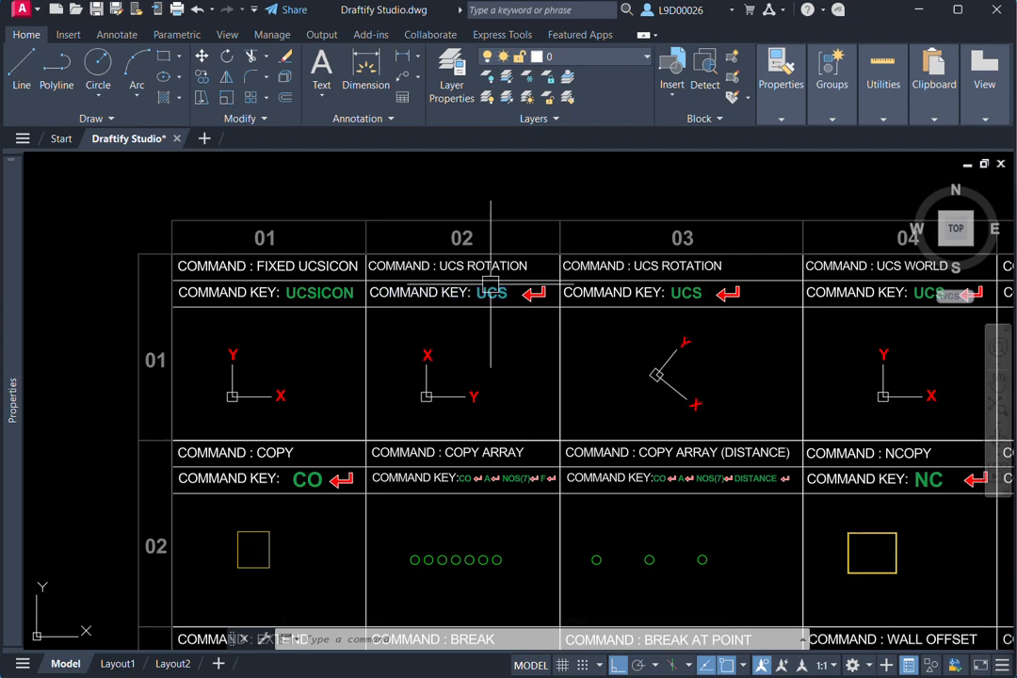
scroll(431, 295, "down", 5)
middle_click_drag(380, 283, 342, 290)
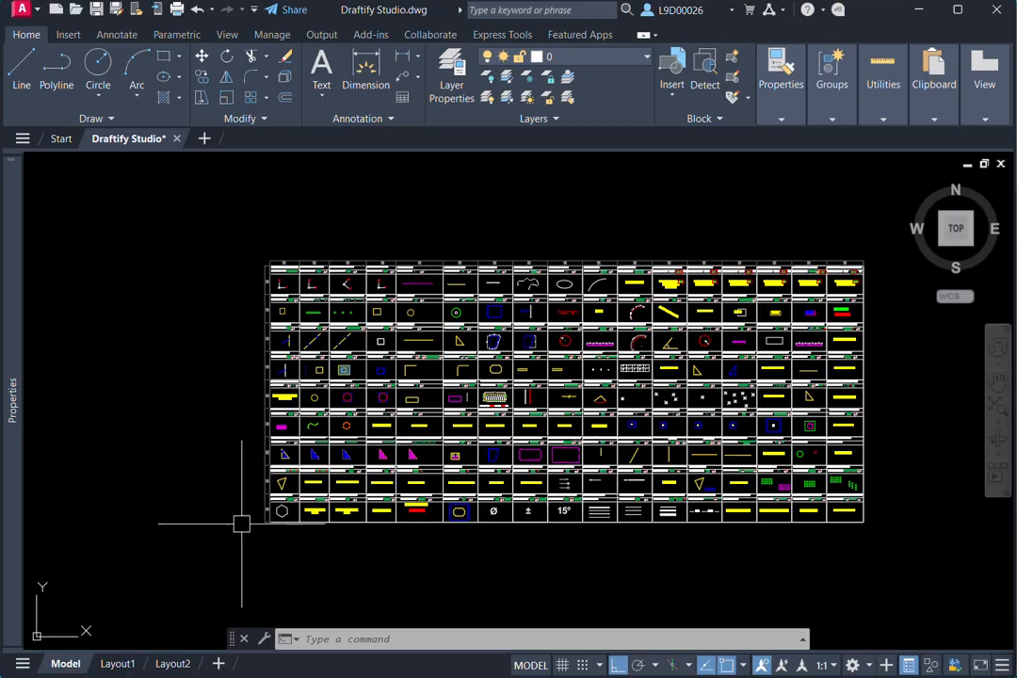
scroll(359, 282, "up", 8)
scroll(379, 280, "down", 5)
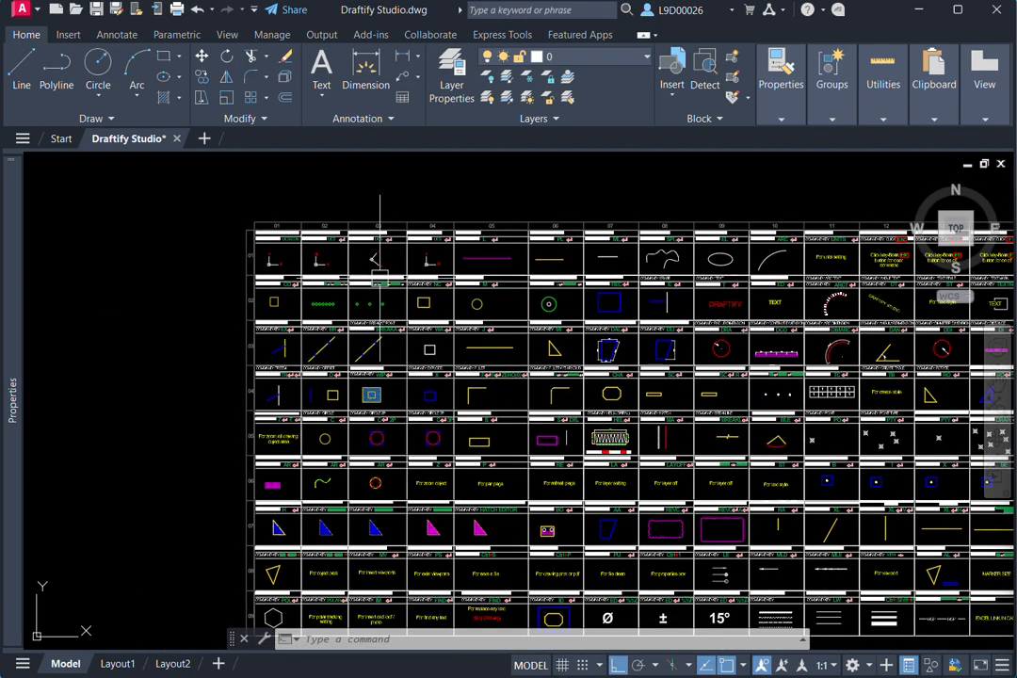
- Start the UCS command, turn Ortho off and place the new origin at the chart's lower-left corner
key("Return")
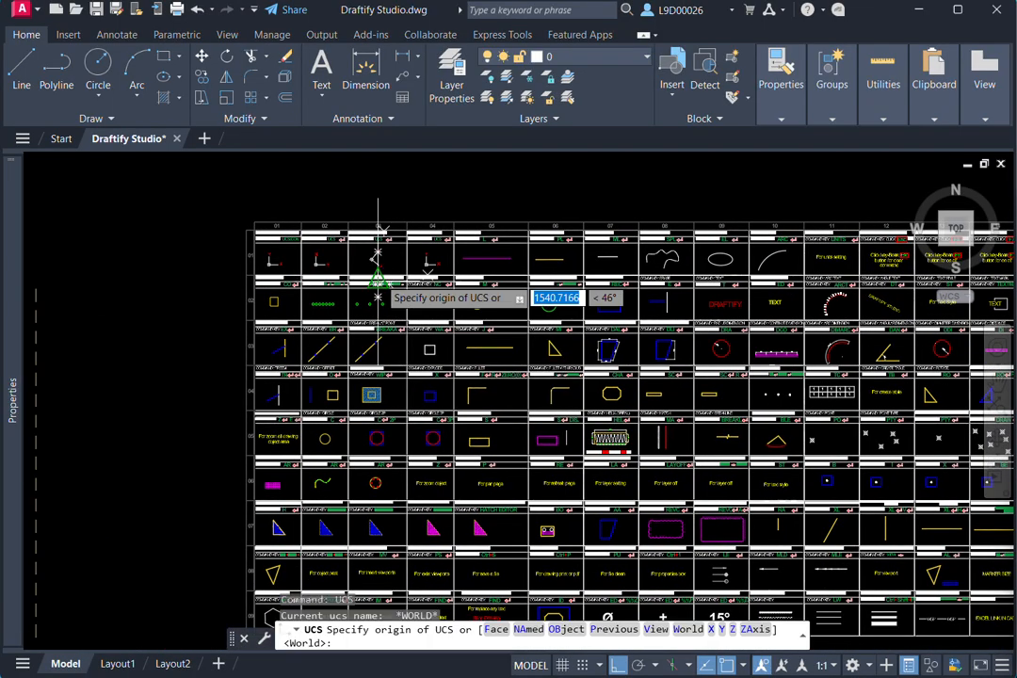
scroll(331, 308, "down", 5)
scroll(326, 311, "up", 2)
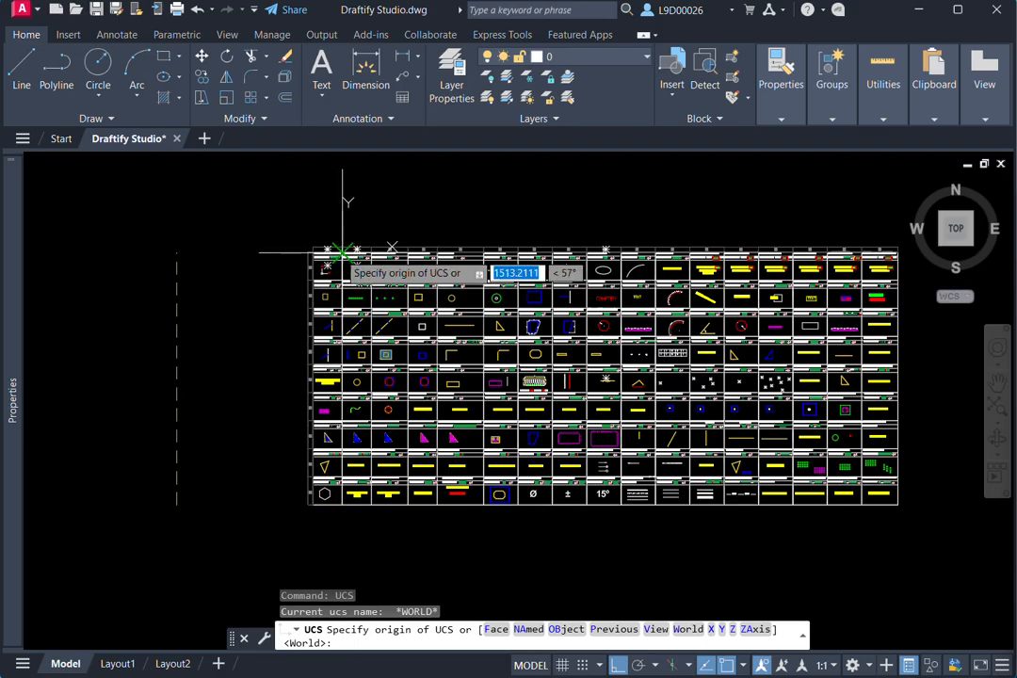
left_click(619, 666)
middle_click_drag(273, 364, 280, 367)
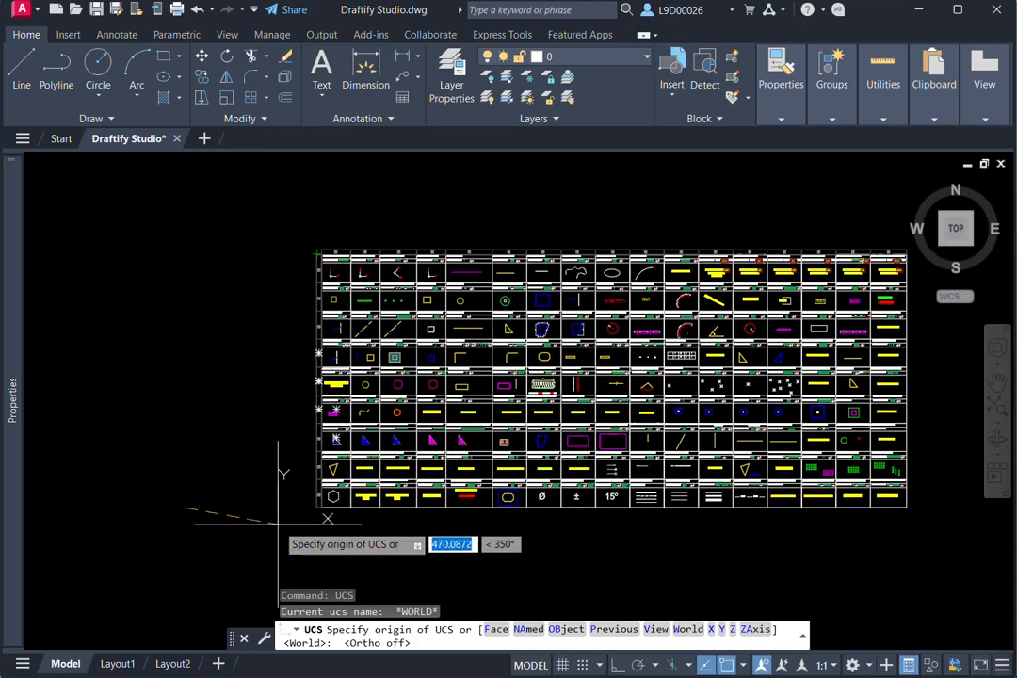
scroll(282, 522, "up", 2)
left_click(339, 499)
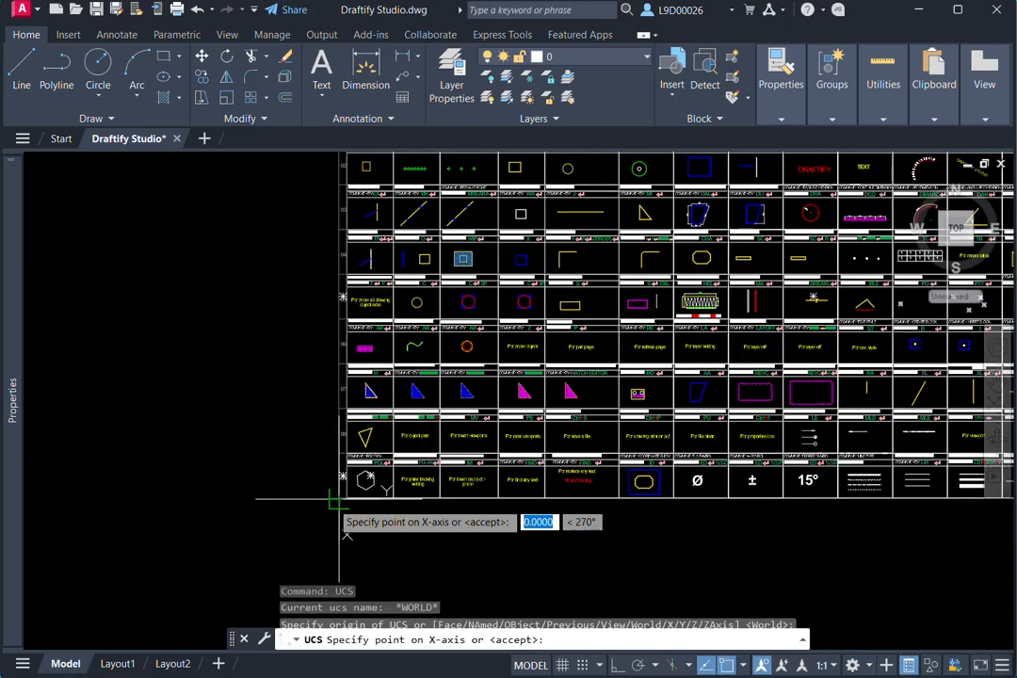
- Align the new UCS X axis with the chart's left edge and define the XY plane towards its lower-right corner
scroll(311, 513, "up", 4)
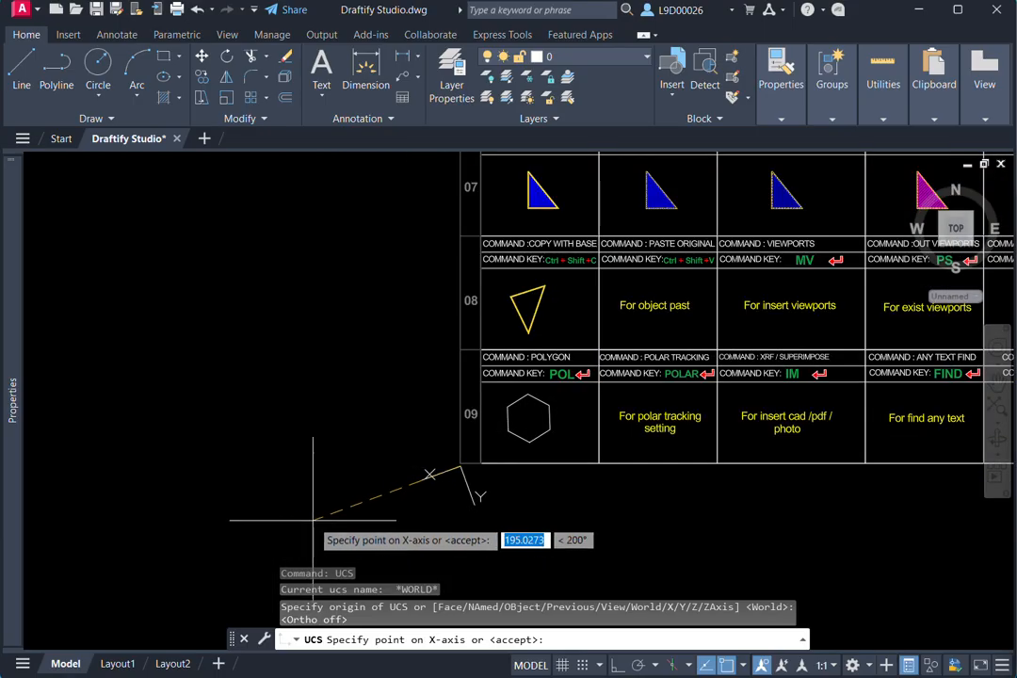
scroll(312, 520, "down", 2)
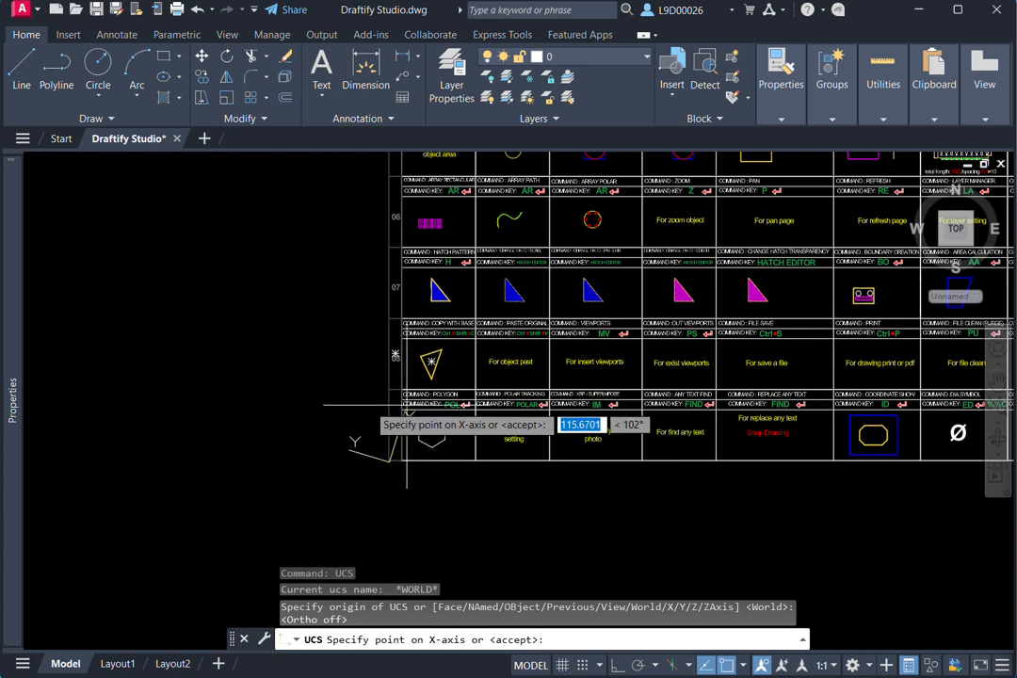
scroll(273, 466, "down", 3)
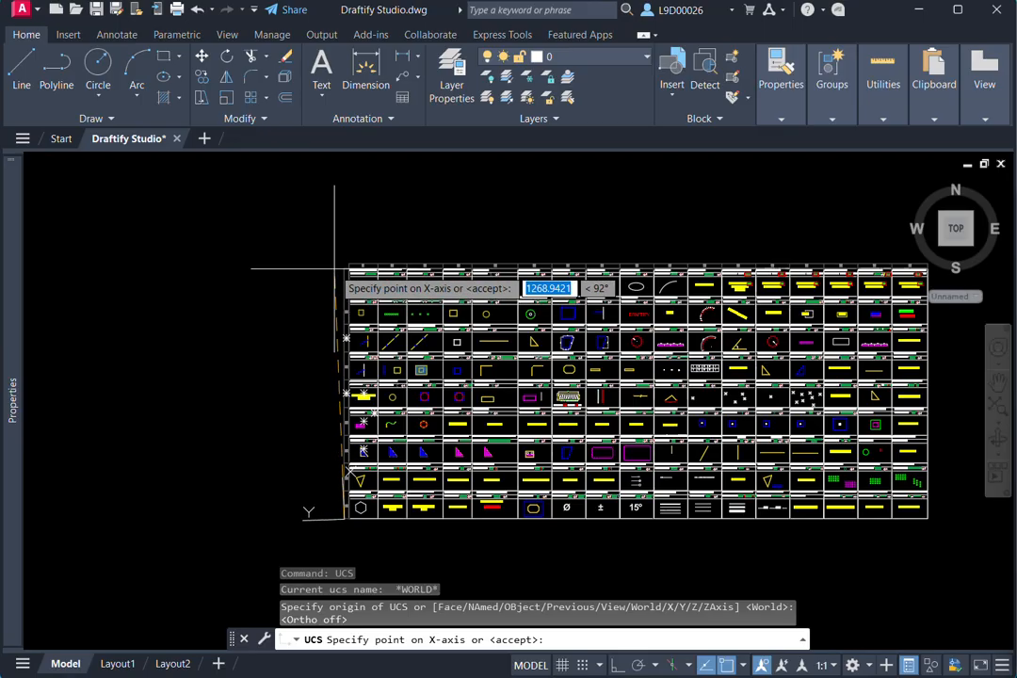
left_click(343, 269)
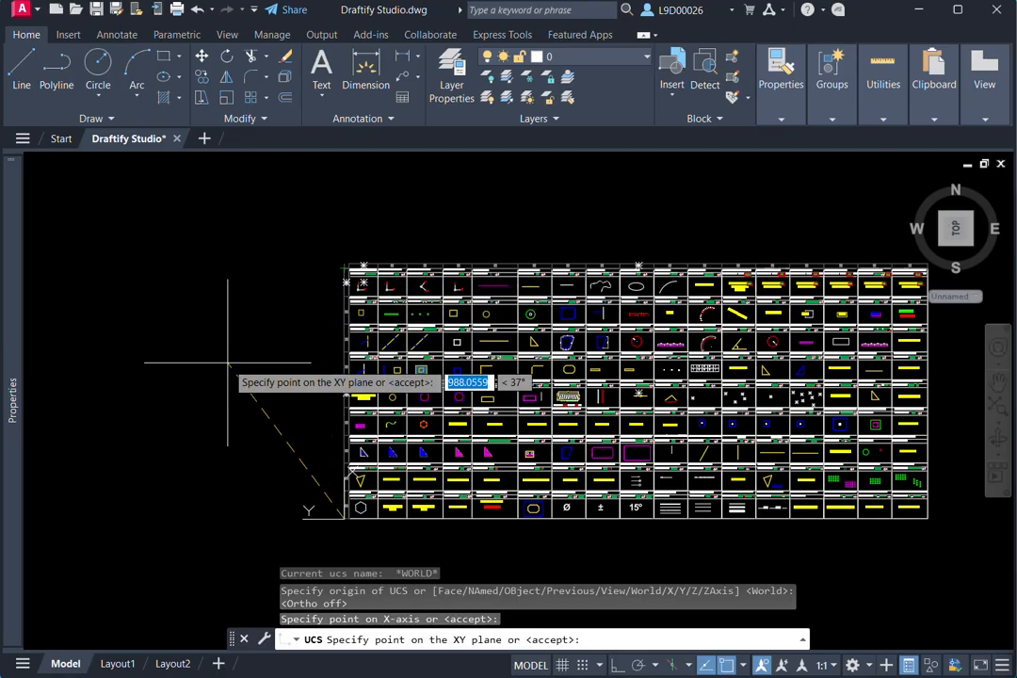
middle_click_drag(236, 405, 260, 301)
middle_click_drag(405, 439, 310, 464)
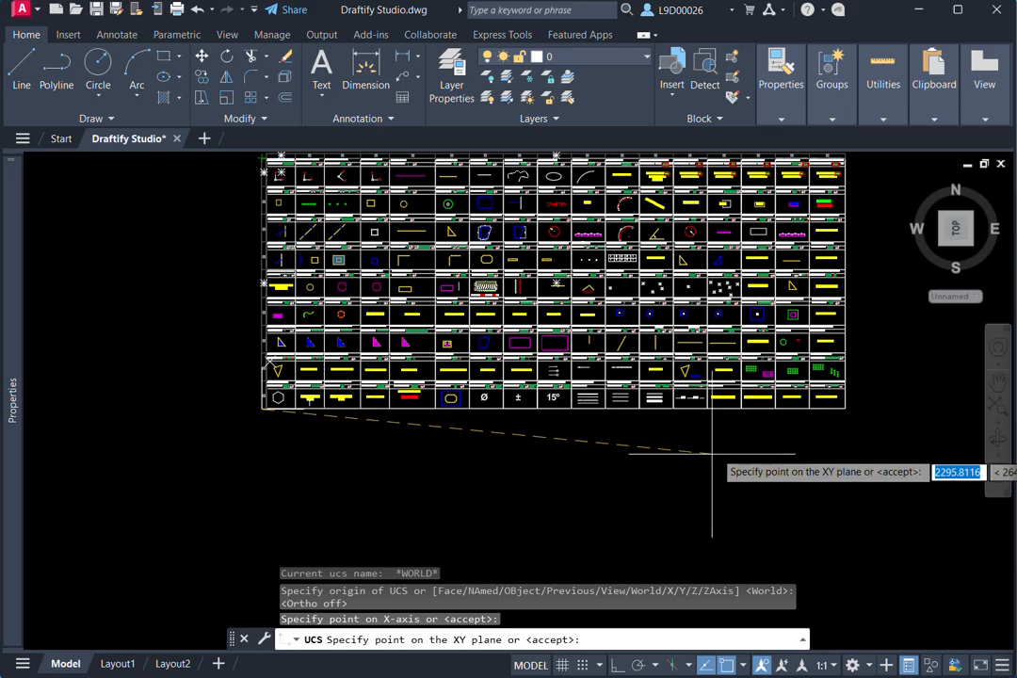
left_click(838, 414)
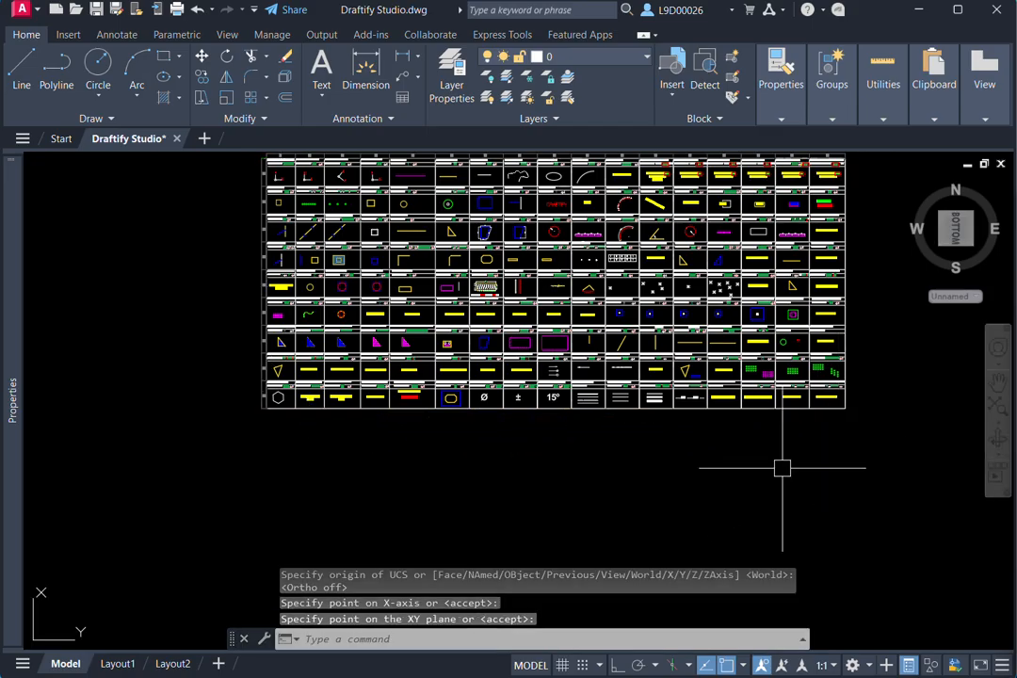
- Rotate the view to match the new coordinate system using PLAN with the Current UCS option
mouse_move(780, 470)
middle_mouse_down()
mouse_move(652, 465)
mouse_move(670, 457)
middle_mouse_up()
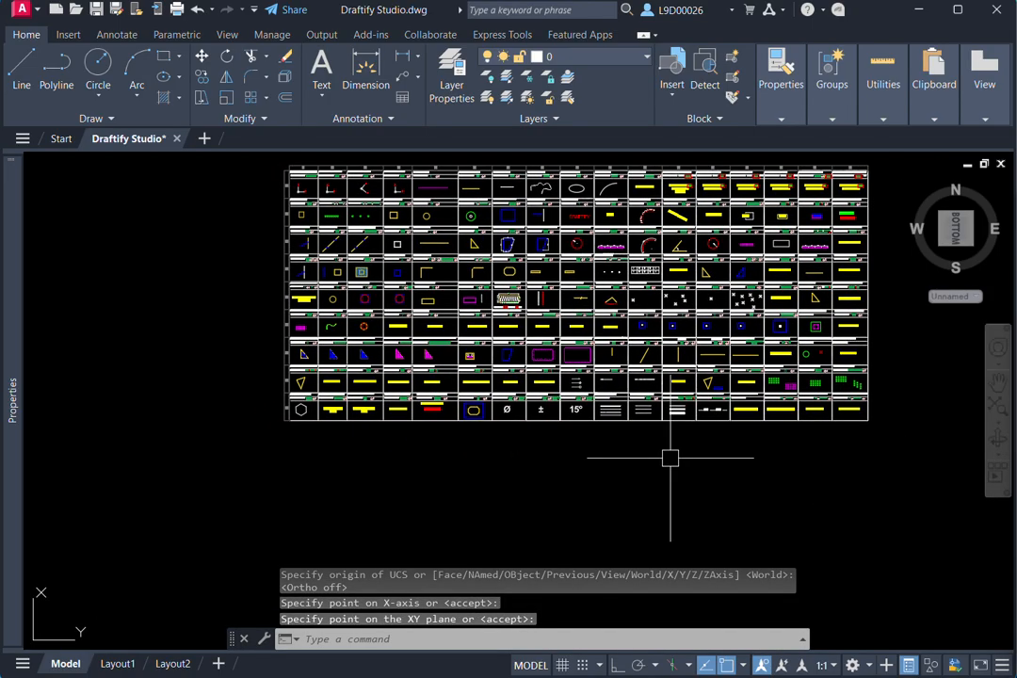
type("PL")
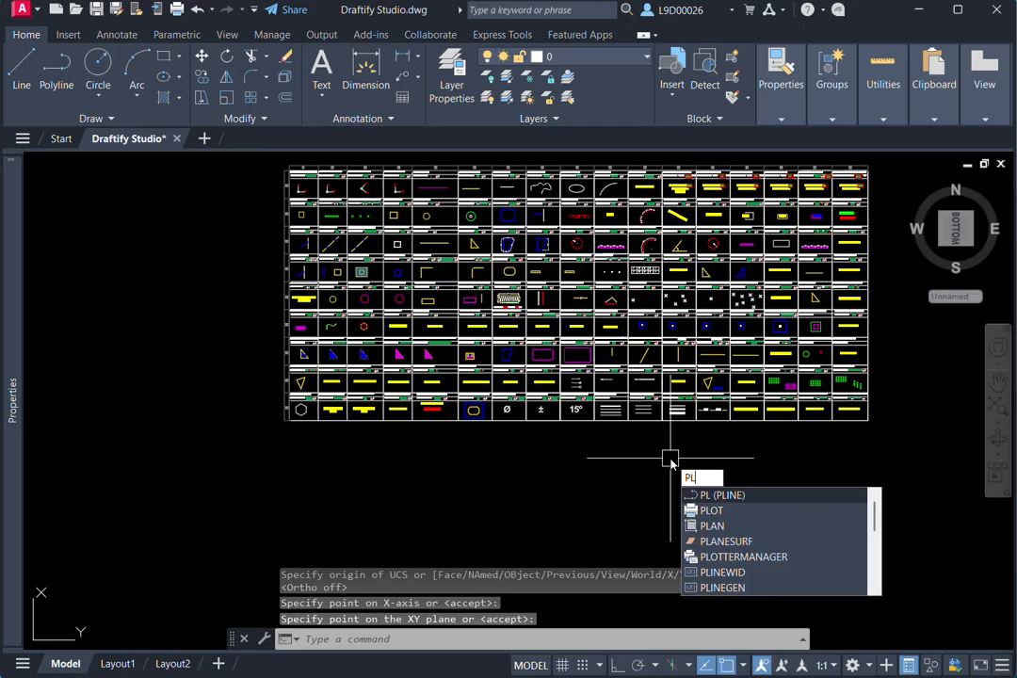
type("AN")
key("Return")
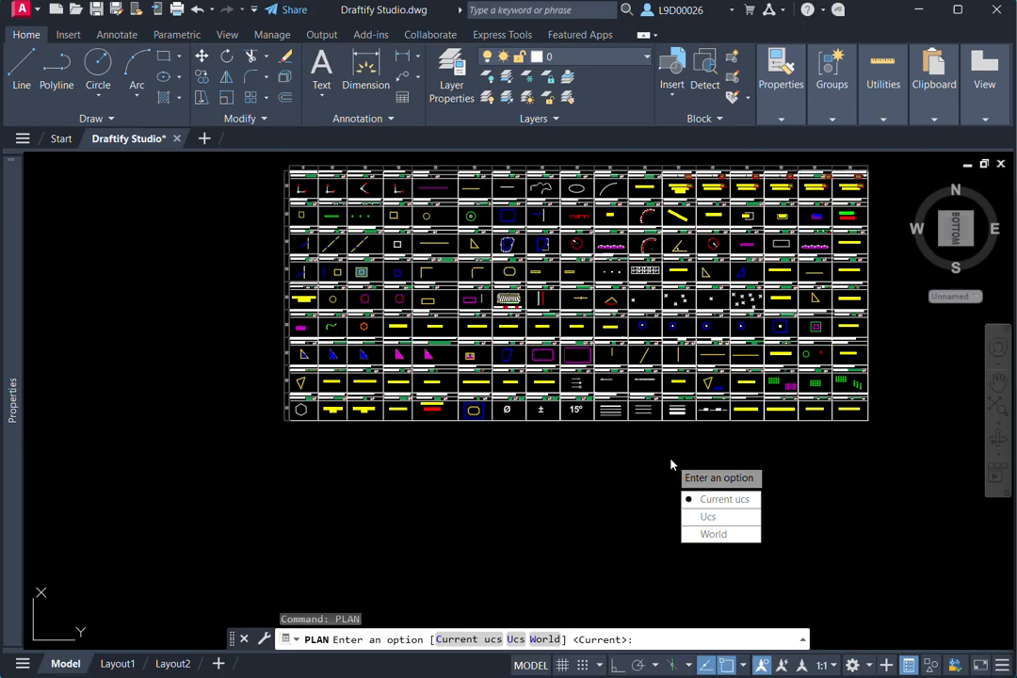
left_click(716, 499)
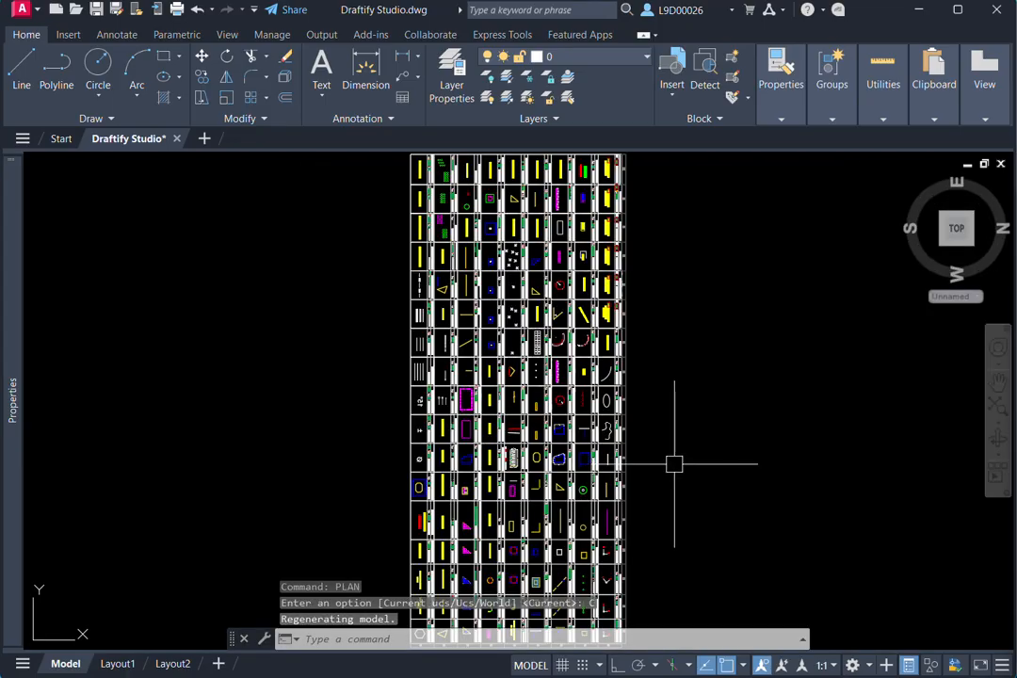
- Examine the rotated command chart as a whole along with the orientation of the UCS icon
scroll(703, 461, "down", 2)
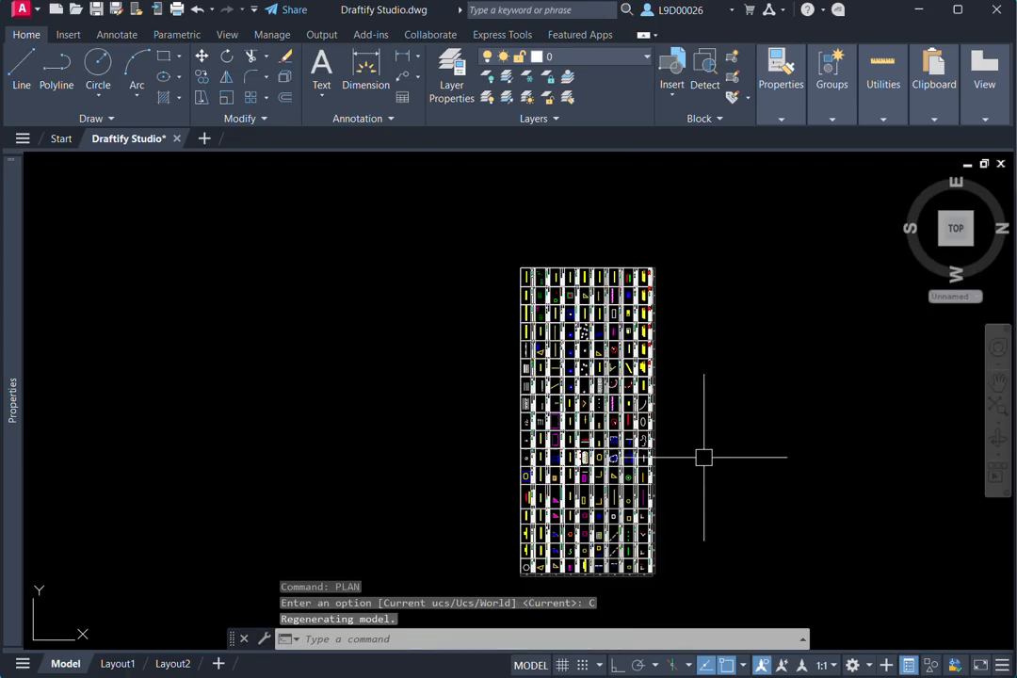
middle_click_drag(703, 459, 656, 433)
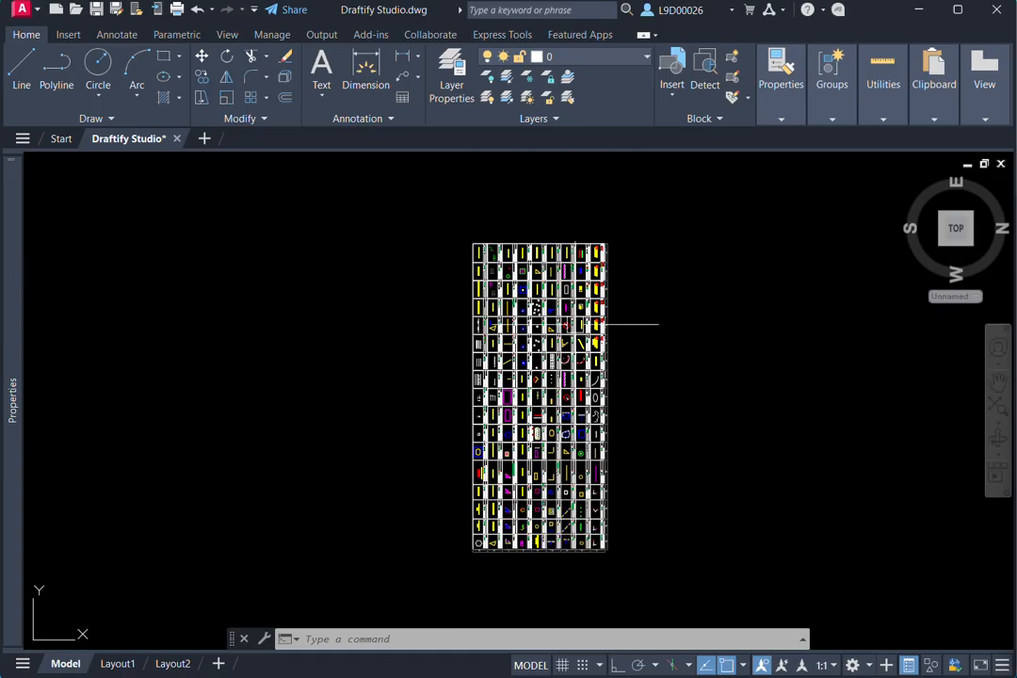
middle_click_drag(674, 465, 697, 431)
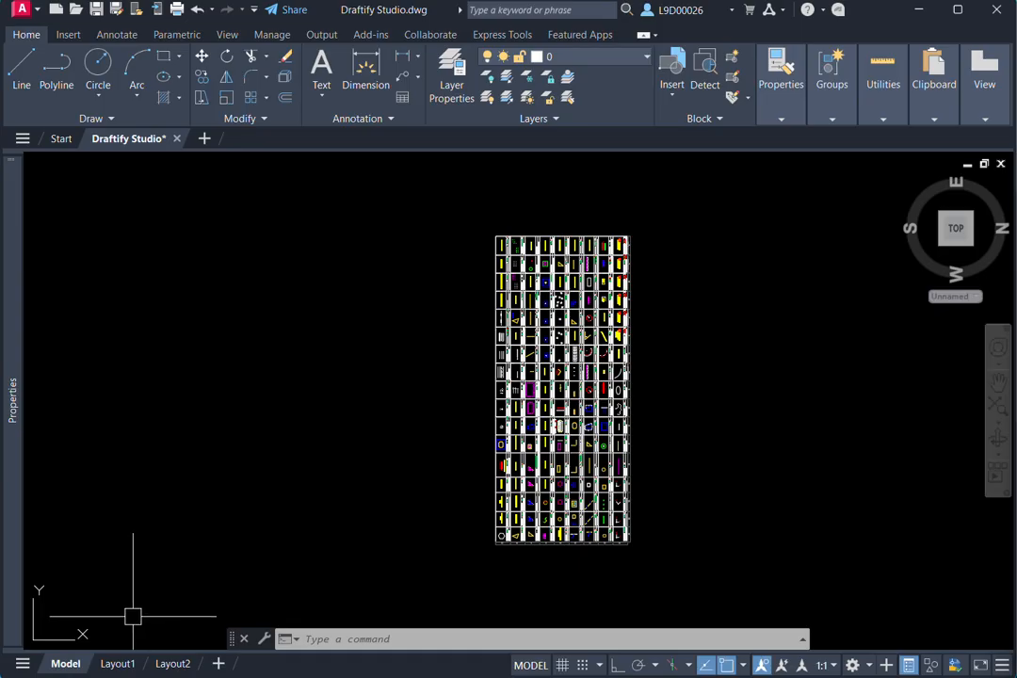
middle_click_drag(132, 615, 175, 572)
mouse_move(12, 400)
scroll(490, 475, "up", 2)
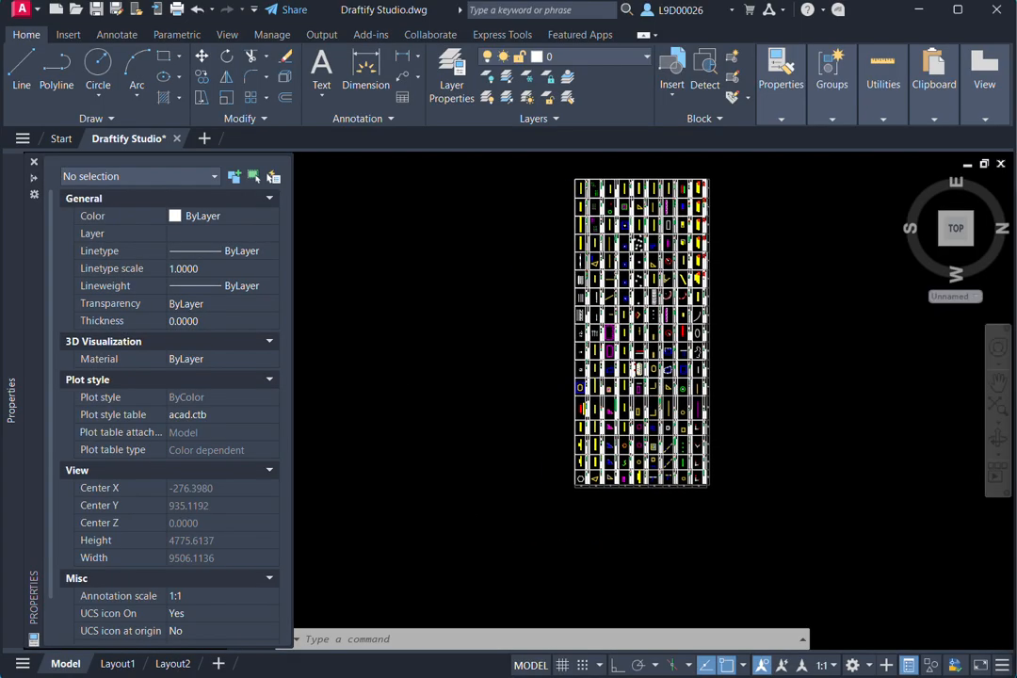
scroll(601, 474, "up", 4)
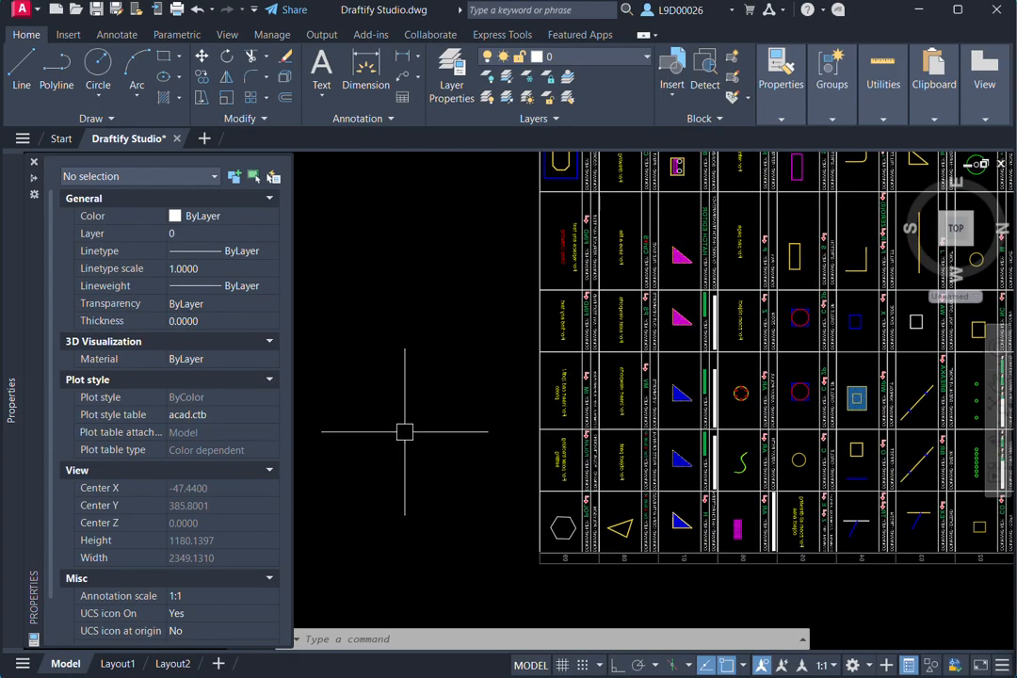
scroll(404, 438, "up", 1)
scroll(513, 472, "down", 5)
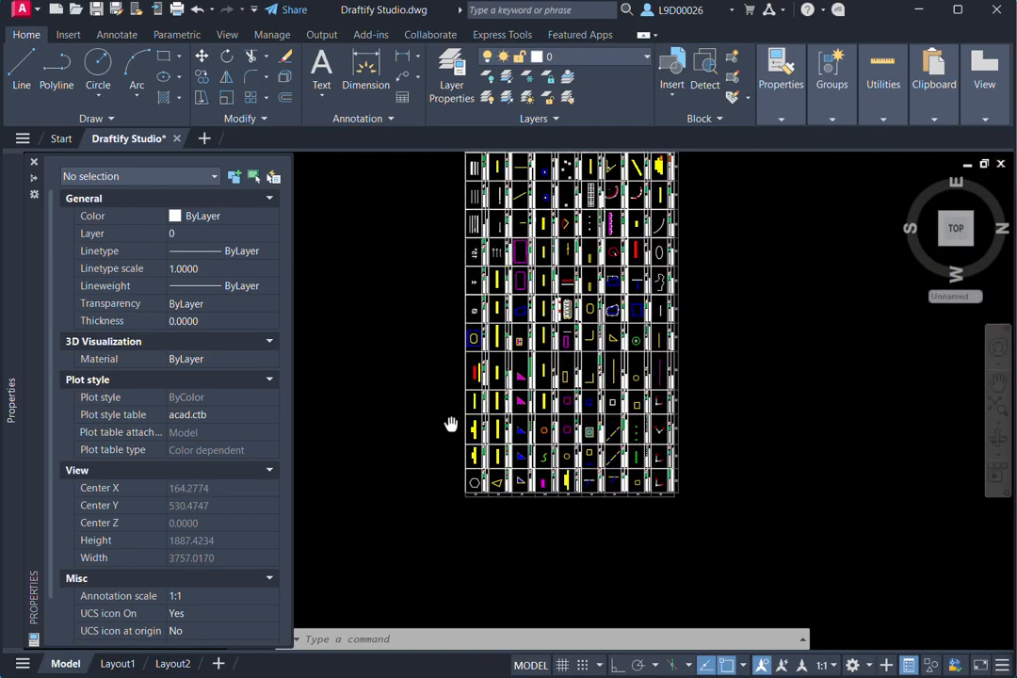
middle_click_drag(449, 425, 444, 495)
scroll(481, 445, "down", 4)
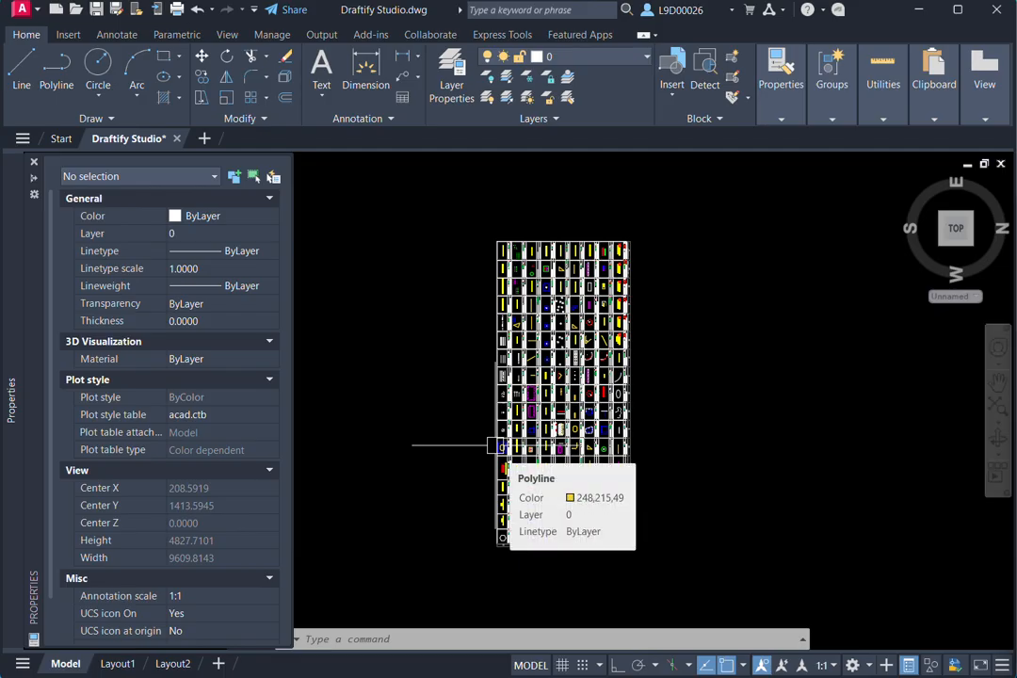
middle_click_drag(359, 396, 364, 396)
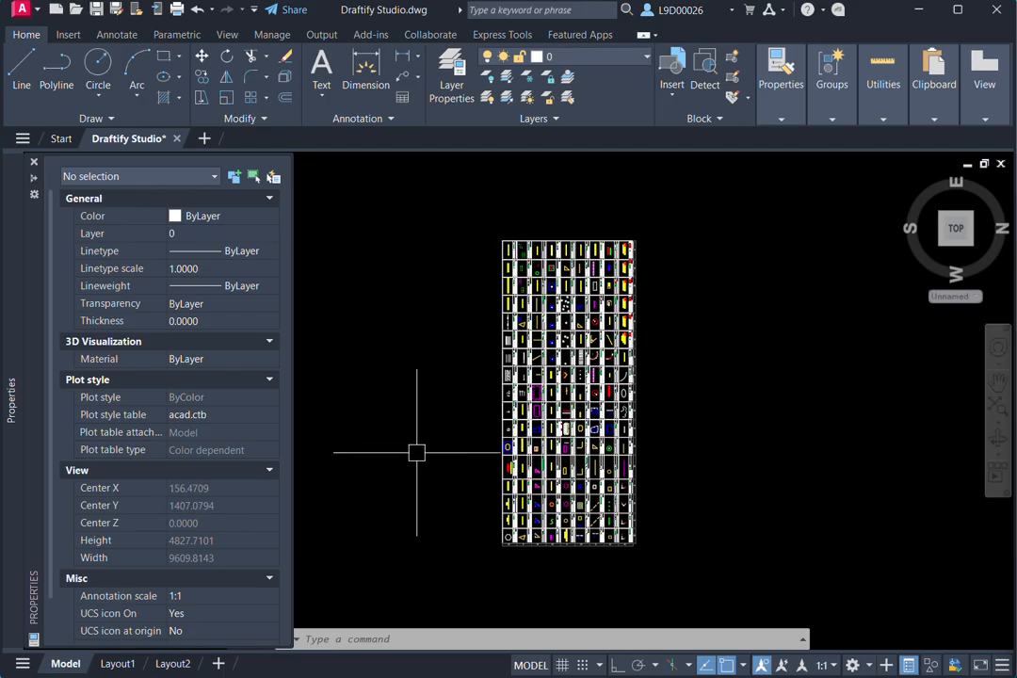
- Return the view to the world orientation using PLAN with the World option
type("lan")
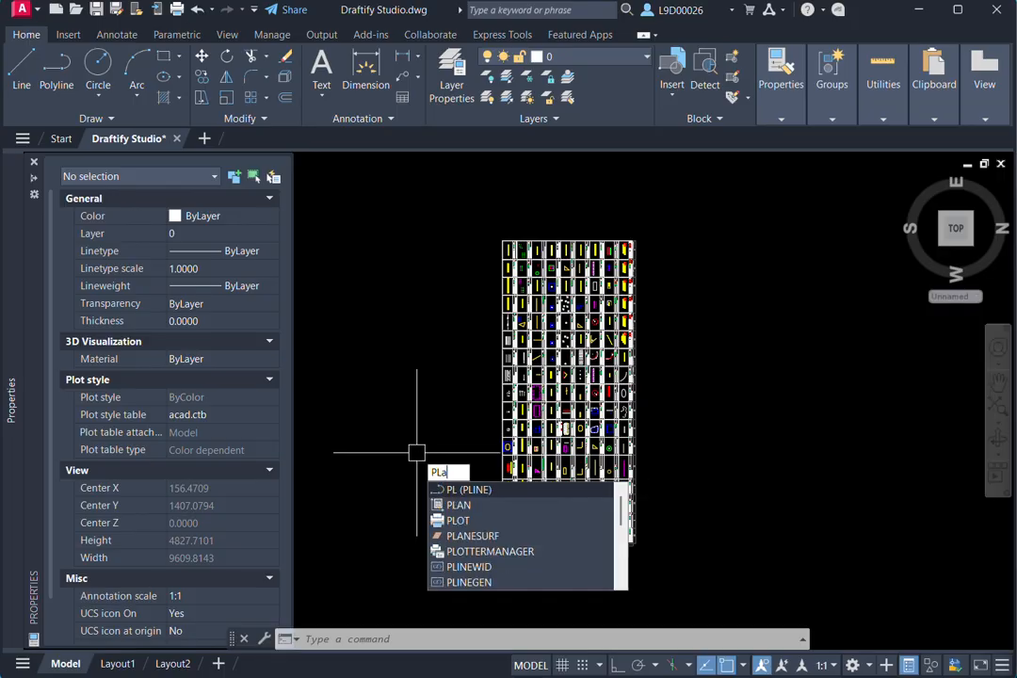
key("Return")
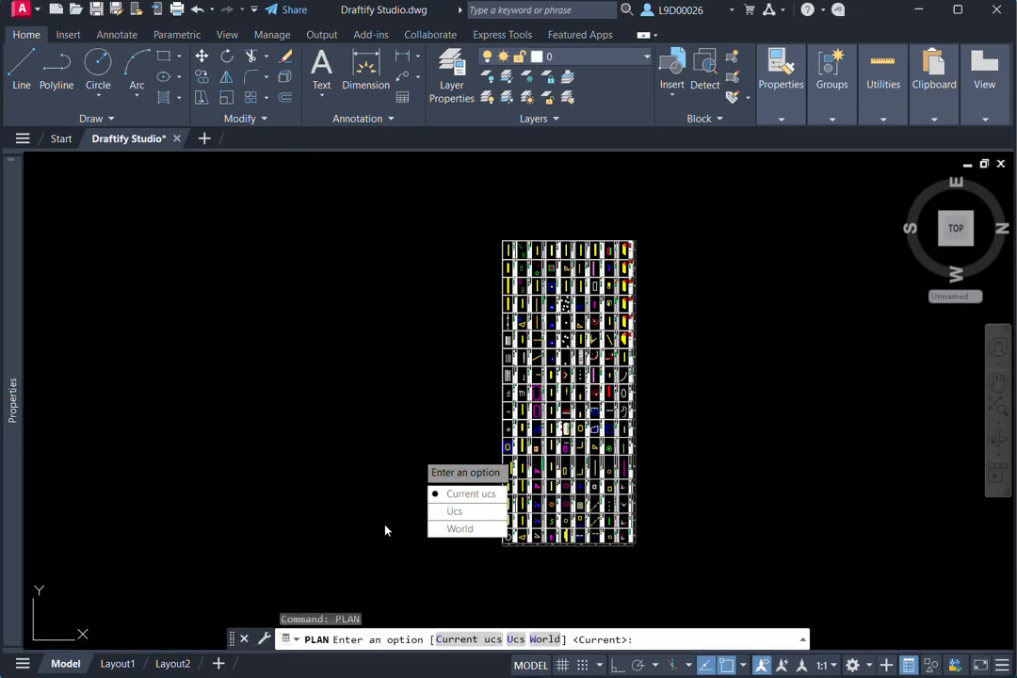
left_click(462, 530)
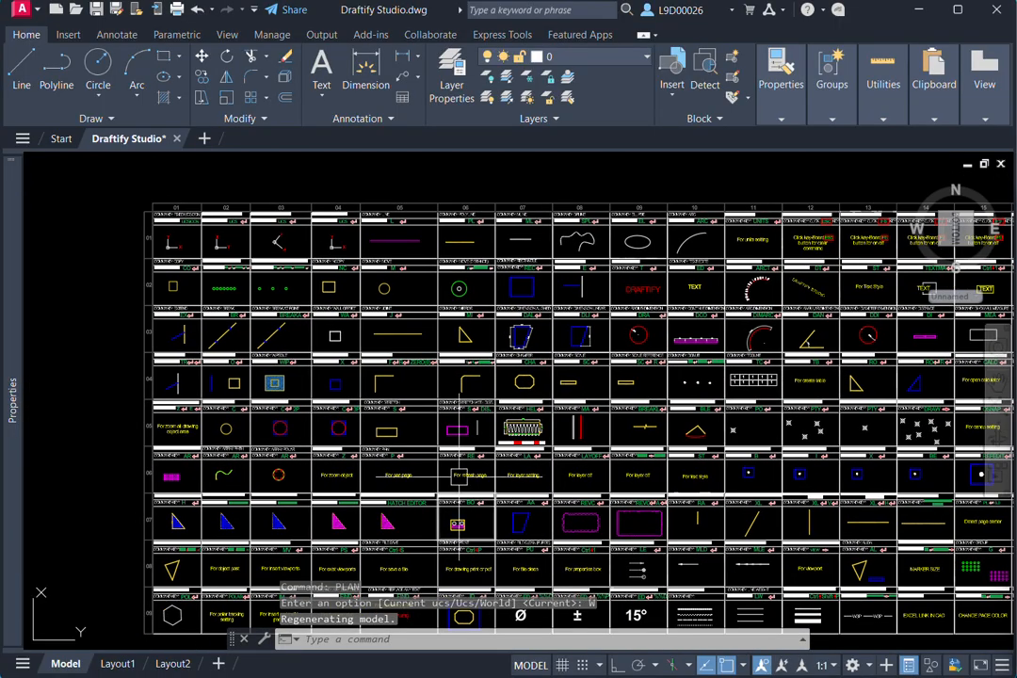
- Reset the coordinate system with the UCS command's World option, following the chart's UCS World entry in column 04
scroll(362, 390, "down", 3)
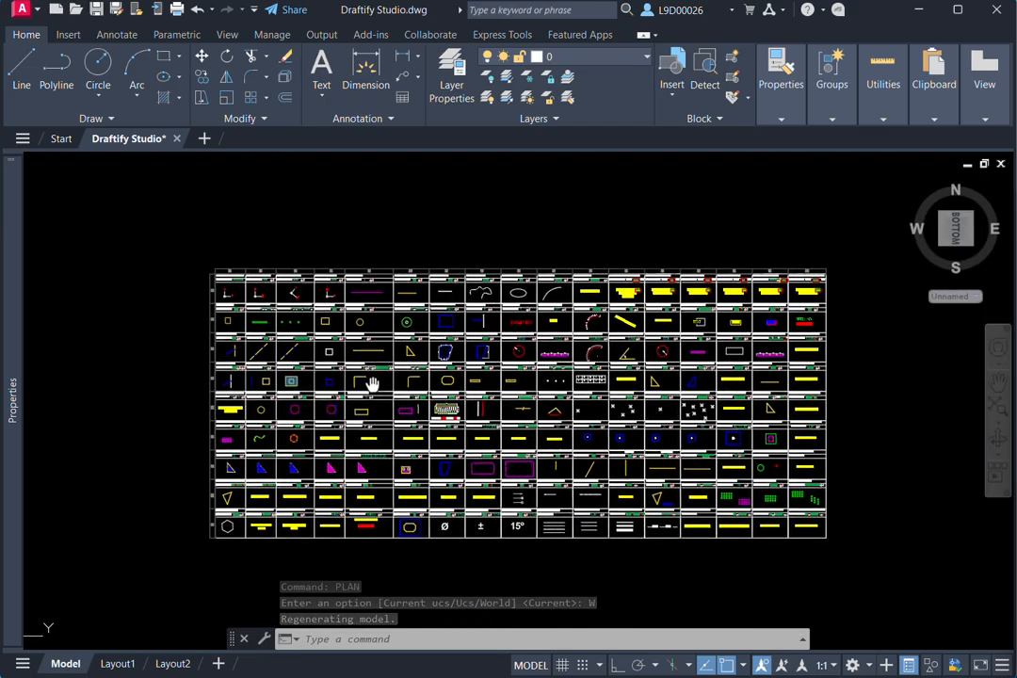
scroll(261, 298, "up", 3)
middle_click_drag(294, 290, 327, 331)
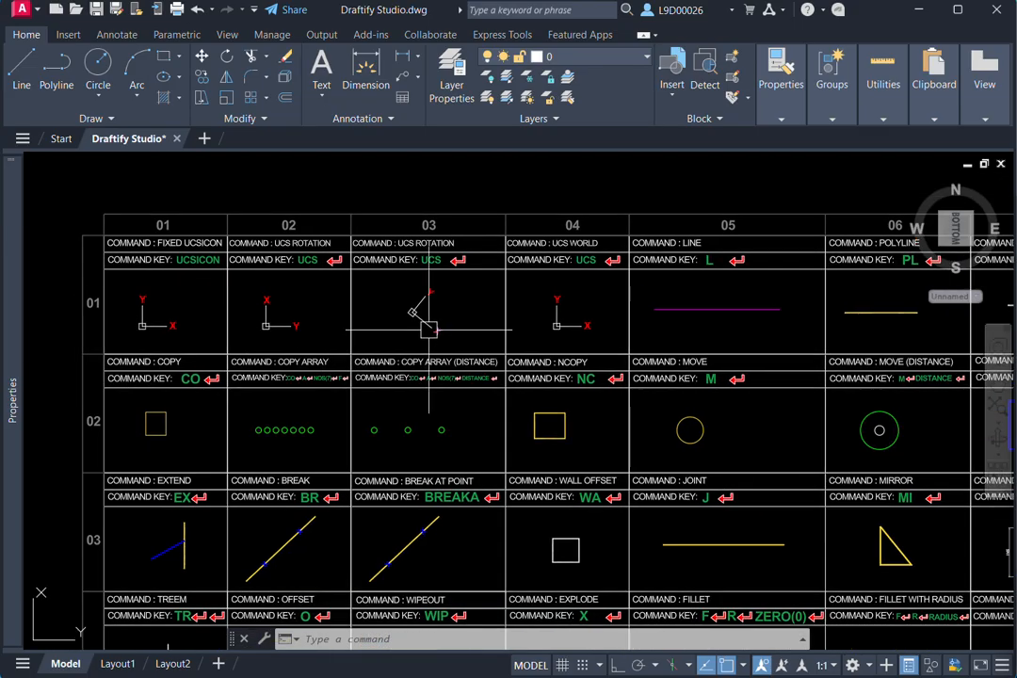
middle_click_drag(389, 322, 438, 316)
scroll(463, 302, "up", 1)
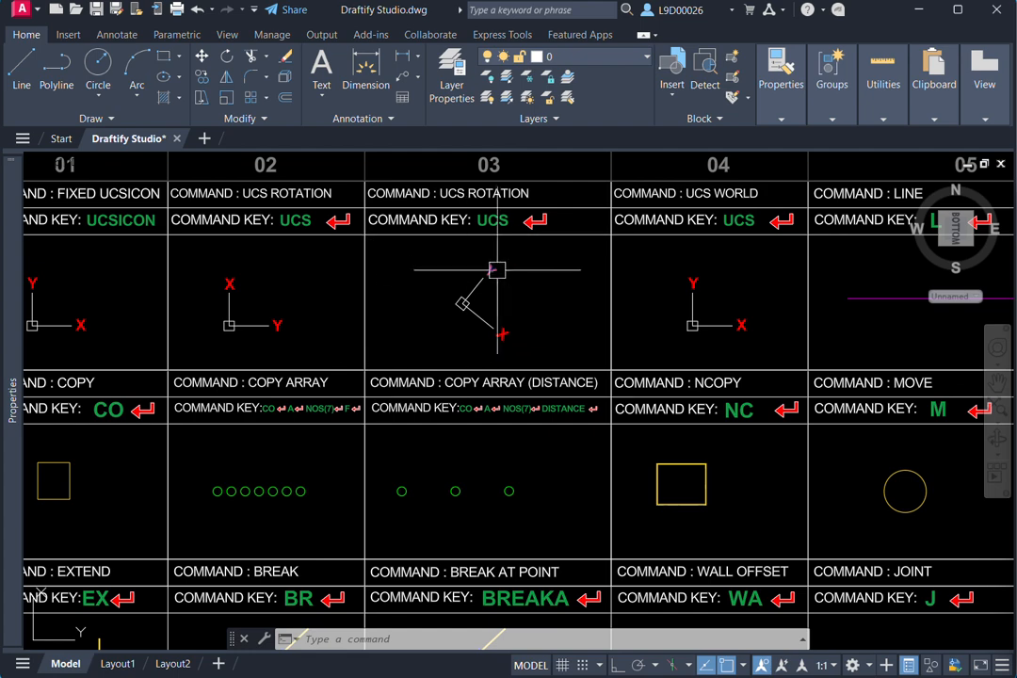
middle_click_drag(536, 280, 530, 283)
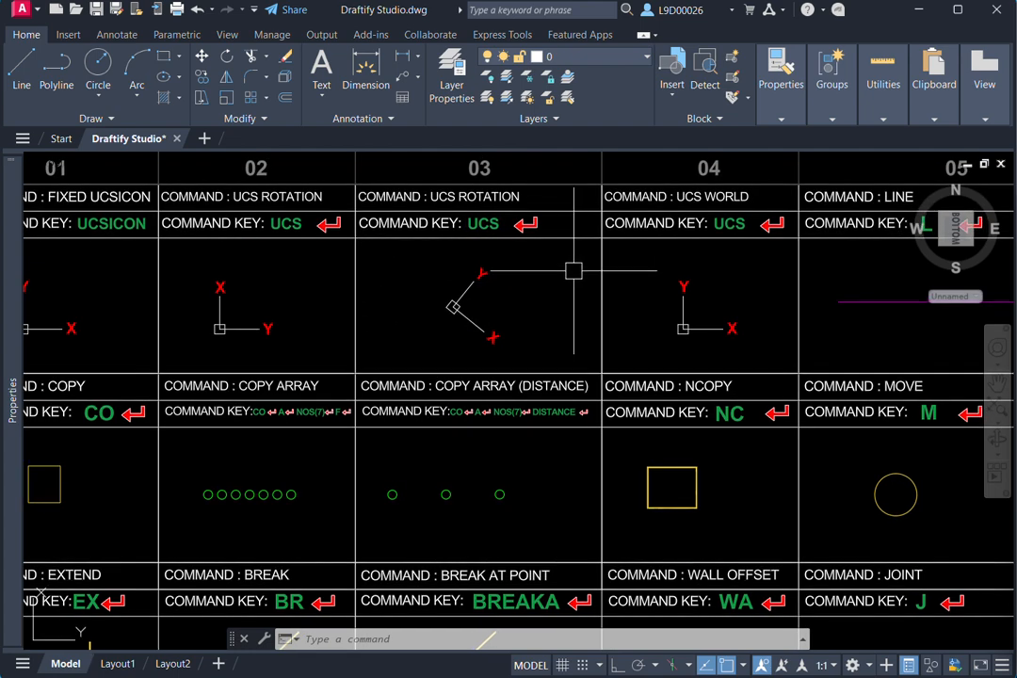
middle_click_drag(590, 260, 492, 290)
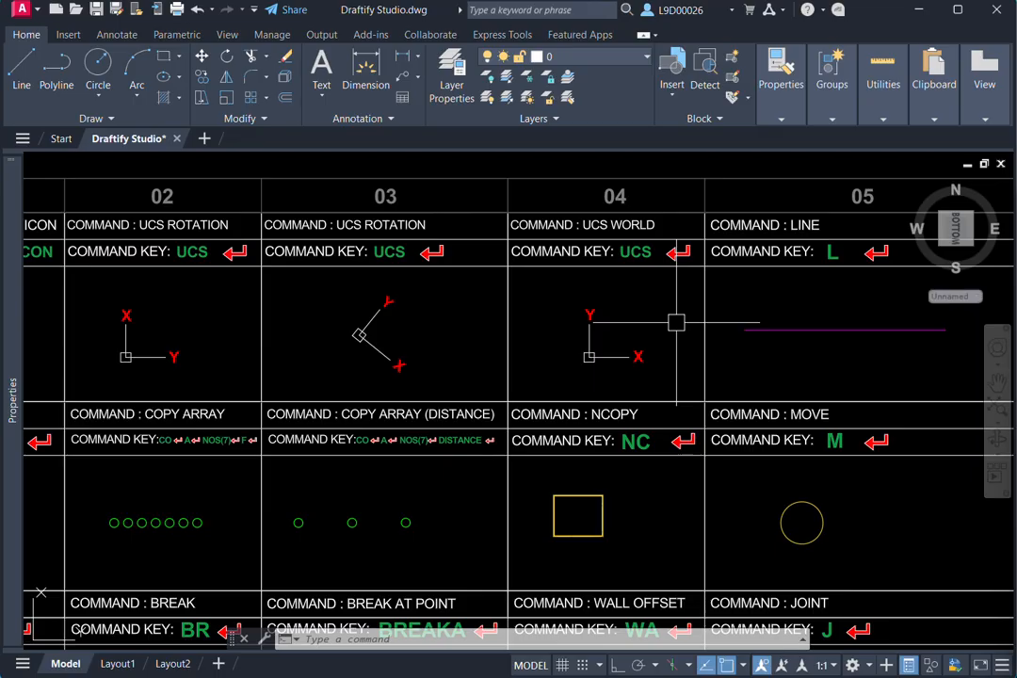
type("UCS")
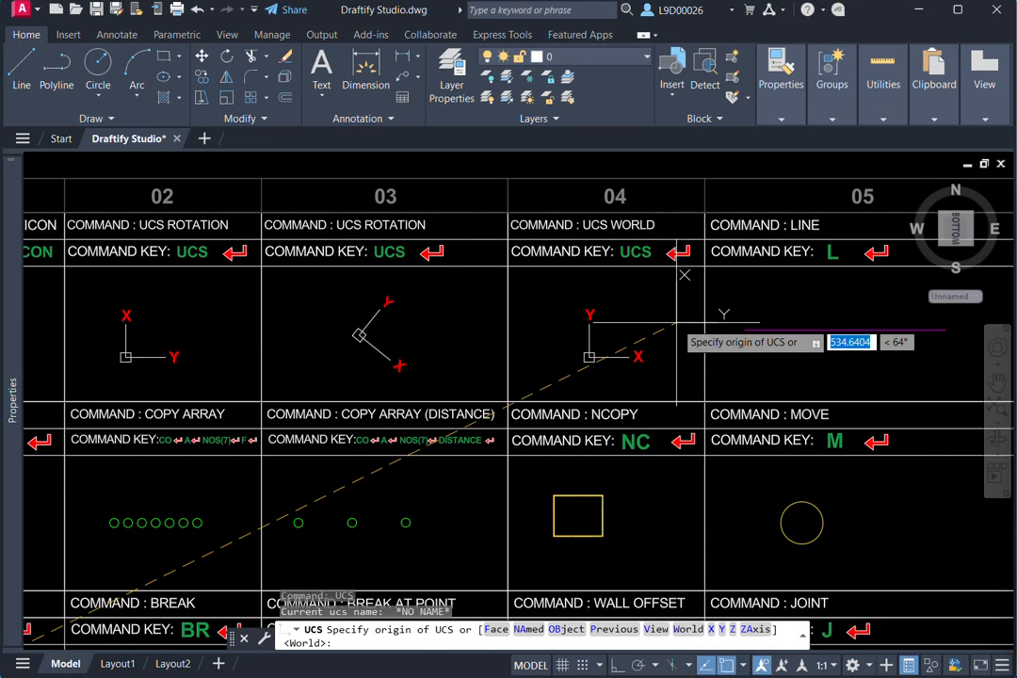
left_click(688, 629)
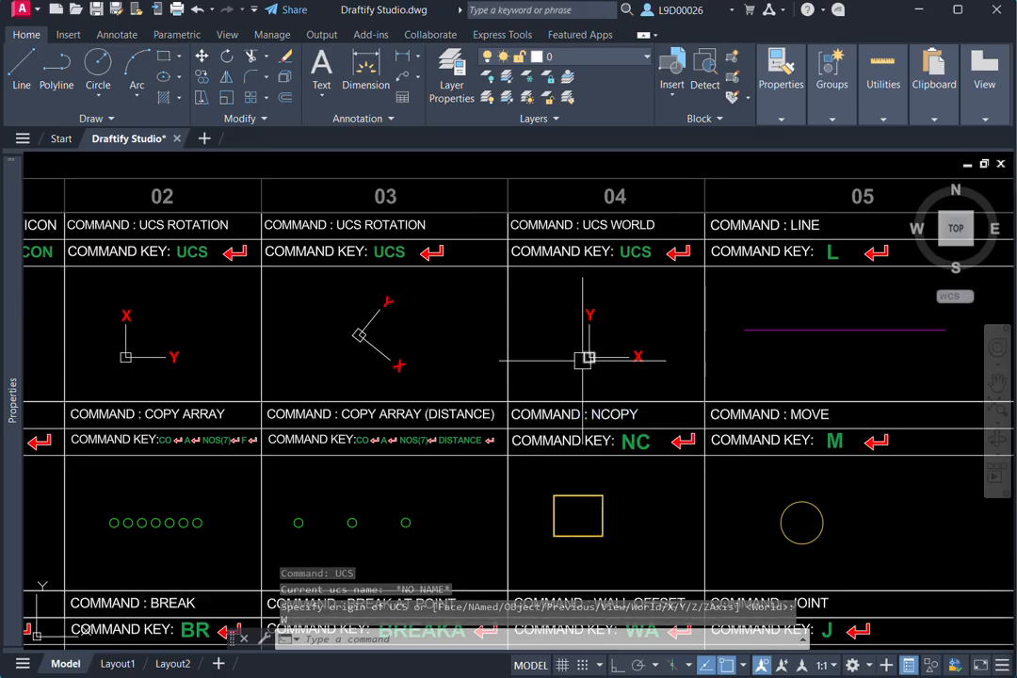
- Draw a rectangle enclosing the four UCS command entries in row 01, columns 01 to 04
scroll(585, 357, "down", 4)
type("rec")
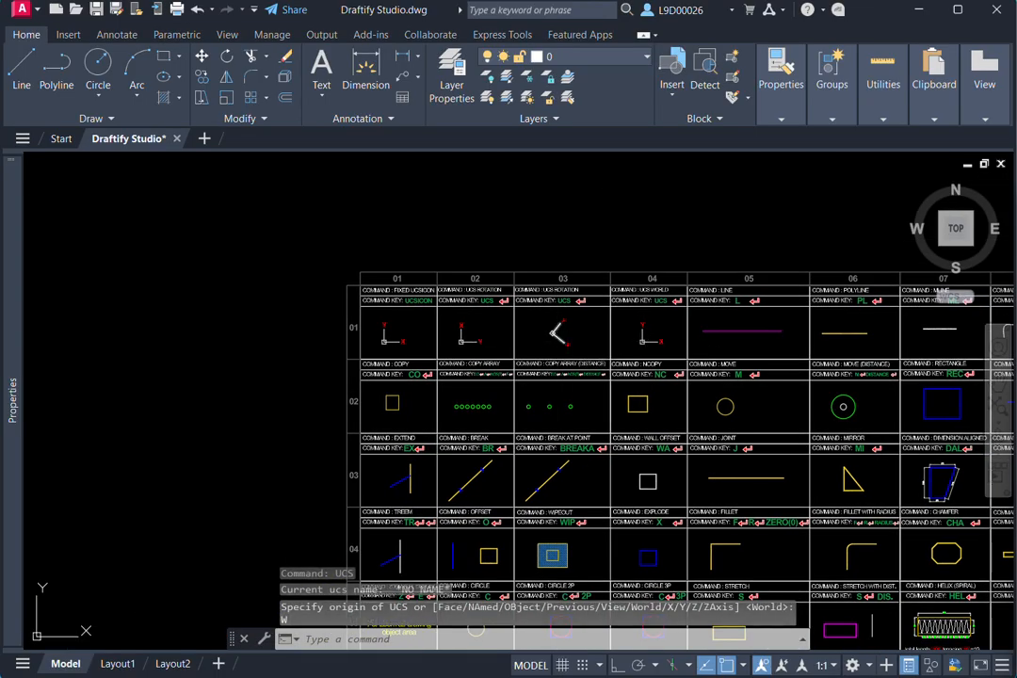
key("Return")
left_click(306, 238)
scroll(674, 369, "up", 5)
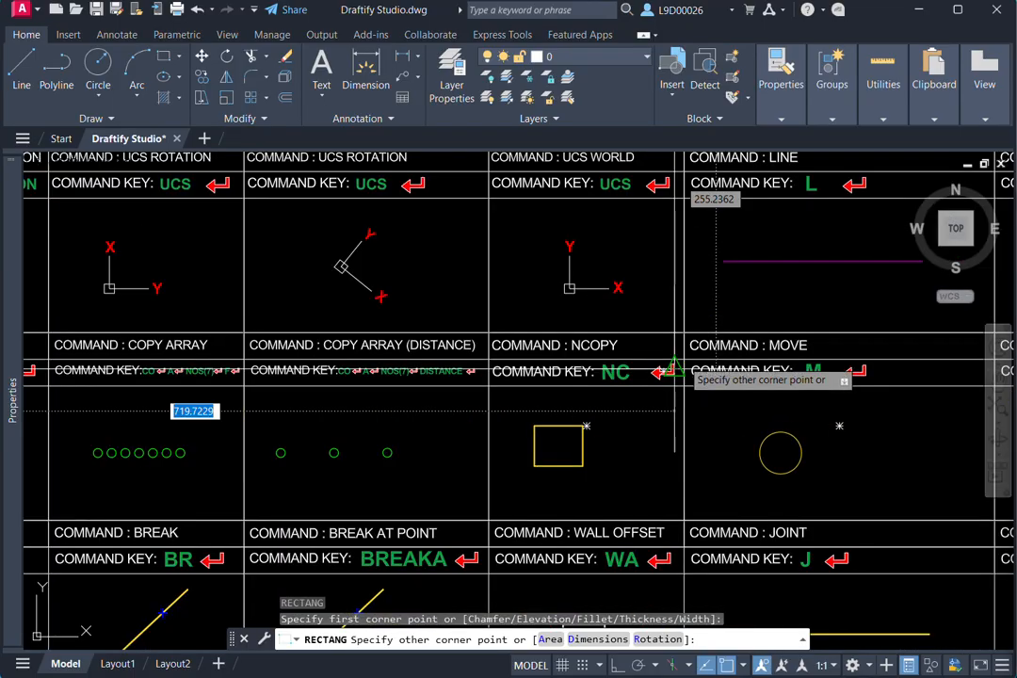
scroll(460, 288, "down", 4)
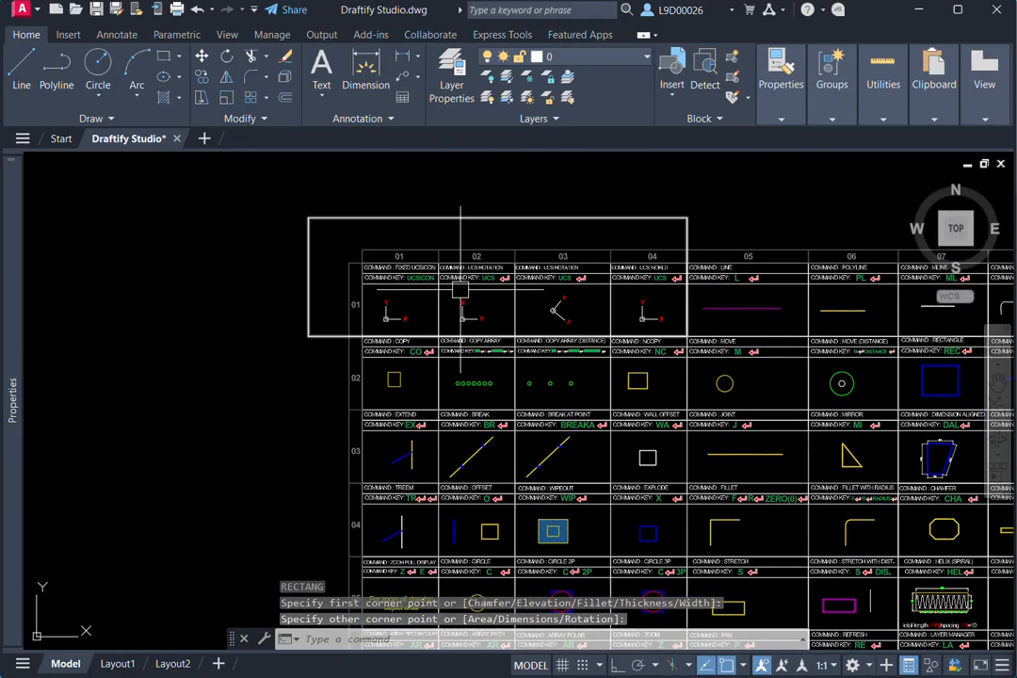
- Select the rectangle around the four UCS entries and erase it
left_click(337, 220)
left_click(320, 252)
left_click(253, 297)
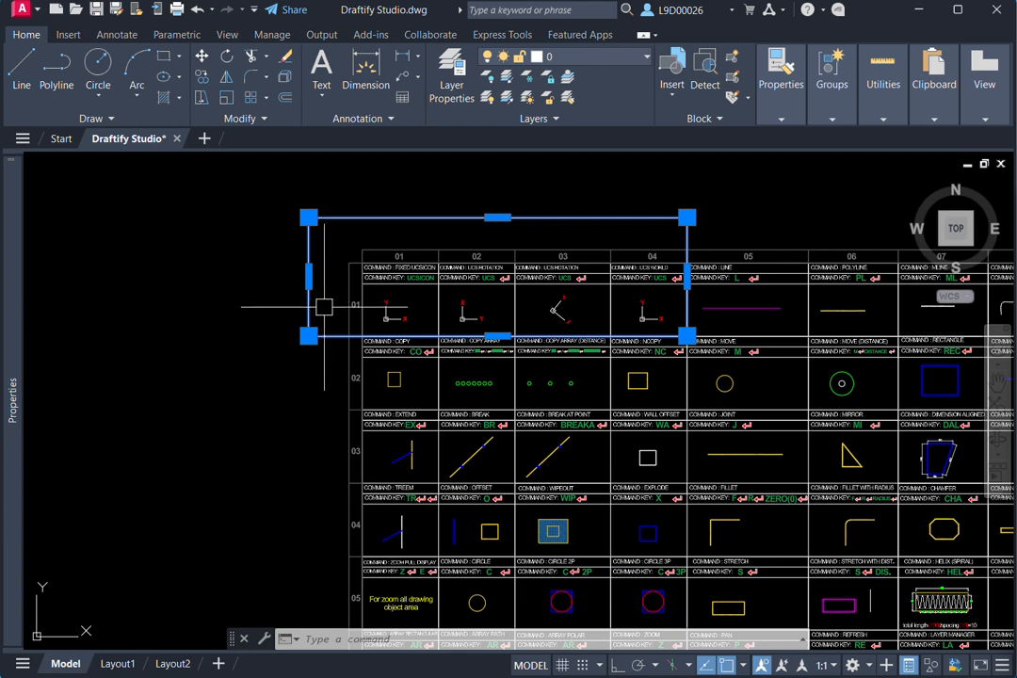
middle_click_drag(381, 298, 362, 303)
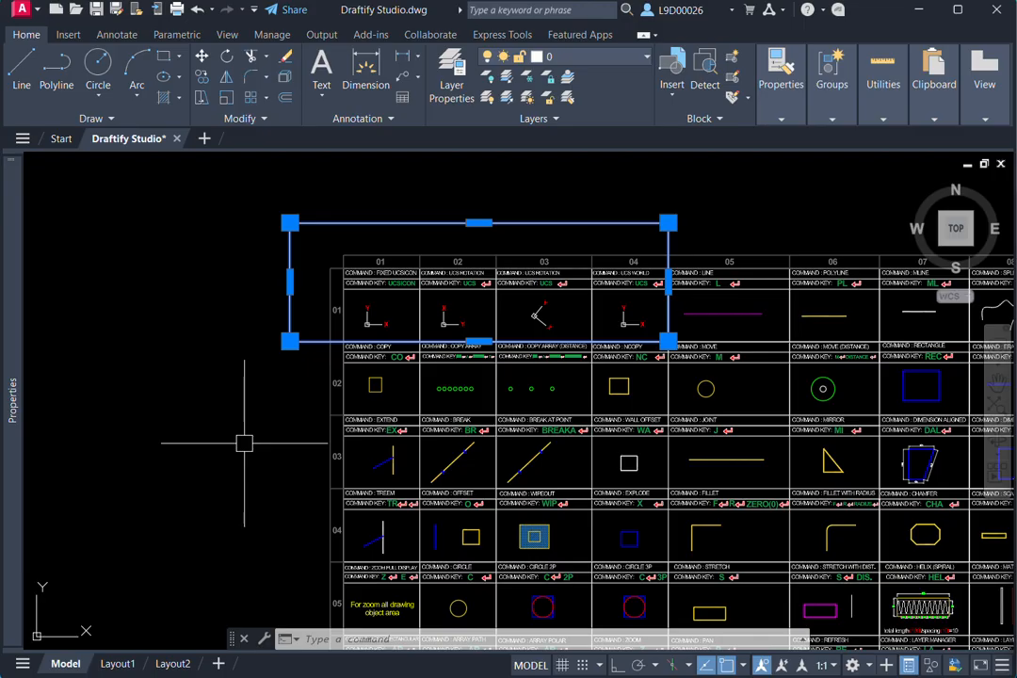
type("e")
key("Return")
- Draw a single vertical line with Ortho turned on in the chart's Line cell, crossing the magenta sample near its left end
middle_click_drag(518, 311, 437, 327)
scroll(561, 347, "up", 4)
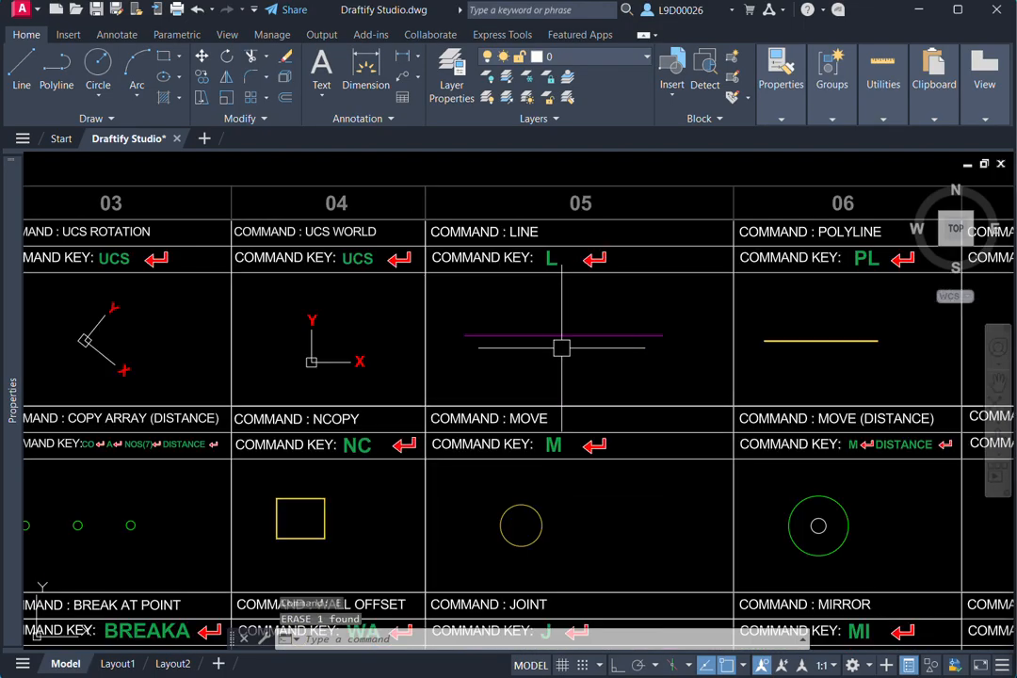
middle_click_drag(561, 347, 539, 353)
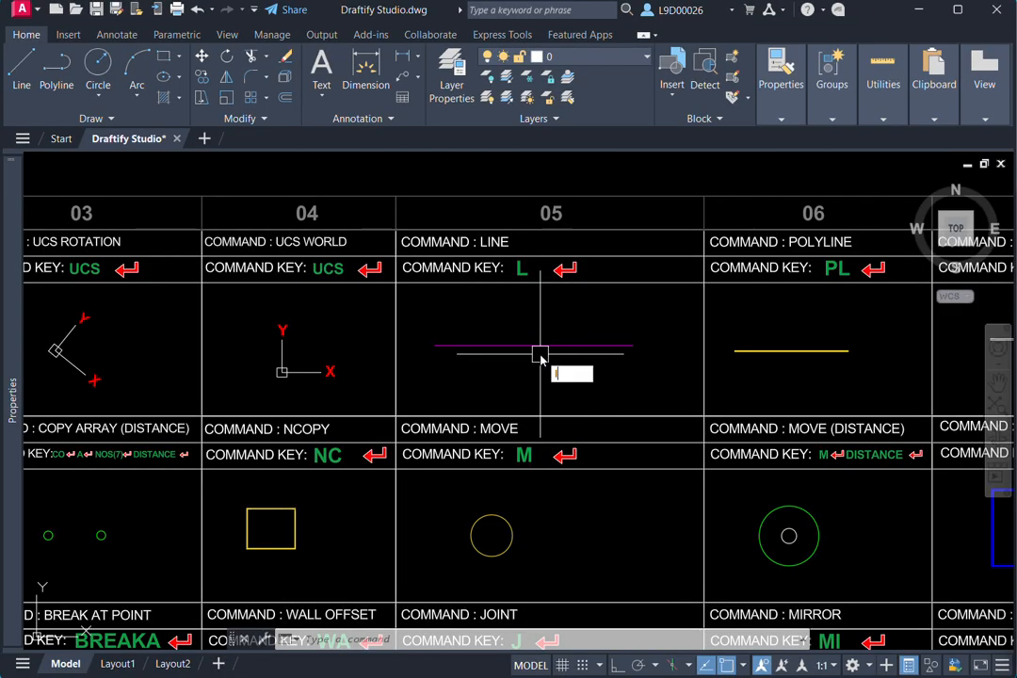
type("l")
key("Return")
scroll(497, 279, "up", 2)
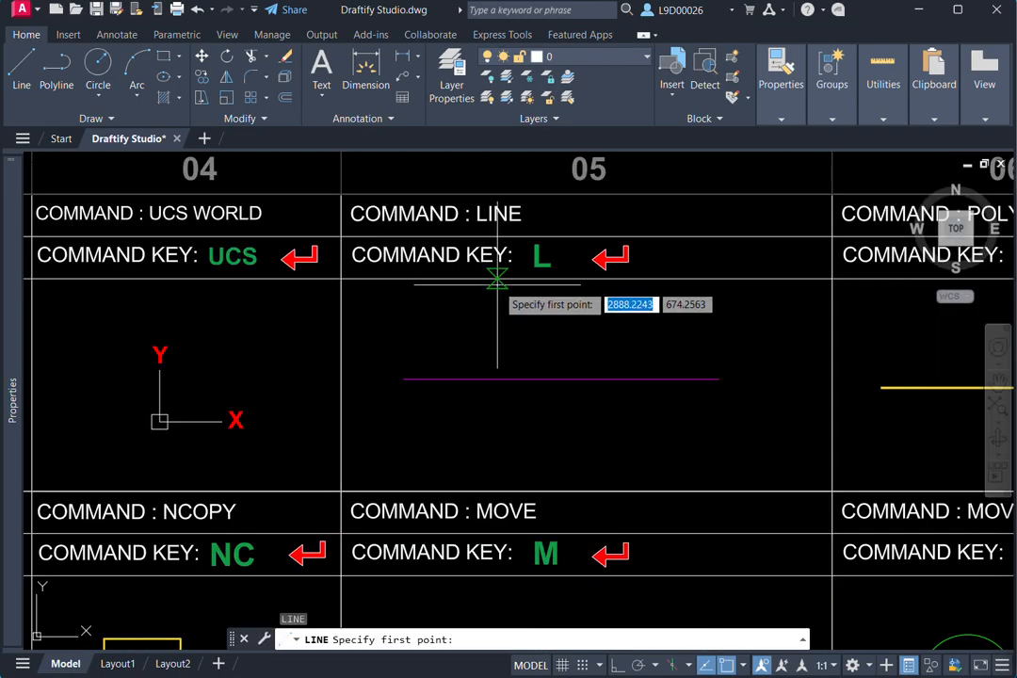
middle_click_drag(497, 284, 476, 294)
middle_click_drag(512, 355, 559, 342)
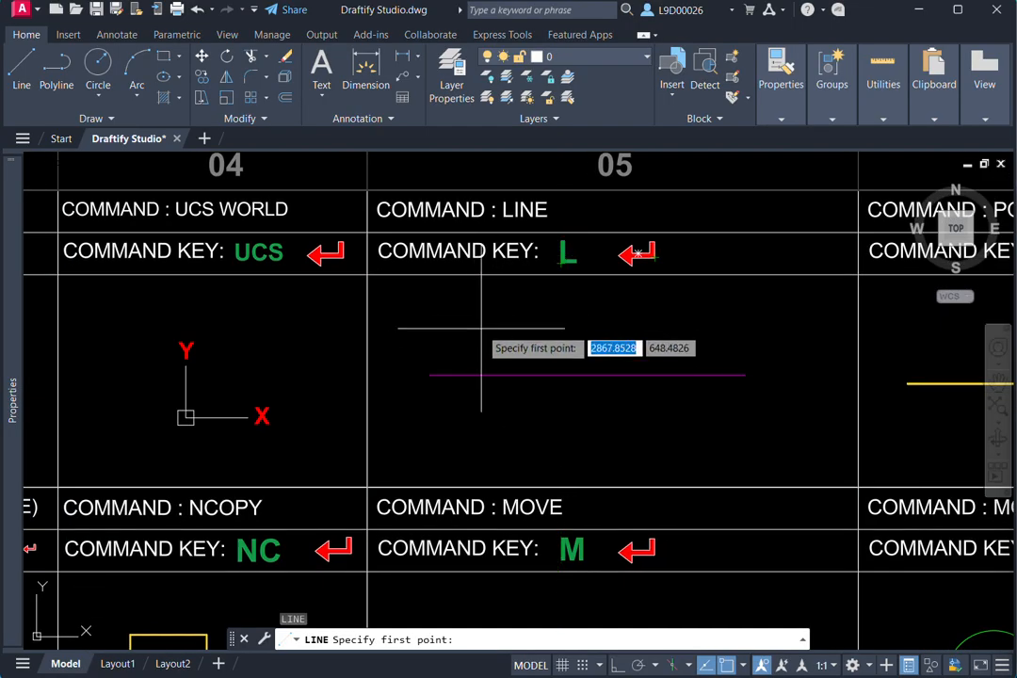
left_click(434, 332)
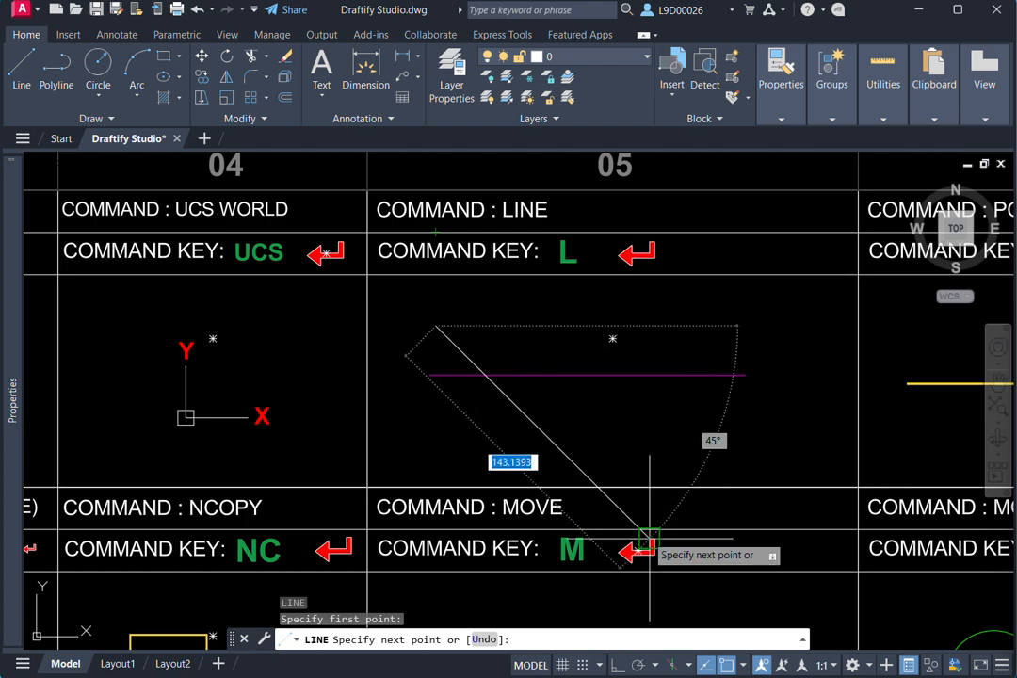
left_click(619, 665)
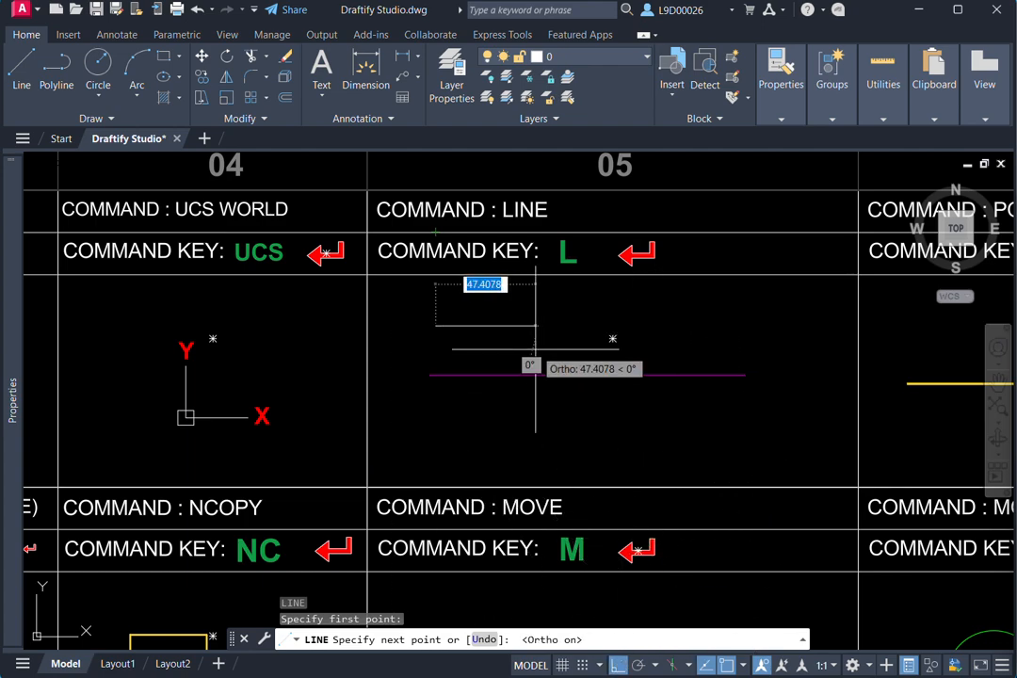
left_click(435, 410)
key("Escape")
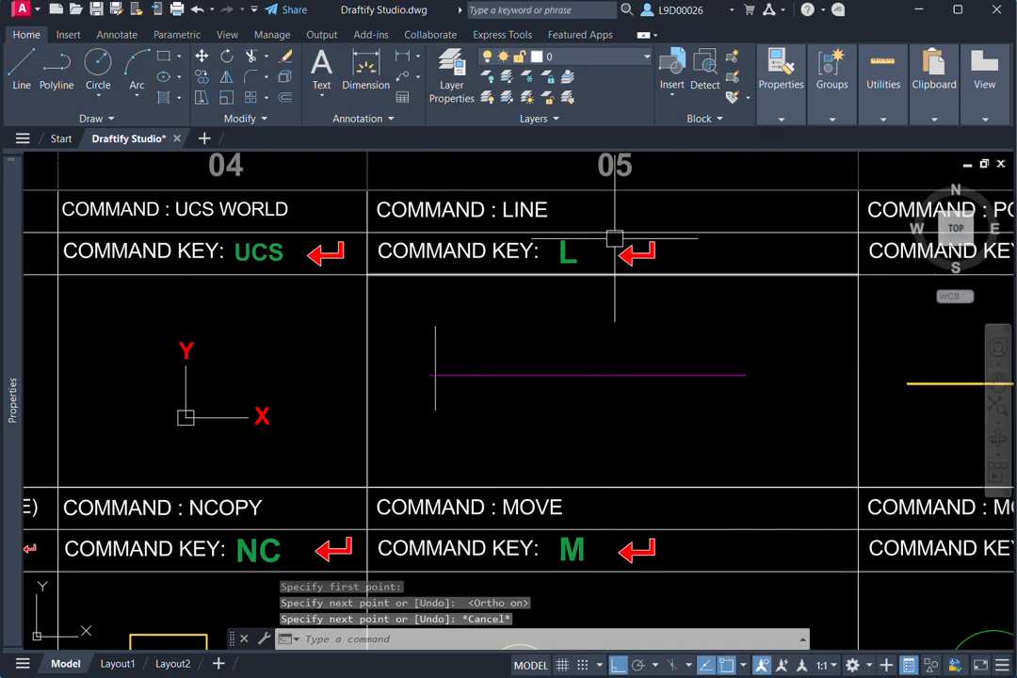
- Draw an open five-segment polyline across the yellow sample in the Polyline cell, with Ortho and Snap on, going right, down, left, up and right
scroll(422, 365, "down", 2)
middle_click_drag(515, 362, 422, 326)
mouse_move(589, 316)
middle_mouse_down()
mouse_move(533, 326)
mouse_move(547, 322)
mouse_move(575, 346)
middle_mouse_up()
scroll(533, 326, "up", 3)
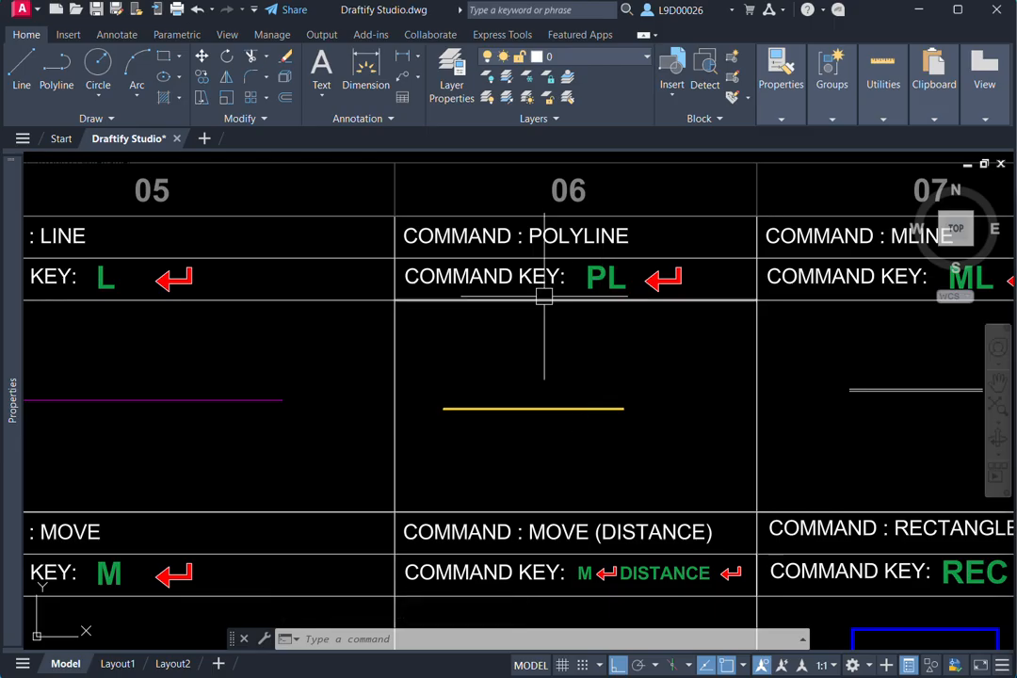
type("p")
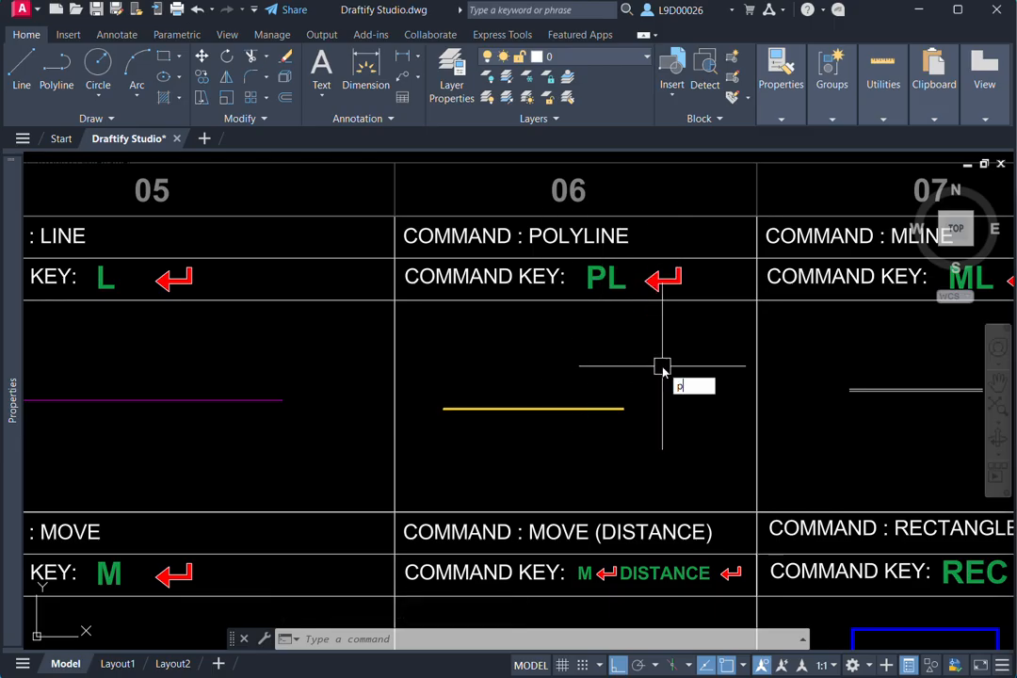
type("l")
key("Return")
left_click(495, 358)
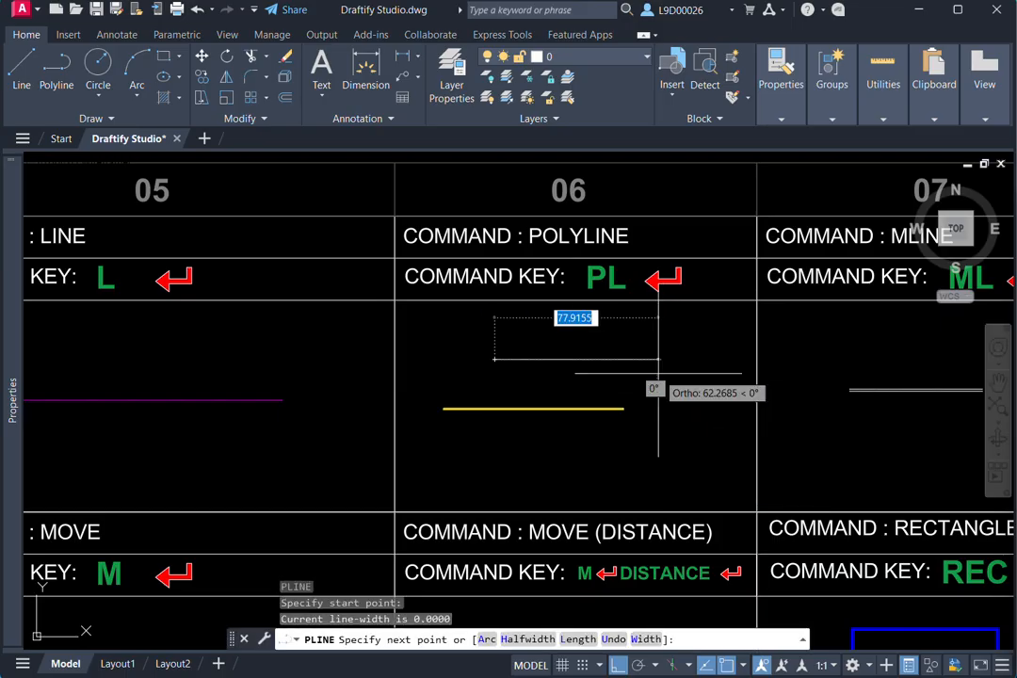
key("F9")
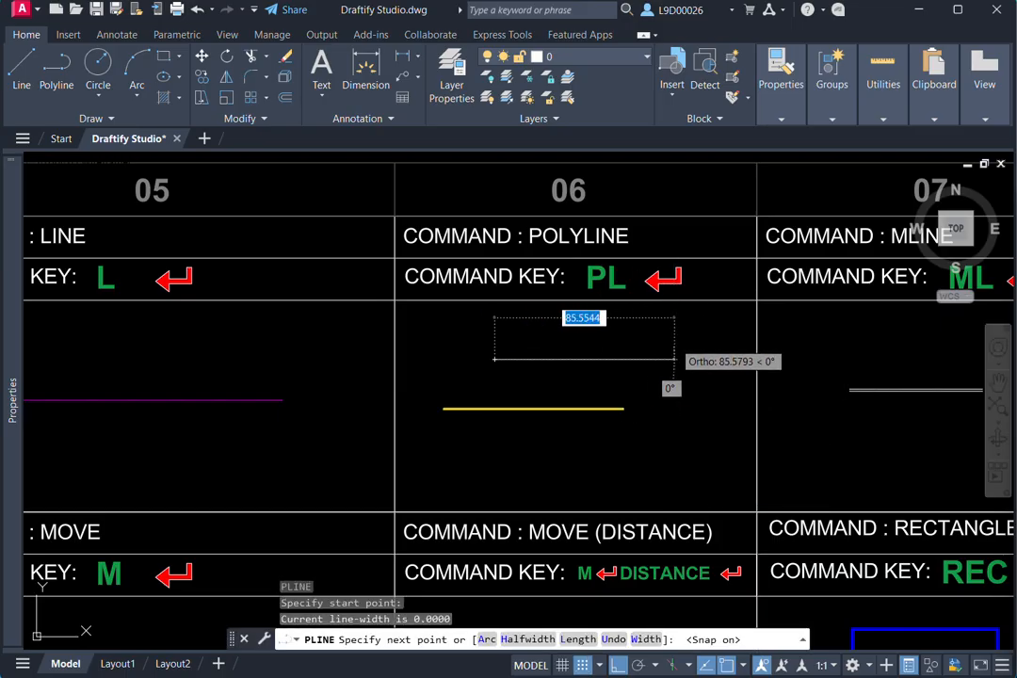
left_click(671, 359)
left_click(670, 448)
left_click(529, 448)
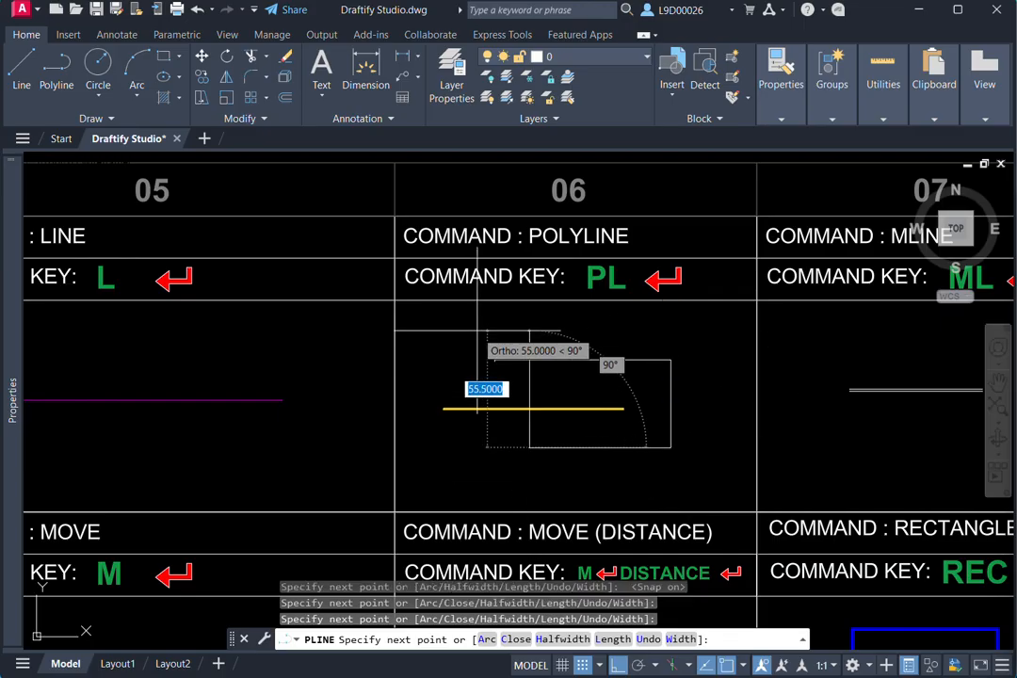
left_click(489, 331)
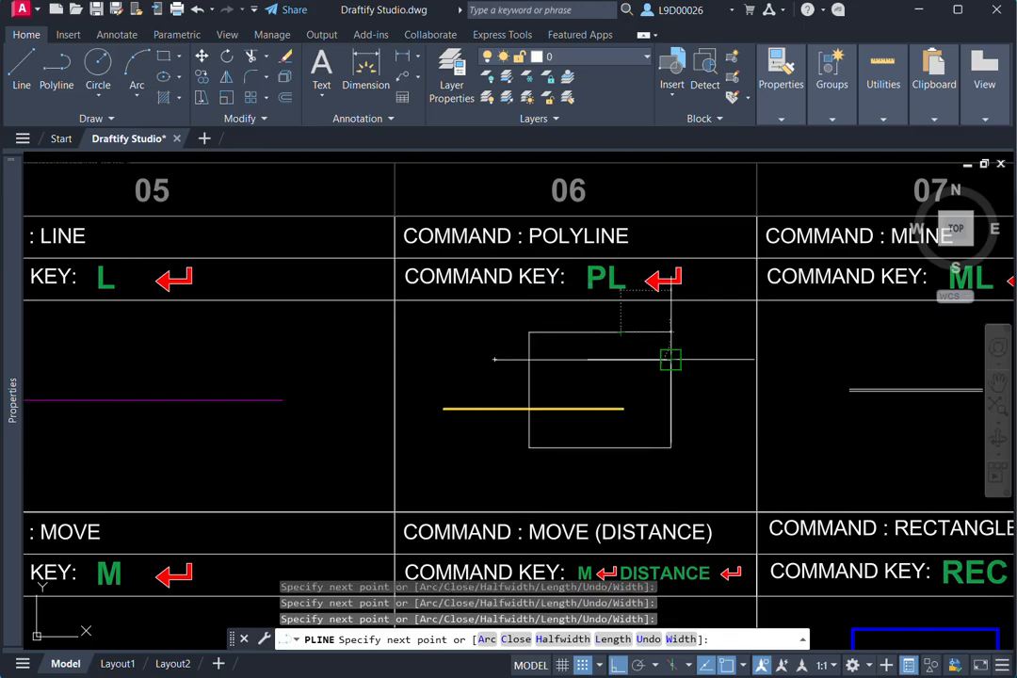
key("Escape")
left_click(617, 332)
- Draw four connected lines in the Line cell, going right, down, left and up so that the last one crosses the first
middle_click_drag(516, 419, 583, 408)
key("Escape")
type("l")
key("Return")
middle_click_drag(391, 427, 572, 400)
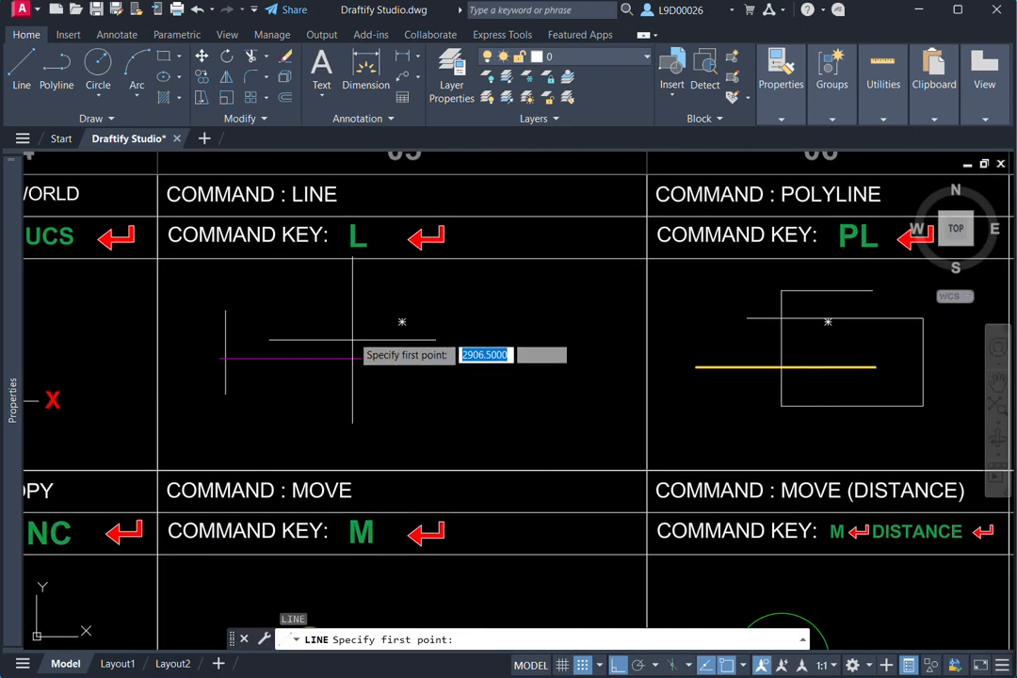
left_click(321, 311)
left_click(514, 313)
left_click(514, 410)
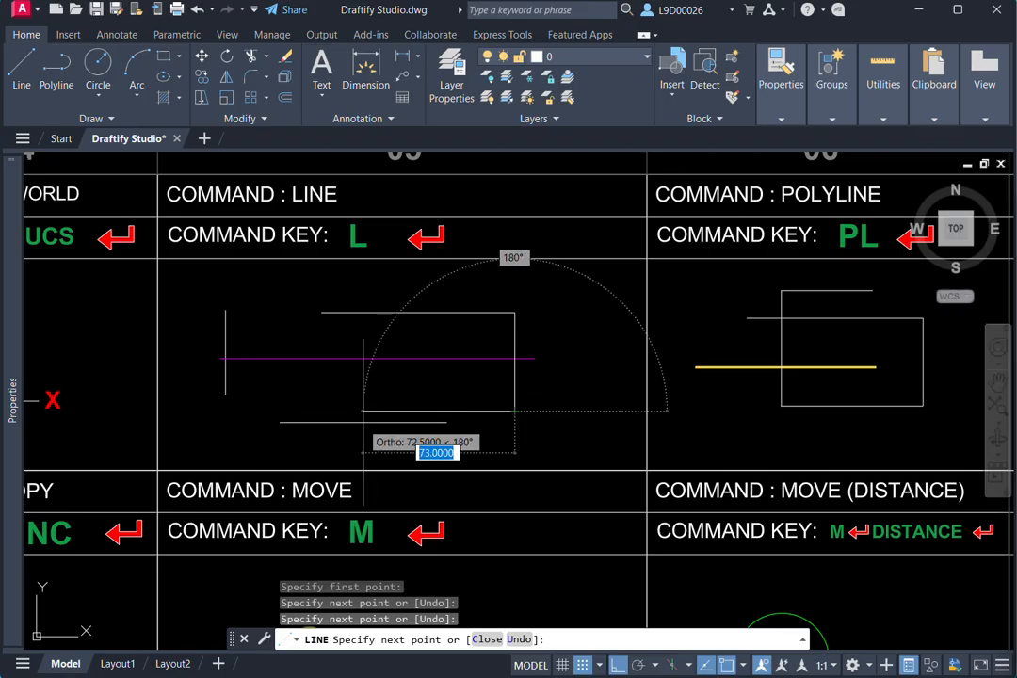
left_click(356, 410)
left_click(353, 292)
key("Escape")
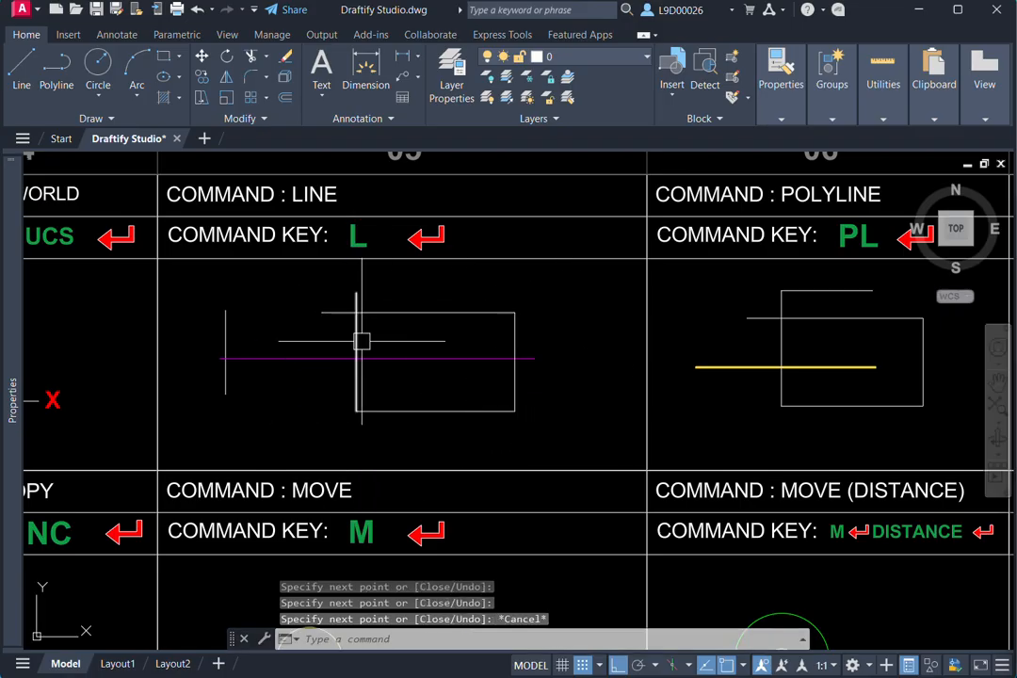
- Select the four new line segments in the Line cell one by one, and clear the selection
left_click(357, 339)
left_click(397, 316)
left_click(512, 343)
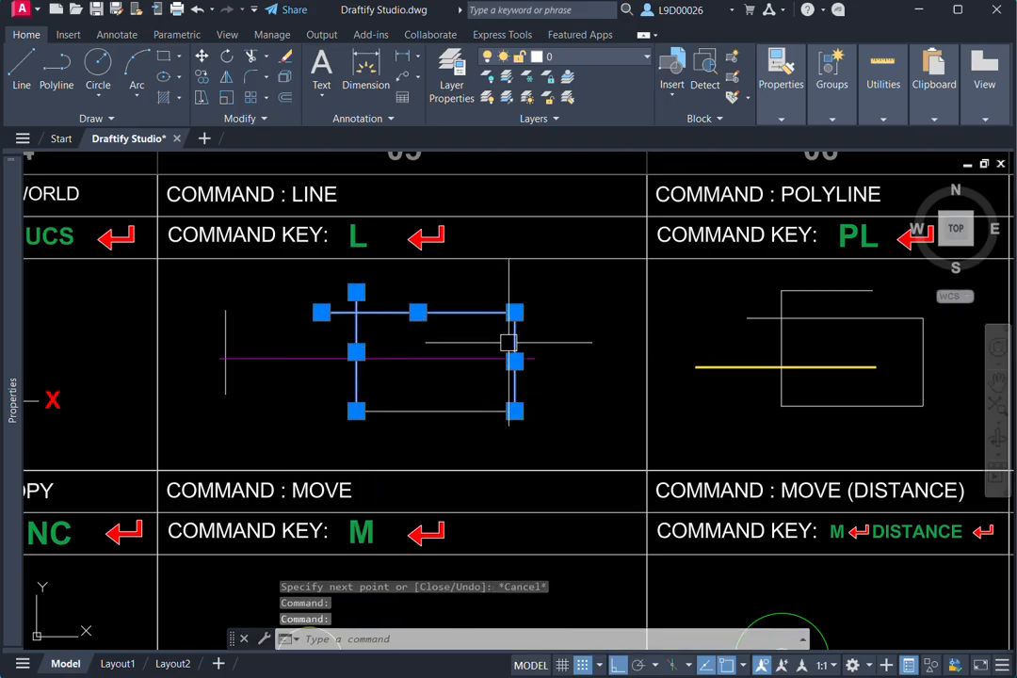
left_click(474, 410)
middle_click_drag(550, 387, 436, 412)
key("Escape")
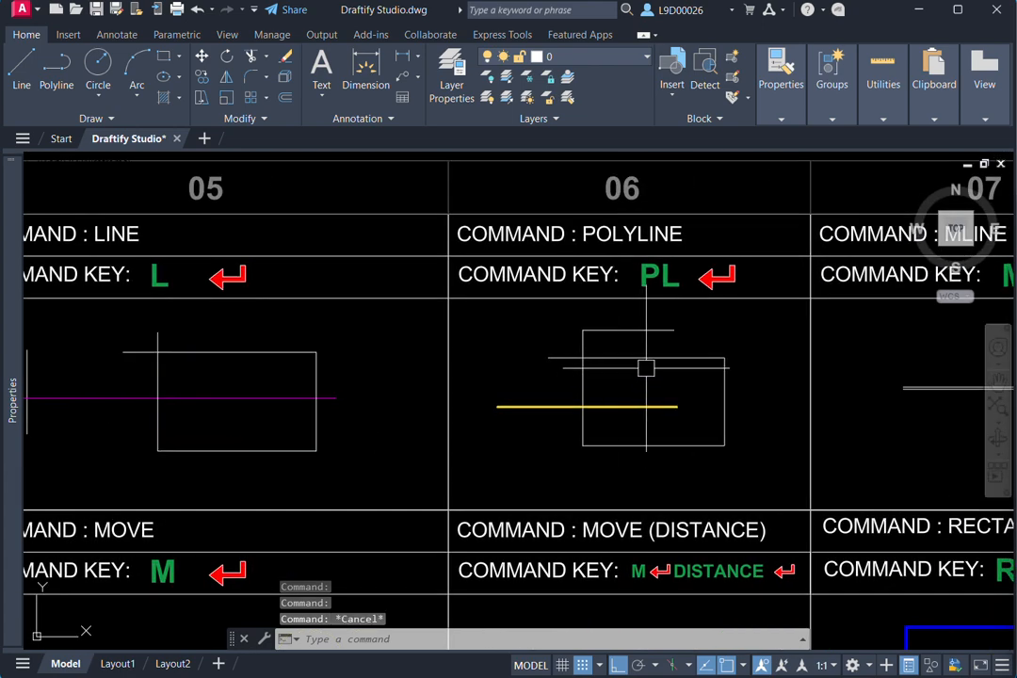
- Draw an open four-segment polyline in the Polyline cell, going down, left, up and left, and select it as one object
type("pl")
key("Return")
middle_click_drag(697, 386, 641, 325)
left_click(687, 280)
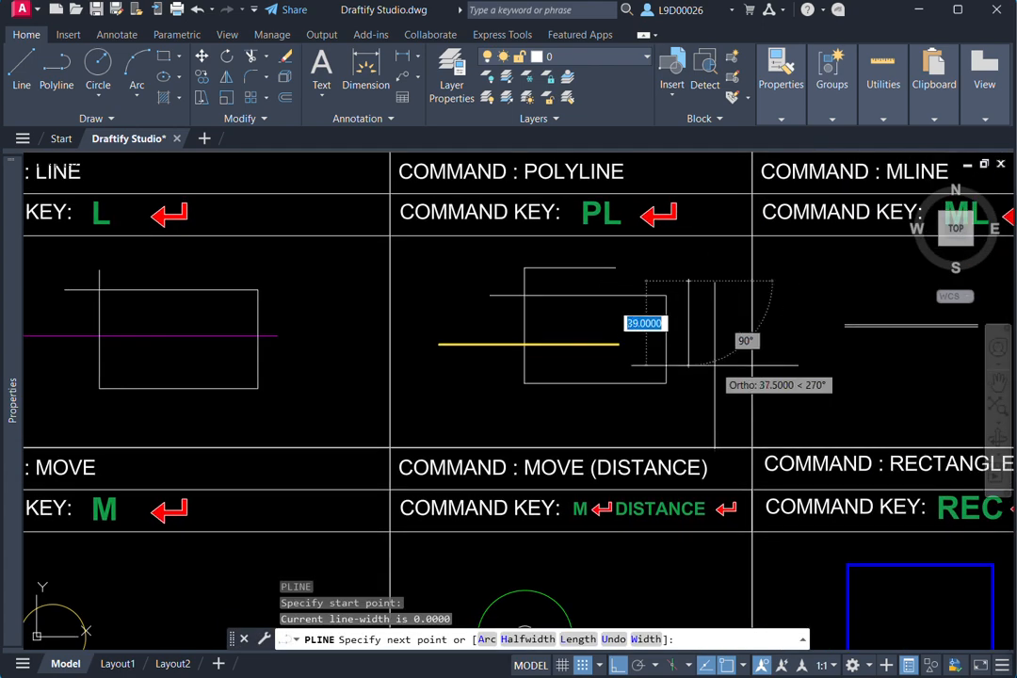
left_click(687, 397)
left_click(564, 397)
left_click(564, 327)
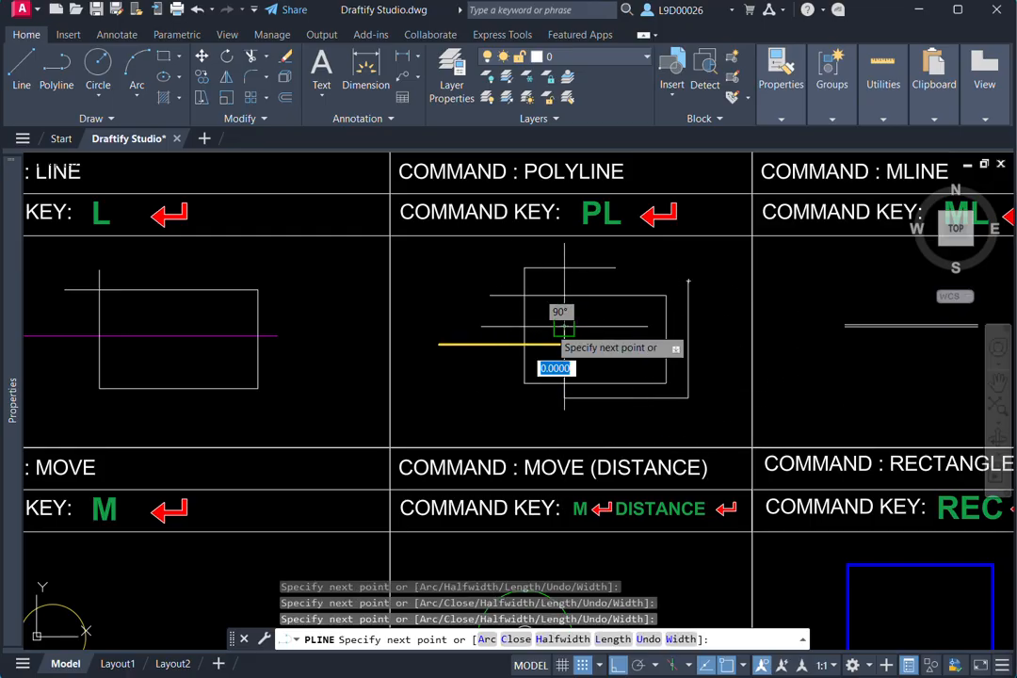
key("Escape")
left_click(549, 332)
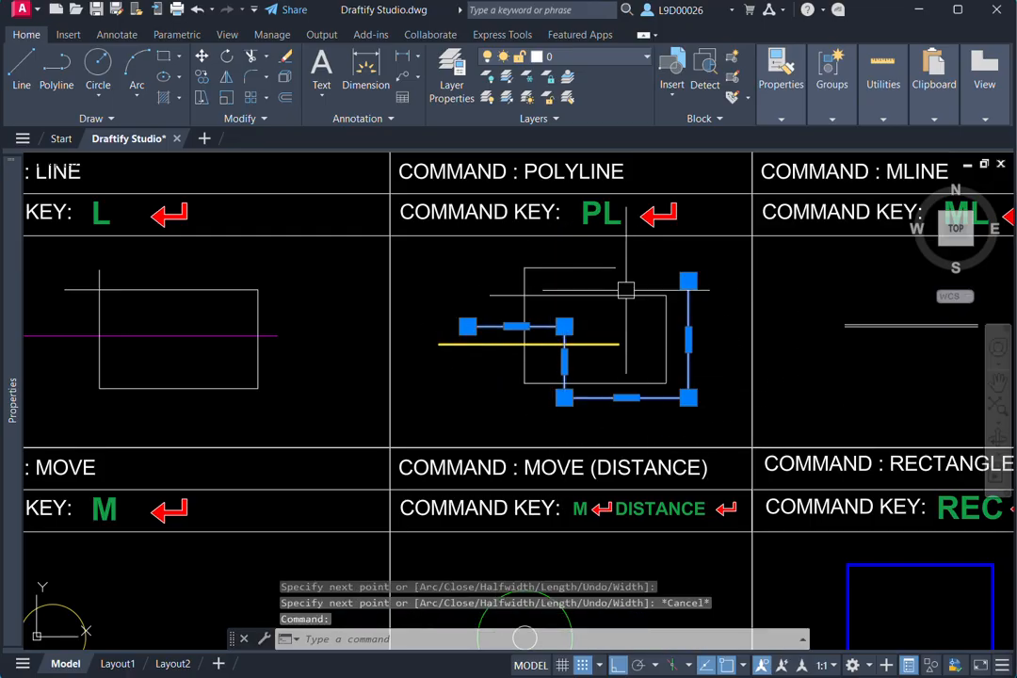
- Draw a seven-segment multiline around the sample in the MLINE cell, going right, down, left, down, right, up and left
middle_click_drag(642, 336, 522, 373)
scroll(520, 373, "down", 3)
middle_click_drag(760, 363, 703, 363)
scroll(667, 292, "up", 3)
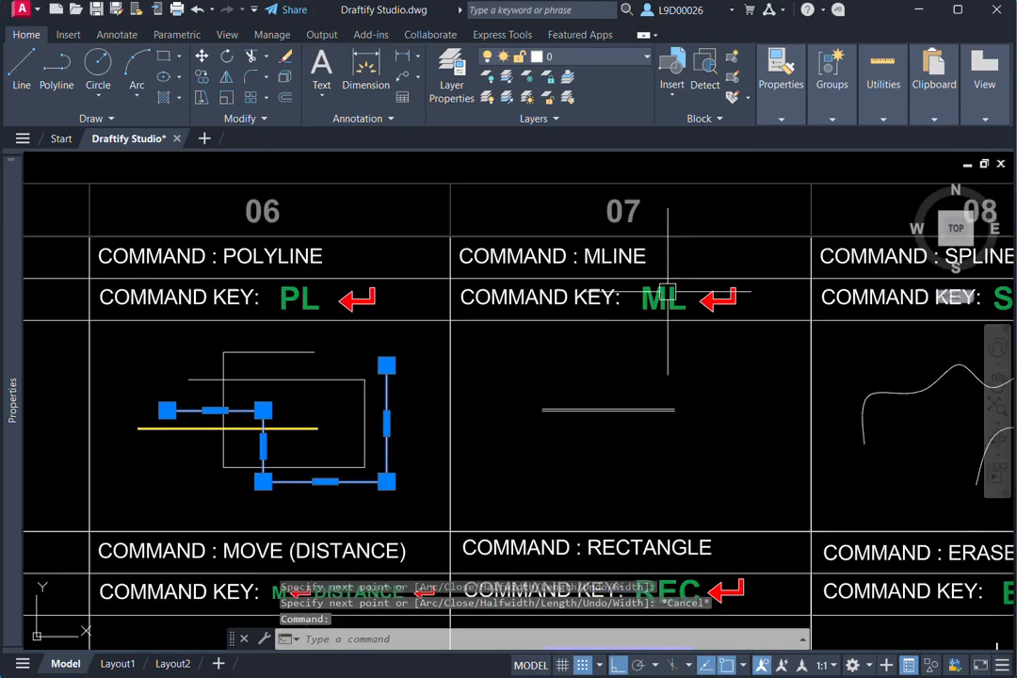
middle_click_drag(579, 379, 540, 361)
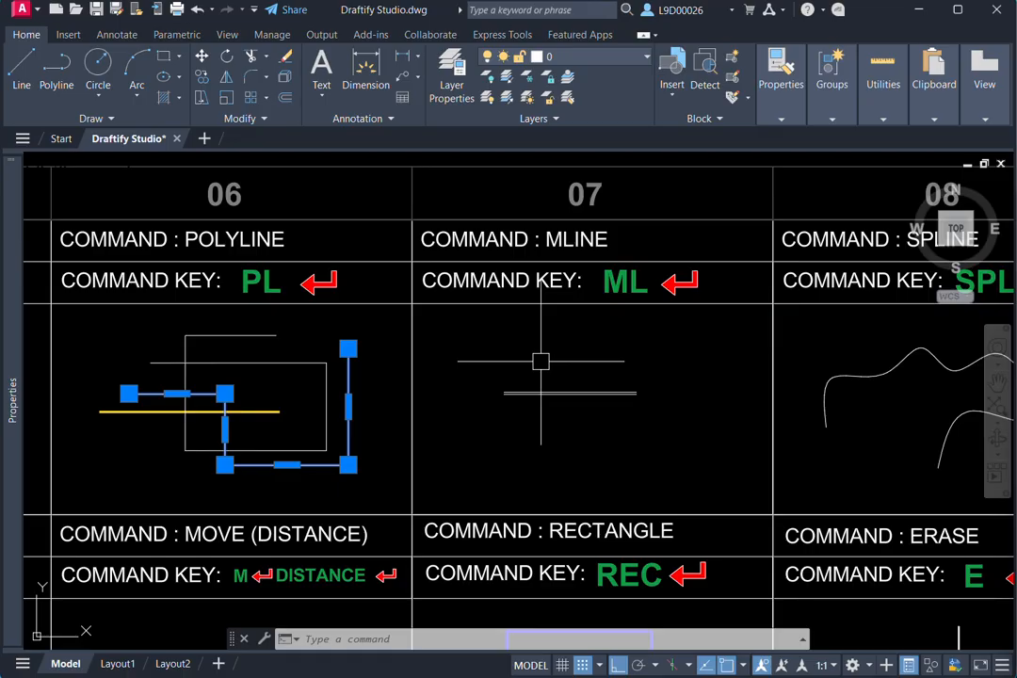
type("ML")
key("Return")
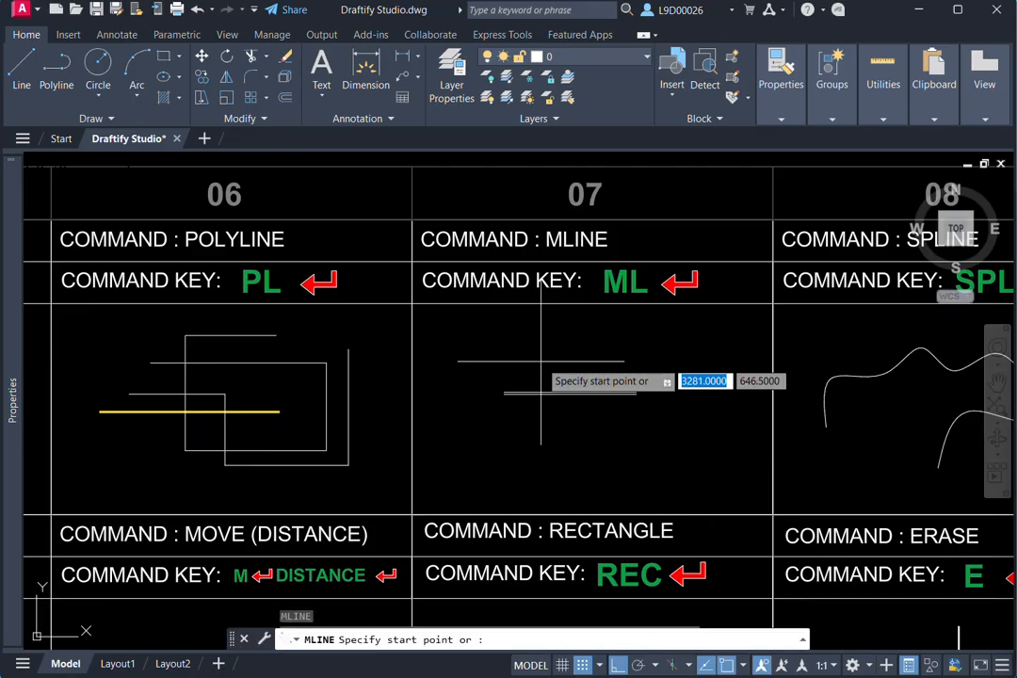
scroll(541, 368, "up", 4)
left_click(476, 352)
left_click(645, 351)
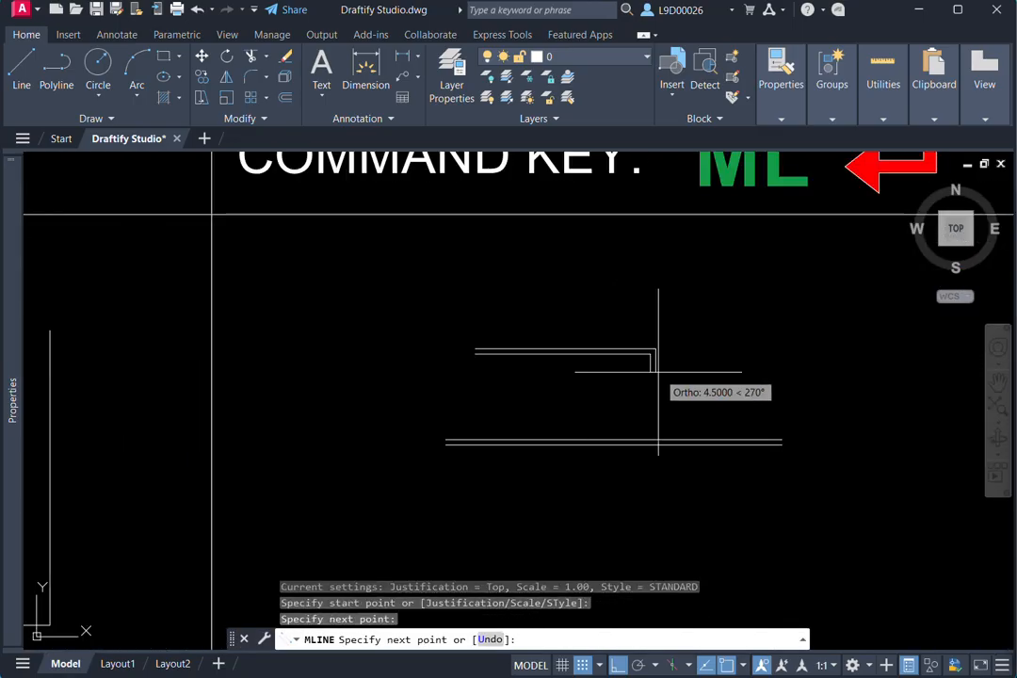
left_click(732, 350)
middle_click_drag(713, 459, 712, 357)
left_click(717, 451)
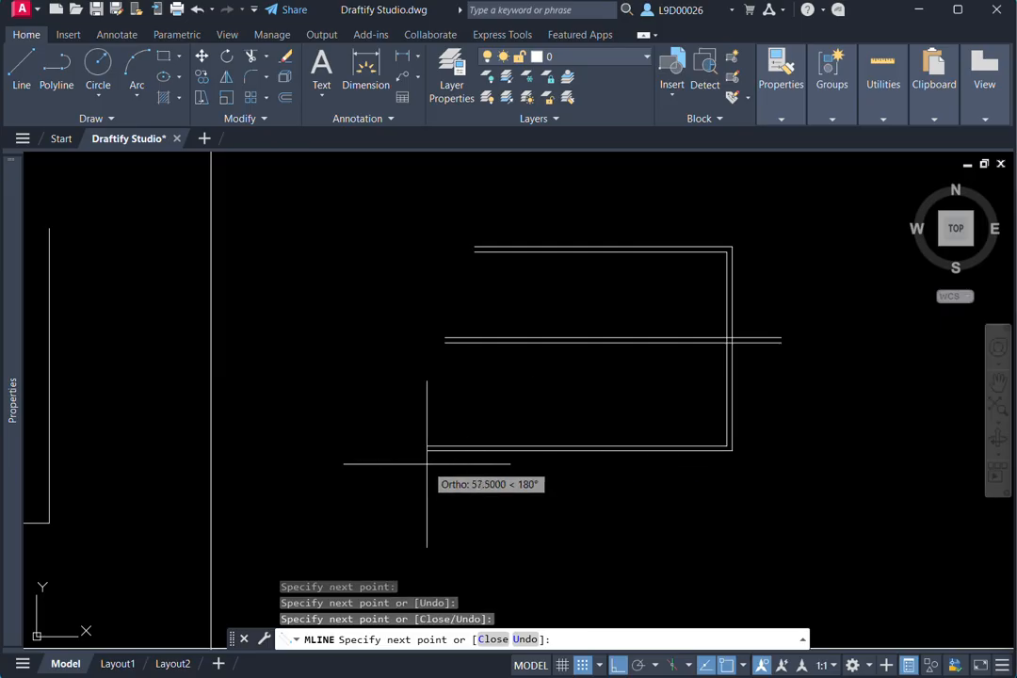
left_click(424, 463)
left_click(424, 536)
left_click(698, 536)
left_click(698, 413)
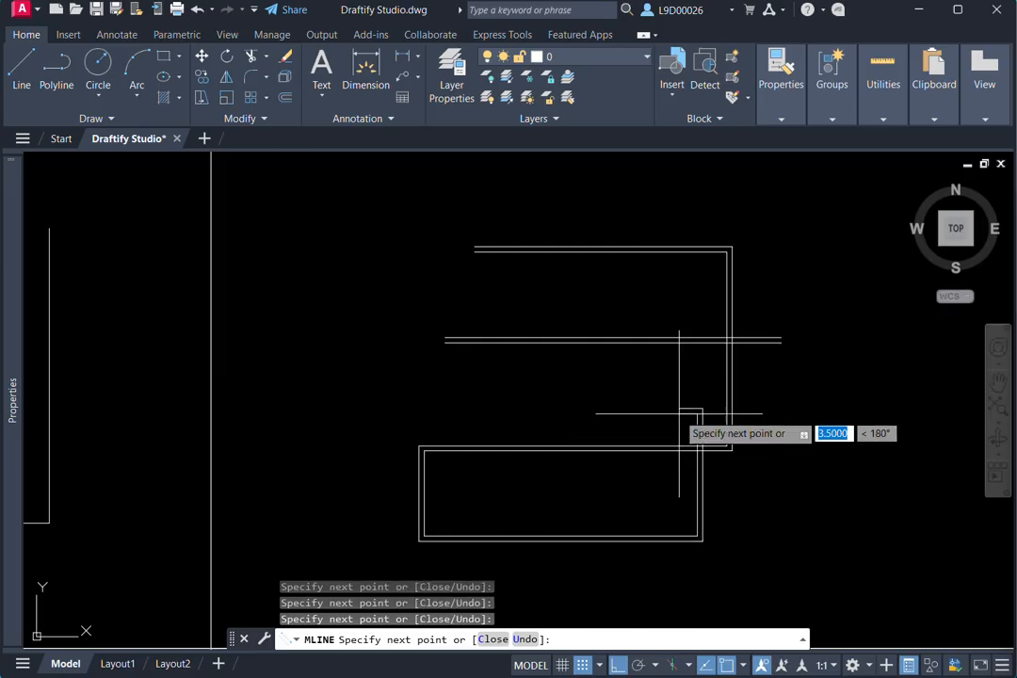
left_click(527, 416)
key("Escape")
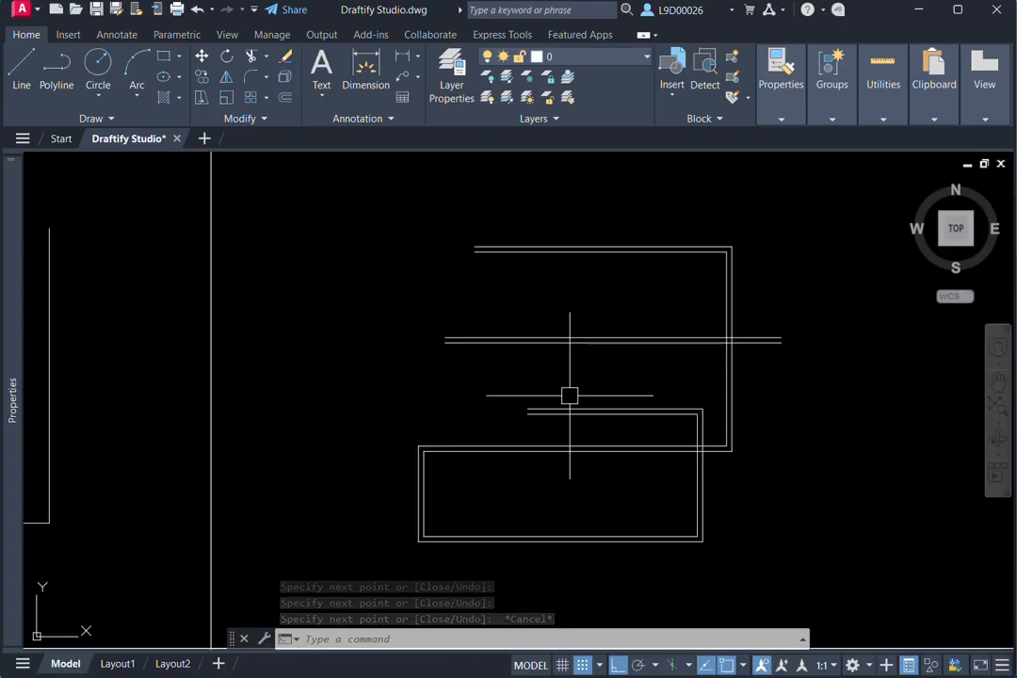
- Draw a second, stepped multiline along the left border of the MLINE cell, going down, a short way right, and down again
type("ML")
key("Return")
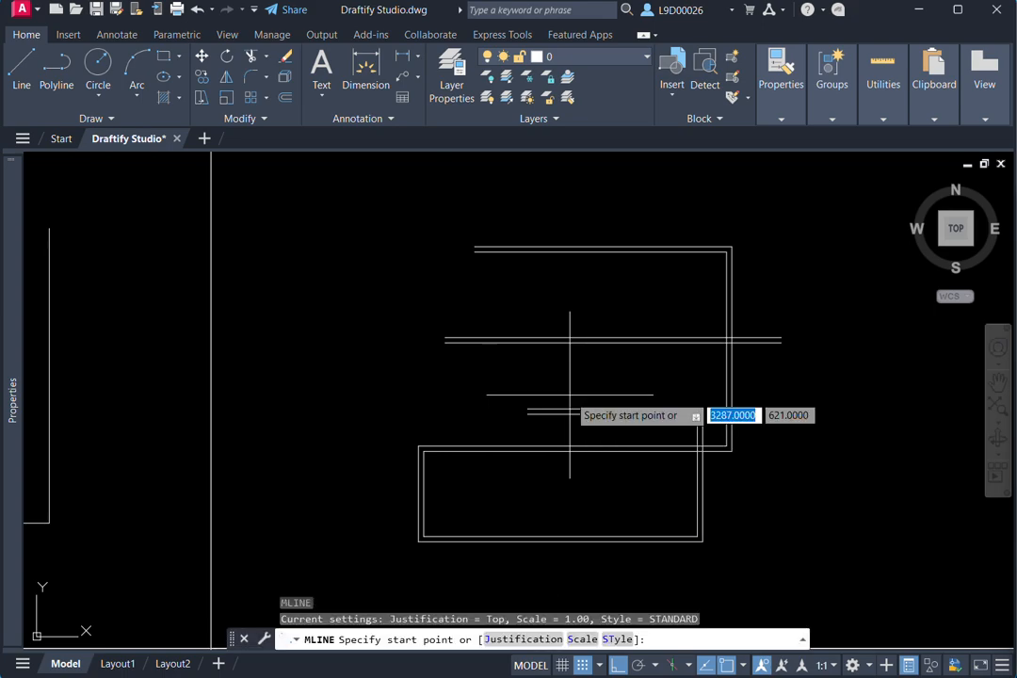
left_click(585, 329)
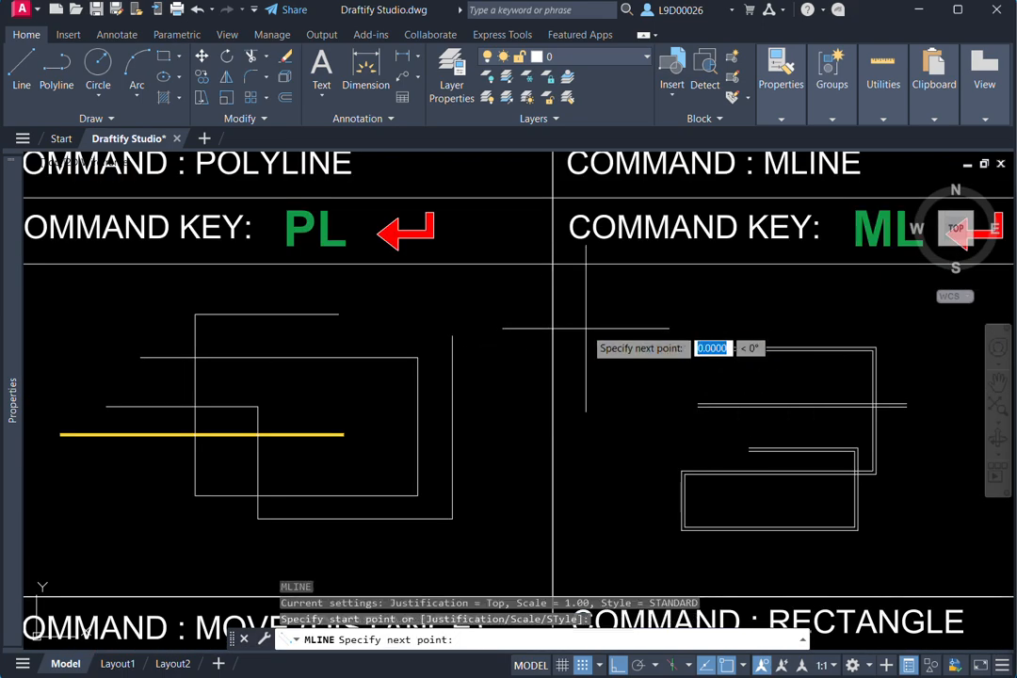
left_click(602, 450)
left_click(585, 522)
middle_click_drag(585, 522, 566, 353)
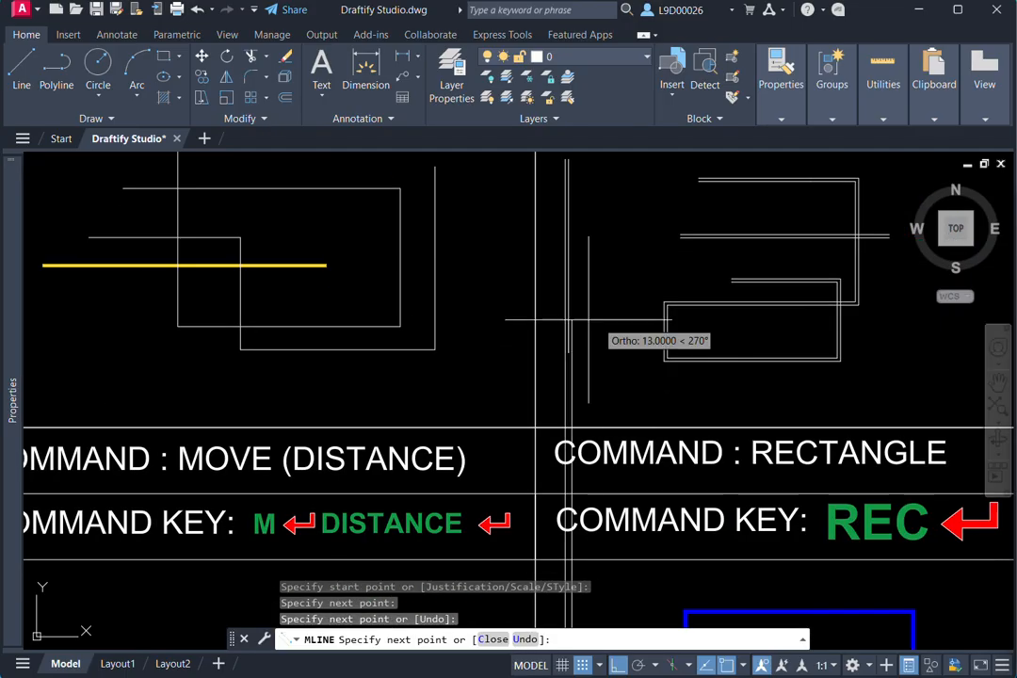
left_click(603, 354)
left_click(610, 394)
key("Escape")
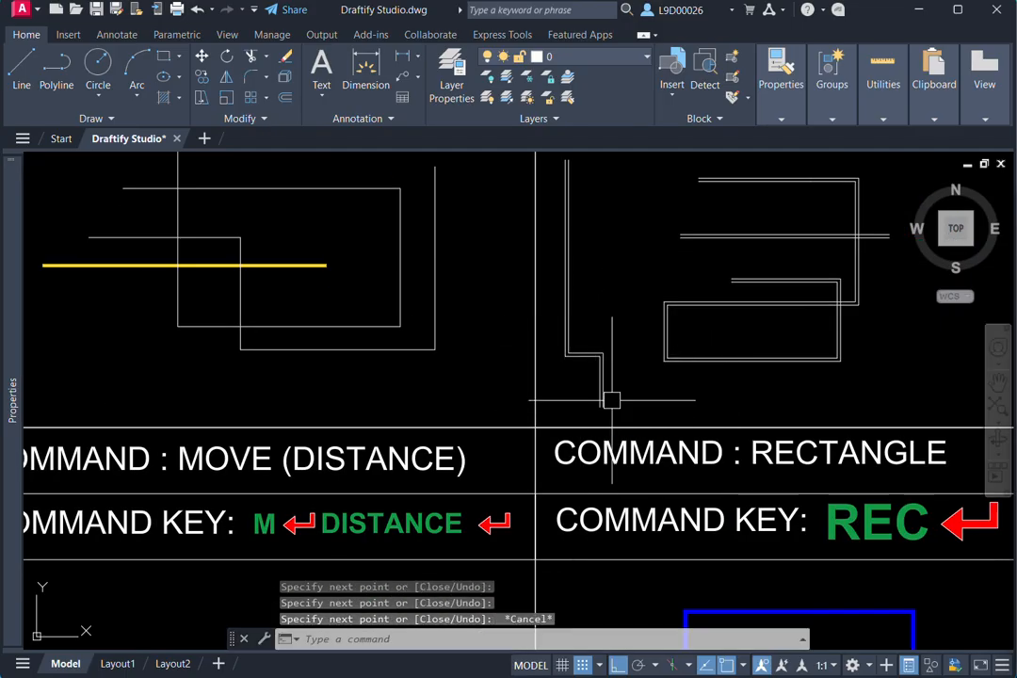
- Examine the SPLINE cell of the command chart, with its command key and sample curve
mouse_move(614, 306)
middle_mouse_down()
mouse_move(605, 385)
mouse_move(500, 386)
middle_mouse_up()
scroll(595, 365, "down", 2)
middle_click_drag(602, 364, 528, 384)
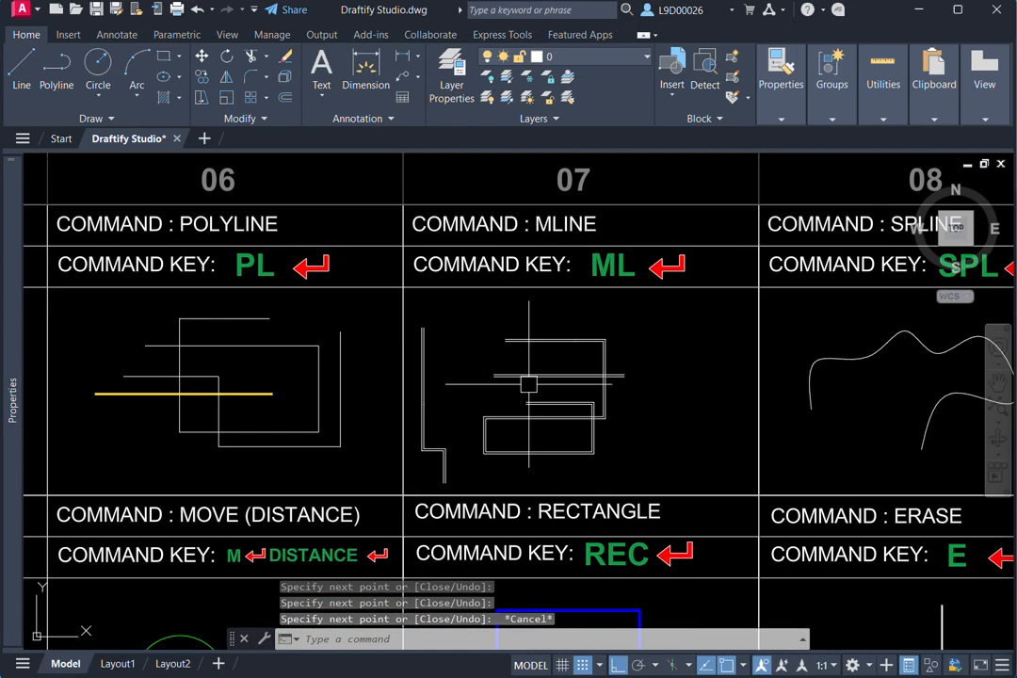
mouse_move(735, 370)
middle_mouse_down()
mouse_move(572, 410)
mouse_move(566, 402)
middle_mouse_up()
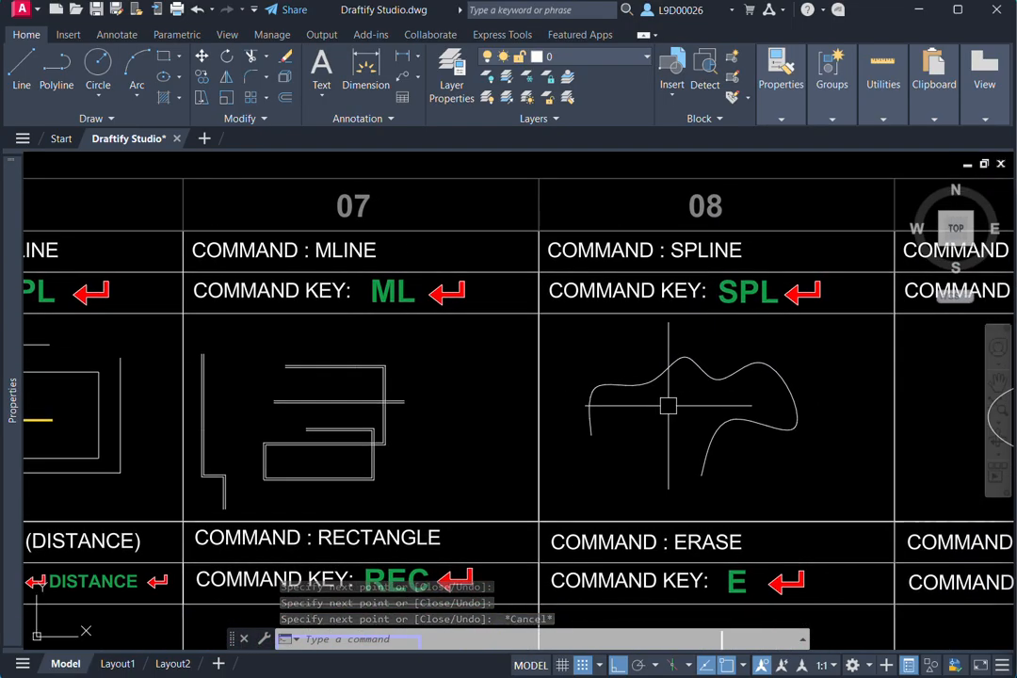
middle_click_drag(668, 406, 633, 387)
middle_click_drag(761, 402, 747, 401)
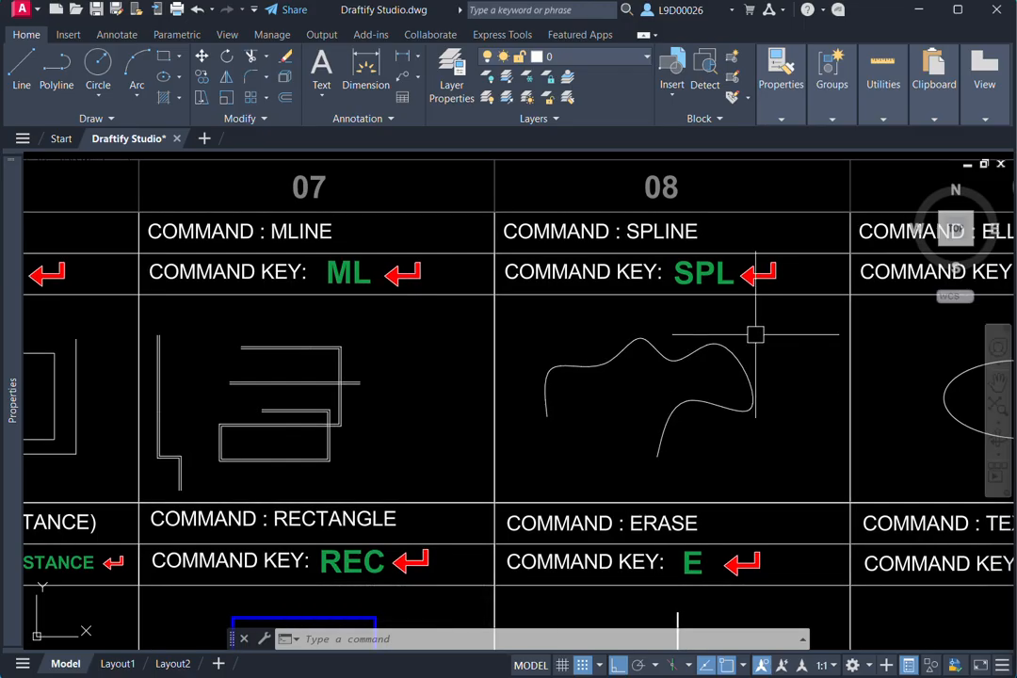
middle_click_drag(633, 365, 665, 356)
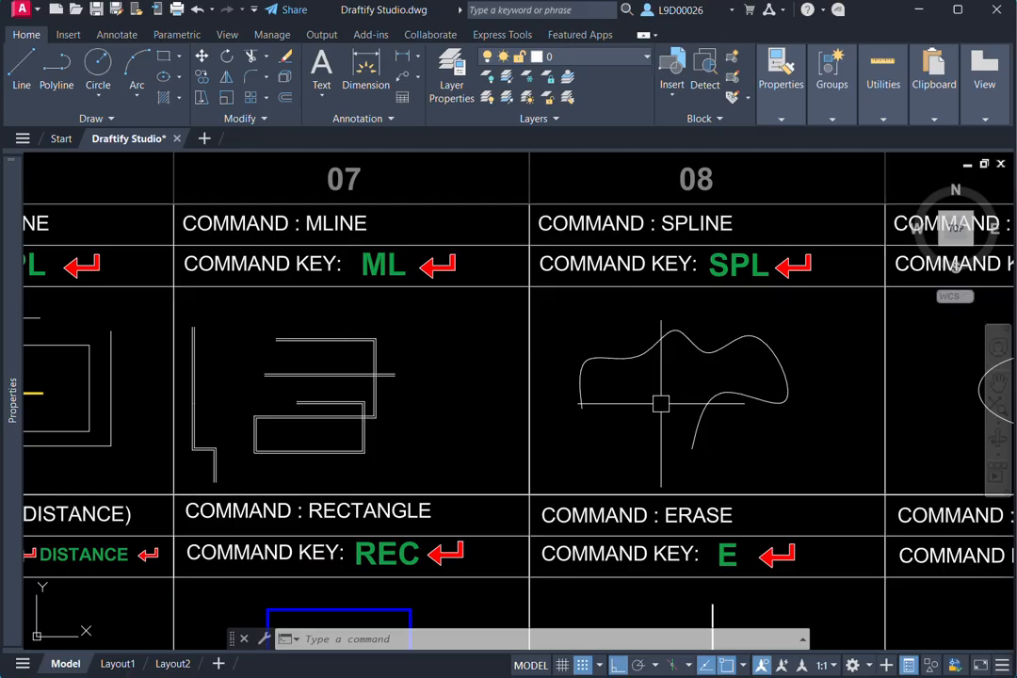
middle_click_drag(699, 392, 659, 374)
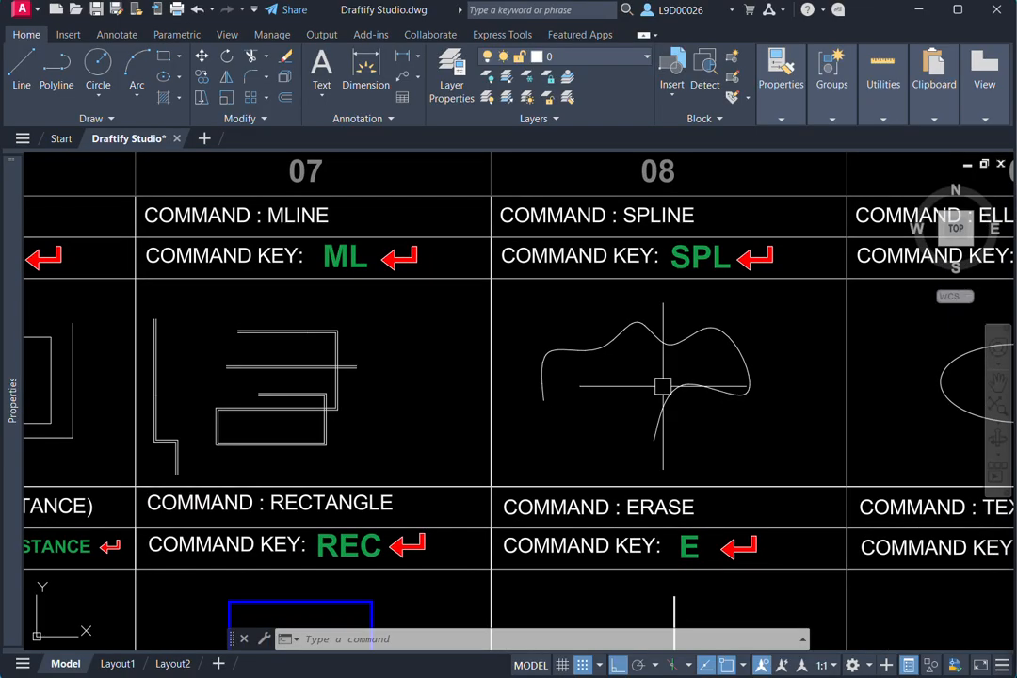
mouse_move(722, 306)
middle_mouse_down()
mouse_move(718, 296)
mouse_move(725, 310)
middle_mouse_up()
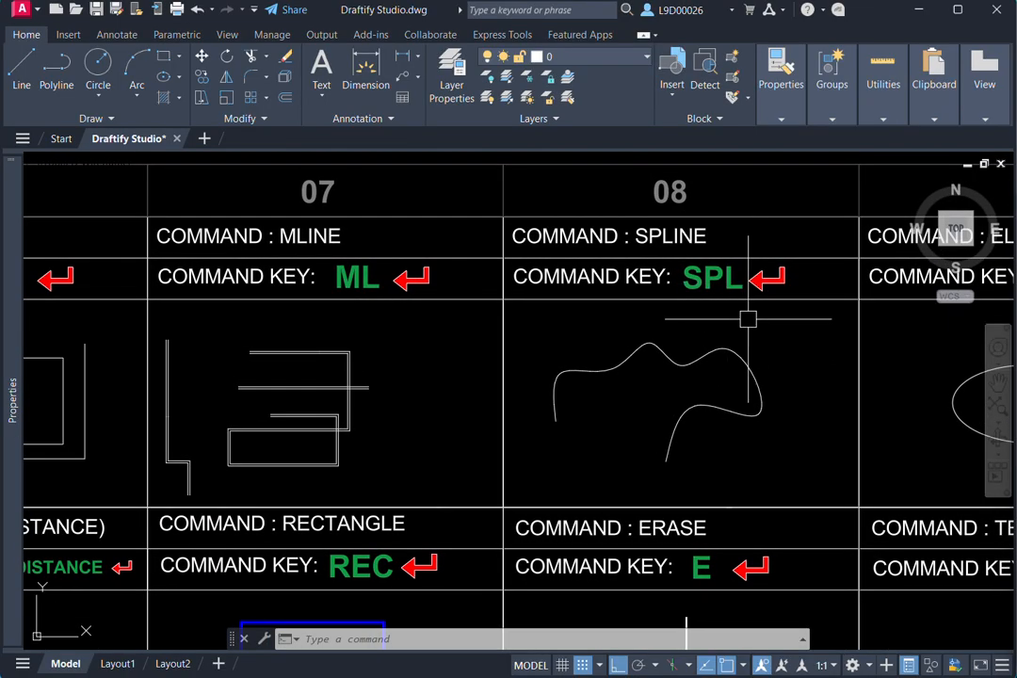
- Start a spline beside the sample curve in the SPLINE cell with Ortho off, weaving it down and leftward below the sample
type("SPL")
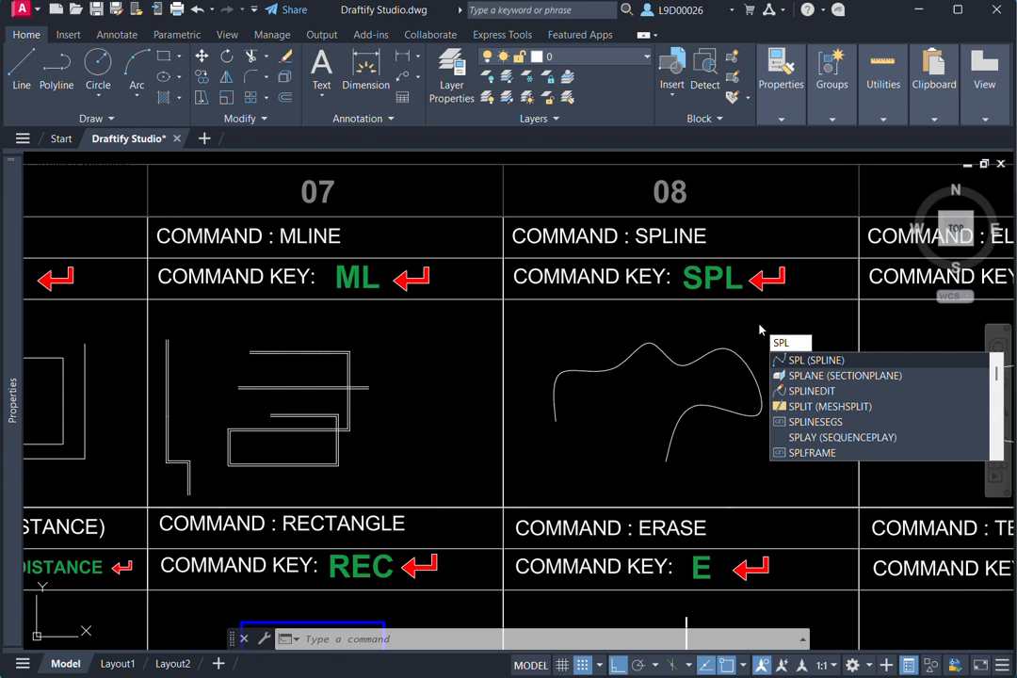
key("Return")
middle_click_drag(759, 325, 678, 302)
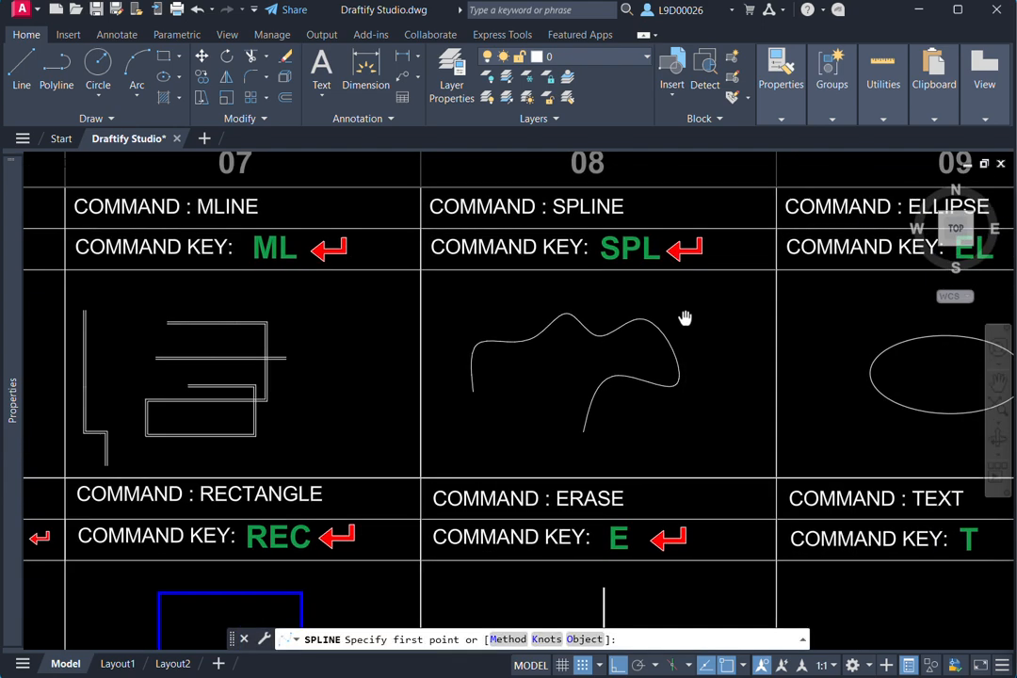
left_click(690, 321)
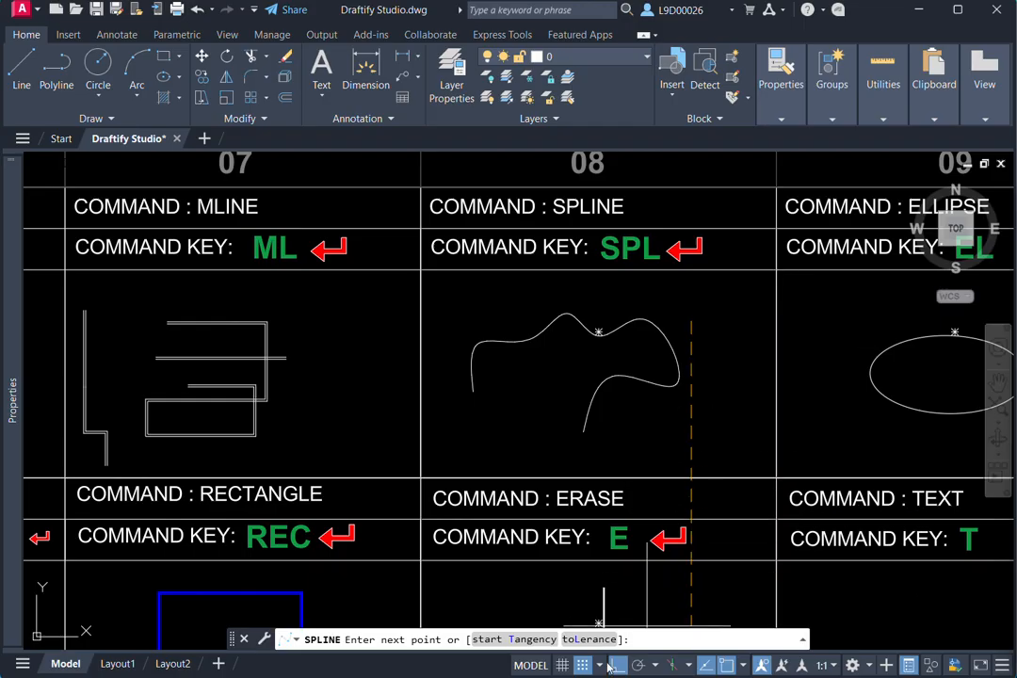
left_click(734, 355)
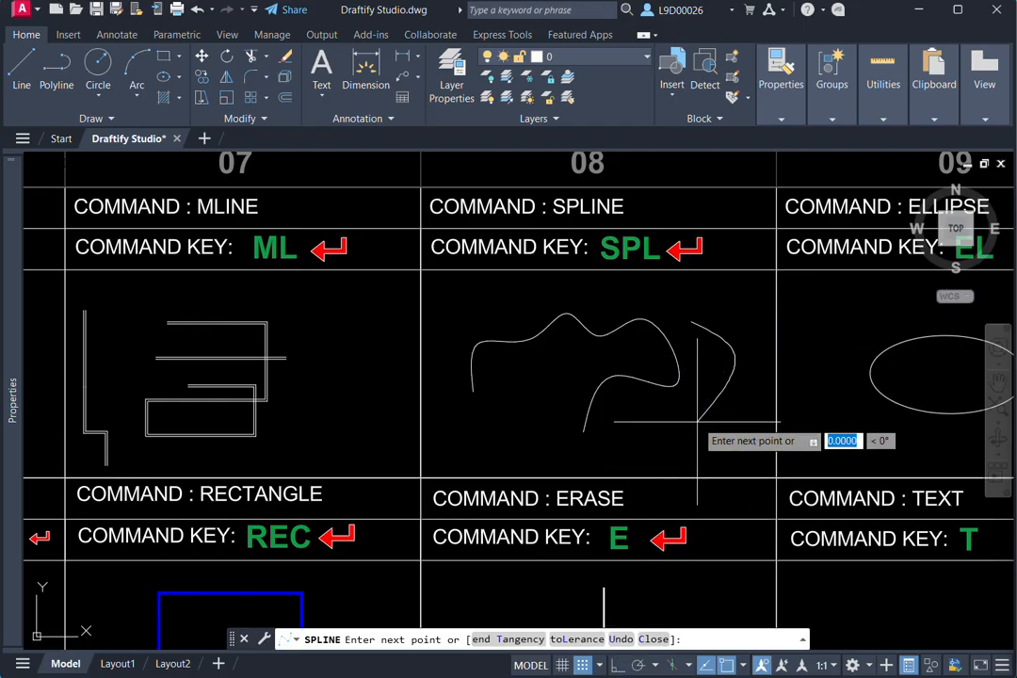
left_click(733, 447)
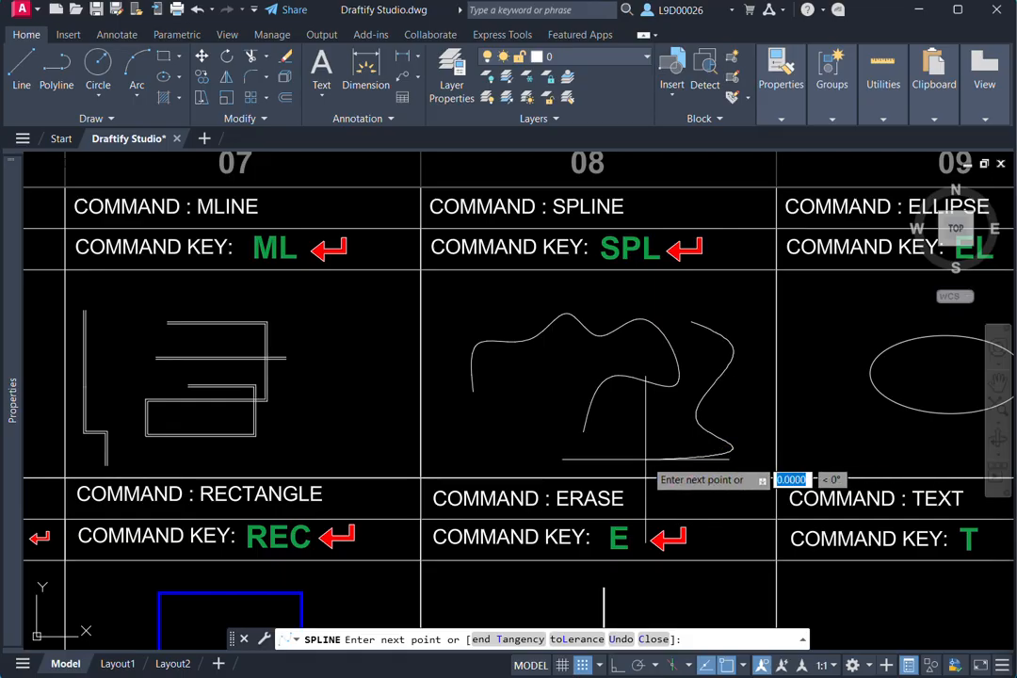
left_click(590, 395)
left_click(497, 452)
left_click(496, 372)
- Continue the spline in repeated waves back to the right across the sample curve, up to the right border of the SPLINE cell
scroll(516, 393, "up", 4)
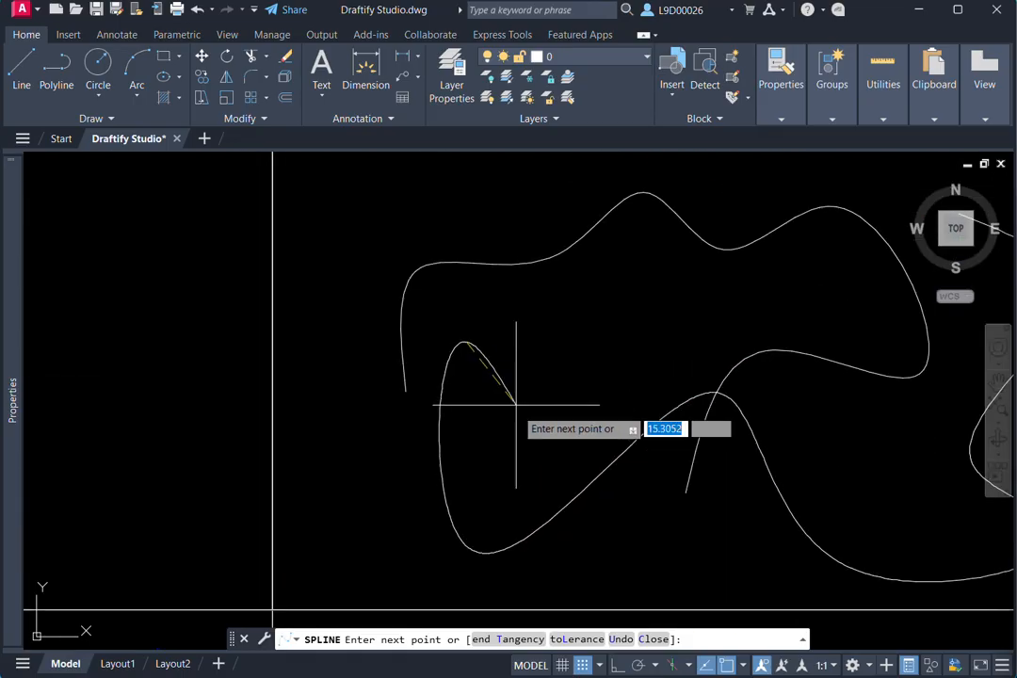
left_click(516, 405)
left_click(681, 319)
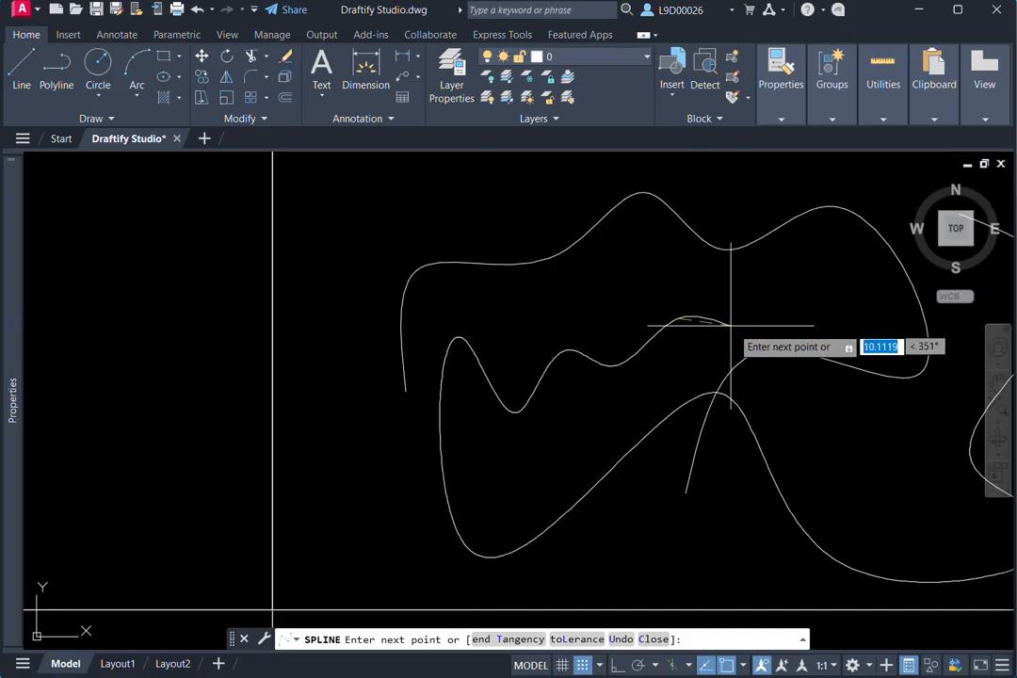
middle_click_drag(733, 325, 662, 347)
left_click(707, 404)
left_click(742, 323)
scroll(780, 349, "down", 2)
middle_click_drag(816, 400, 774, 391)
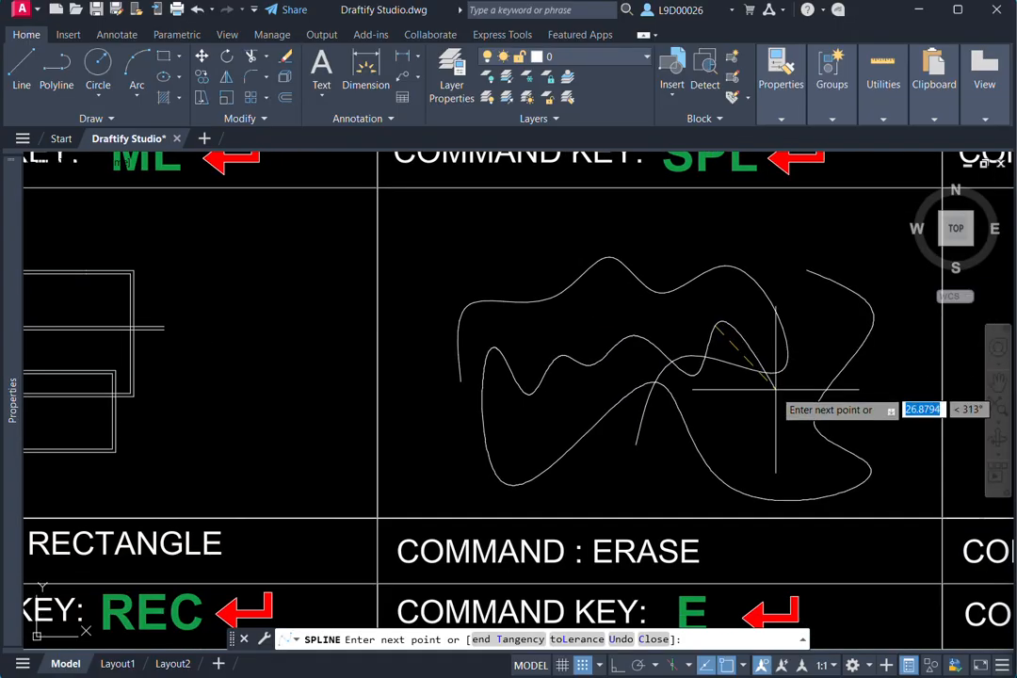
left_click(778, 411)
left_click(820, 335)
middle_click_drag(867, 385, 799, 402)
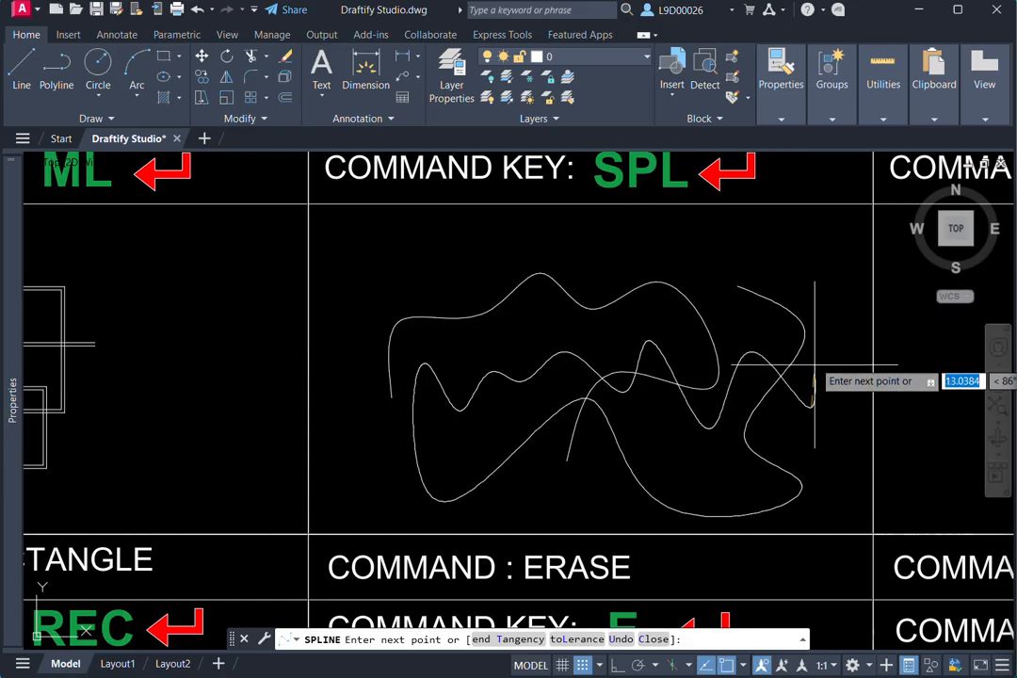
- Extend the spline out of the chart into a large loop above the column headings, and cancel the command
scroll(807, 386, "down", 4)
left_click(553, 225)
middle_click_drag(552, 223, 488, 281)
left_click(565, 180)
left_click(646, 227)
middle_click_drag(658, 264, 555, 293)
left_click(609, 235)
left_click(647, 296)
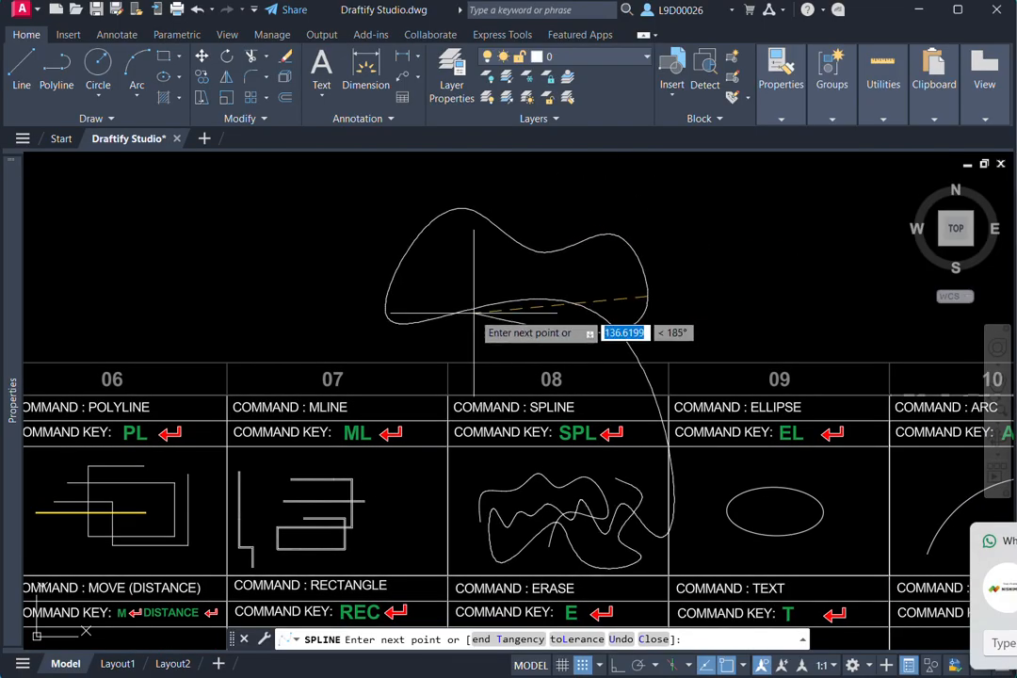
key("Escape")
- Try an ellipse with a horizontal first axis in the empty area above the ELLIPSE cell, preview the other axis, and cancel it
middle_click_drag(656, 477, 629, 362)
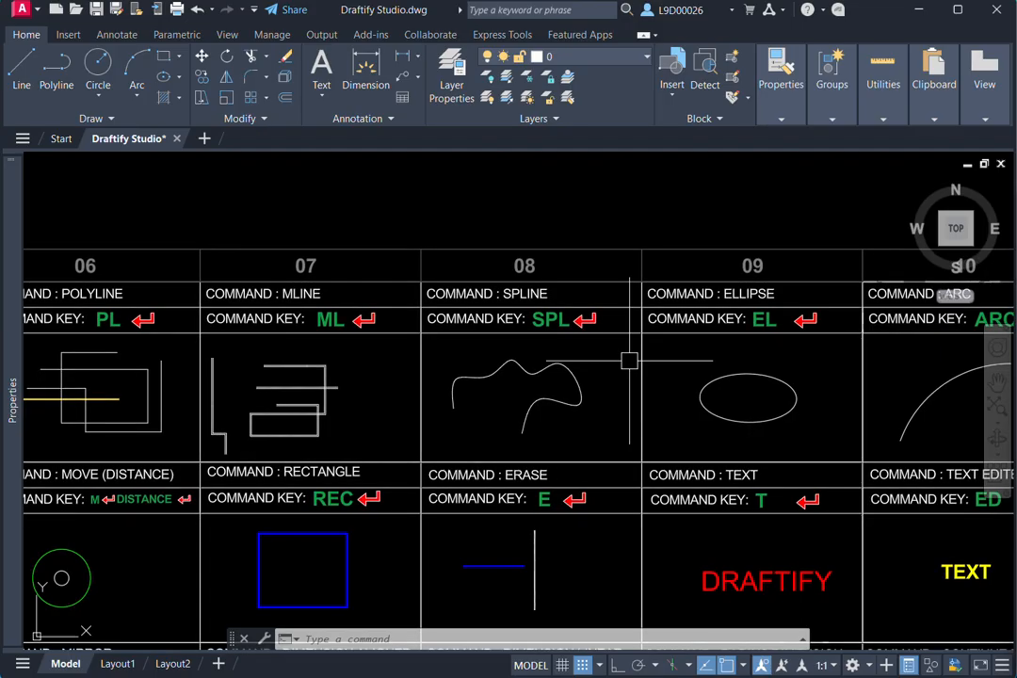
mouse_move(711, 404)
middle_mouse_down()
mouse_move(602, 433)
mouse_move(710, 396)
middle_mouse_up()
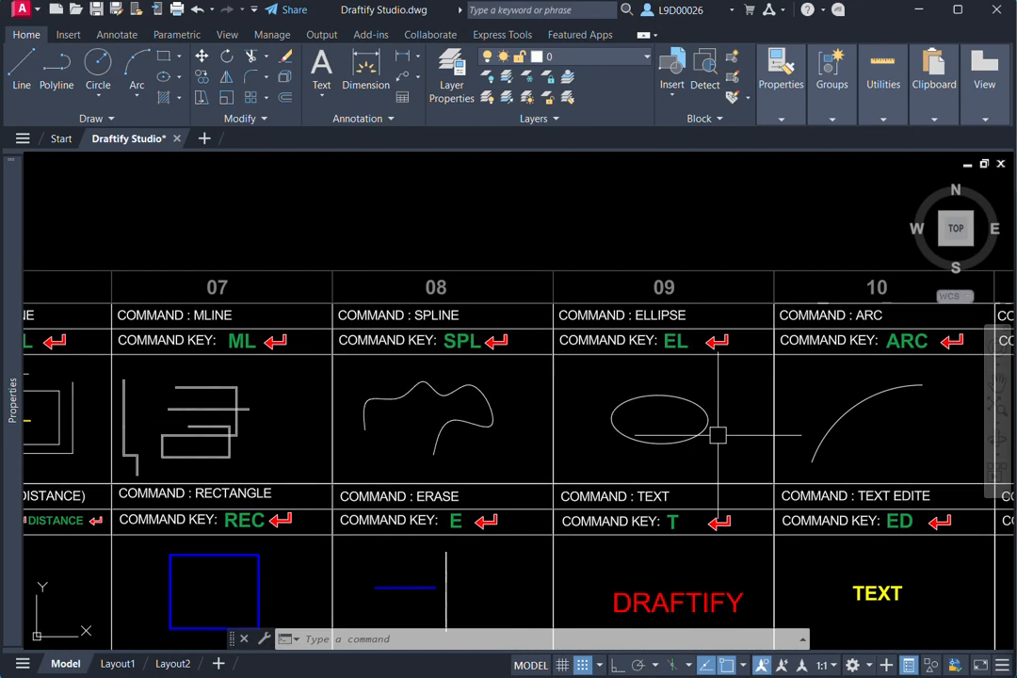
type("e")
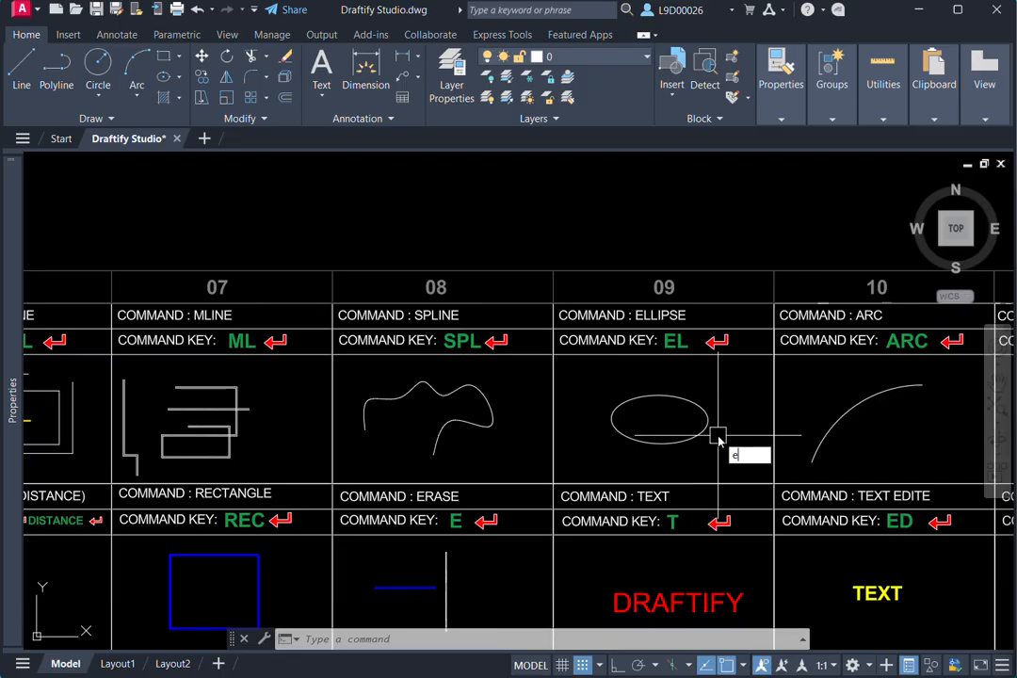
type("l")
key("Return")
middle_click_drag(655, 303, 654, 353)
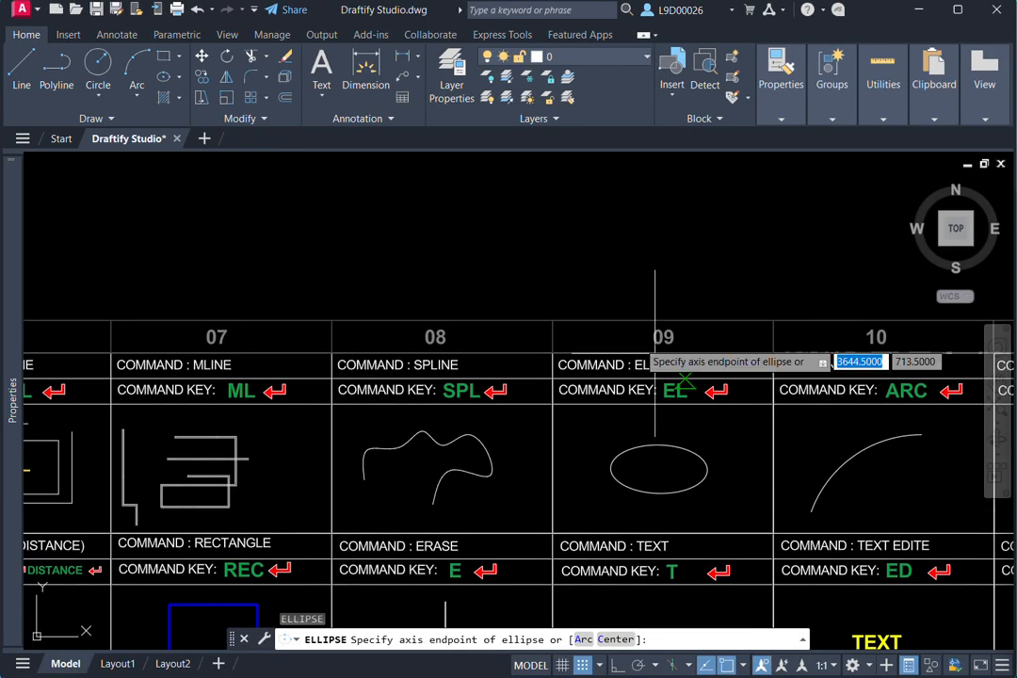
left_click(597, 245)
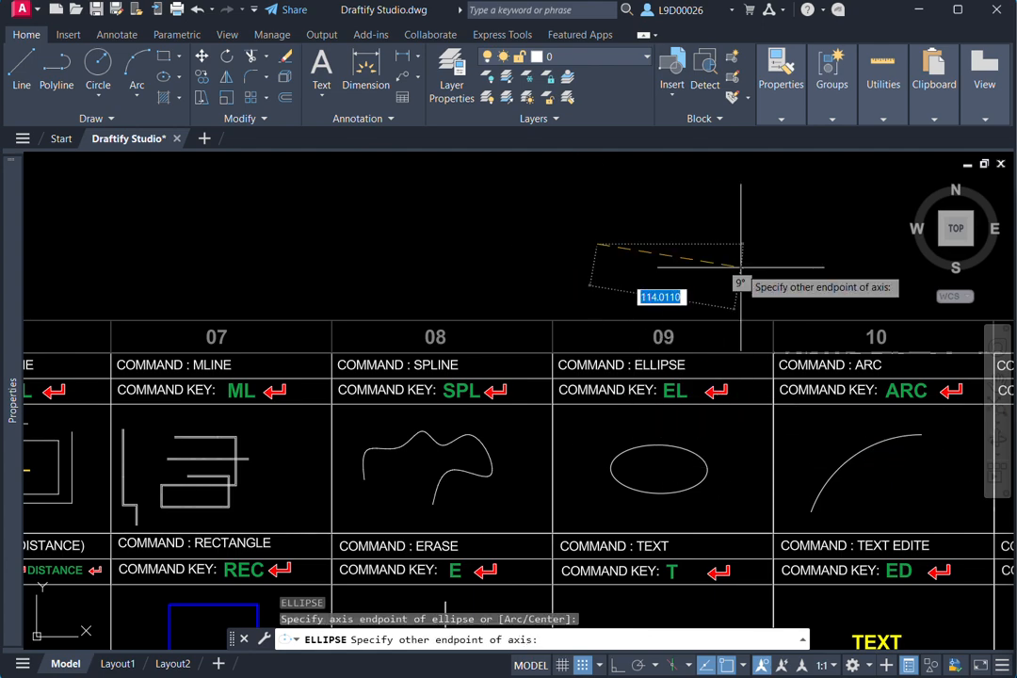
left_click(757, 245)
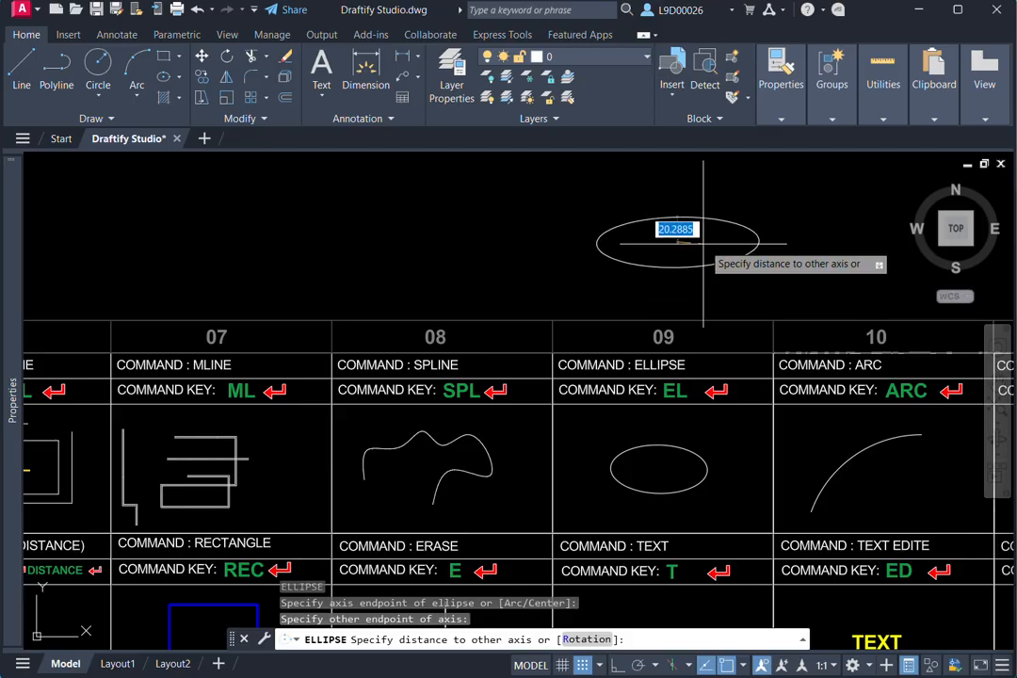
scroll(763, 286, "down", 2)
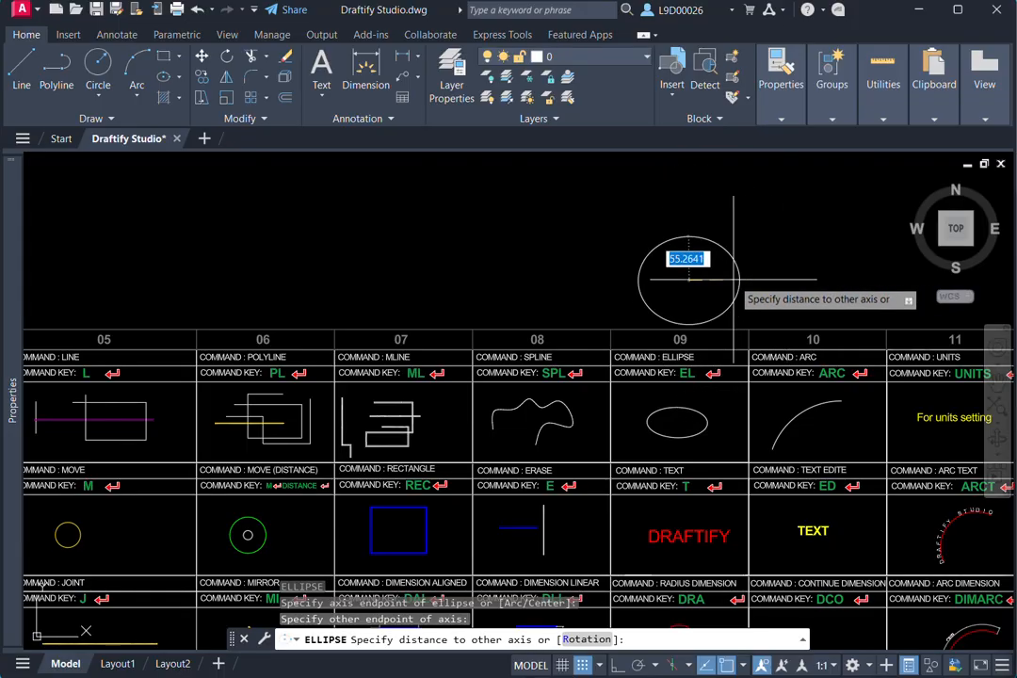
key("Escape")
scroll(716, 414, "up", 3)
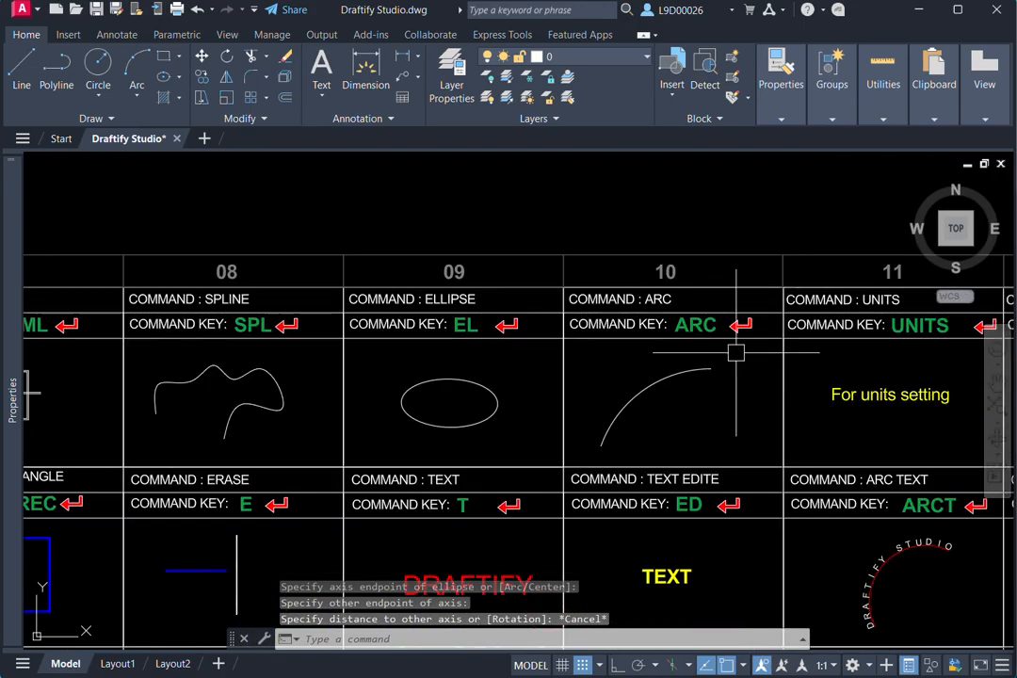
middle_click_drag(735, 353, 692, 336)
middle_click_drag(633, 374, 650, 394)
type("A")
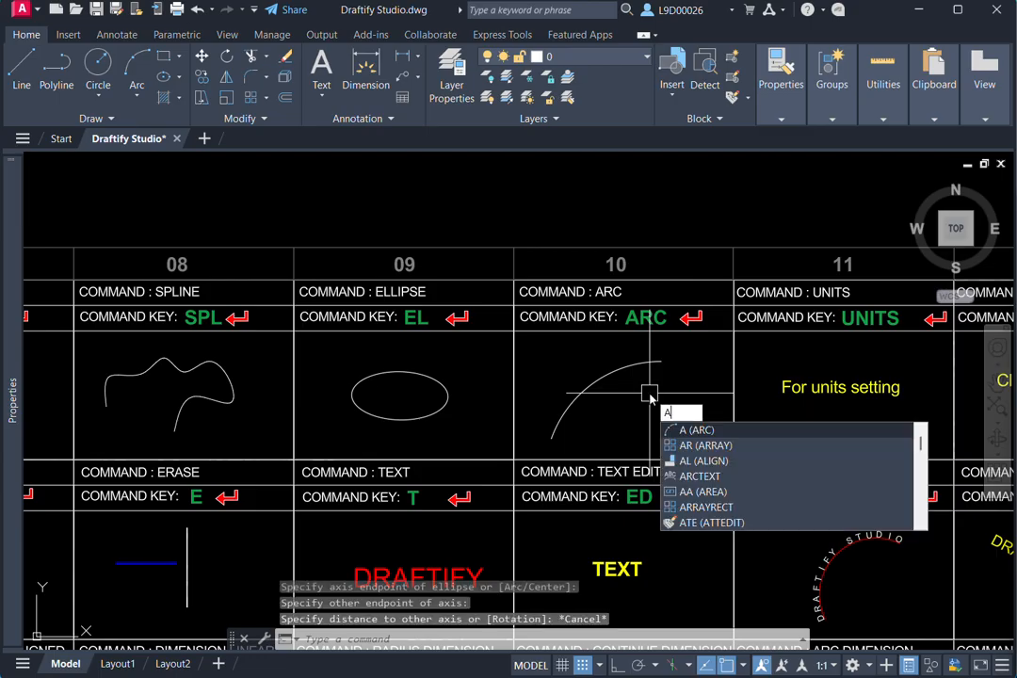
type("rc")
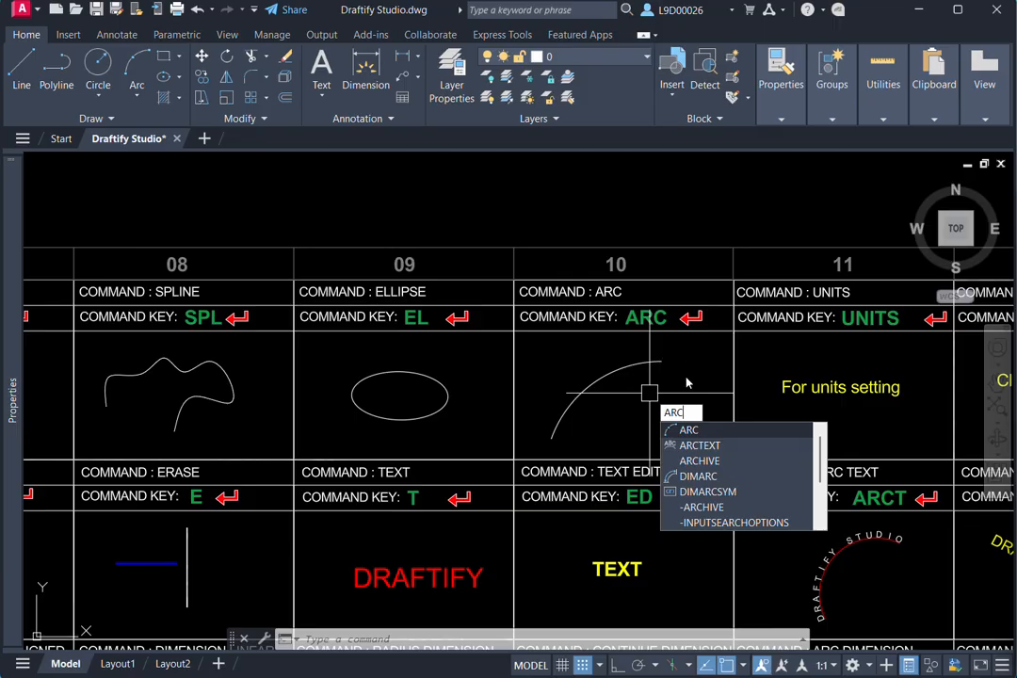
key("Escape")
- Draw a three-point arc above column 10, starting at the lower left, bulging upward and ending at the upper right
type("rc")
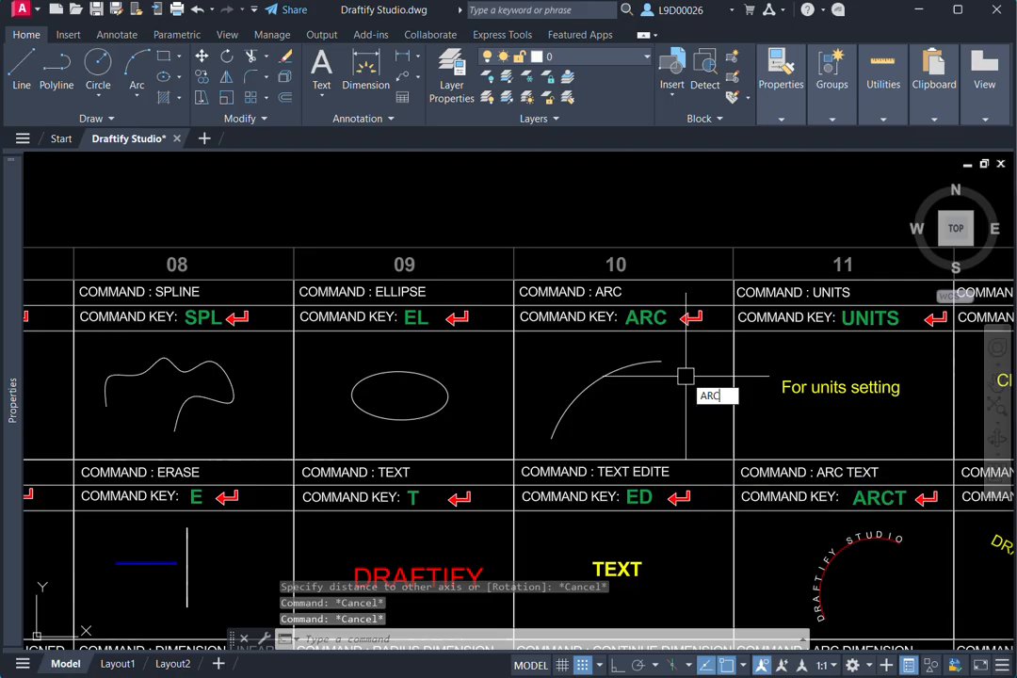
key("Return")
scroll(685, 377, "down", 3)
scroll(663, 330, "up", 2)
left_click(663, 329)
left_click(683, 251)
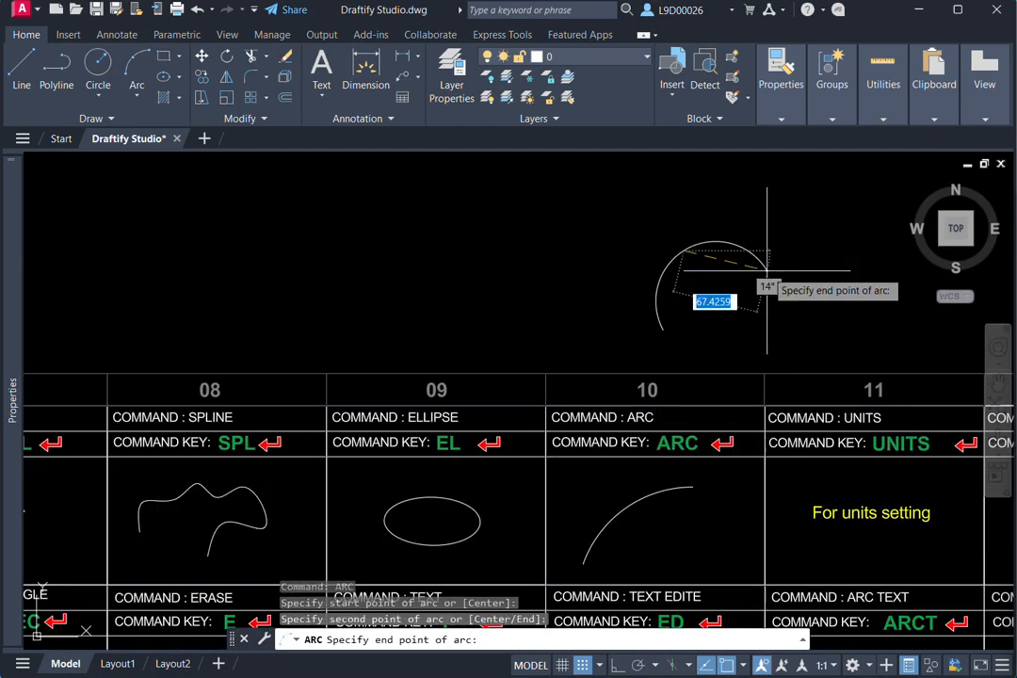
left_click(766, 267)
- Draw a second three-point arc to the right of the first, from the lower right up and over to the upper left
middle_click_drag(794, 323, 727, 341)
key("space")
left_click(800, 309)
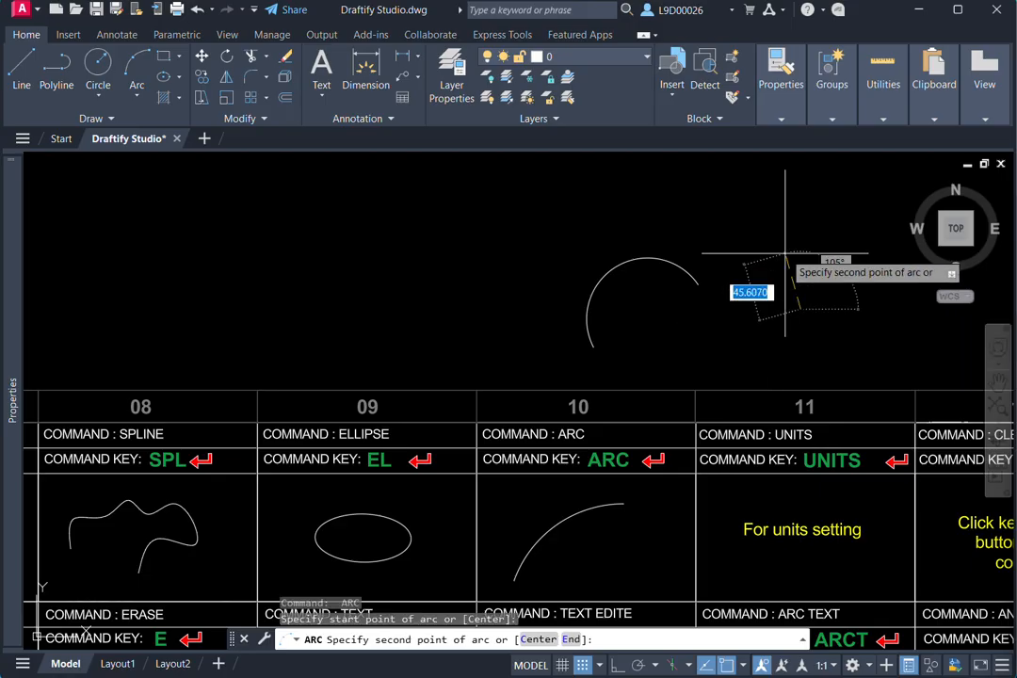
left_click(785, 246)
left_click(706, 238)
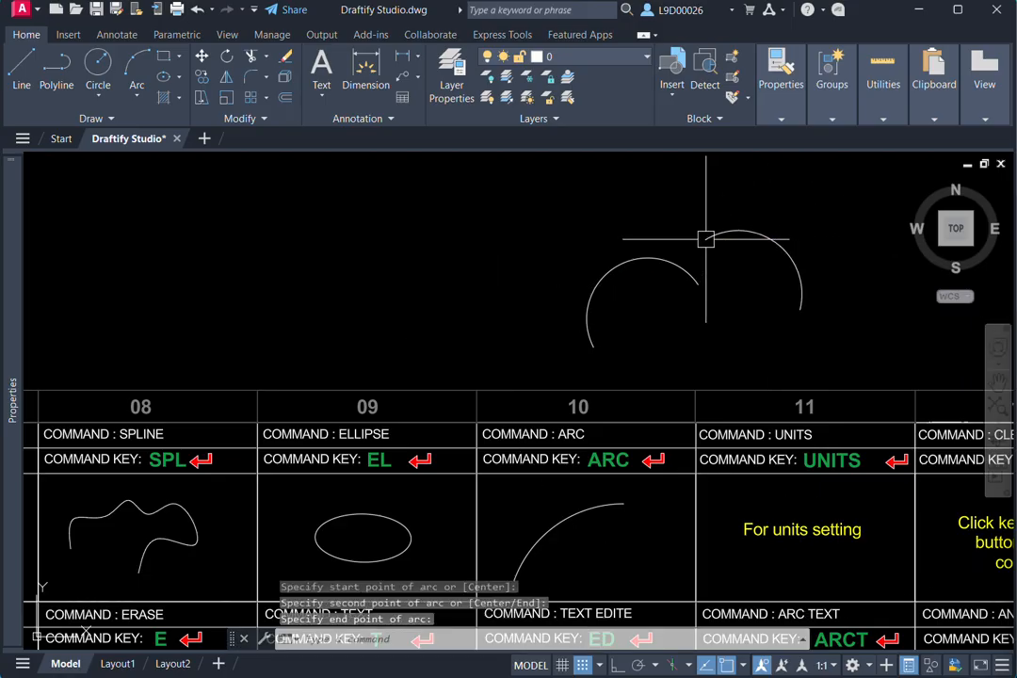
- Draw a third three-point arc to the left of the other two, curving from the bottom up to the upper right
key("space")
middle_click_drag(738, 374, 823, 386)
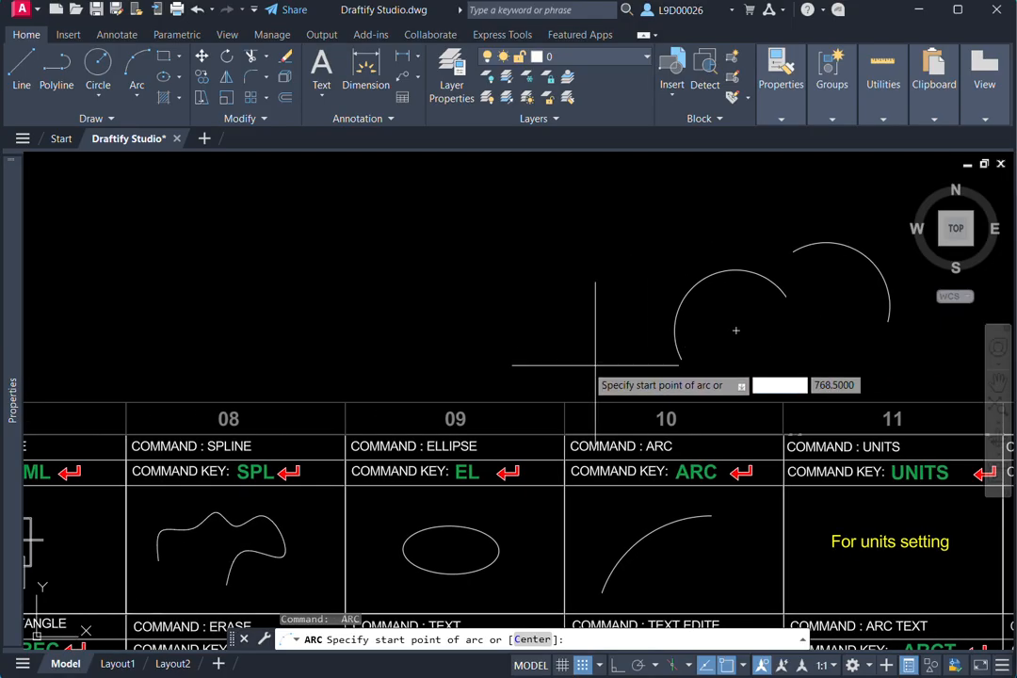
left_click(539, 357)
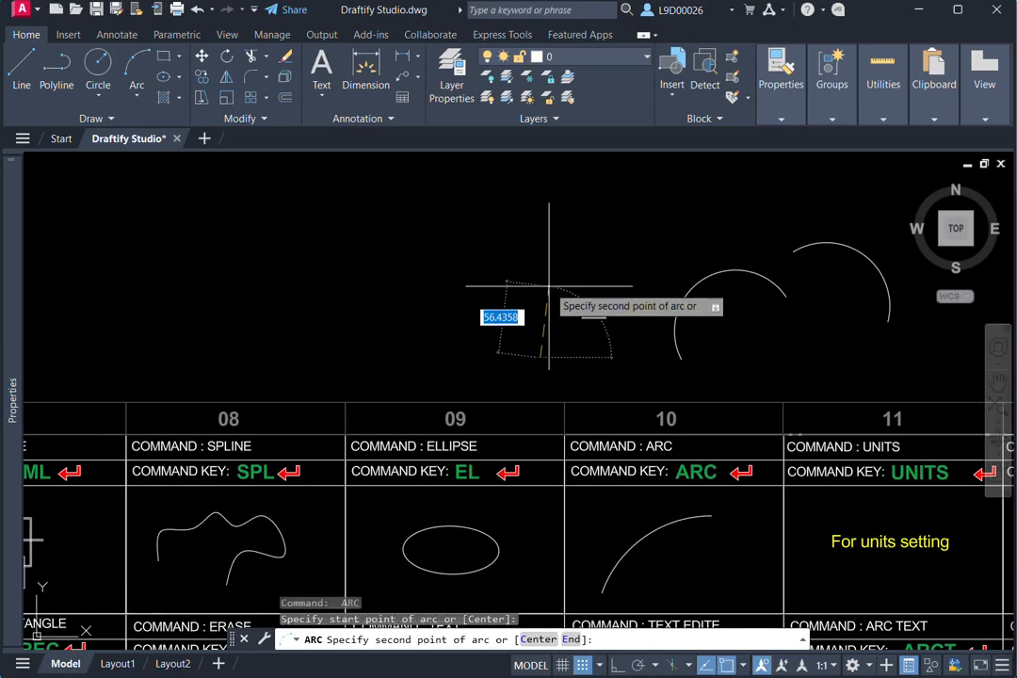
left_click(539, 279)
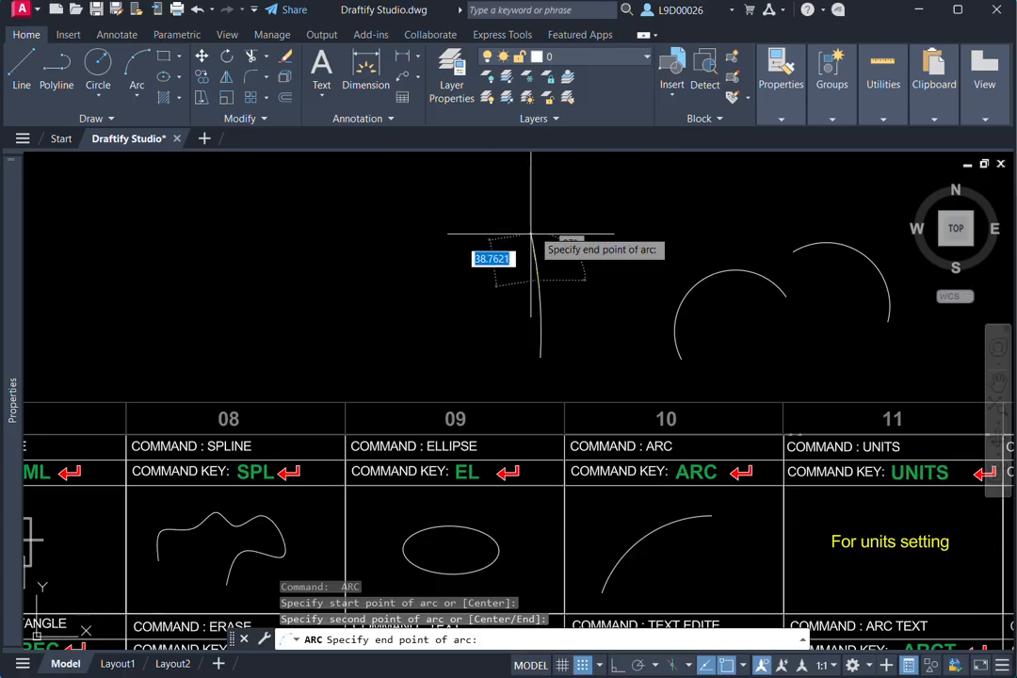
left_click(620, 224)
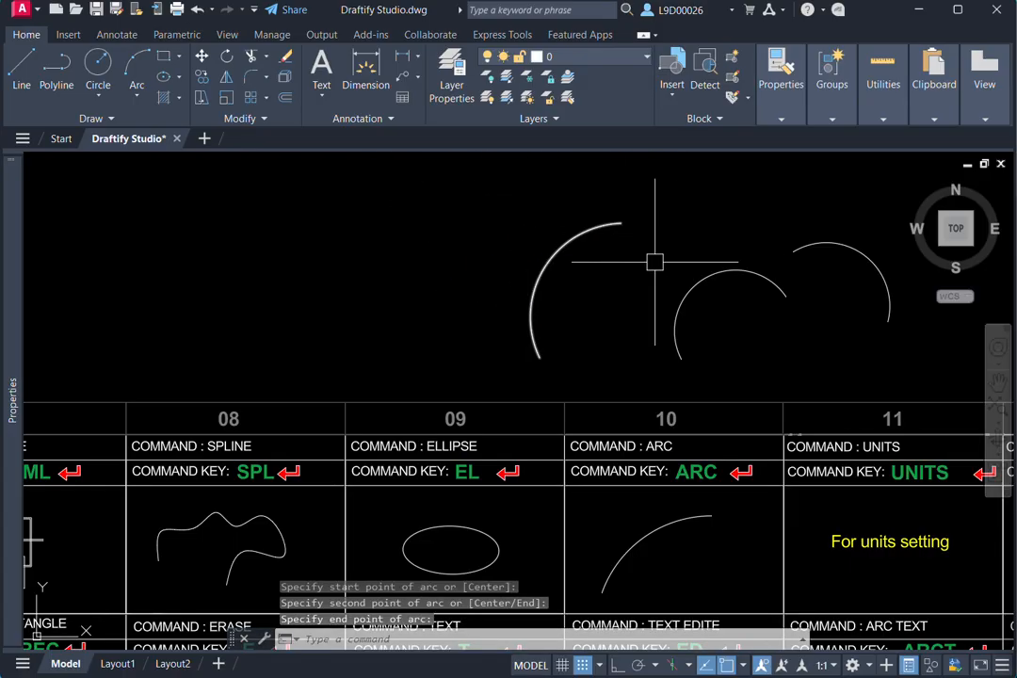
middle_click_drag(697, 434, 495, 392)
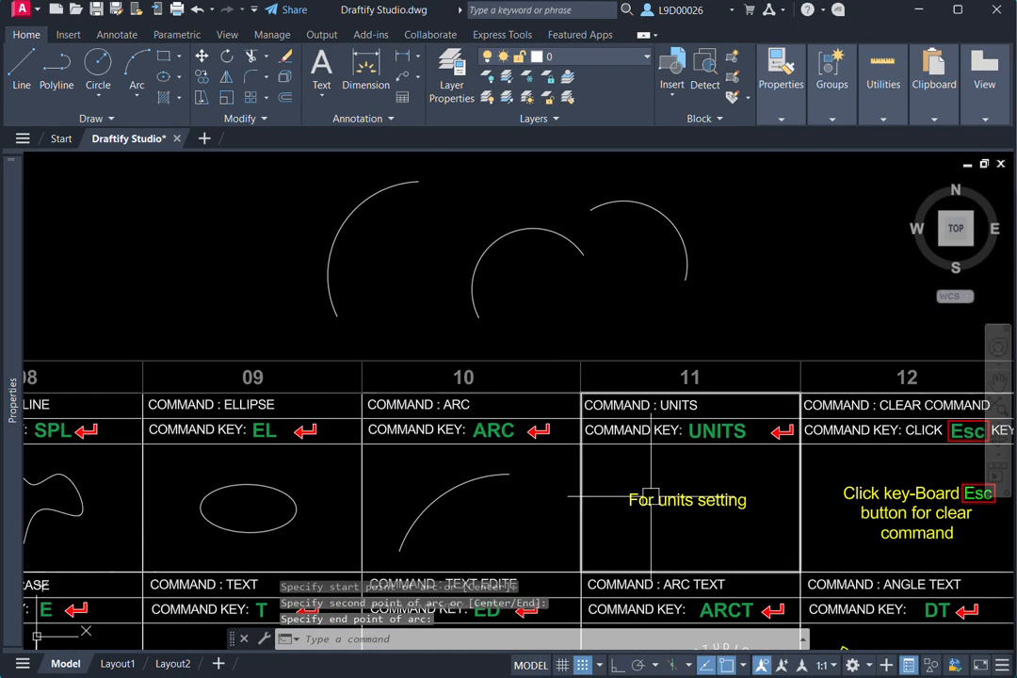
- Try a length precision of 0.0 and an insertion scale of Millimeters in the drawing units settings
middle_click_drag(670, 503, 581, 465)
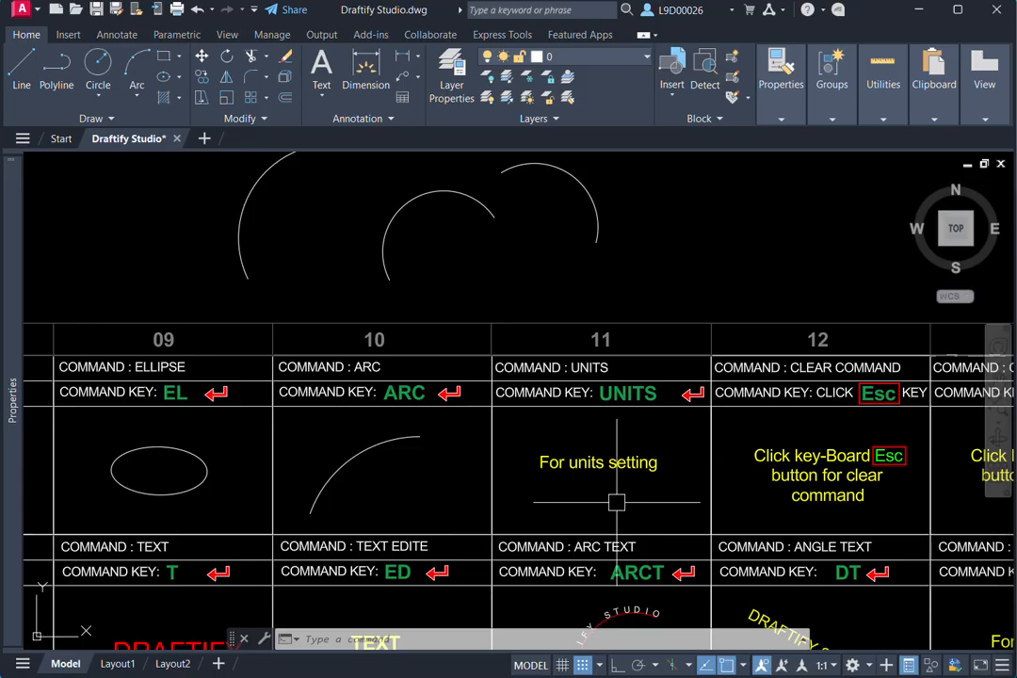
type("uNITS")
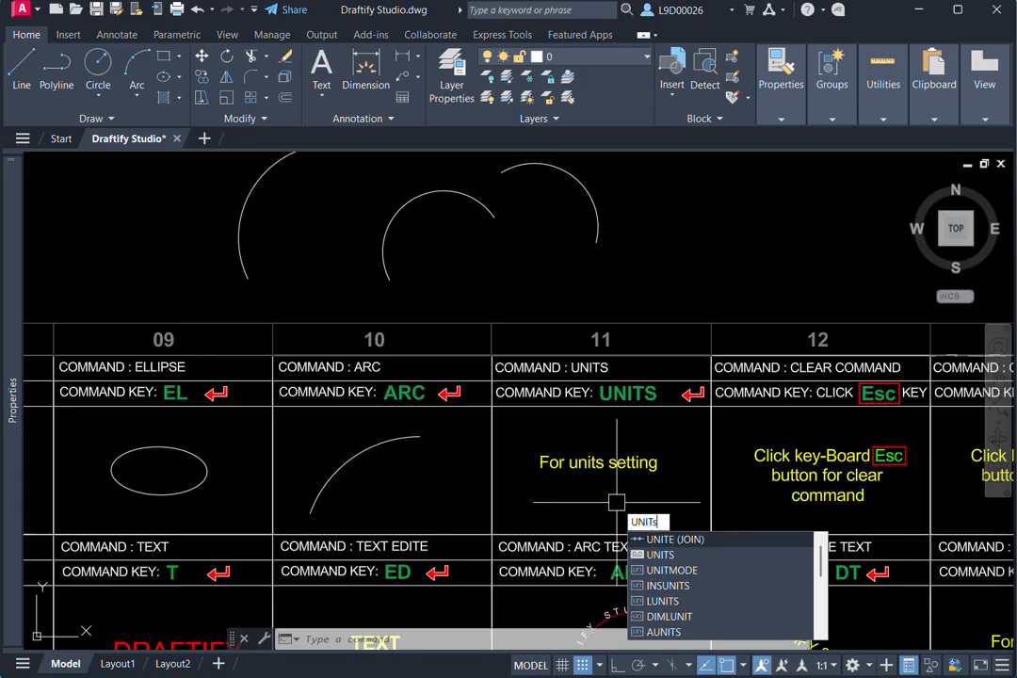
key("Return")
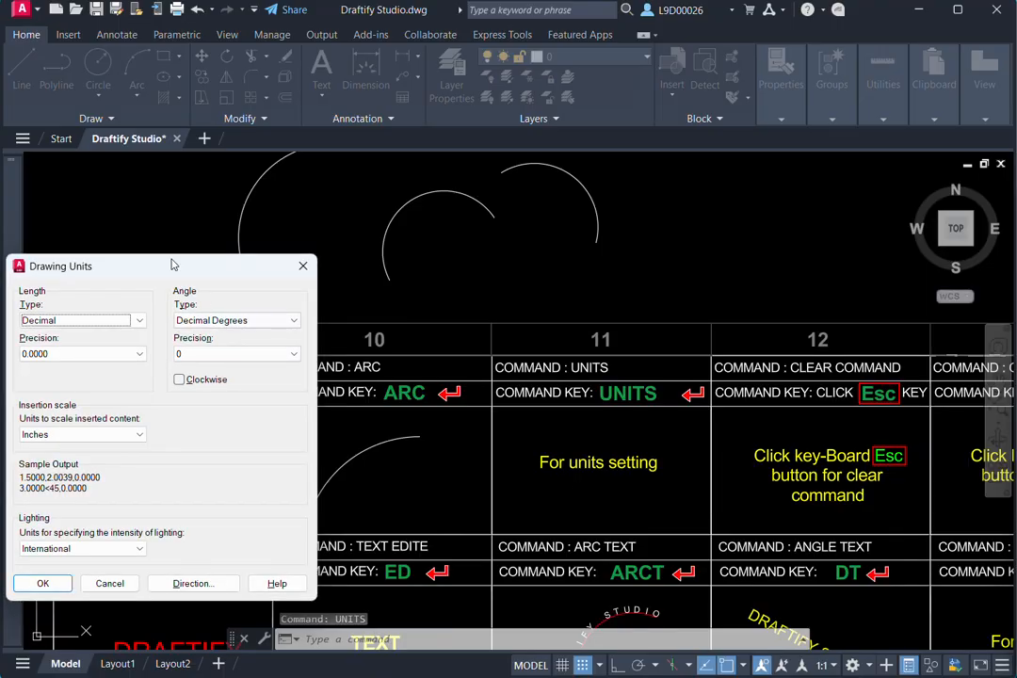
mouse_move(173, 265)
left_mouse_down()
mouse_move(621, 302)
mouse_move(550, 220)
left_mouse_up()
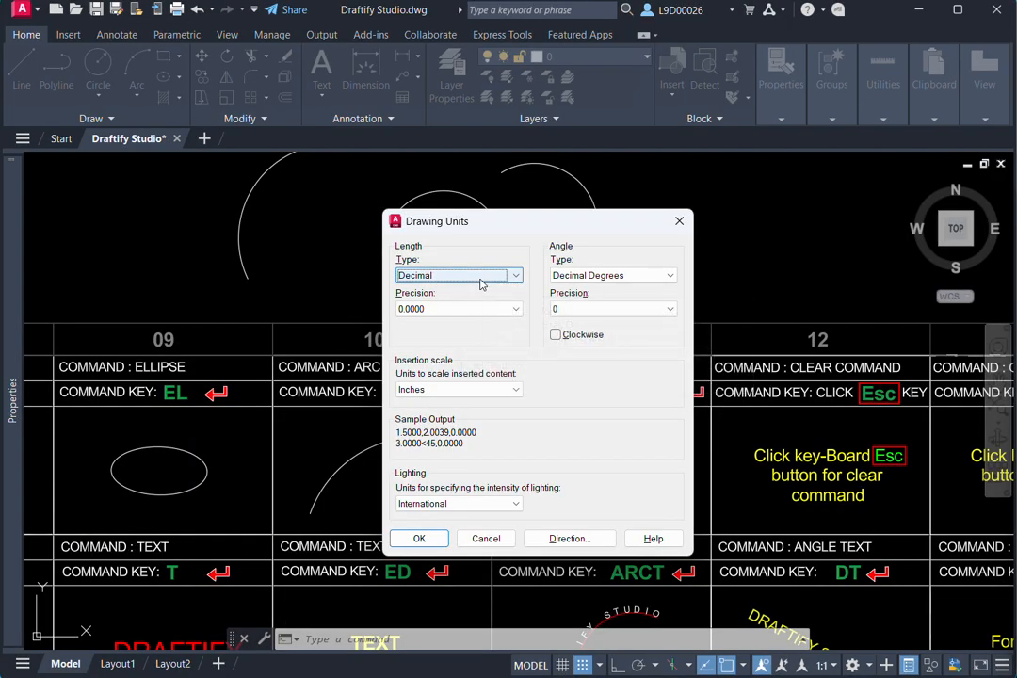
left_click(489, 316)
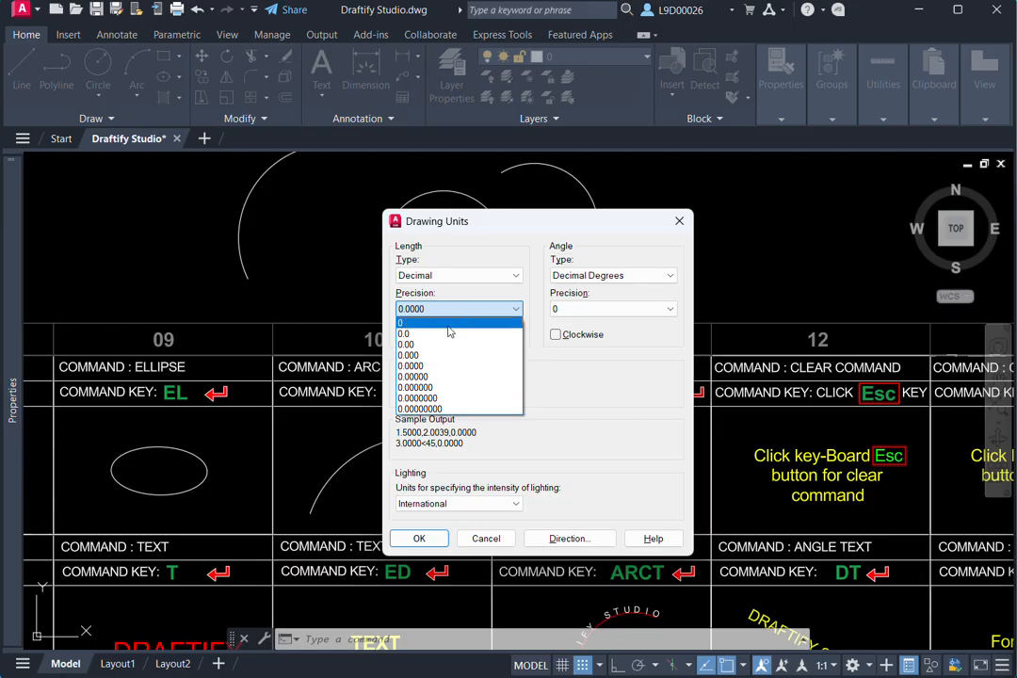
left_click(423, 334)
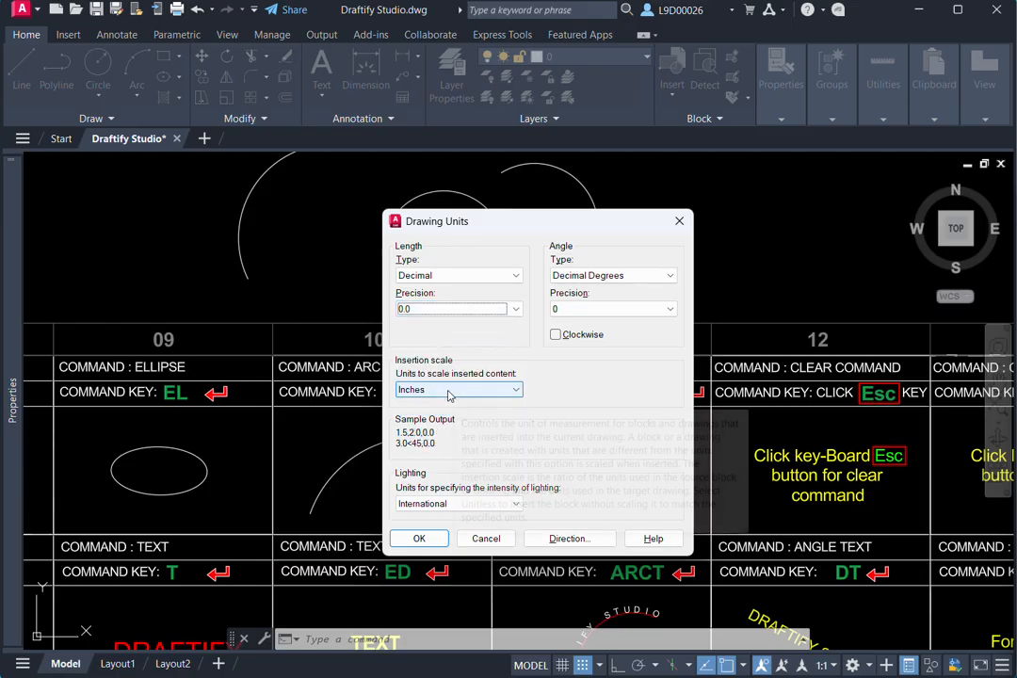
left_click(449, 390)
left_click(411, 458)
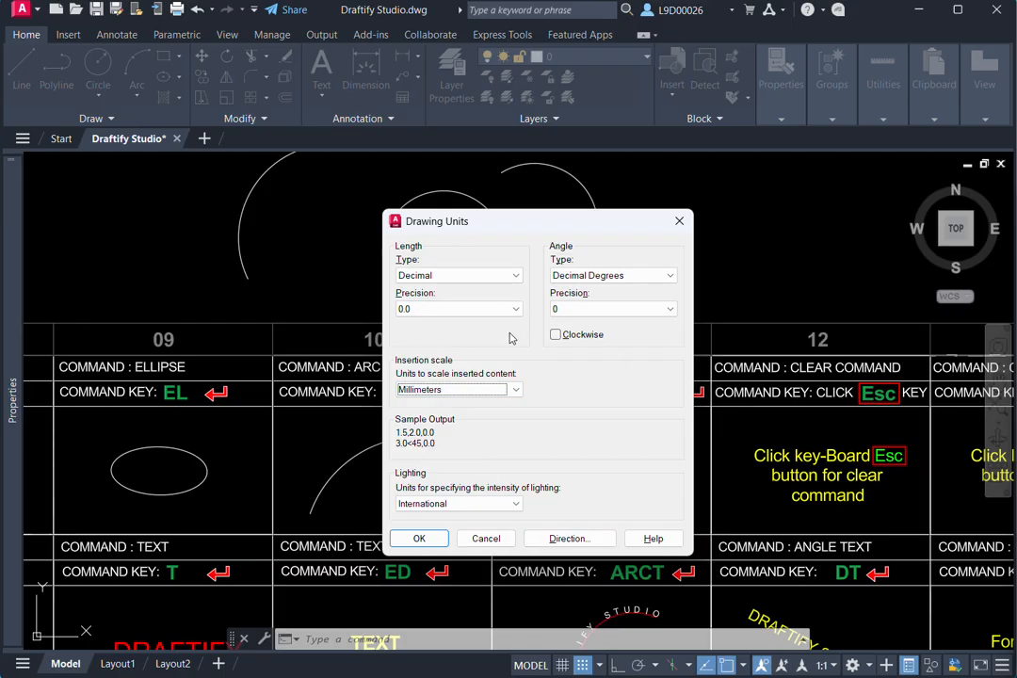
- Try the Architectural length type, view the insertion scale units, and close the drawing units settings without applying them
left_click(485, 276)
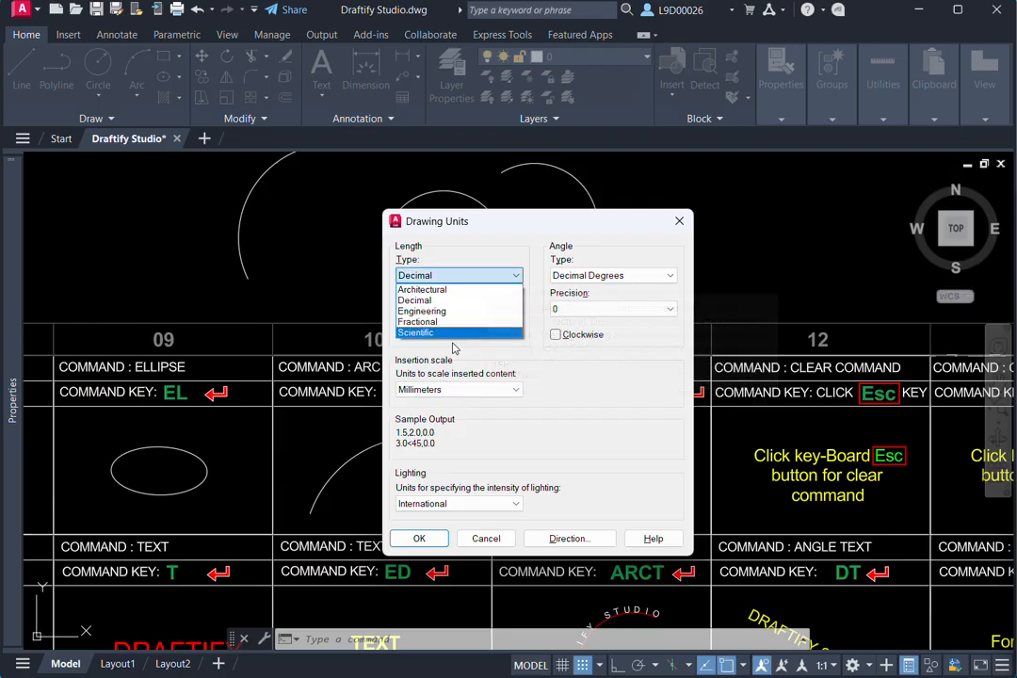
left_click(437, 290)
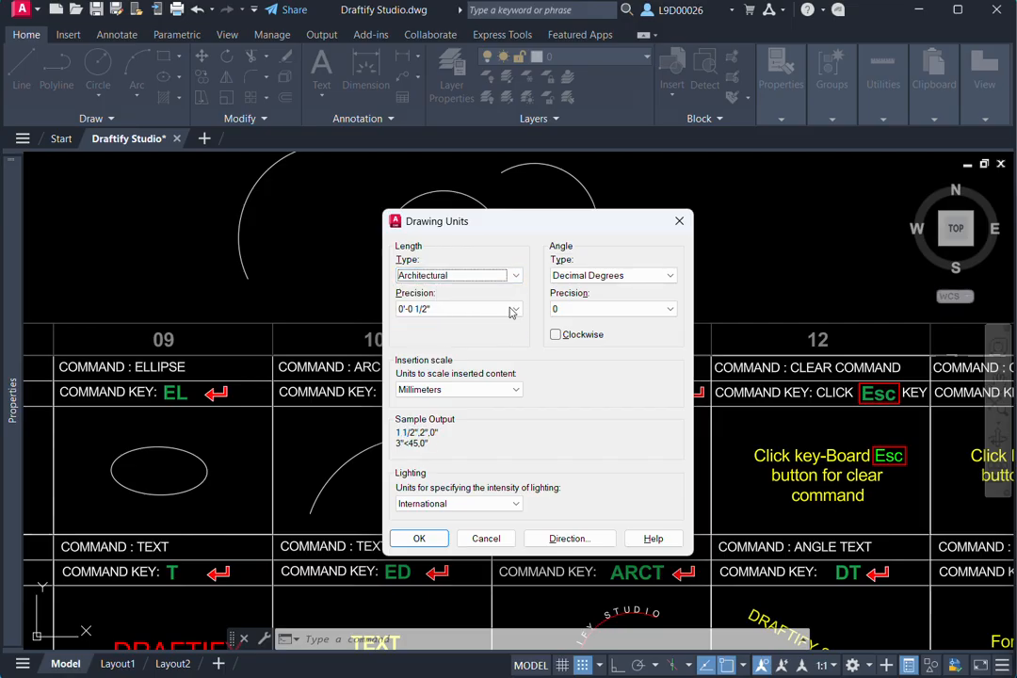
left_click(442, 392)
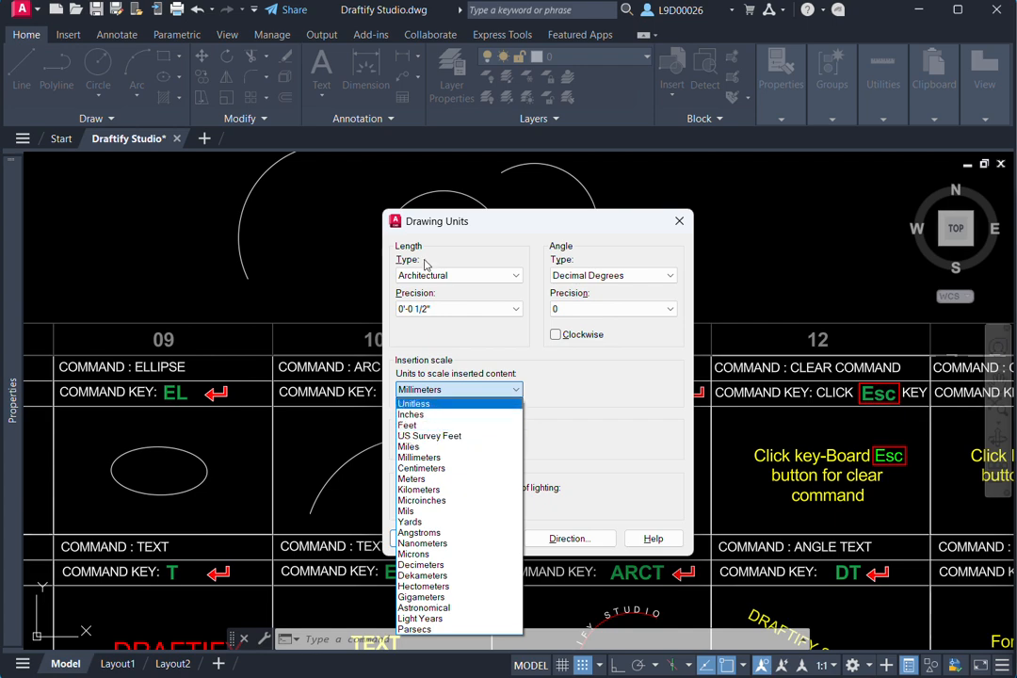
left_click(678, 229)
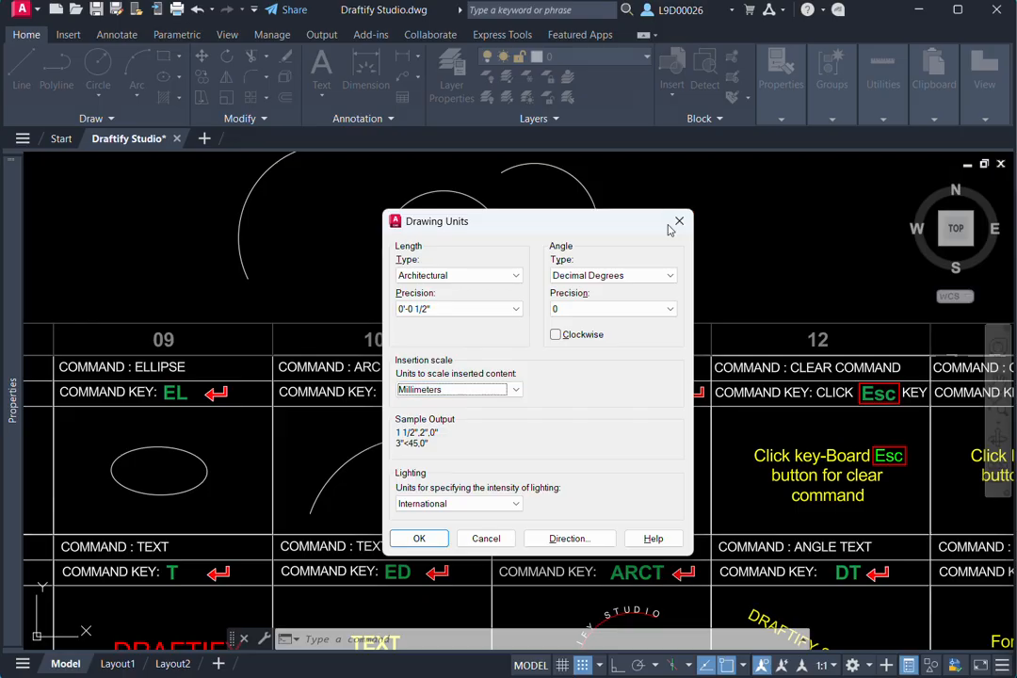
left_click(674, 224)
- Start a polyline in the CLEAR COMMAND cell of column 12, preview its first segment, and cancel it
middle_click_drag(731, 433, 571, 404)
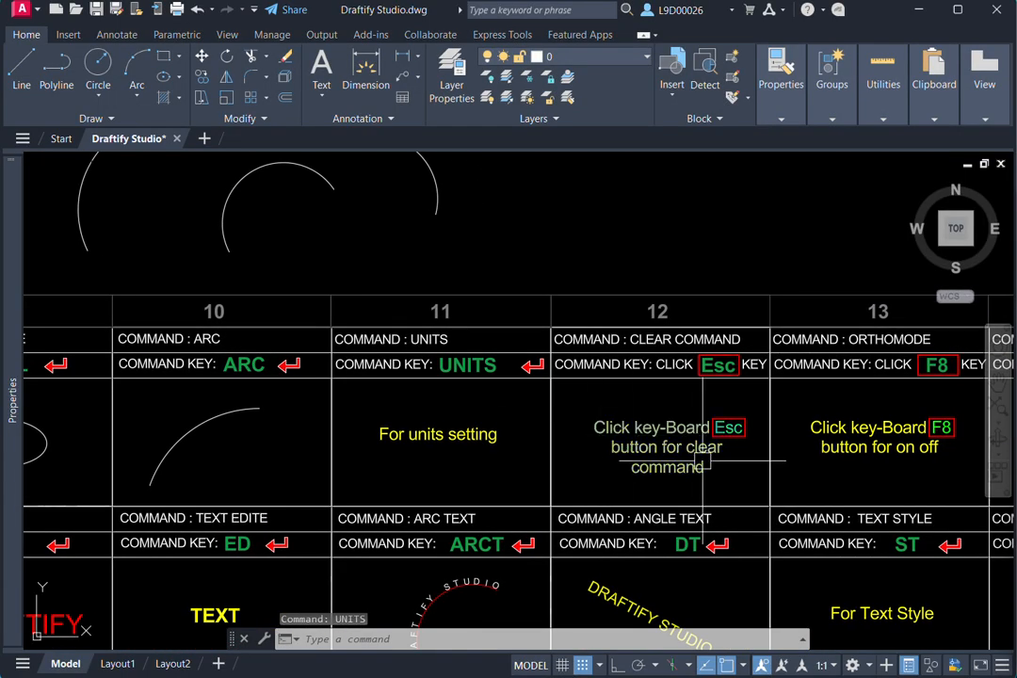
mouse_move(705, 459)
middle_mouse_down()
mouse_move(635, 422)
mouse_move(643, 414)
middle_mouse_up()
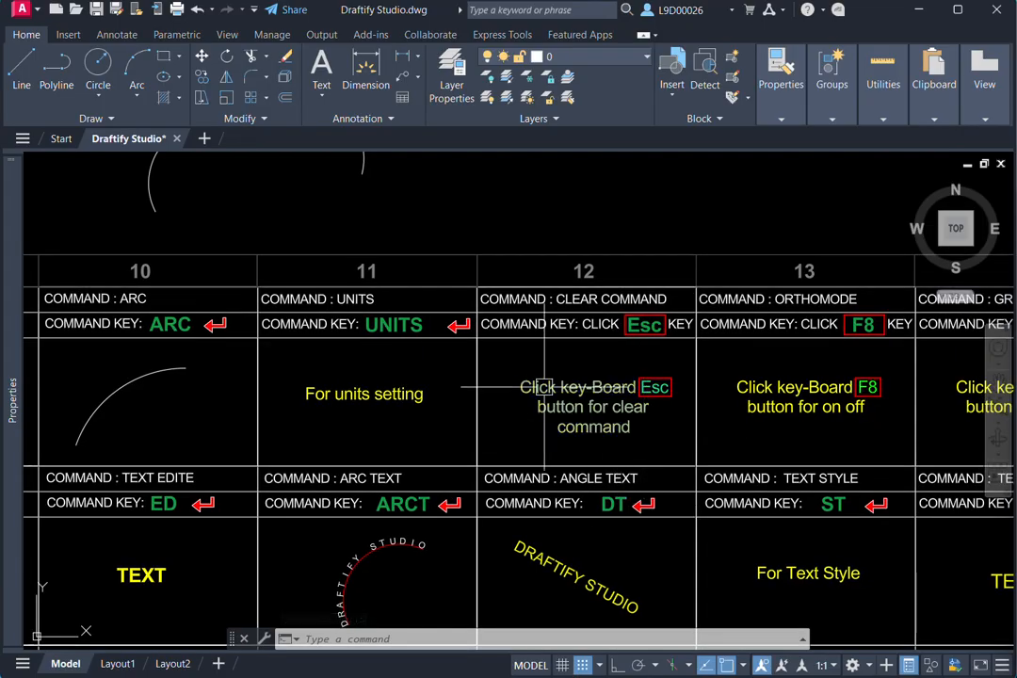
type("pl")
key("Return")
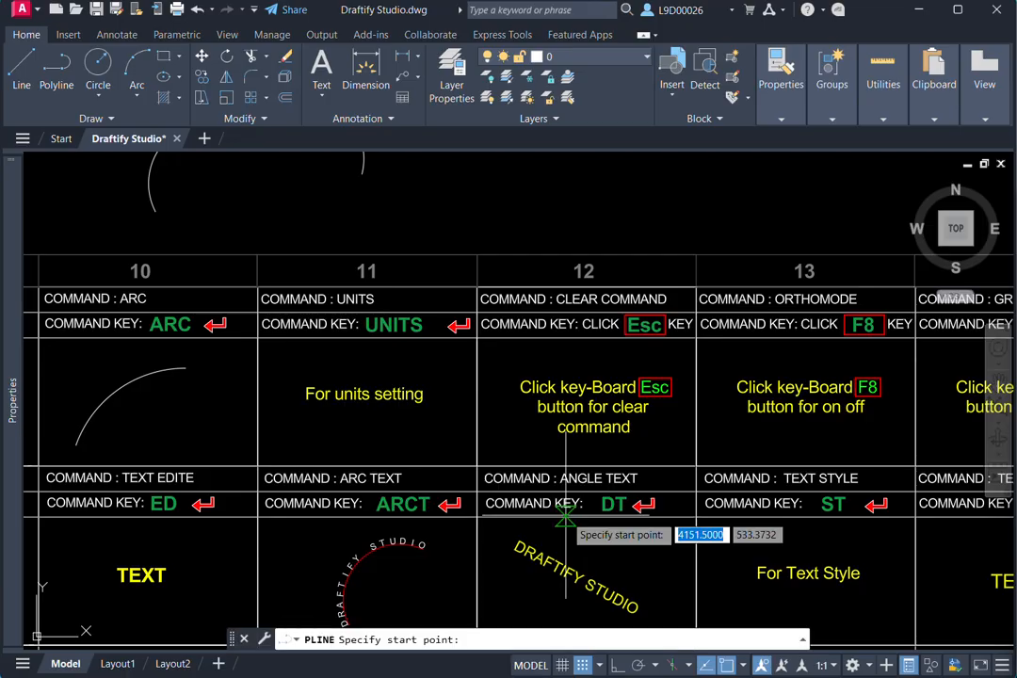
middle_click_drag(578, 457, 617, 461)
scroll(582, 428, "up", 4)
left_click(505, 464)
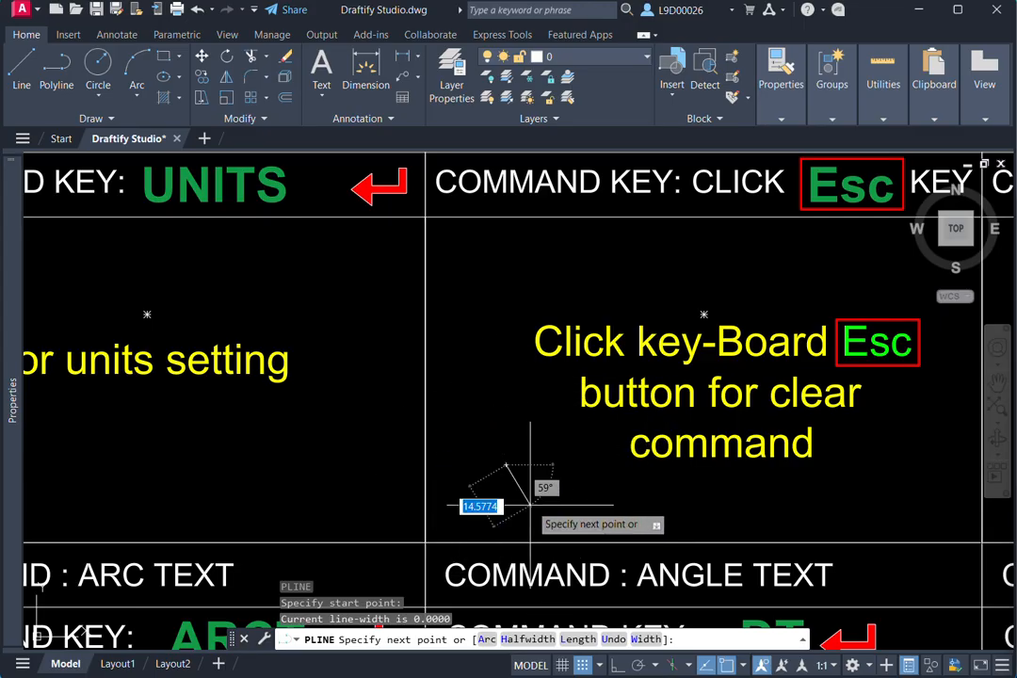
middle_click_drag(554, 465, 480, 487)
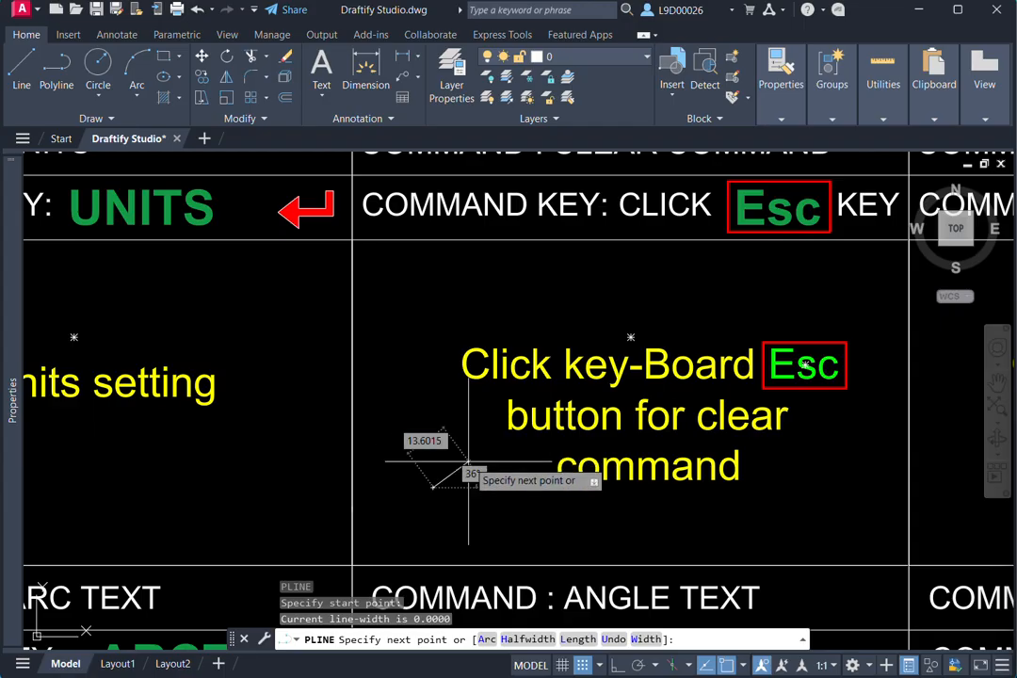
key("Escape")
key("Escape")
key("Escape")
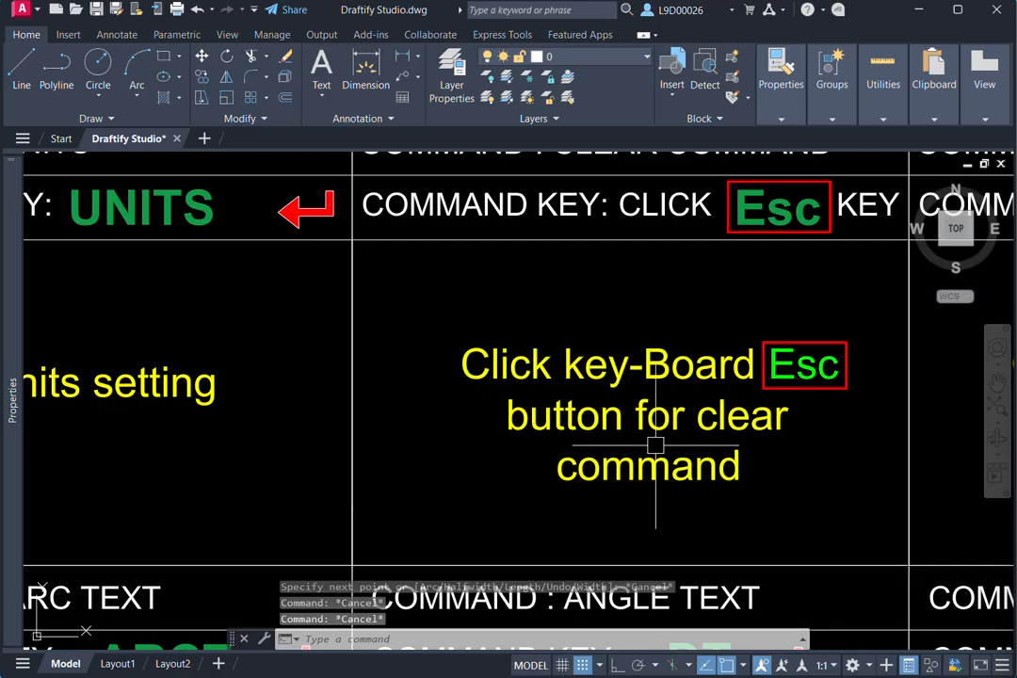
- Start a polyline at the lower left of the ORTHOMODE cell, preview an angled segment, and cancel it
scroll(691, 392, "down", 2)
middle_click_drag(688, 400, 575, 402)
middle_click_drag(692, 399, 482, 398)
middle_click_drag(650, 364, 610, 364)
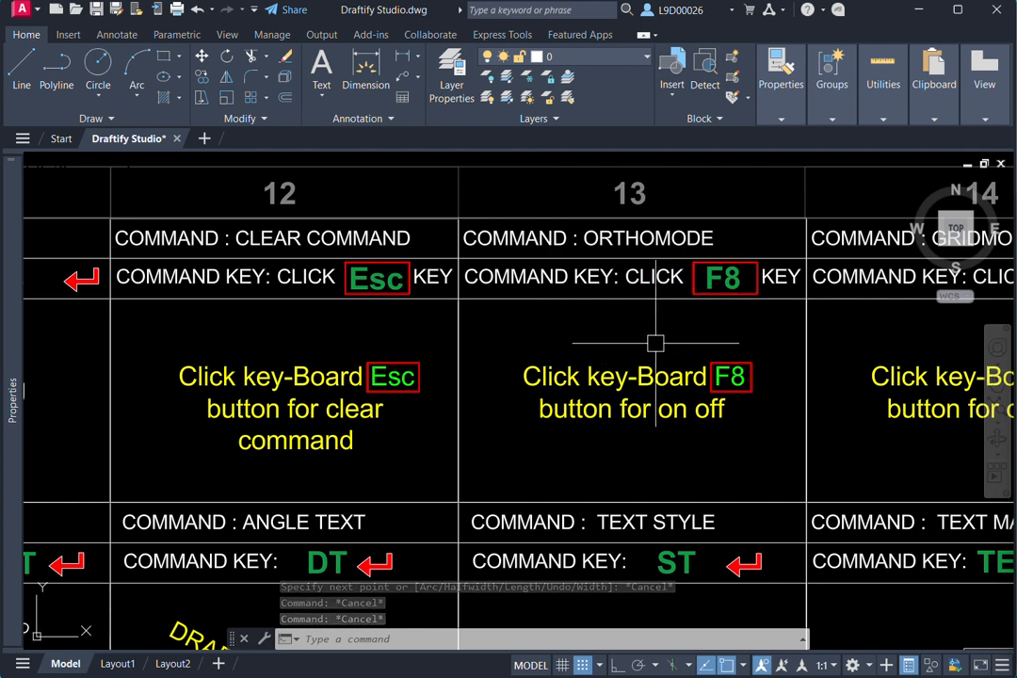
type("pl")
key("Return")
left_click(580, 461)
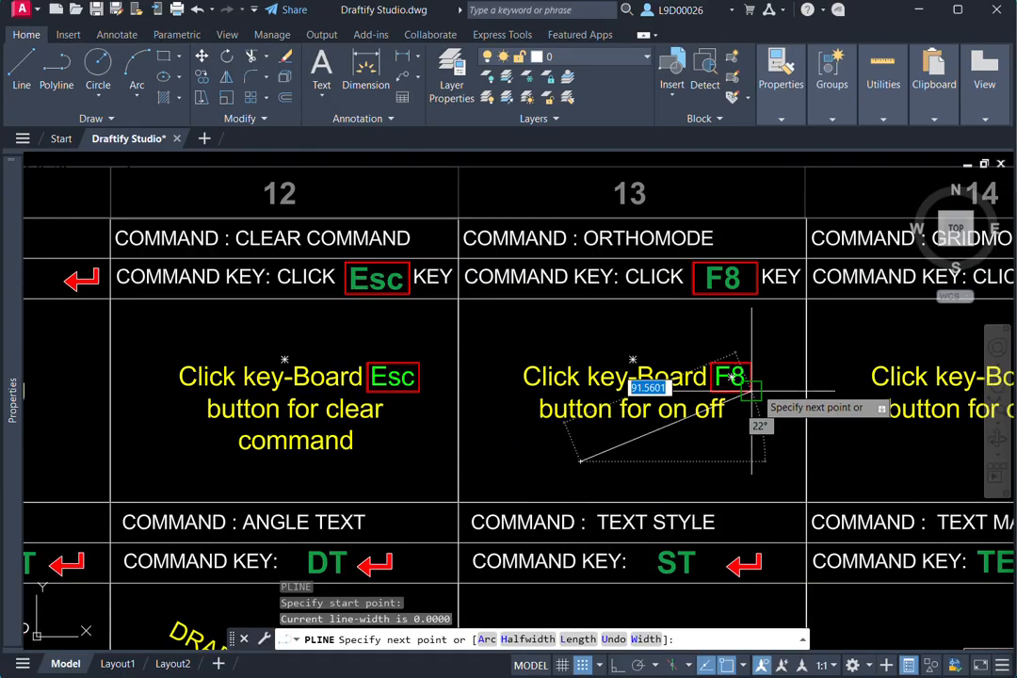
key("Escape")
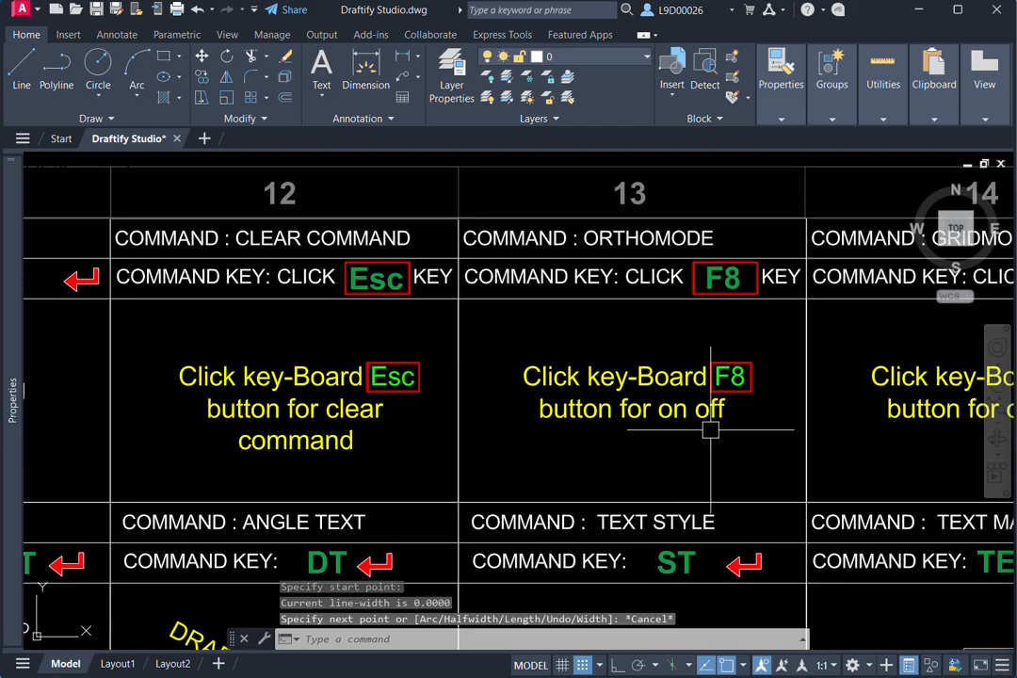
- Start another polyline below the text of the ORTHOMODE cell, preview a segment going upward, and cancel it
type("pl")
key("Return")
left_click(638, 459)
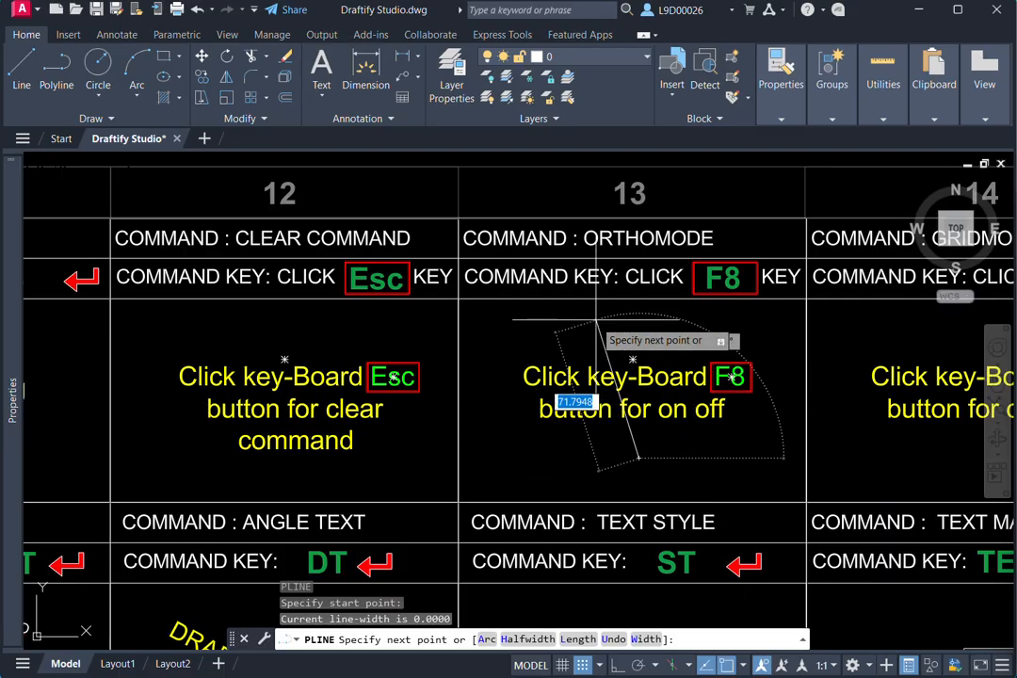
key("Escape")
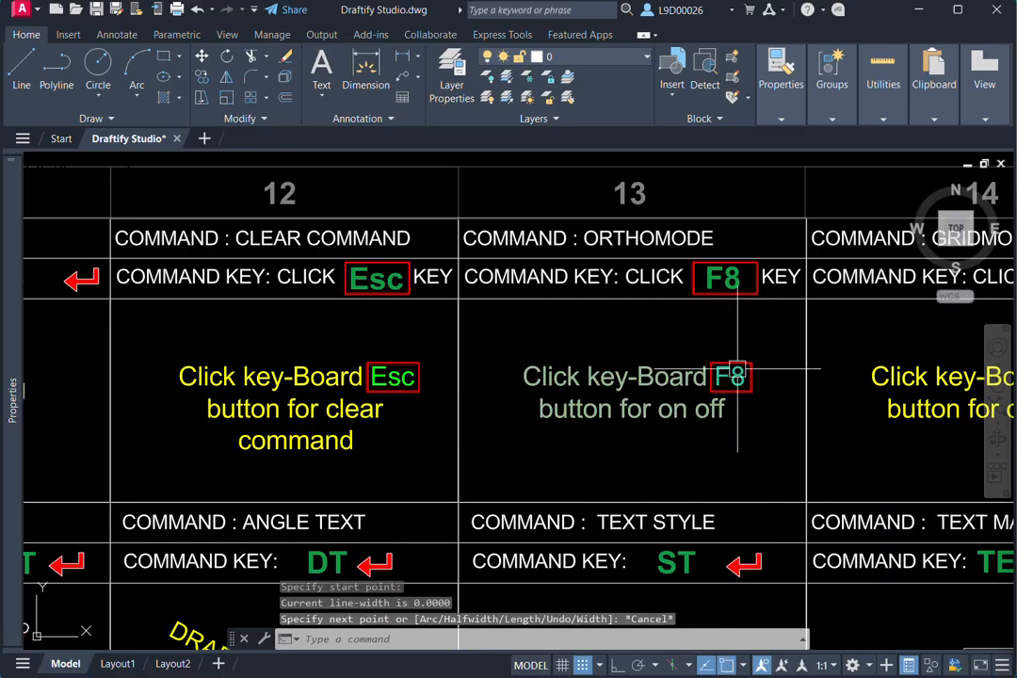
- Turn the grid display on for the GRIDMODE cell, view it across the chart, and turn it off again
mouse_move(770, 368)
middle_mouse_down()
mouse_move(729, 378)
mouse_move(504, 367)
middle_mouse_up()
middle_click_drag(700, 345, 627, 364)
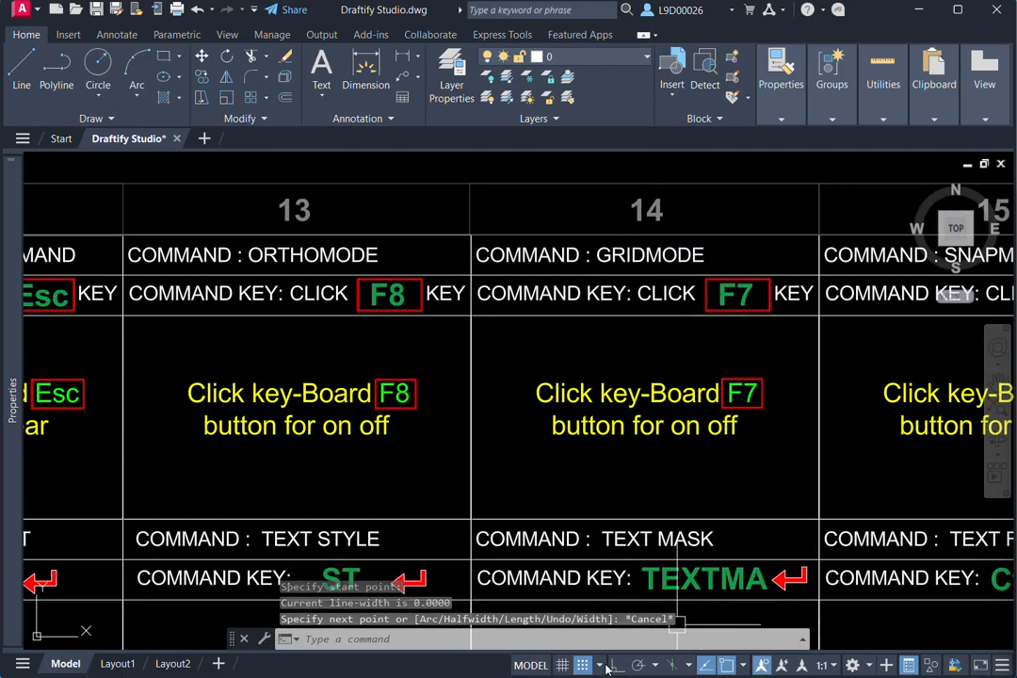
left_click(562, 666)
scroll(538, 431, "down", 10)
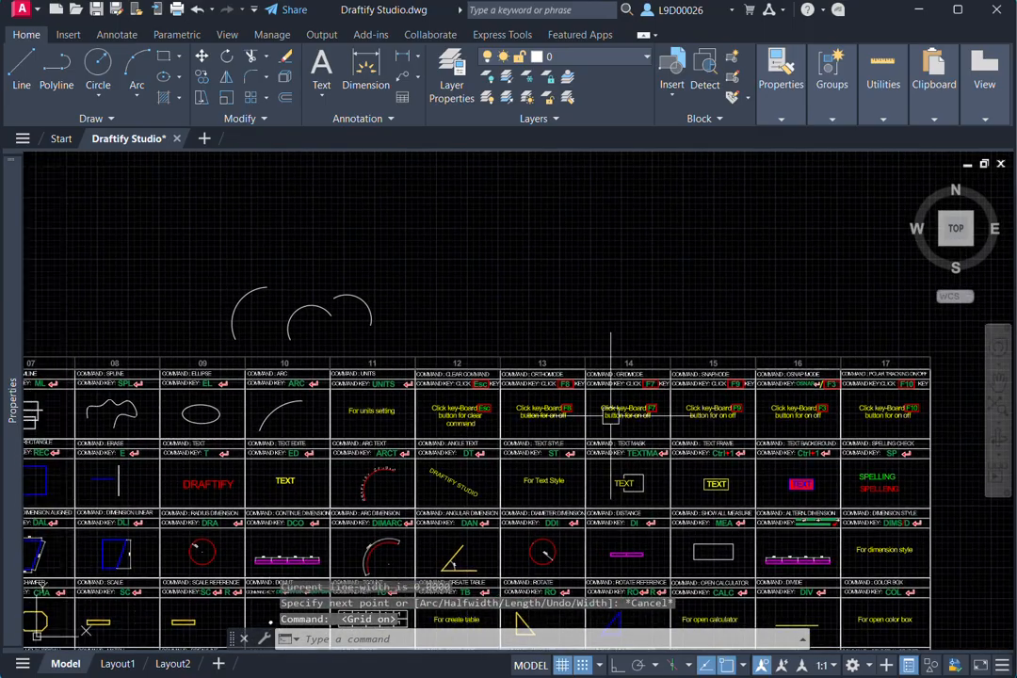
middle_click_drag(622, 589, 702, 546)
scroll(677, 357, "up", 8)
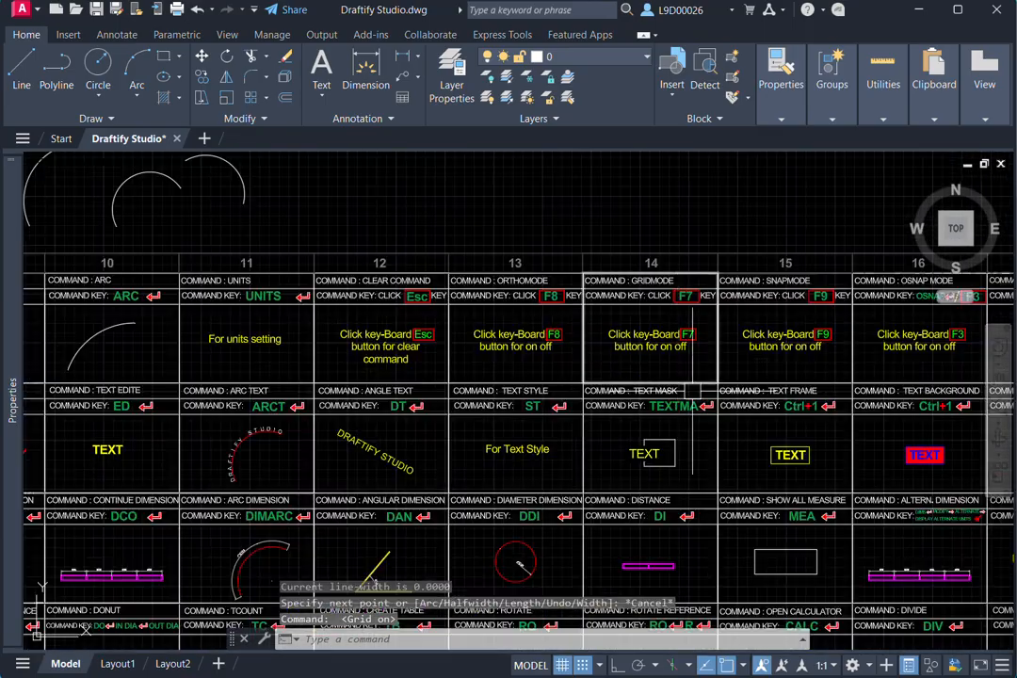
middle_click_drag(707, 353, 704, 377)
scroll(676, 329, "up", 2)
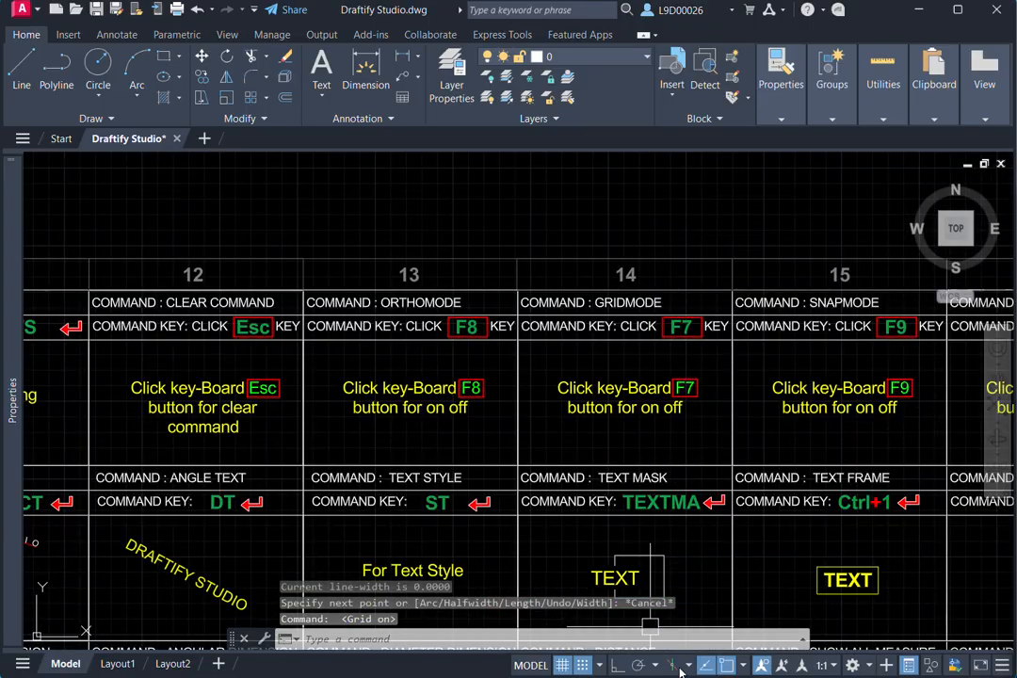
key("F7")
- Turn object snap off and back on while showing the SNAPMODE cell of column 15
mouse_move(695, 440)
middle_mouse_down()
mouse_move(612, 392)
mouse_move(618, 381)
middle_mouse_up()
scroll(674, 374, "up", 4)
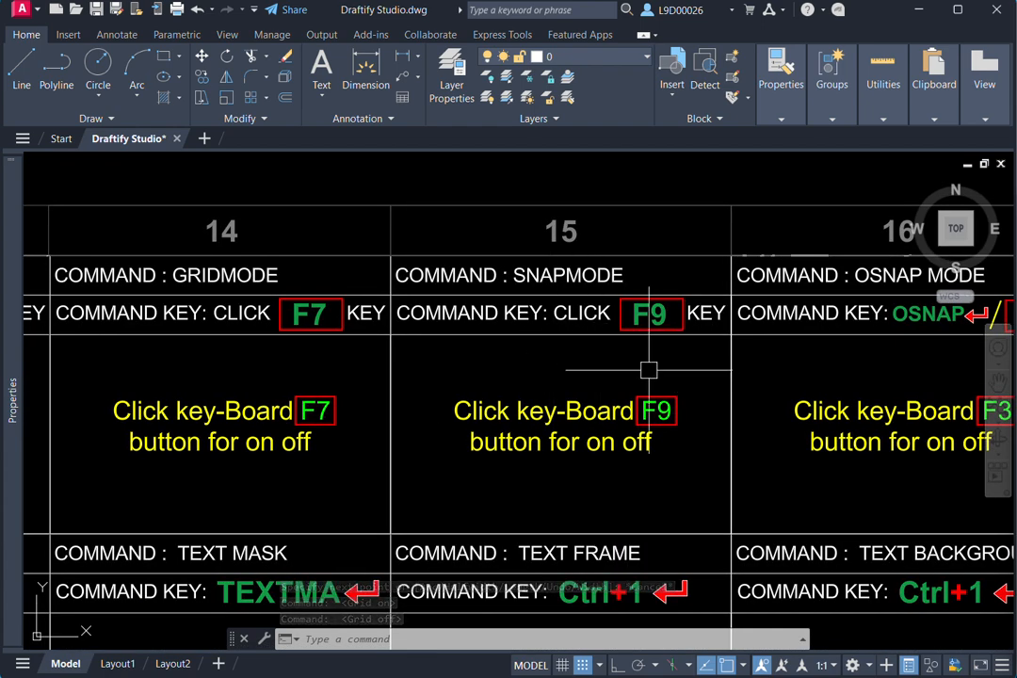
left_click(726, 665)
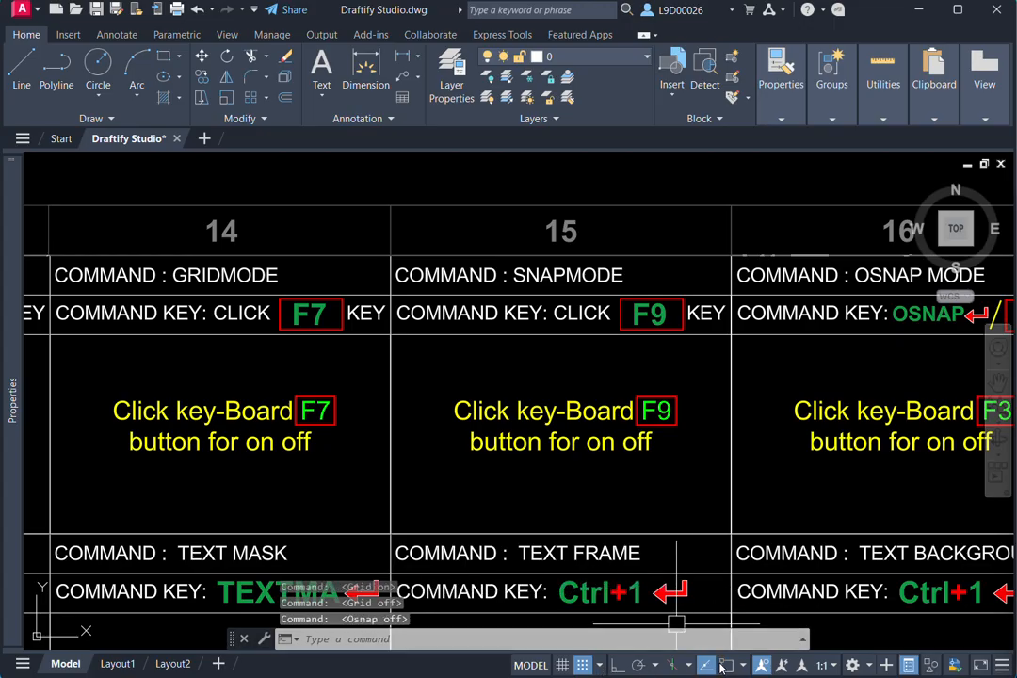
left_click(726, 665)
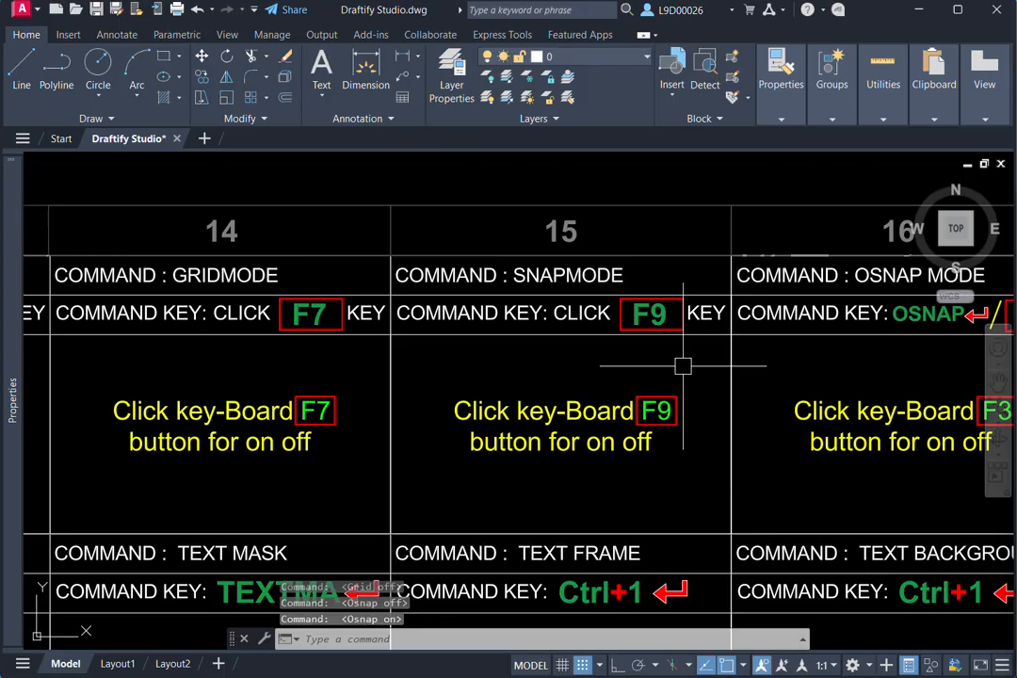
- Run the OSNAP command from column 16 and disable the Midpoint object snap in the drafting settings
middle_click_drag(671, 402, 498, 406)
middle_click_drag(727, 412, 583, 397)
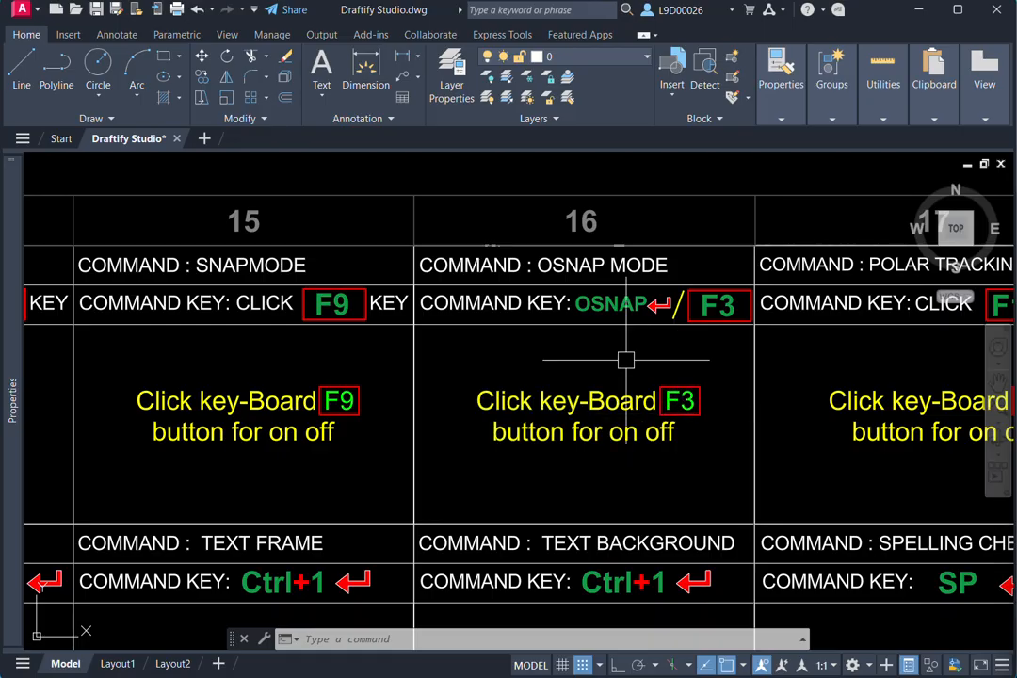
type("os")
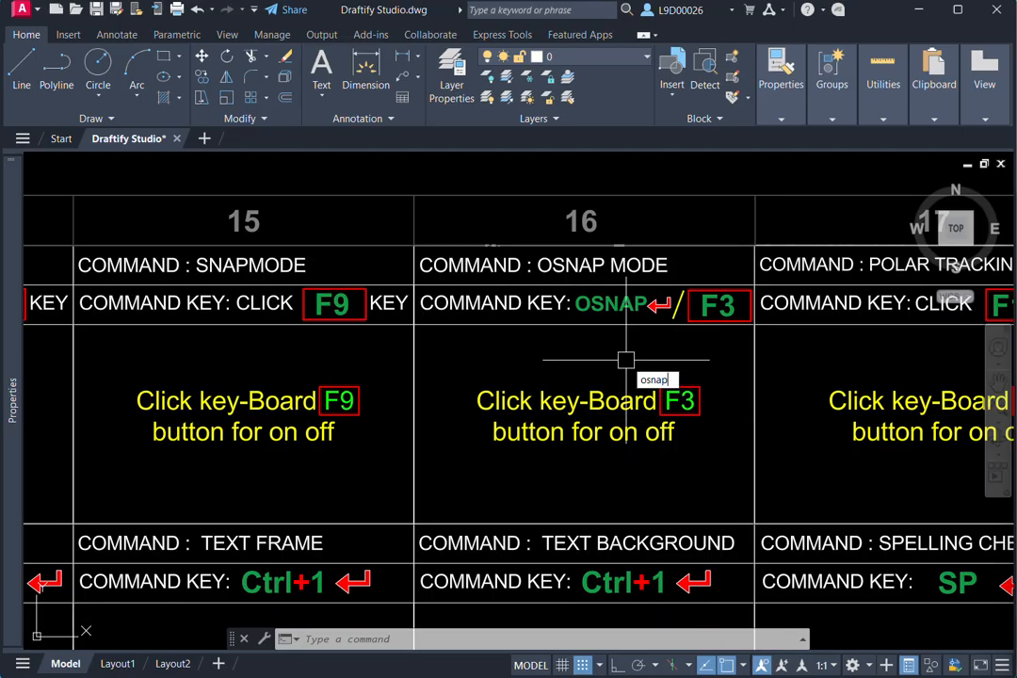
type("nap")
key("Return")
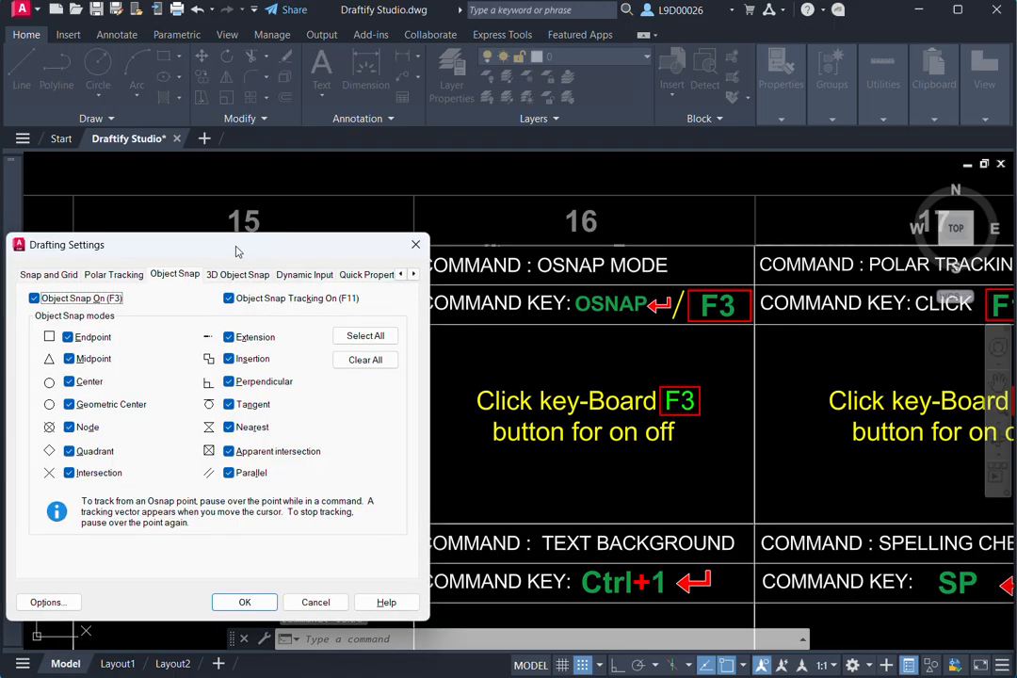
left_click_drag(237, 251, 448, 202)
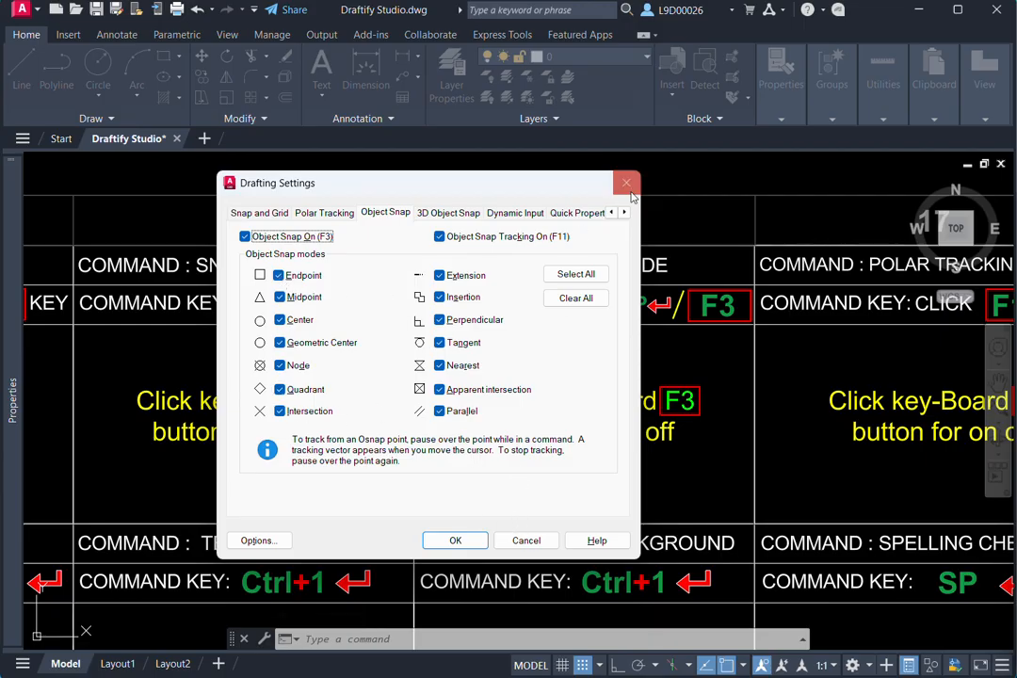
left_click(279, 298)
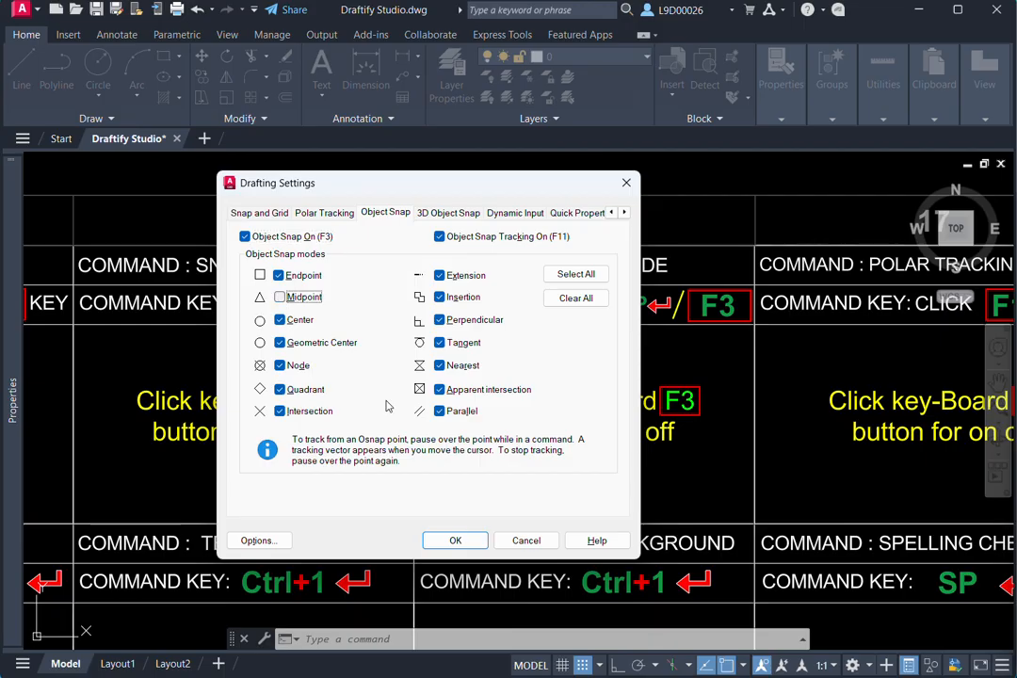
left_click(455, 541)
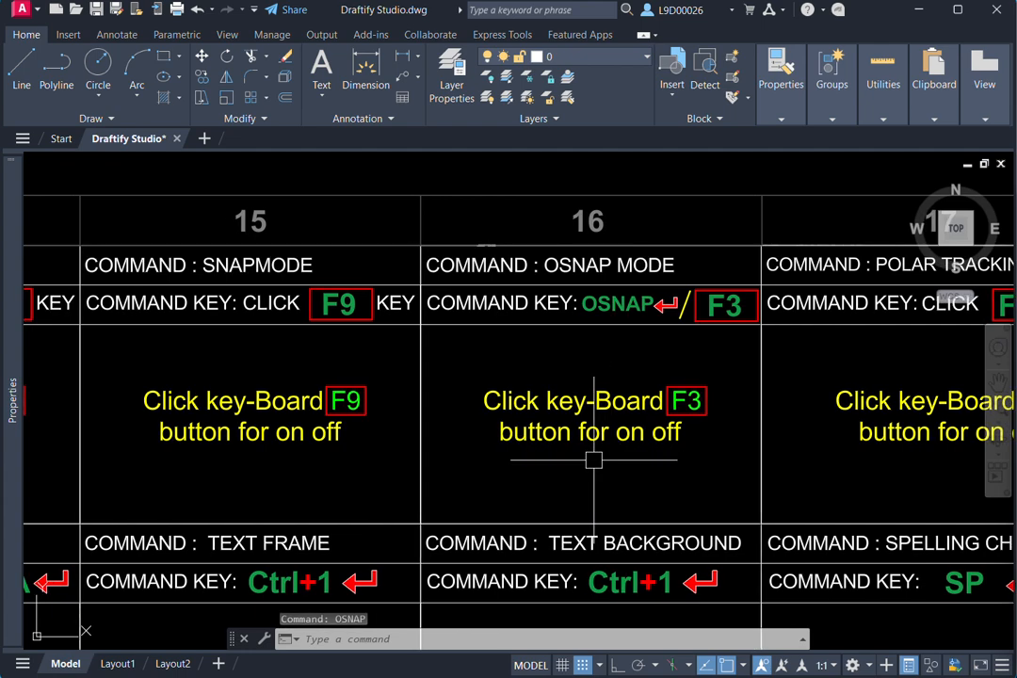
- Draw a single near-horizontal polyline segment below the text in the OSNAP MODE cell of column 16
type("p")
key("Return")
left_click(547, 474)
left_click(684, 478)
key("Escape")
middle_click_drag(618, 499, 636, 493)
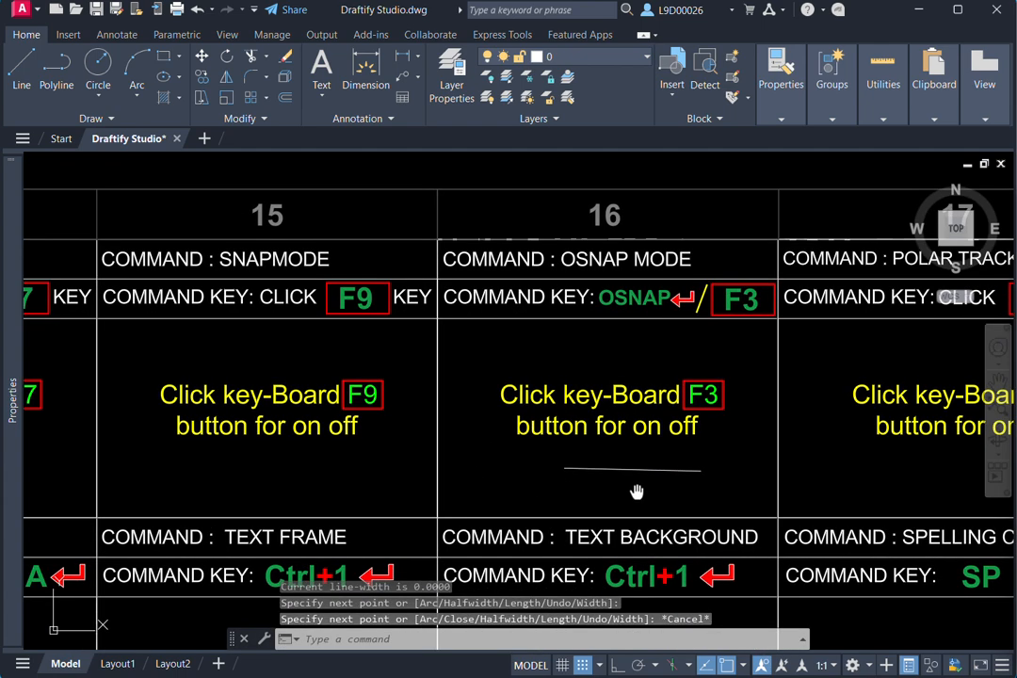
- Select the new polyline to examine its midpoint grip options, and clear the selection
scroll(636, 494, "up", 3)
left_click(636, 453)
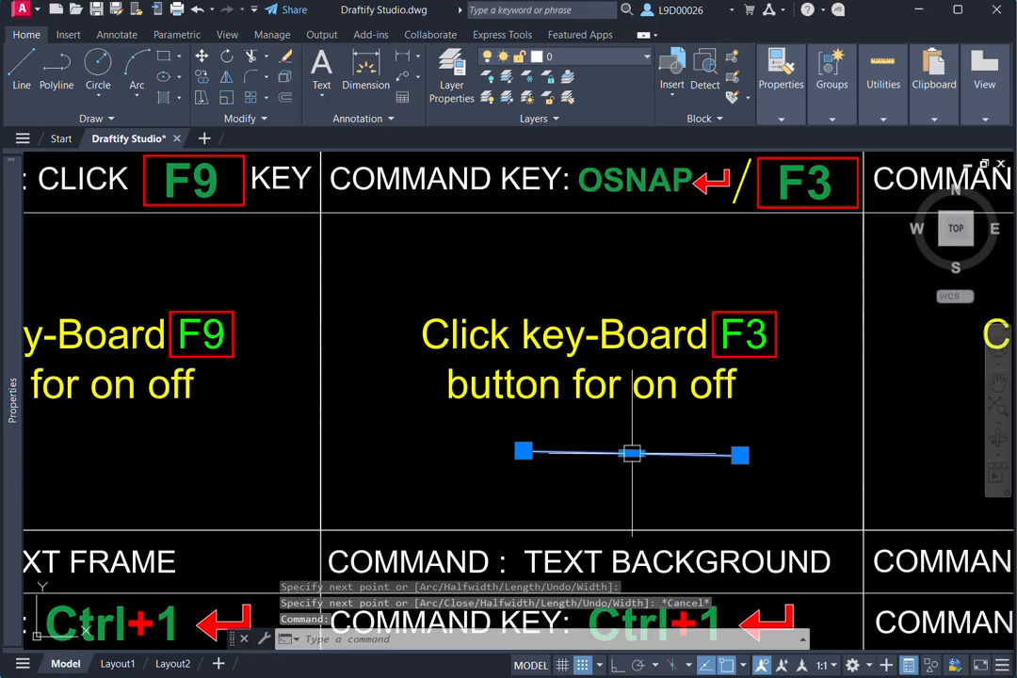
mouse_move(632, 454)
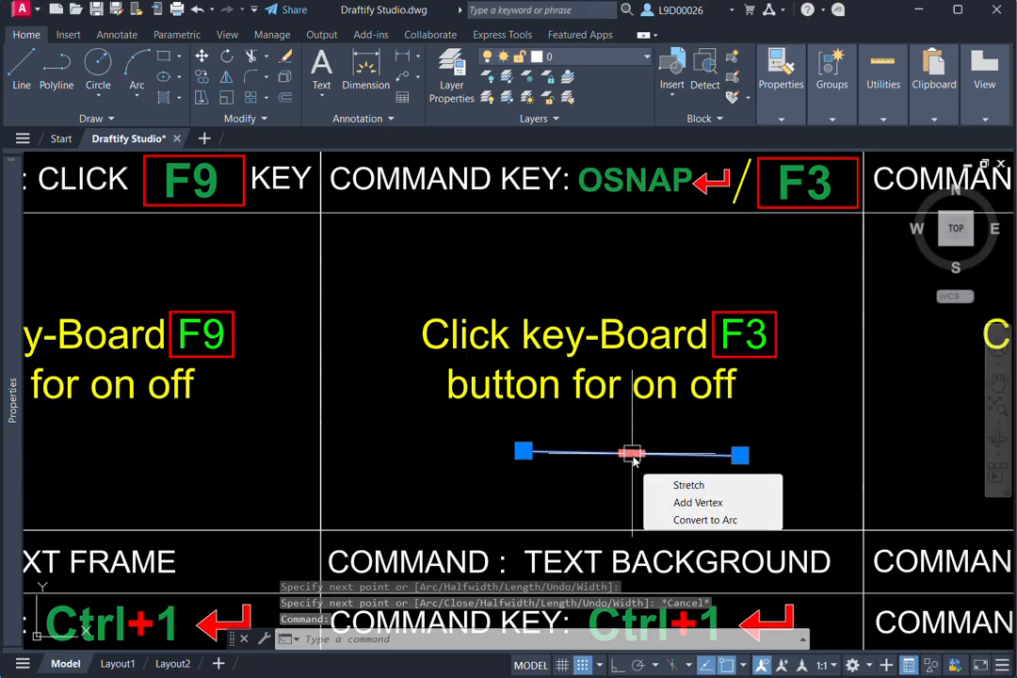
key("Escape")
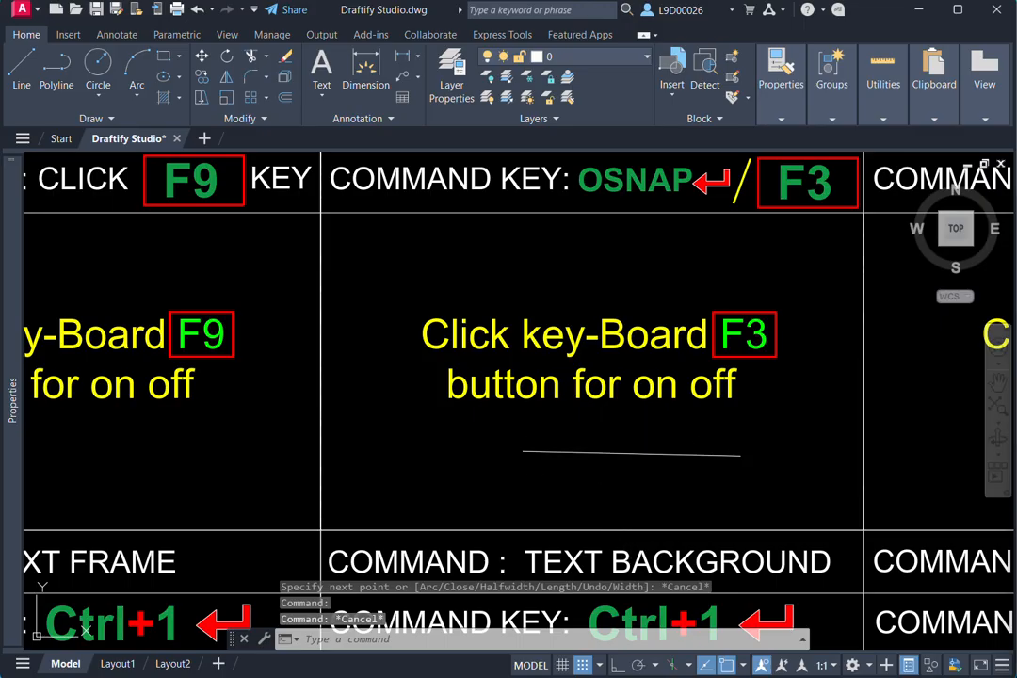
- Start the Circle command and enable the Midpoint object snap in the Osnap settings while it is running
type("c")
key("Return")
scroll(627, 453, "up", 2)
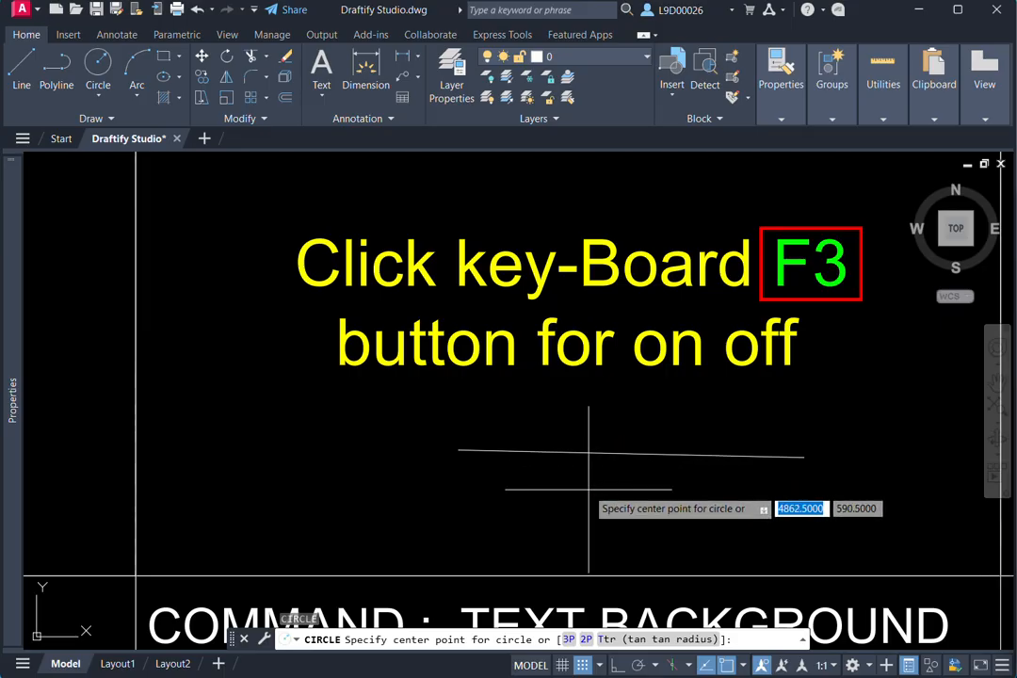
right_click(588, 489)
left_click(546, 570)
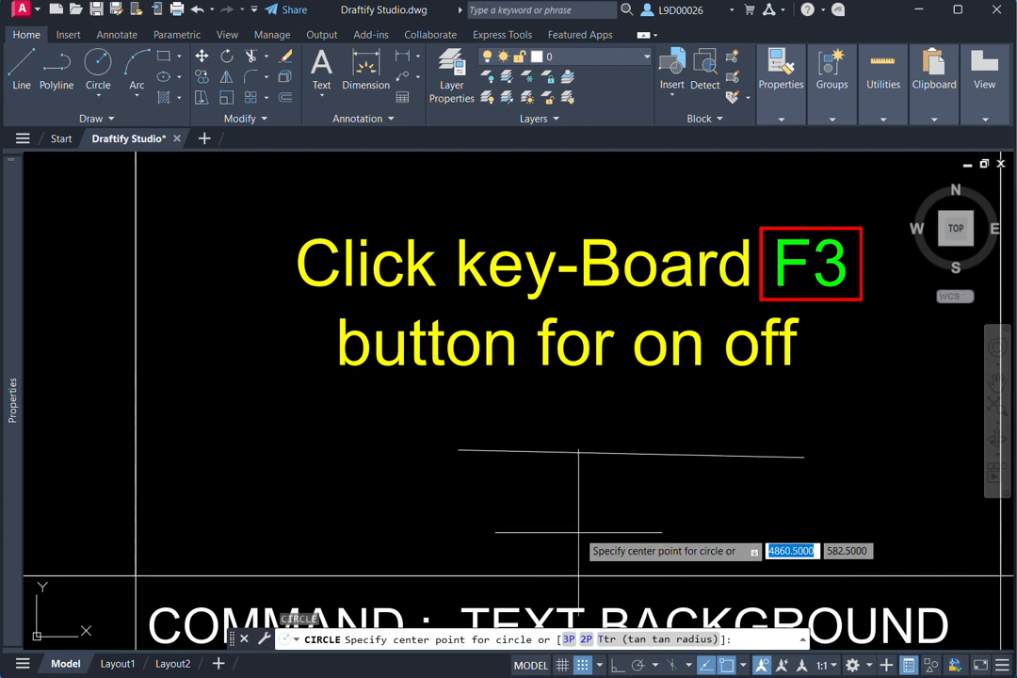
right_click(580, 534, "shift")
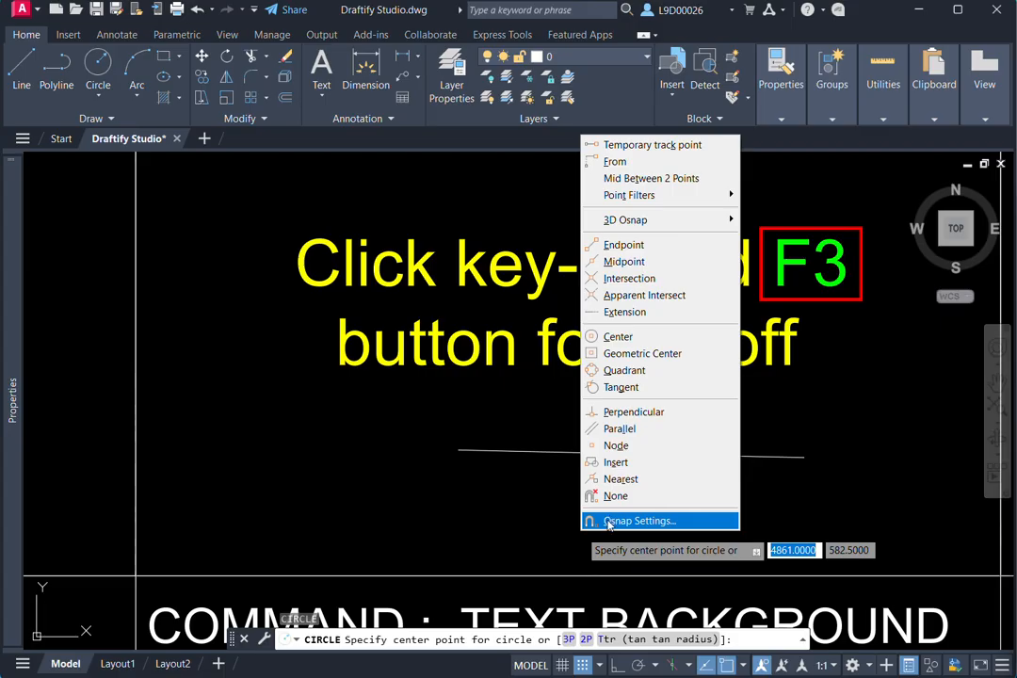
left_click(674, 523)
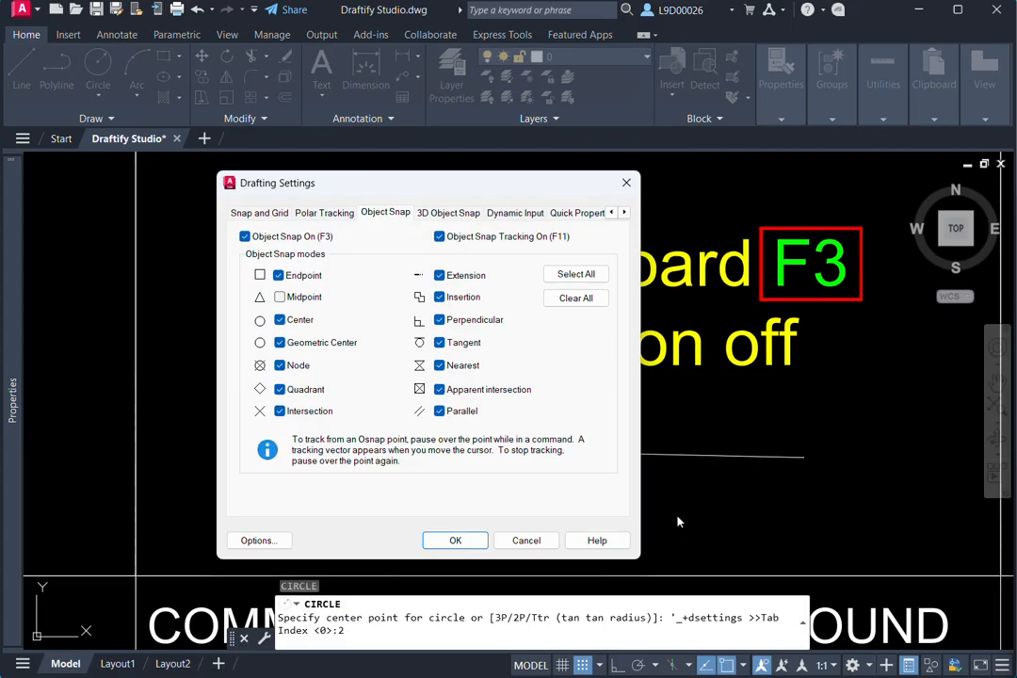
left_click(280, 297)
left_click(454, 541)
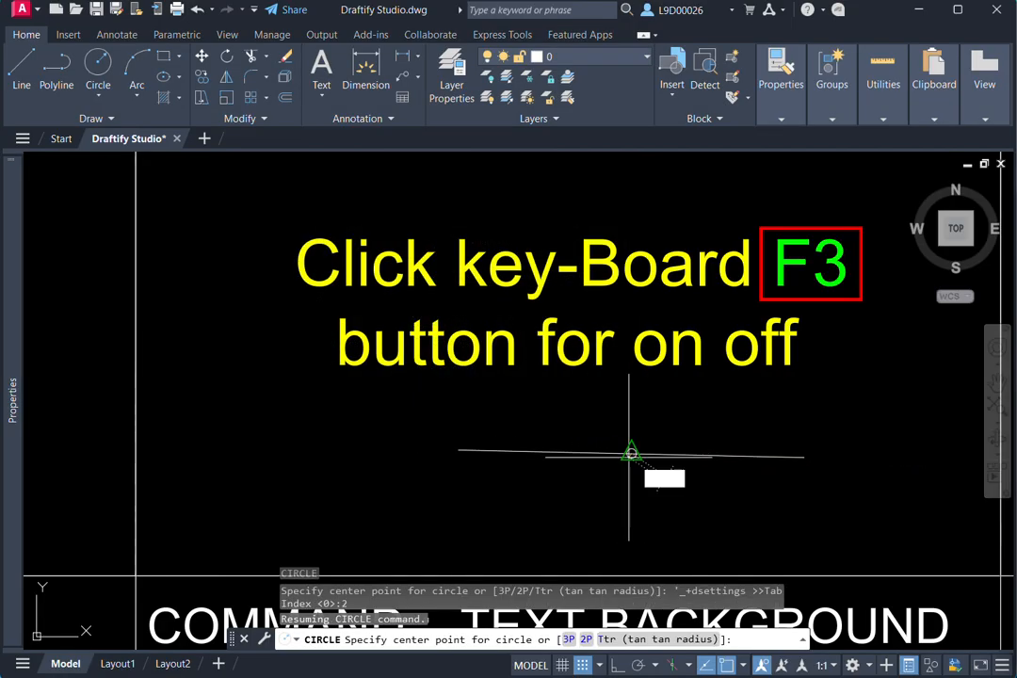
- Draw two concentric circles centred on the polyline's midpoint, the inner one with a radius of about 8.3
left_click(631, 452)
key("Return")
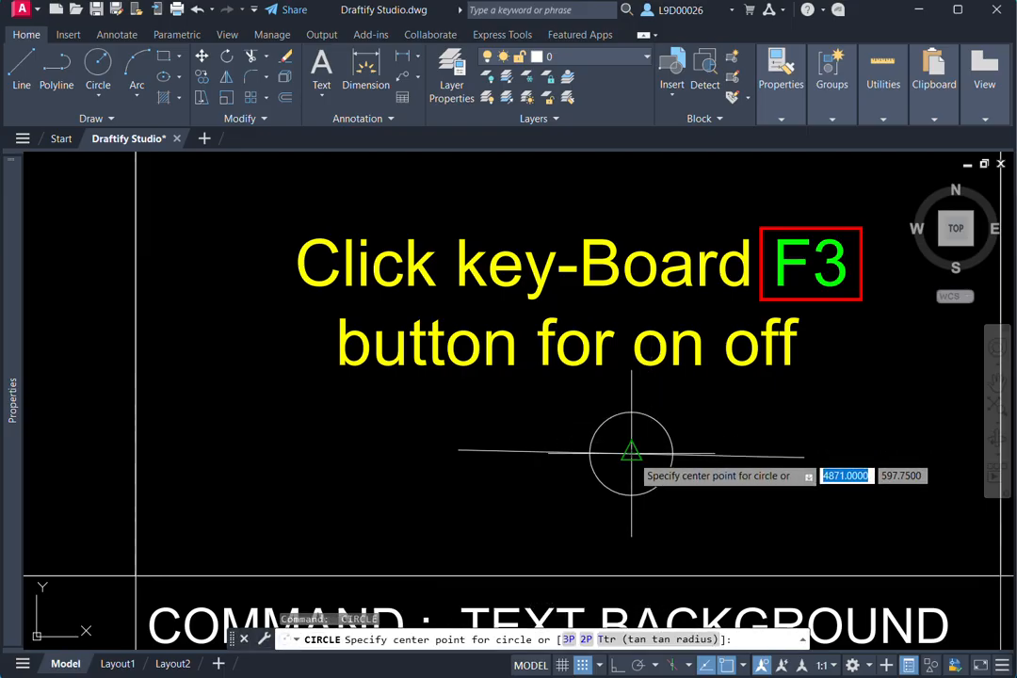
left_click(631, 452)
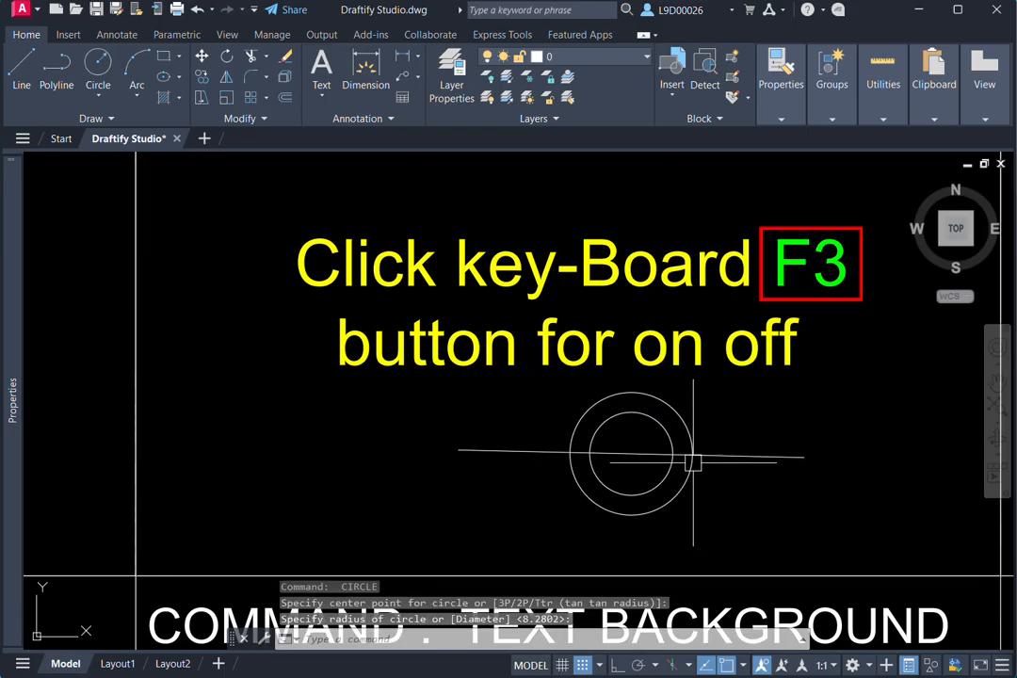
- Add an additional polar angle of 15 in the polar tracking settings for the POLAR TRACKING cell of column 17
scroll(687, 465, "down", 5)
middle_click_drag(674, 390, 551, 400)
scroll(786, 375, "up", 3)
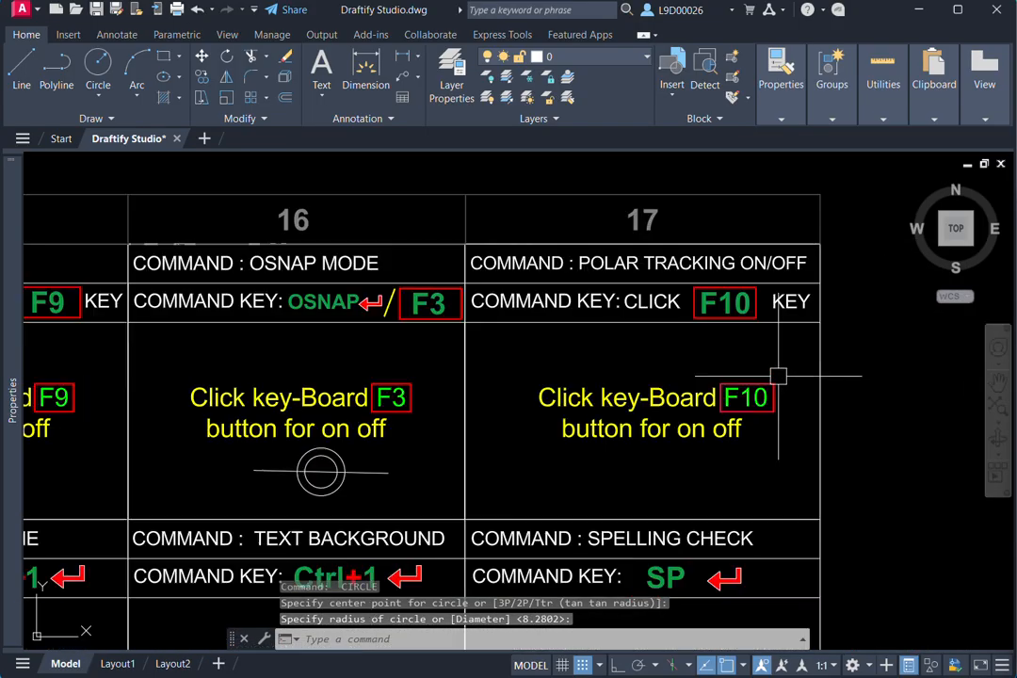
middle_click_drag(778, 377, 760, 370)
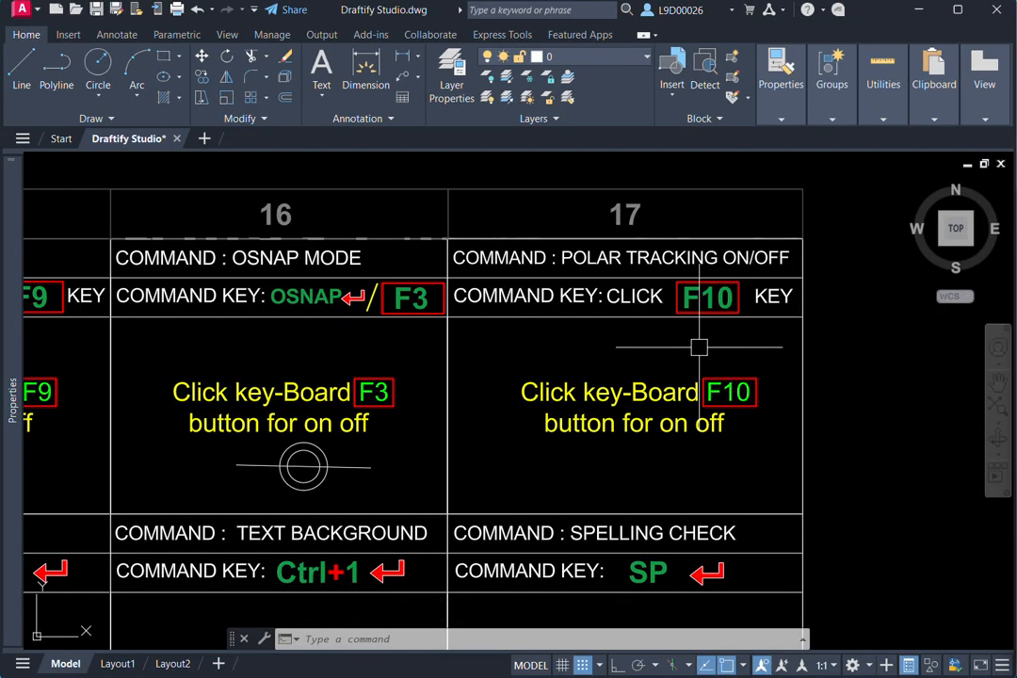
left_click(654, 666)
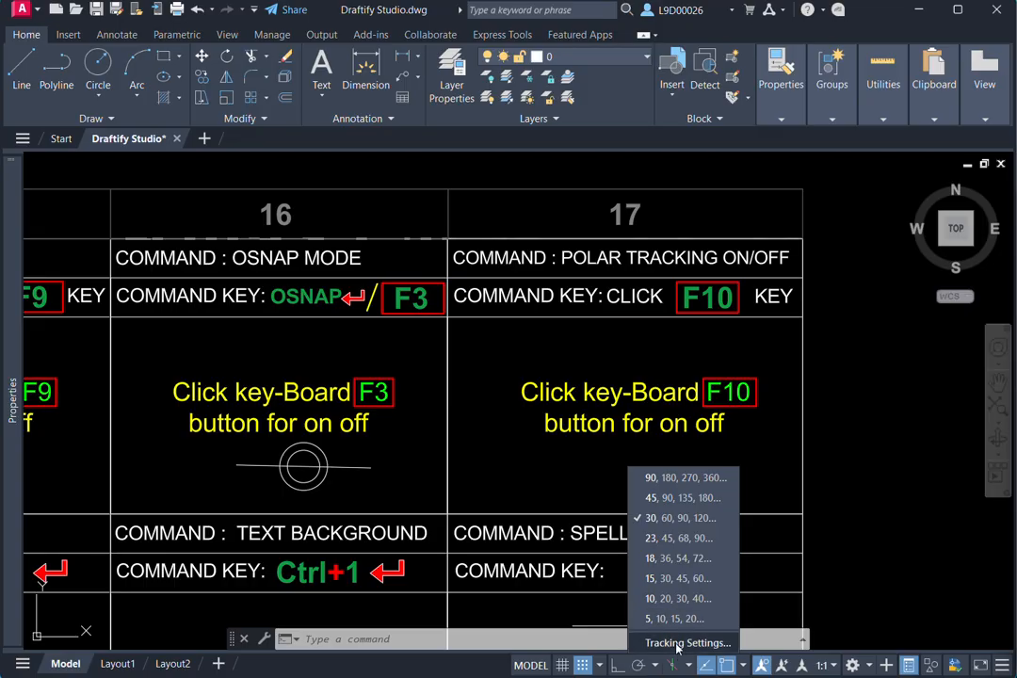
left_click(676, 643)
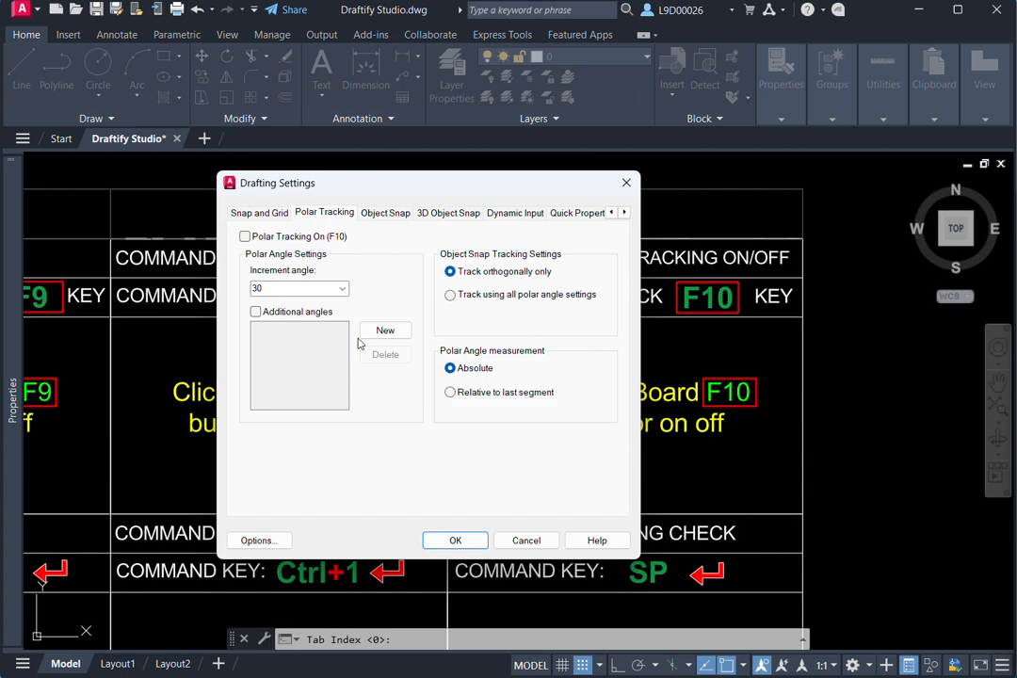
left_click(385, 331)
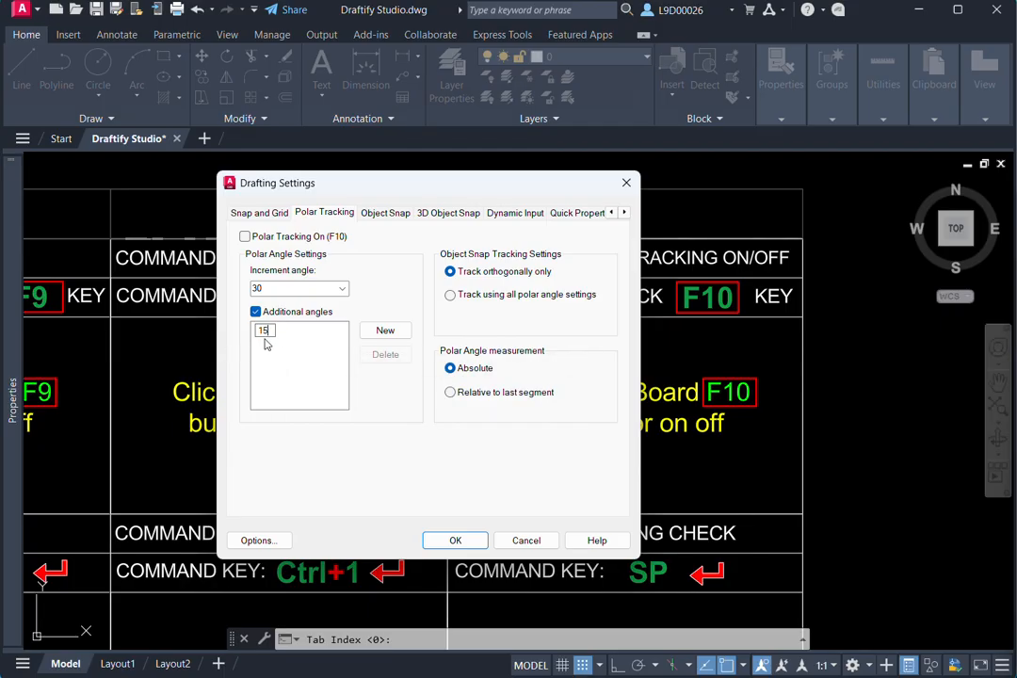
left_click(455, 541)
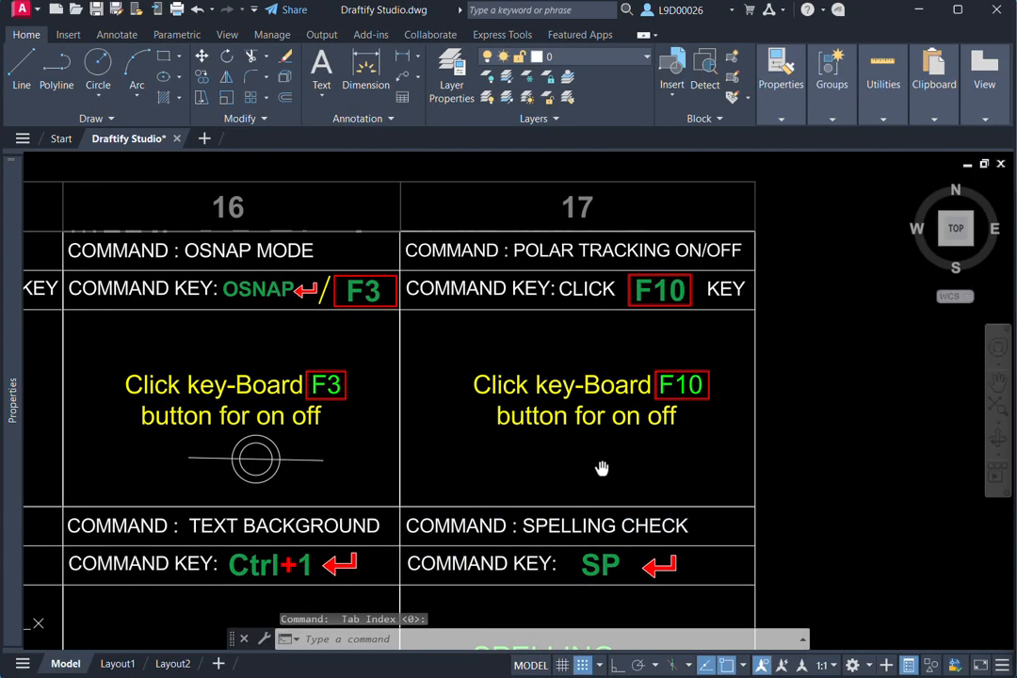
- Start a polyline outside the chart beside column 17, preview a slightly inclined segment without polar tracking, and cancel it
type("pl")
key("Return")
middle_click_drag(602, 467, 550, 444)
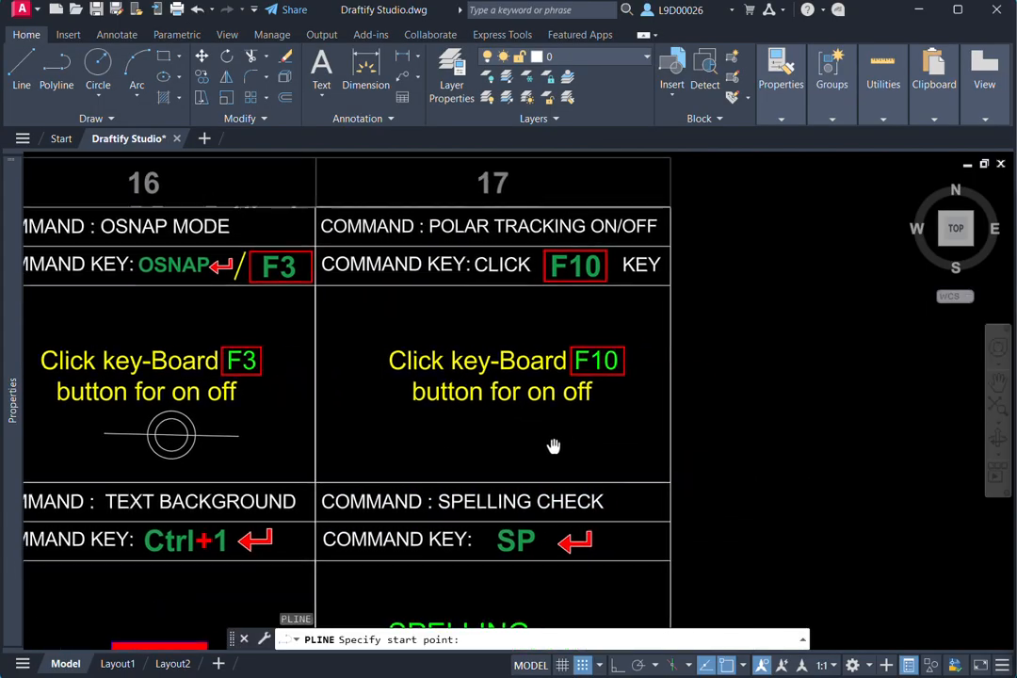
left_click(699, 438)
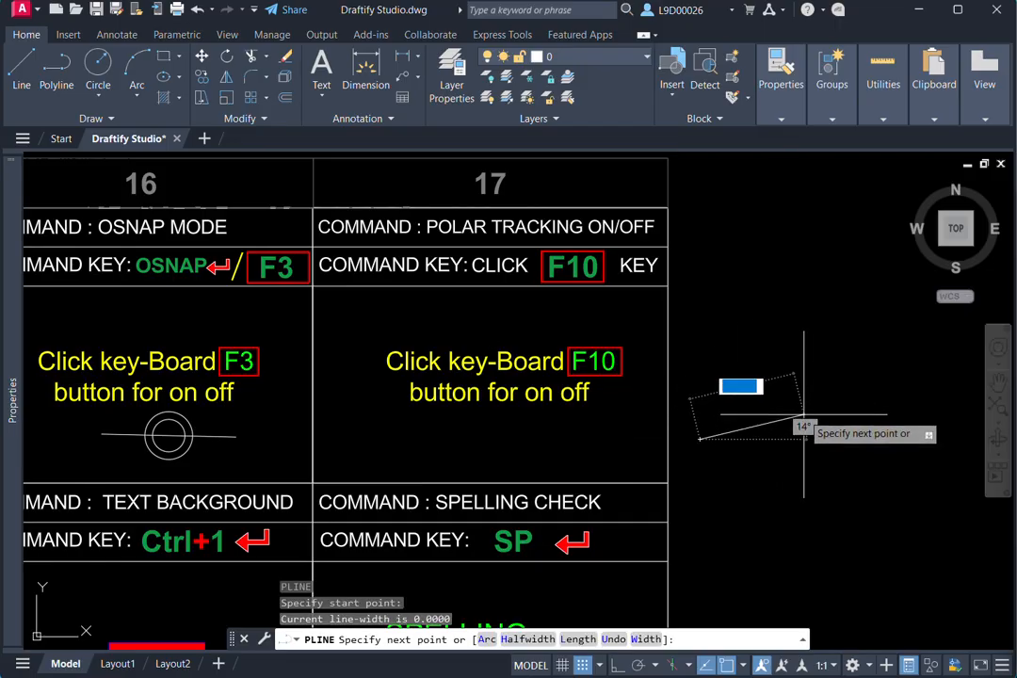
key("Escape")
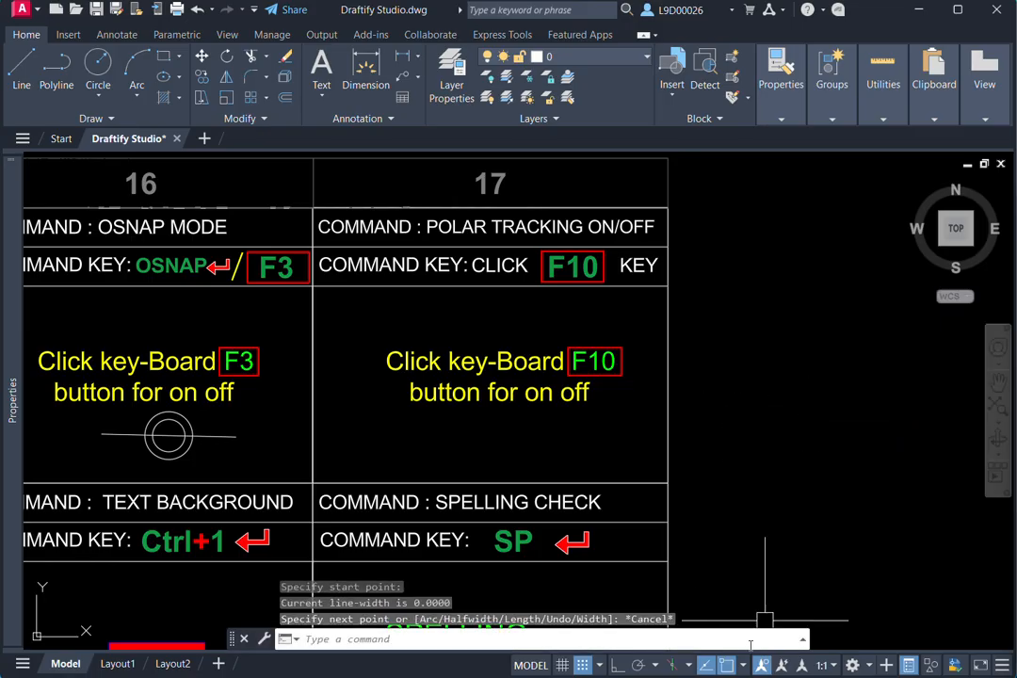
- Turn polar tracking on, preview a polyline segment along the 15° angle beside column 17, and cancel the polyline
key("F10")
key("Return")
left_click(718, 476)
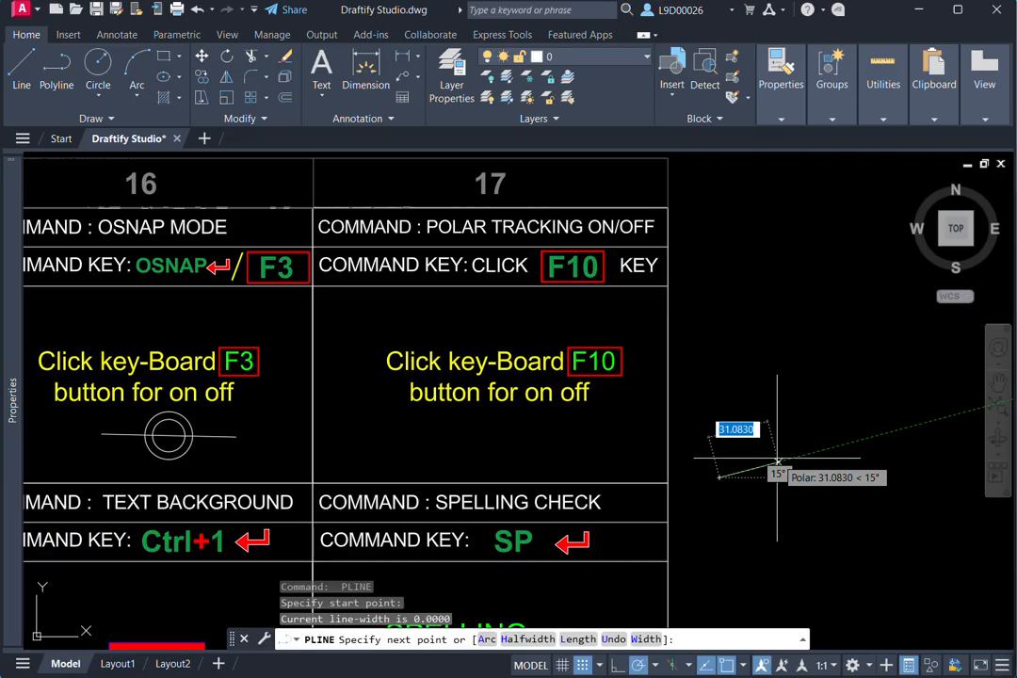
key("Escape")
- Copy the yellow rectangle in the COPY cell of row 02 to three positions around it, and undo the copies
mouse_move(501, 396)
middle_mouse_down()
mouse_move(585, 391)
mouse_move(481, 373)
mouse_move(692, 352)
middle_mouse_up()
scroll(482, 372, "down", 7)
middle_click_drag(247, 414, 699, 351)
middle_click_drag(254, 380, 598, 387)
middle_click_drag(232, 404, 420, 405)
scroll(377, 361, "up", 4)
mouse_move(384, 359)
middle_mouse_down()
mouse_move(441, 391)
mouse_move(532, 399)
middle_mouse_up()
scroll(532, 405, "up", 2)
left_click(532, 415)
key("Escape")
key("Escape")
left_click(542, 400)
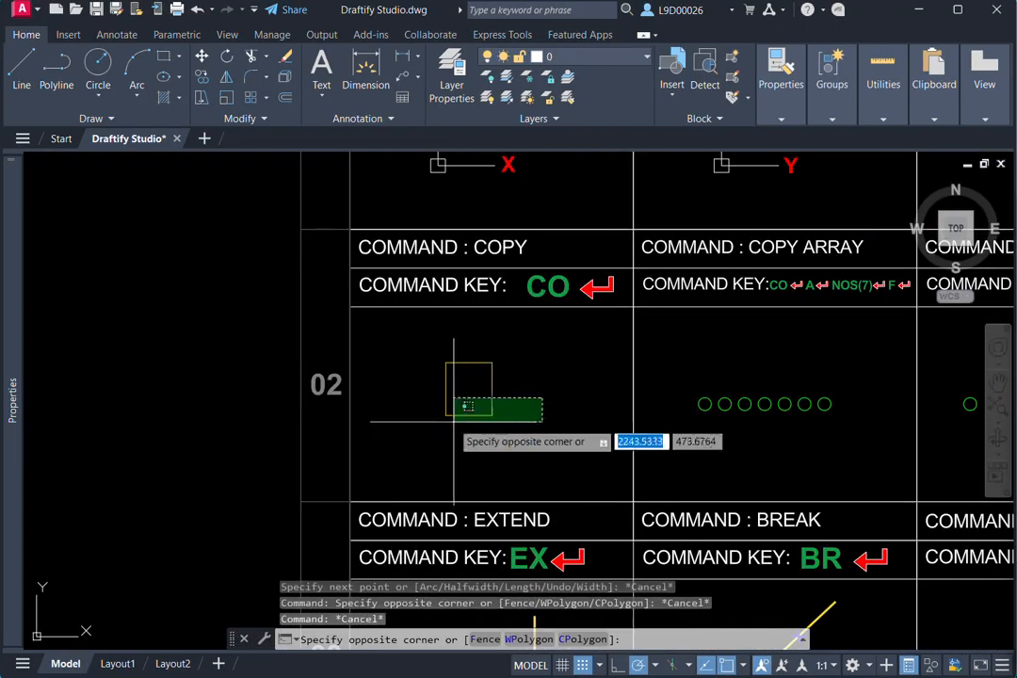
left_click(455, 420)
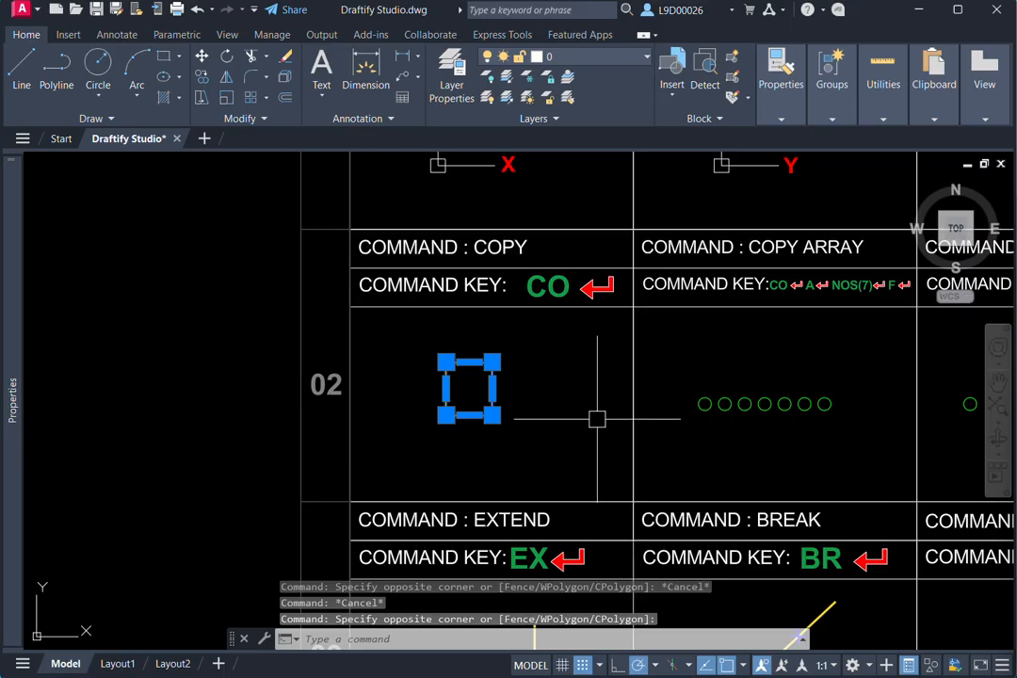
type("co")
key("Return")
left_click(506, 437)
left_click(583, 437)
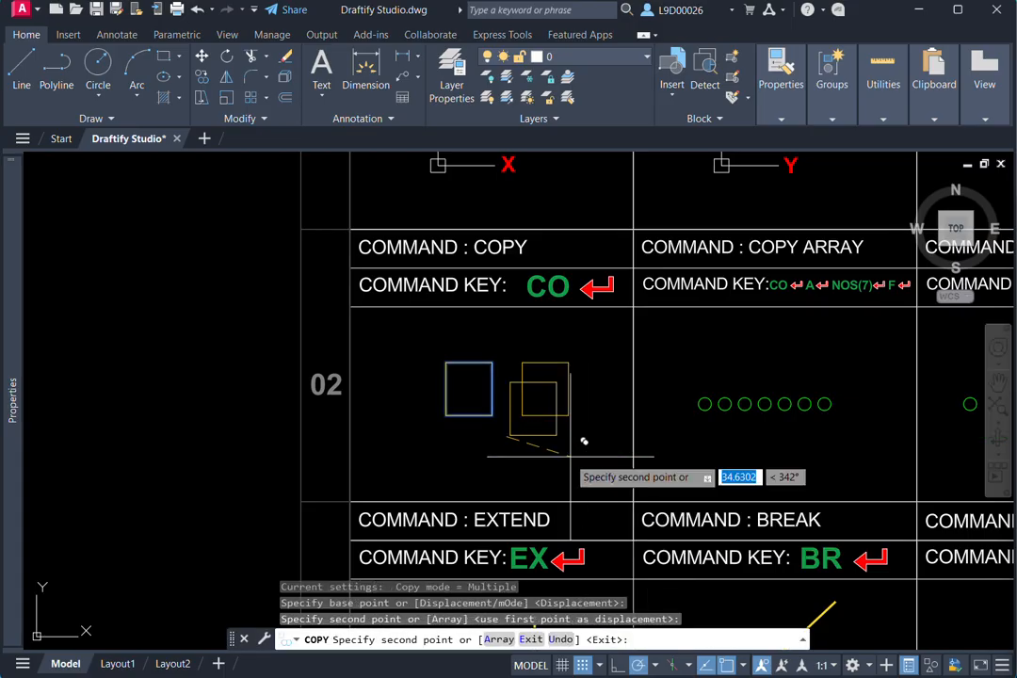
left_click(432, 481)
left_click(446, 389)
key("Escape")
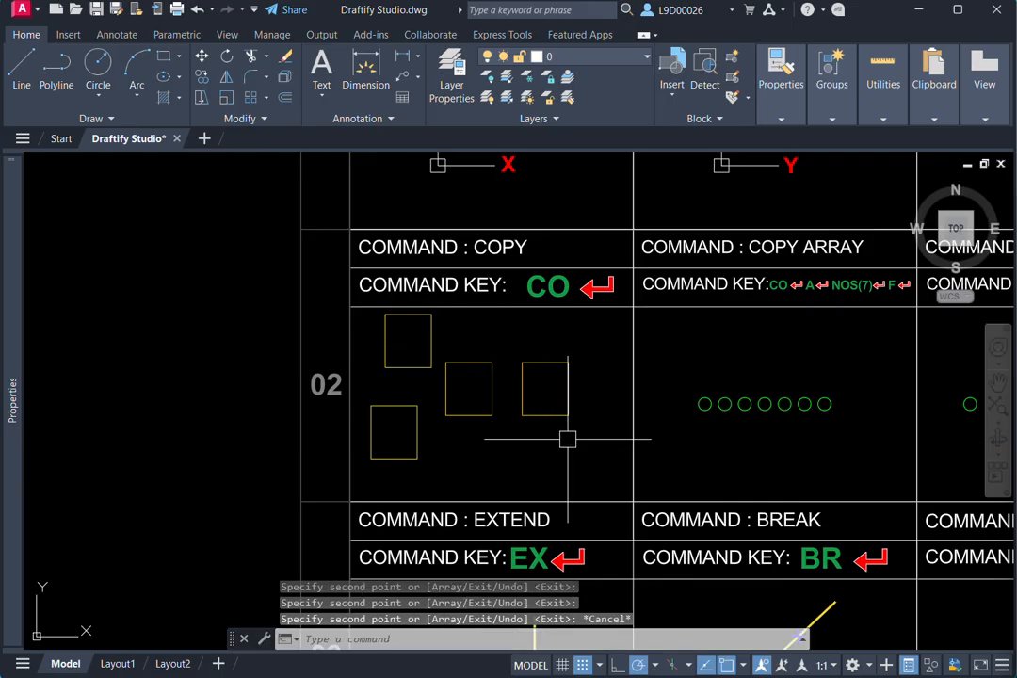
key("ctrl+z")
- Copy the first circle in the COPY ARRAY cell straight up to a spot above the row of circles
scroll(504, 438, "down", 3)
scroll(492, 405, "up", 3)
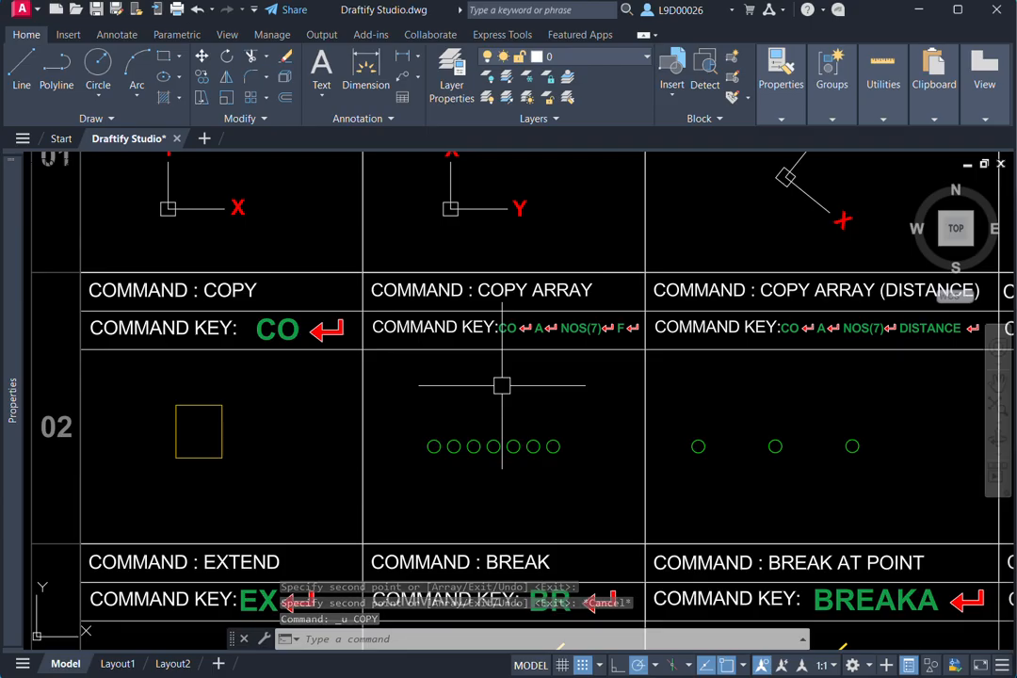
scroll(438, 418, "up", 2)
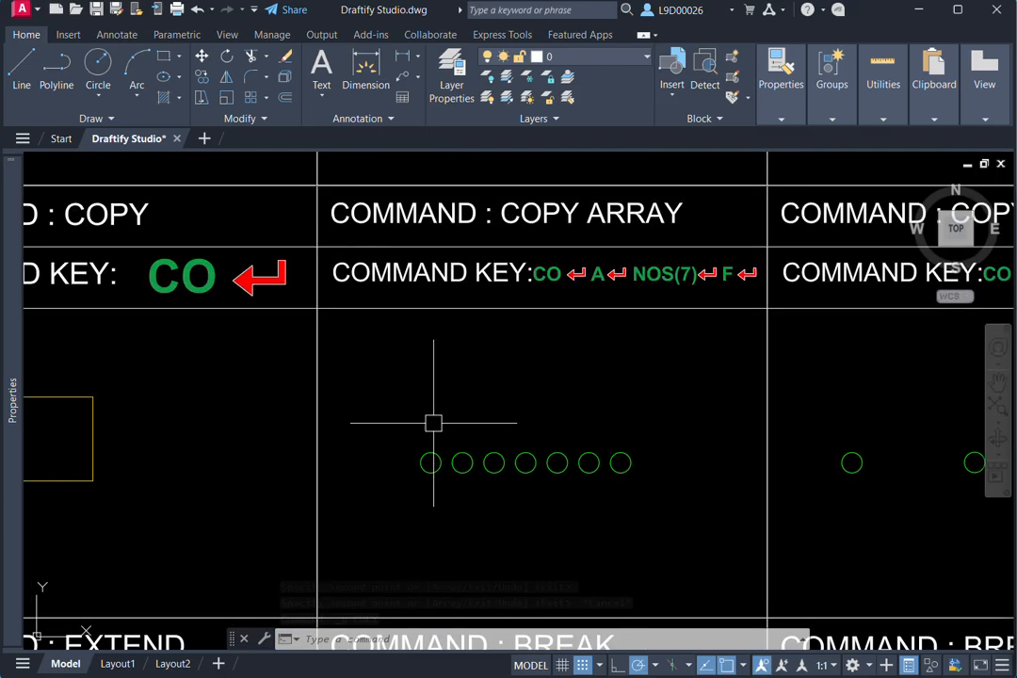
left_click(430, 453)
type("co")
key("Return")
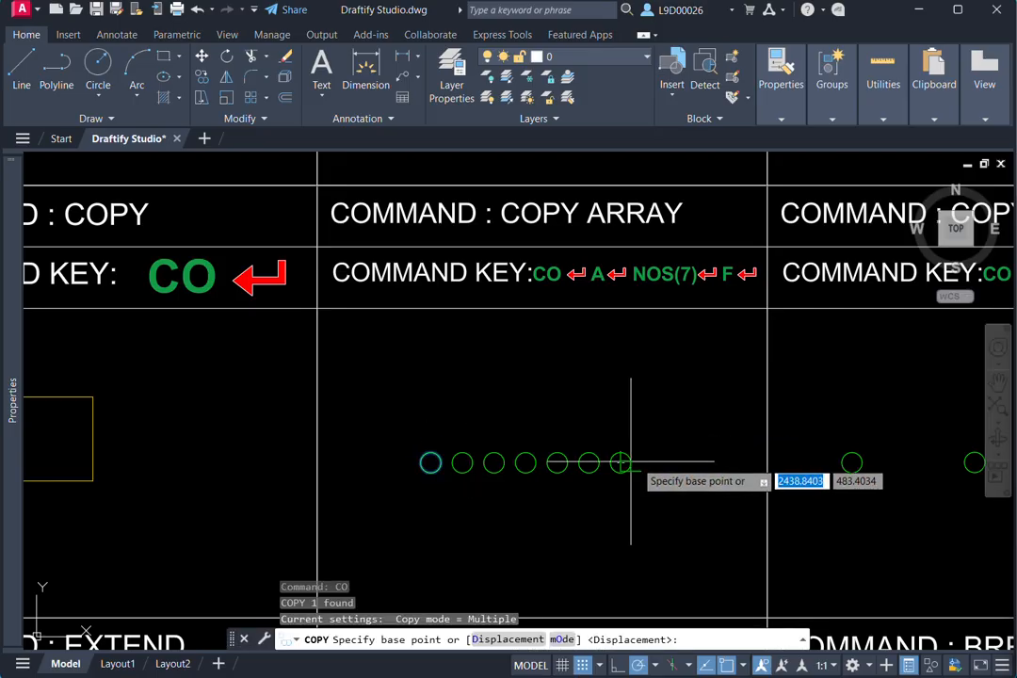
left_click(619, 462)
left_click(619, 399)
key("Escape")
- Start copying the new upper circle with its centre as the base point, and turn Ortho on
middle_click_drag(472, 363, 522, 351)
left_click(480, 395)
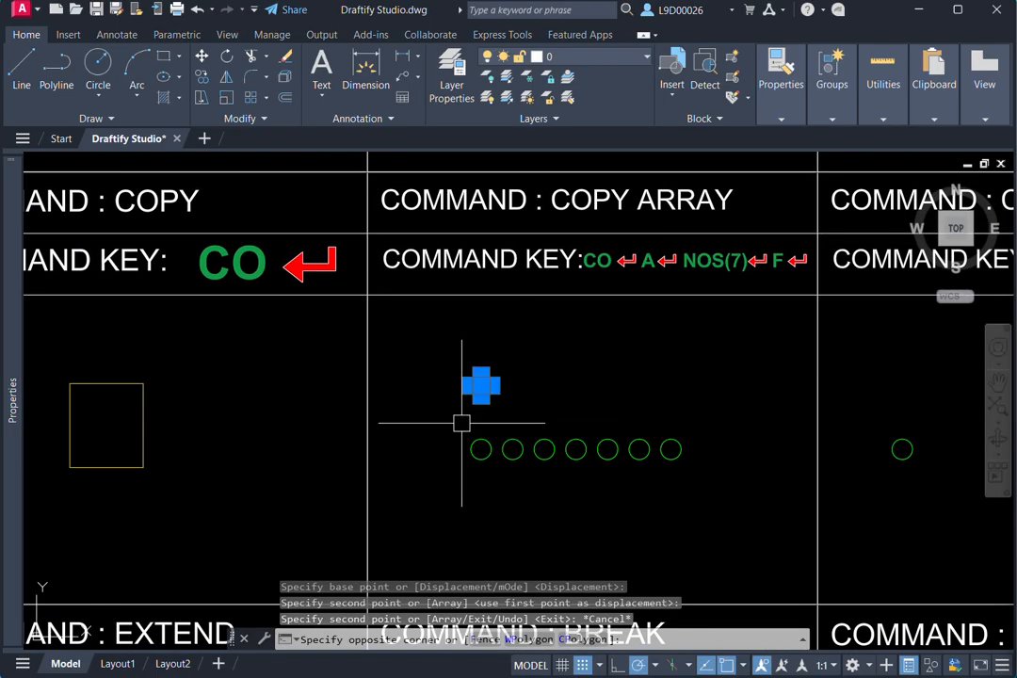
left_click(565, 426)
type("co")
key("Return")
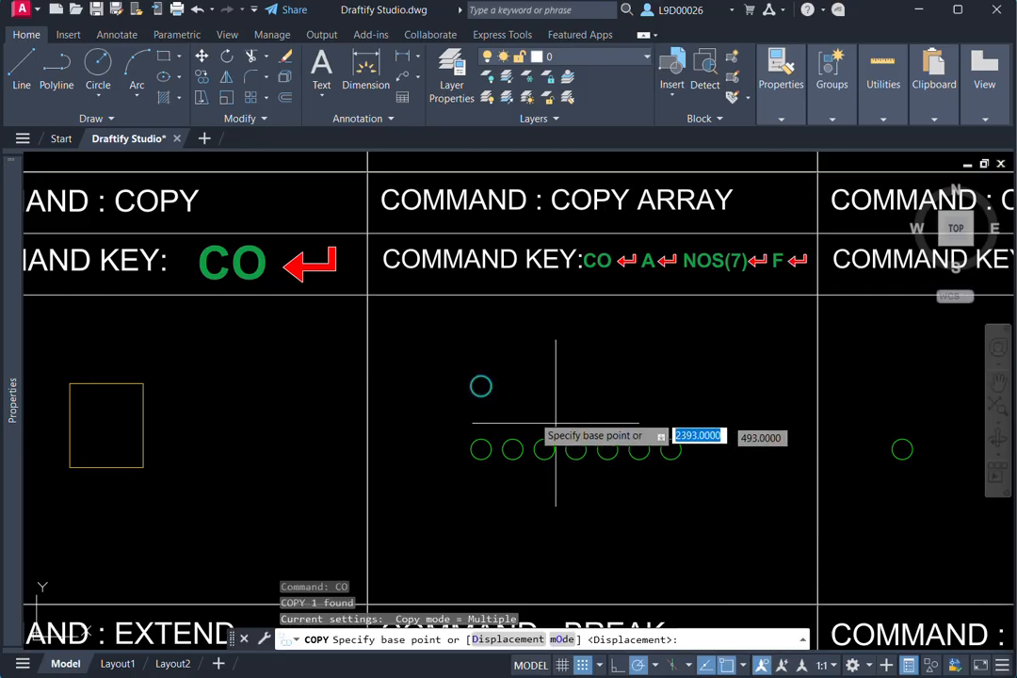
middle_click_drag(523, 410, 476, 414)
scroll(472, 412, "up", 2)
left_click(411, 378)
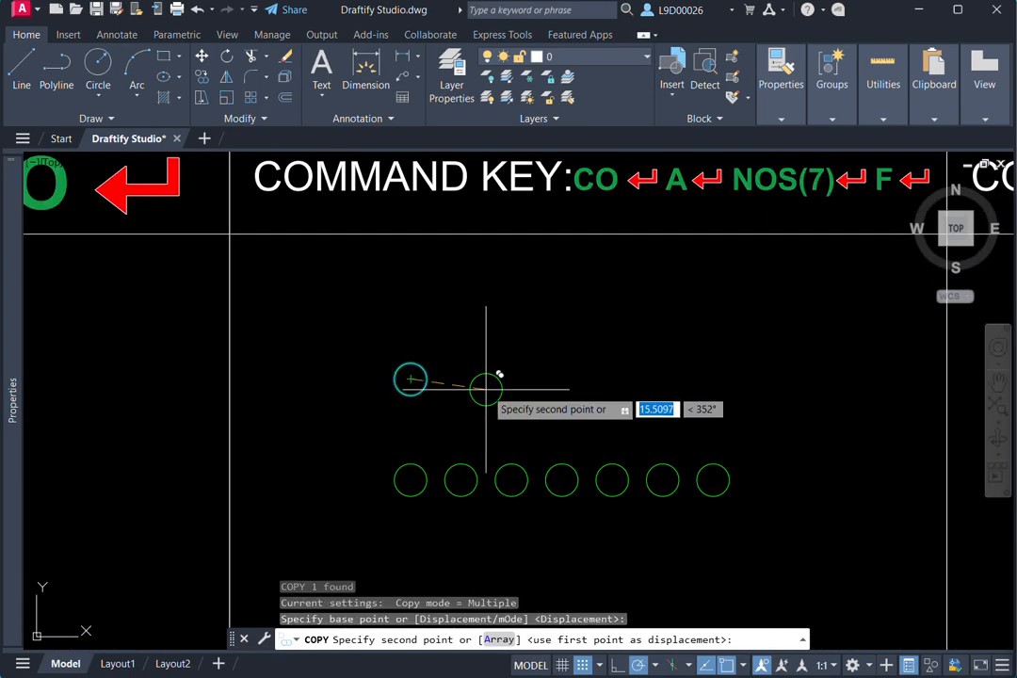
key("F8")
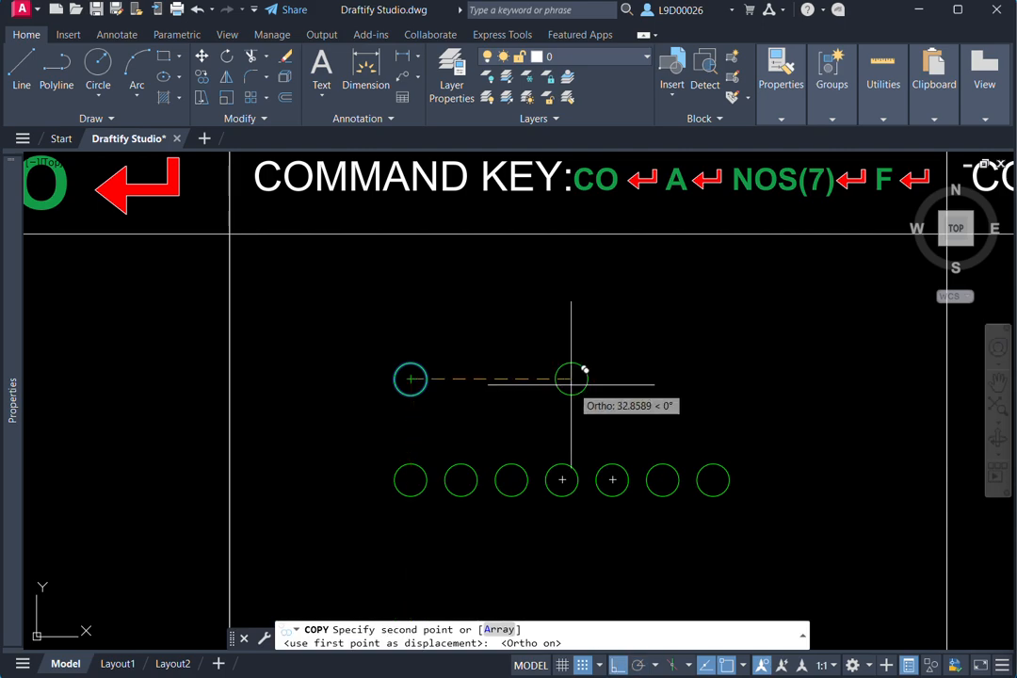
- Array the upper circle in the COPY ARRAY cell as 7 items fitted along a horizontal line, about 16.5 units apart
scroll(546, 388, "down", 2)
middle_click_drag(546, 388, 488, 405)
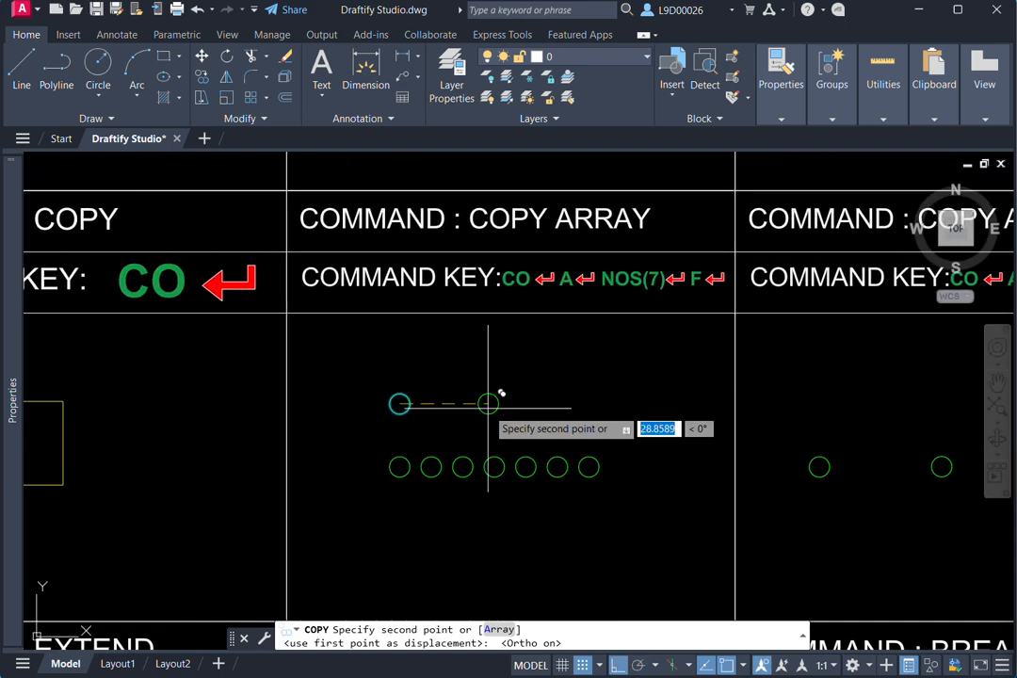
type("a")
key("Return")
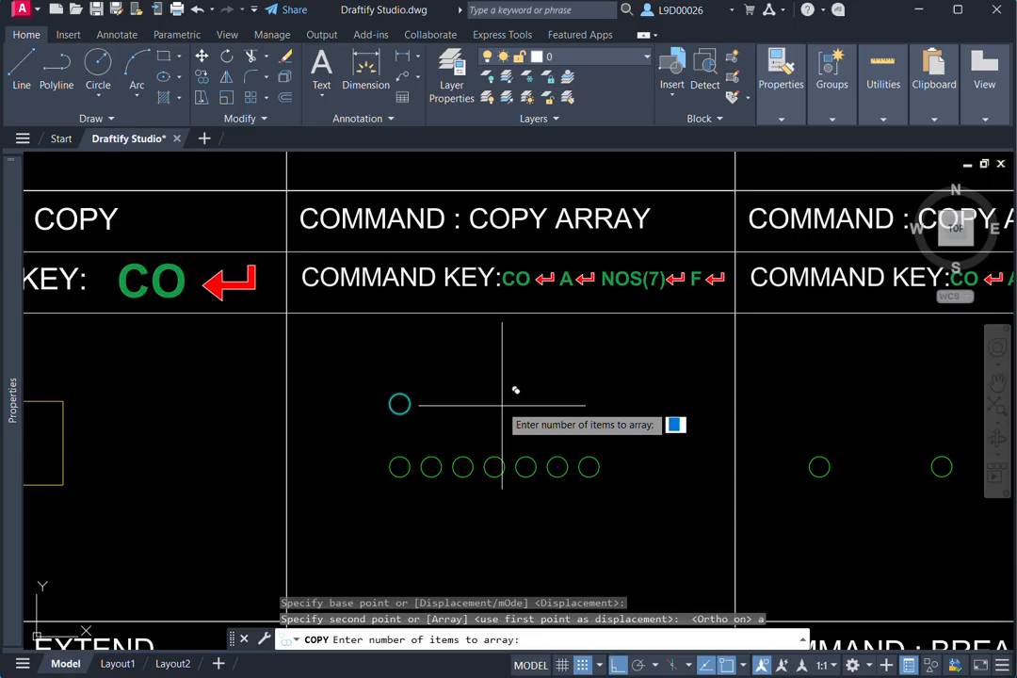
type("7")
key("Return")
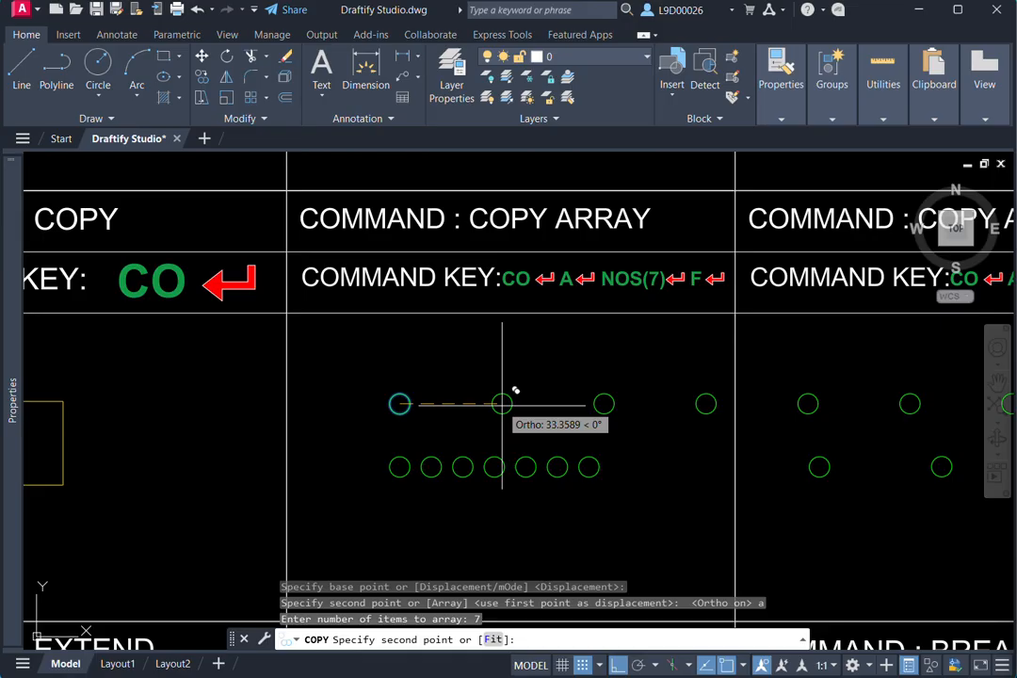
type("f")
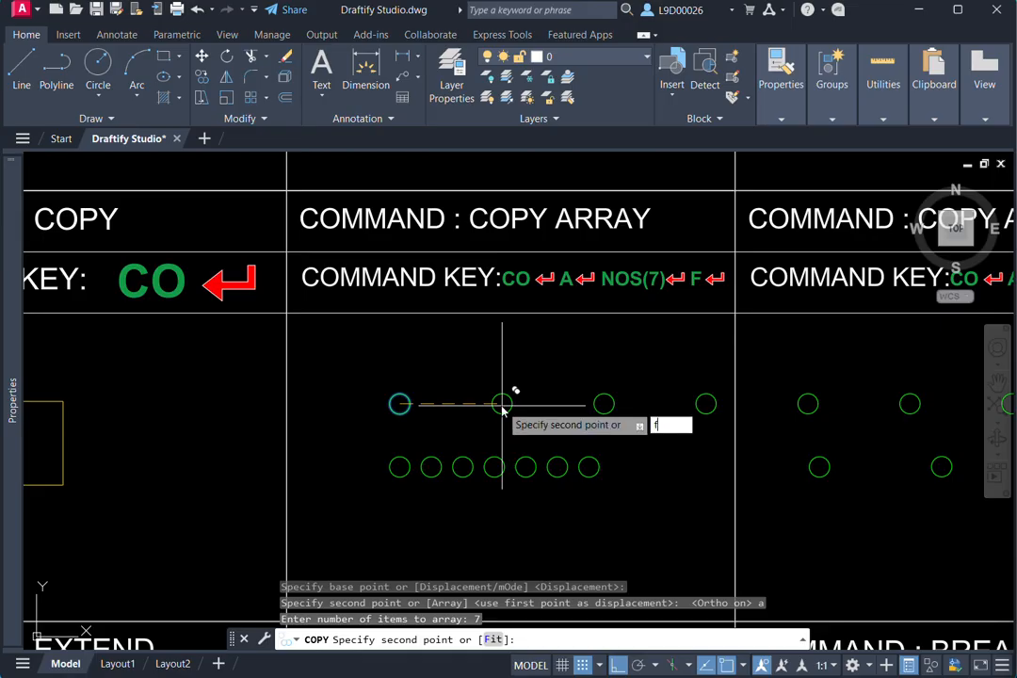
key("Return")
scroll(515, 389, "up", 2)
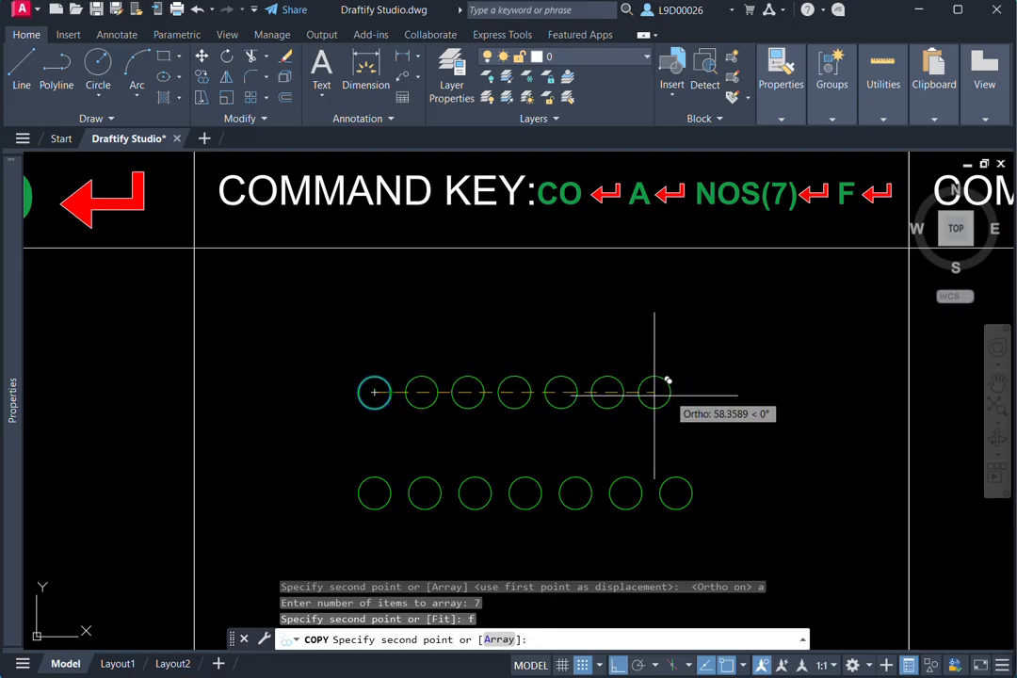
middle_click_drag(714, 370, 692, 397)
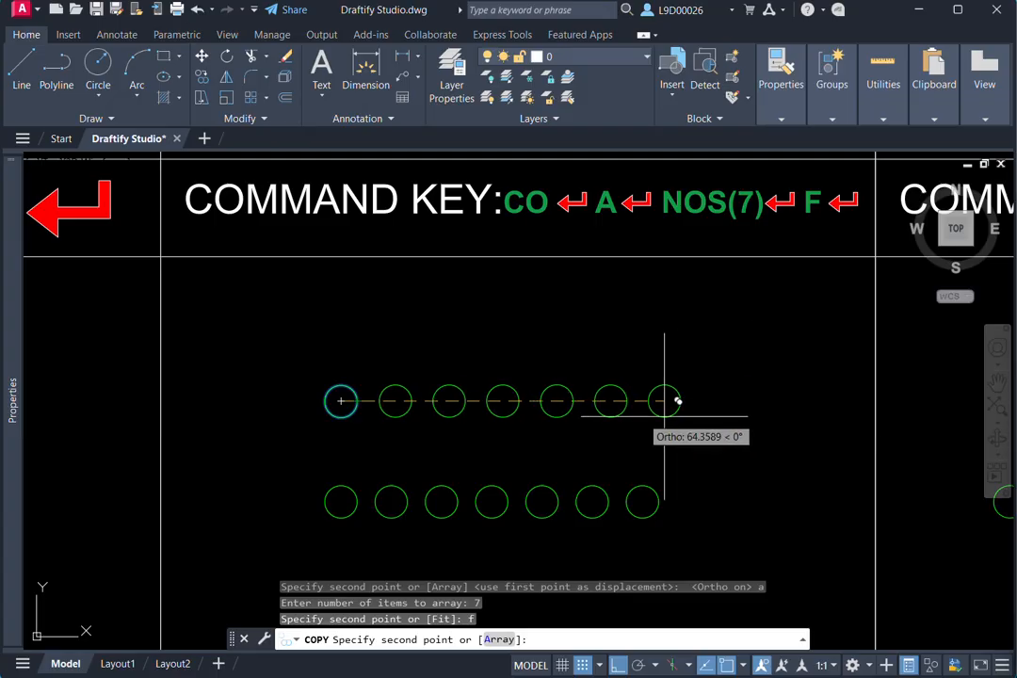
left_click(821, 402)
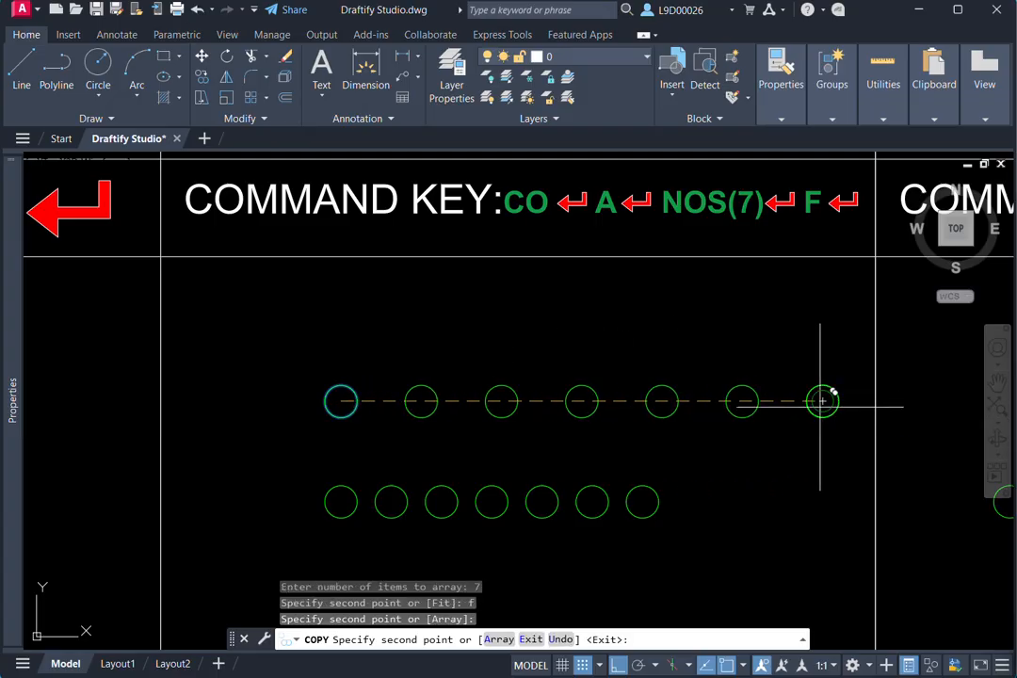
key("Escape")
- Add an aligned dimension between the centres of the first two circles in the new row, placed above them
type("da")
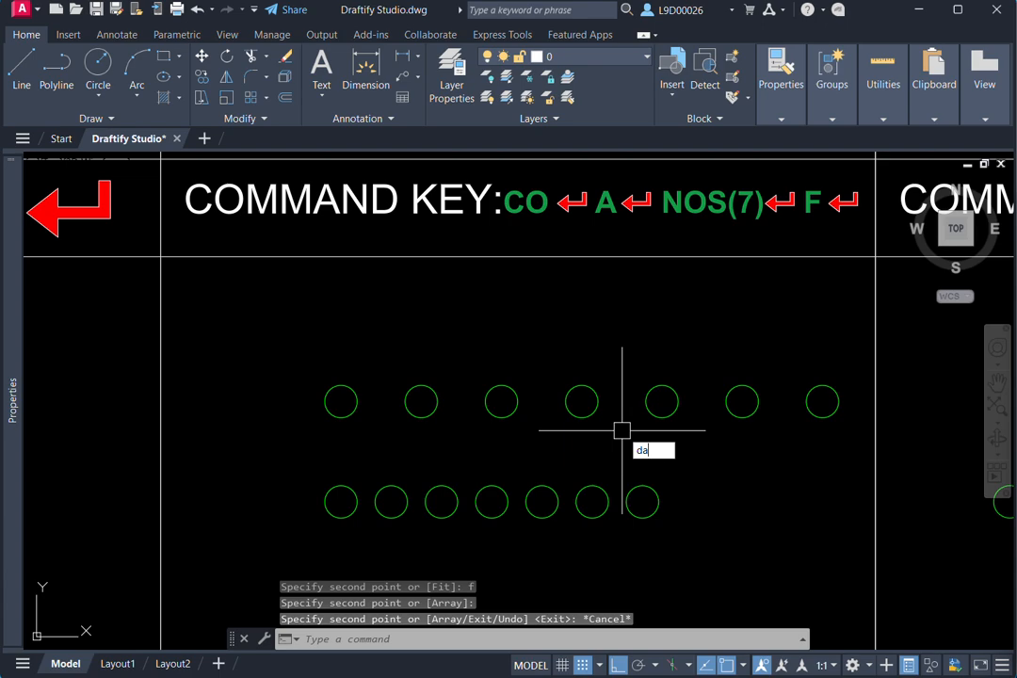
type("l")
key("Return")
left_click(340, 401)
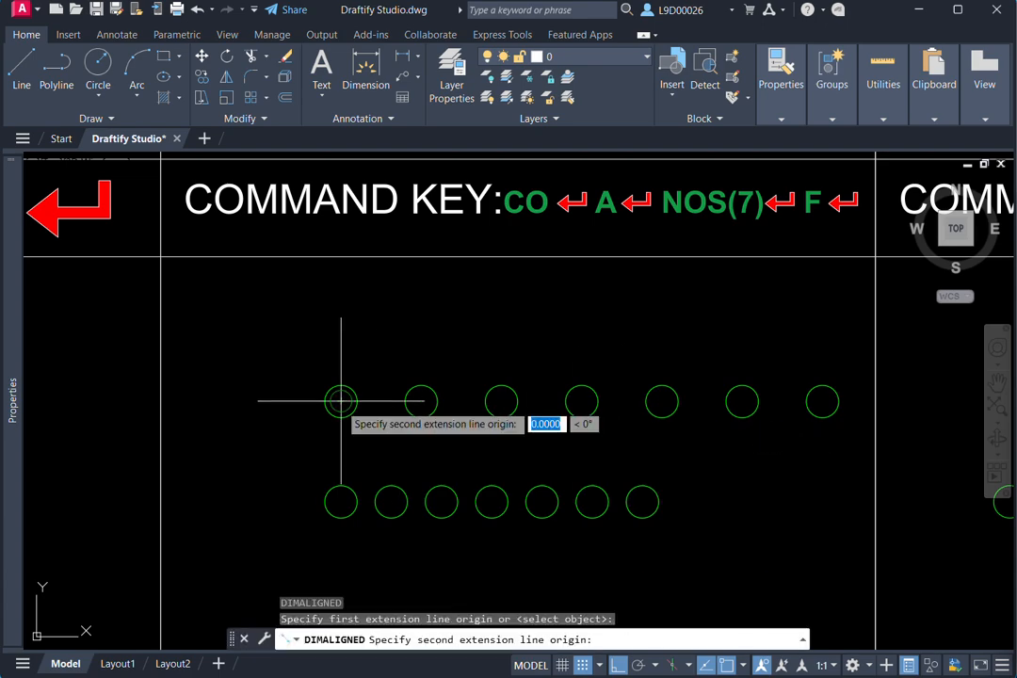
left_click(421, 402)
left_click(406, 364)
scroll(384, 375, "up", 5)
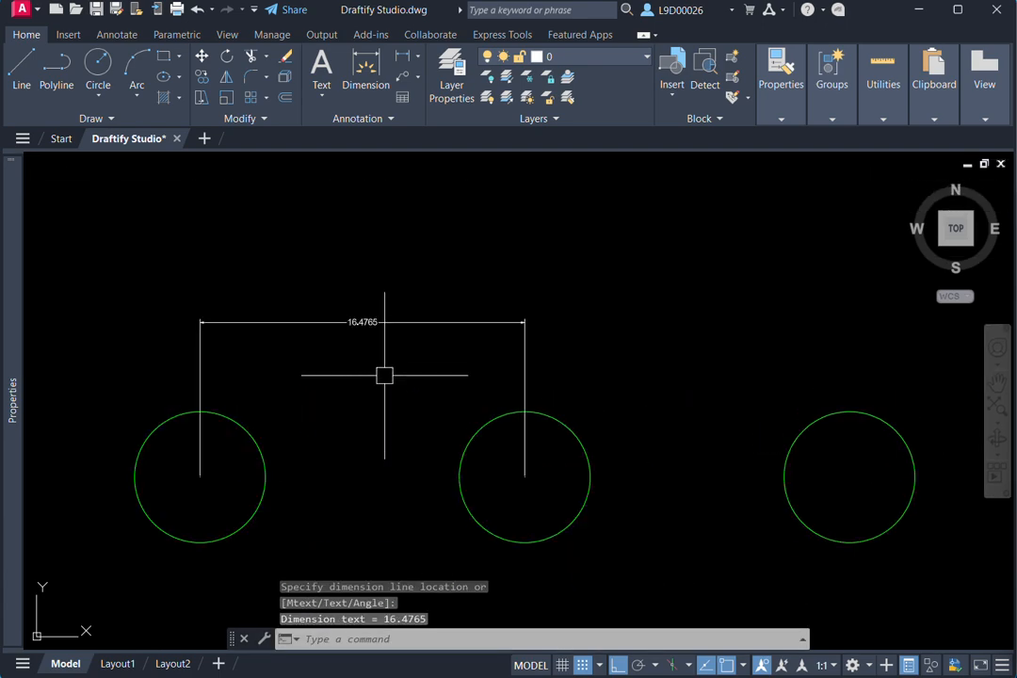
scroll(341, 318, "up", 4)
scroll(405, 381, "down", 4)
- Continue the dimension chain to the centres of the third and fourth circles in the upper row
type("dc")
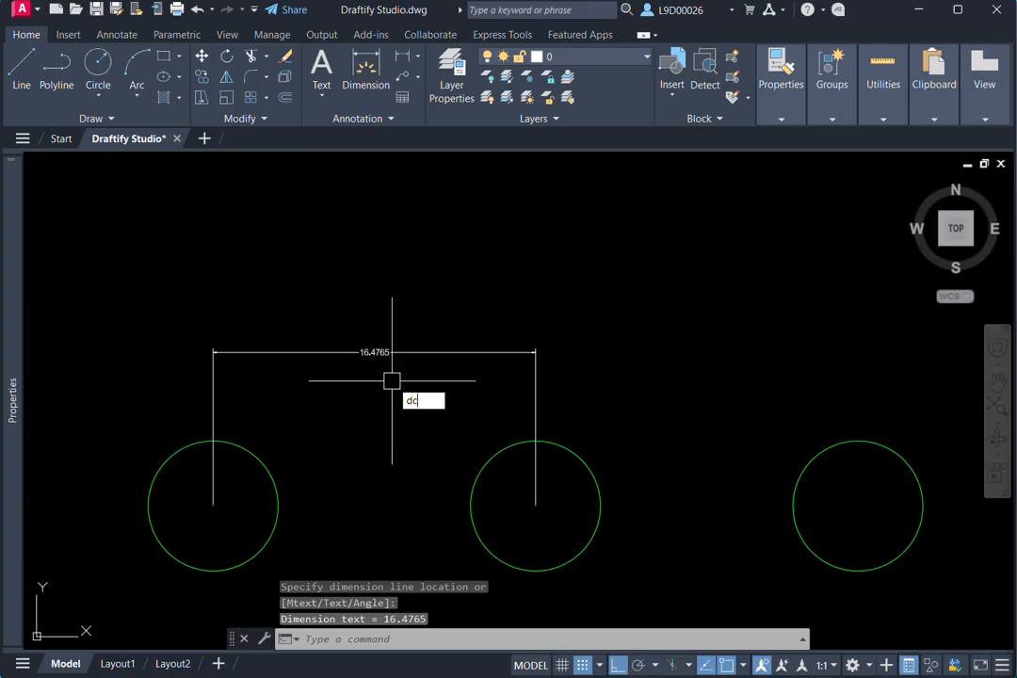
type("o")
key("Return")
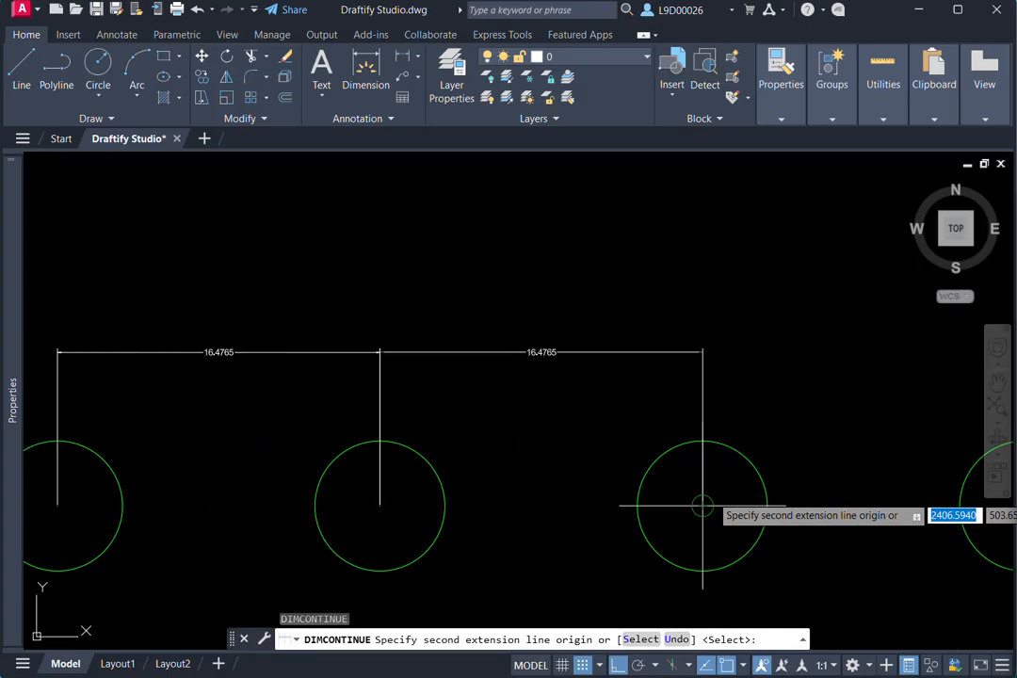
left_click(702, 506)
scroll(607, 428, "up", 5)
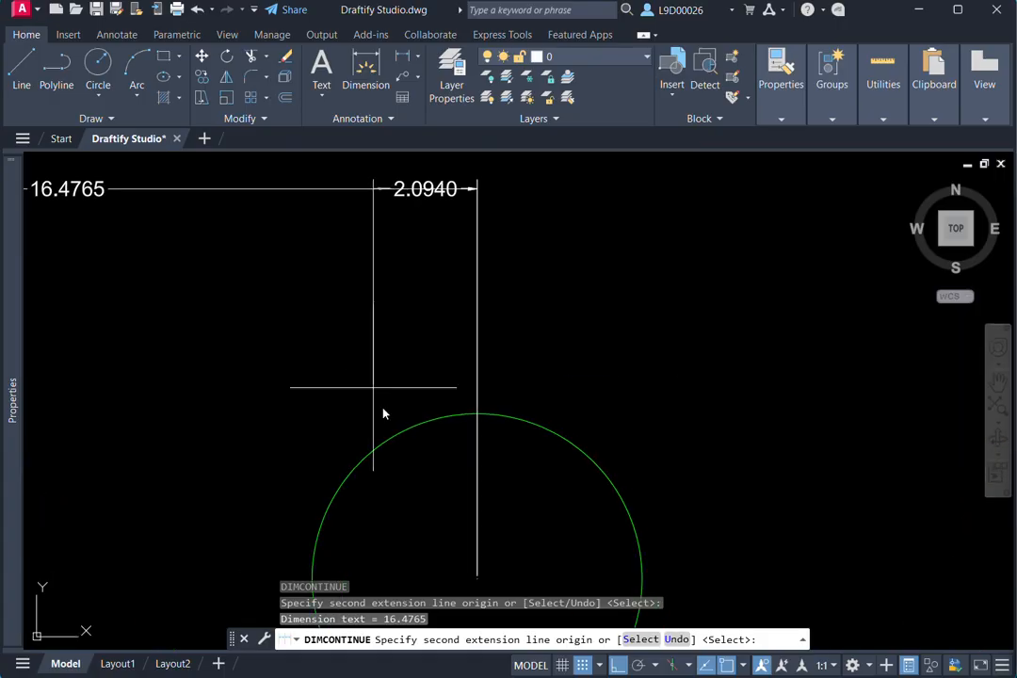
scroll(384, 412, "down", 5)
left_click(631, 444)
key("Escape")
scroll(605, 454, "down", 2)
middle_click_drag(560, 431, 638, 392)
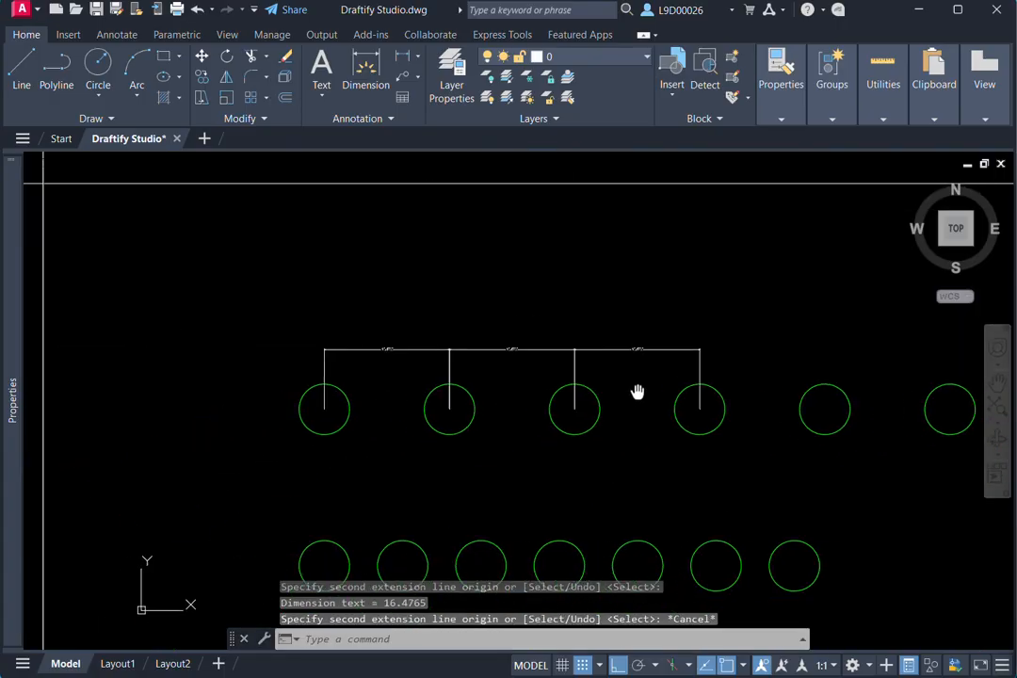
scroll(531, 379, "up", 4)
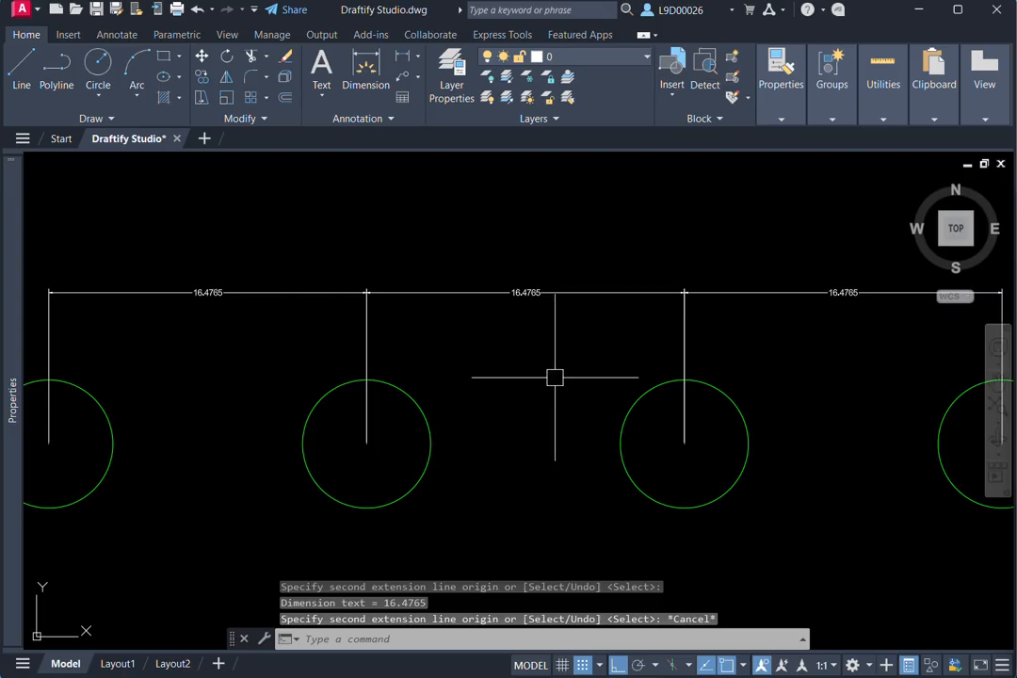
- Copy the first circle in the COPY ARRAY (DISTANCE) cell straight up to a spot above the existing row
scroll(554, 376, "down", 8)
mouse_move(685, 397)
middle_mouse_down()
mouse_move(452, 405)
mouse_move(663, 387)
mouse_move(608, 371)
mouse_move(642, 460)
mouse_move(603, 424)
middle_mouse_up()
scroll(631, 382, "up", 2)
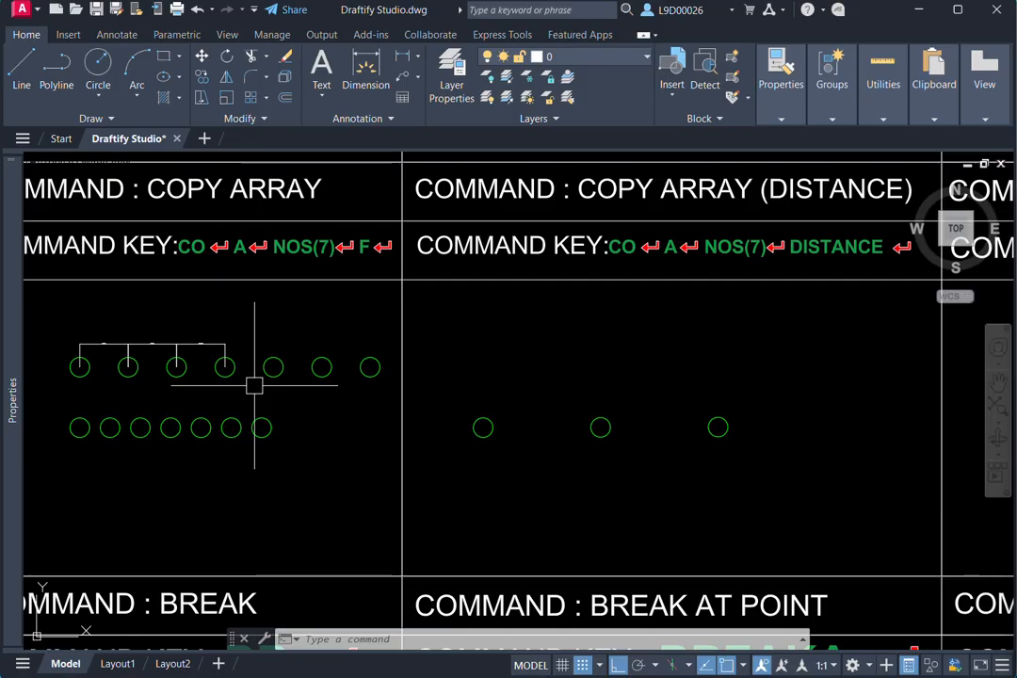
middle_click_drag(511, 389, 524, 404)
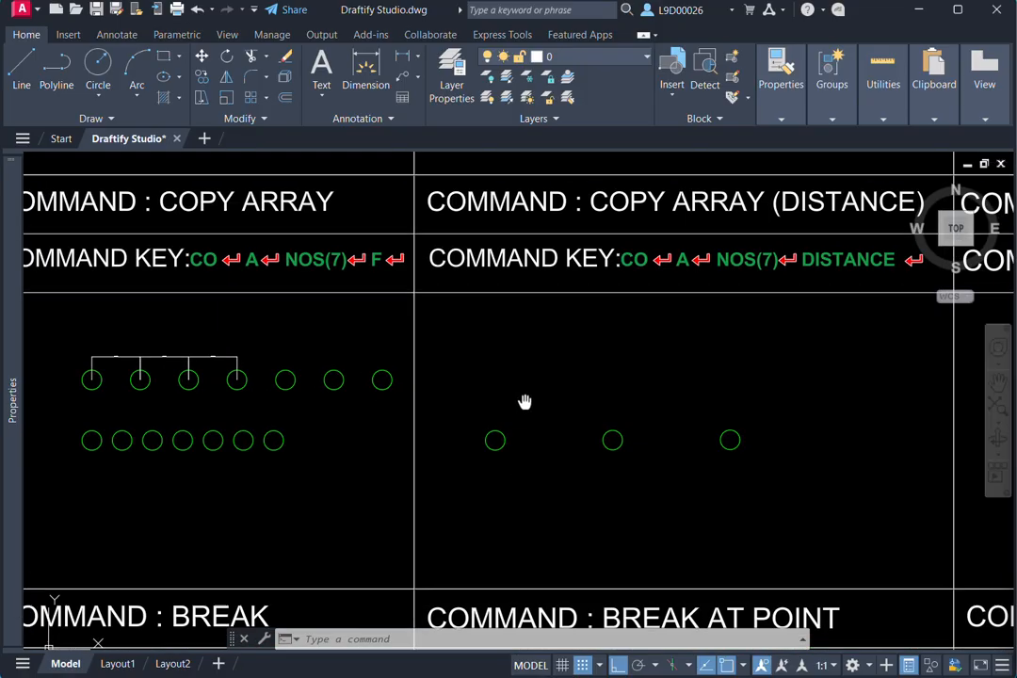
left_click(524, 415)
left_click(478, 480)
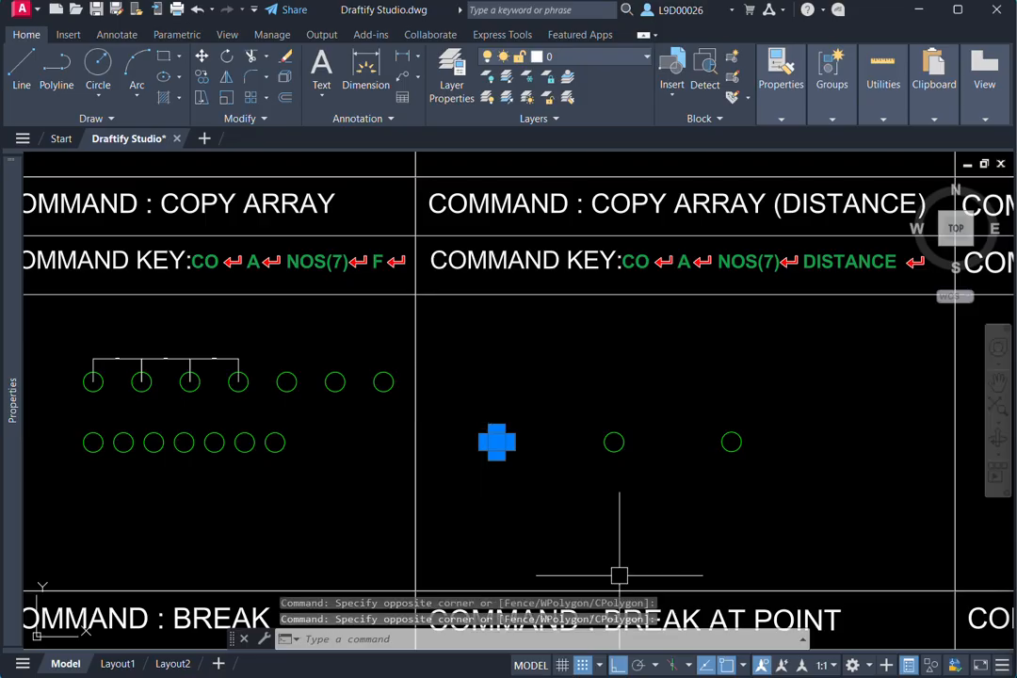
type("co")
key("Return")
left_click(834, 483)
left_click(825, 430)
key("Escape")
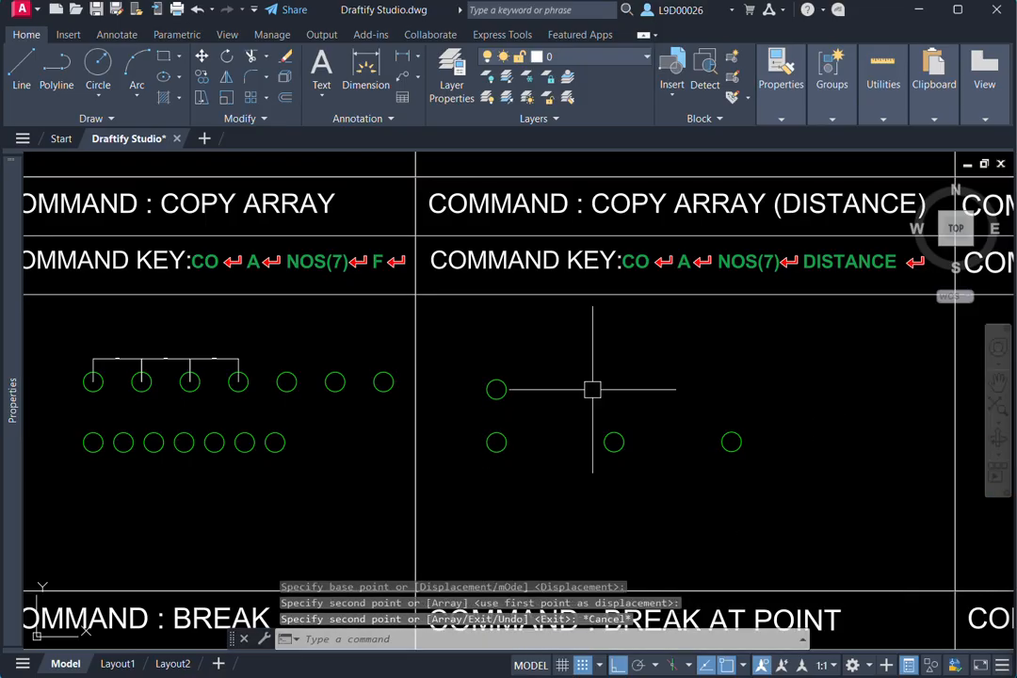
- Copy the new upper circle from its centre as a horizontal array of 3 items spaced 20 units apart
left_click(530, 344)
left_click(485, 395)
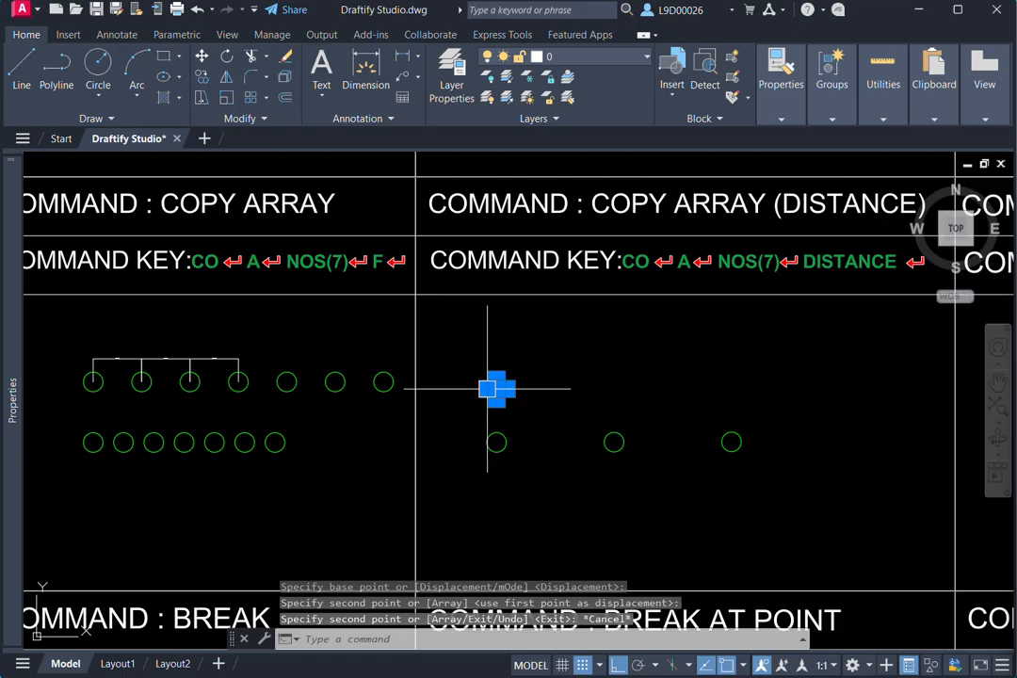
left_click(529, 436)
key("Escape")
type("co")
key("Return")
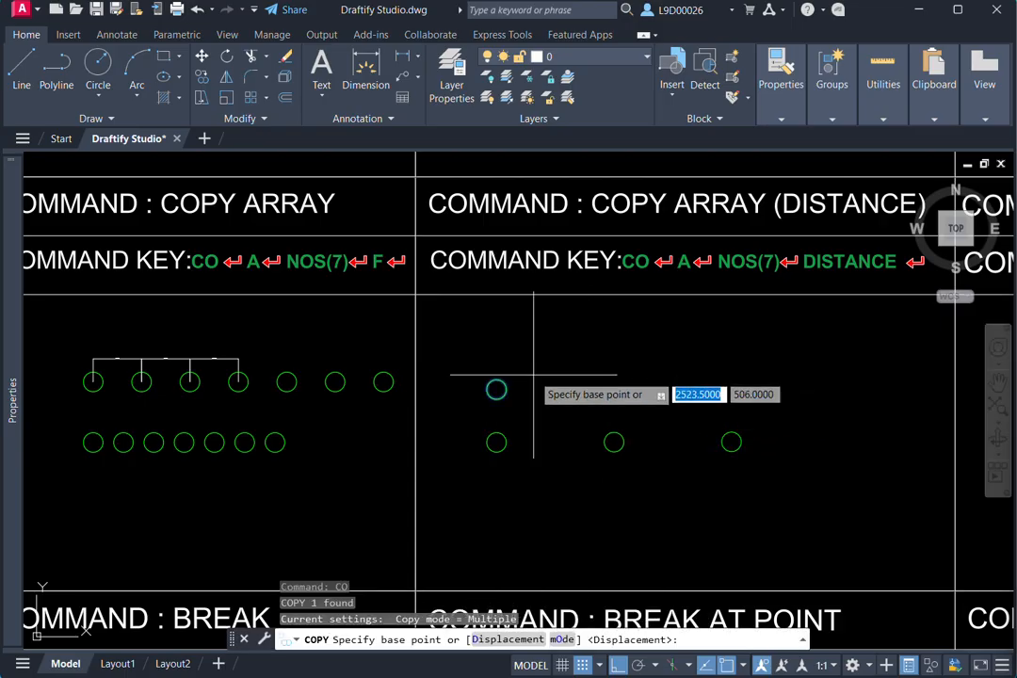
scroll(532, 375, "up", 2)
left_click(475, 396)
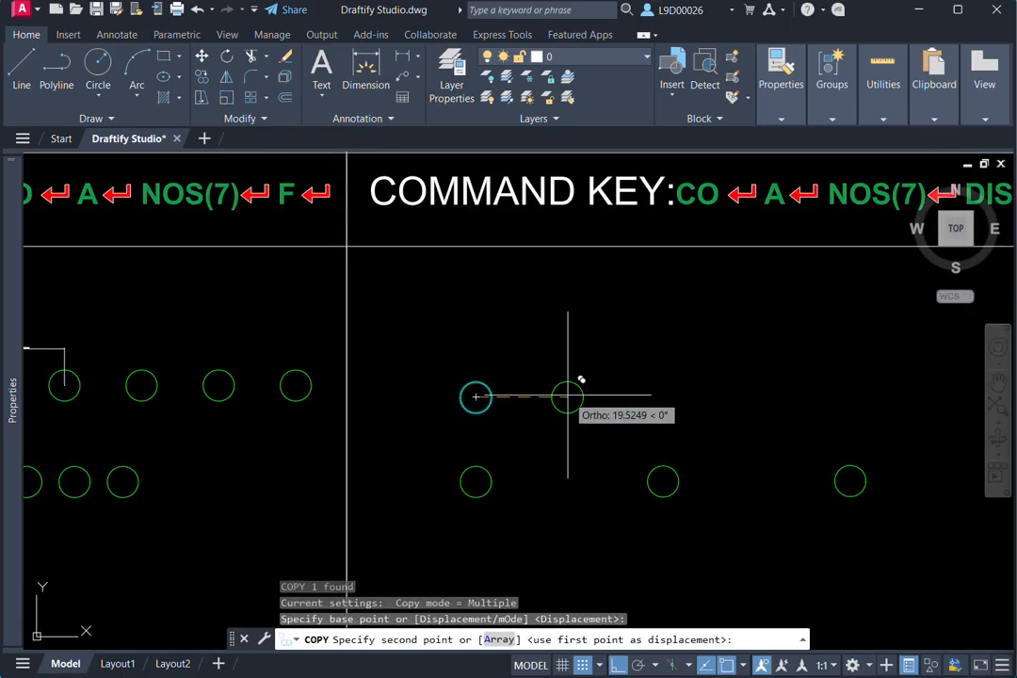
type("a")
key("Return")
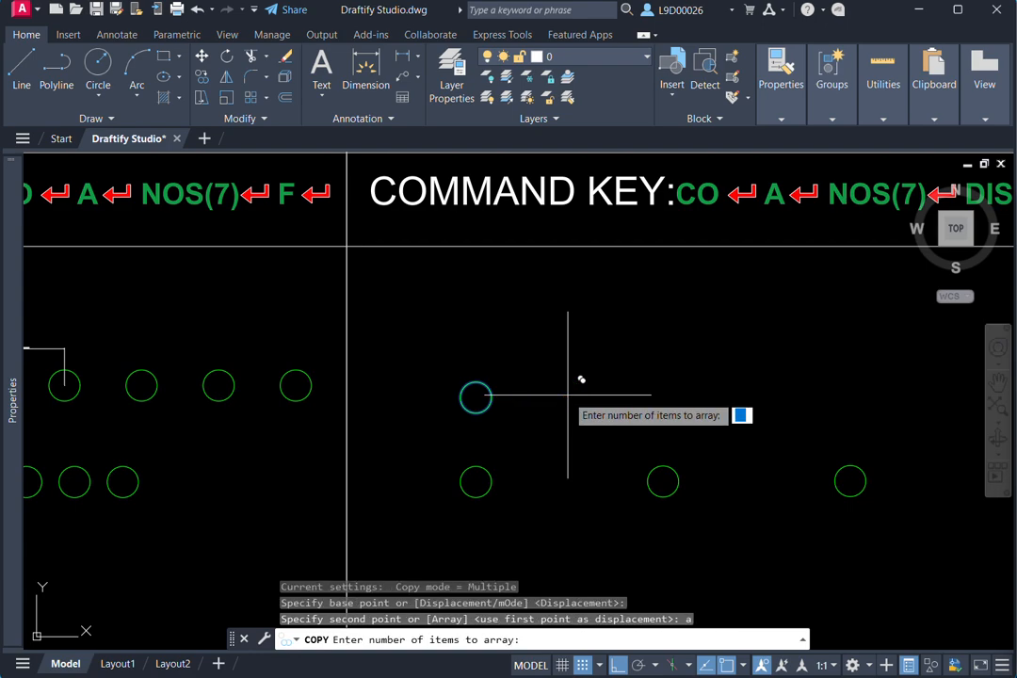
type("3")
key("Return")
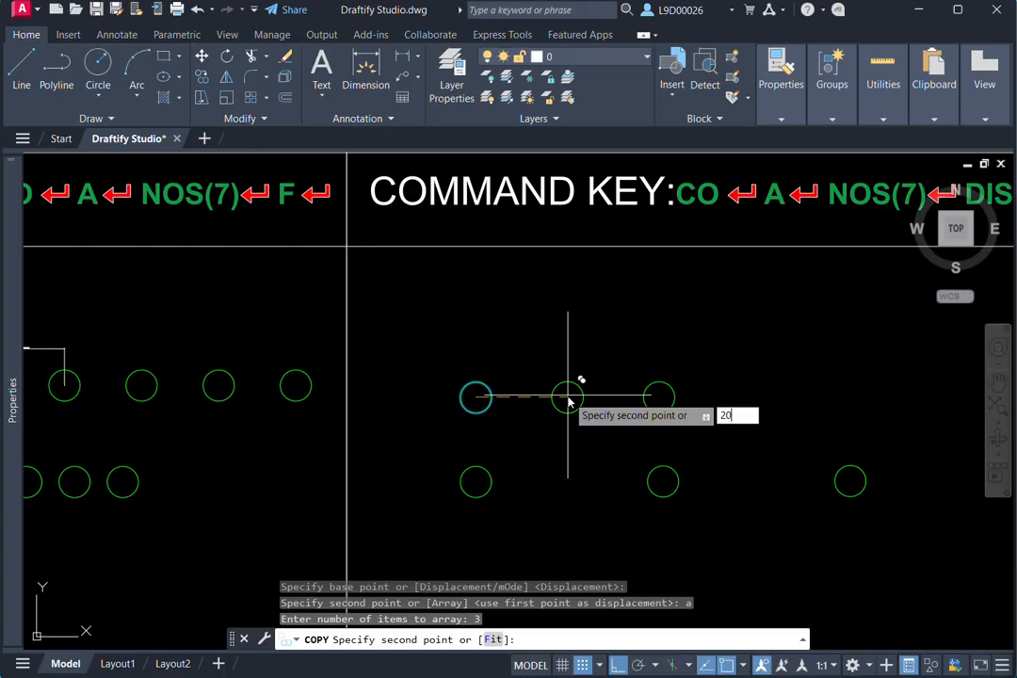
type("20")
key("Return")
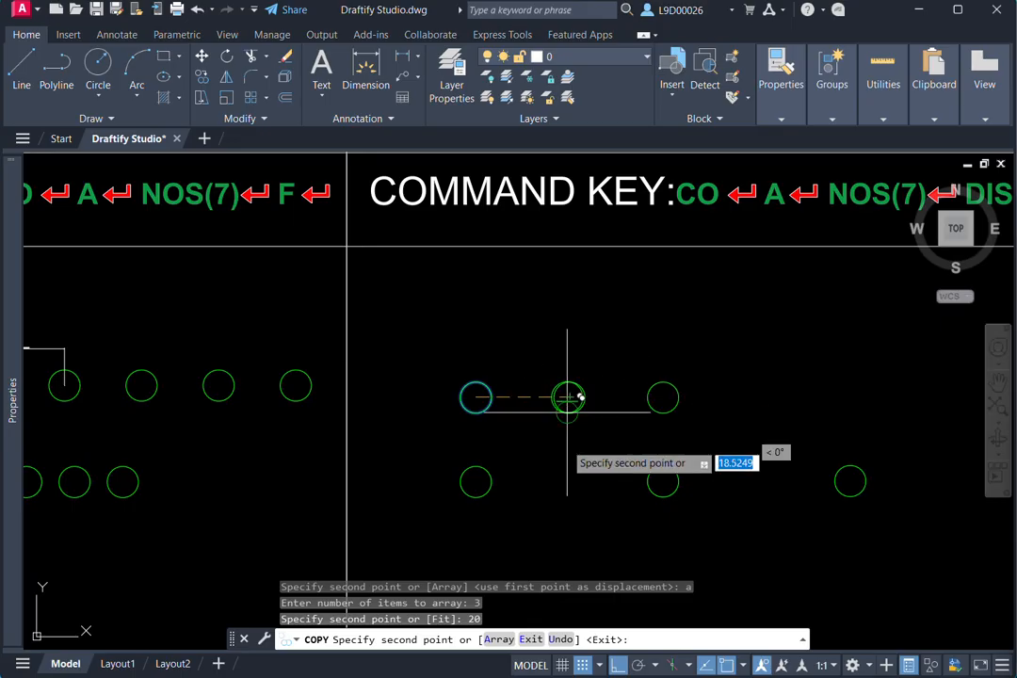
key("Escape")
- Add an aligned dimension between the centres of the first and second circles of the three-item array
scroll(569, 405, "down", 2)
scroll(573, 412, "down", 2)
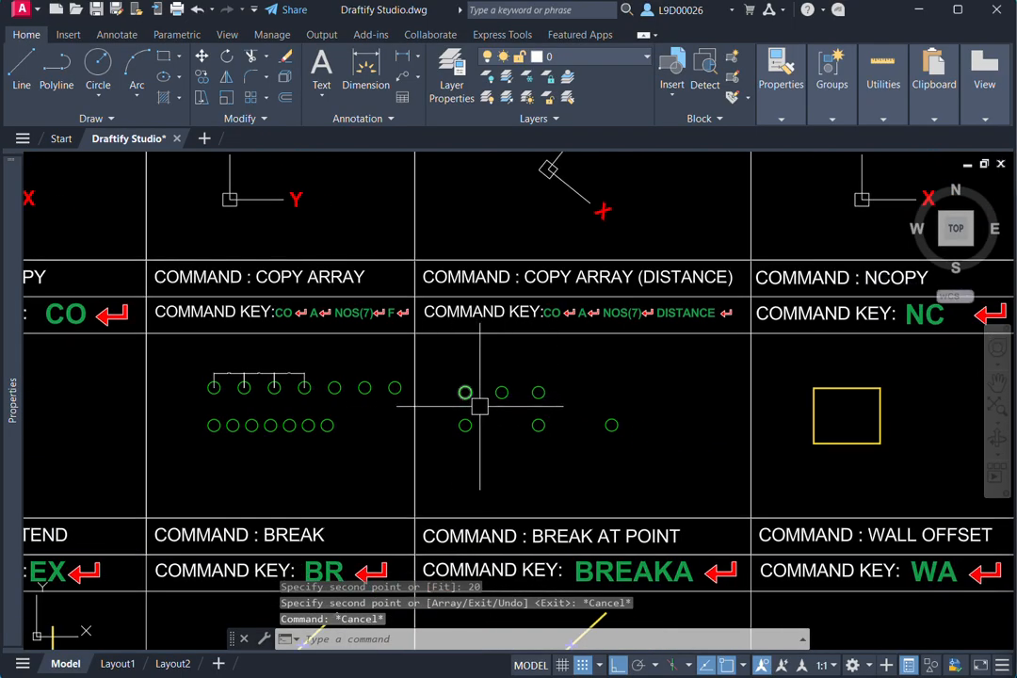
type("dal")
key("Return")
scroll(471, 415, "up", 4)
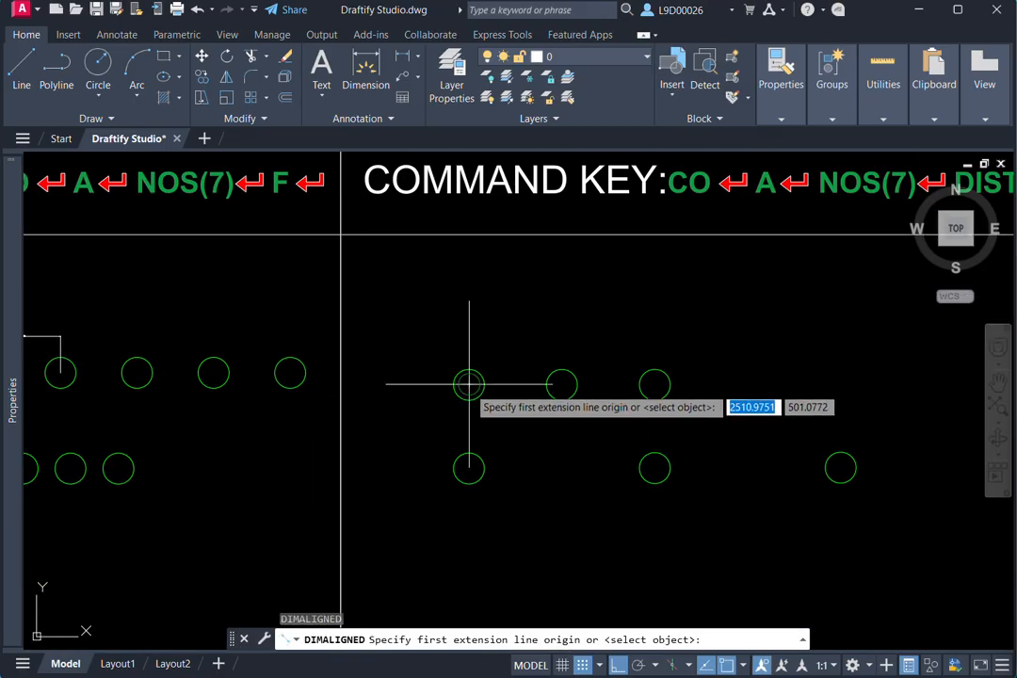
left_click(469, 384)
left_click(562, 383)
scroll(527, 372, "up", 4)
left_click(513, 367)
scroll(509, 364, "up", 3)
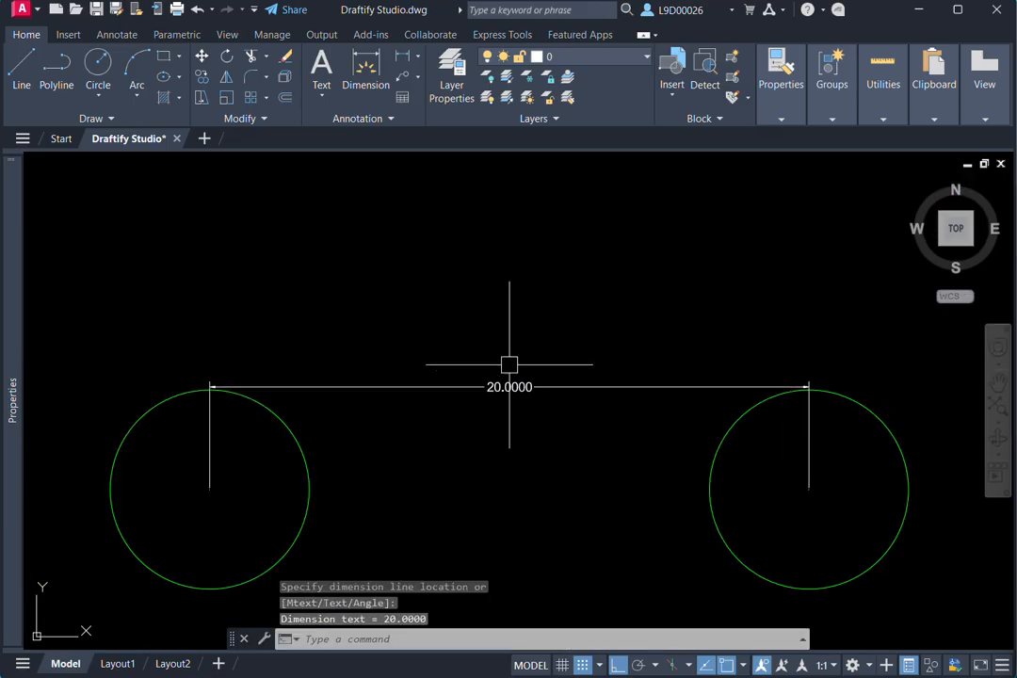
- Add another aligned dimension between the centres of the second and third arrayed circles
scroll(552, 415, "down", 3)
key("Return")
left_click(481, 425)
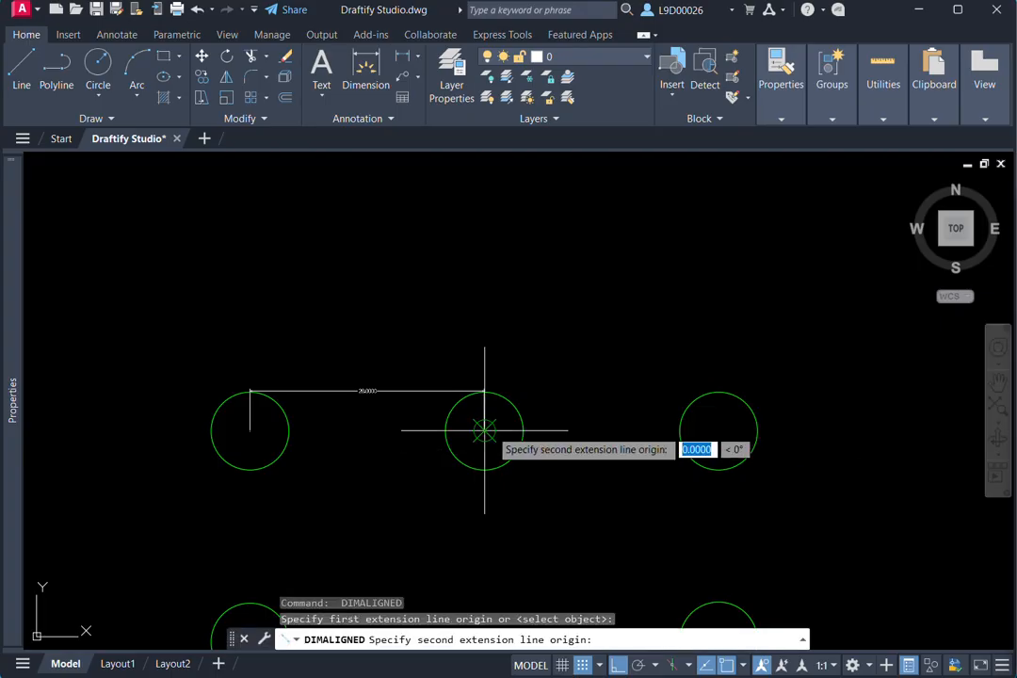
scroll(484, 430, "up", 2)
left_click(851, 431)
left_click(669, 359)
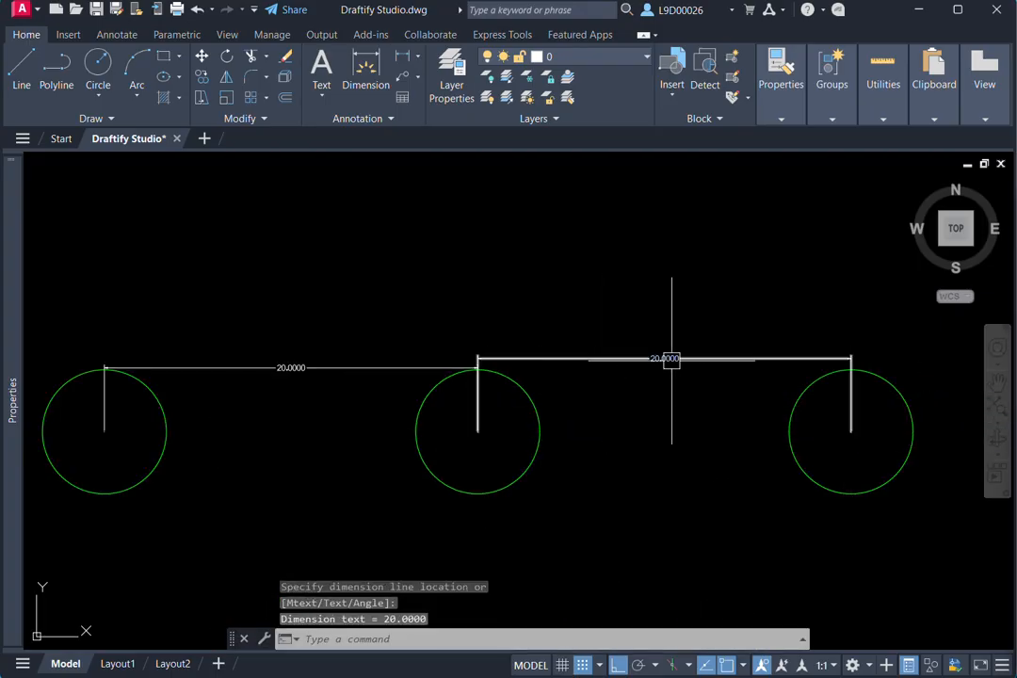
- Erase the two spacing dimensions and the two arrayed circles, keeping the first circle of the upper row
scroll(603, 386, "down", 3)
middle_click_drag(604, 386, 574, 379)
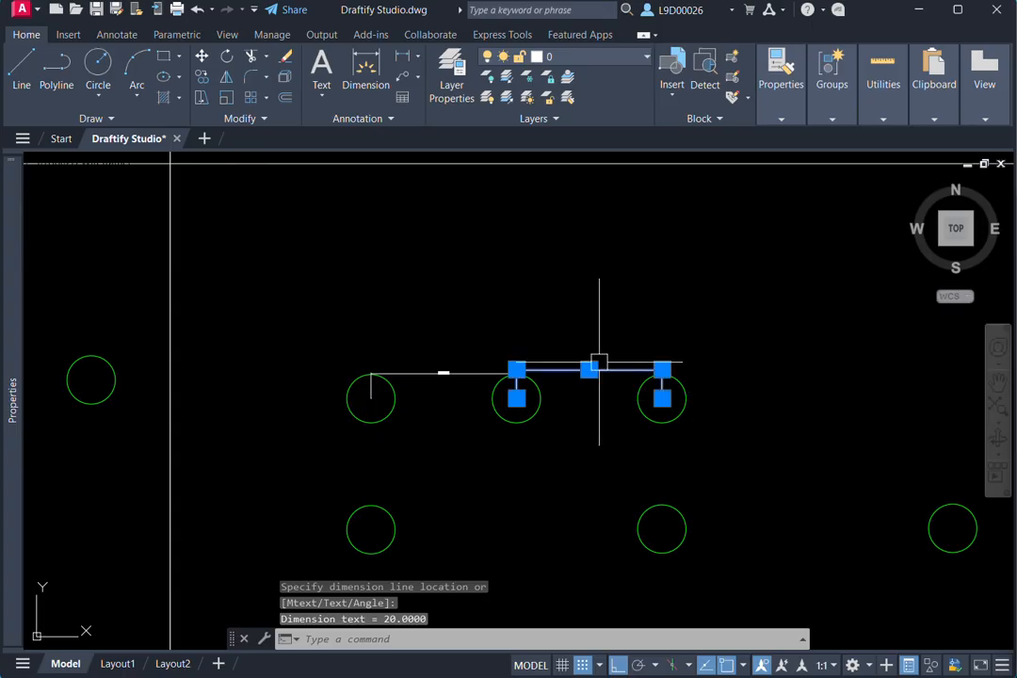
left_click(472, 373)
type("E")
key("Return")
left_click(737, 350)
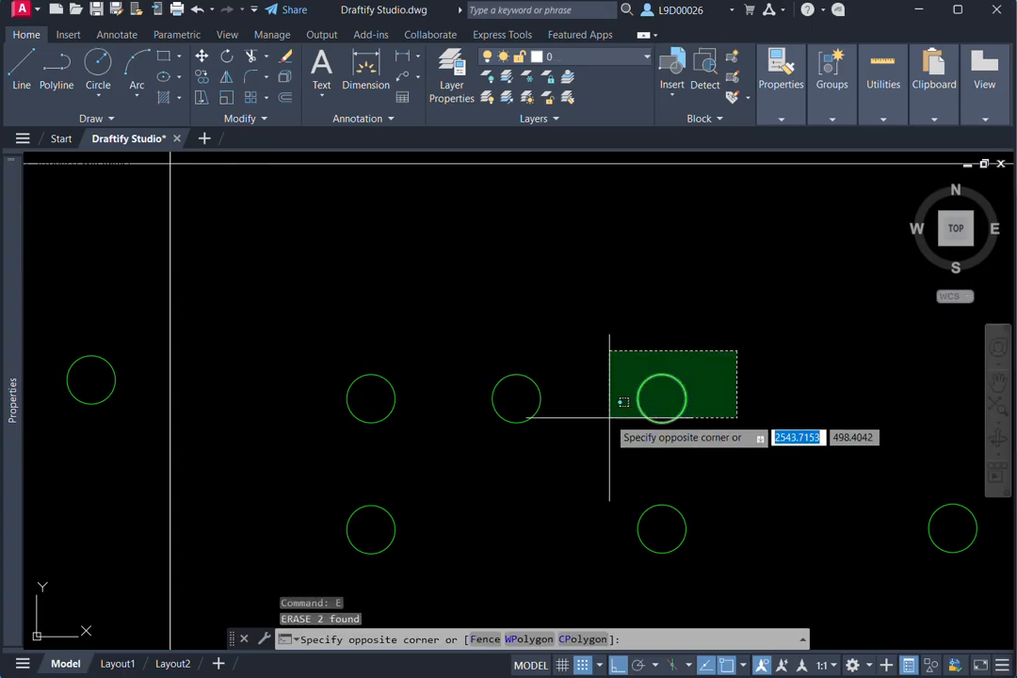
left_click(524, 446)
key("Delete")
- Start copying the remaining upper circle from its centre as an array of 10 items
middle_click_drag(542, 443, 563, 364)
left_click(487, 286)
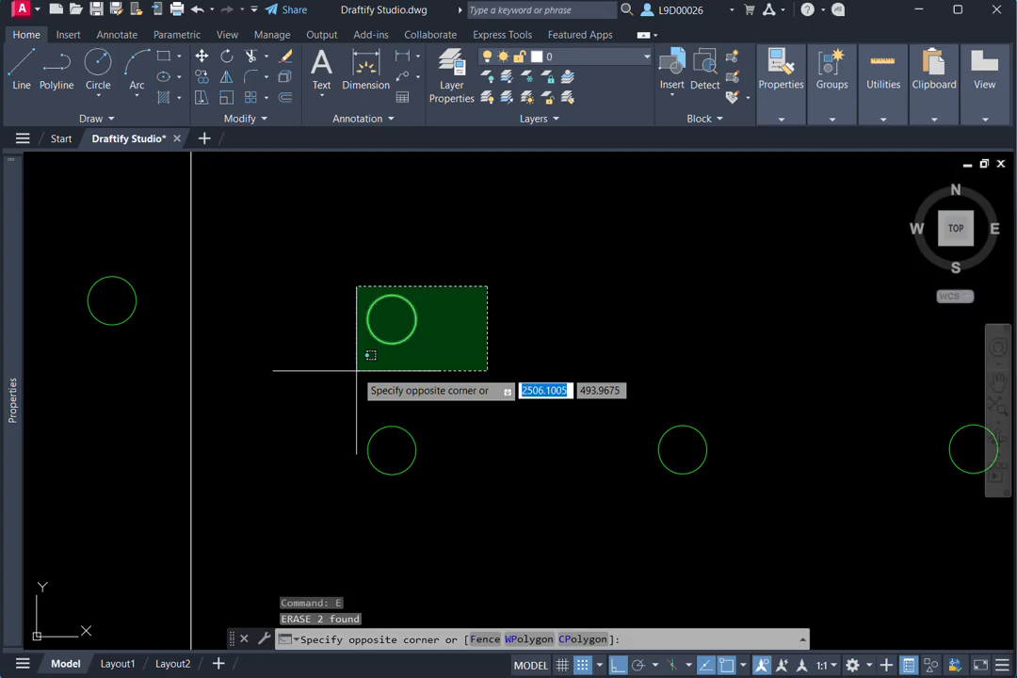
left_click(357, 370)
type("co")
key("Return")
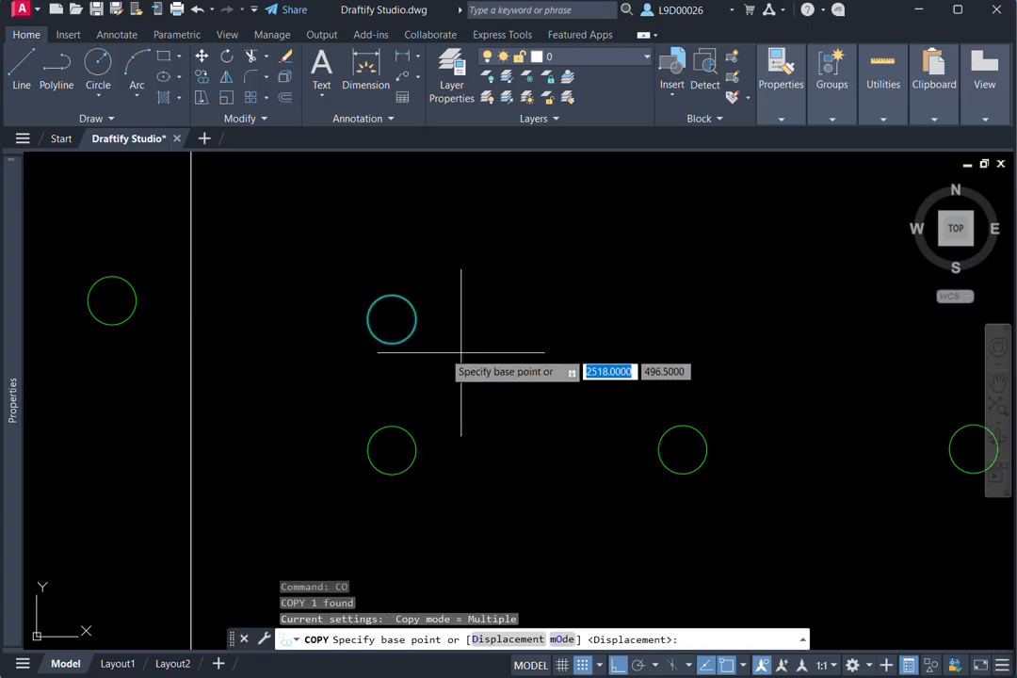
left_click(391, 320)
scroll(533, 304, "down", 2)
middle_click_drag(538, 313, 535, 356)
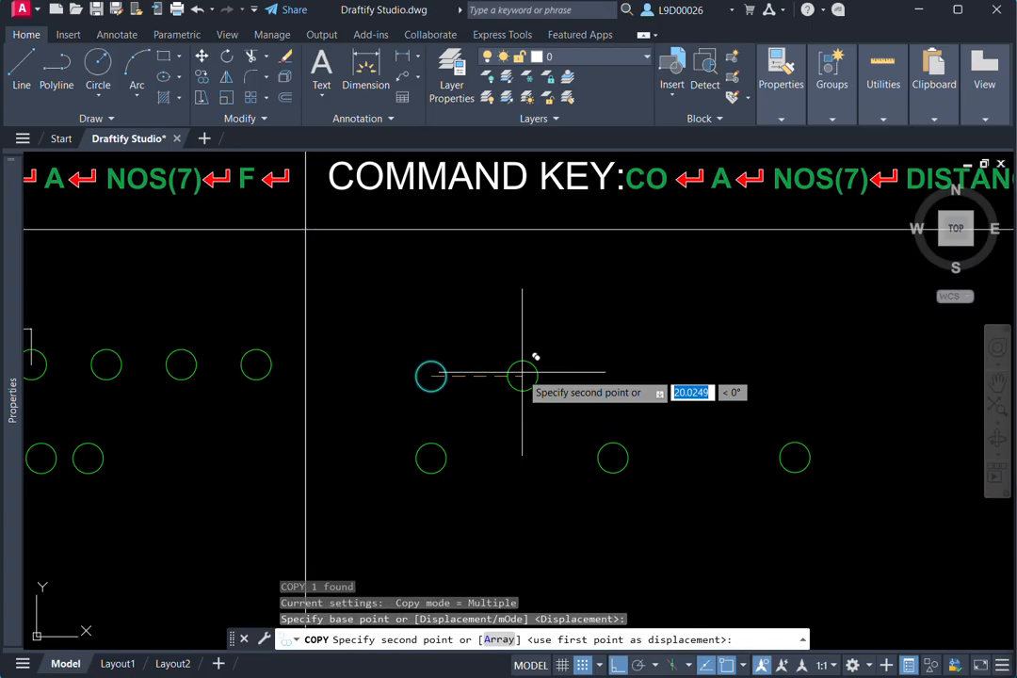
key("Return")
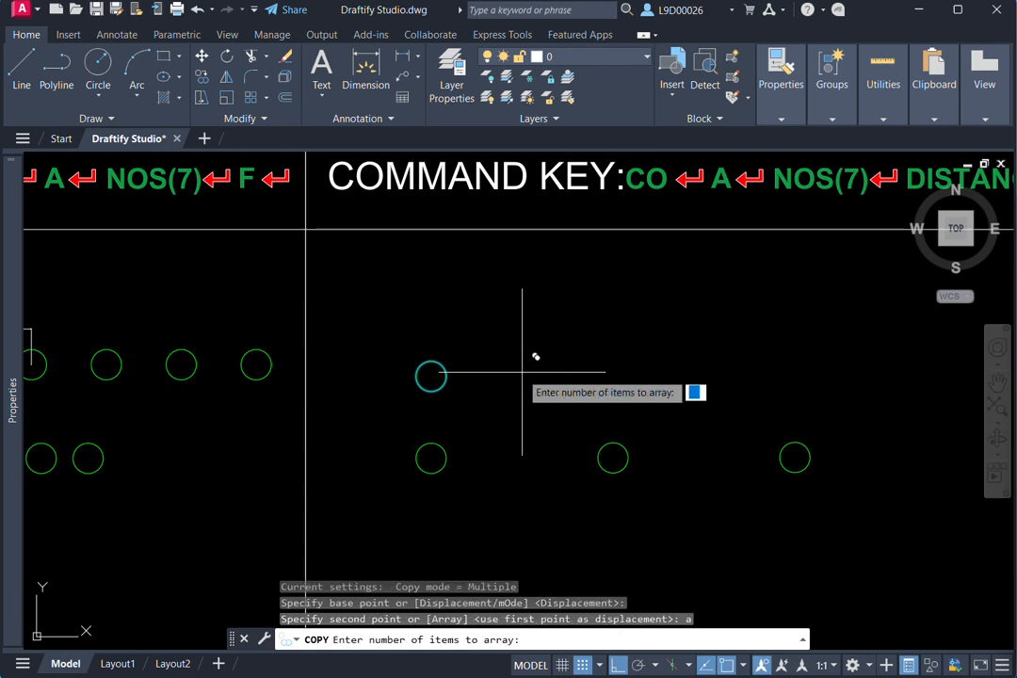
middle_click_drag(540, 373, 459, 398)
scroll(460, 398, "down", 2)
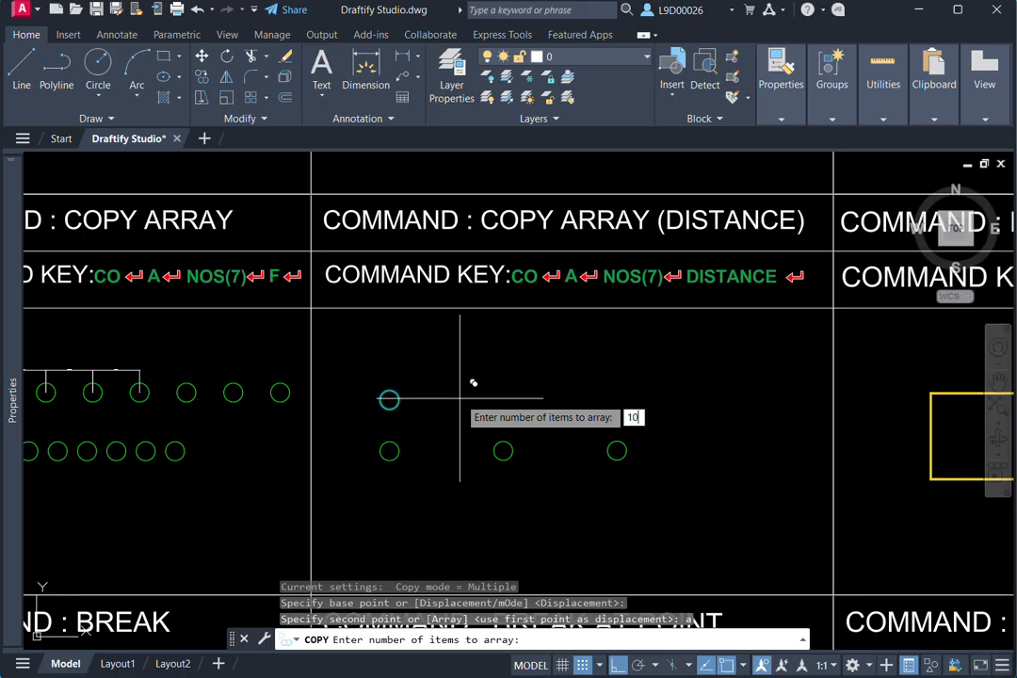
key("Return")
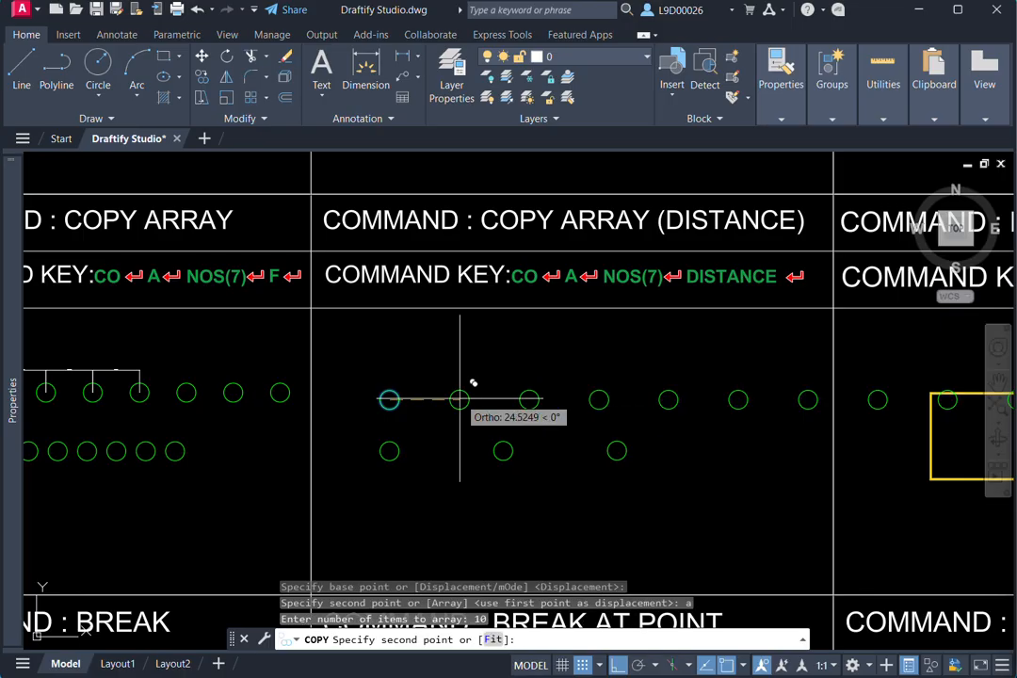
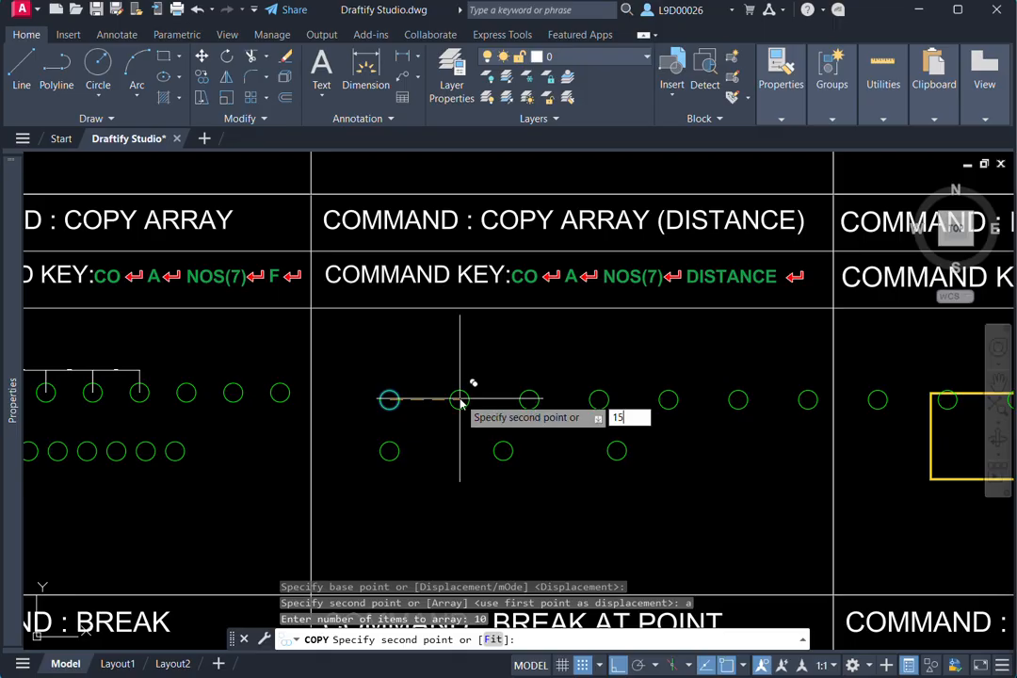
- Set the spacing of the 10-item circle array to 15 units and finish the copy
key("Return")
key("Escape")
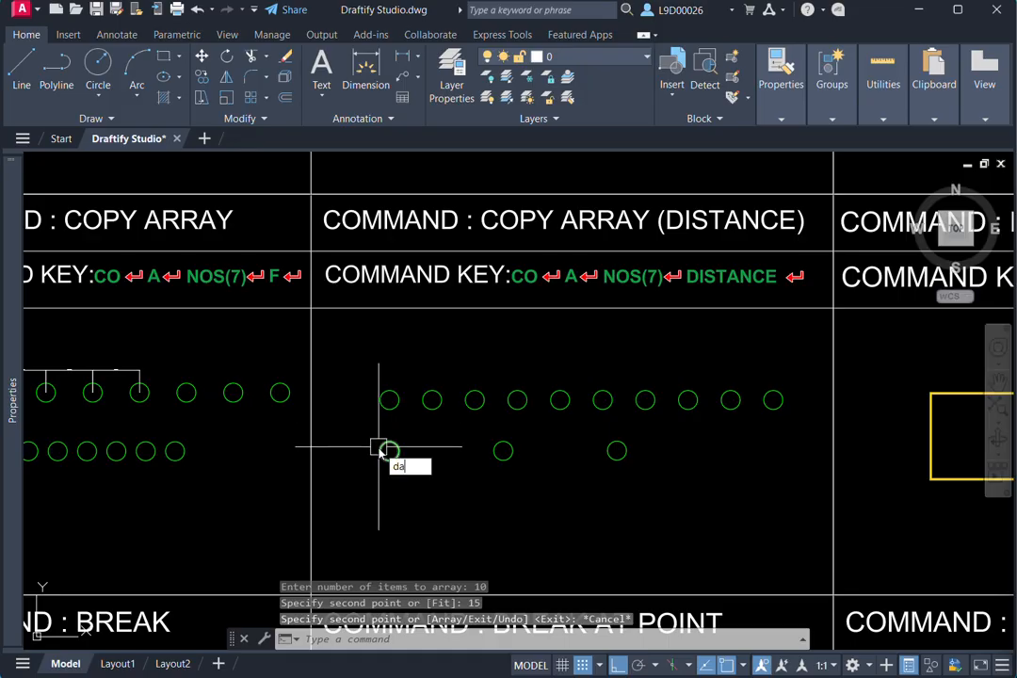
- Add an aligned dimension between the centres of the first two circles in the 10-item array
key("Return")
scroll(378, 447, "up", 4)
left_click(429, 356)
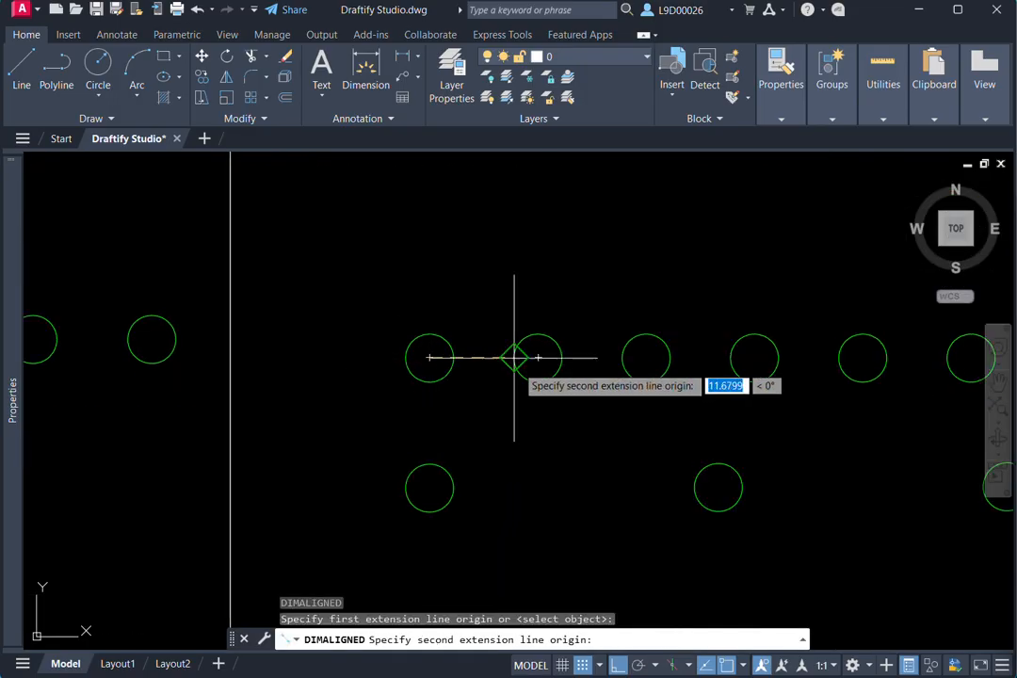
left_click(537, 357)
scroll(518, 310, "up", 3)
scroll(504, 414, "down", 4)
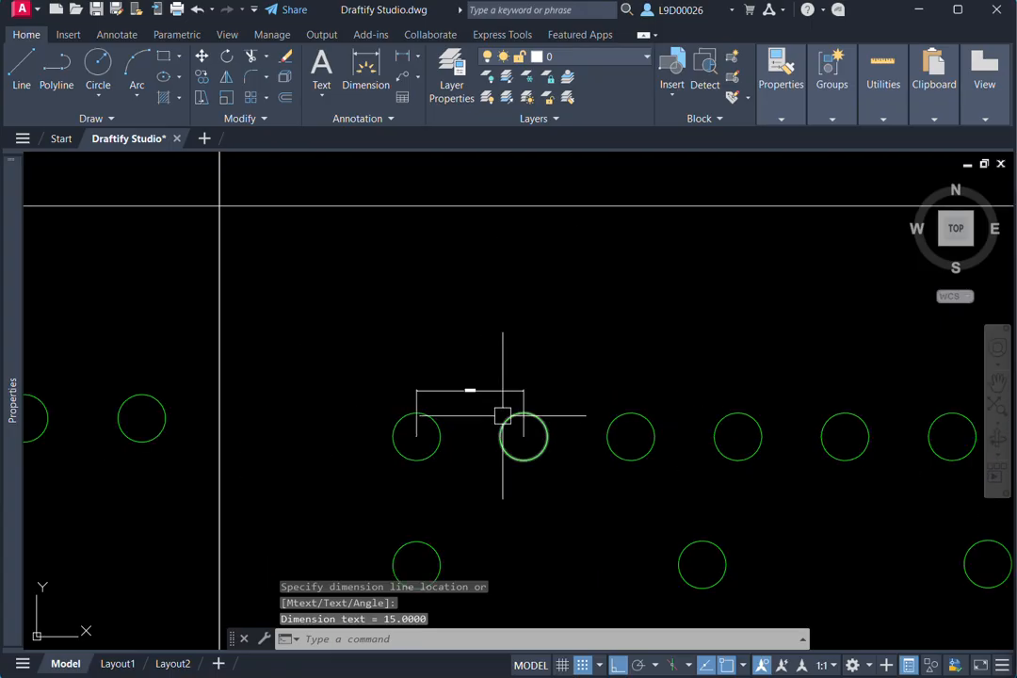
scroll(663, 400, "down", 3)
scroll(652, 363, "down", 1)
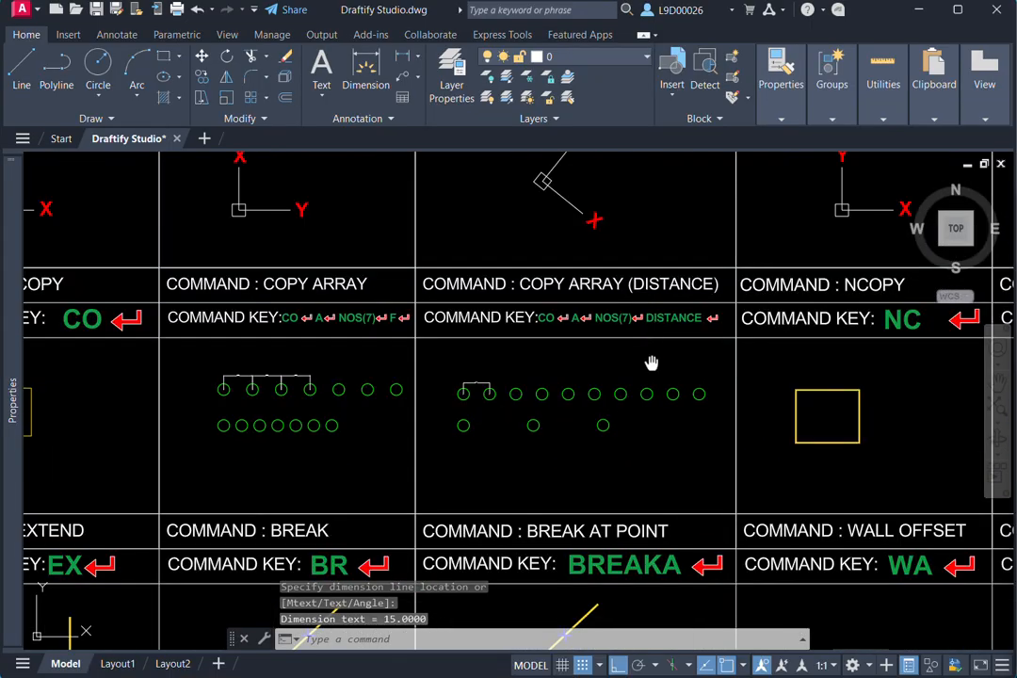
middle_click_drag(661, 404, 590, 379)
scroll(621, 381, "up", 3)
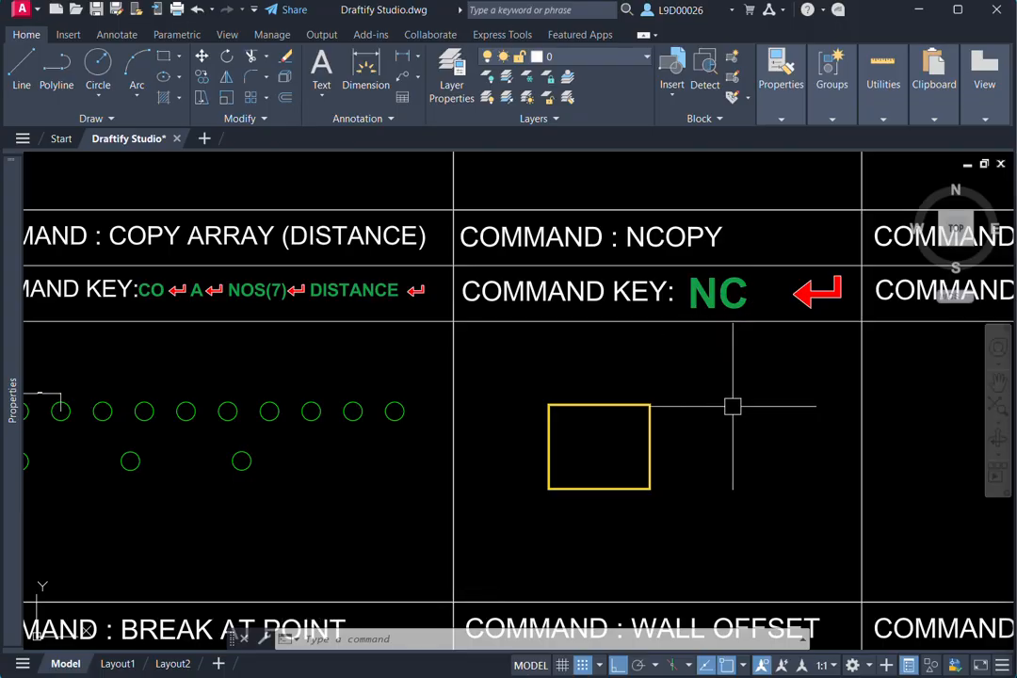
left_click(687, 406)
left_click(546, 491)
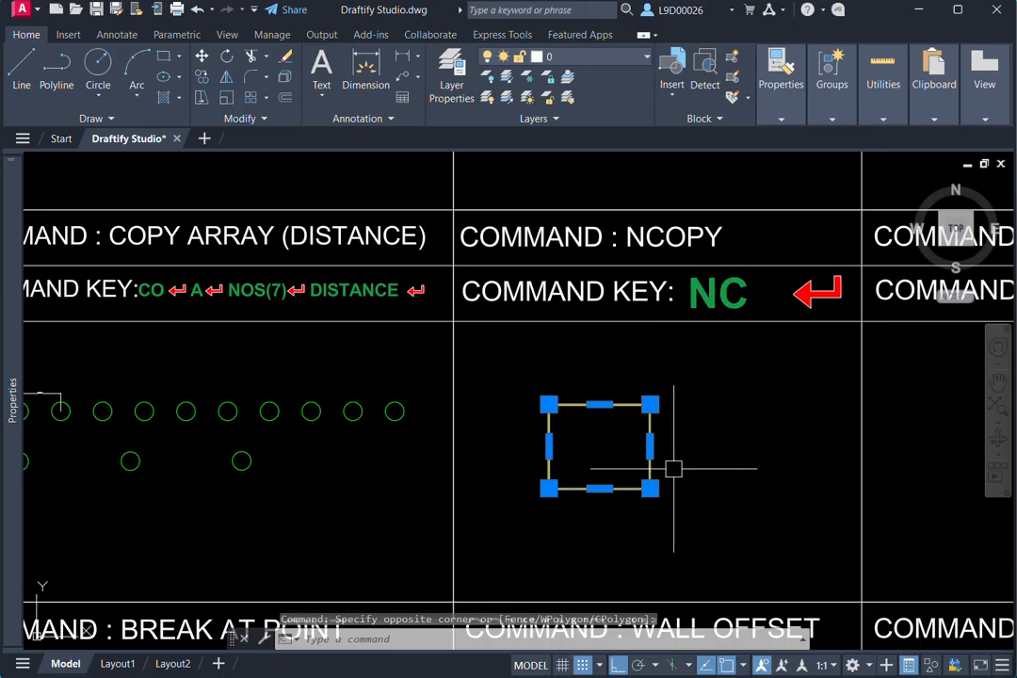
key("Escape")
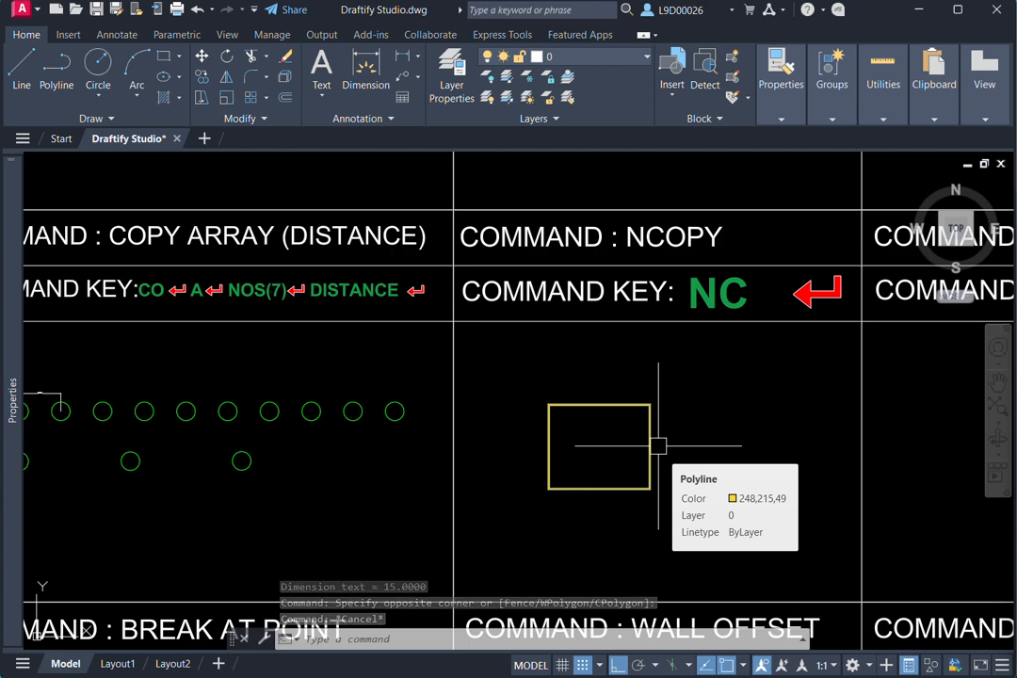
- Copy the yellow square in the NCOPY cell with NCOPY, from its lower-left corner about 70 units horizontally to the right
type("NCOPY")
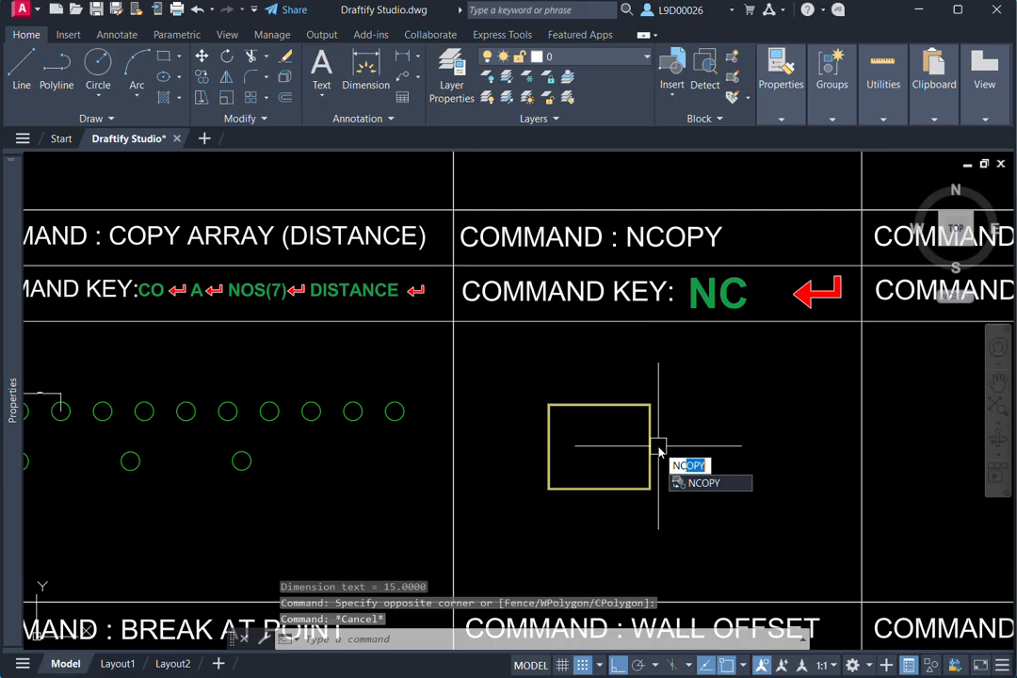
key("Return")
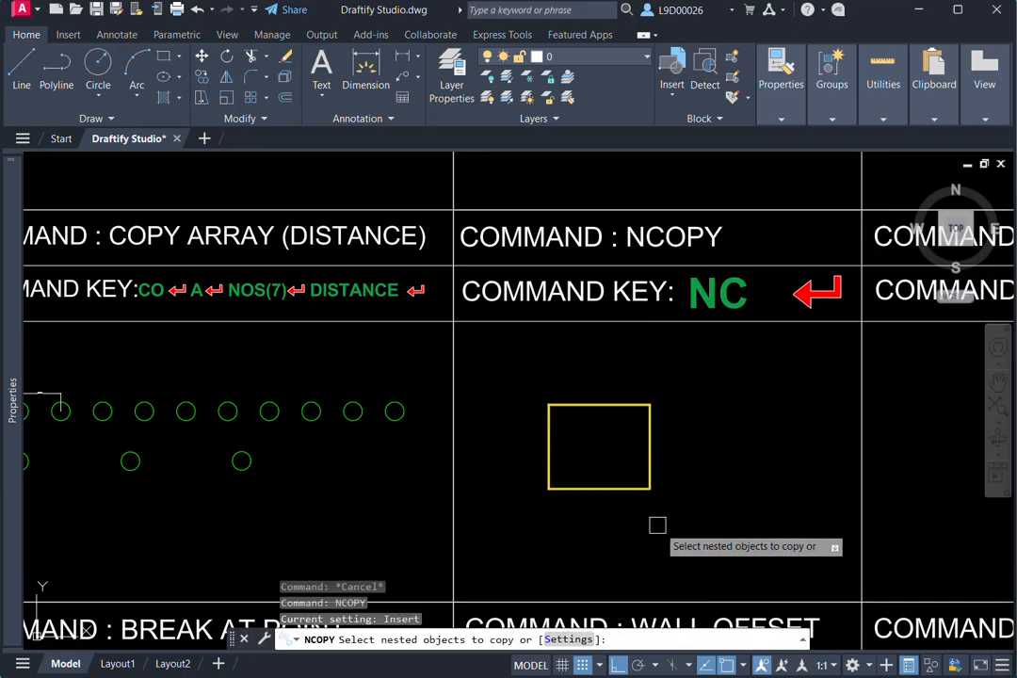
left_click(606, 406)
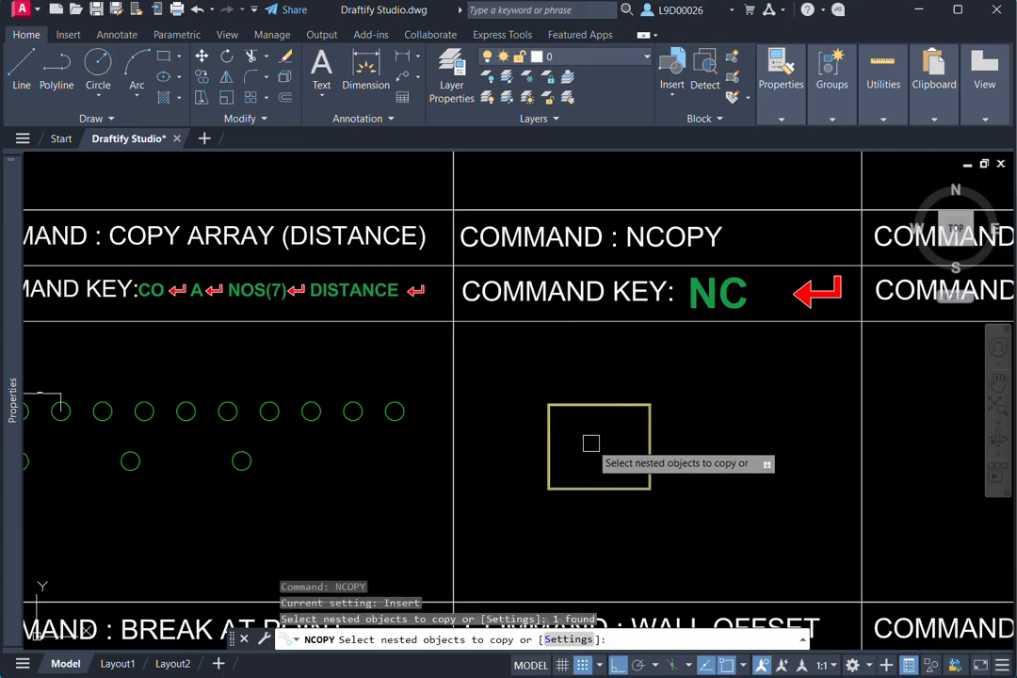
key("Return")
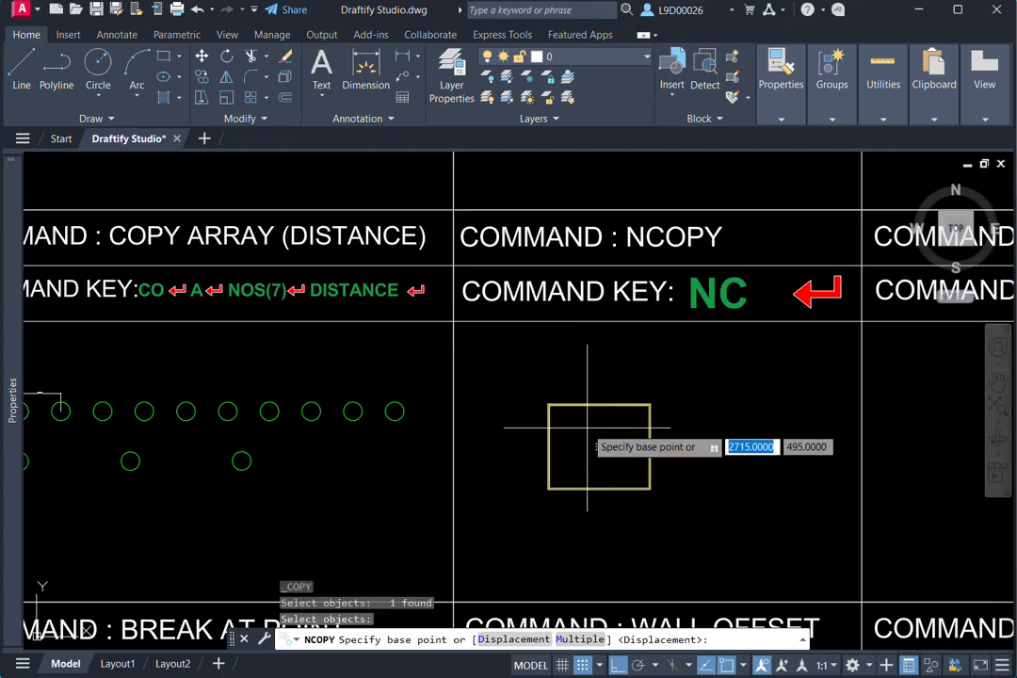
left_click(548, 488)
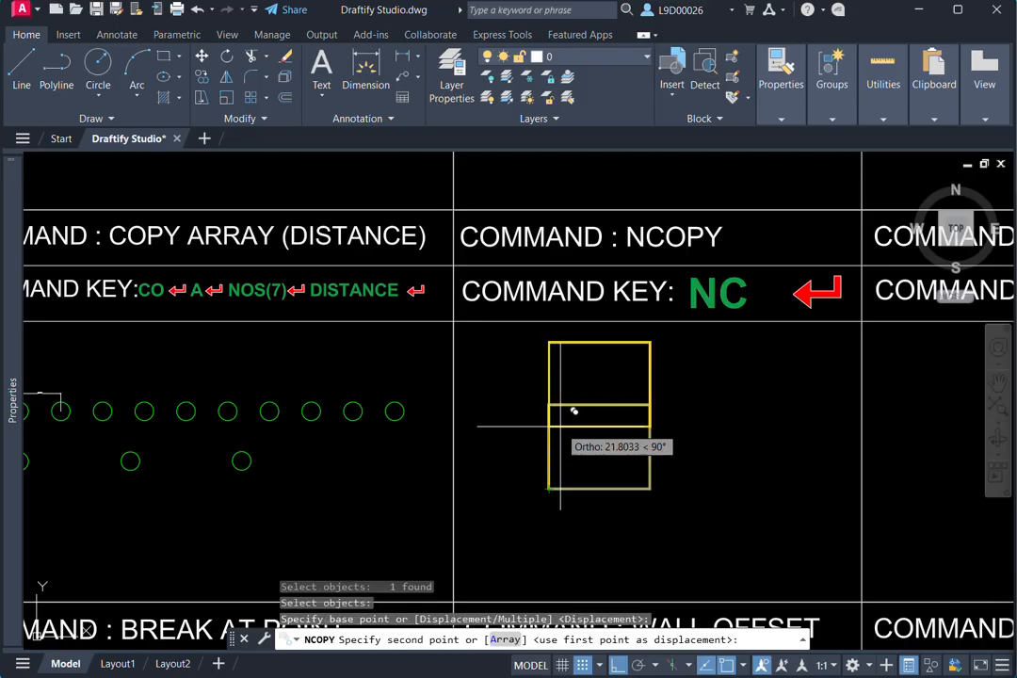
left_click(738, 509)
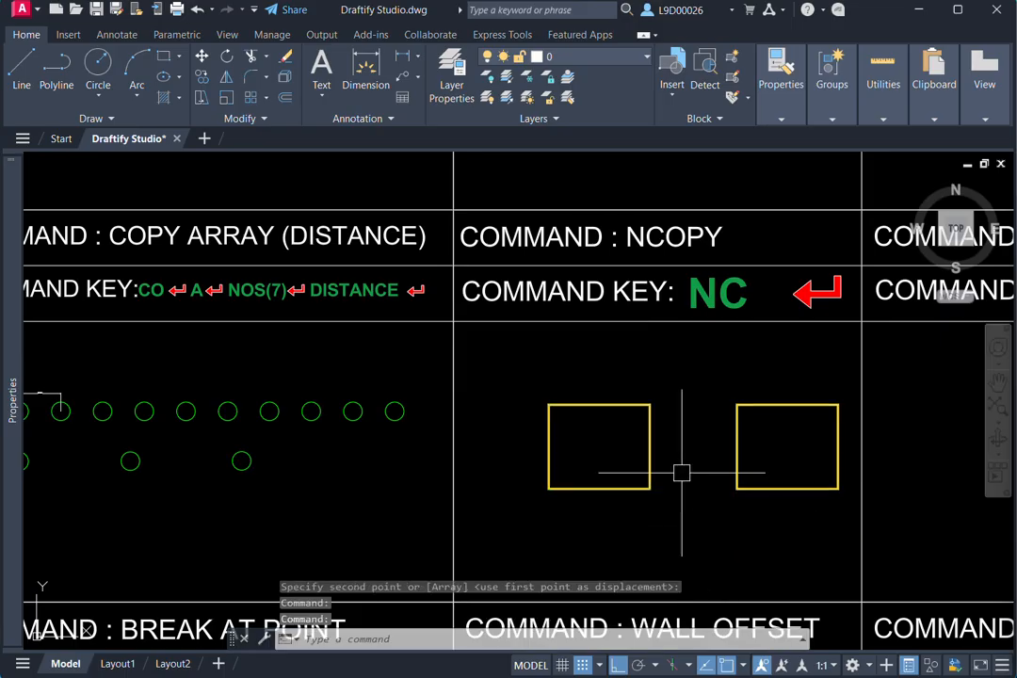
key("Escape")
left_click(675, 416)
left_click(586, 520)
middle_click_drag(765, 517, 692, 493)
key("Escape")
left_click(711, 501)
left_click(690, 431)
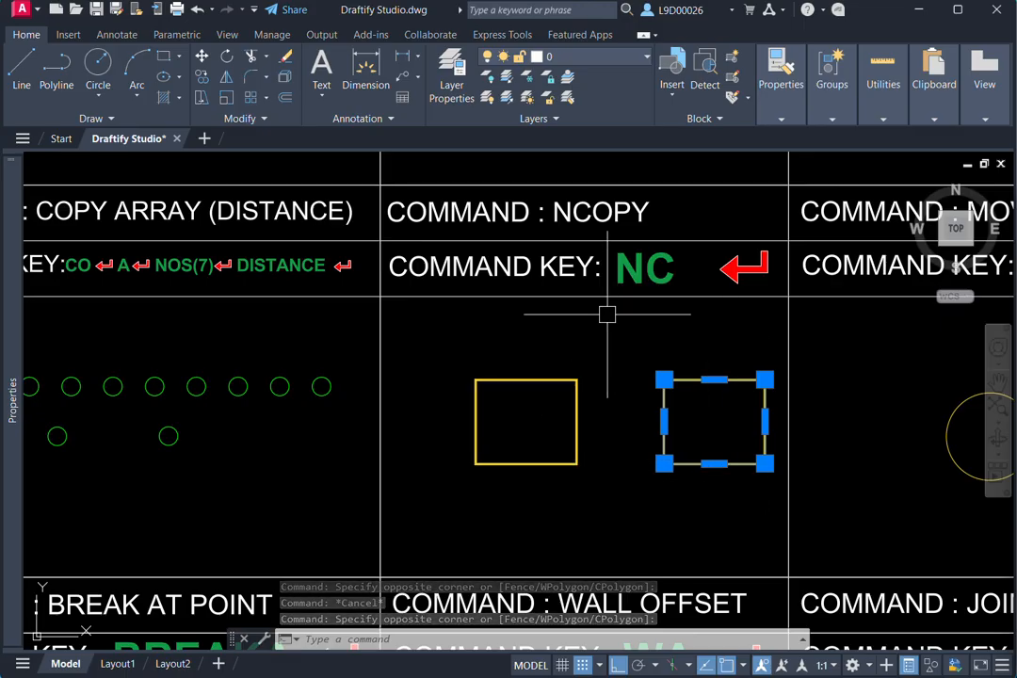
scroll(624, 339, "down", 4)
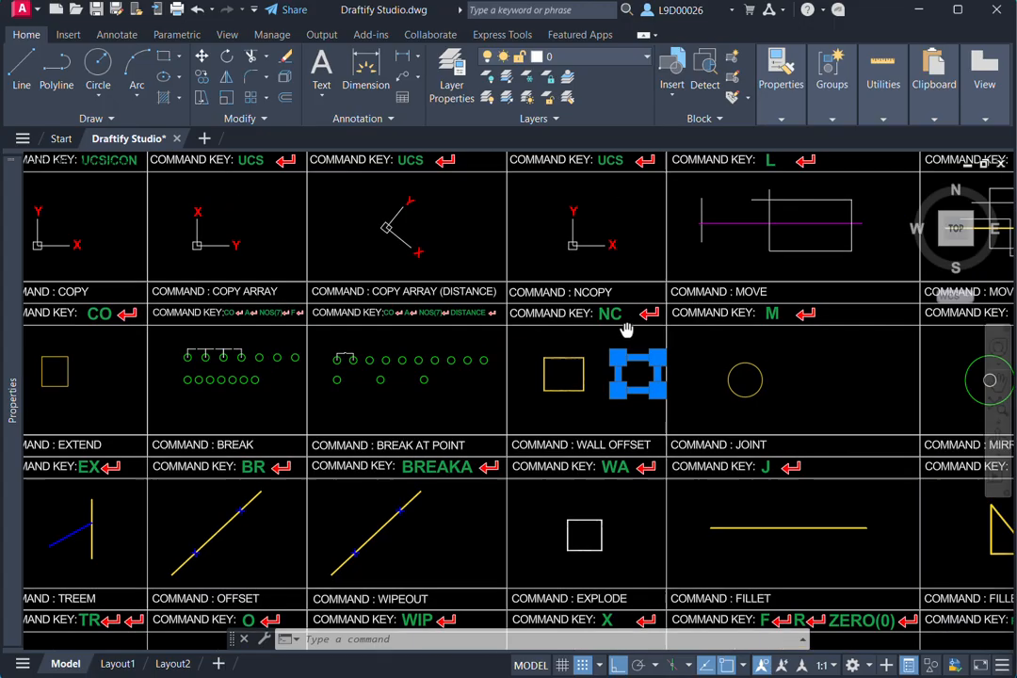
scroll(649, 273, "up", 2)
key("Escape")
- Move the yellow circle in the MOVE cell a short distance horizontally to the right
left_click(702, 373)
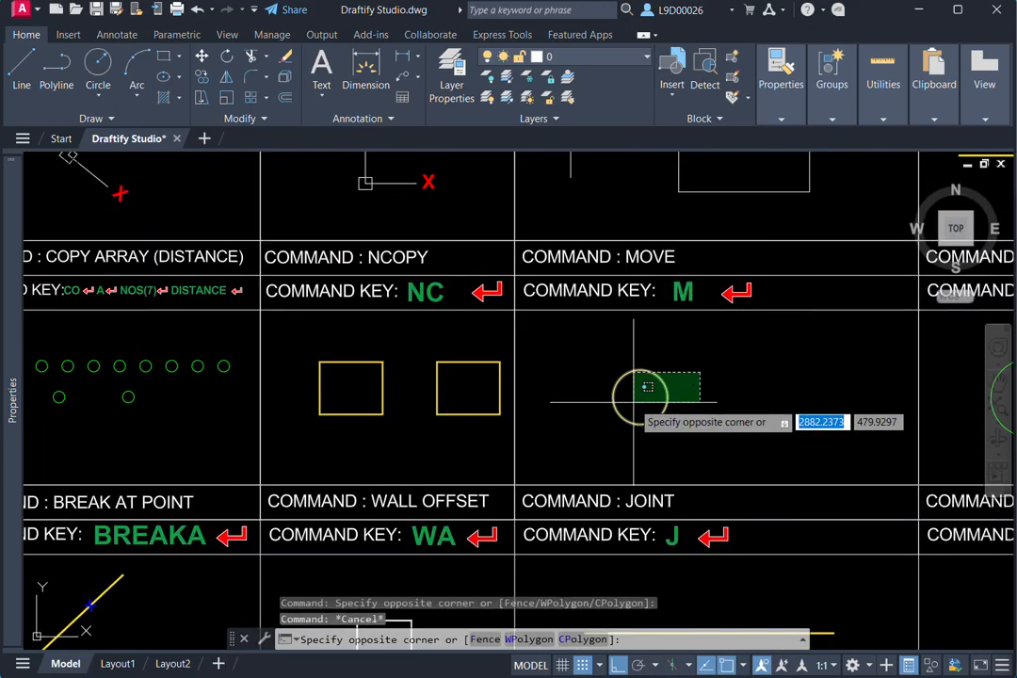
left_click(610, 408)
type("m")
key("Return")
middle_click_drag(740, 411, 671, 432)
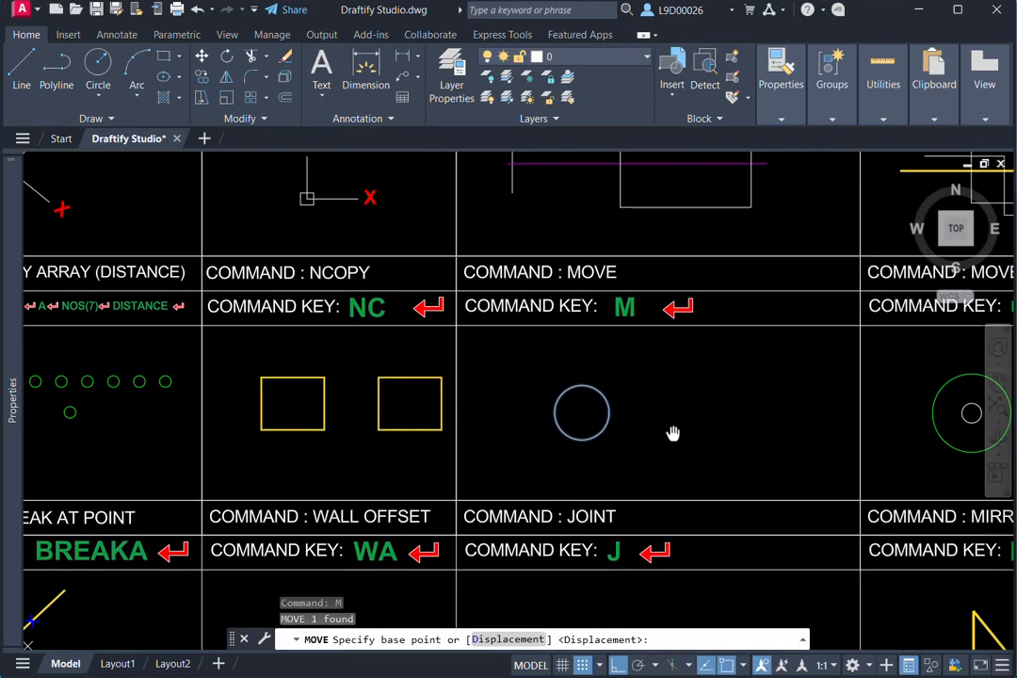
left_click(572, 416)
left_click(650, 388)
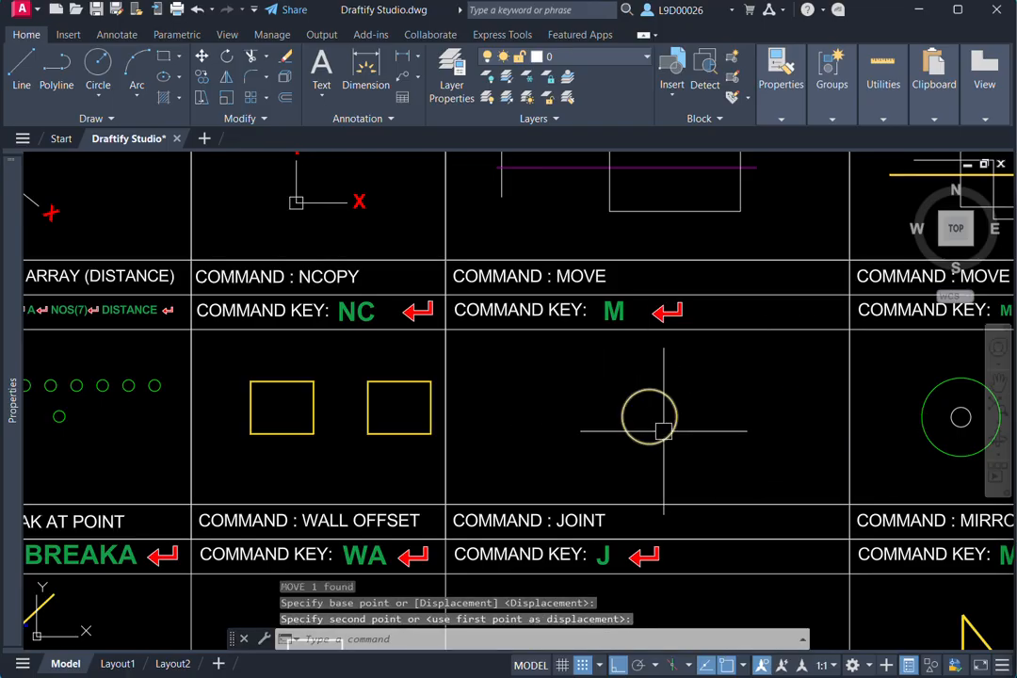
- Move the yellow circle in the MOVE cell straight up a short distance
left_click(692, 429)
left_click(675, 418)
type("m")
key("Return")
left_click(711, 423)
left_click(706, 381)
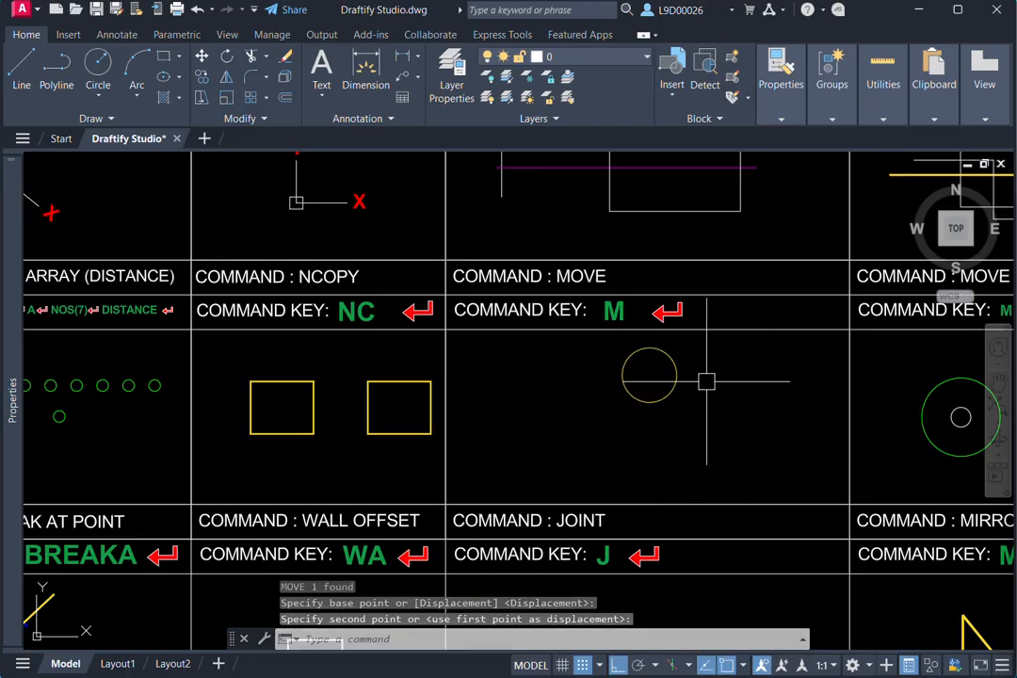
- Move the yellow circle straight down, back near the middle of the MOVE cell
left_click(699, 361)
left_click(624, 402)
key("Return")
left_click(765, 380)
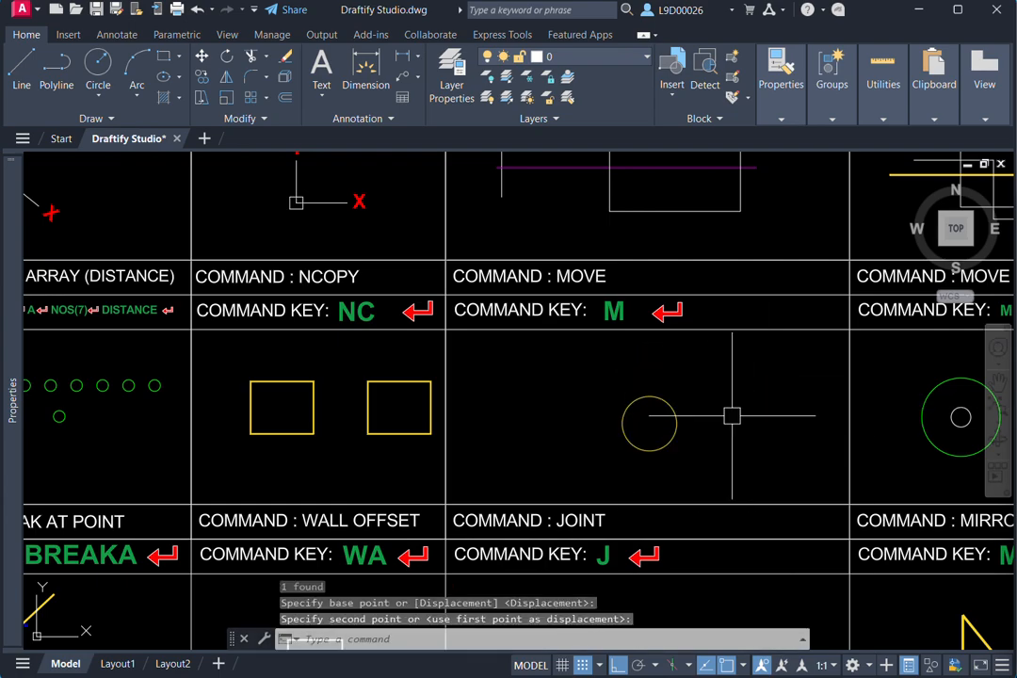
middle_click_drag(737, 416, 505, 433)
mouse_move(800, 414)
middle_mouse_down()
mouse_move(693, 428)
mouse_move(716, 393)
middle_mouse_up()
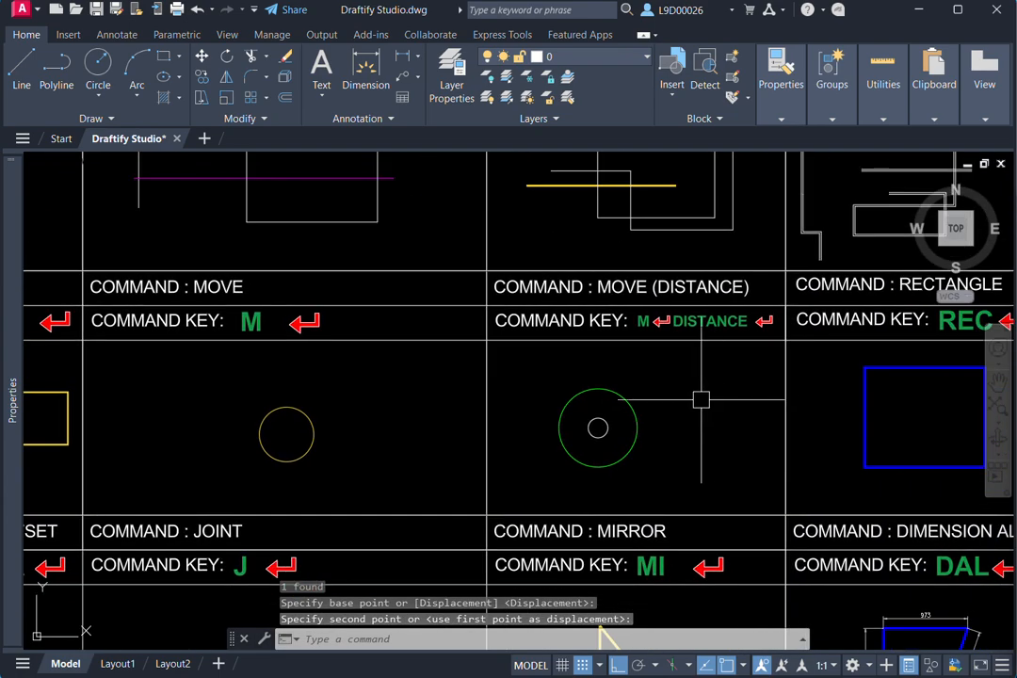
middle_click_drag(598, 388, 631, 377)
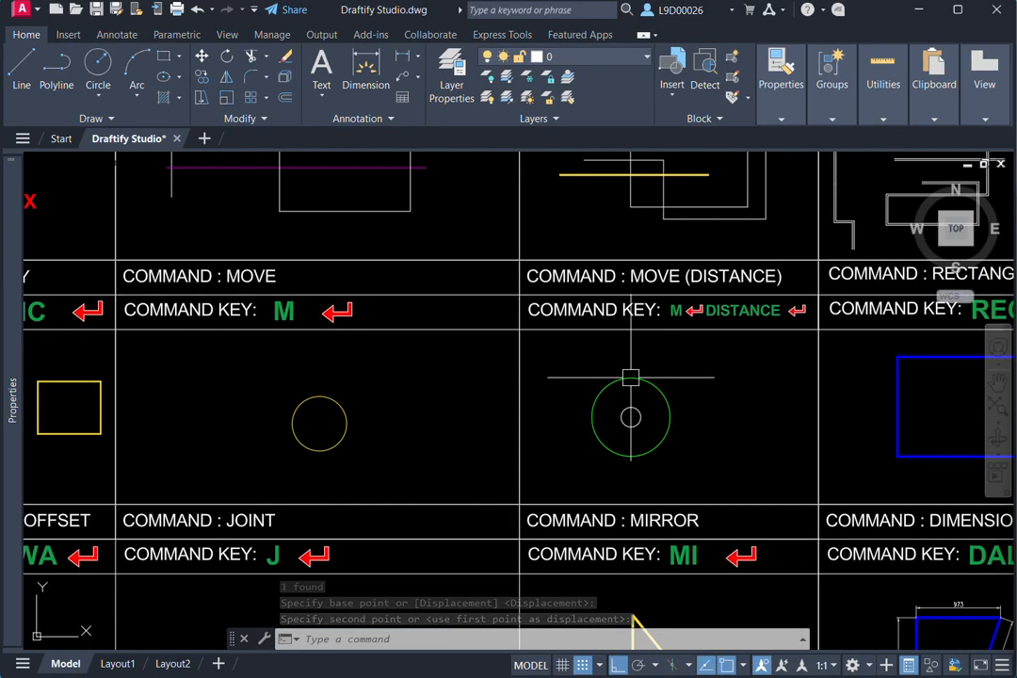
middle_click_drag(669, 426, 637, 415)
scroll(629, 415, "up", 2)
left_click(637, 399)
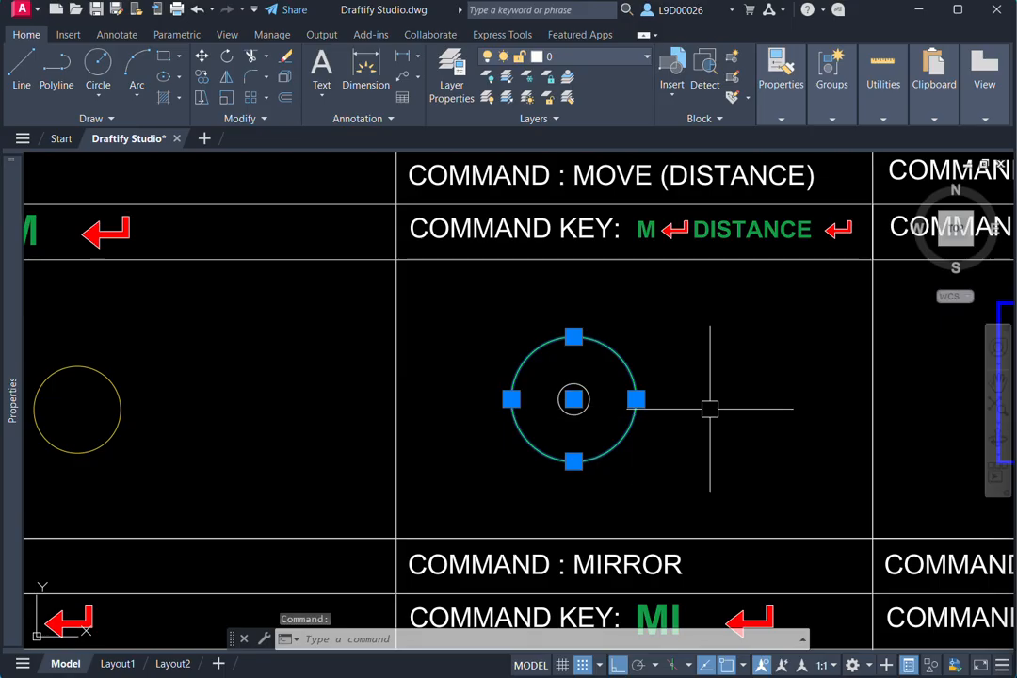
type("M")
key("Return")
left_click(573, 400)
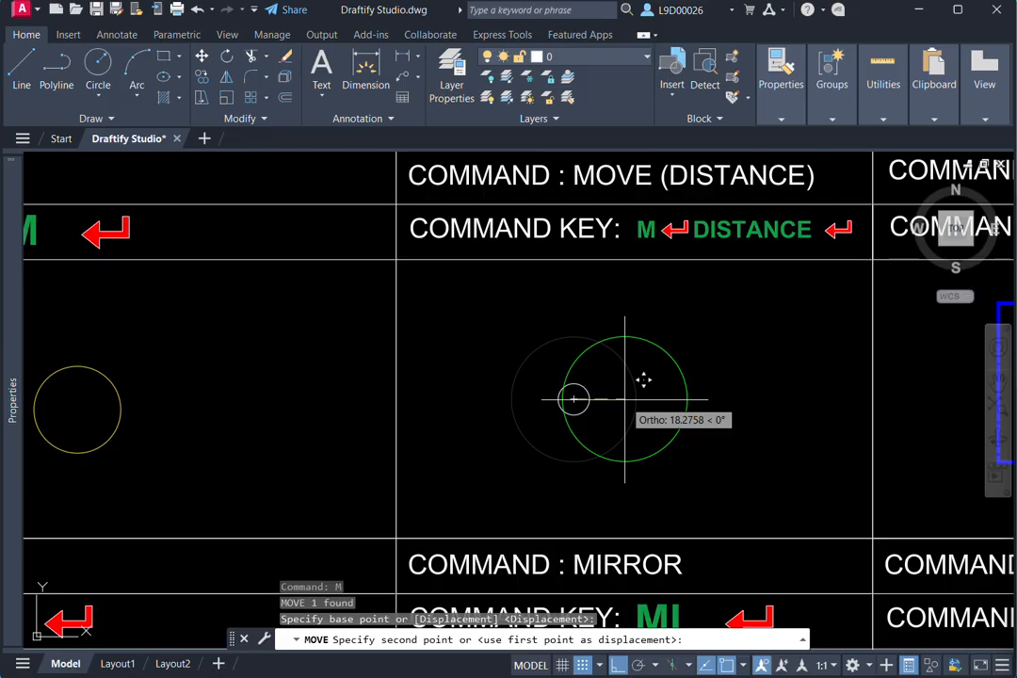
key("Escape")
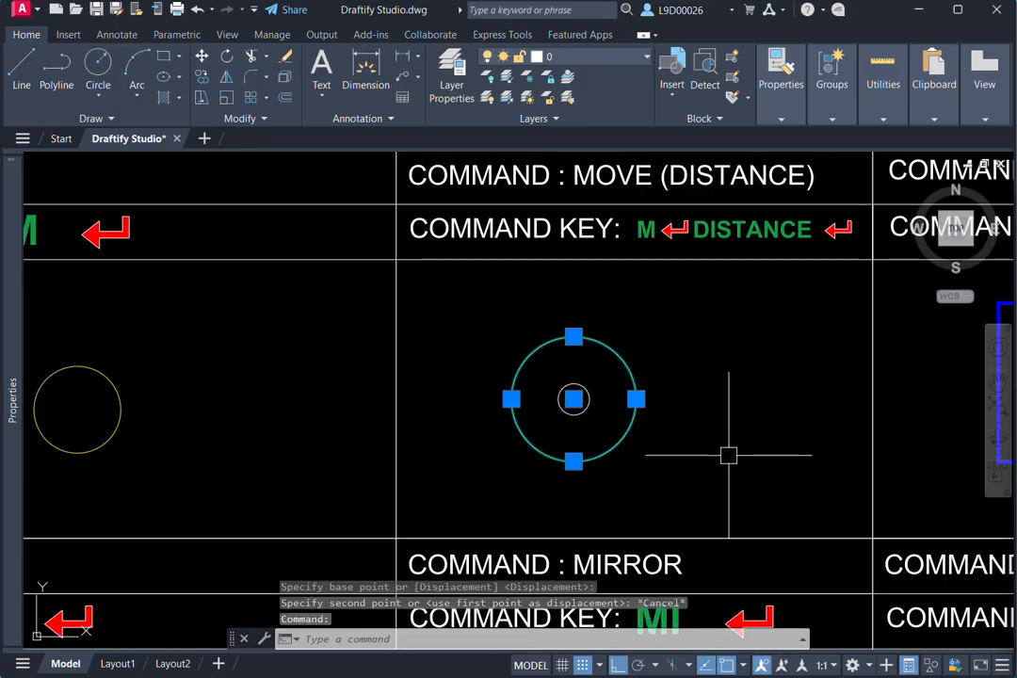
- Move the large green circle in the MOVE (DISTANCE) cell 20 units to the right from its centre
key("Return")
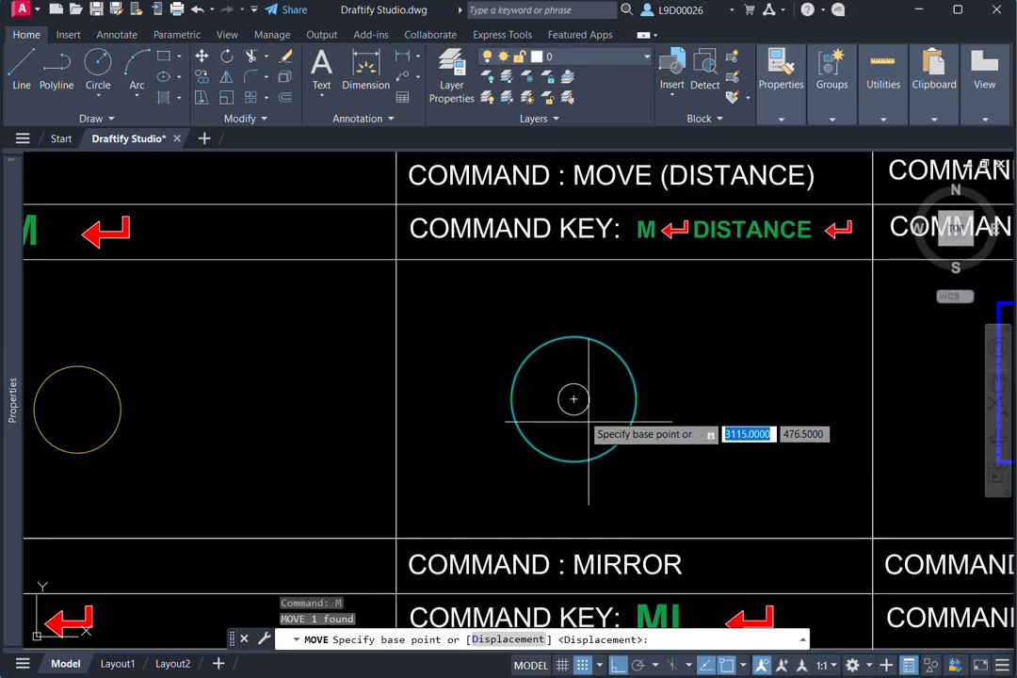
left_click(574, 399)
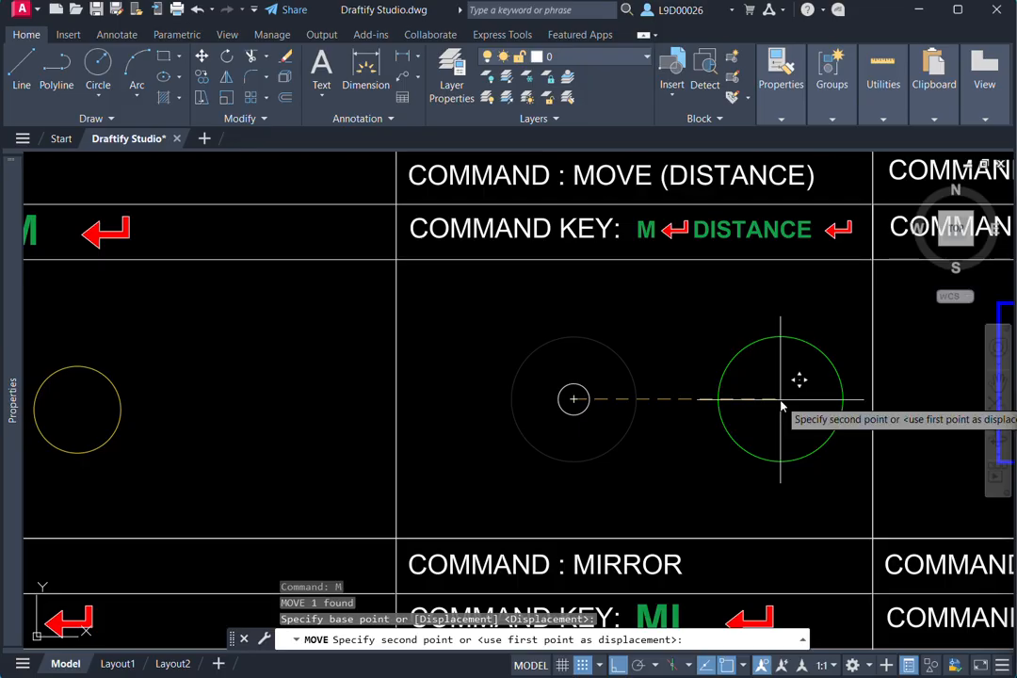
type("20")
key("Return")
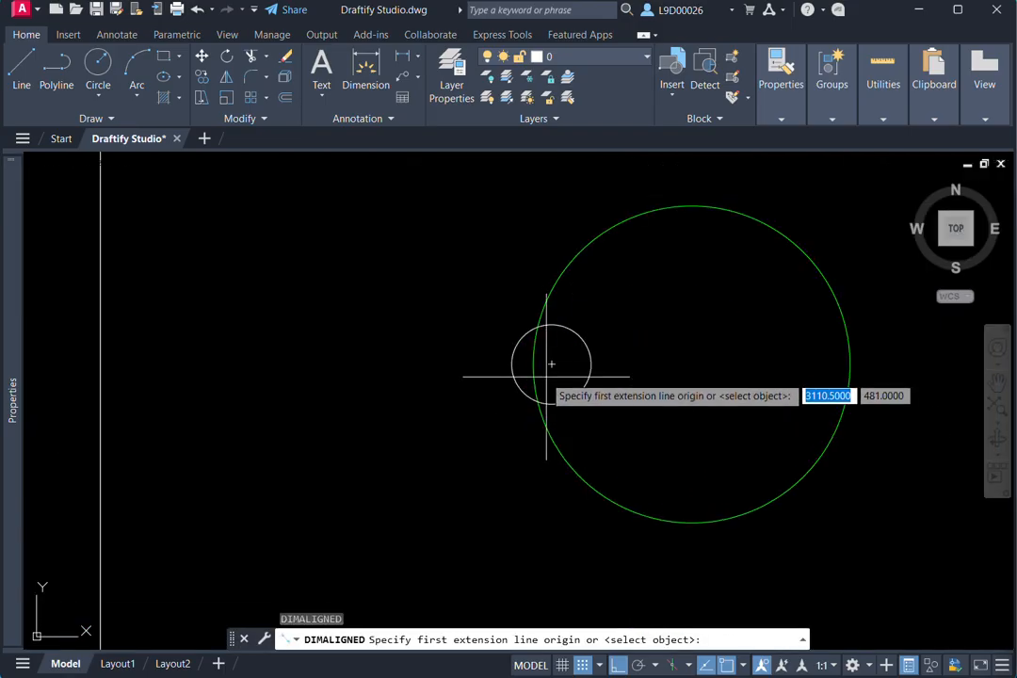
- Add an aligned dimension from the small white circle's centre to the green circle's centre
left_click(551, 363)
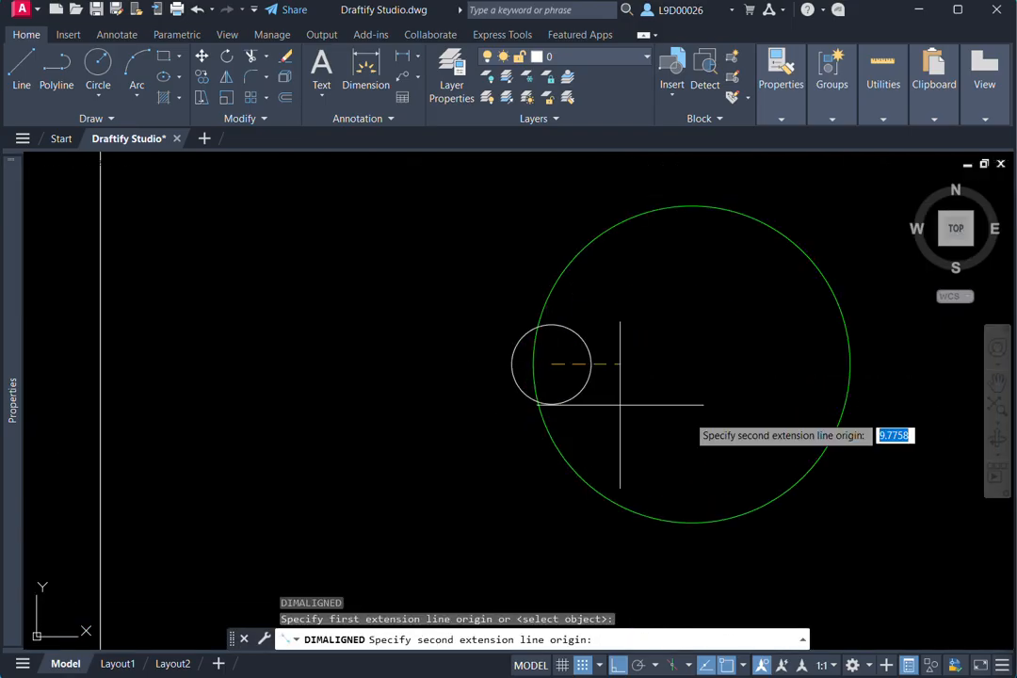
left_click(691, 363)
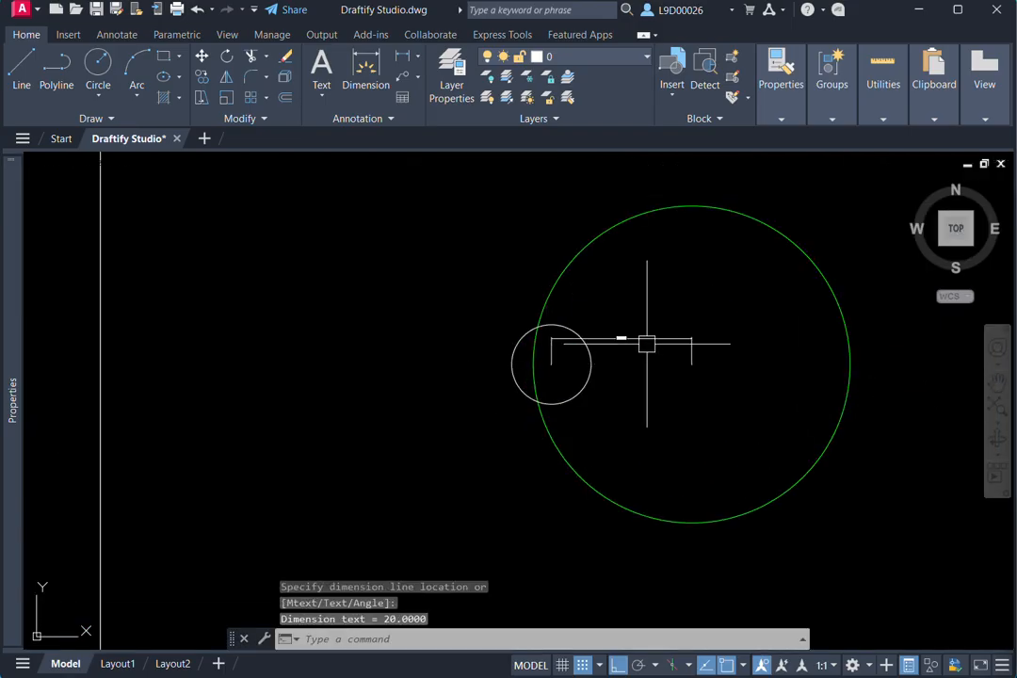
scroll(650, 341, "up", 4)
scroll(594, 361, "up", 2)
scroll(613, 370, "down", 5)
middle_click_drag(613, 370, 584, 361)
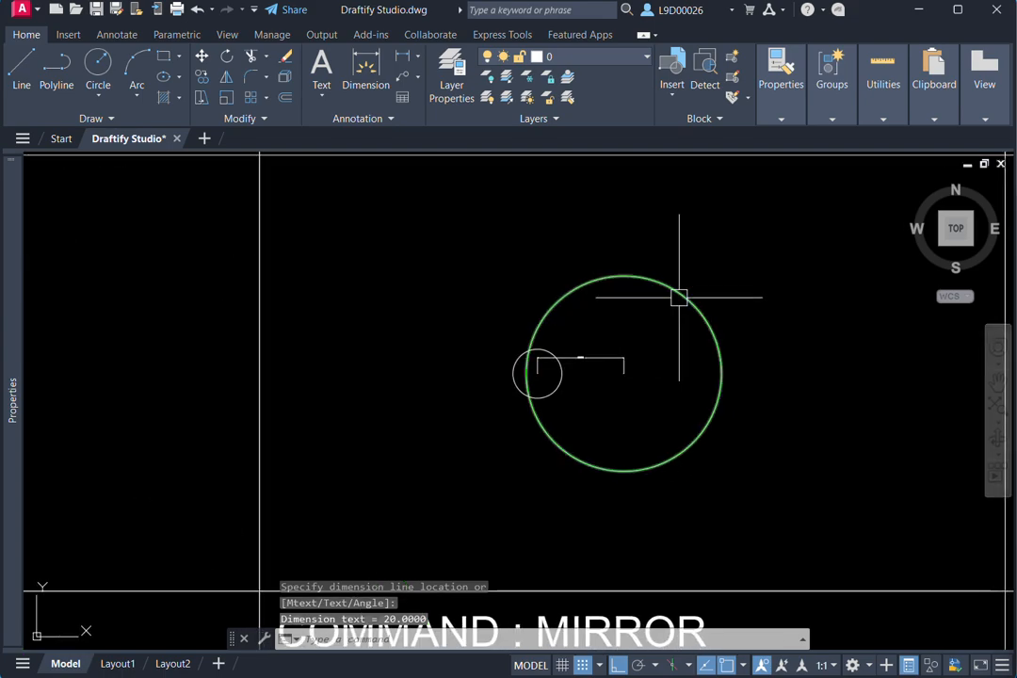
- Undo the aligned dimension and the green circle's 20-unit move
left_click(679, 298)
key("ctrl+z")
key("ctrl+z")
key("ctrl+z")
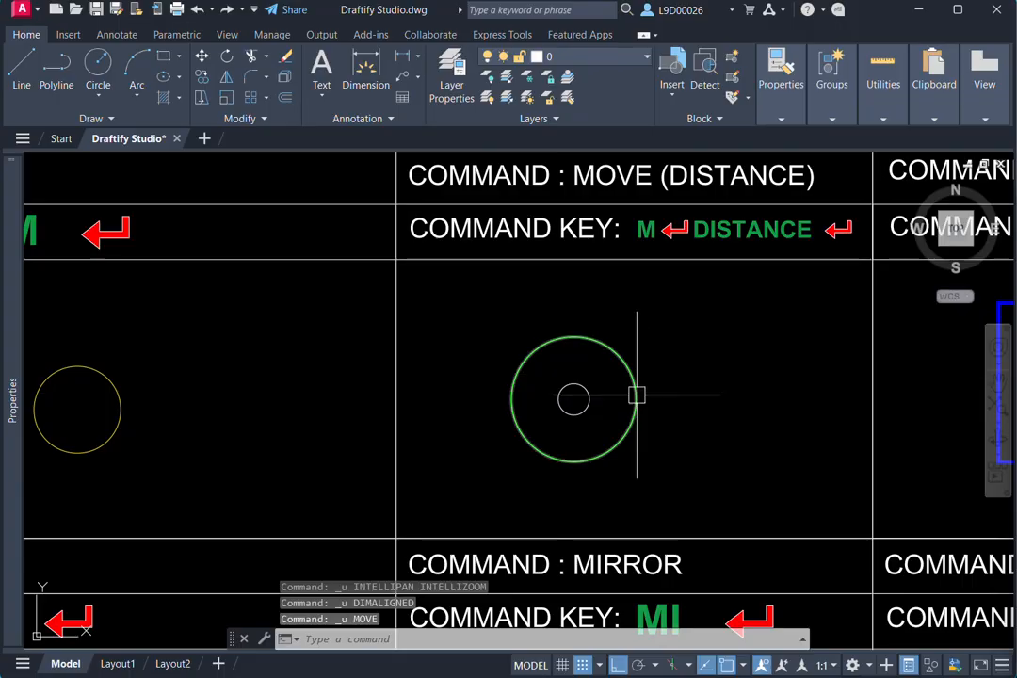
- Move the large green circle in the MOVE (DISTANCE) cell 20 units to the left, using its centre as base point
left_click(638, 395)
middle_click_drag(619, 321, 676, 310)
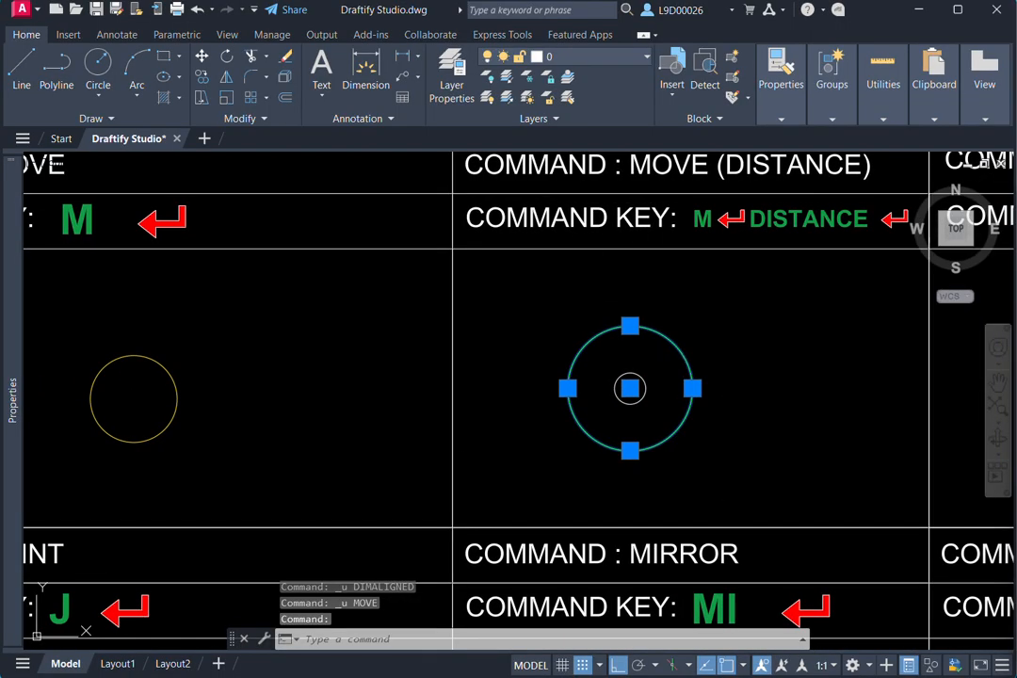
type("M")
key("Return")
scroll(648, 435, "up", 2)
middle_click_drag(617, 376, 658, 378)
left_click(661, 359)
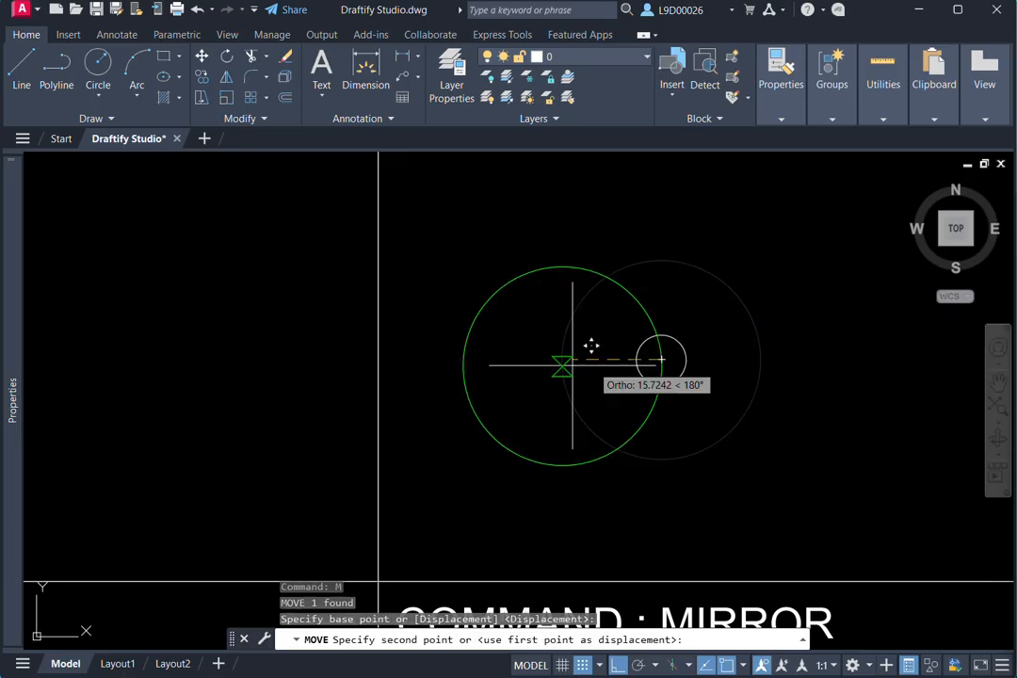
type("2")
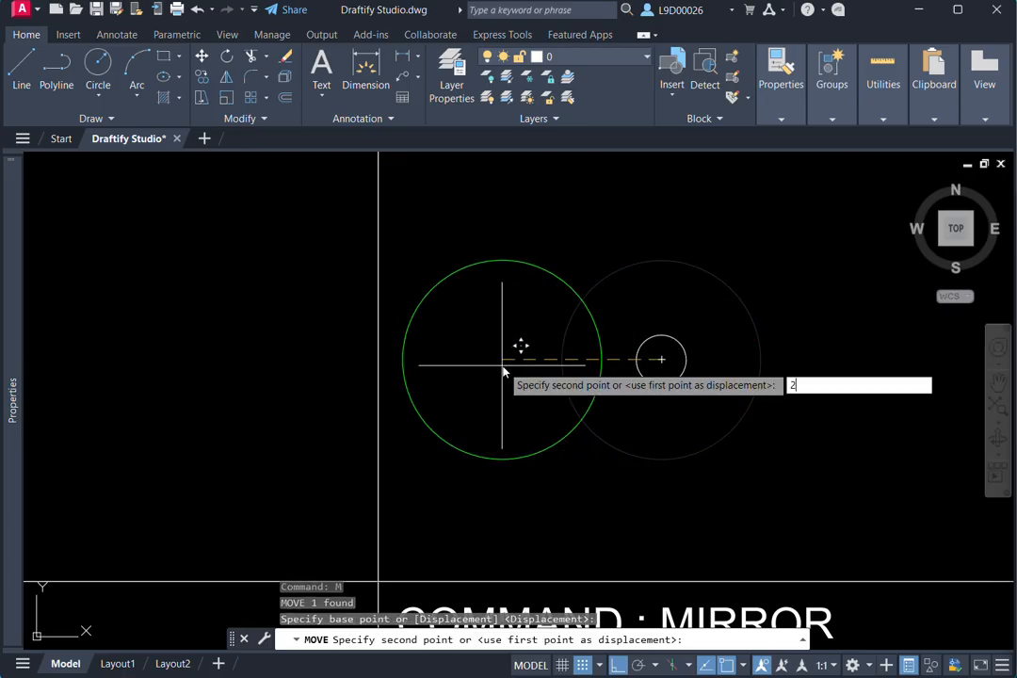
type("0")
key("Return")
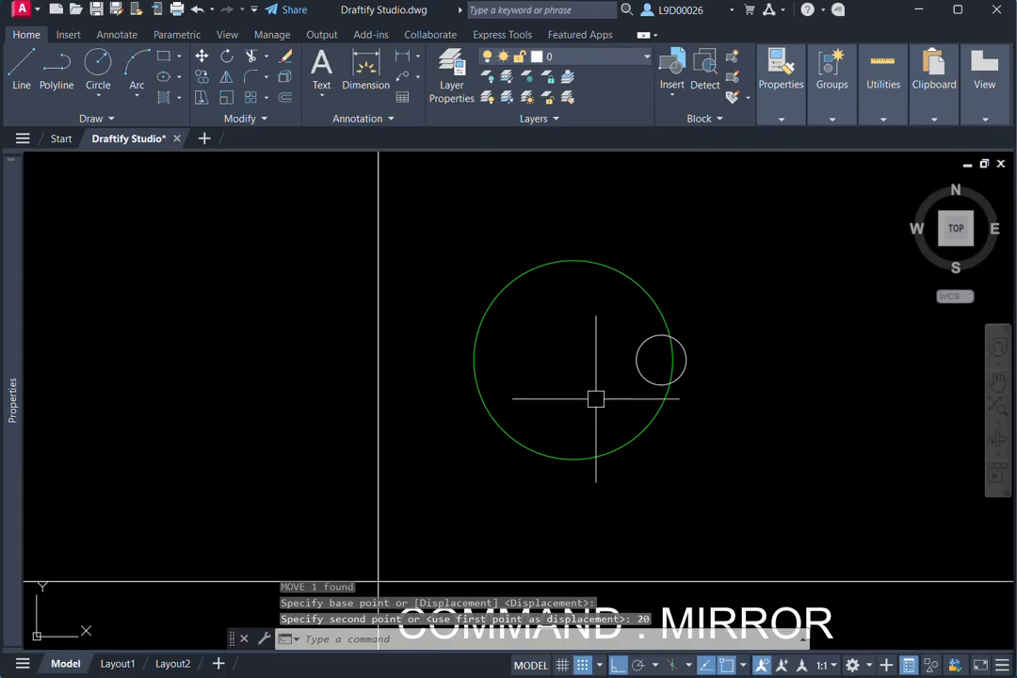
- Draw a rectangle in the RECTANGLE cell, overlapping the lower right part of the blue rectangle
scroll(628, 424, "down", 6)
middle_click_drag(649, 425, 529, 420)
scroll(748, 387, "up", 2)
middle_click_drag(763, 383, 699, 394)
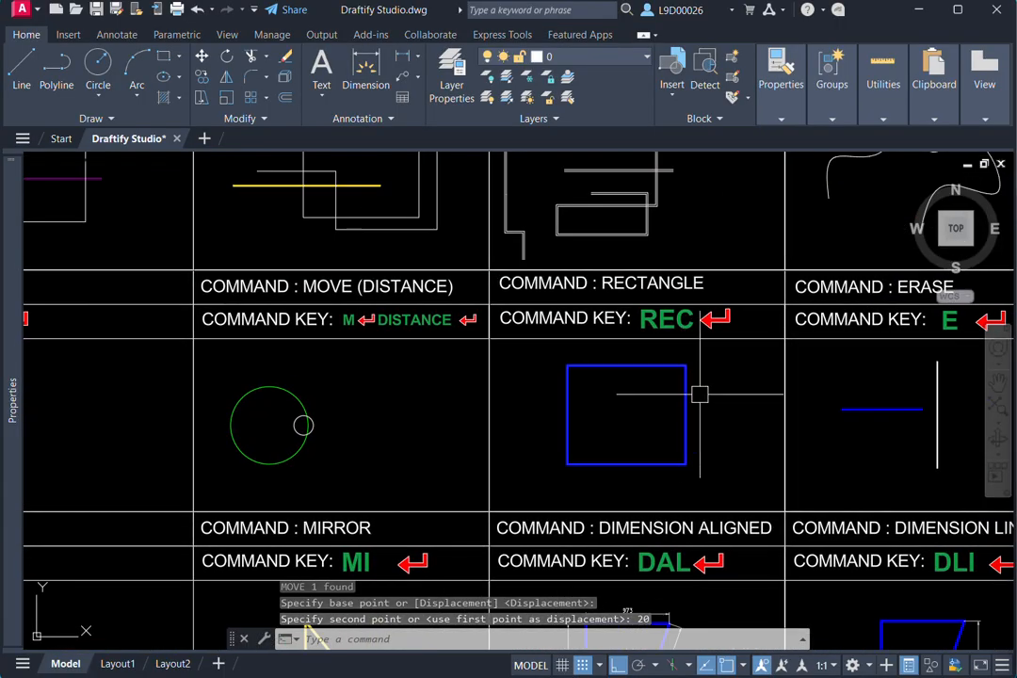
middle_click_drag(640, 412, 582, 390)
type("rec")
key("Return")
left_click(568, 391)
left_click(674, 463)
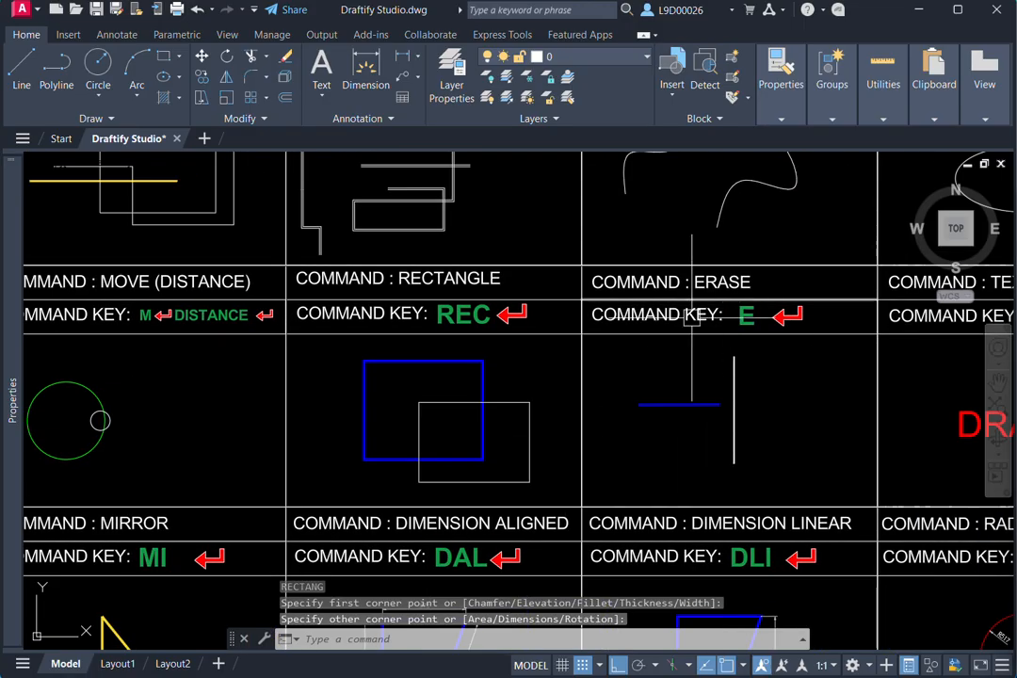
middle_click_drag(732, 404, 672, 372)
left_click(645, 397)
left_click(545, 322)
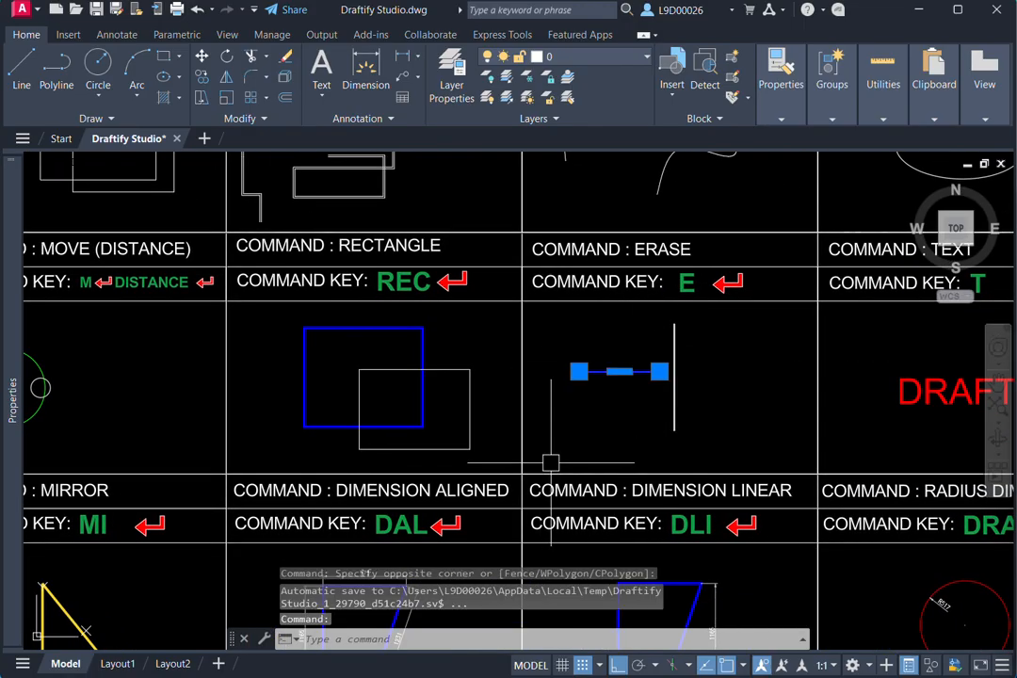
key("Escape")
- Erase the white vertical line beside the blue line in the ERASE cell
left_click(698, 404)
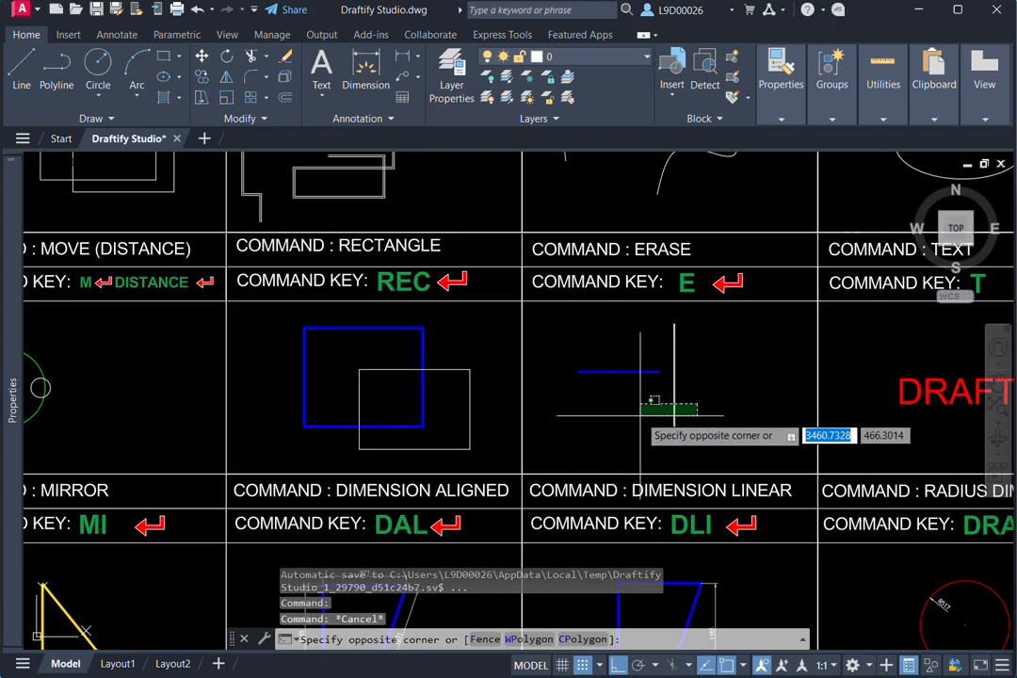
left_click(639, 430)
type("e")
key("Return")
middle_click_drag(645, 431, 691, 402)
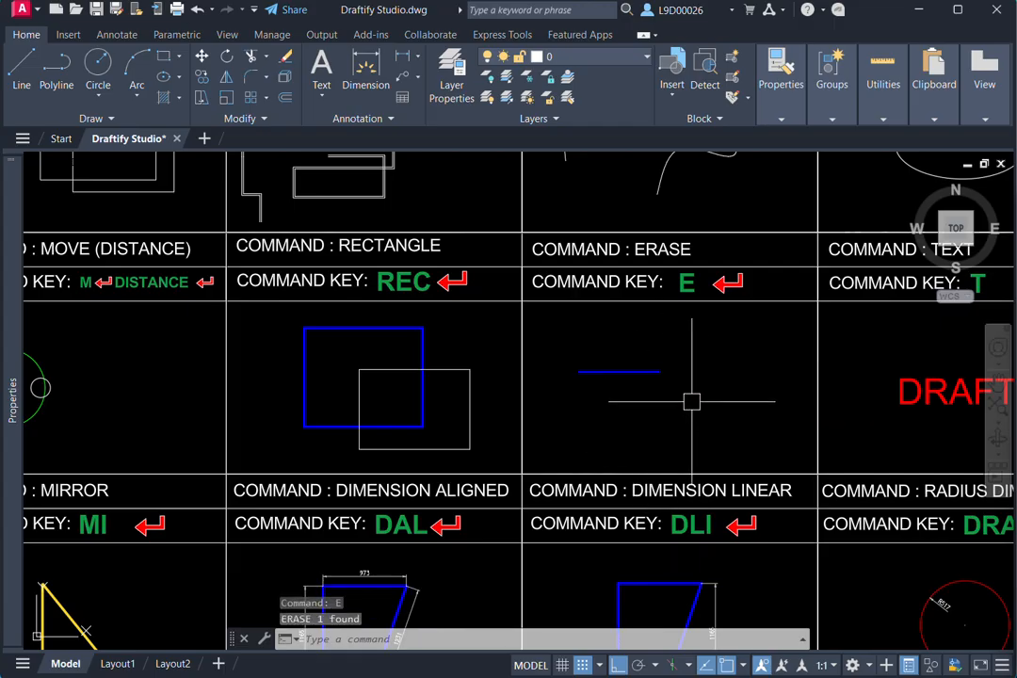
- Add multiline text reading "fafaf" in the TEXT cell, over the red DRAFTIFY text
scroll(646, 380, "down", 4)
scroll(645, 380, "up", 4)
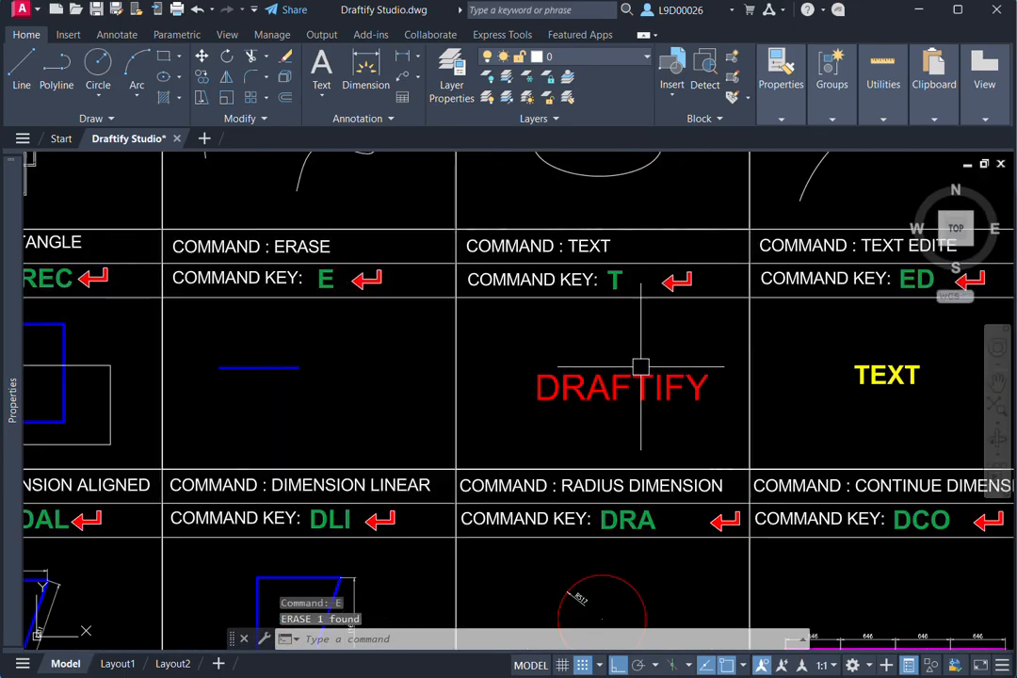
key("Escape")
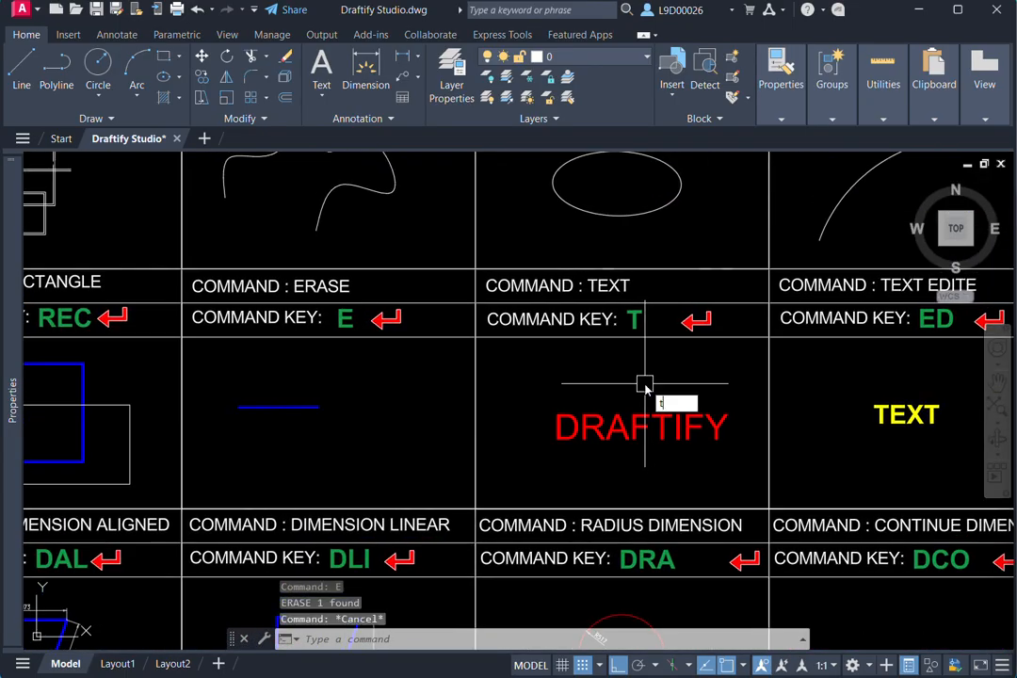
key("Return")
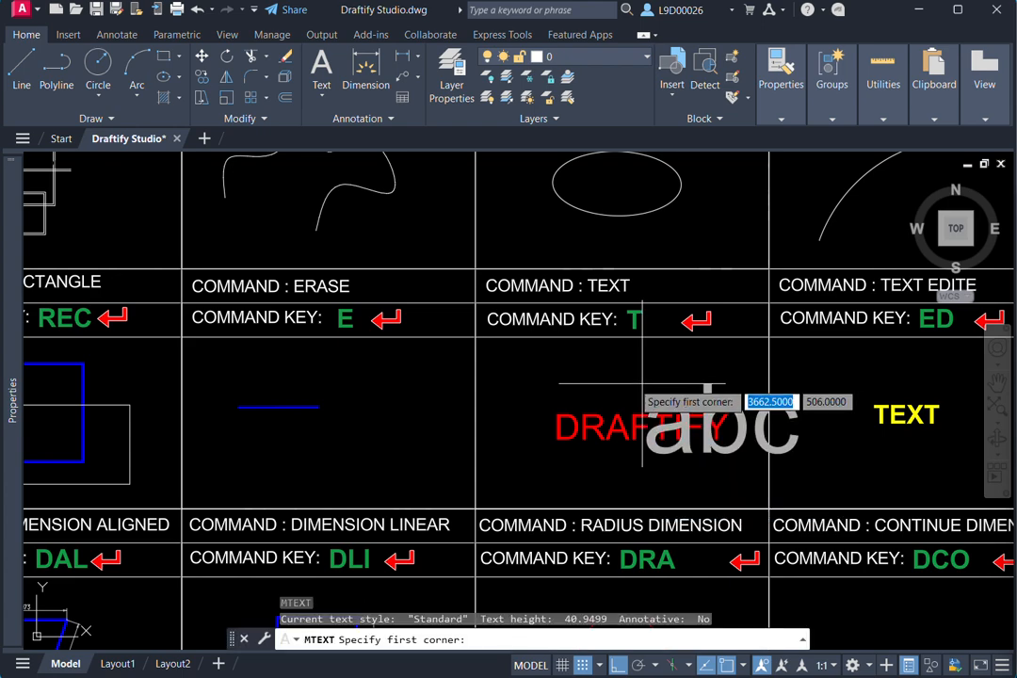
left_click(526, 356)
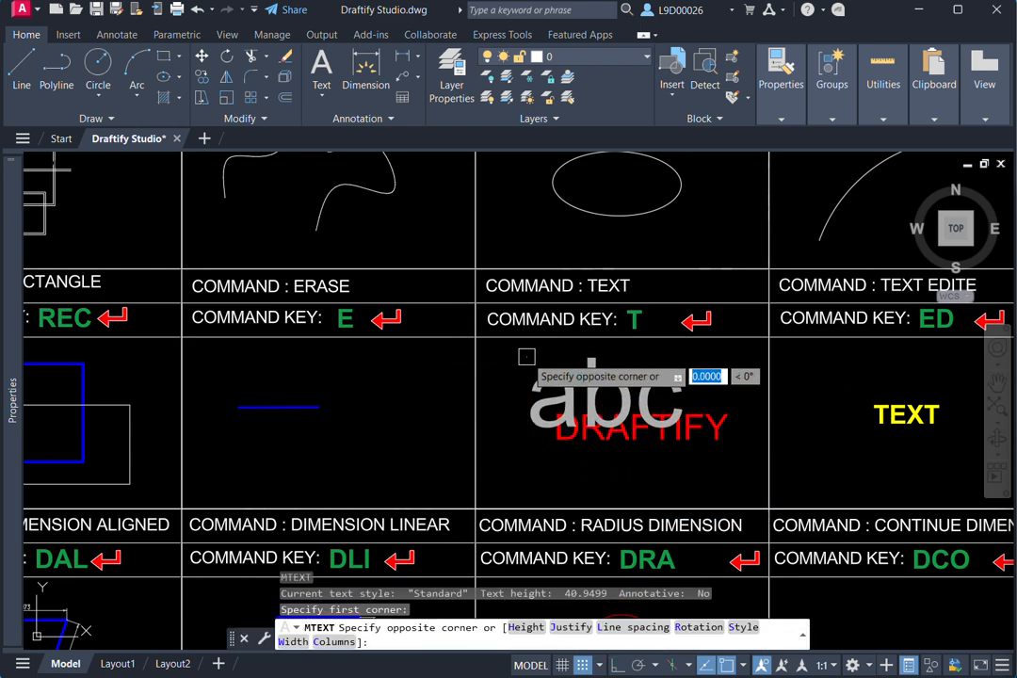
left_click(711, 464)
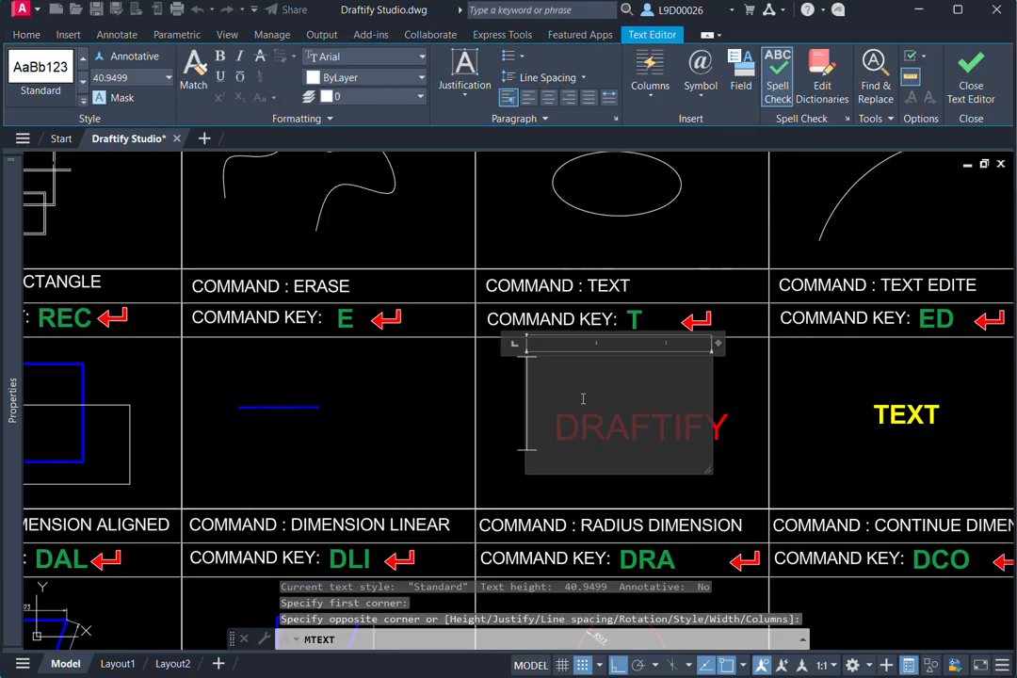
type("fafaf")
left_click(740, 520)
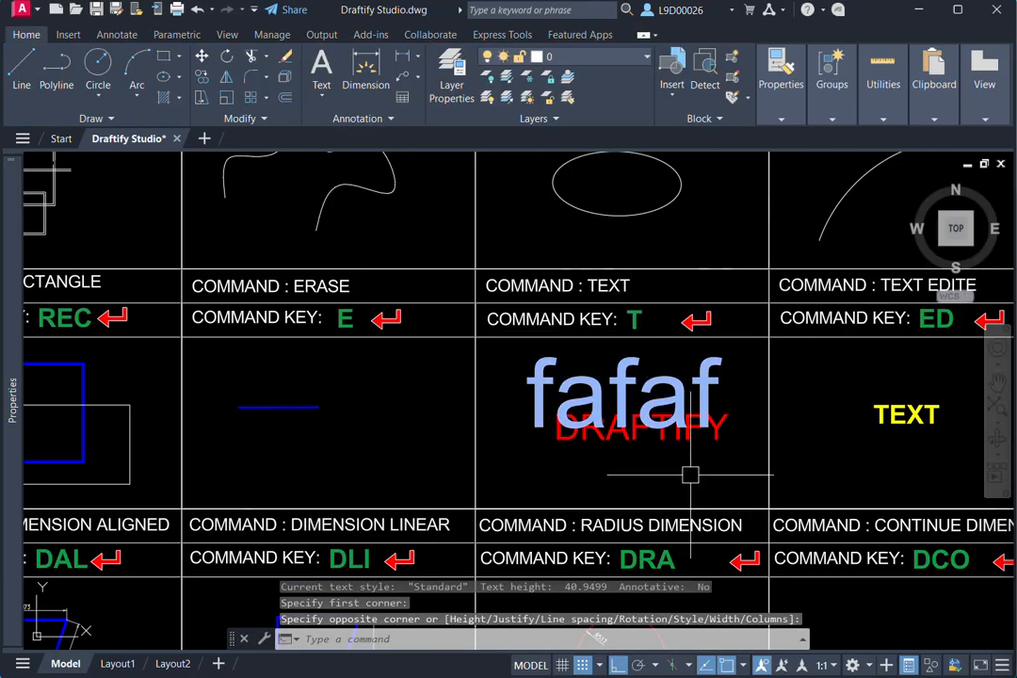
- Edit the yellow text in the TEXT EDITE cell with Textedit, inserting "hhhg" after its first letter
scroll(557, 427, "down", 2)
scroll(704, 381, "up", 2)
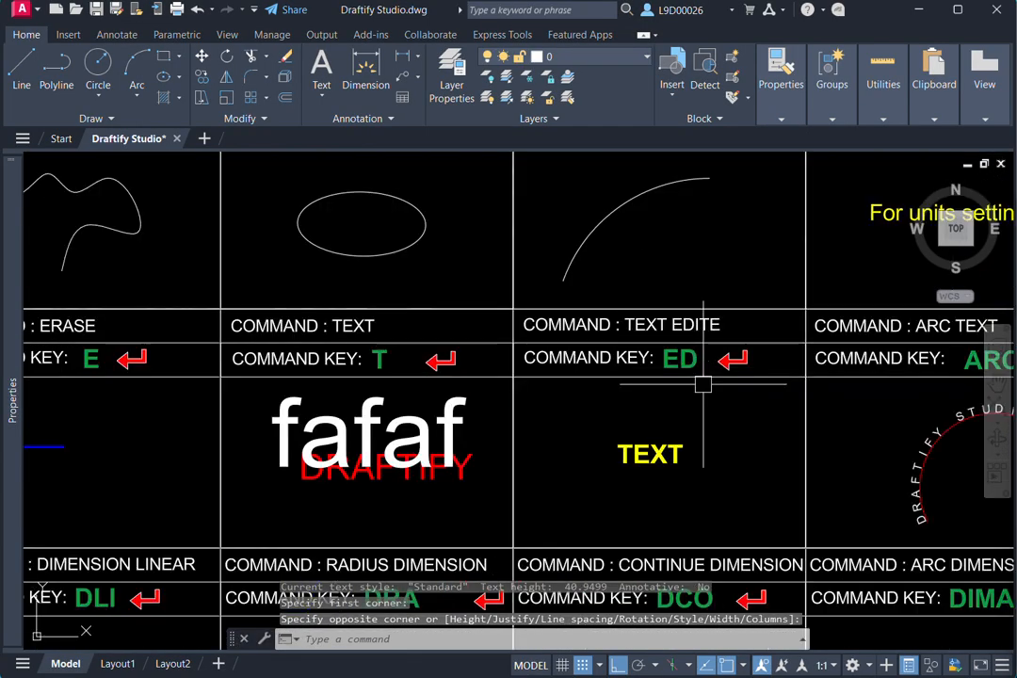
key("Escape")
type("ed")
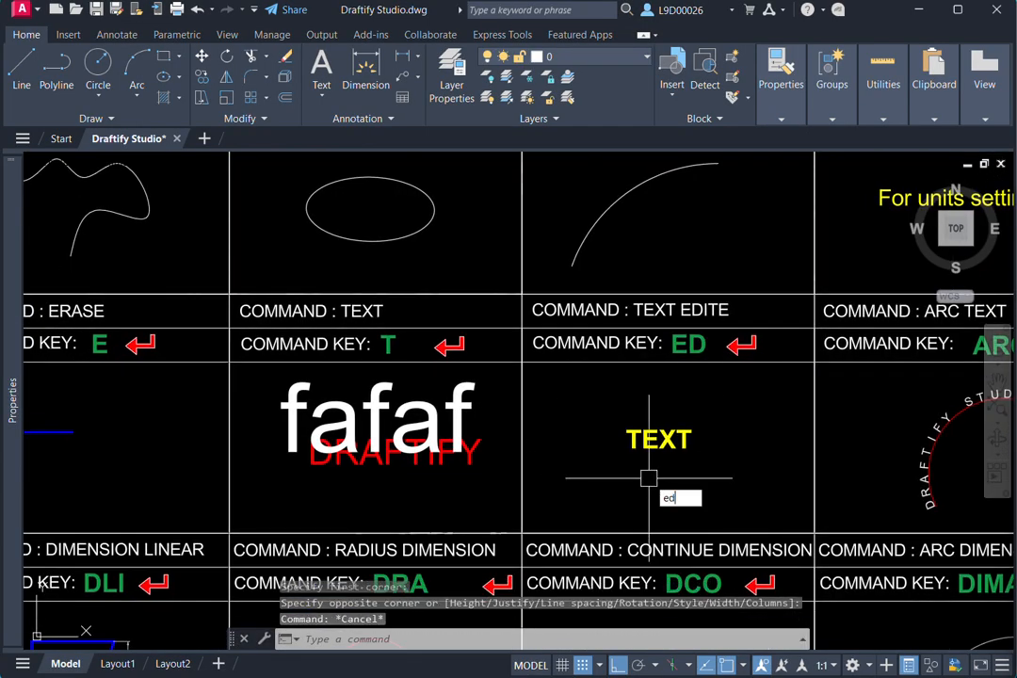
key("Return")
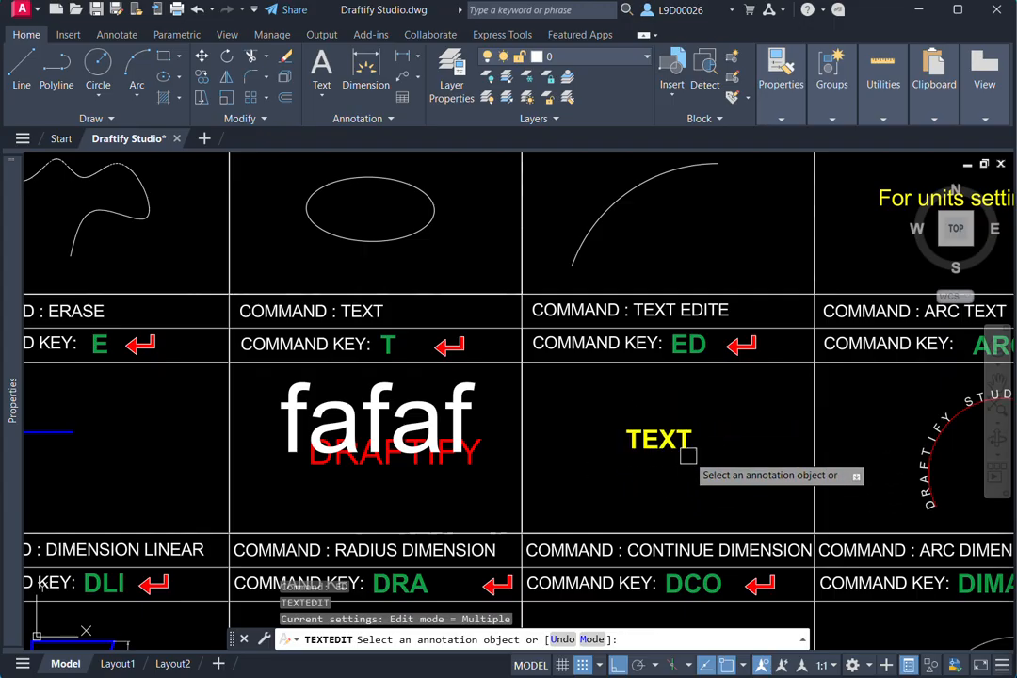
left_click(687, 454)
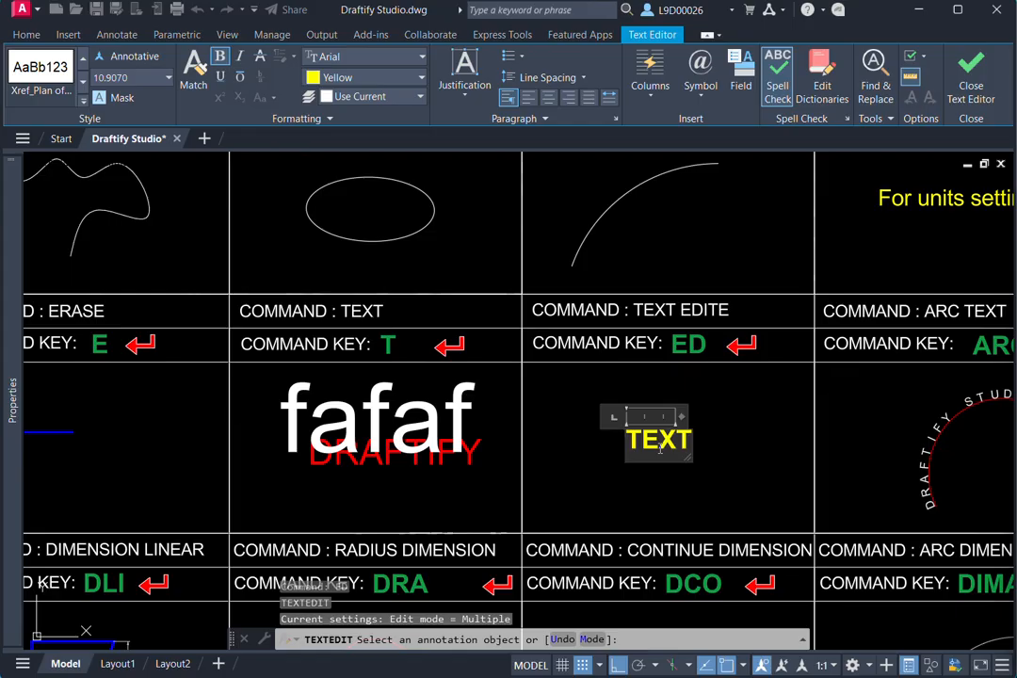
scroll(657, 450, "up", 2)
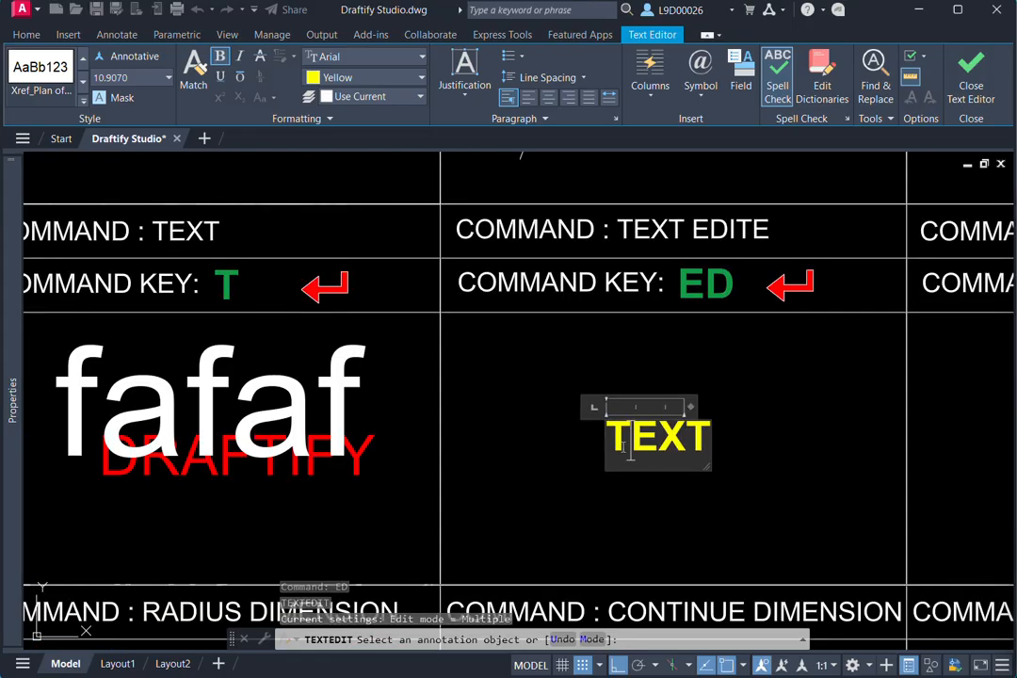
type("hhhg")
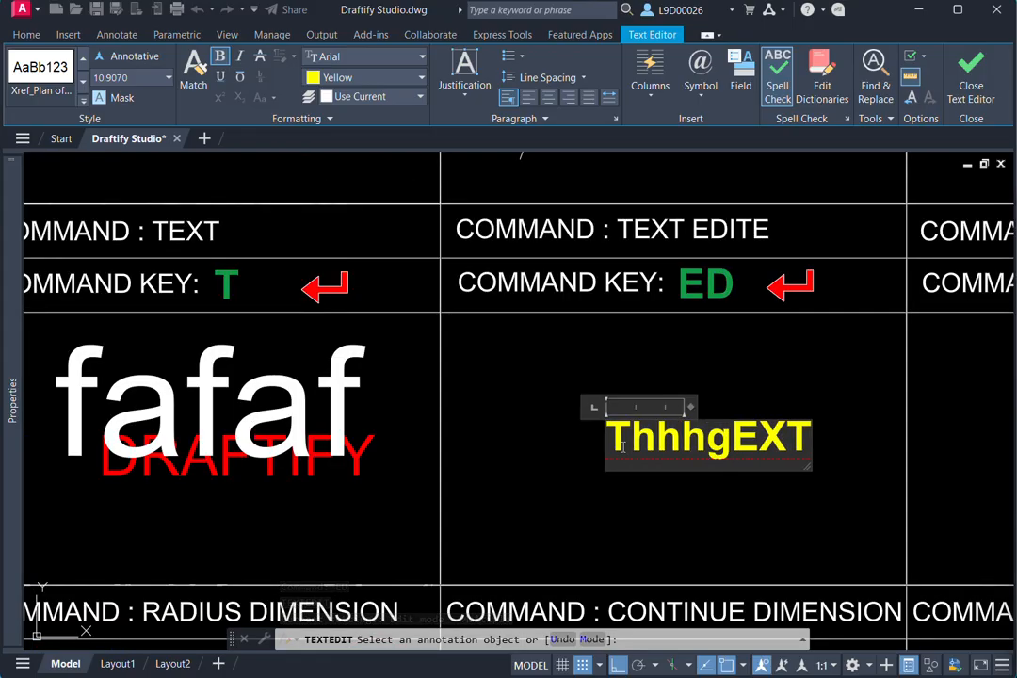
left_click(610, 529)
key("Escape")
- Draw a three-point arc inside the red arc in the ARC TEXT cell, ending about 22 units right of its second point
scroll(741, 440, "down", 4)
middle_click_drag(742, 440, 525, 417)
scroll(676, 380, "up", 2)
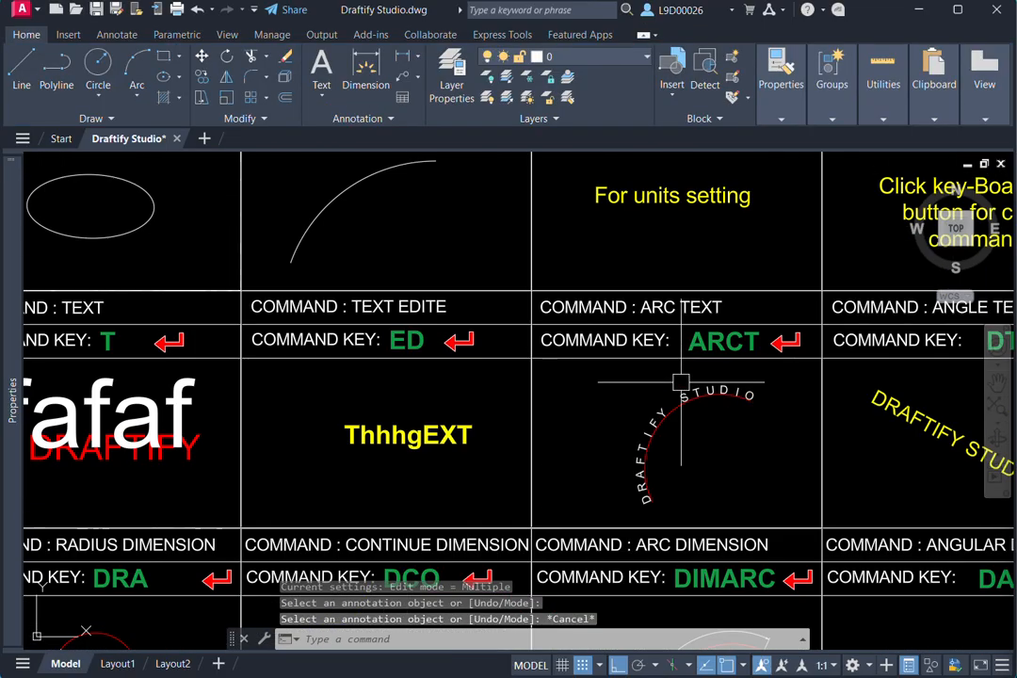
mouse_move(710, 424)
middle_mouse_down()
mouse_move(629, 402)
mouse_move(646, 417)
middle_mouse_up()
scroll(630, 404, "up", 2)
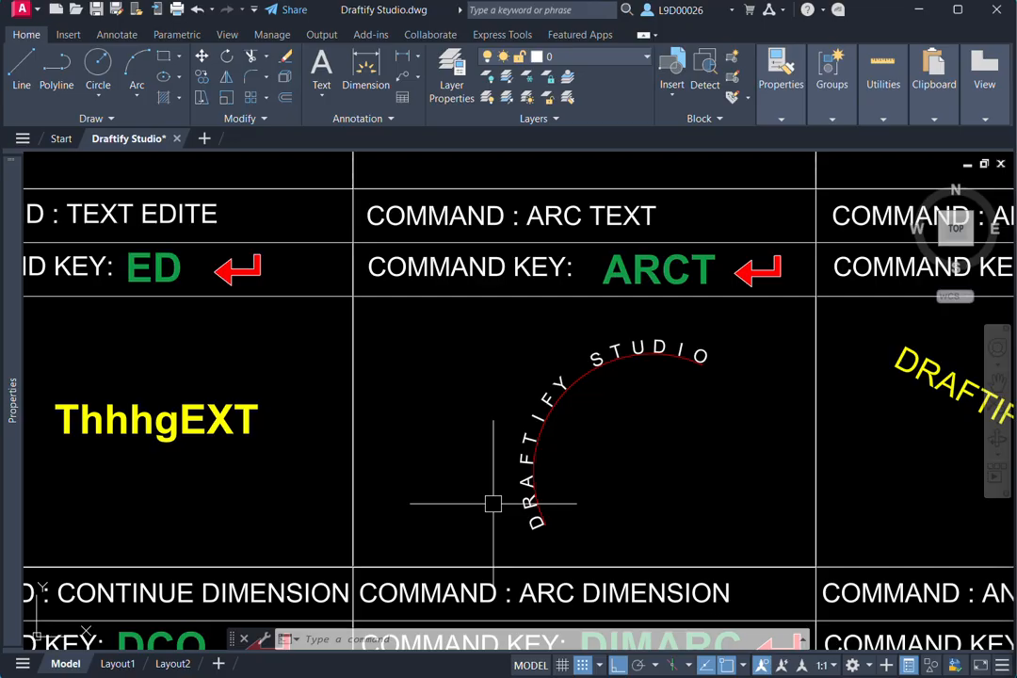
middle_click_drag(686, 400, 683, 375)
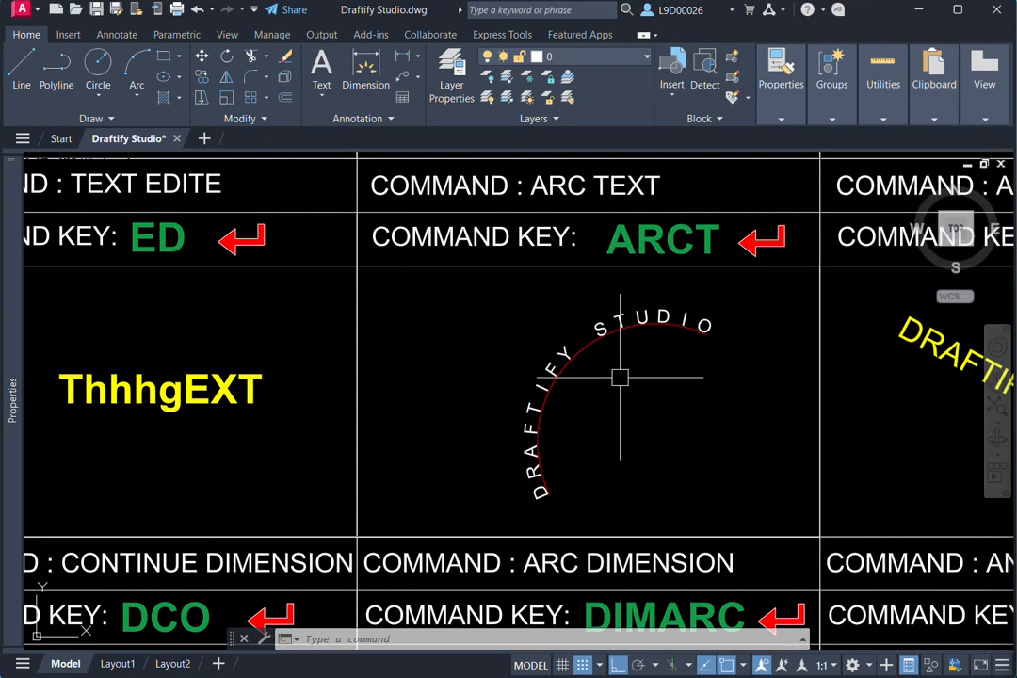
left_click(598, 312)
key("Escape")
key("Escape")
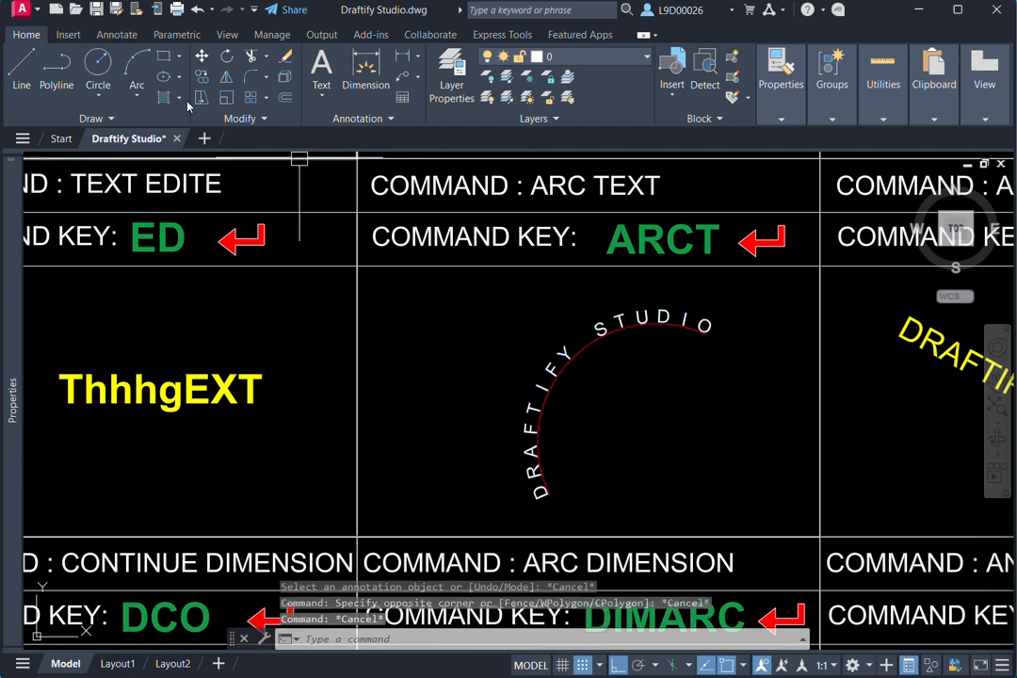
left_click(134, 63)
middle_click_drag(650, 504, 604, 442)
left_click(603, 442)
left_click(661, 328)
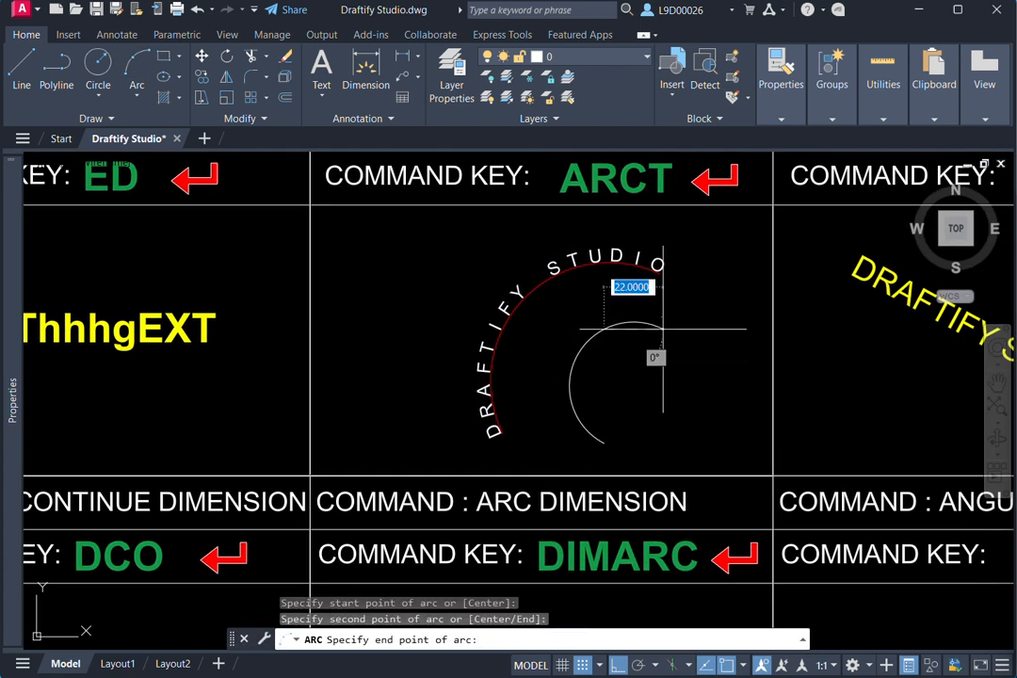
left_click(661, 329)
middle_click_drag(642, 370, 664, 376)
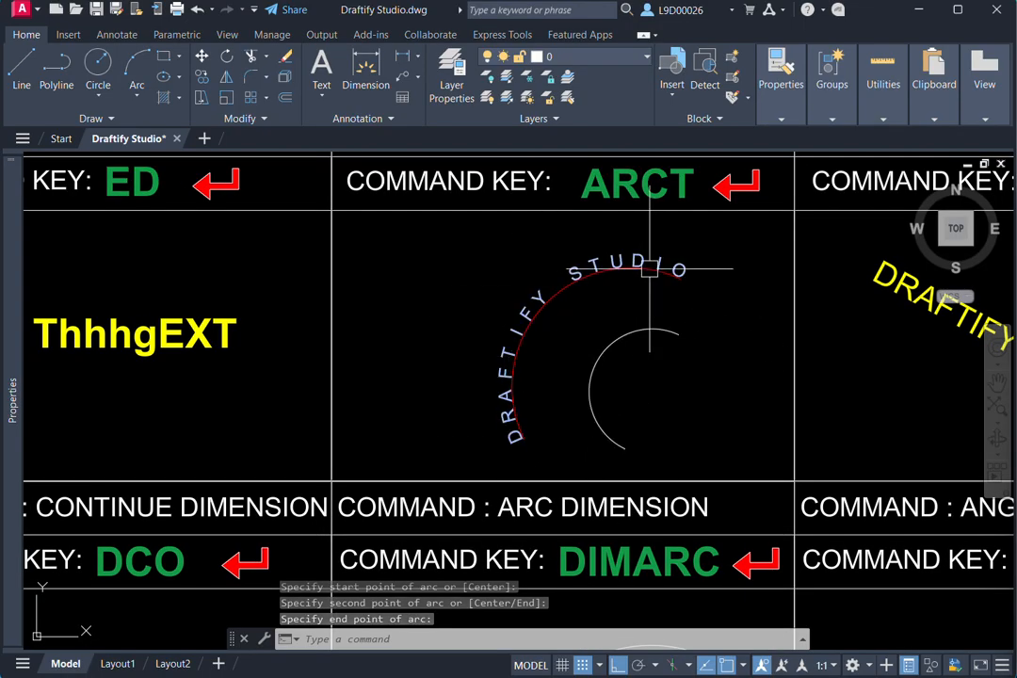
- Create arc-aligned text "cad class" along the white arc in the ARC TEXT cell with the Arctext command
scroll(604, 375, "down", 2)
type("A")
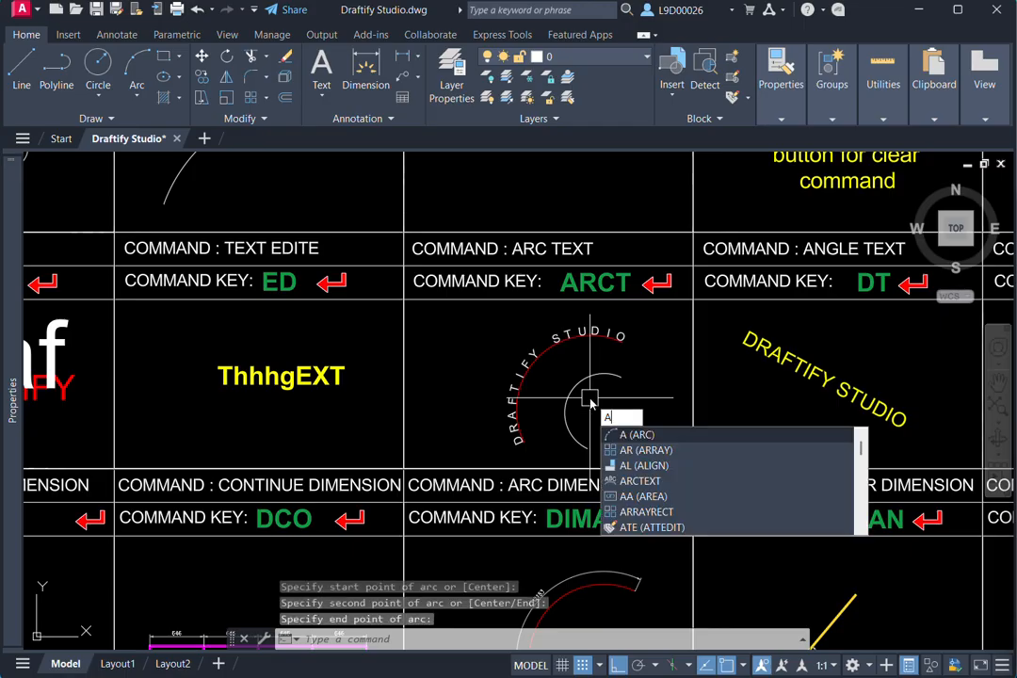
type("RCT")
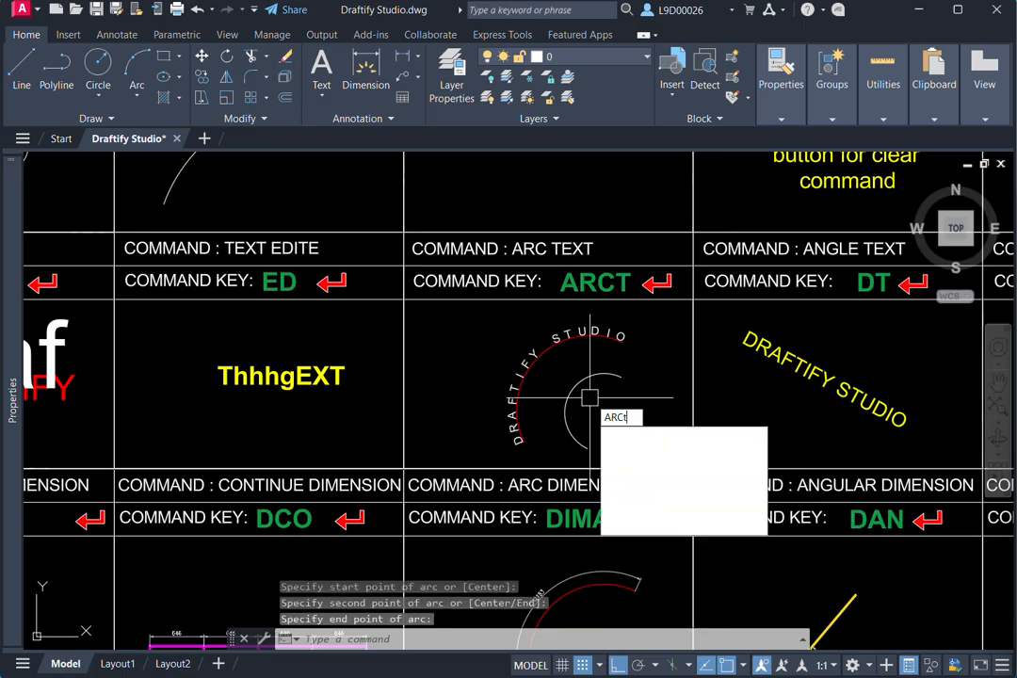
key("Return")
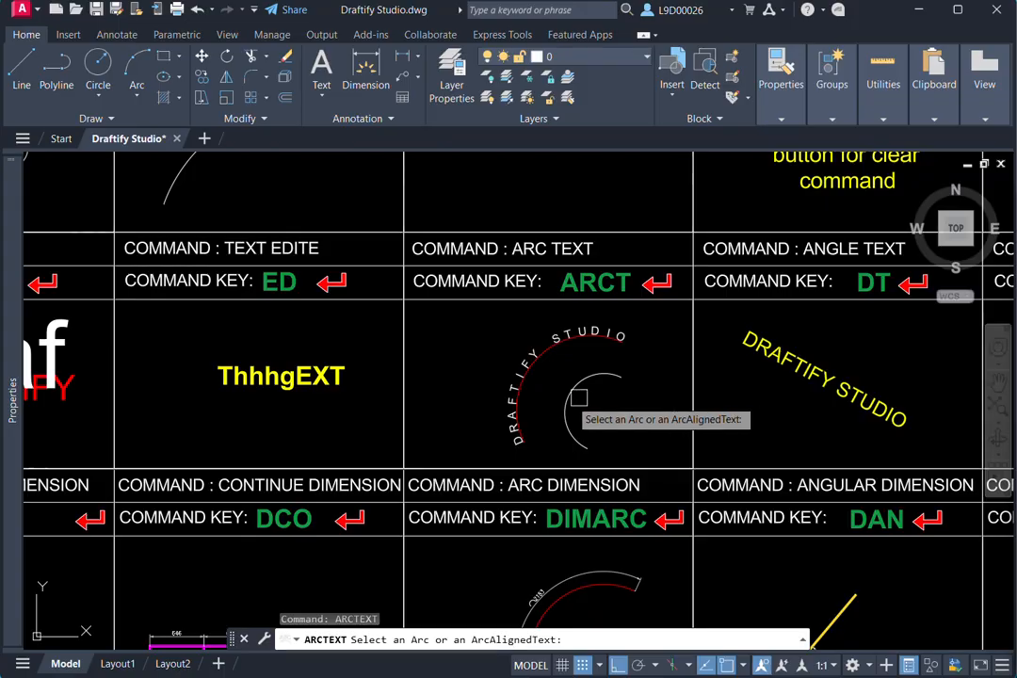
scroll(587, 414, "up", 3)
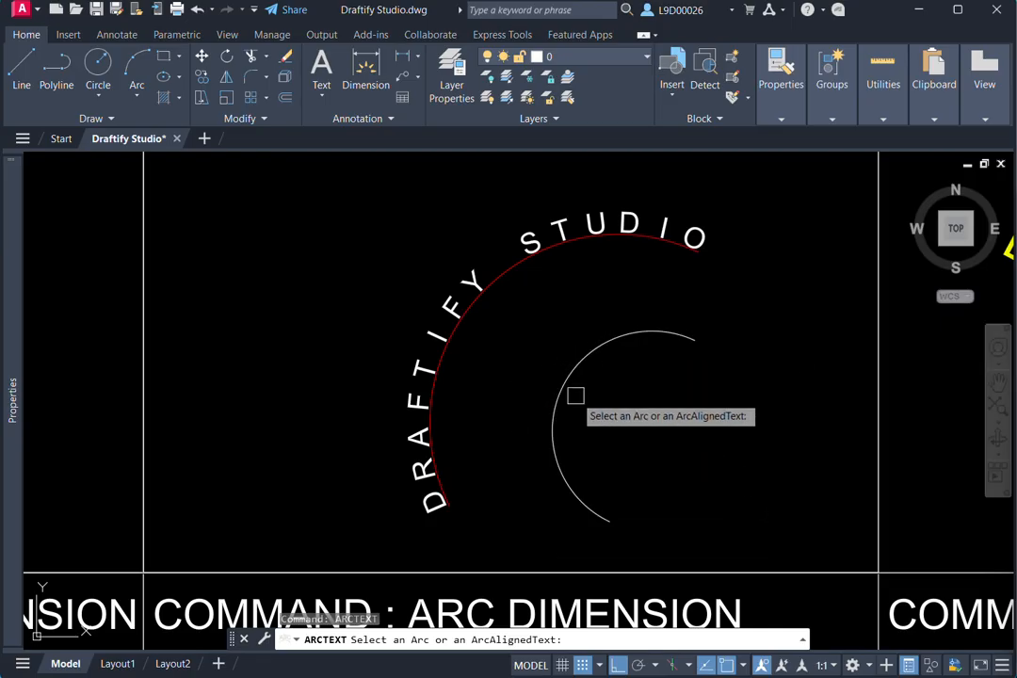
left_click(605, 350)
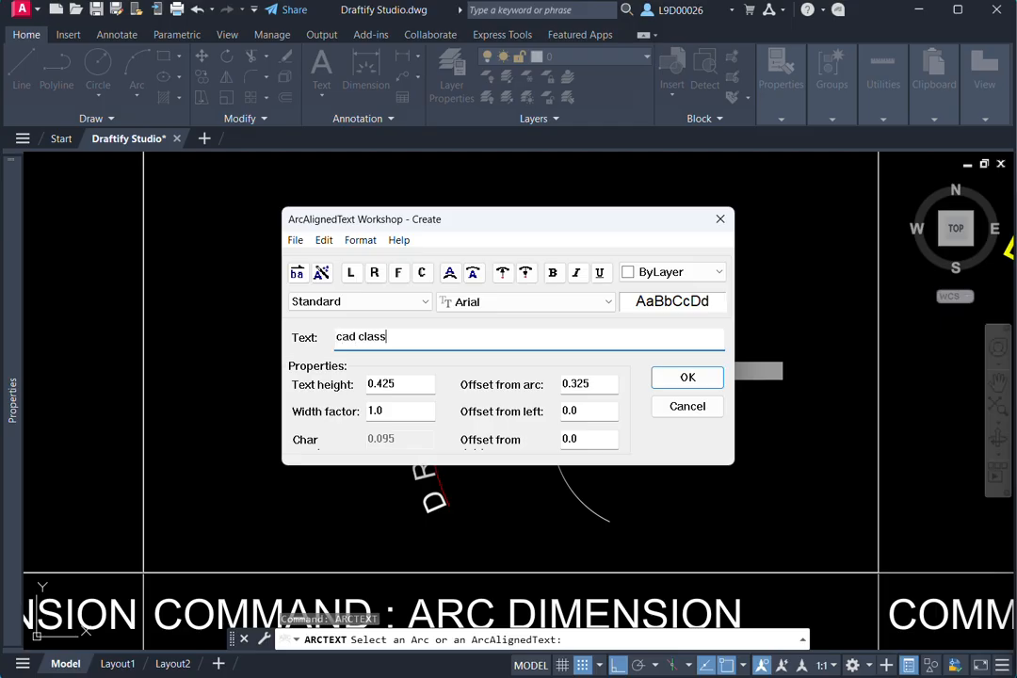
left_click(687, 378)
- Select the arc-aligned text "cad class" in the ARC TEXT cell and set its text height to 1
scroll(743, 390, "up", 5)
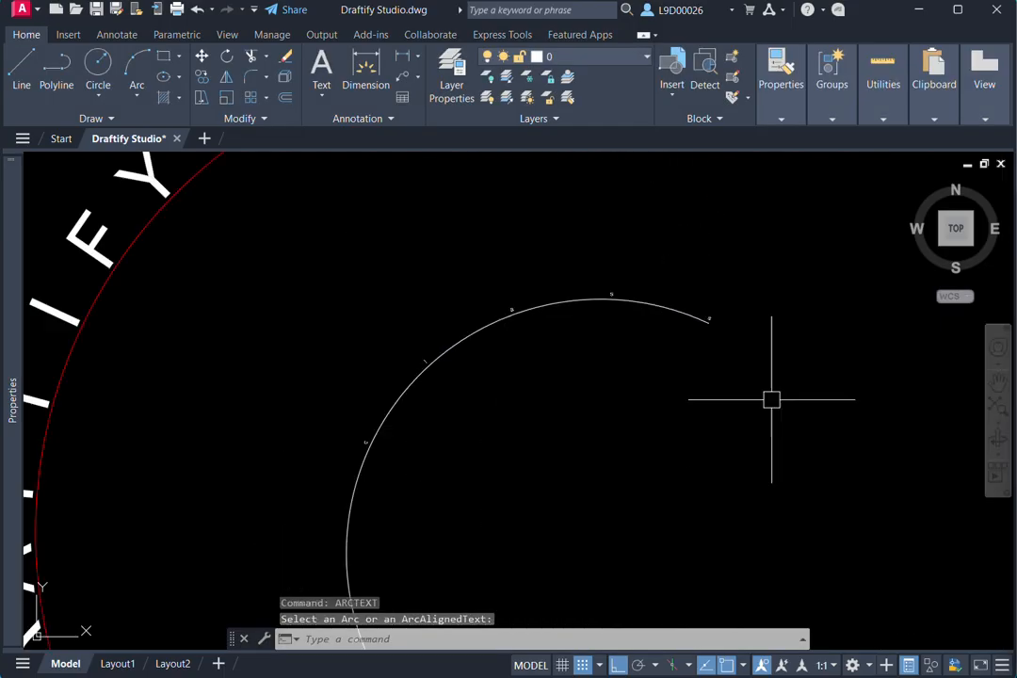
scroll(597, 307, "down", 4)
scroll(603, 278, "up", 6)
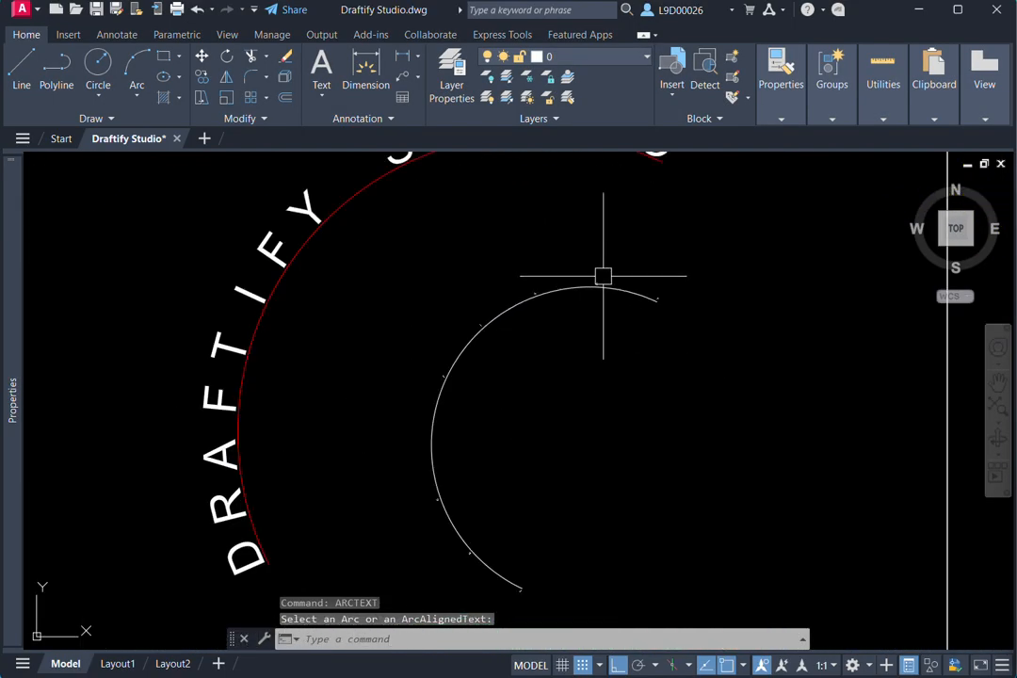
left_click(587, 293)
scroll(534, 397, "down", 4)
scroll(556, 345, "up", 4)
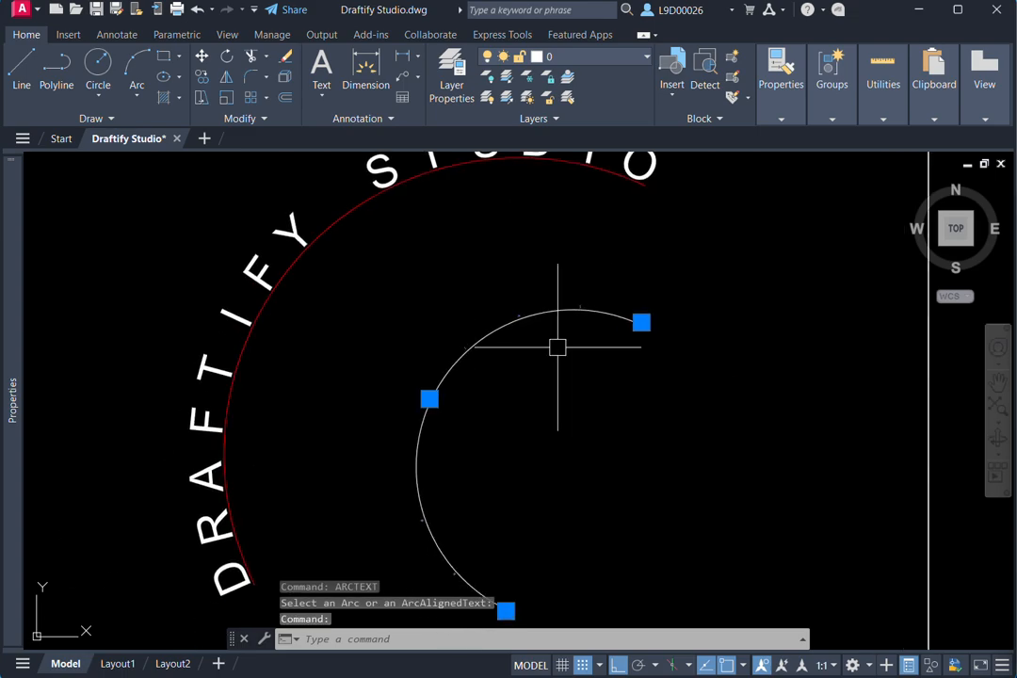
key("Escape")
left_click(604, 301)
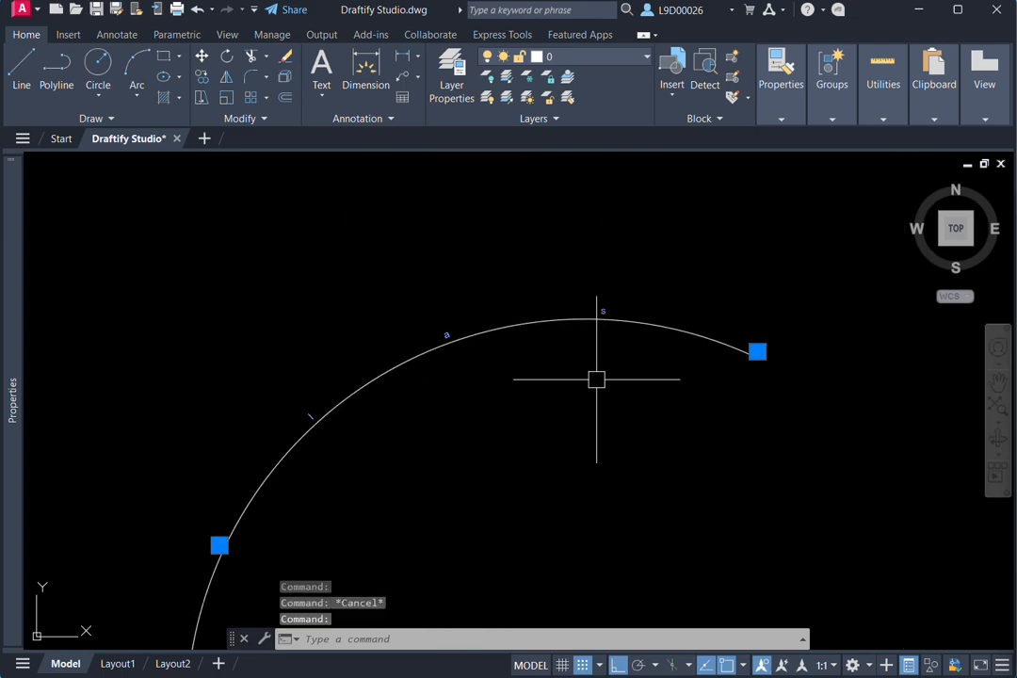
scroll(597, 380, "down", 4)
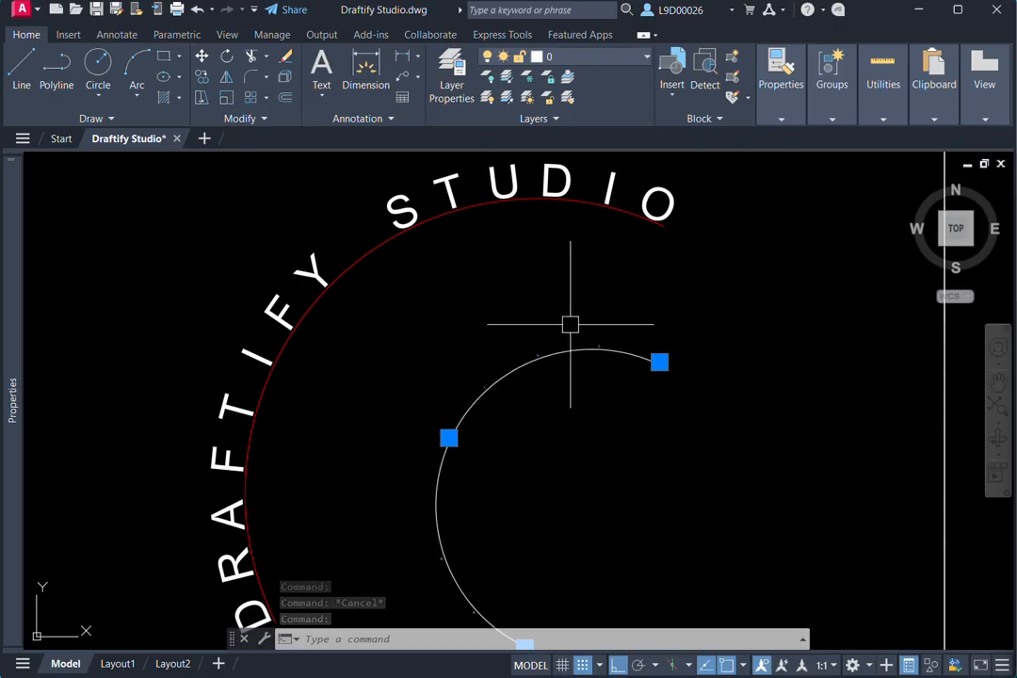
mouse_move(23, 254)
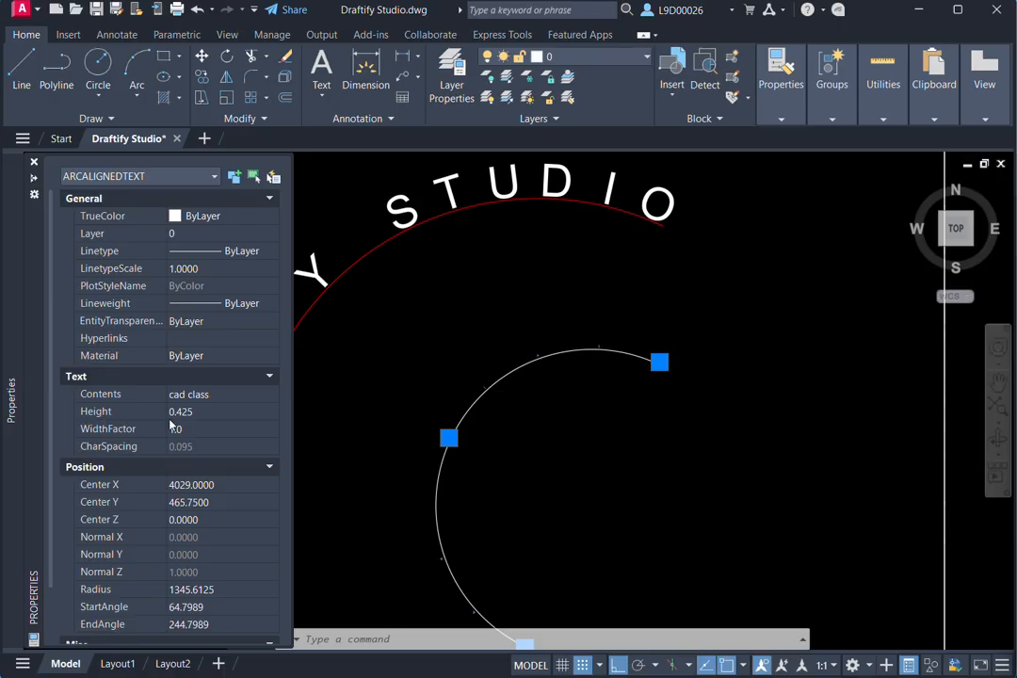
key("Return")
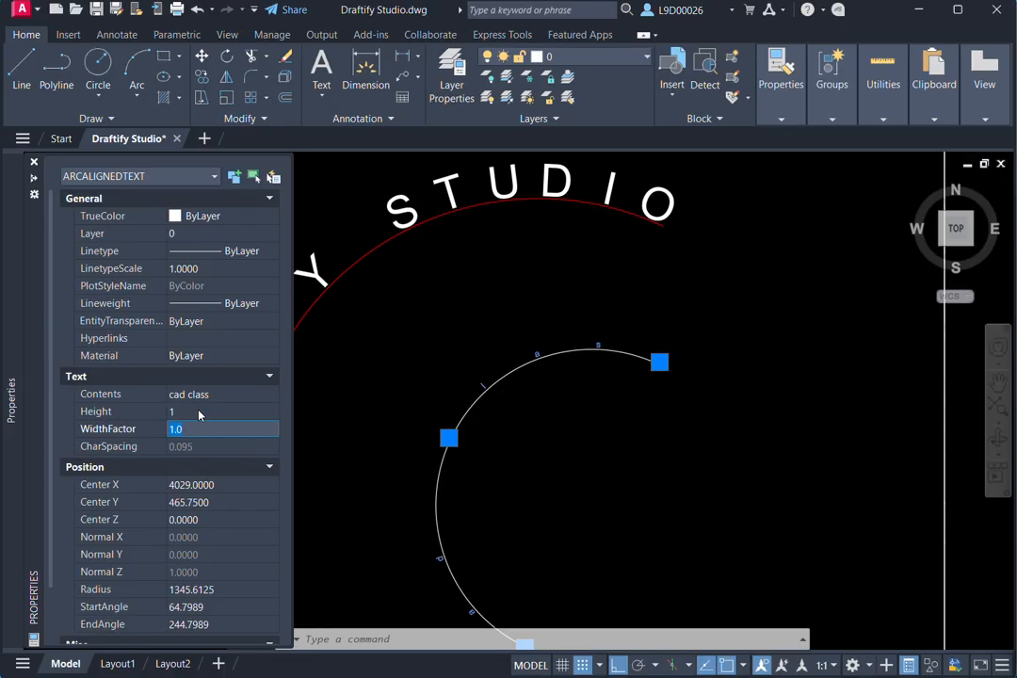
- Increase the height of the "cad class" arc text to 3 and finally 5, and clear the selection
left_click(199, 413)
type("3")
key("Return")
left_click(200, 411)
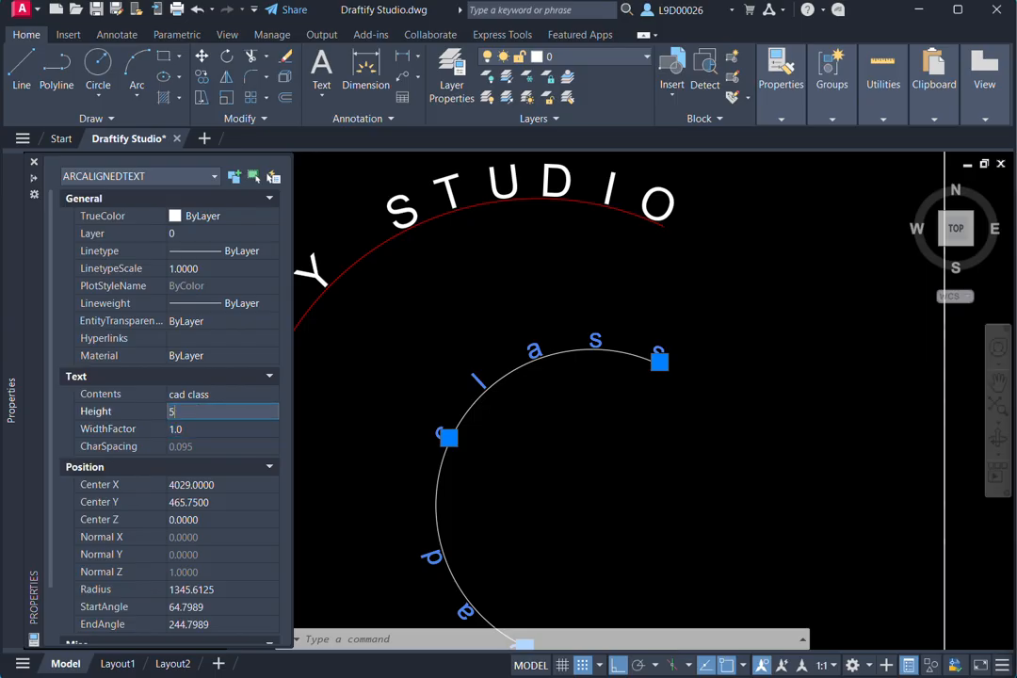
key("Return")
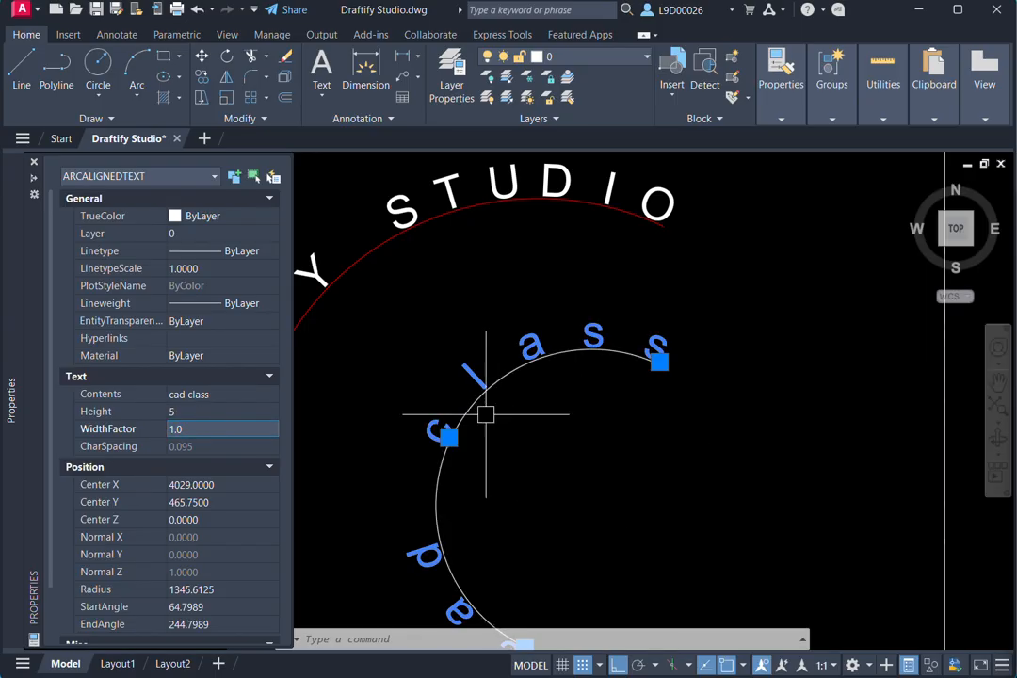
key("Escape")
- Reselect the "cad class" arc text and set its width factor to 2
scroll(536, 480, "down", 3)
scroll(556, 431, "up", 3)
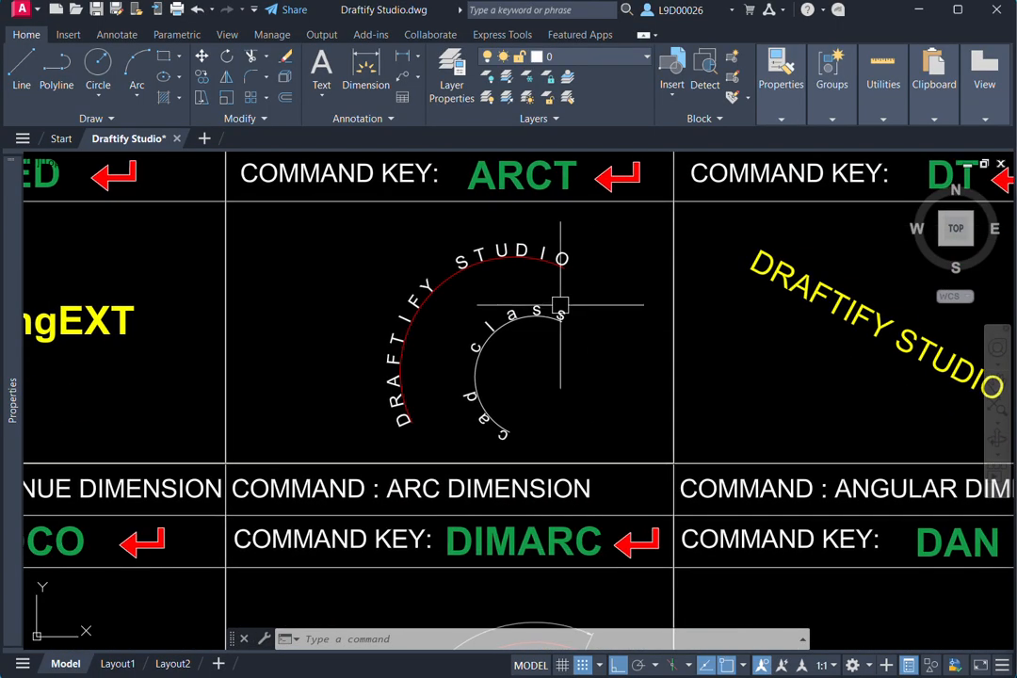
left_click(465, 289)
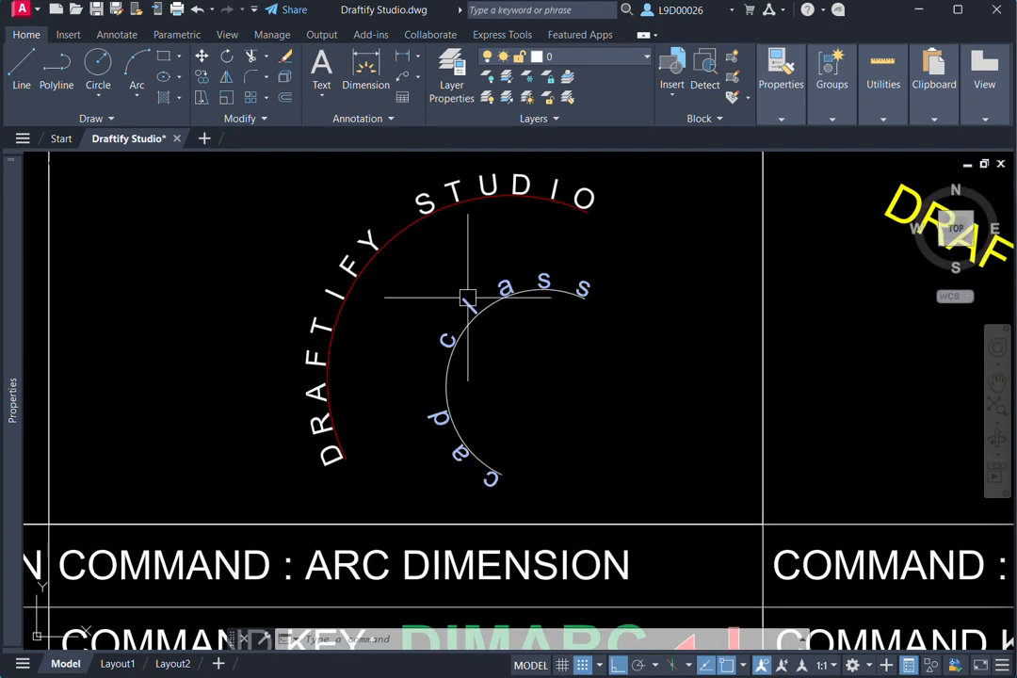
left_click(465, 295)
mouse_move(22, 325)
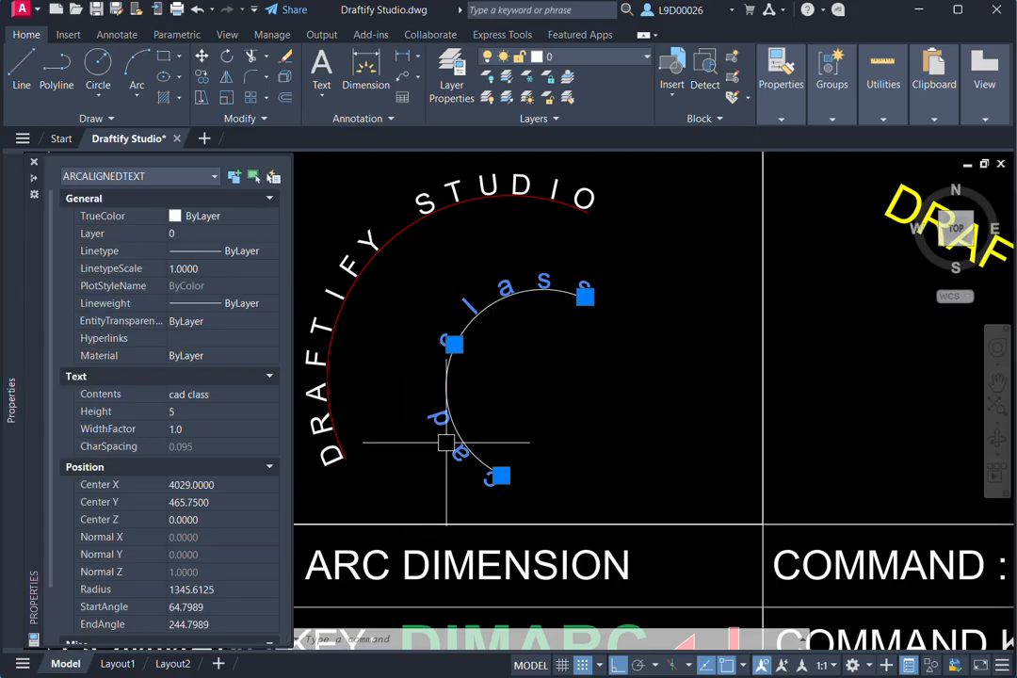
mouse_move(22, 396)
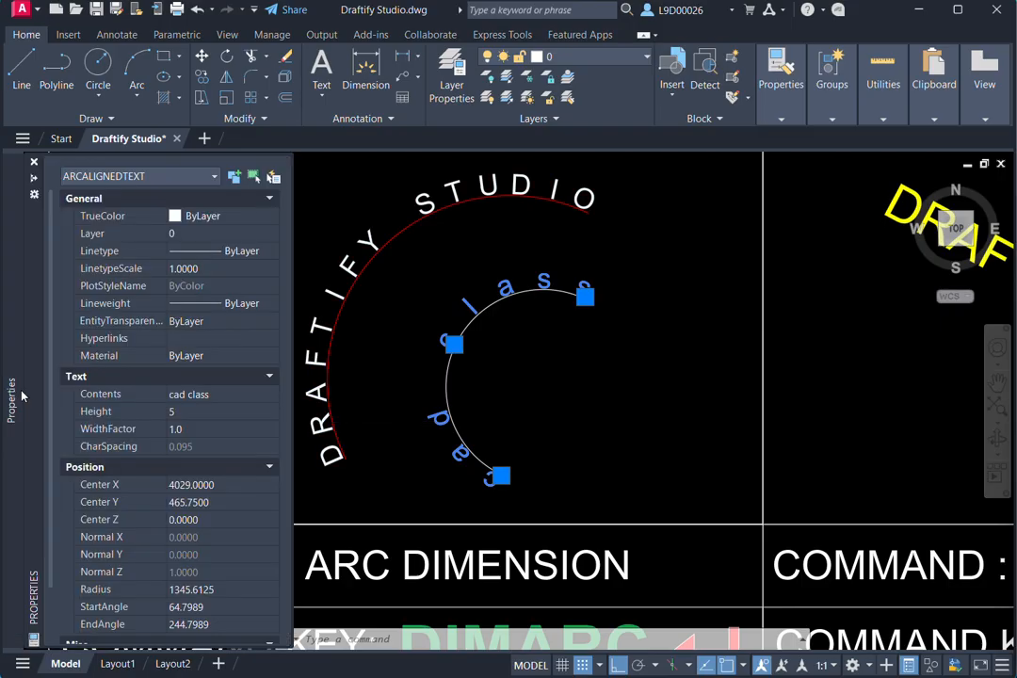
left_click(195, 430)
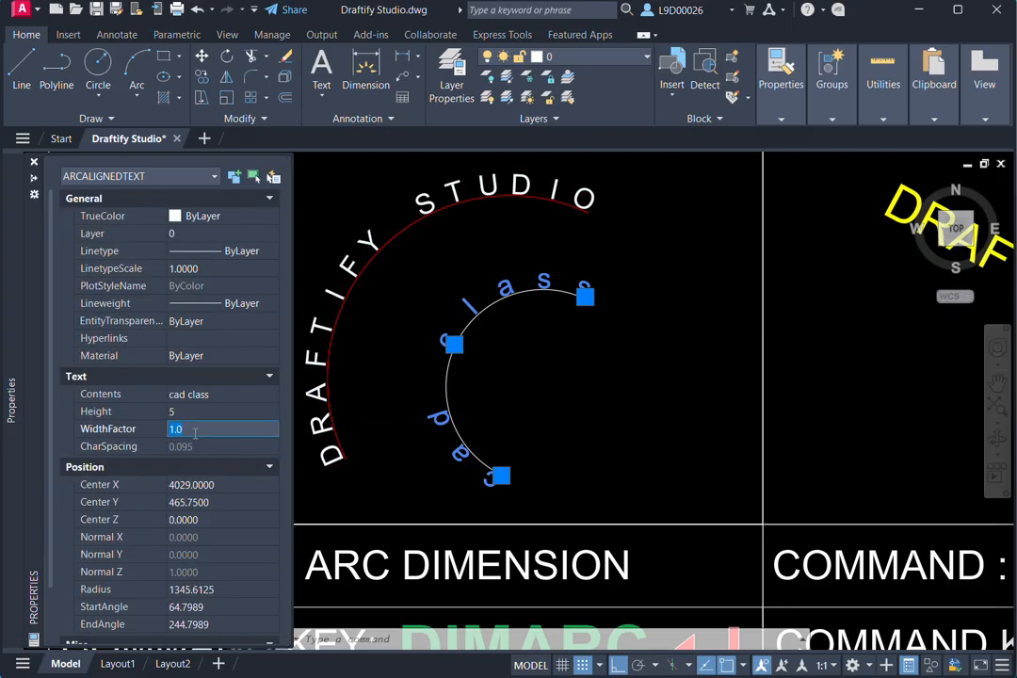
key("Return")
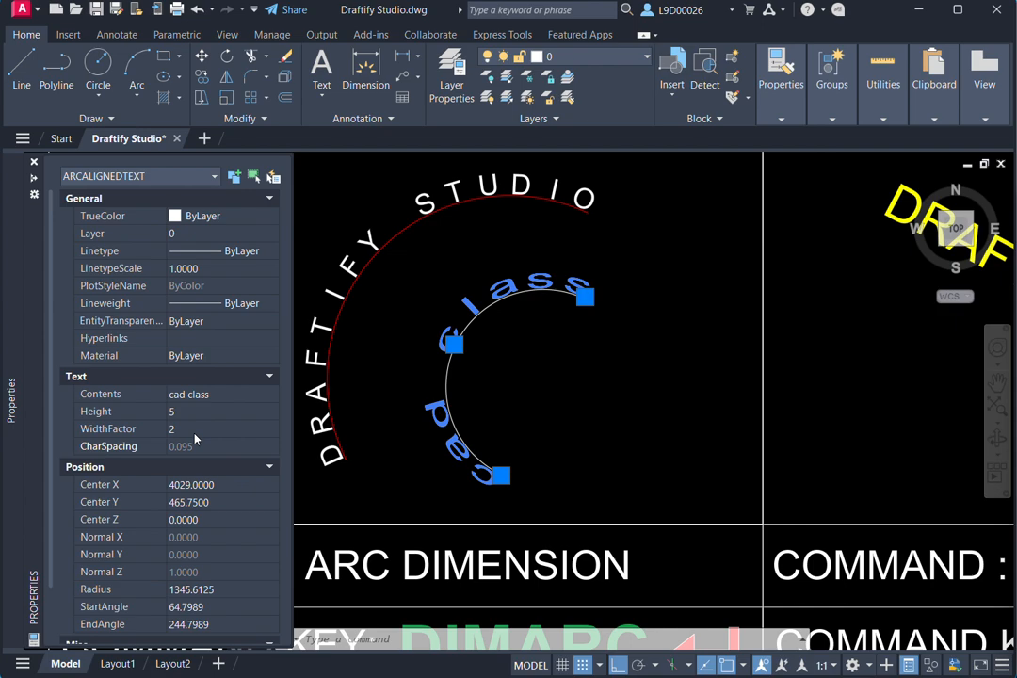
- Reduce the width factor of the "cad class" arc text to a value below 2 and deselect the text
left_click(195, 430)
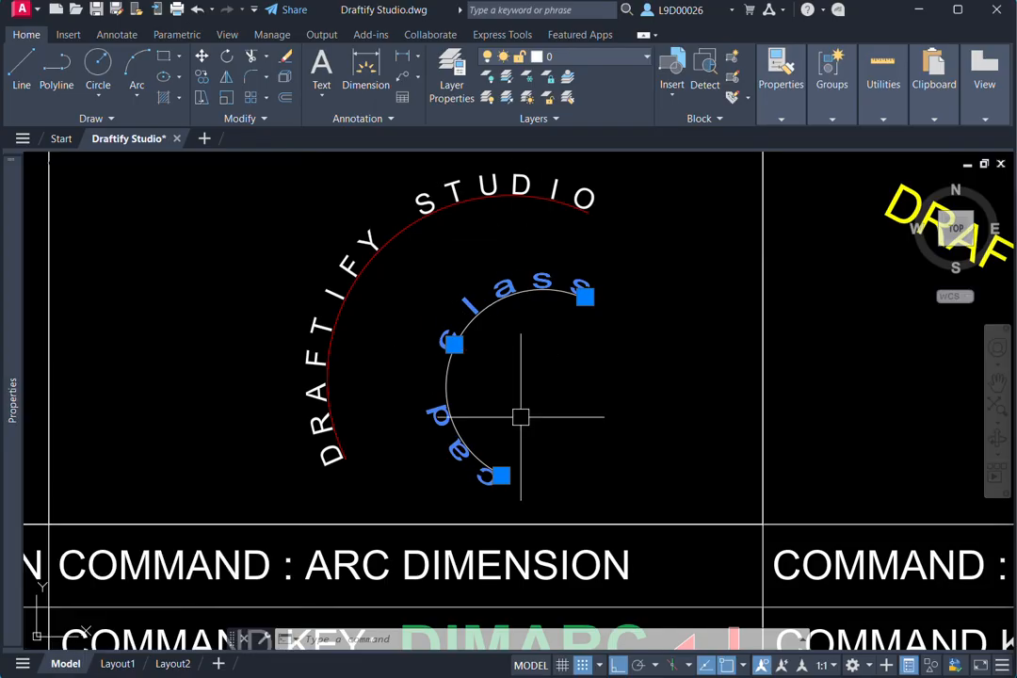
scroll(524, 416, "down", 2)
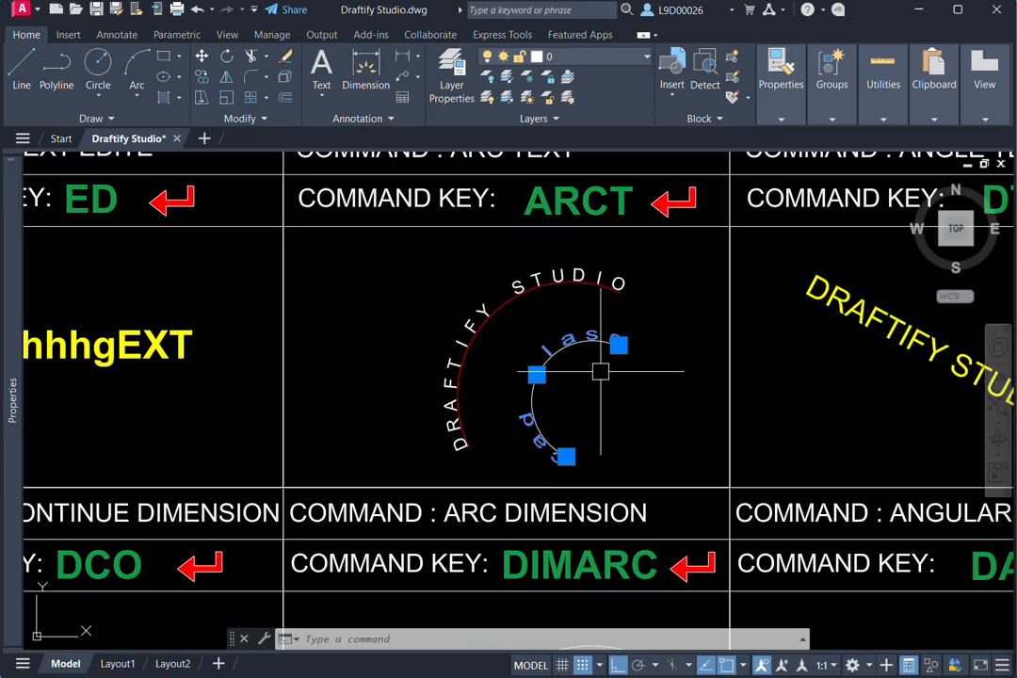
scroll(584, 375, "down", 3)
middle_click_drag(718, 358, 665, 368)
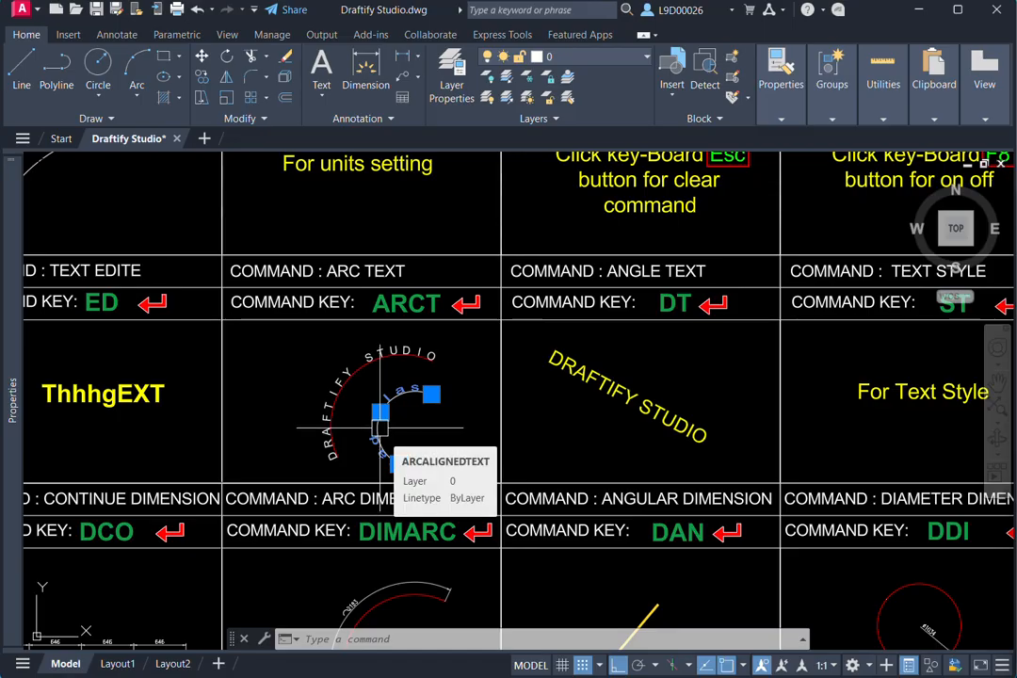
middle_click_drag(672, 403, 622, 401)
key("Escape")
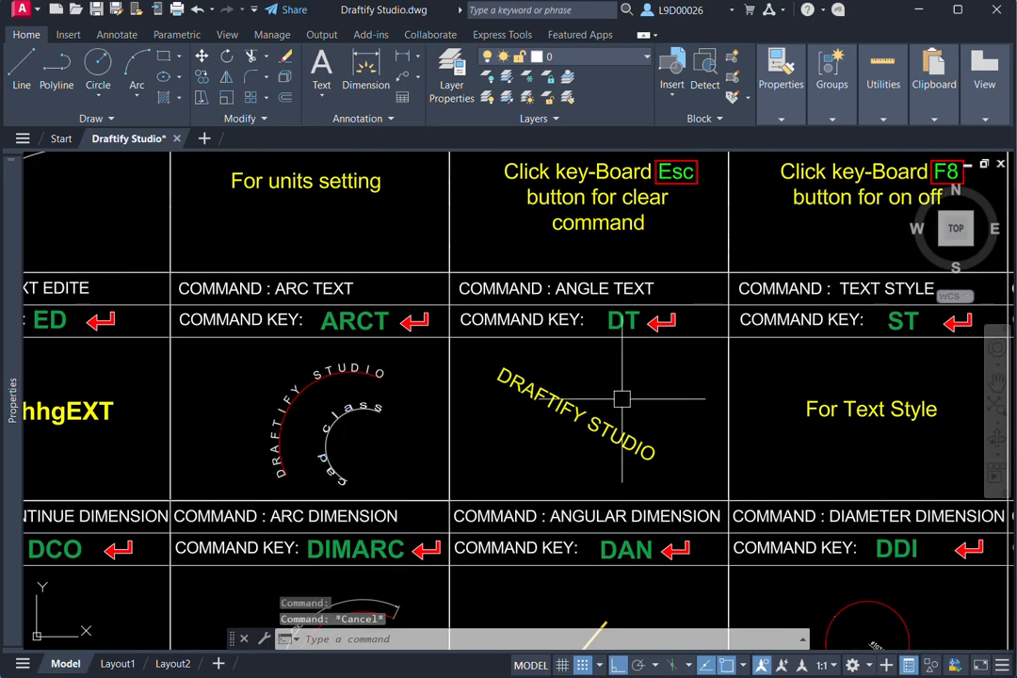
- Create single-line text "fsfs" in the ANGLE TEXT cell with Ortho off, about 79 units high and rotated about 214 degrees
type("dt")
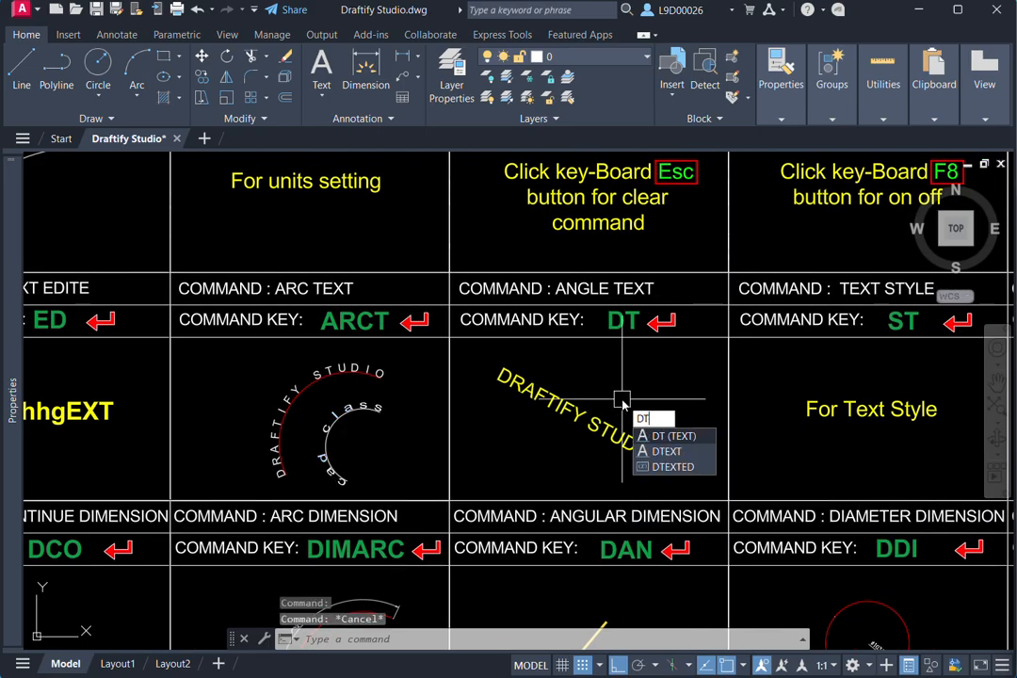
key("Return")
middle_click_drag(627, 395, 619, 398)
scroll(619, 398, "up", 2)
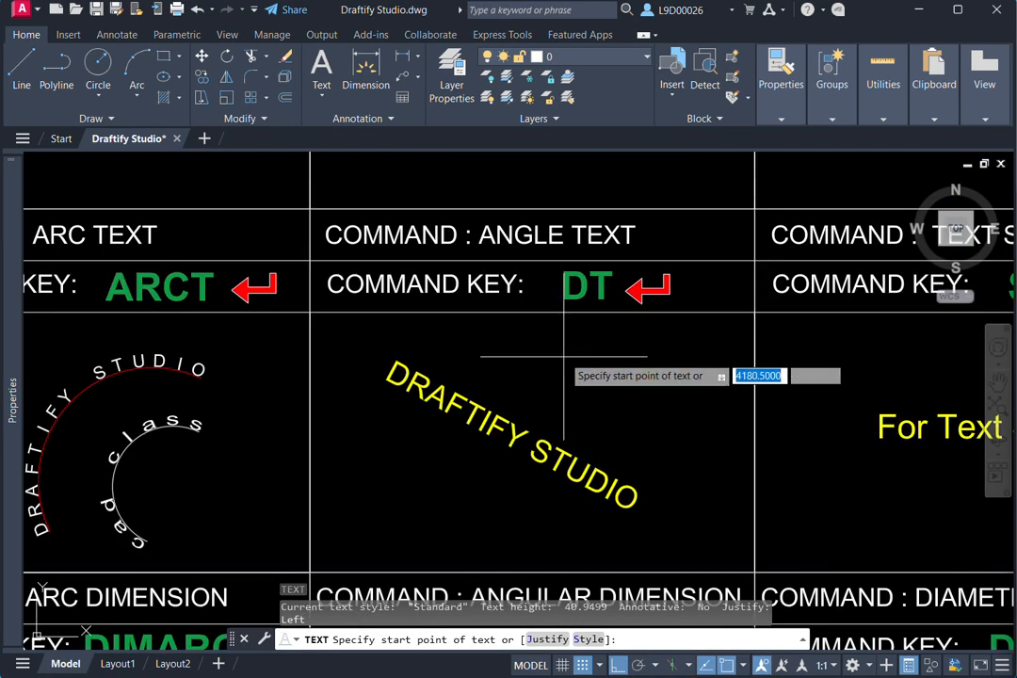
left_click(532, 390)
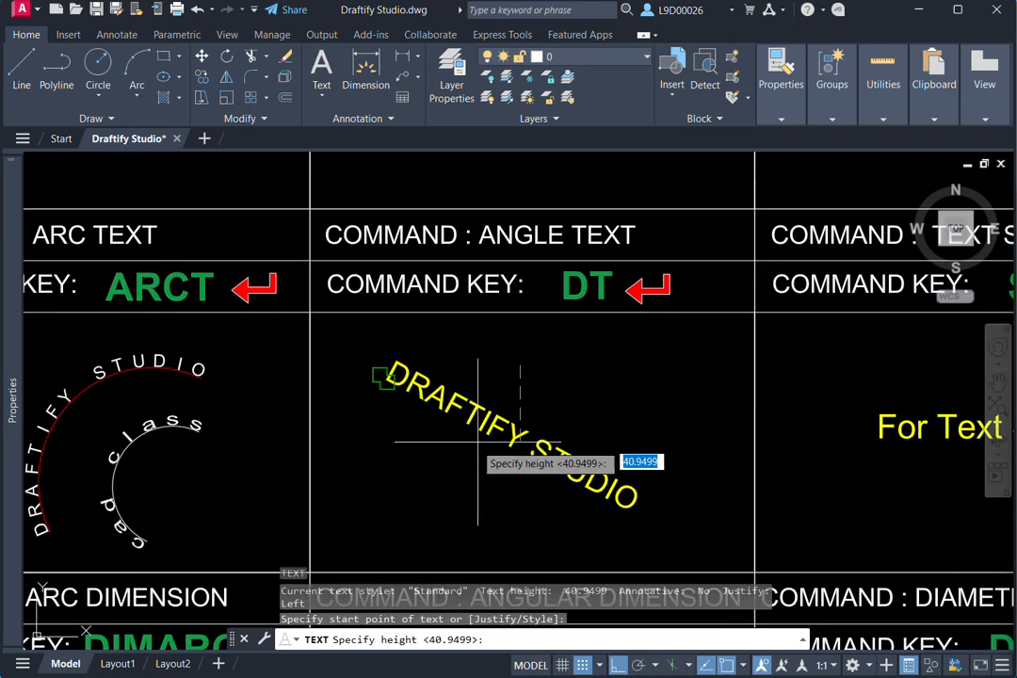
left_click(614, 667)
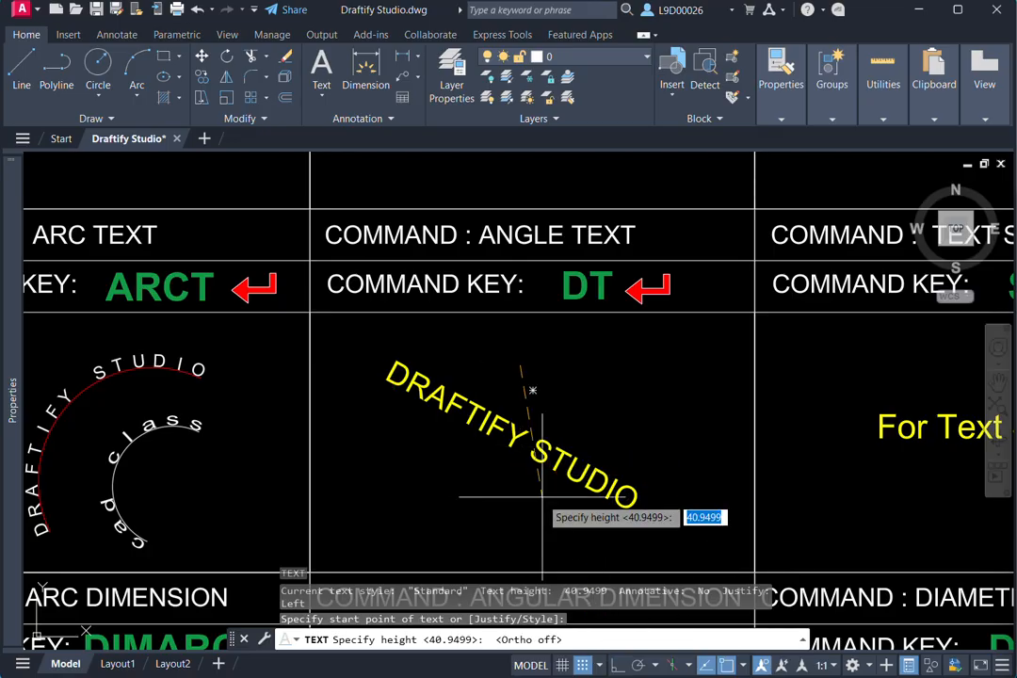
key("Return")
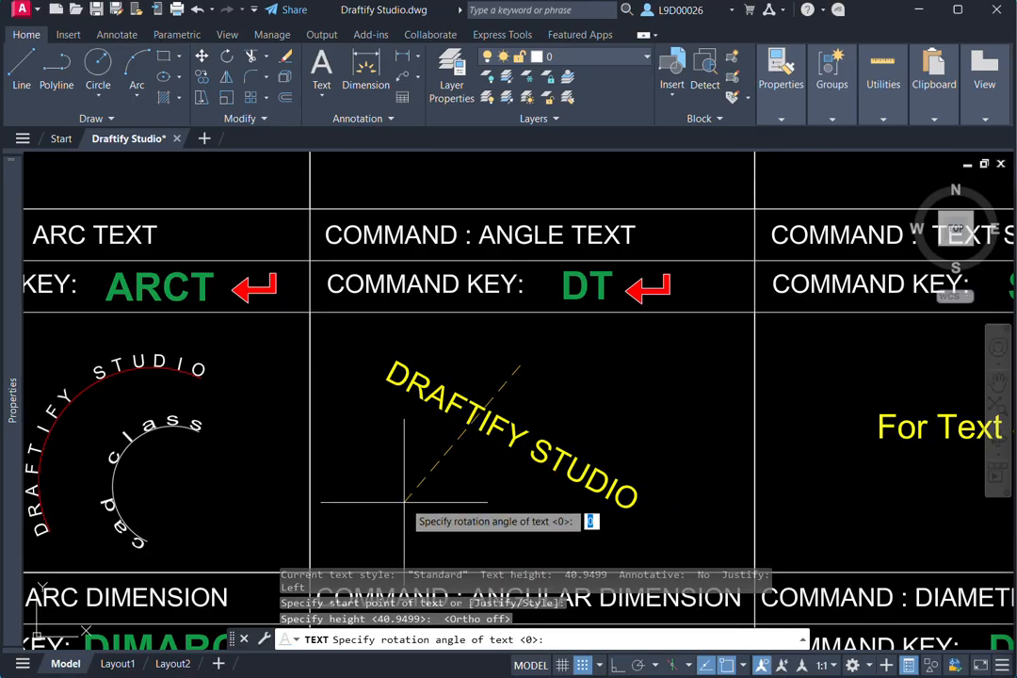
key("Return")
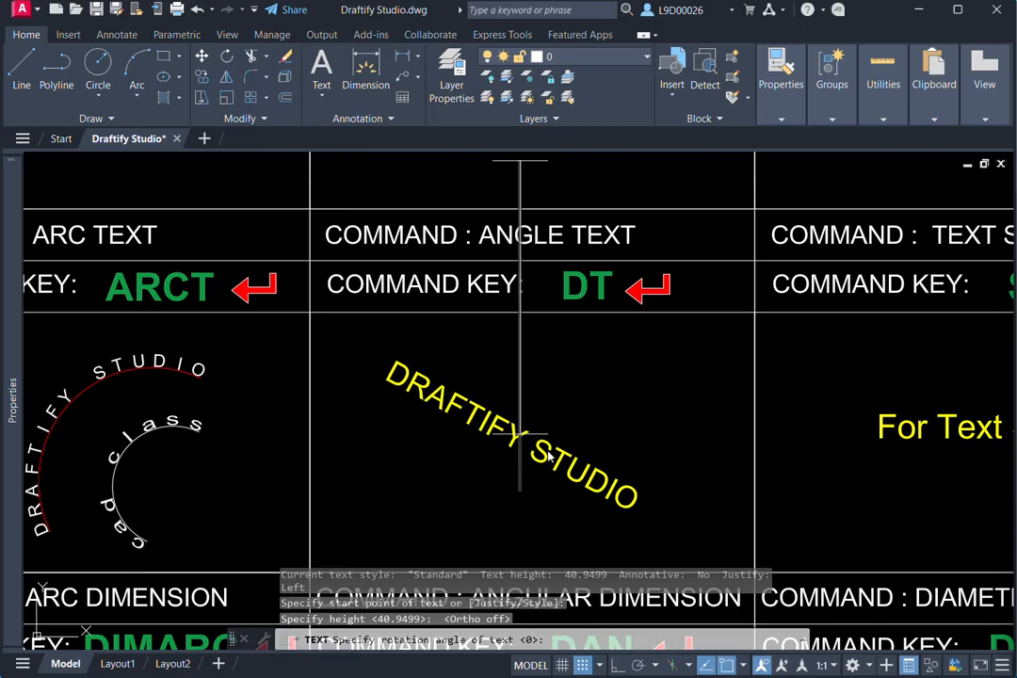
type("fsfs")
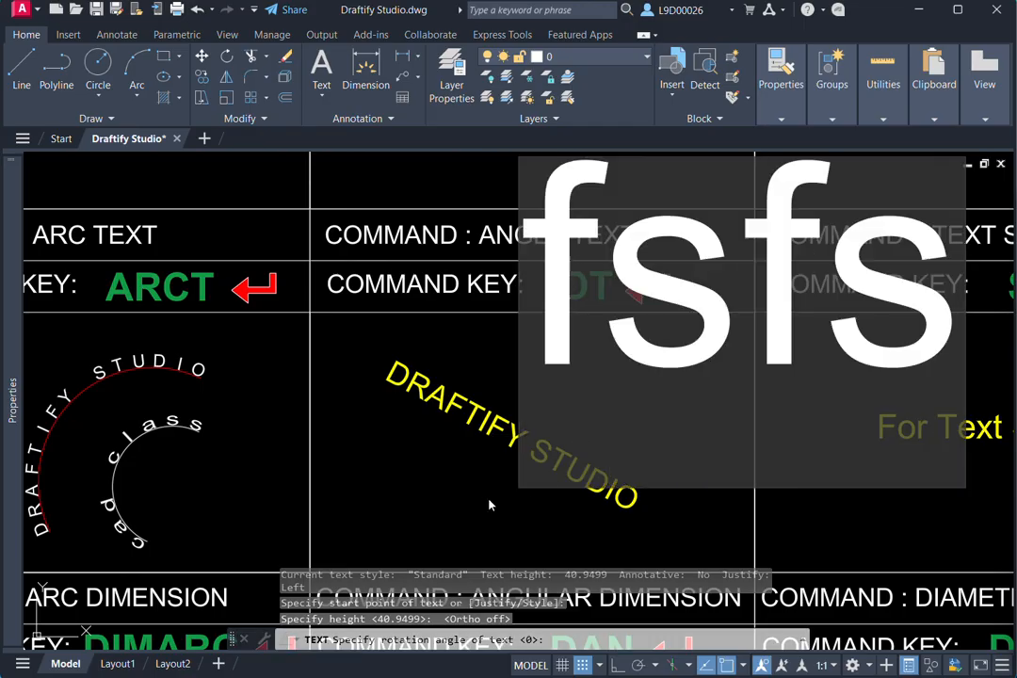
key("Return")
- Erase the oversized "fsfs" text from the ANGLE TEXT cell
scroll(629, 395, "down", 2)
middle_click_drag(628, 396, 654, 271)
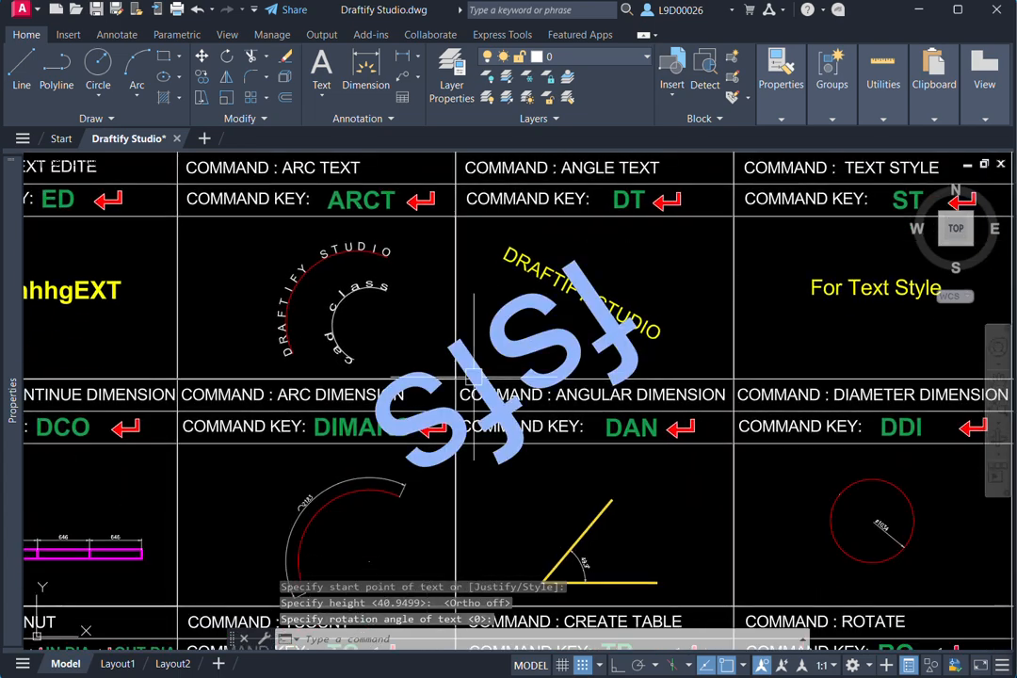
scroll(637, 386, "down", 2)
left_click(625, 328)
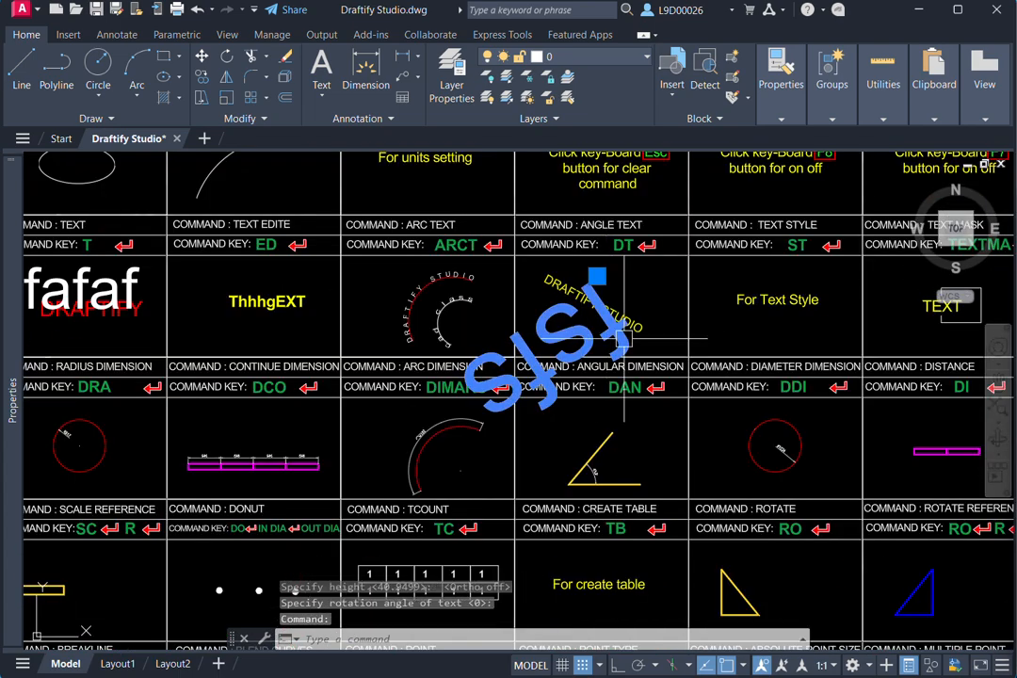
type("e")
key("Return")
- Create single-line text "cad" in the ANGLE TEXT cell, 79.2244 high and sloping parallel to the yellow DRAFTIFY STUDIO text
middle_click_drag(625, 327, 626, 339)
type("d")
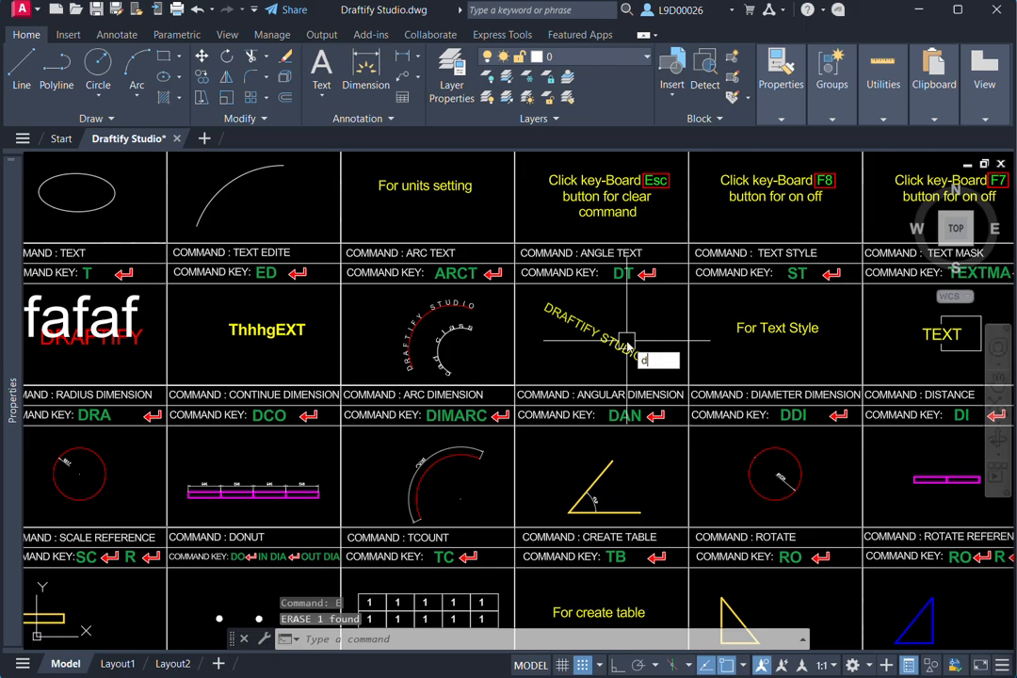
type("t")
key("Return")
scroll(561, 341, "up", 2)
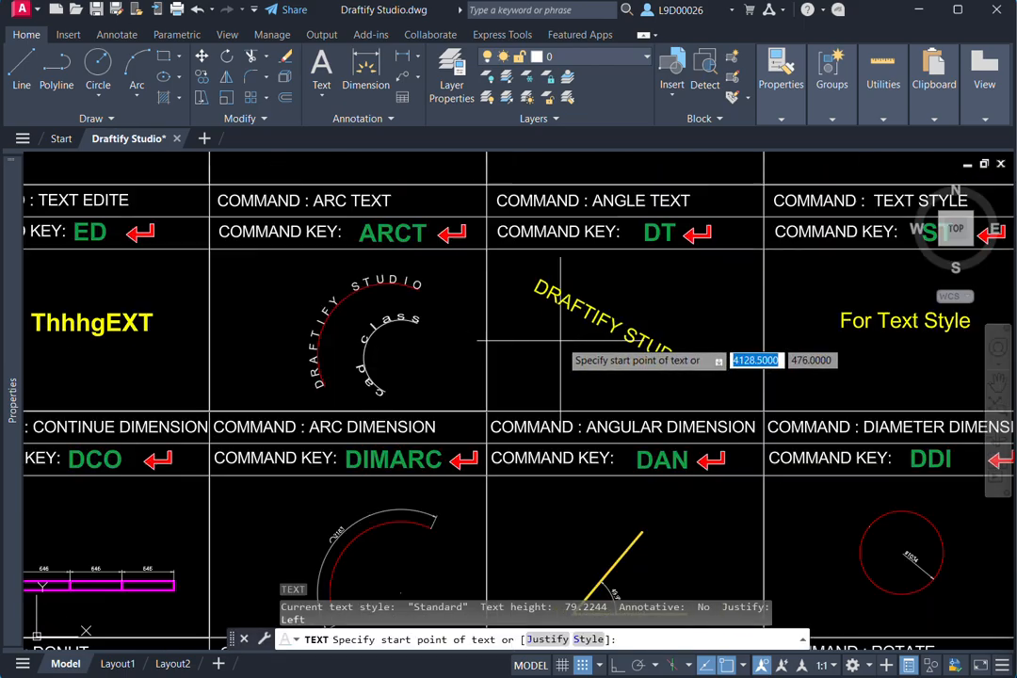
scroll(561, 341, "up", 2)
left_click(541, 323)
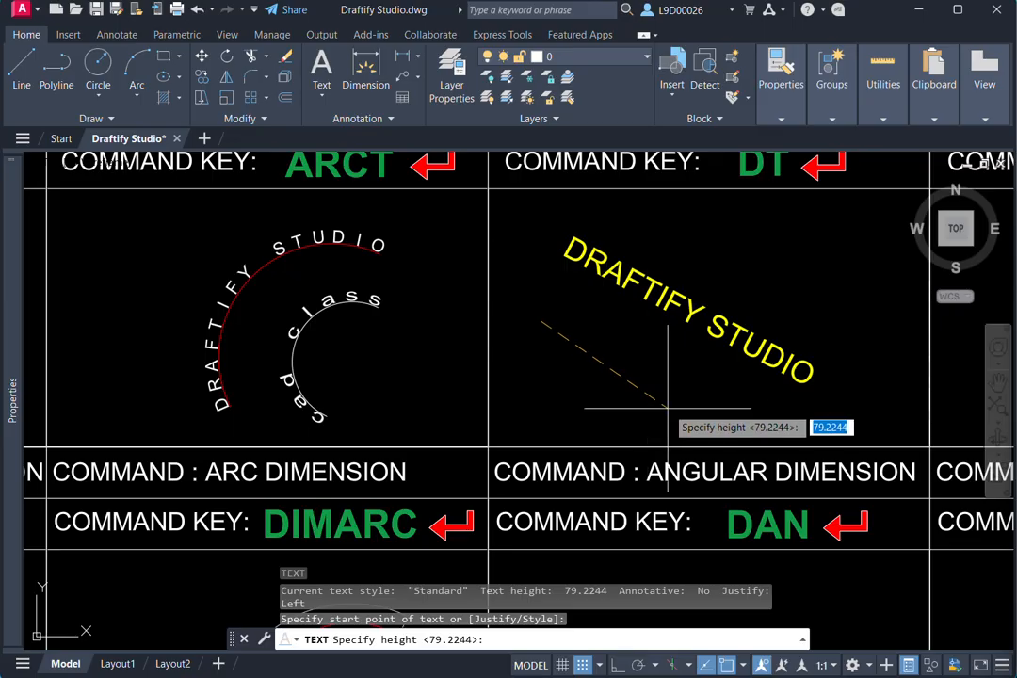
key("Return")
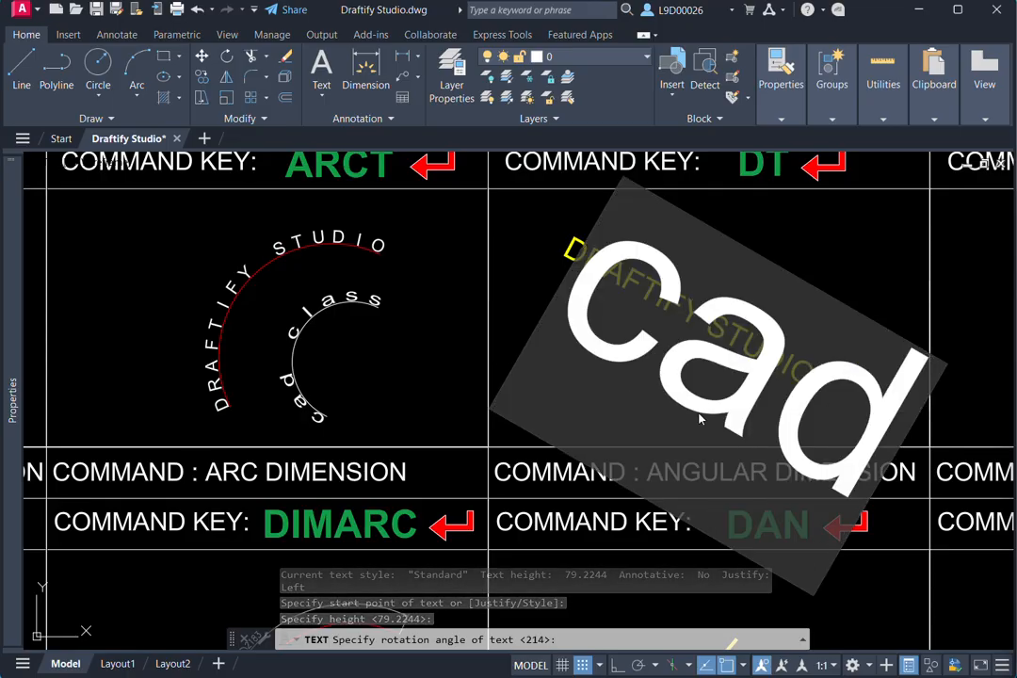
- Set the height of the sloping "cad" text in the ANGLE TEXT cell to 29 and deselect it
scroll(713, 346, "down", 4)
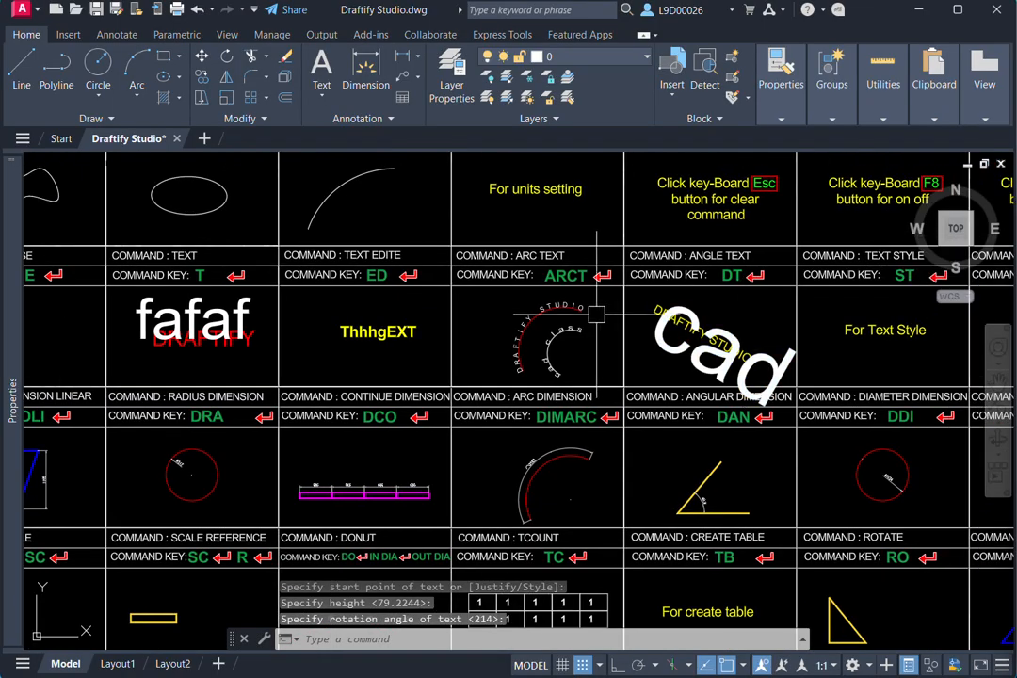
scroll(867, 326, "up", 3)
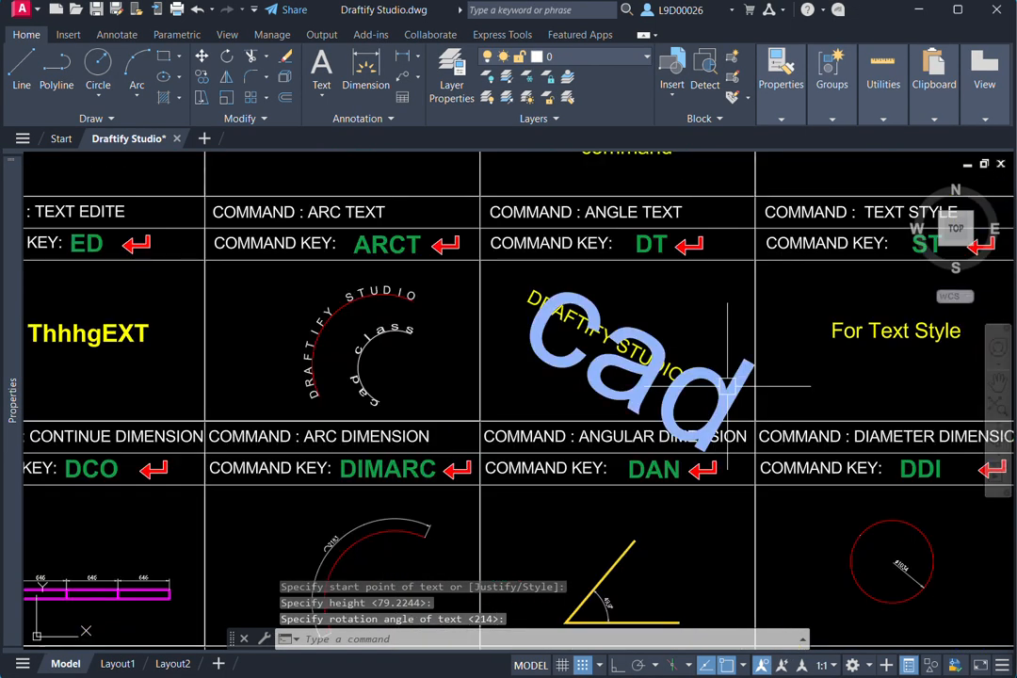
left_click(716, 375)
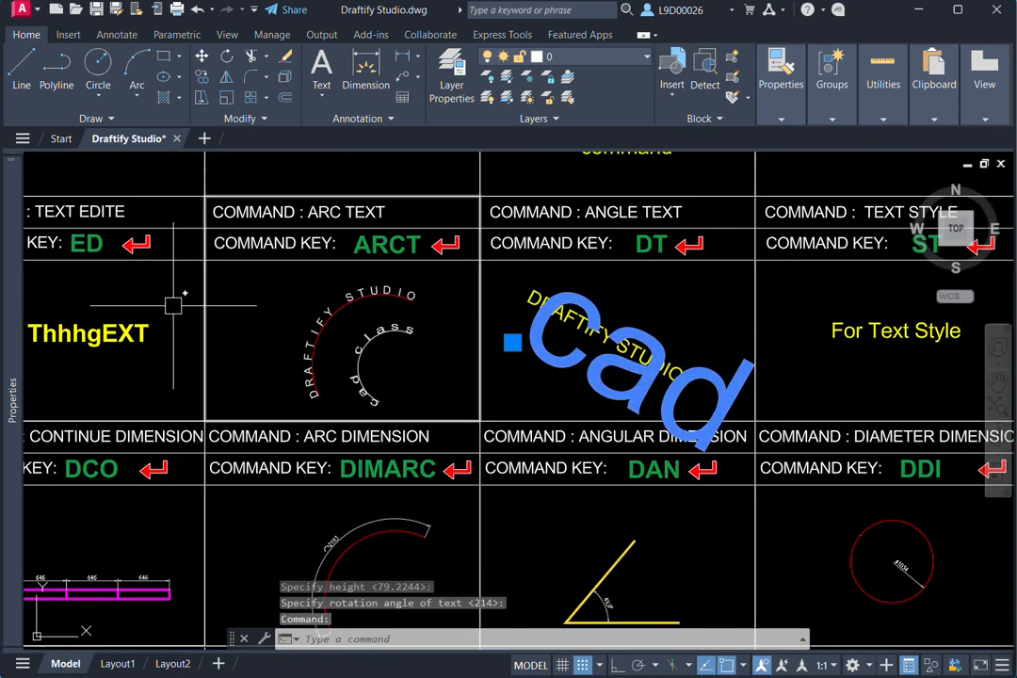
mouse_move(17, 351)
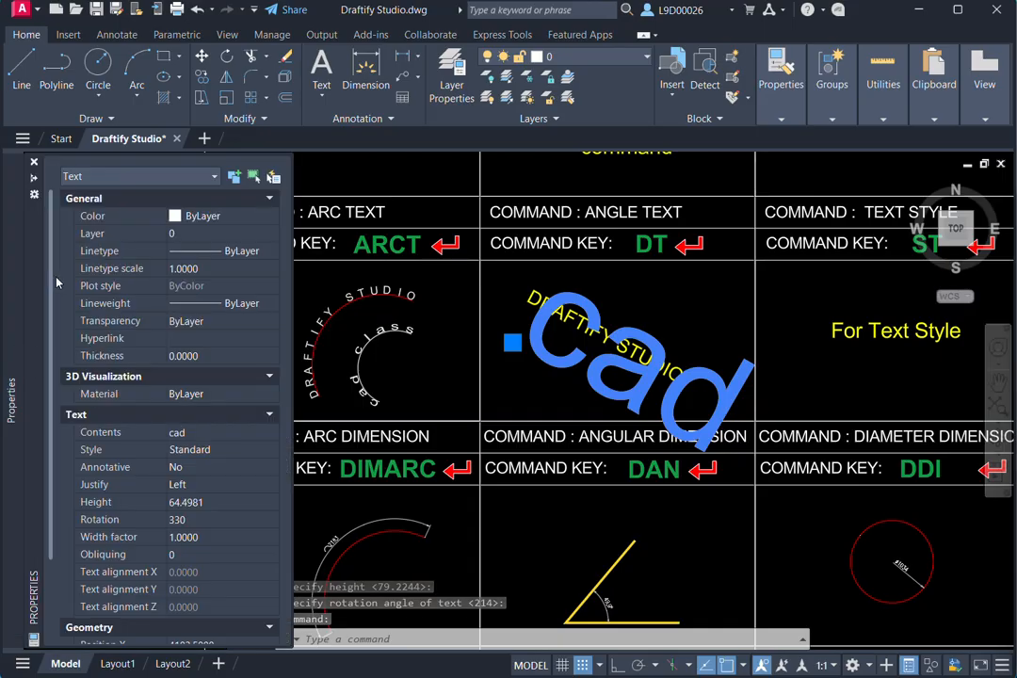
left_click(167, 503)
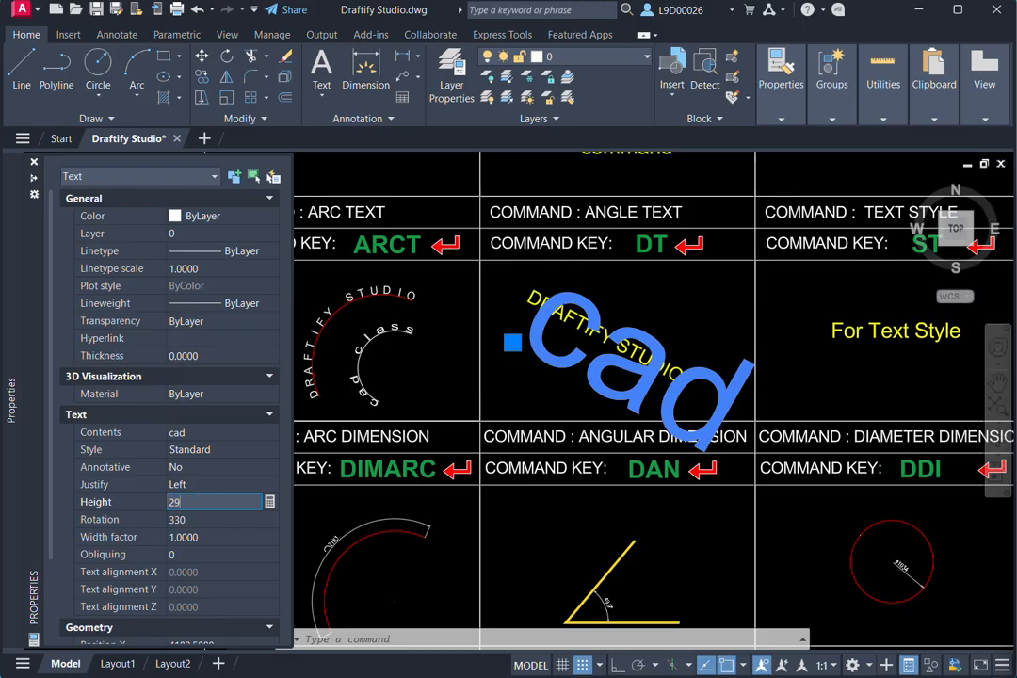
key("Return")
key("Escape")
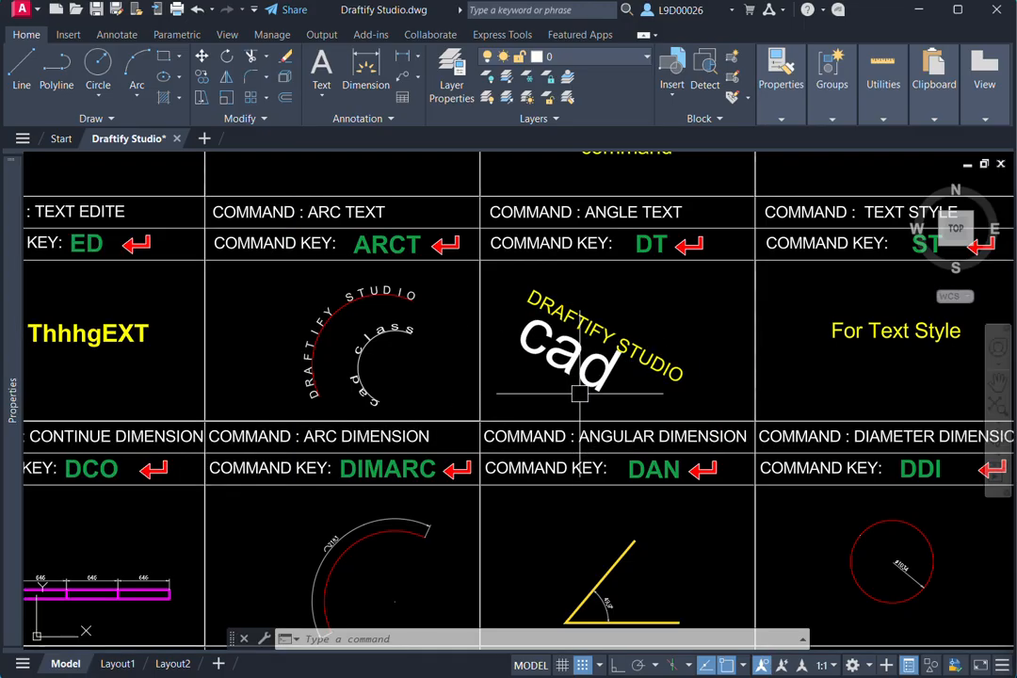
- Open the Text Style settings to demonstrate the TEXT STYLE cell's ST command
middle_click_drag(705, 355, 511, 378)
mouse_move(664, 367)
middle_mouse_down()
mouse_move(626, 396)
mouse_move(646, 398)
middle_mouse_up()
left_click(301, 426)
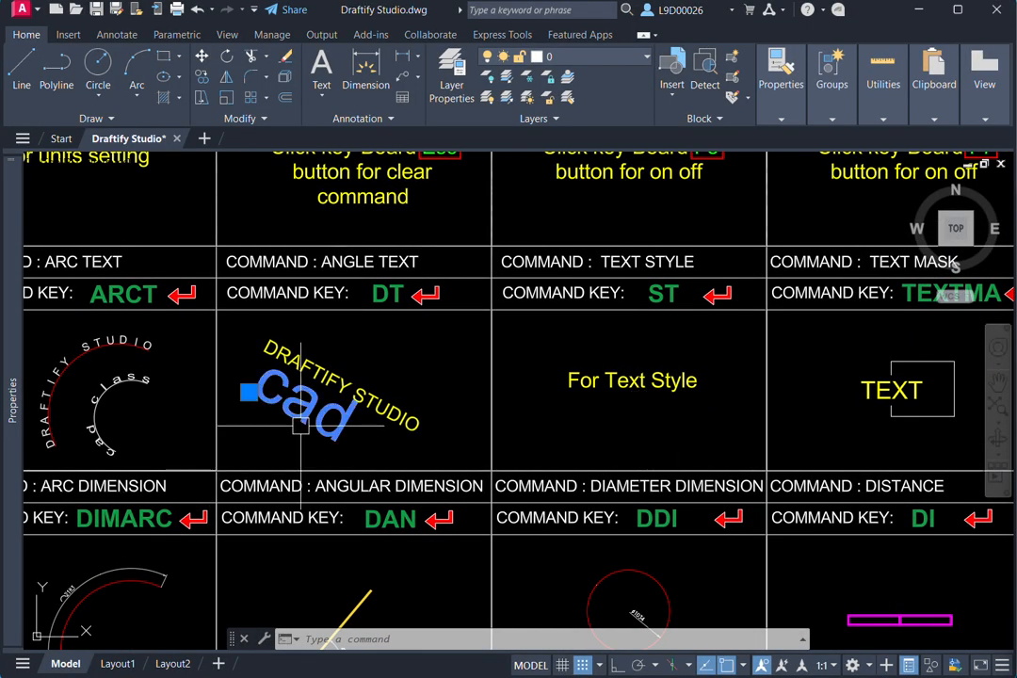
middle_click_drag(311, 412, 317, 412)
middle_click_drag(651, 436, 634, 442)
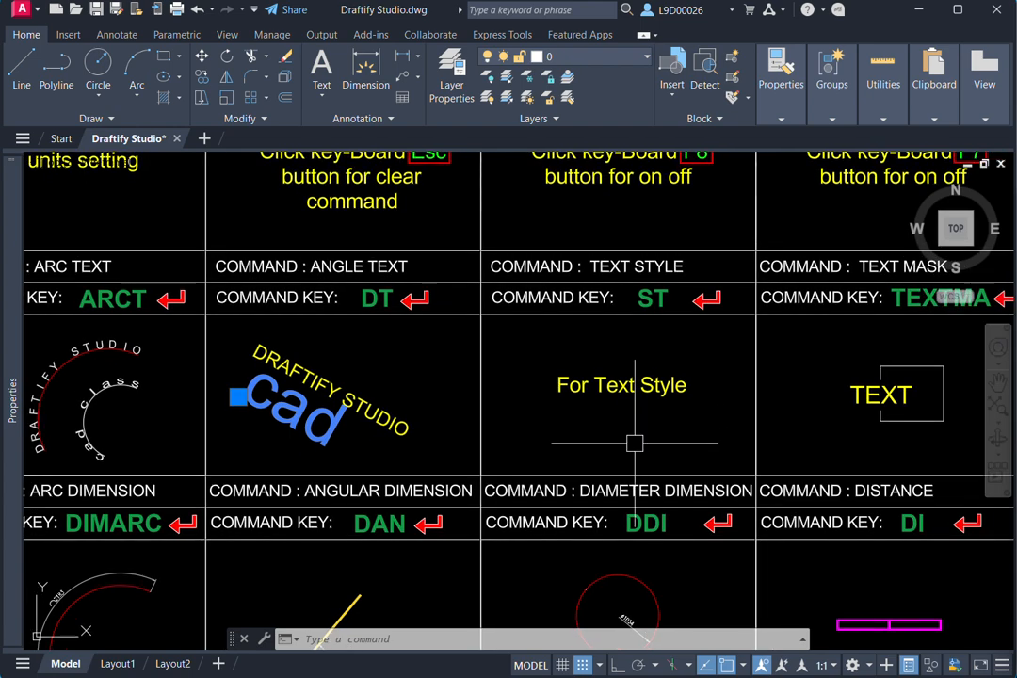
type("ST")
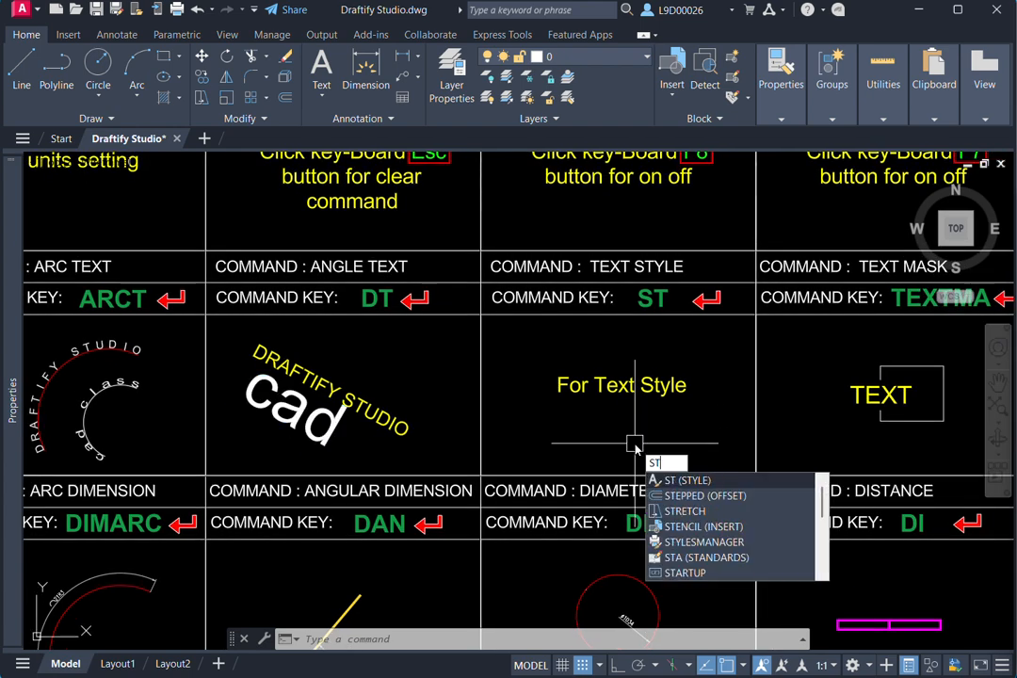
key("Return")
left_click_drag(358, 280, 546, 231)
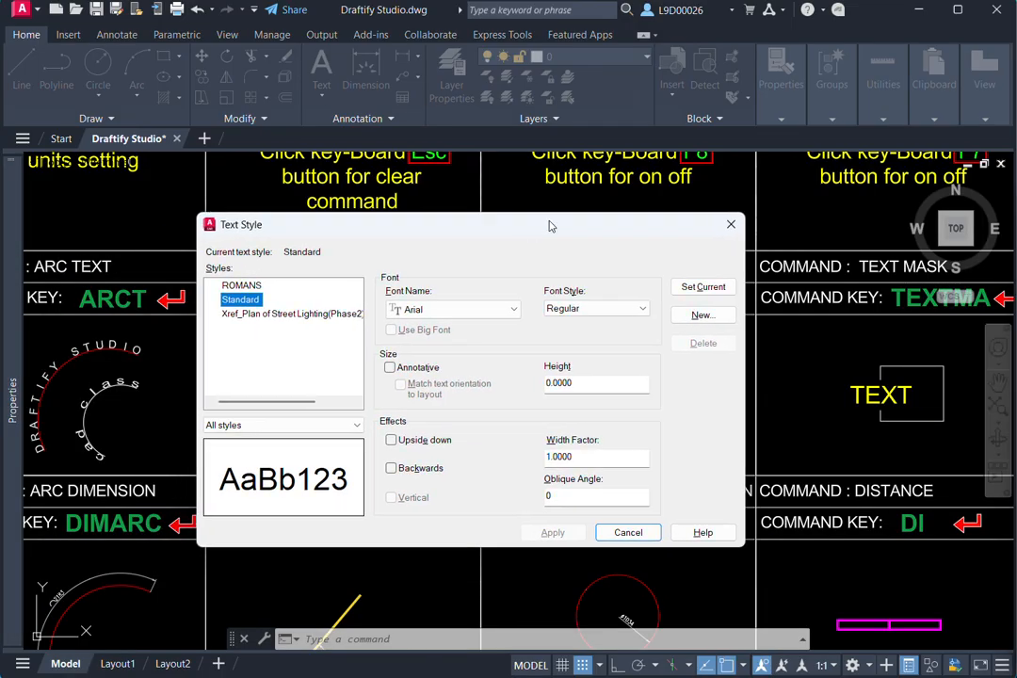
left_click(504, 310)
scroll(472, 235, "up", 10)
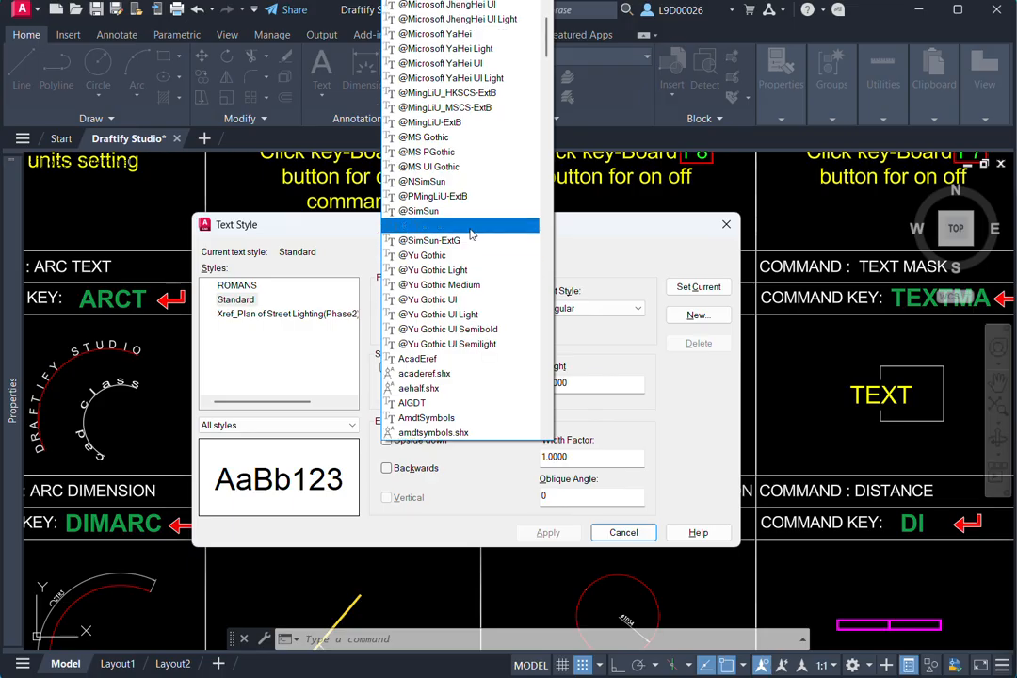
scroll(457, 310, "up", 2)
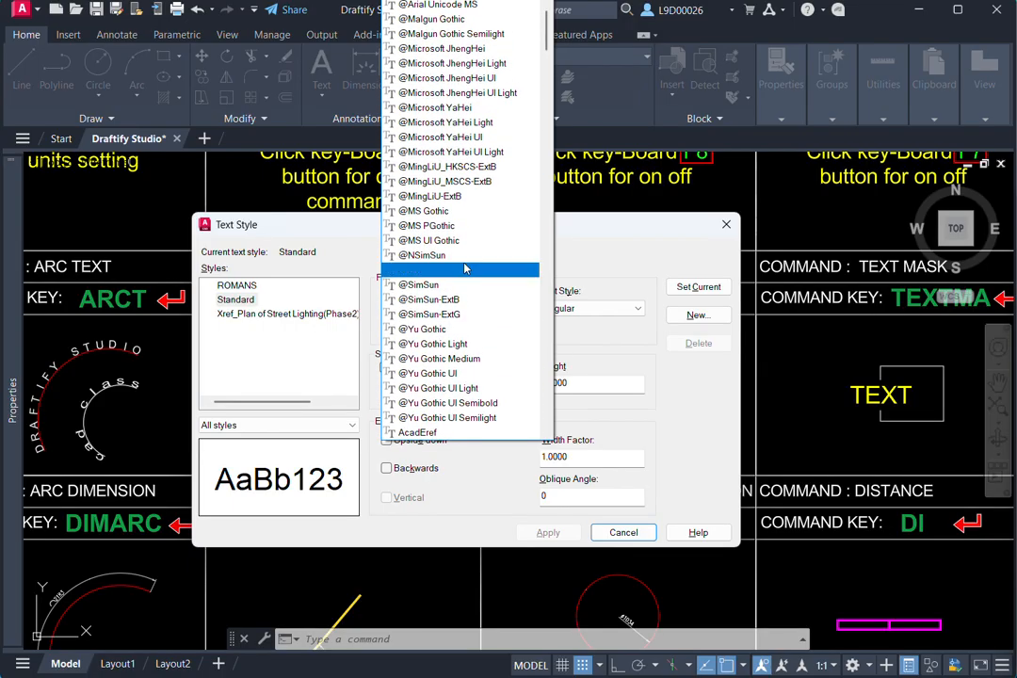
left_click(459, 165)
left_click(697, 287)
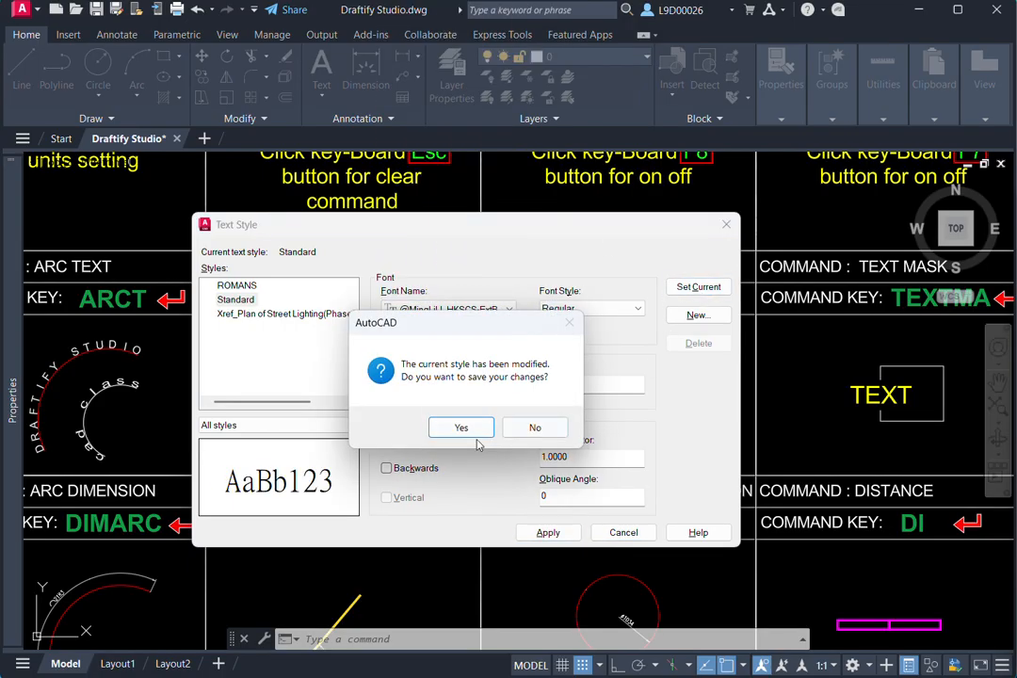
left_click(535, 427)
left_click(725, 225)
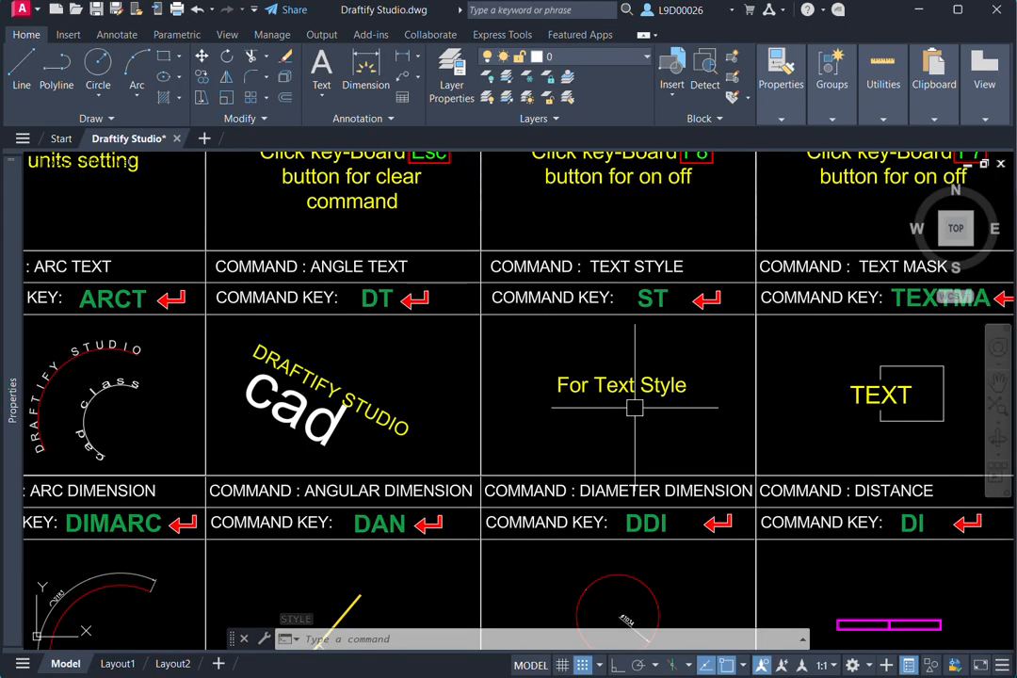
- Move the masked yellow TEXT in the TEXT MASK cell up so it covers the rectangle's upper-left corner
scroll(666, 395, "down", 2)
middle_click_drag(668, 397, 487, 390)
scroll(665, 369, "up", 6)
middle_click_drag(621, 378, 654, 373)
left_click(653, 373)
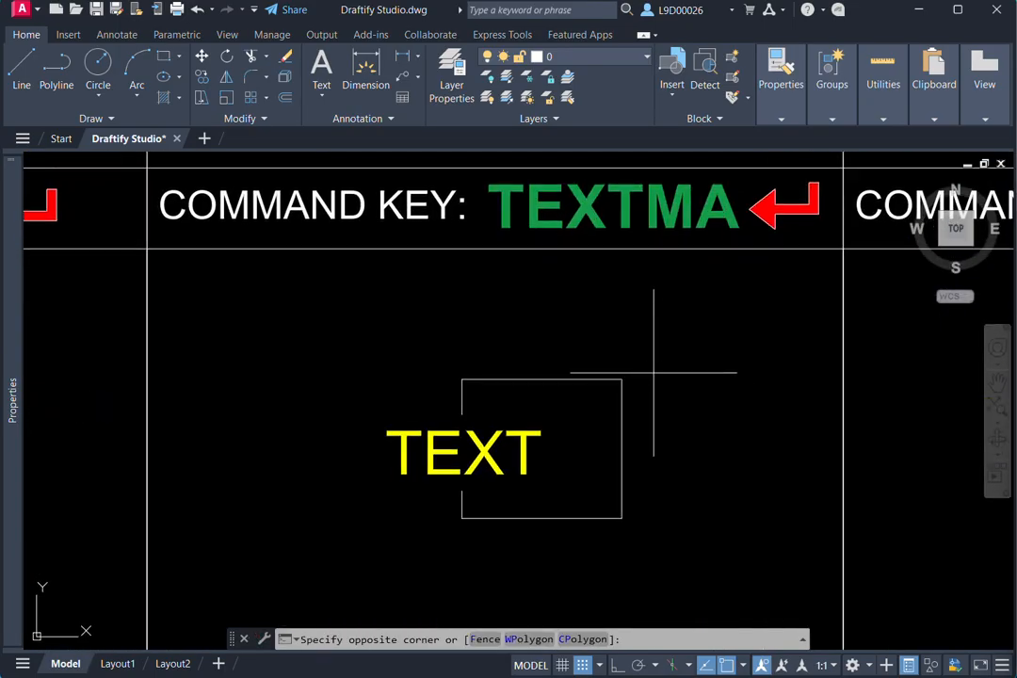
left_click(590, 472)
key("Escape")
left_click(572, 380)
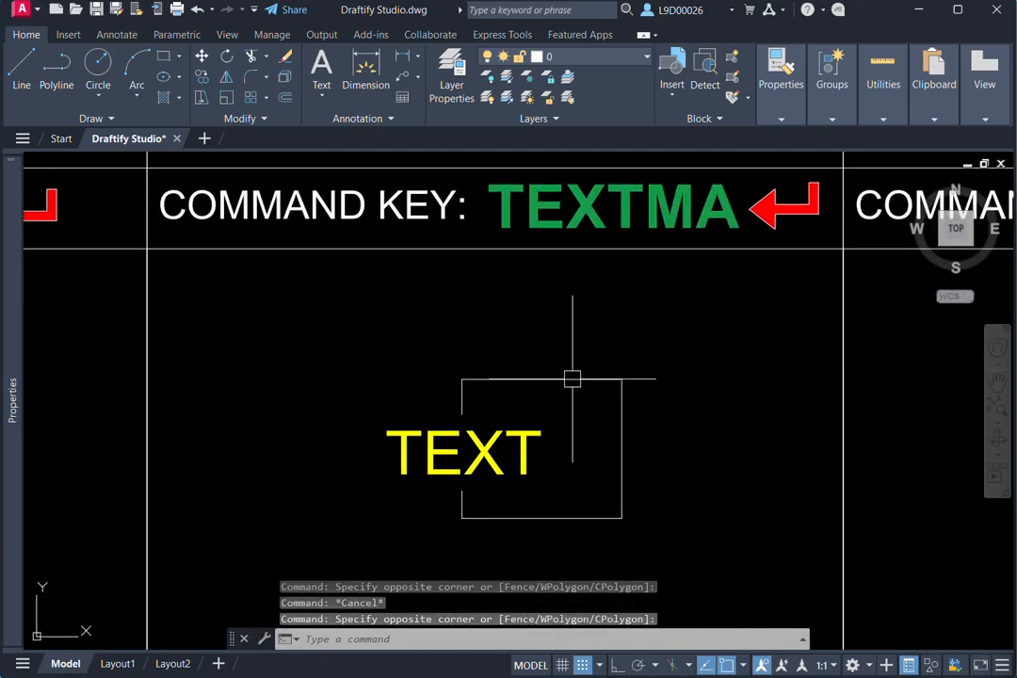
key("Escape")
left_click(716, 470)
left_click(499, 428)
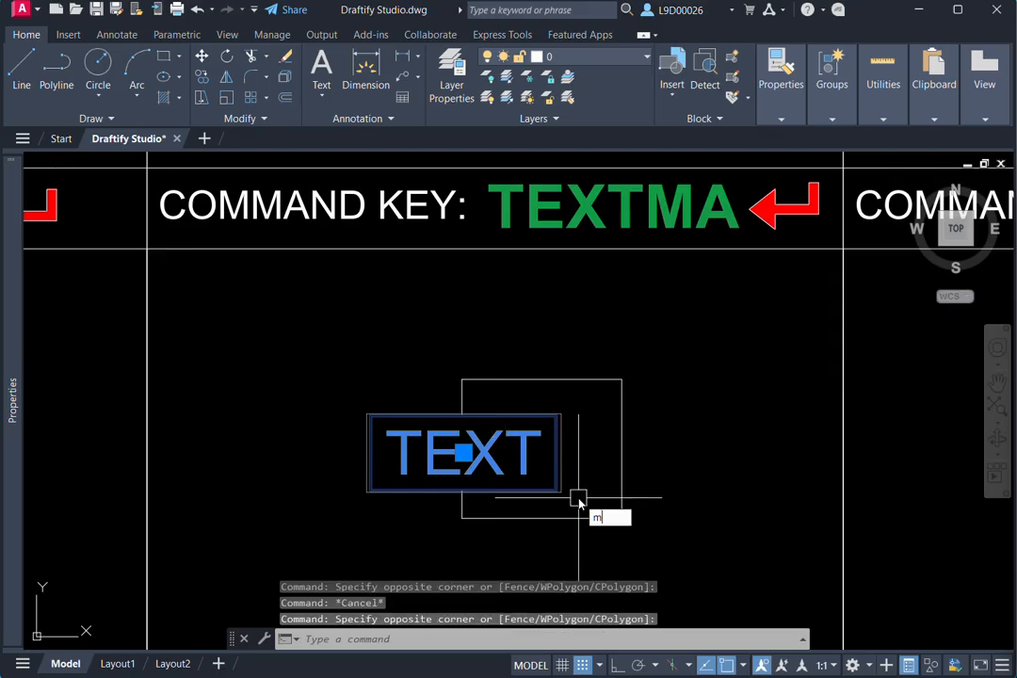
key("Return")
left_click(687, 476)
left_click(699, 410)
key("Escape")
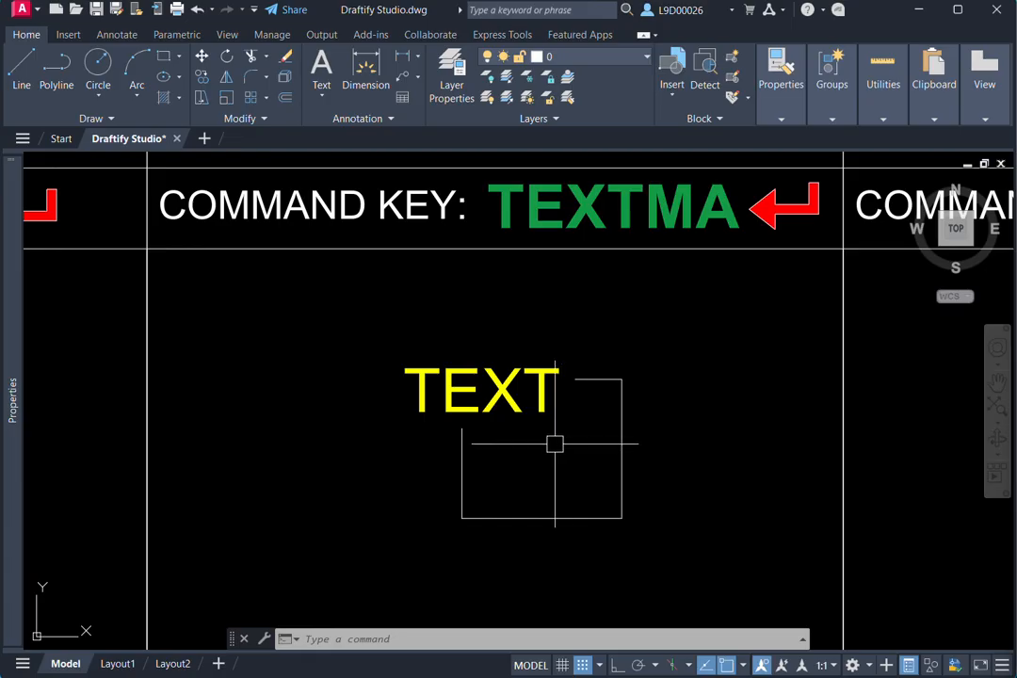
- Move the masked yellow TEXT further up, clear of the rectangle in the TEXT MASK cell
mouse_move(560, 446)
middle_mouse_down()
mouse_move(576, 452)
mouse_move(589, 489)
mouse_move(570, 495)
middle_mouse_up()
key("Escape")
key("Escape")
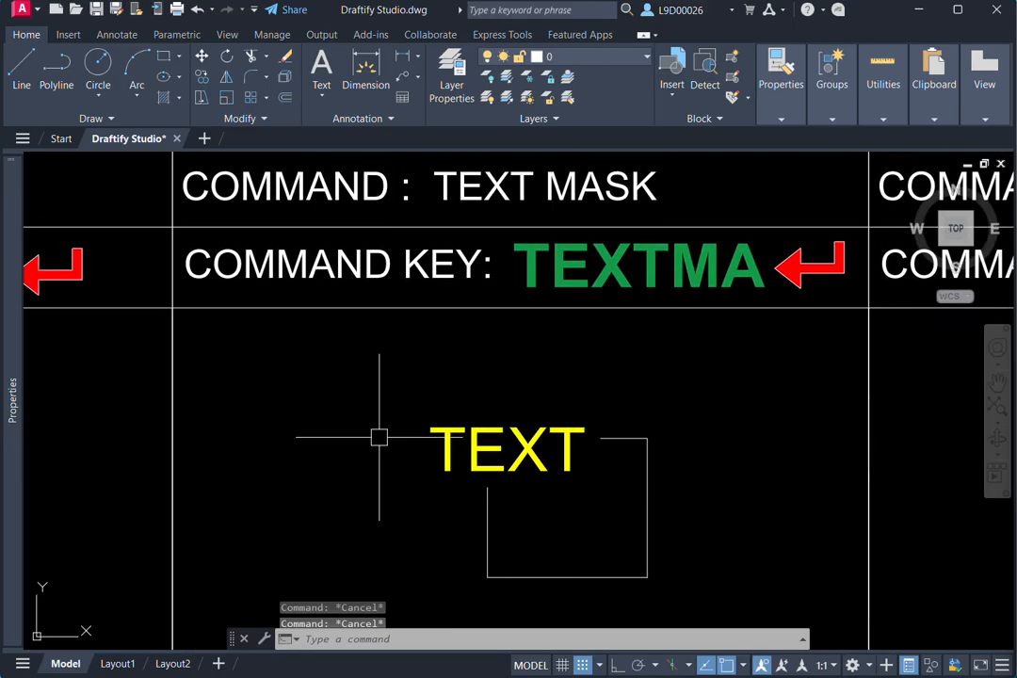
left_click(448, 426)
type("m")
key("Return")
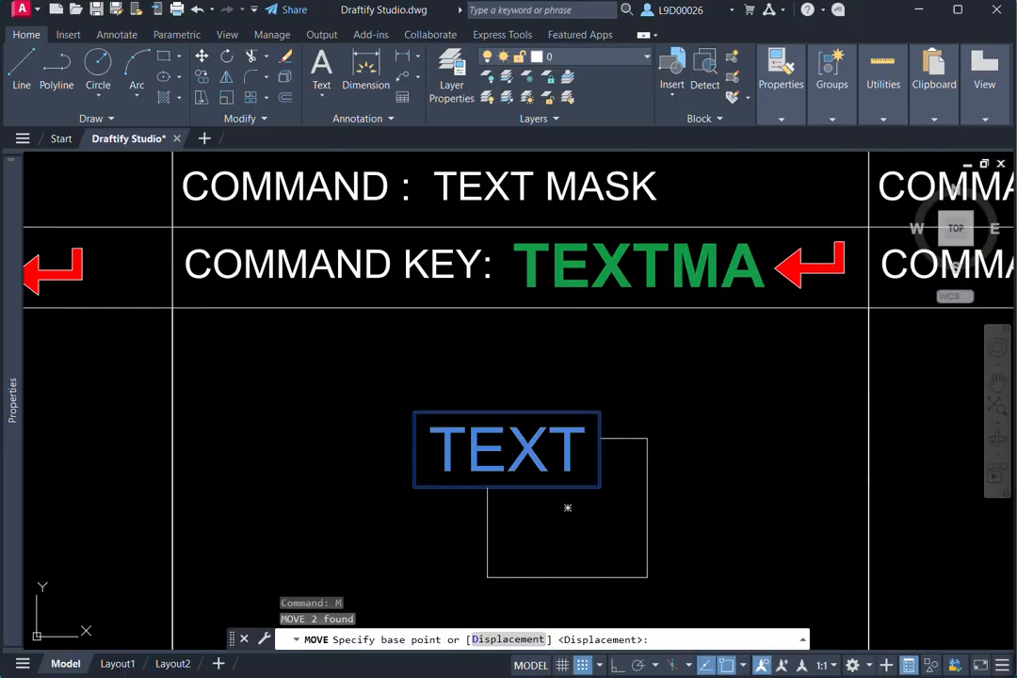
left_click(647, 438)
left_click(656, 365)
key("Escape")
- Try to mask the yellow TEXT above the rectangle with the Text Mask command
scroll(319, 479, "down", 4)
middle_click_drag(207, 510, 358, 449)
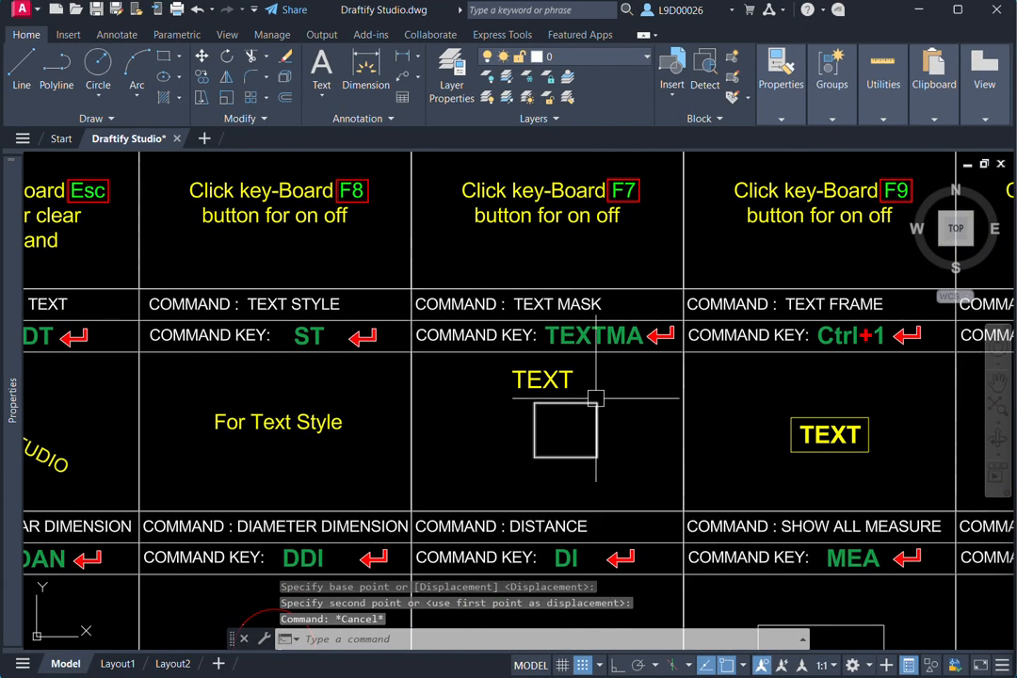
scroll(595, 397, "up", 4)
key("Escape")
type("te")
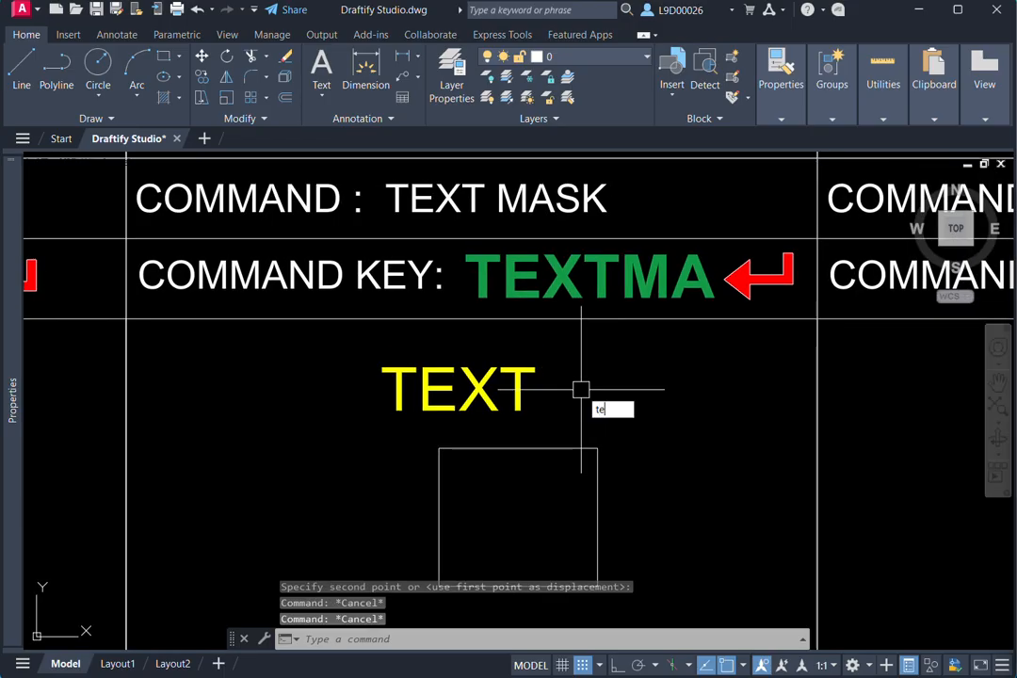
type("xtma")
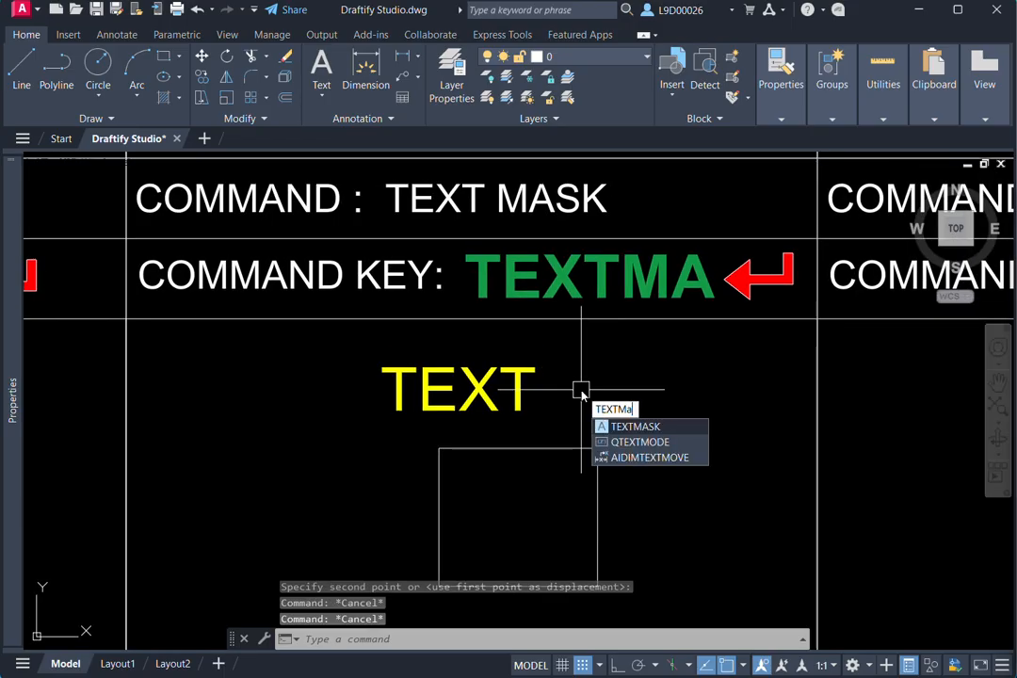
key("Return")
scroll(567, 487, "down", 4)
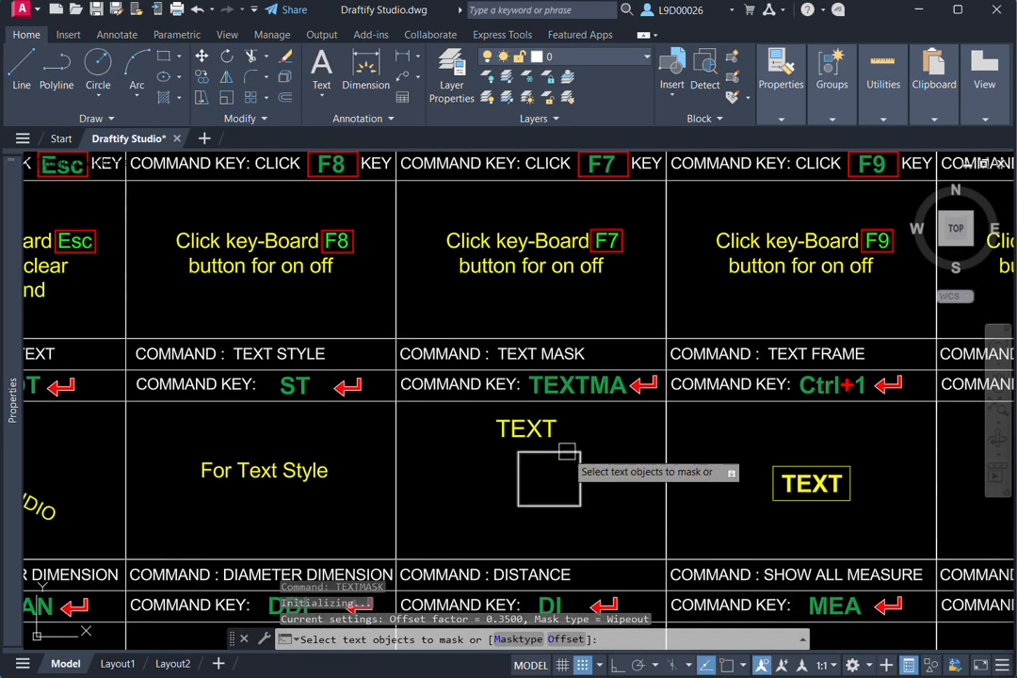
scroll(567, 431, "up", 2)
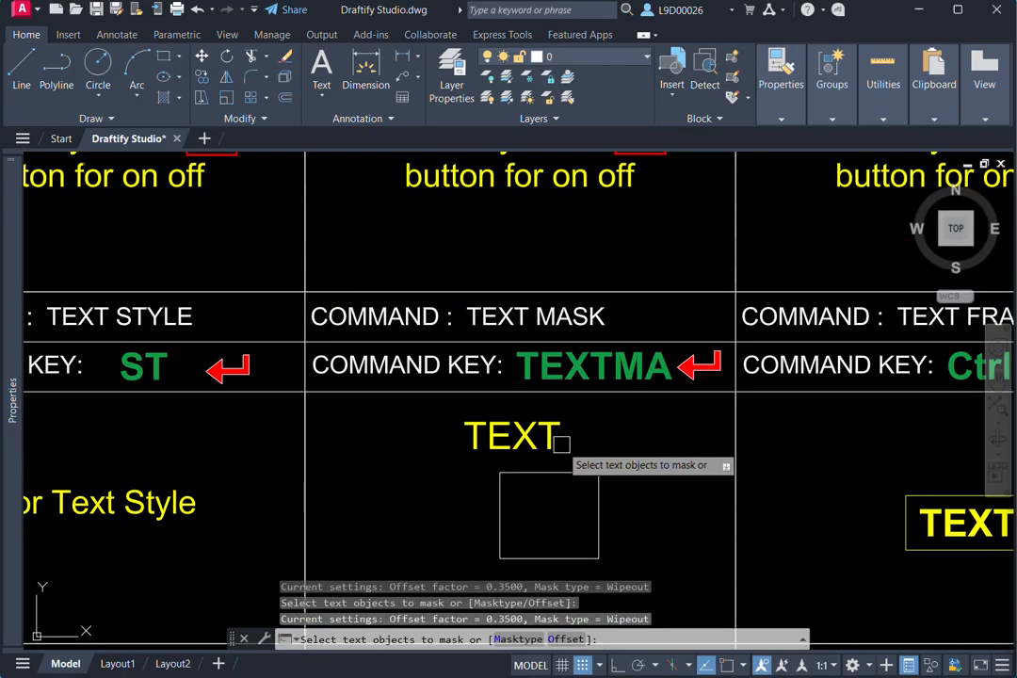
left_click(560, 442)
key("Escape")
- Deselect the yellow TEXT and regenerate the drawing
scroll(599, 458, "up", 2)
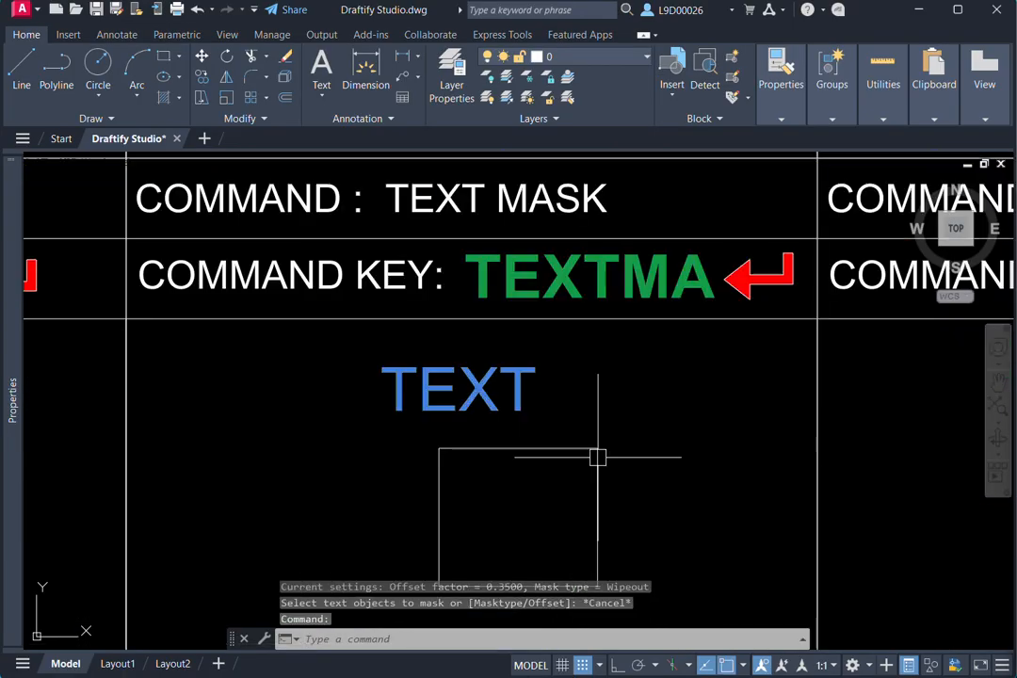
key("Escape")
scroll(485, 477, "down", 4)
middle_click_drag(484, 477, 518, 464)
key("Escape")
key("Escape")
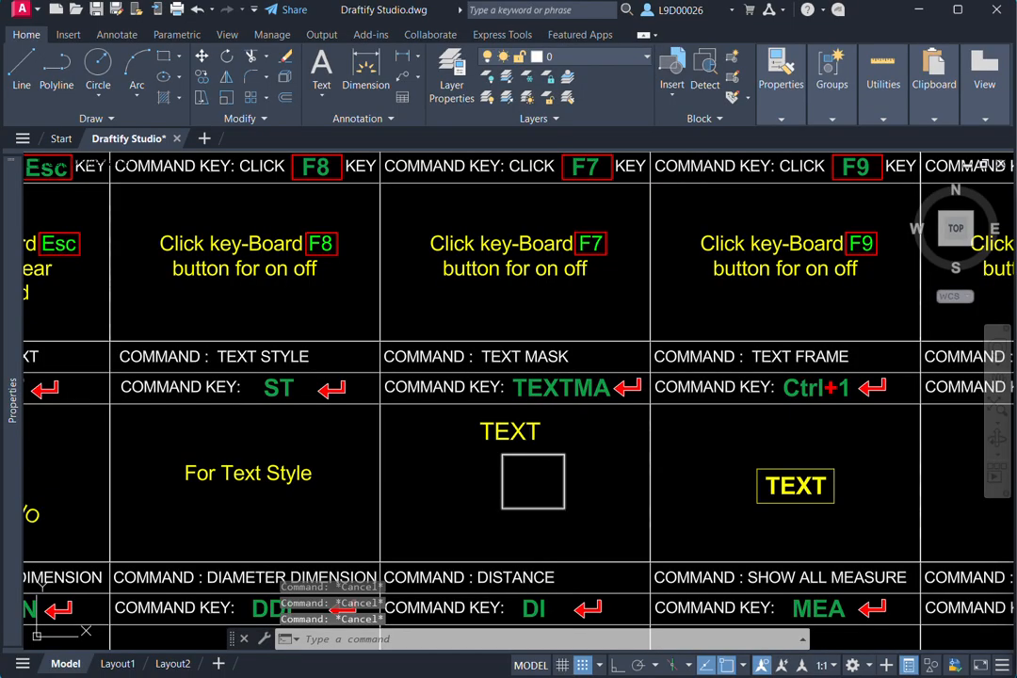
type("re")
key("Return")
- Copy the red DRAFTIFY text from the TEXT cell onto the rectangle in the TEXT MASK cell
middle_click_drag(452, 456, 525, 438)
middle_click_drag(282, 491, 591, 466)
middle_click_drag(277, 468, 597, 465)
left_click(305, 457)
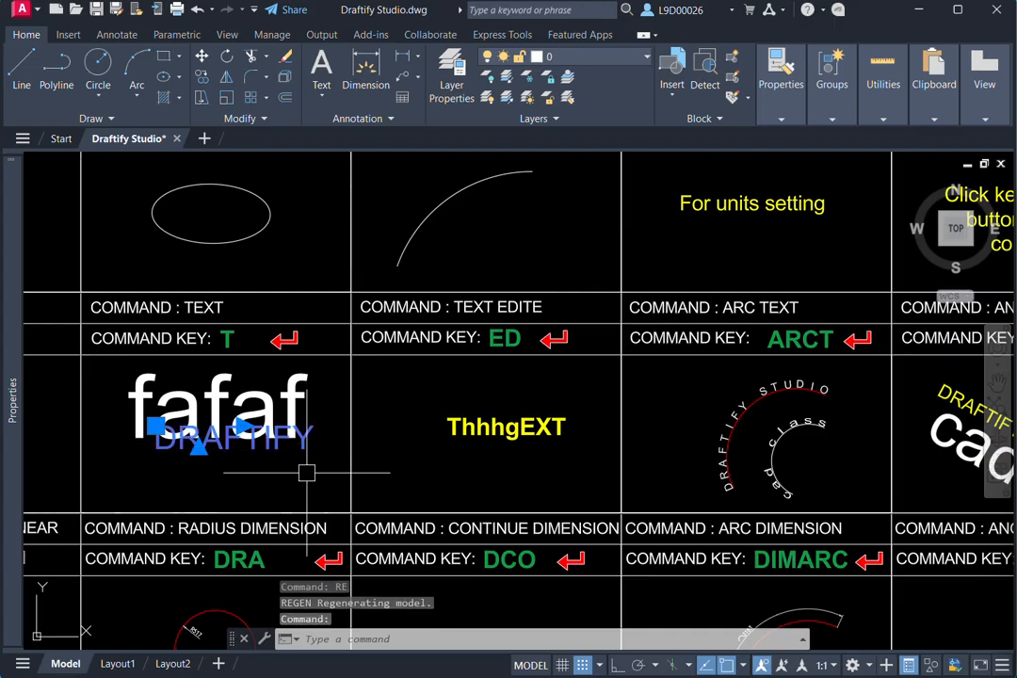
type("co")
key("Return")
left_click(300, 473)
scroll(299, 472, "down", 4)
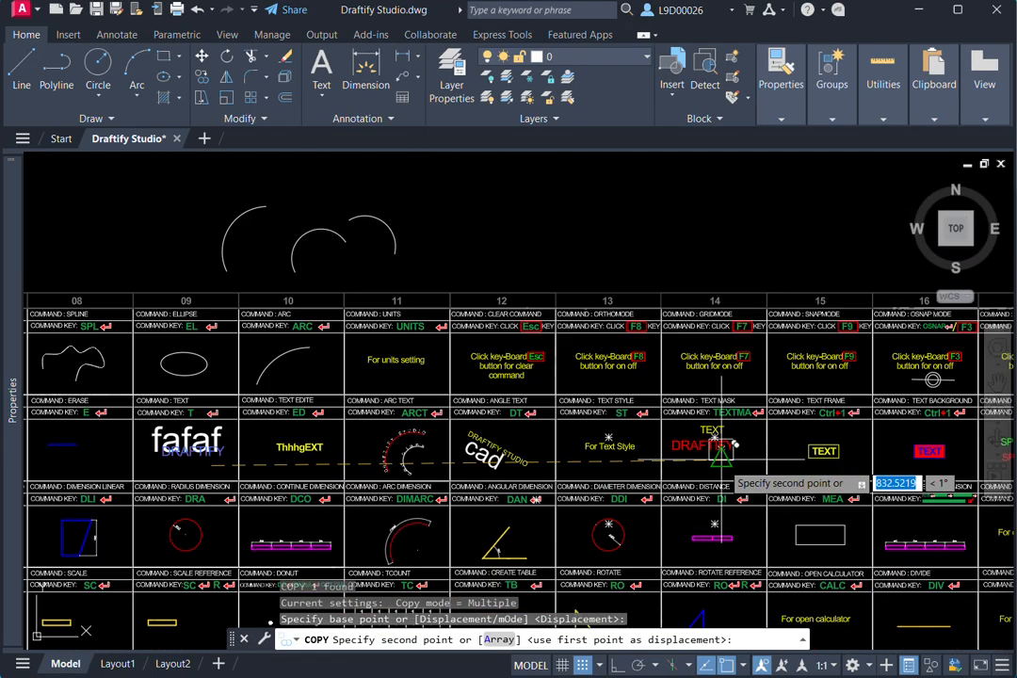
scroll(725, 456, "up", 6)
left_click(703, 452)
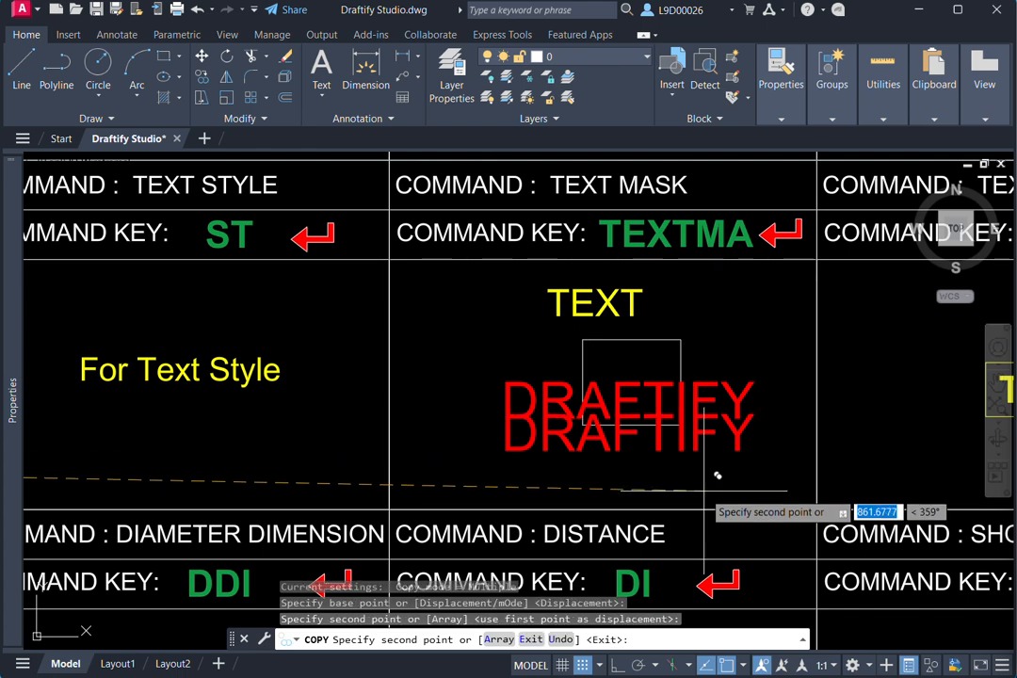
scroll(703, 489, "up", 5)
key("Escape")
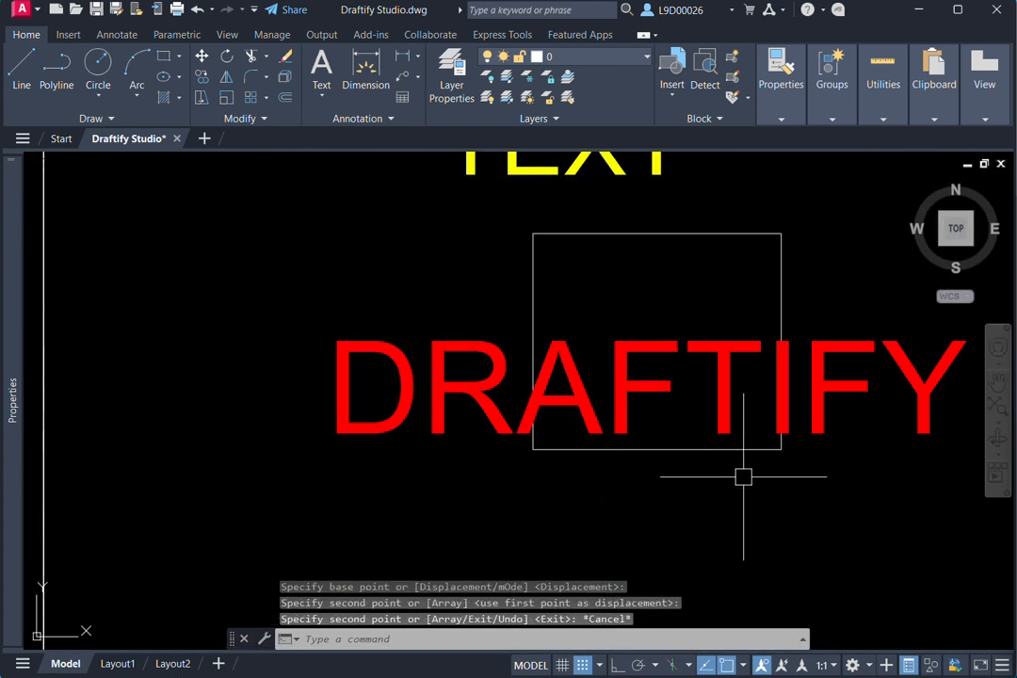
- Move the copied red DRAFTIFY text slightly so it crosses the lower part of the rectangle
left_click(761, 410)
type("m")
key("Return")
left_click(810, 513)
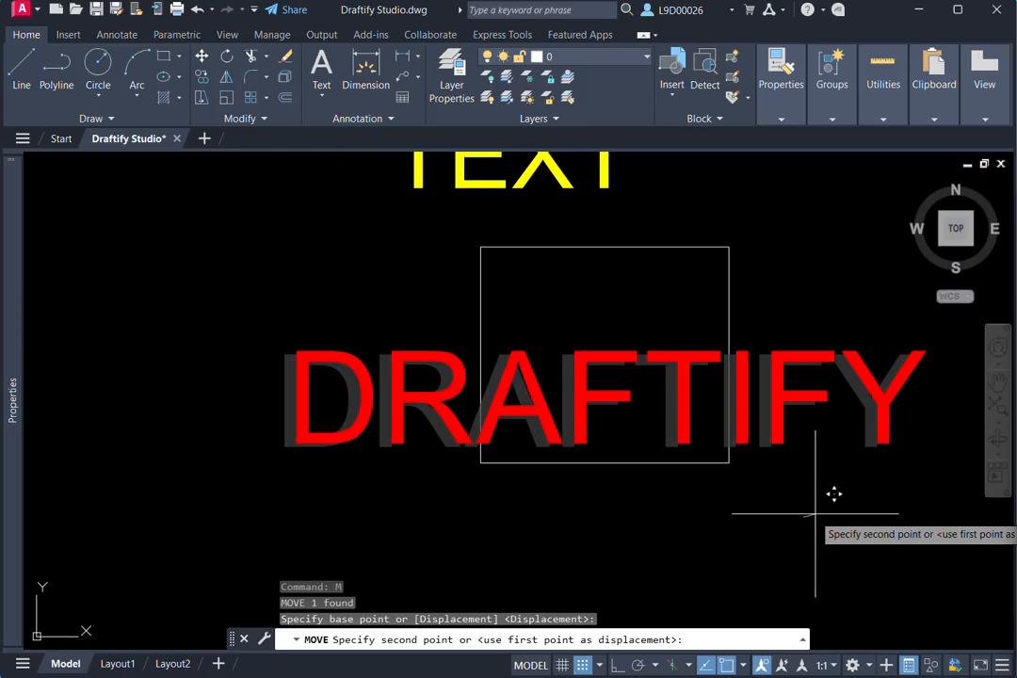
left_click(816, 514)
scroll(688, 468, "down", 2)
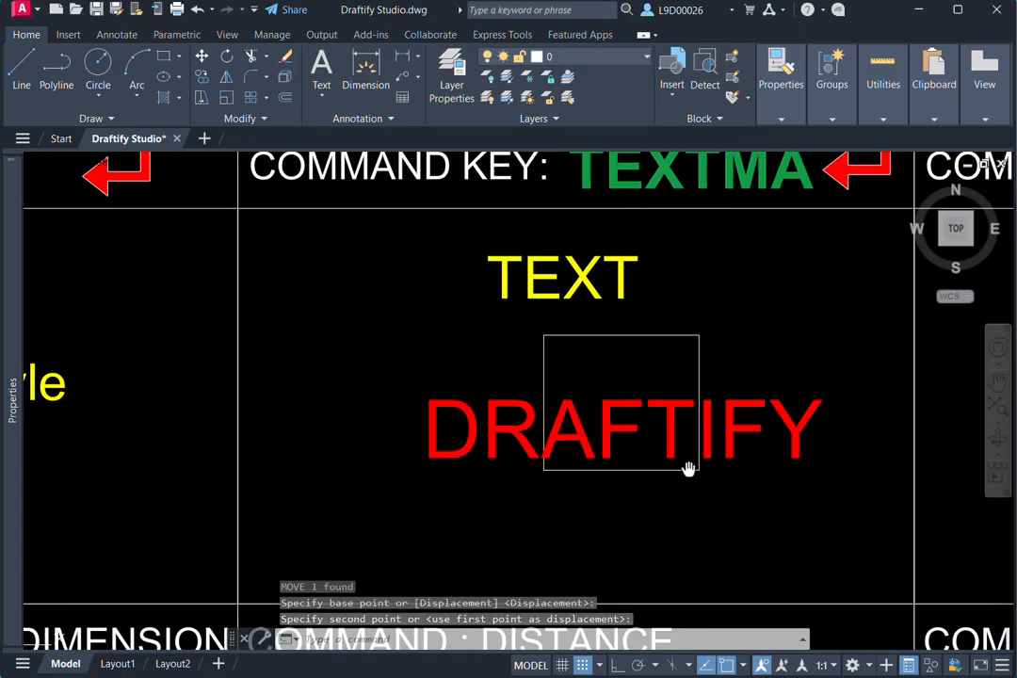
middle_click_drag(688, 468, 671, 474)
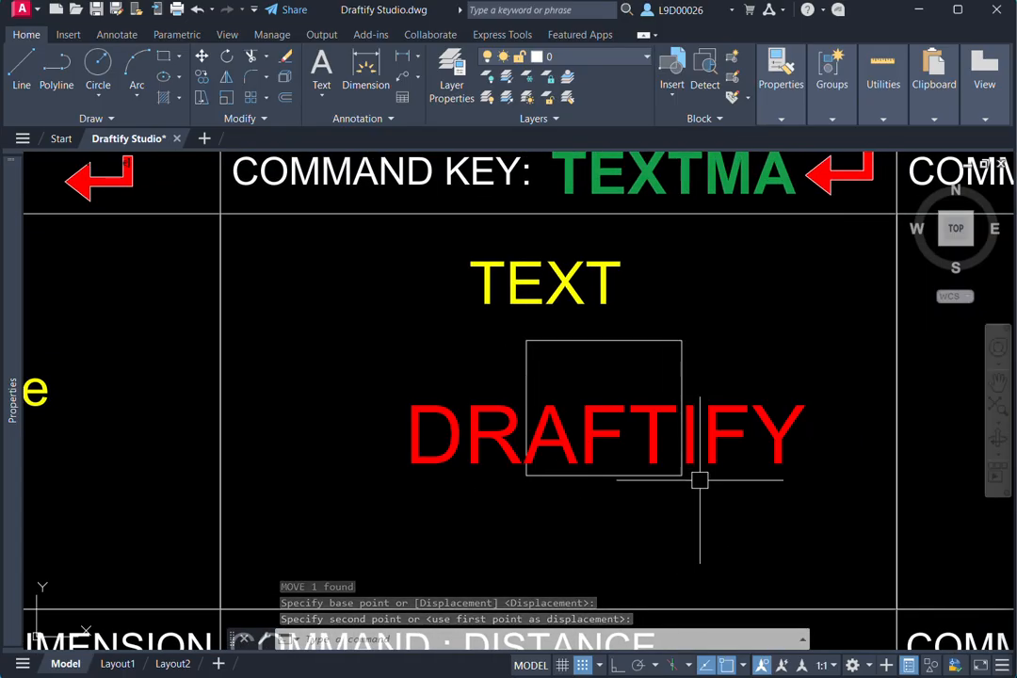
left_click(709, 453)
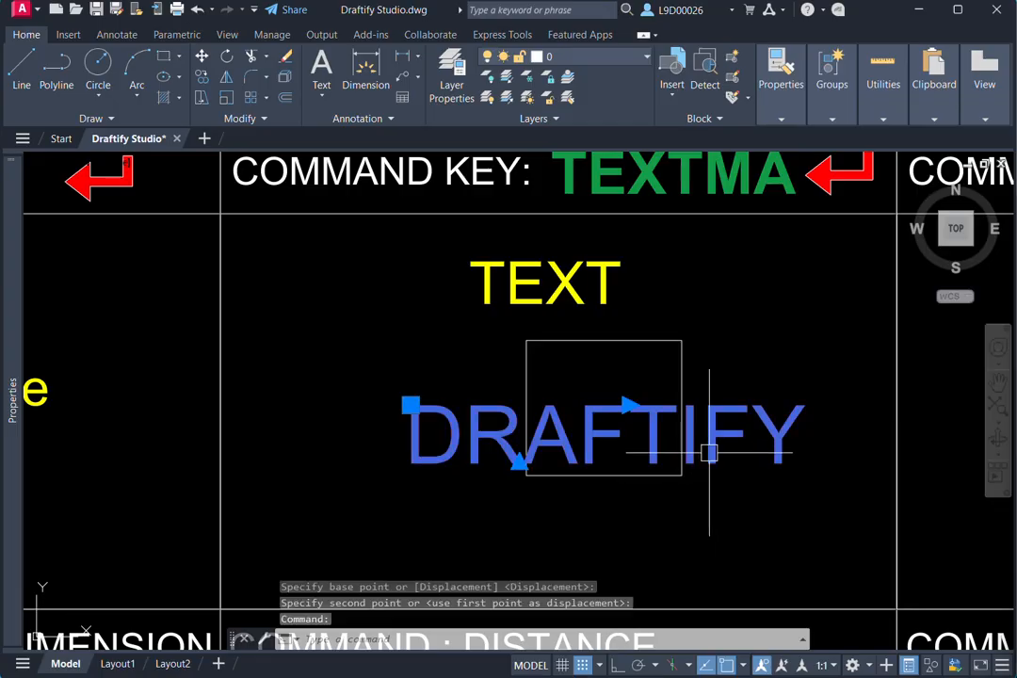
left_click(682, 372)
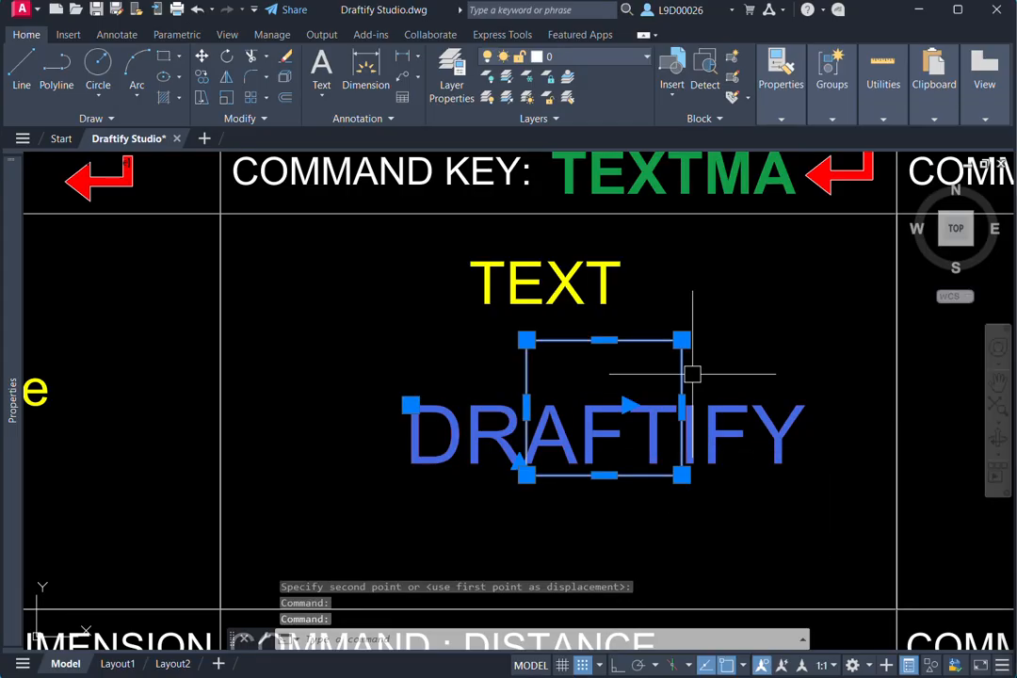
key("Escape")
key("Escape")
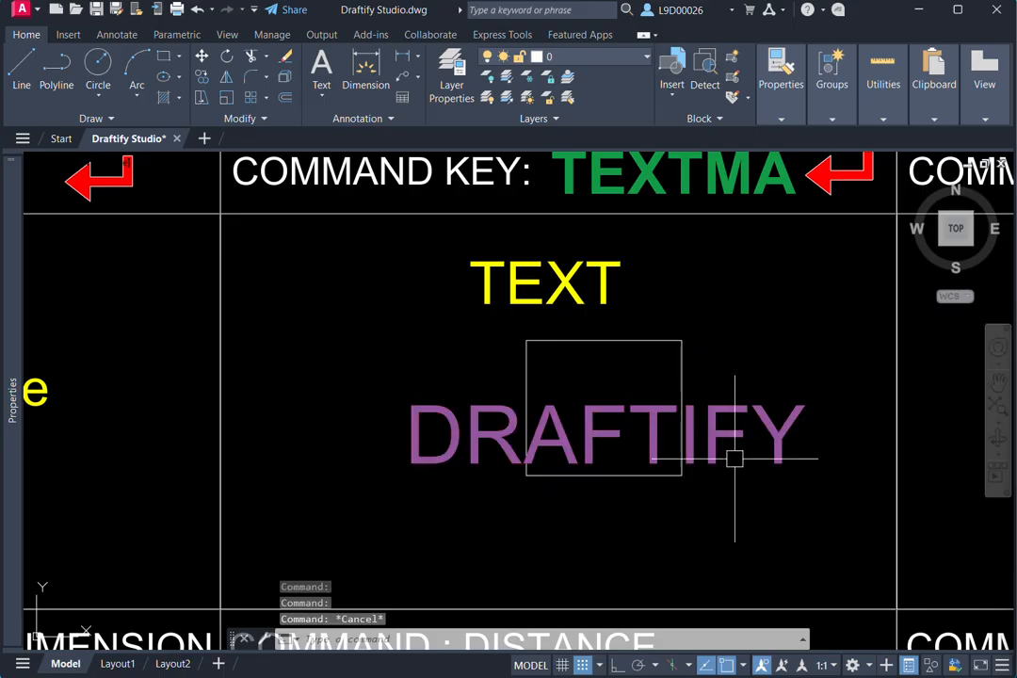
- Mask the red DRAFTIFY text over the rectangle in the TEXT MASK cell with the TEXTMASK command
middle_click_drag(746, 424, 741, 463)
type("t")
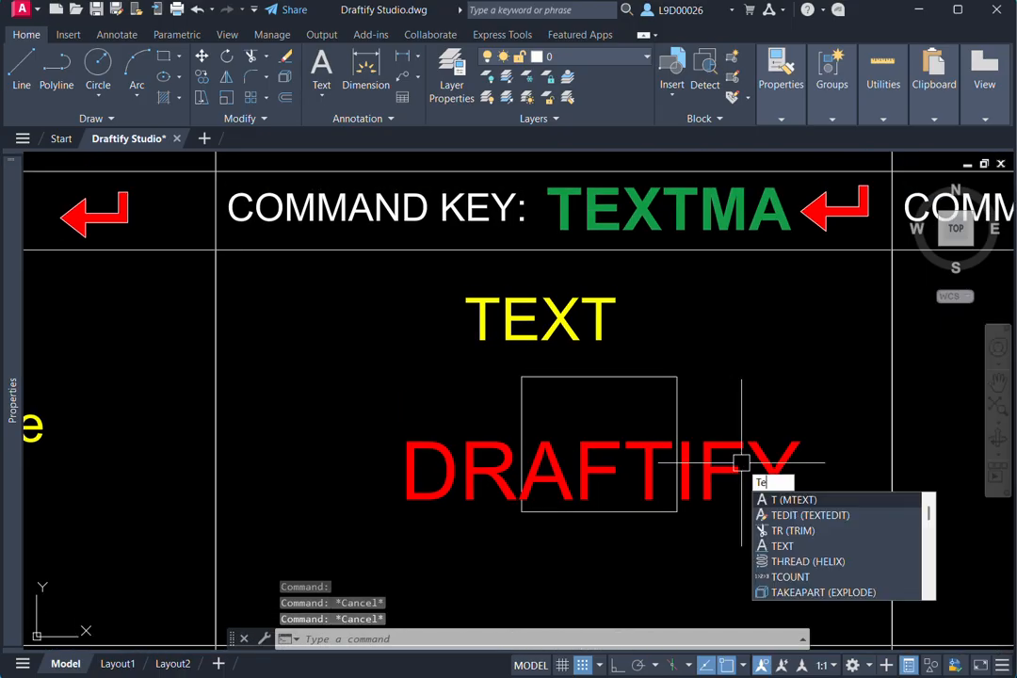
type("extma")
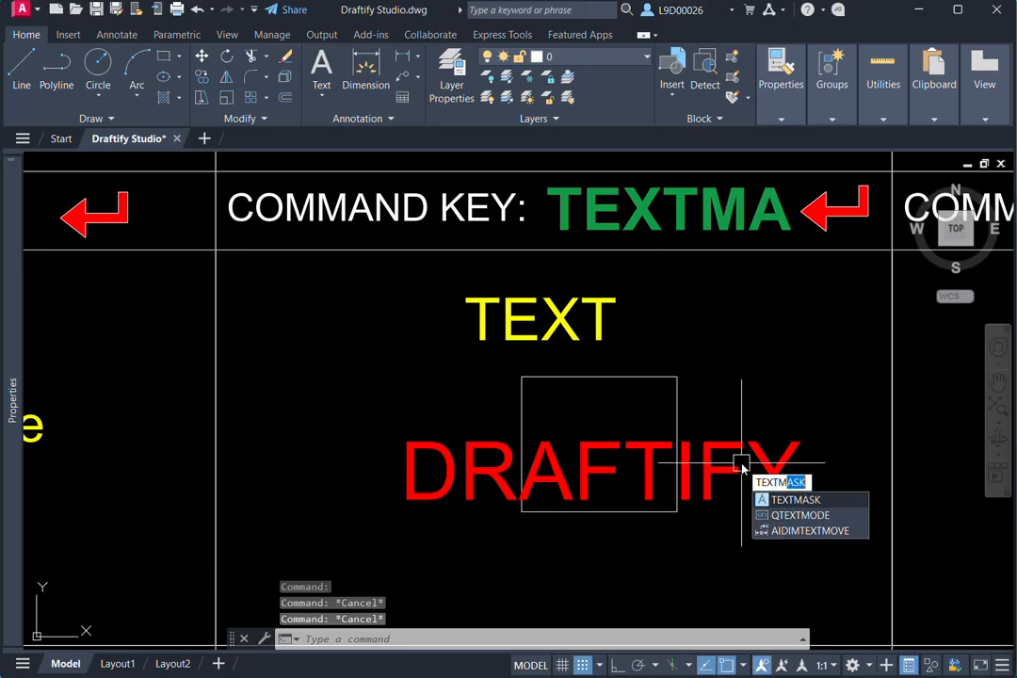
key("Return")
left_click(760, 458)
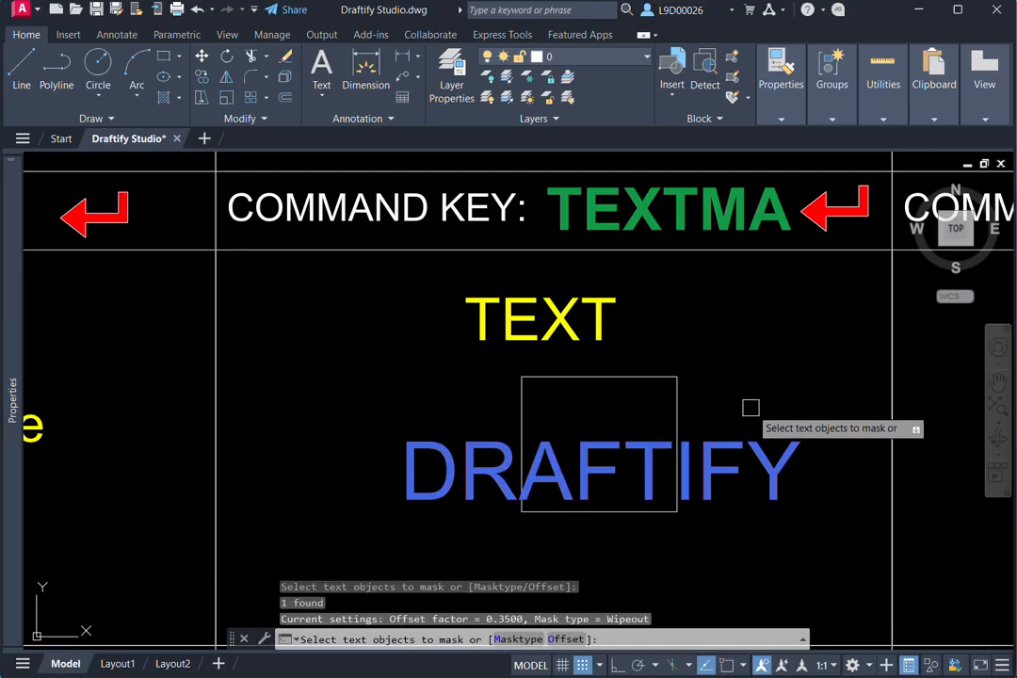
key("Return")
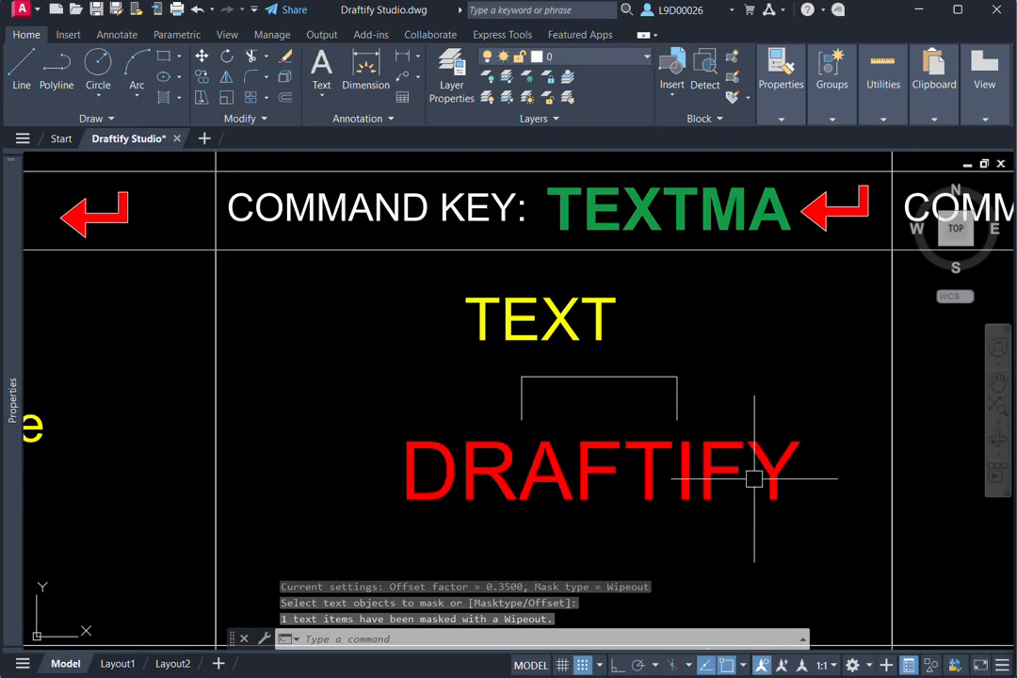
left_click(781, 540)
left_click(778, 452)
scroll(725, 438, "down", 2)
mouse_move(725, 439)
middle_mouse_down()
mouse_move(669, 456)
mouse_move(636, 422)
mouse_move(546, 426)
mouse_move(636, 440)
mouse_move(635, 422)
middle_mouse_up()
key("Escape")
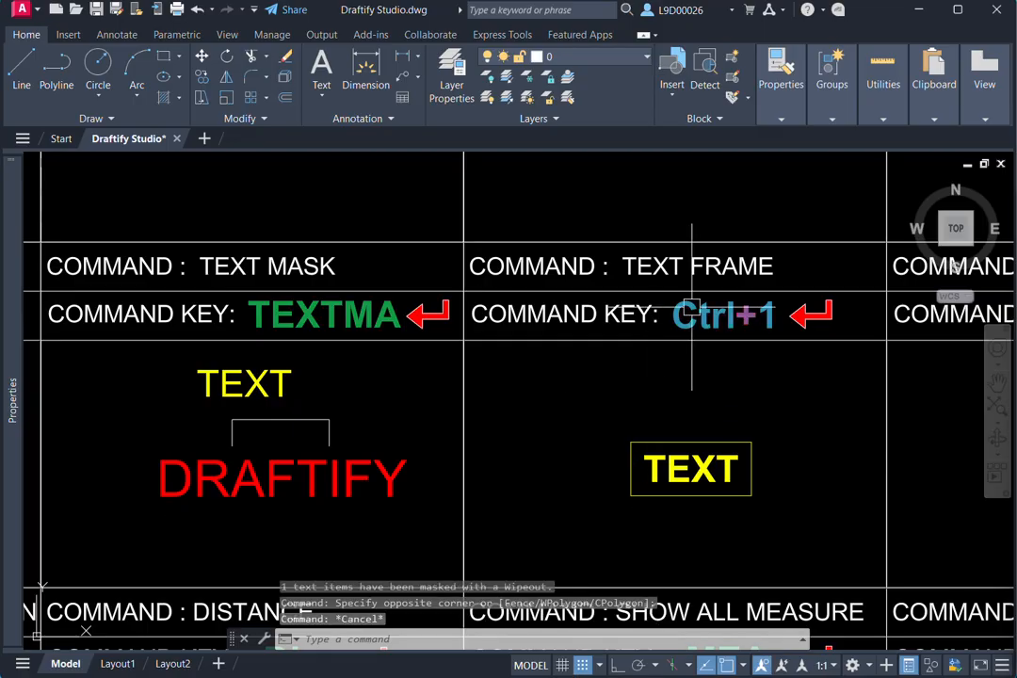
scroll(744, 404, "up", 2)
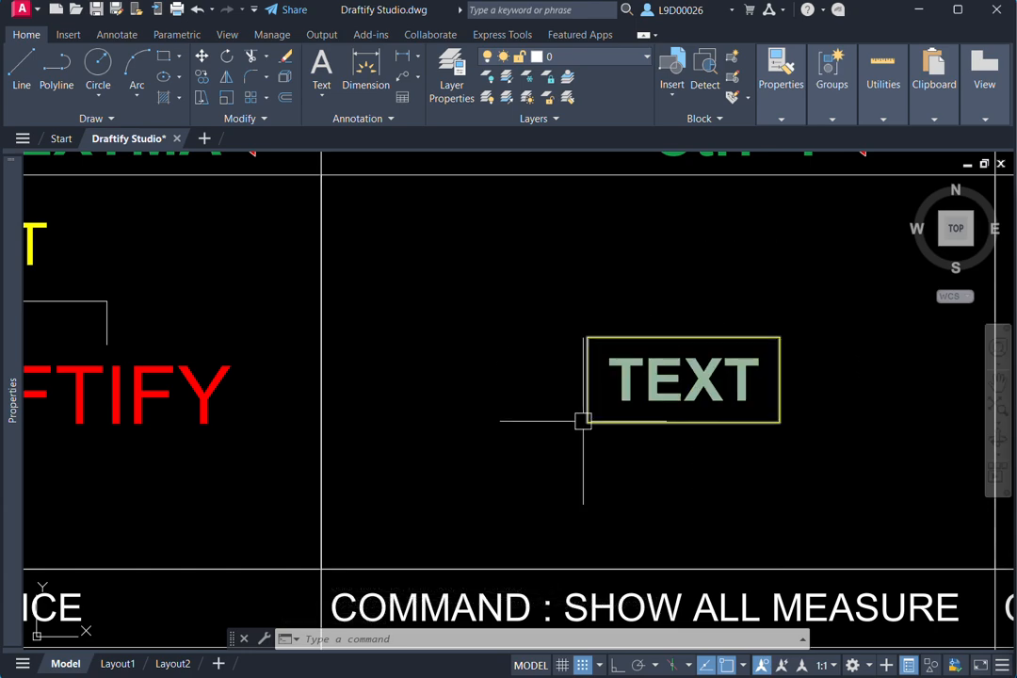
- Copy the masked red DRAFTIFY text into the TEXT FRAME cell, just below the framed yellow TEXT
scroll(651, 413, "down", 2)
middle_click_drag(650, 415, 729, 401)
left_click(432, 405)
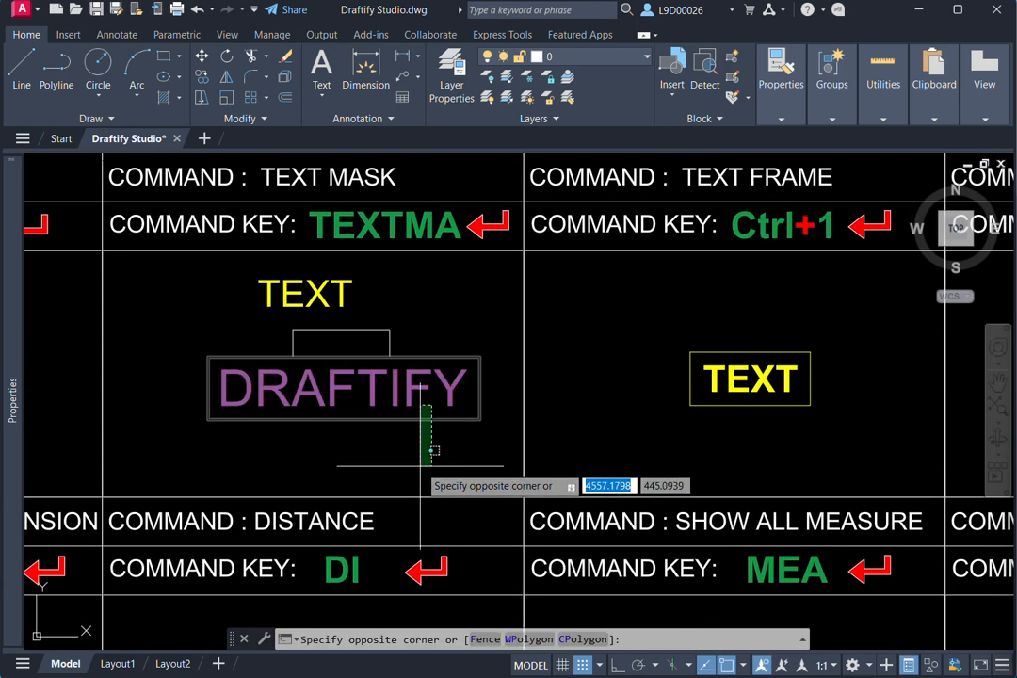
key("Escape")
left_click(449, 403)
type("co")
key("Return")
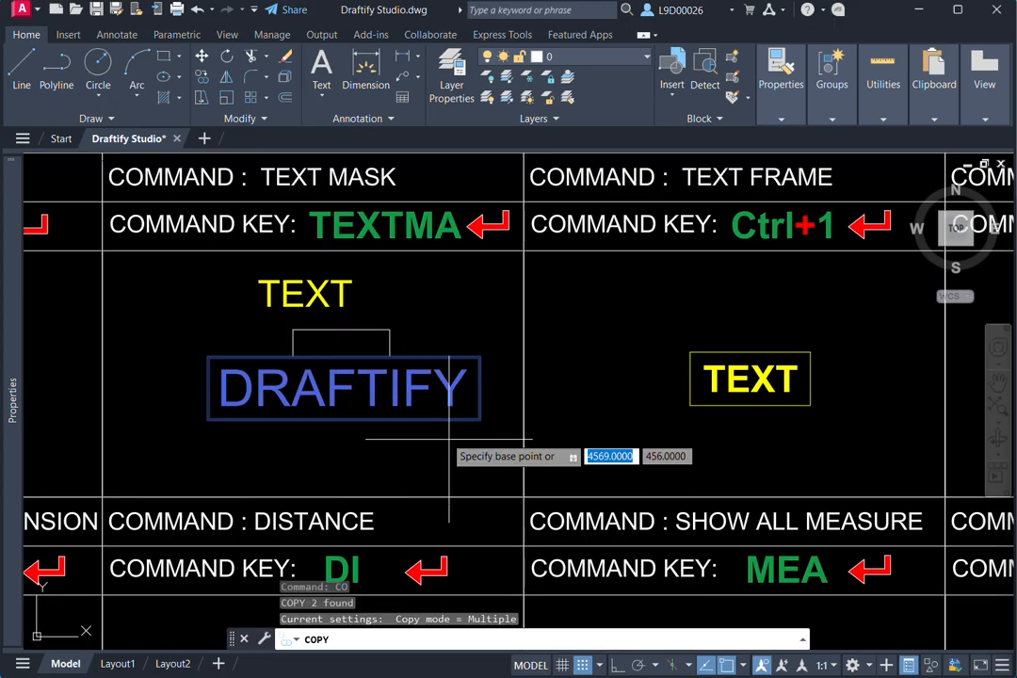
left_click(461, 449)
left_click(843, 513)
key("Escape")
middle_click_drag(843, 513, 742, 518)
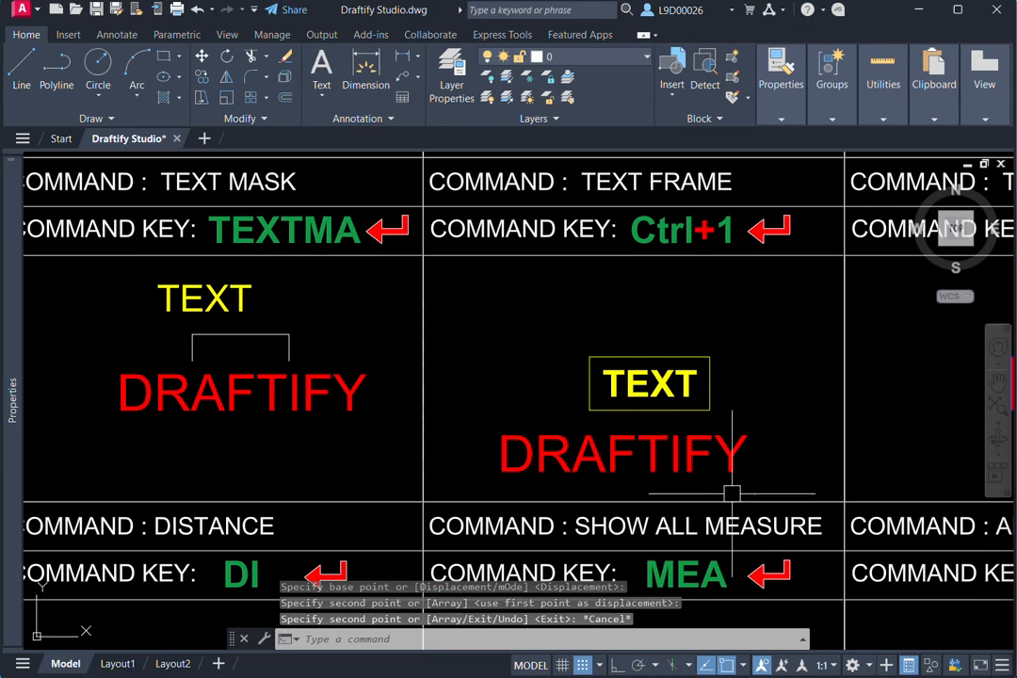
- View the properties of the copied DRAFTIFY text in the TEXT FRAME cell and clear the selection
left_click(761, 439)
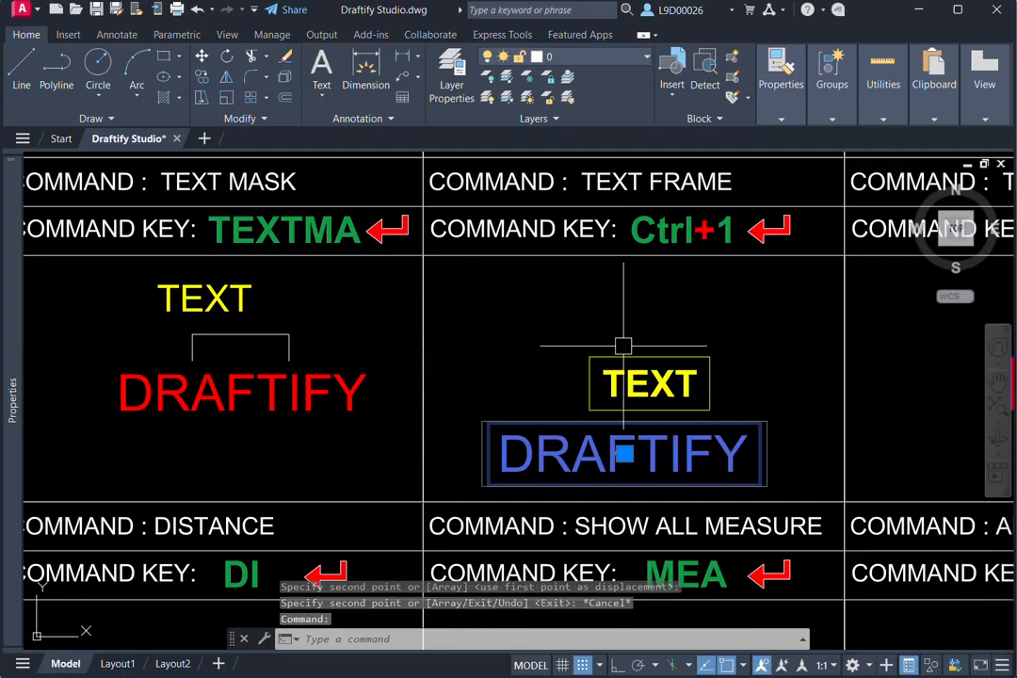
mouse_move(19, 352)
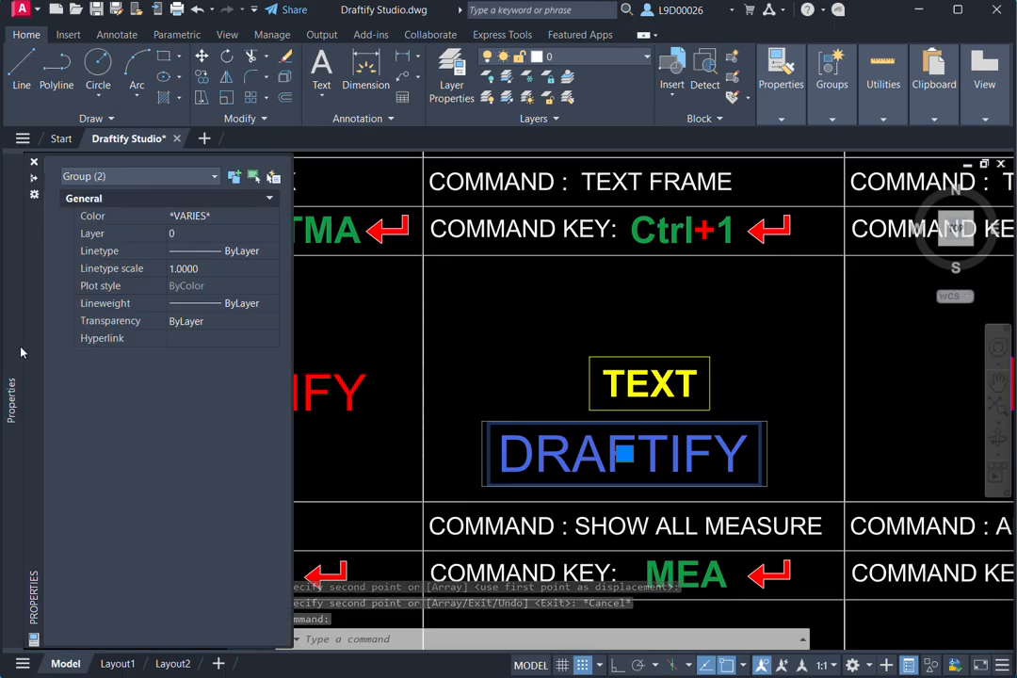
key("Escape")
key("Escape")
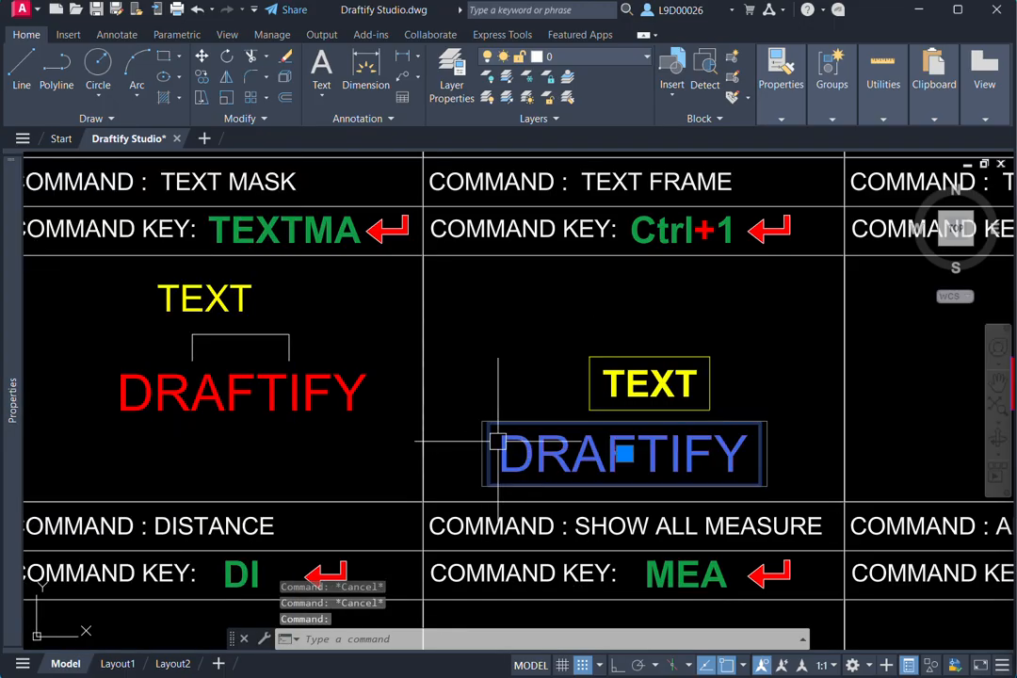
- Set the Text frame property of the yellow TEXT in the TEXT FRAME cell to No
left_click(649, 381)
mouse_move(24, 316)
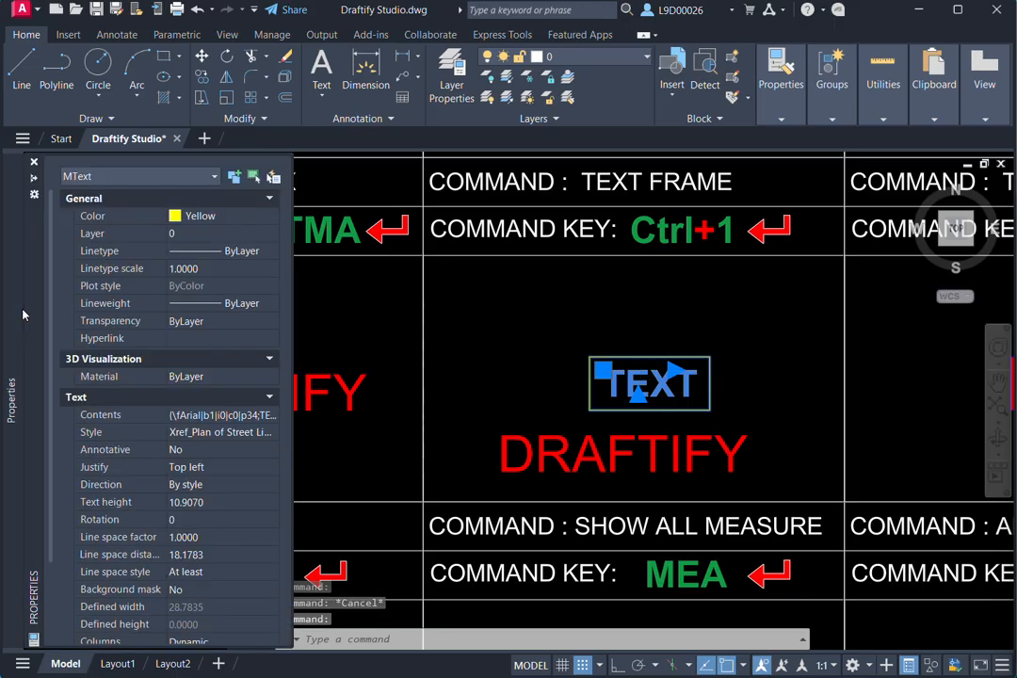
scroll(191, 519, "down", 2)
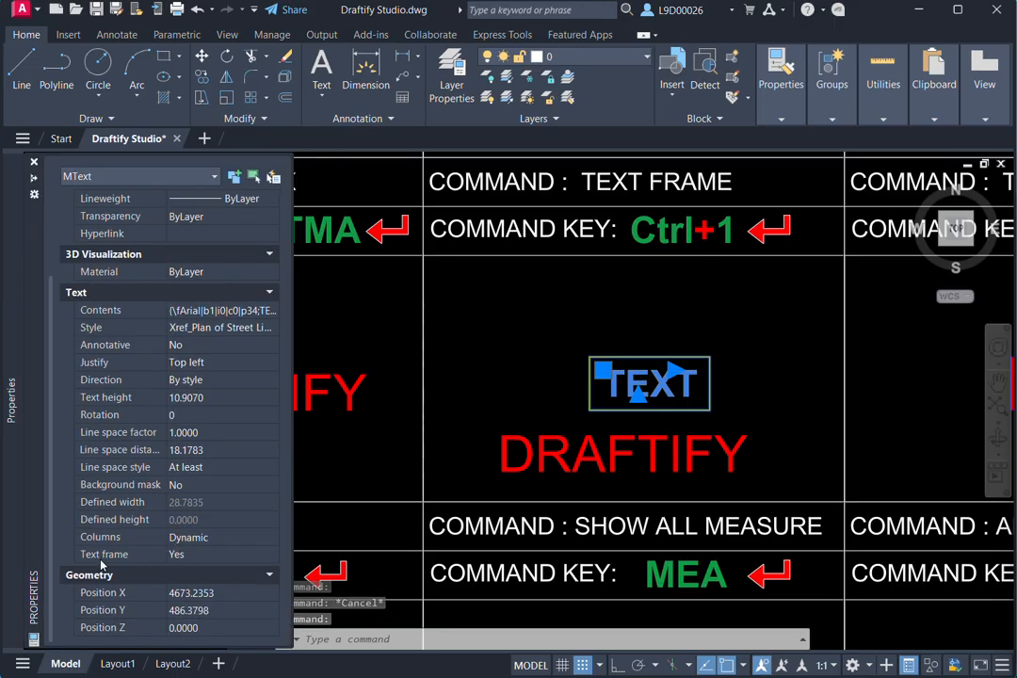
left_click(209, 555)
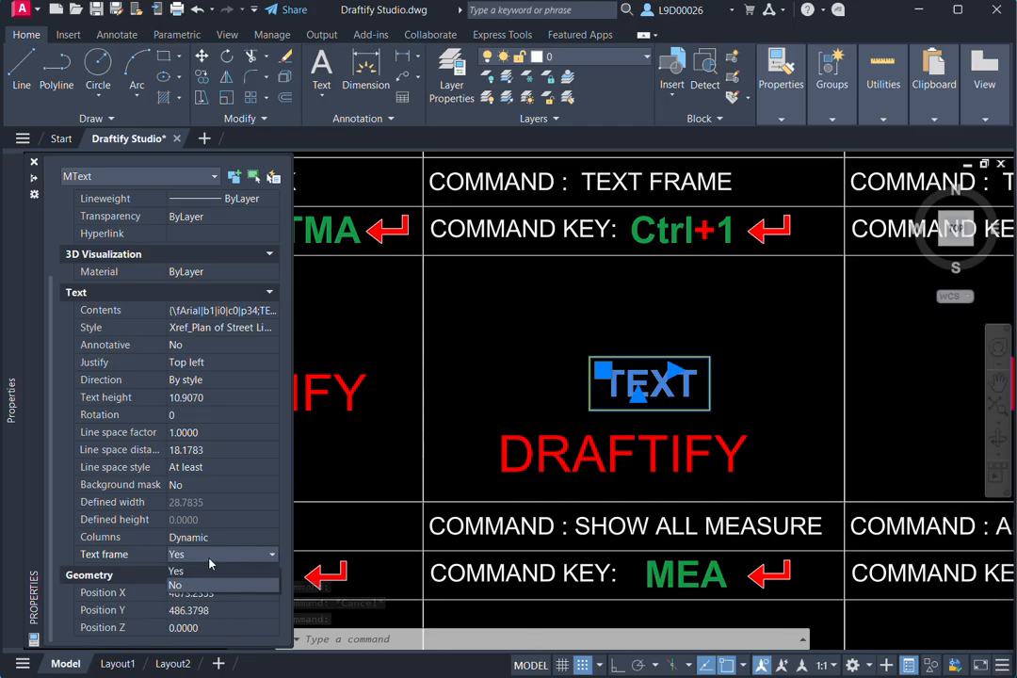
left_click(197, 584)
key("Escape")
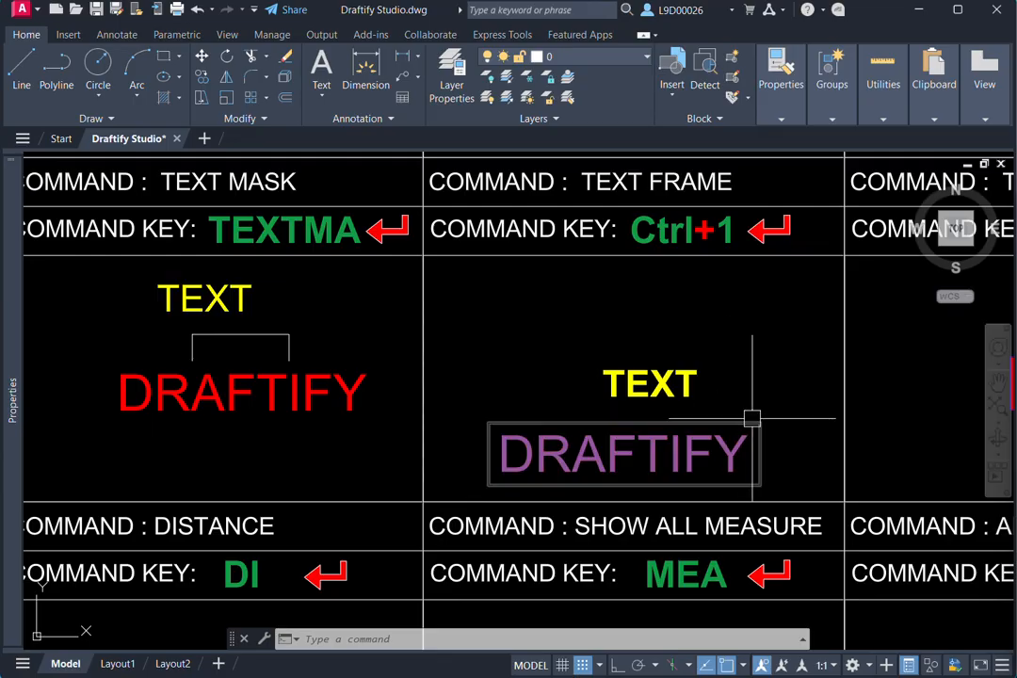
- Set the Text frame property of the yellow TEXT in the TEXT FRAME cell to Yes and deselect it
left_click(701, 384)
left_click(590, 398)
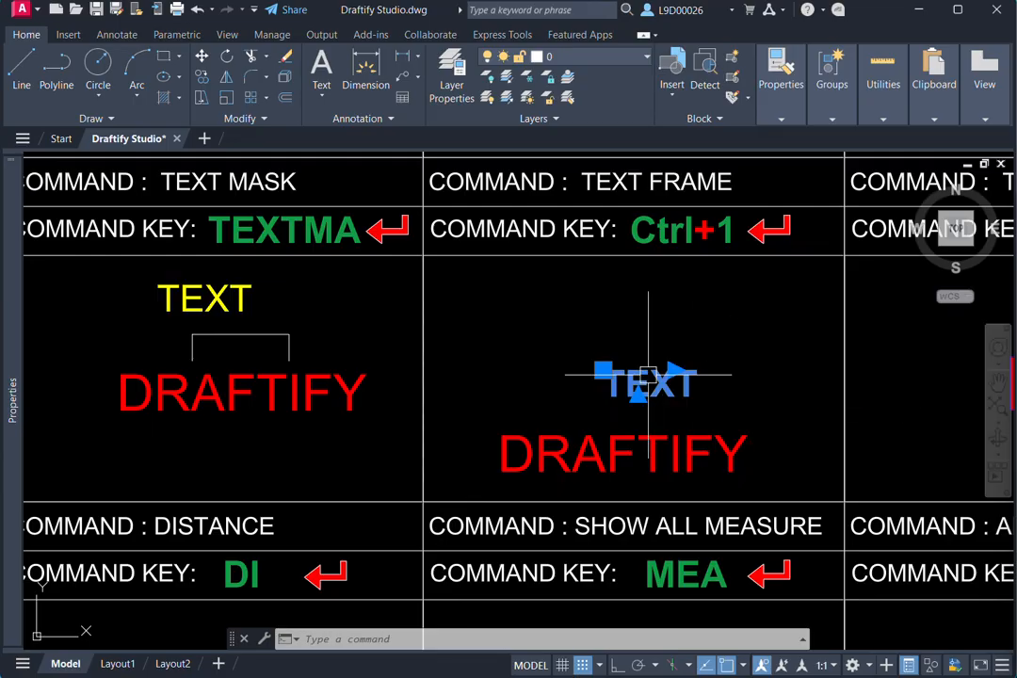
mouse_move(15, 358)
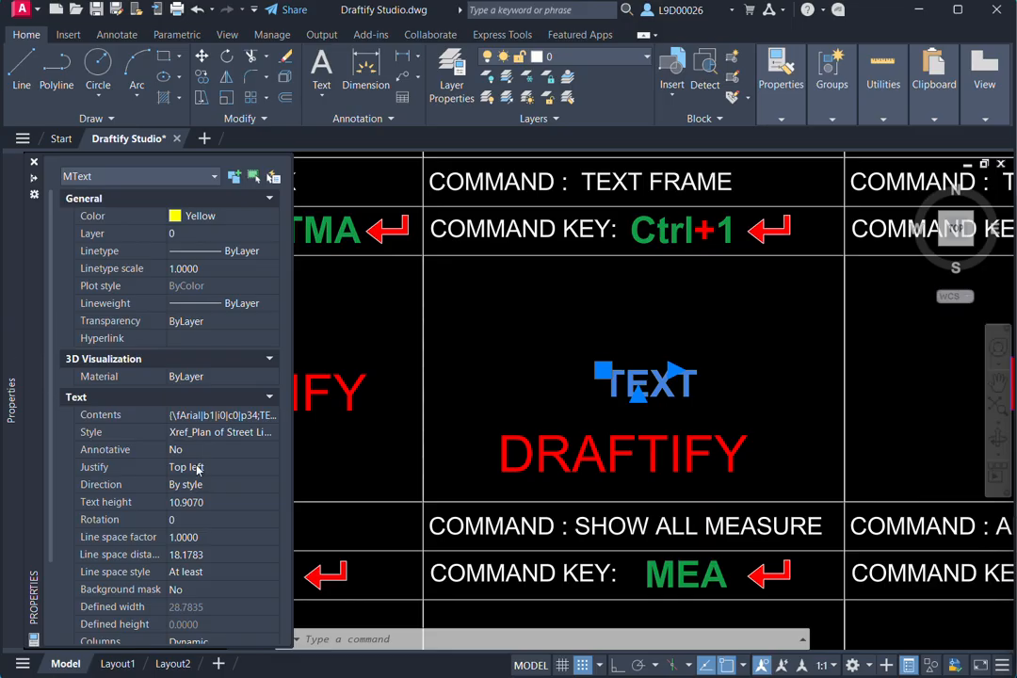
scroll(195, 507, "down", 3)
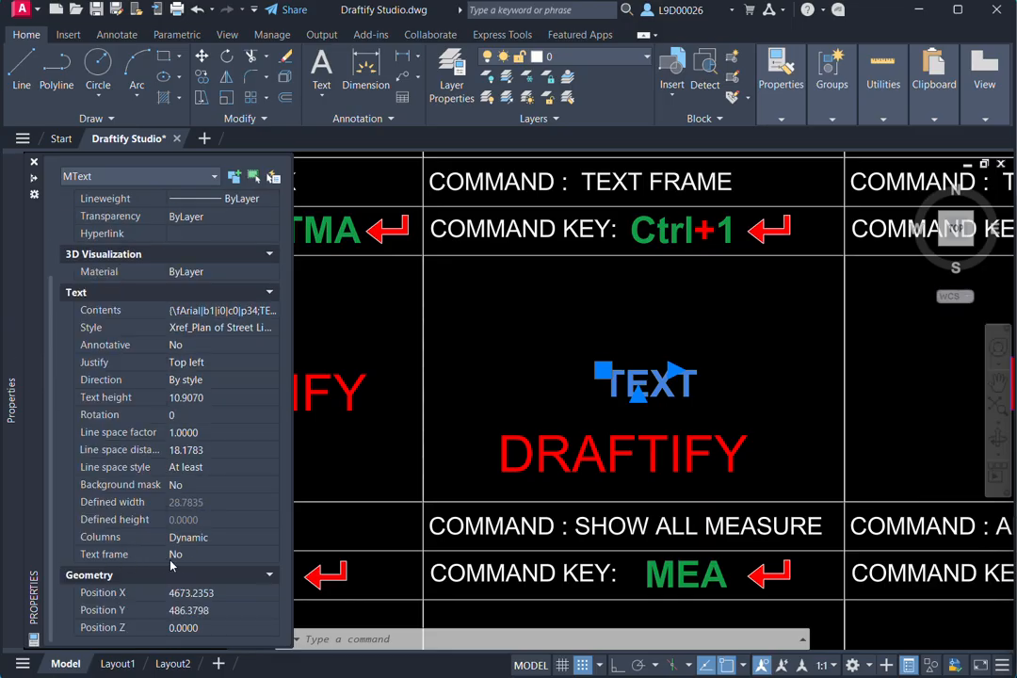
left_click(200, 556)
left_click(199, 570)
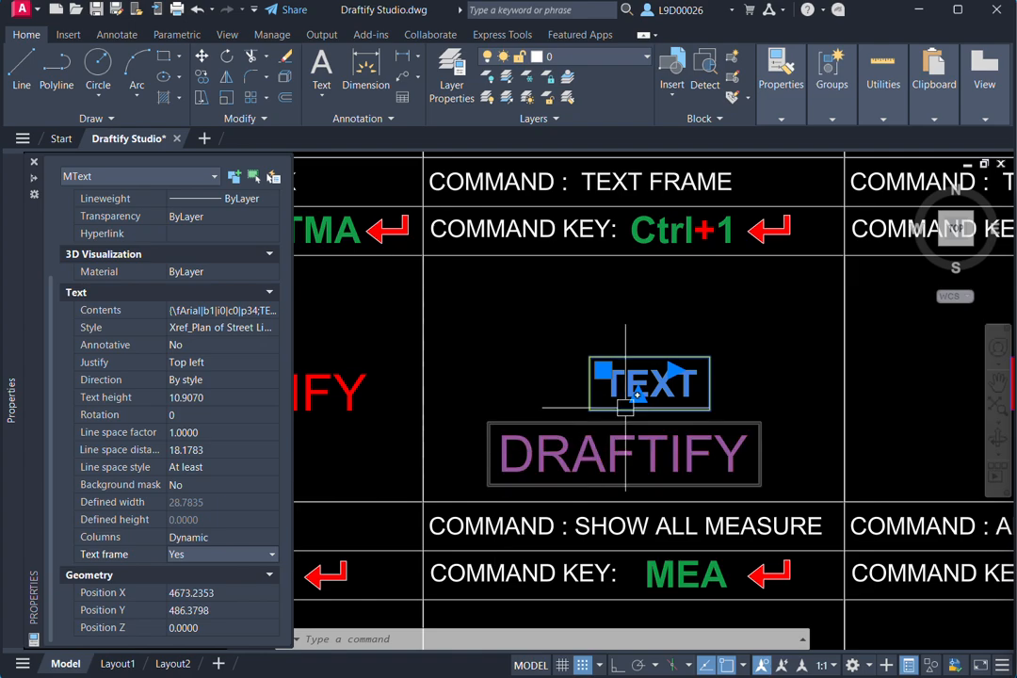
key("Escape")
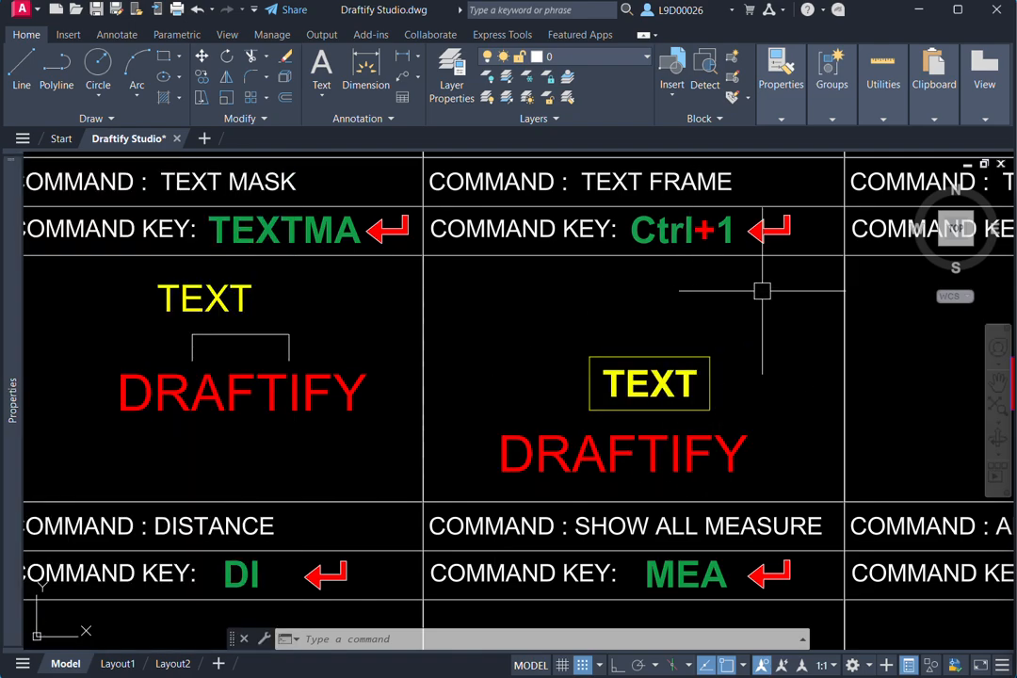
- Select the blue TEXT with the red fill in the TEXT BACKGROUND cell and show its properties
scroll(727, 312, "down", 2)
mouse_move(727, 311)
middle_mouse_down()
mouse_move(646, 341)
mouse_move(552, 291)
mouse_move(624, 294)
middle_mouse_up()
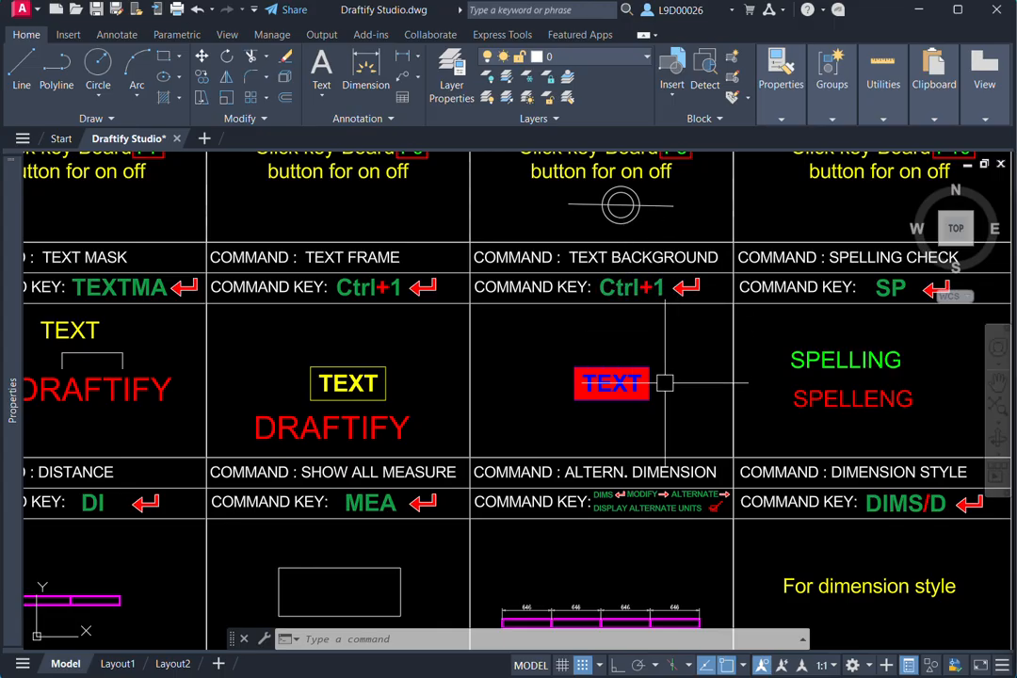
scroll(698, 377, "down", 2)
scroll(698, 358, "up", 3)
left_click(688, 340)
left_click(641, 452)
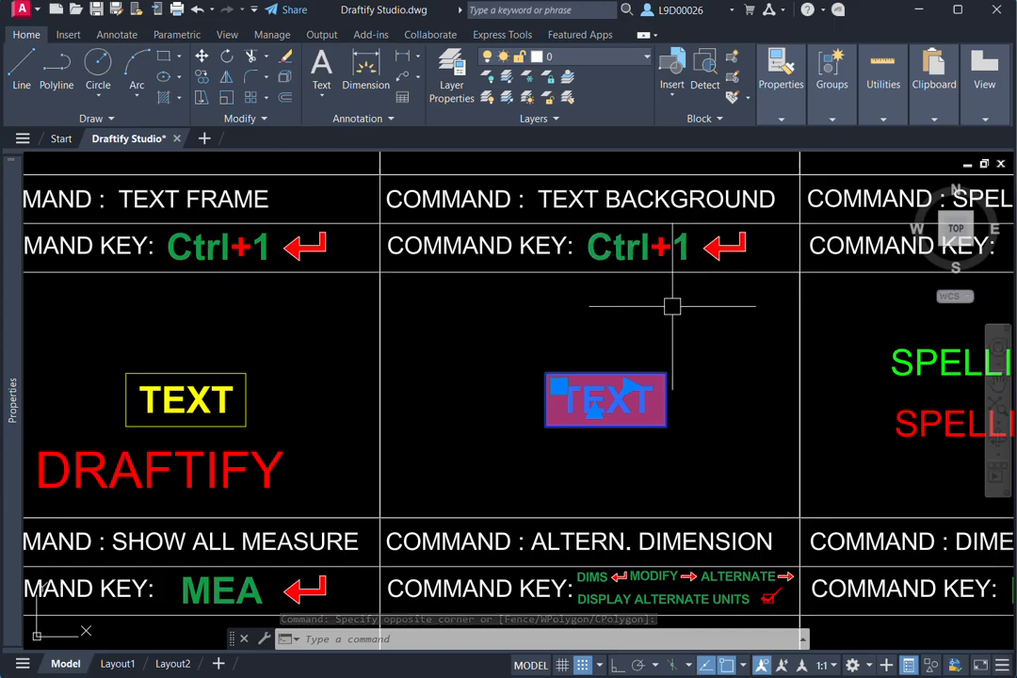
mouse_move(13, 300)
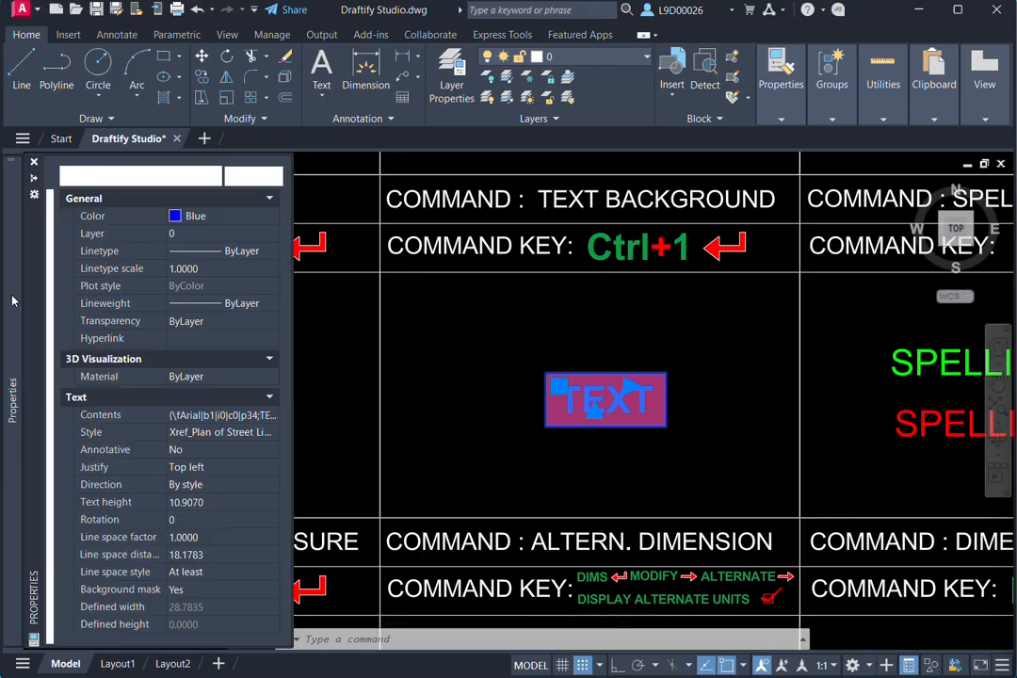
- Close and reopen the Properties palette, and switch its auto-hide off and back on
left_click(35, 162)
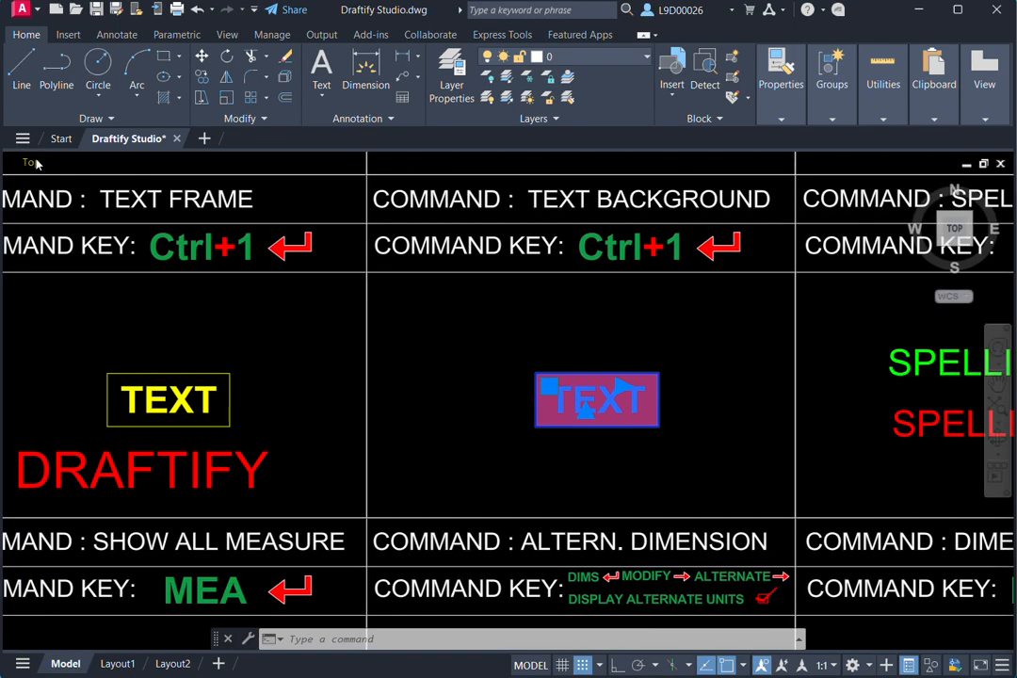
left_click(186, 455)
key("ctrl+1")
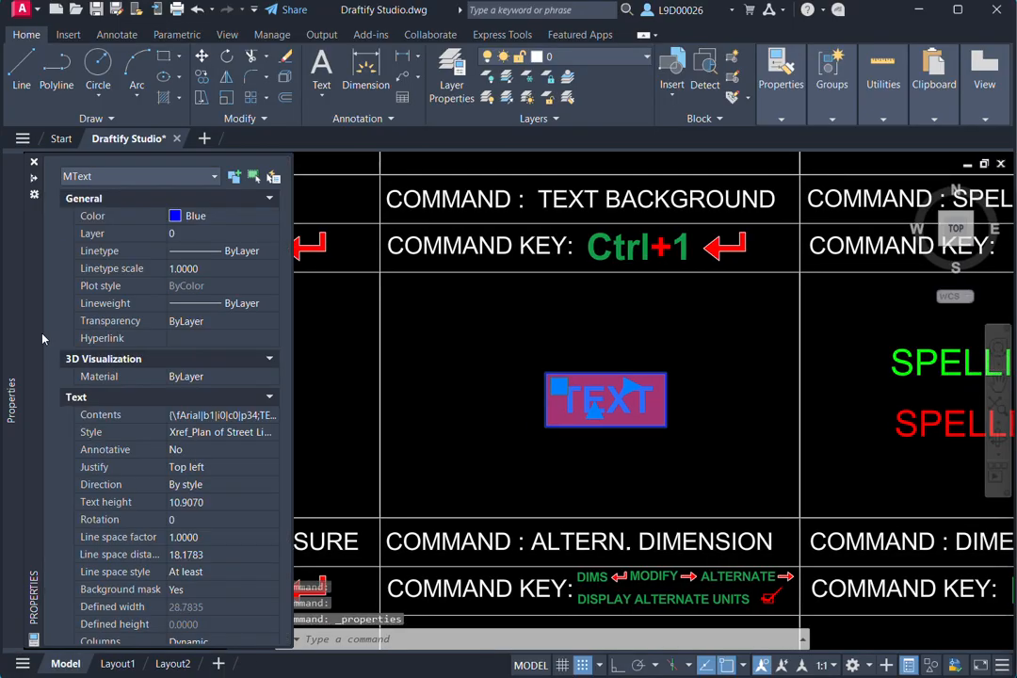
left_click(36, 180)
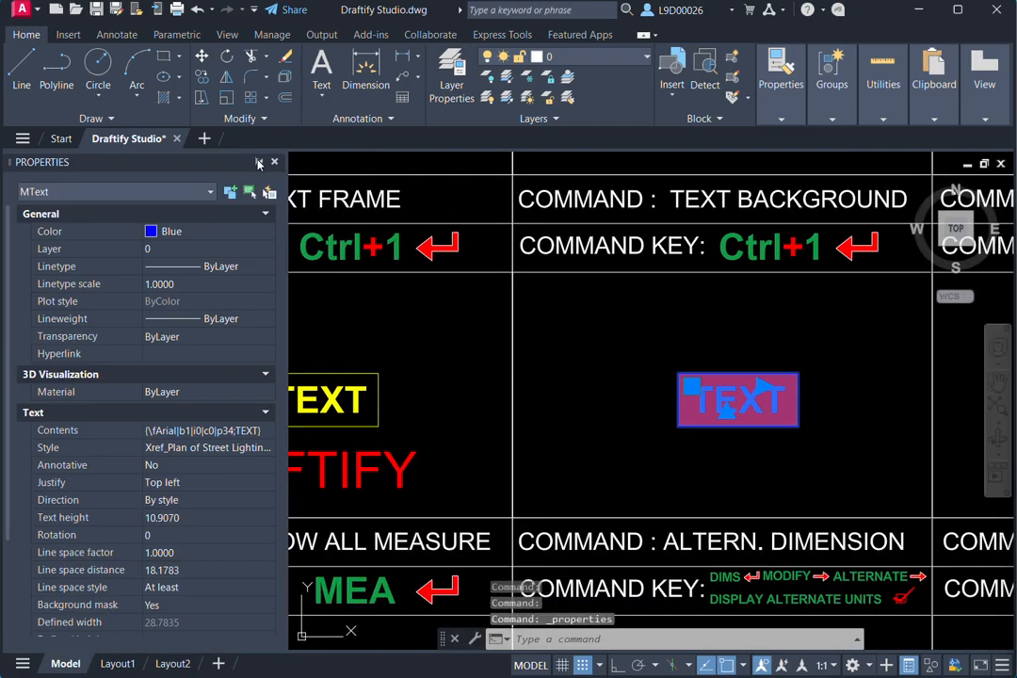
left_click(259, 162)
- Open the background mask settings of the blue TEXT in the TEXT BACKGROUND cell and move the dialog closer to it
mouse_move(12, 200)
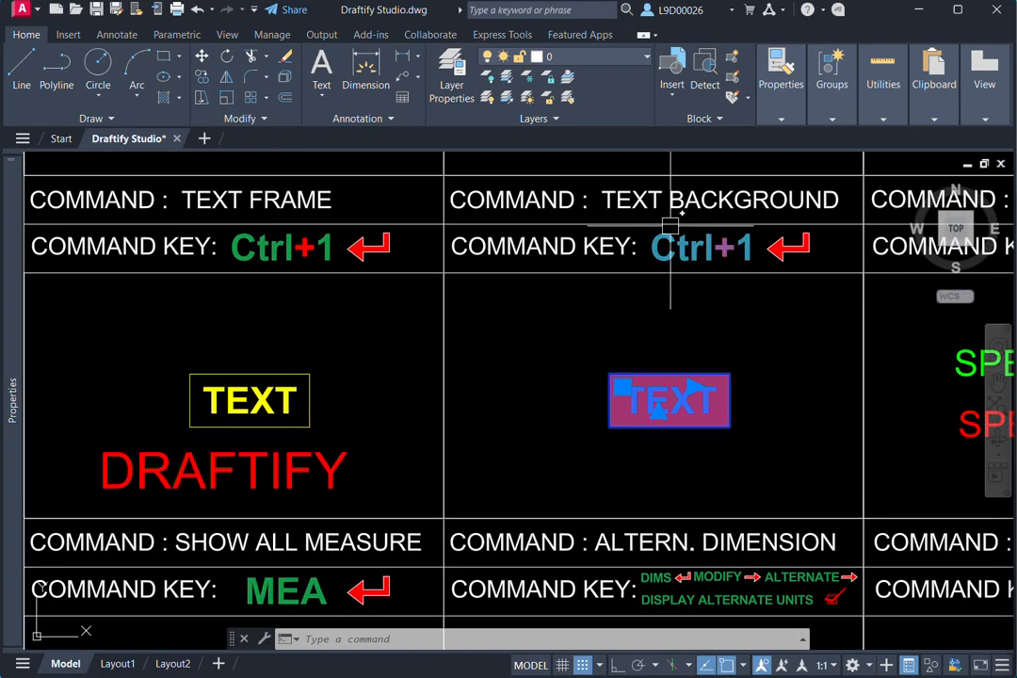
scroll(683, 391, "up", 4)
scroll(643, 398, "down", 2)
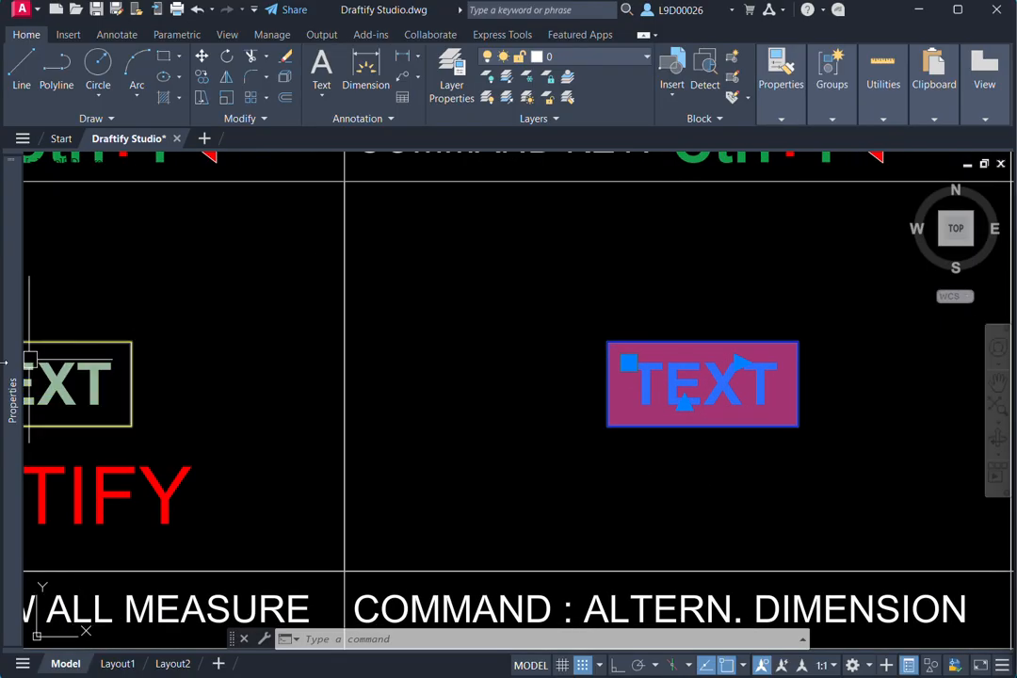
mouse_move(13, 372)
scroll(155, 510, "down", 3)
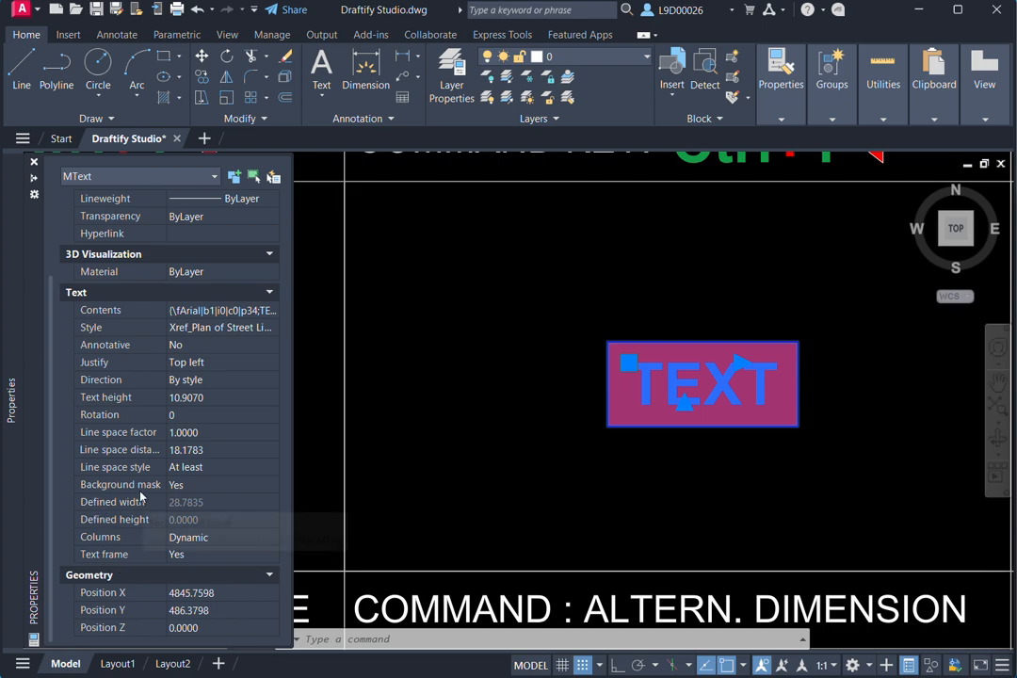
left_click(188, 484)
left_click(270, 485)
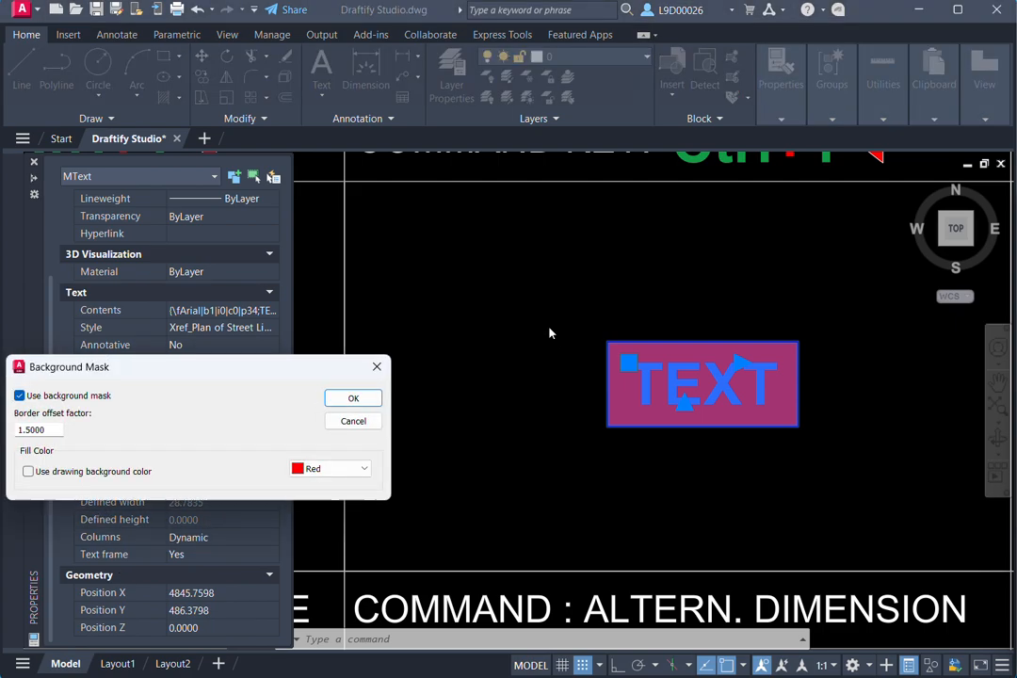
left_click_drag(275, 369, 435, 279)
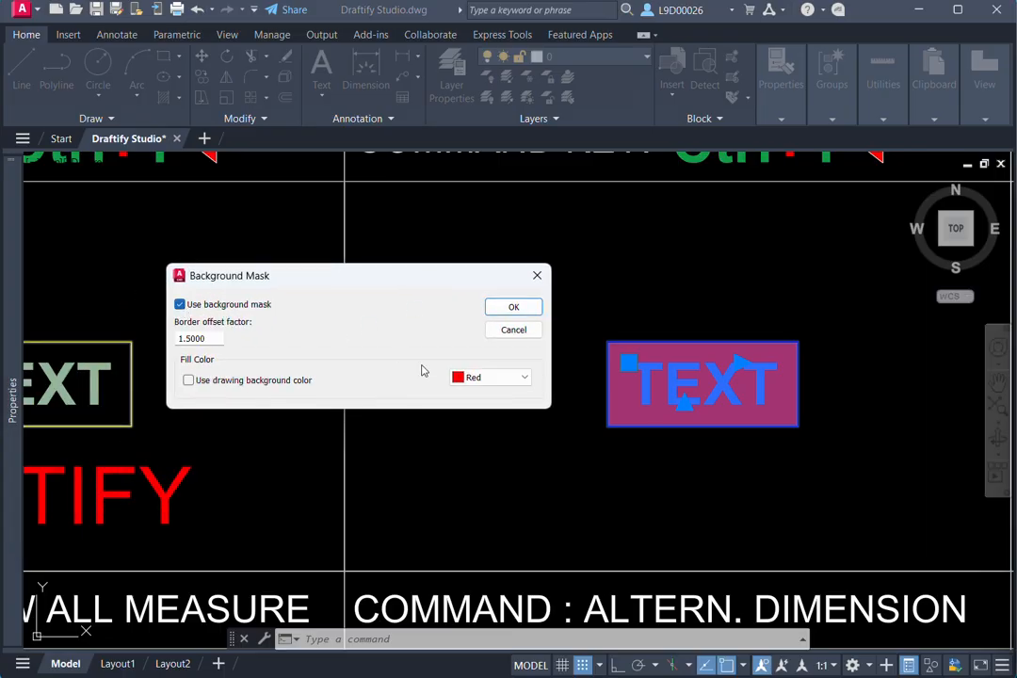
- Set the fill color of the blue TEXT's background mask to Magenta, apply it and deselect the text
left_click(491, 377)
left_click(476, 422)
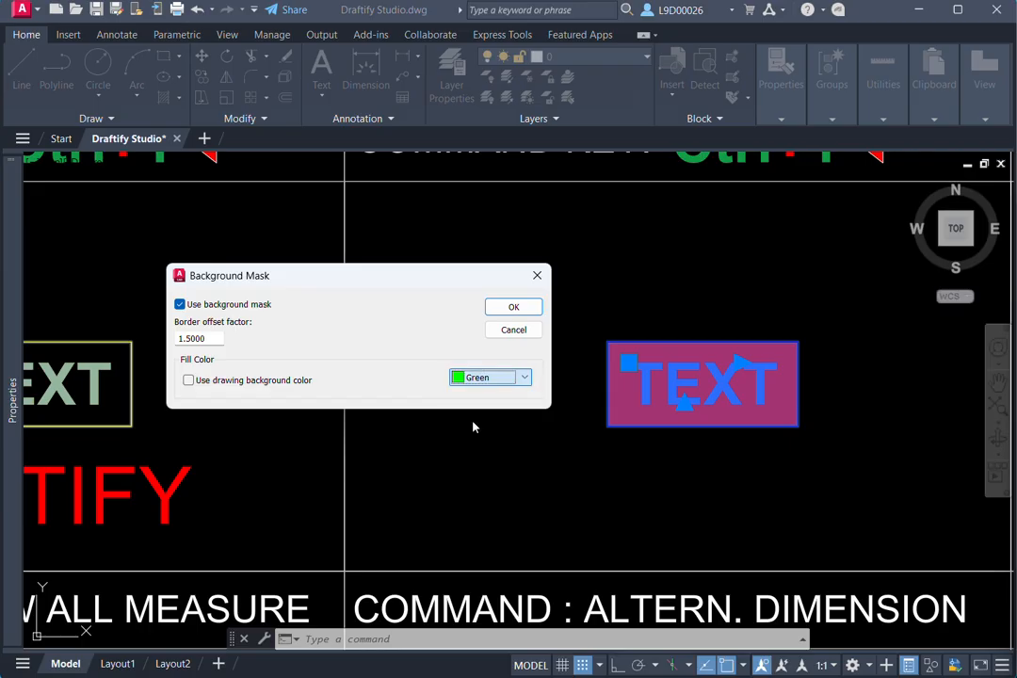
left_click(493, 377)
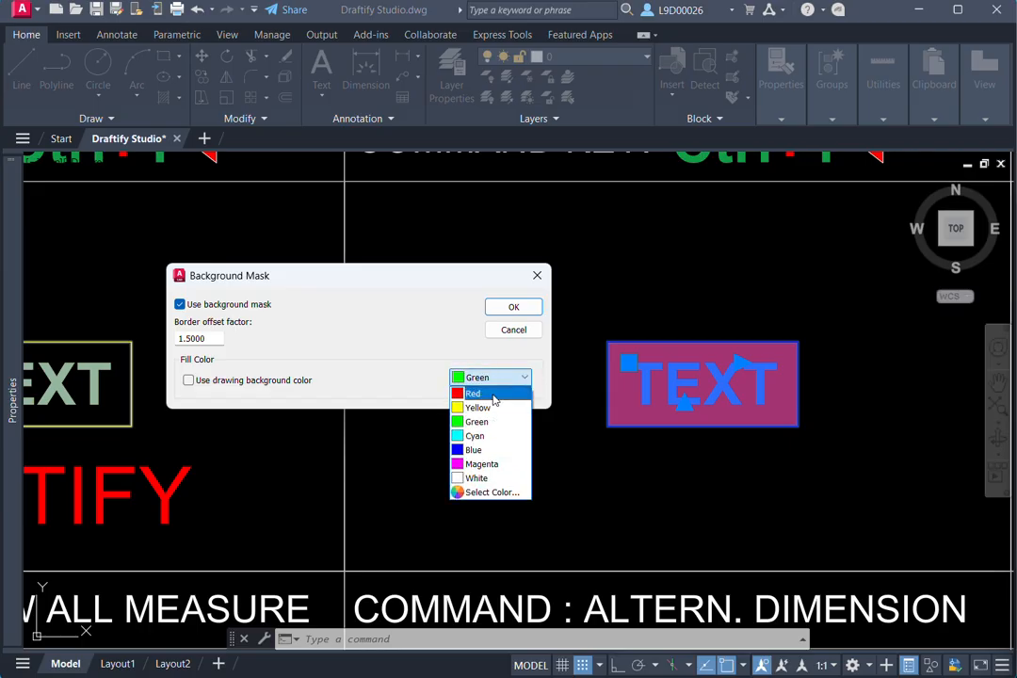
left_click(500, 464)
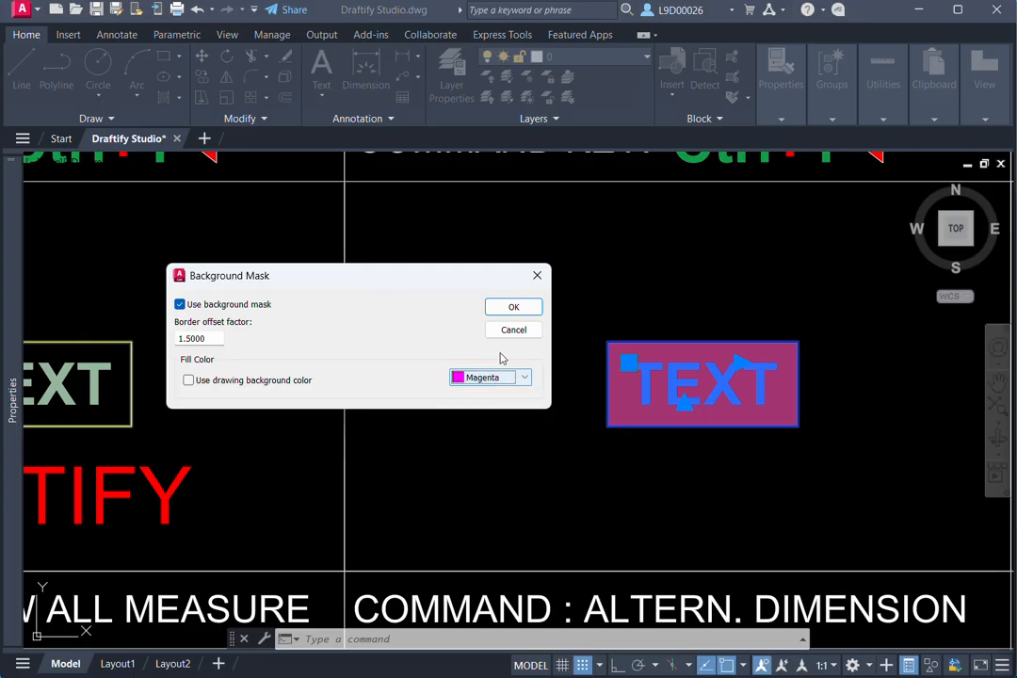
left_click(509, 315)
key("Escape")
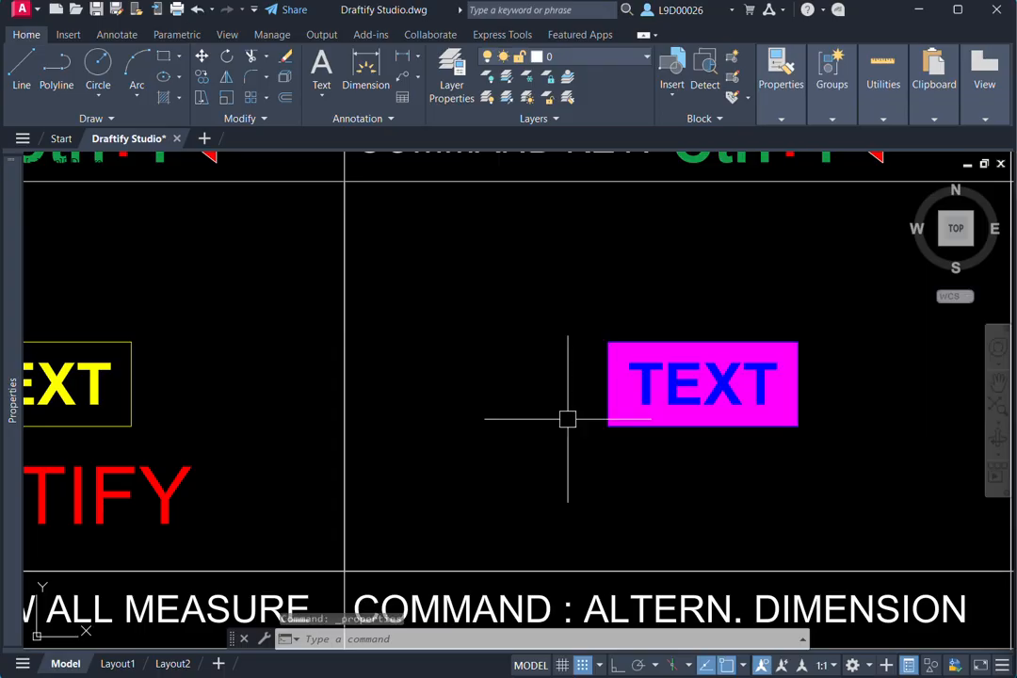
- Run a spelling check on the green SPELLING text in the SPELLING CHECK cell and close the dialog
scroll(592, 418, "down", 2)
middle_click_drag(591, 418, 589, 418)
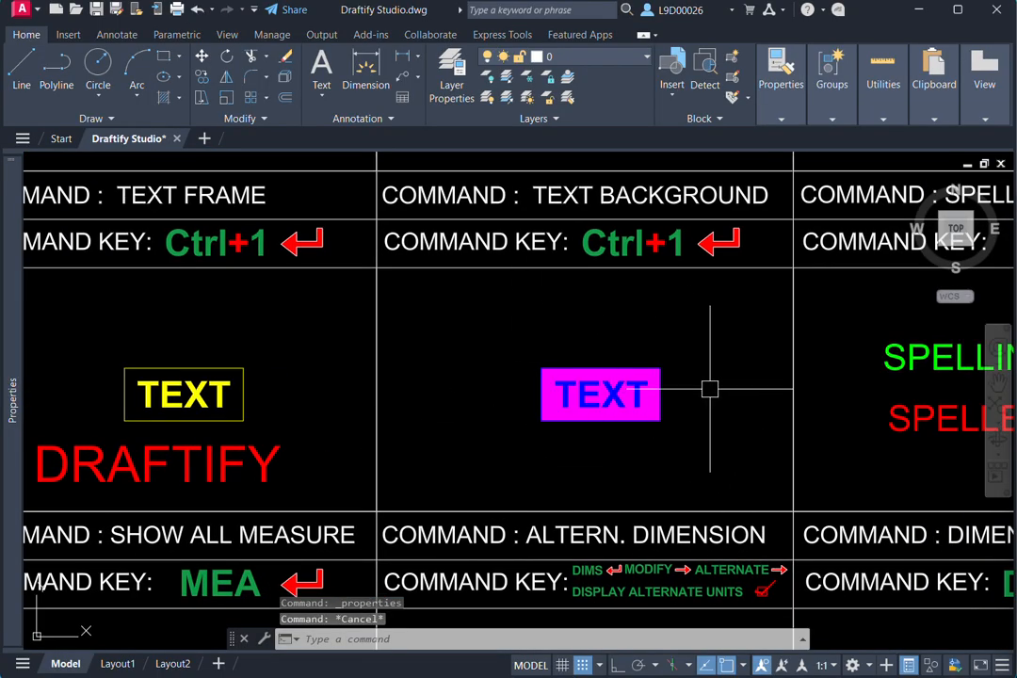
middle_click_drag(851, 361, 531, 380)
middle_click_drag(608, 397, 608, 359)
middle_click_drag(786, 325, 798, 382)
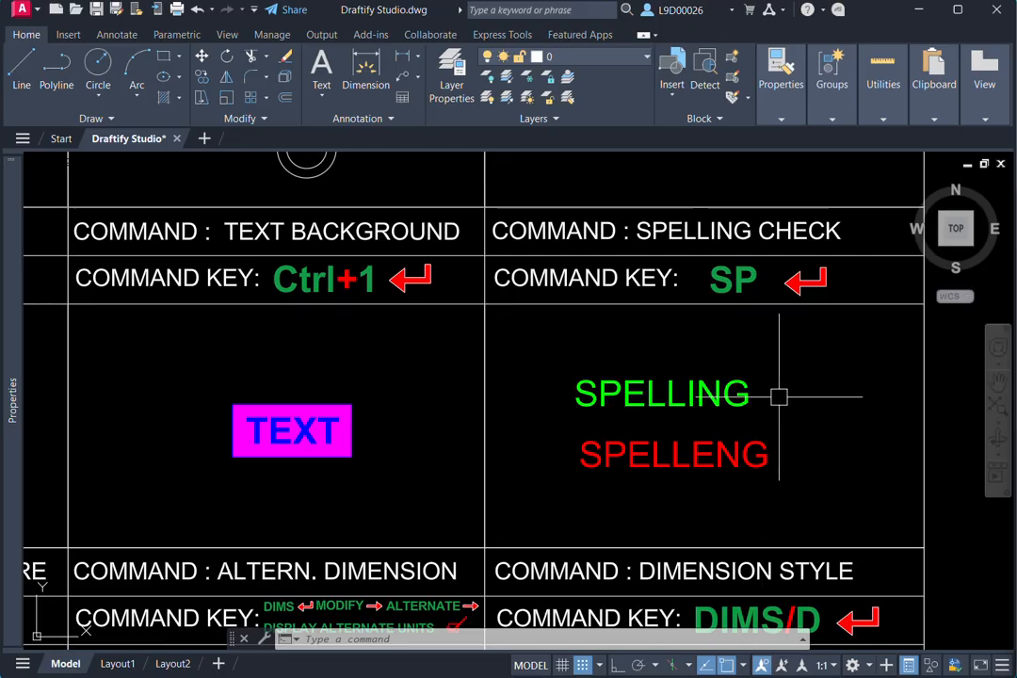
middle_click_drag(736, 392, 755, 387)
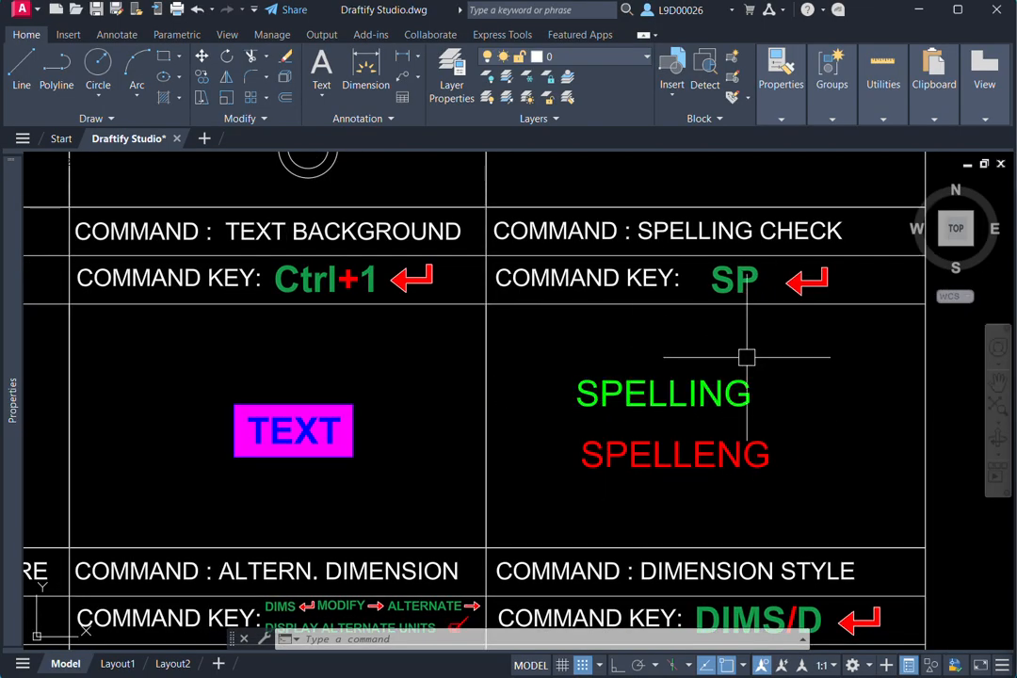
left_click(734, 391)
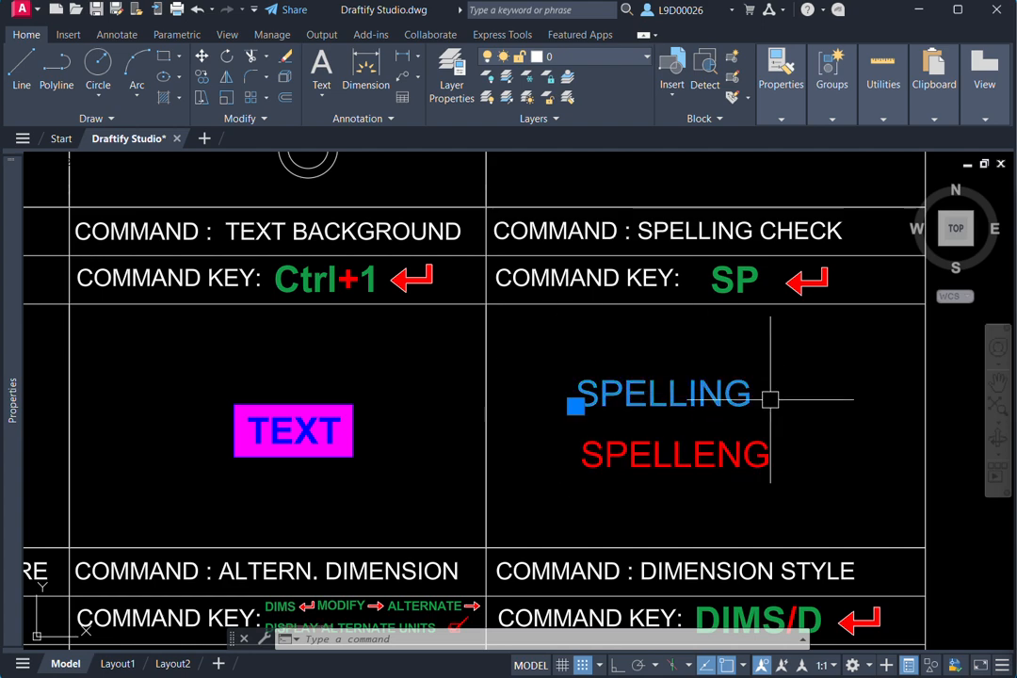
key("Return")
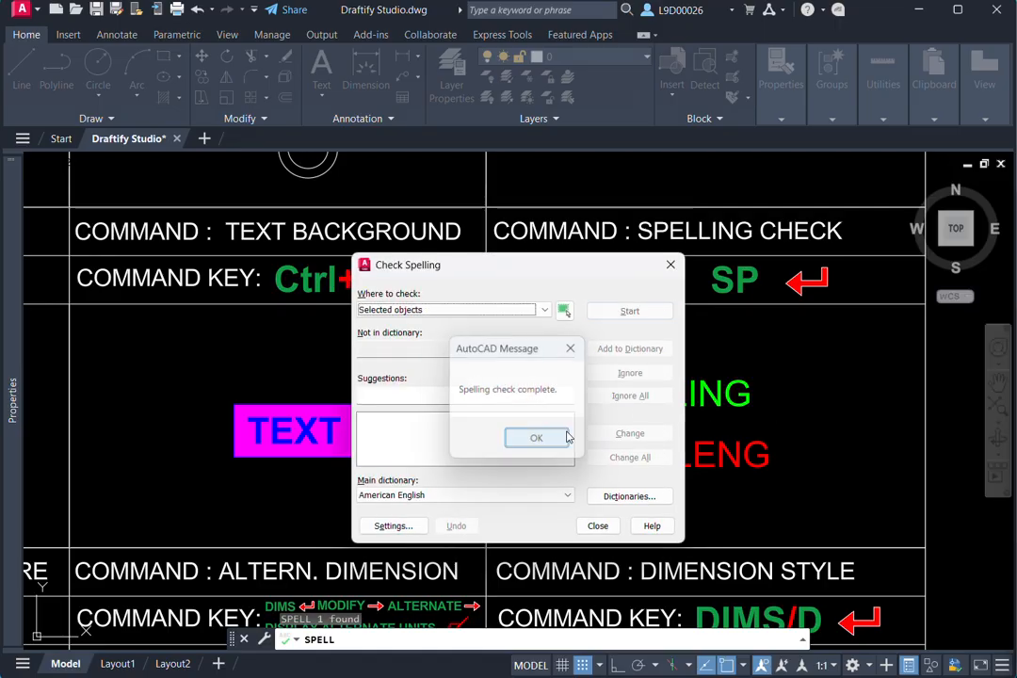
left_click(538, 439)
key("Escape")
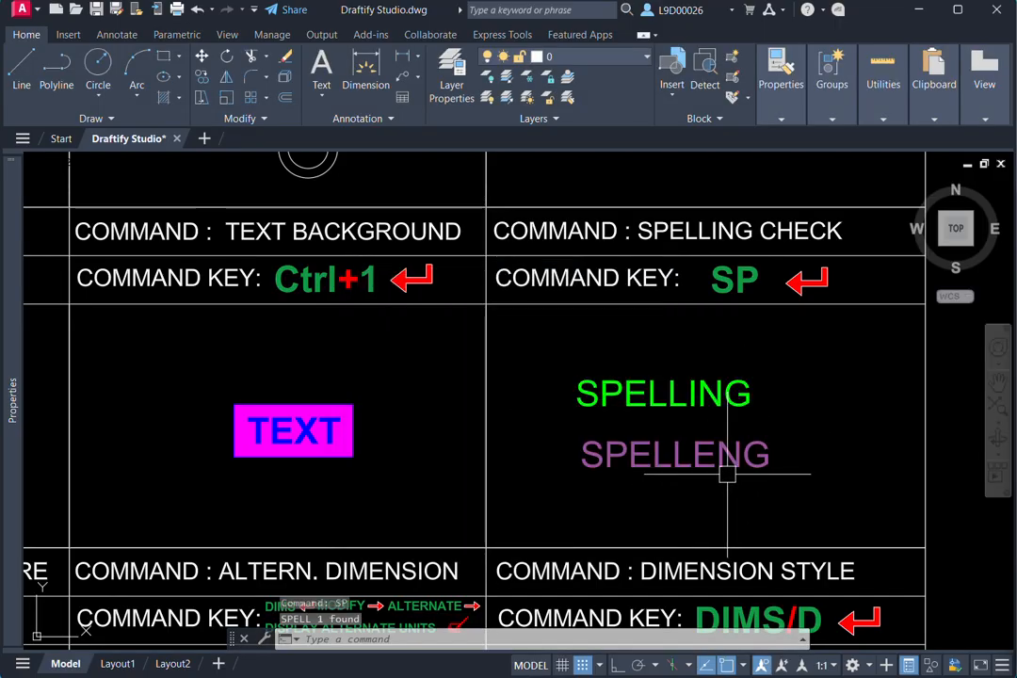
- Run a spelling check on the red SPELLENG text, change it to the suggested SPELLING and close the dialog
left_click(737, 458)
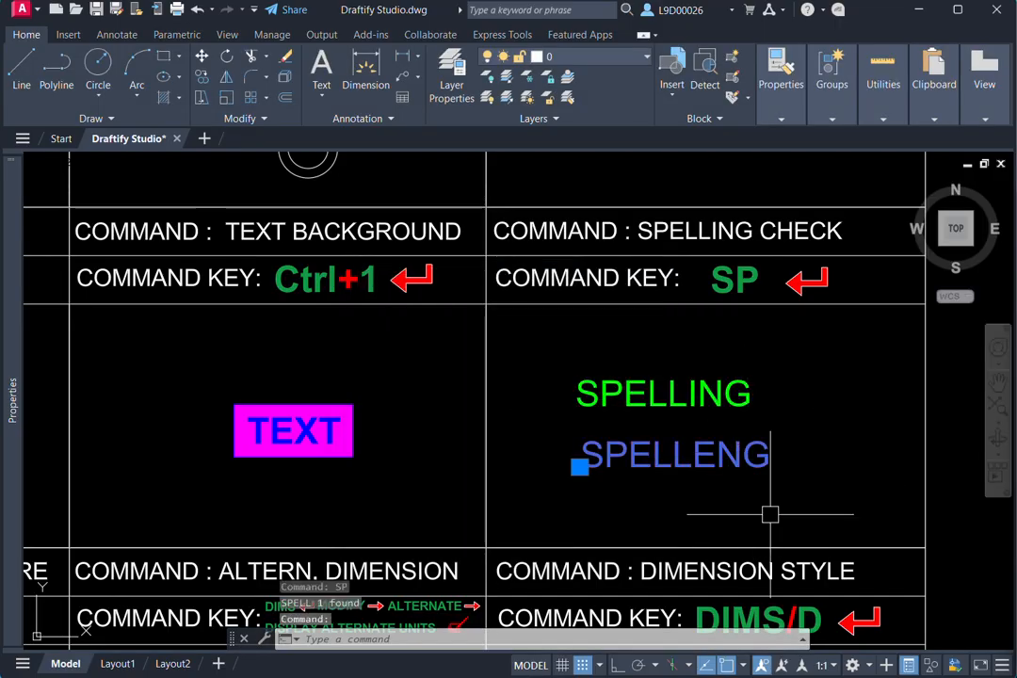
type("SP")
key("Return")
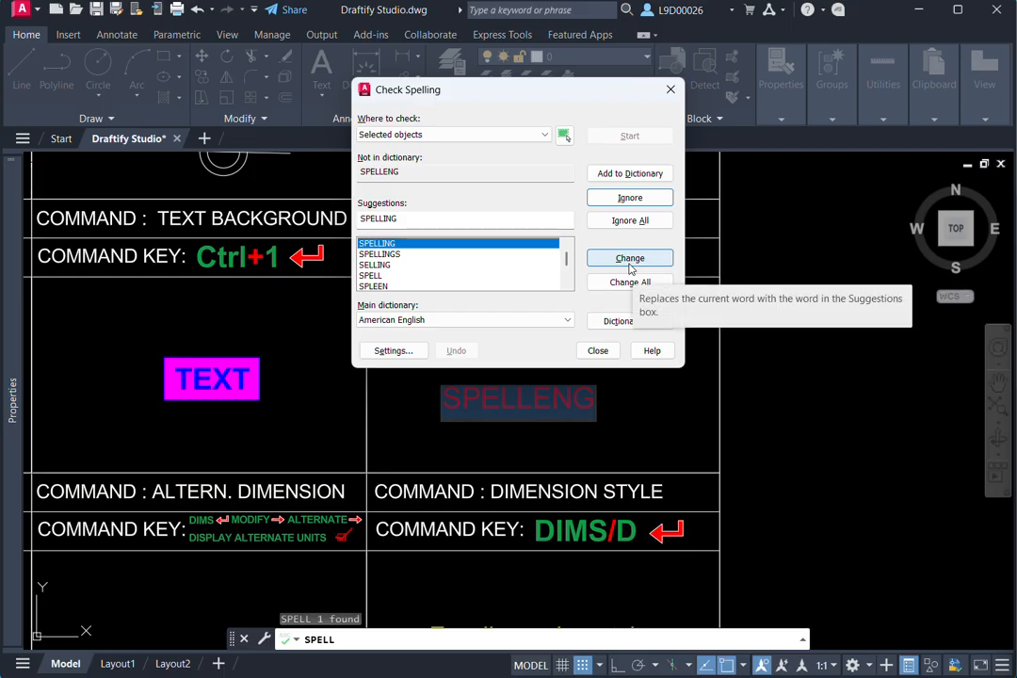
left_click(645, 266)
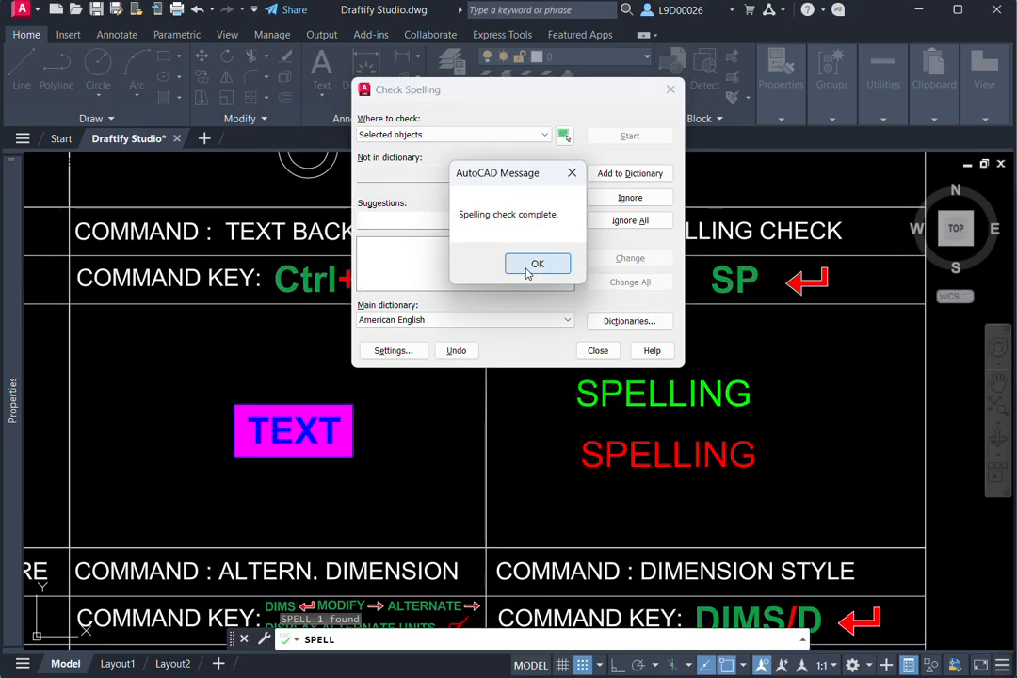
left_click(534, 264)
left_click(669, 90)
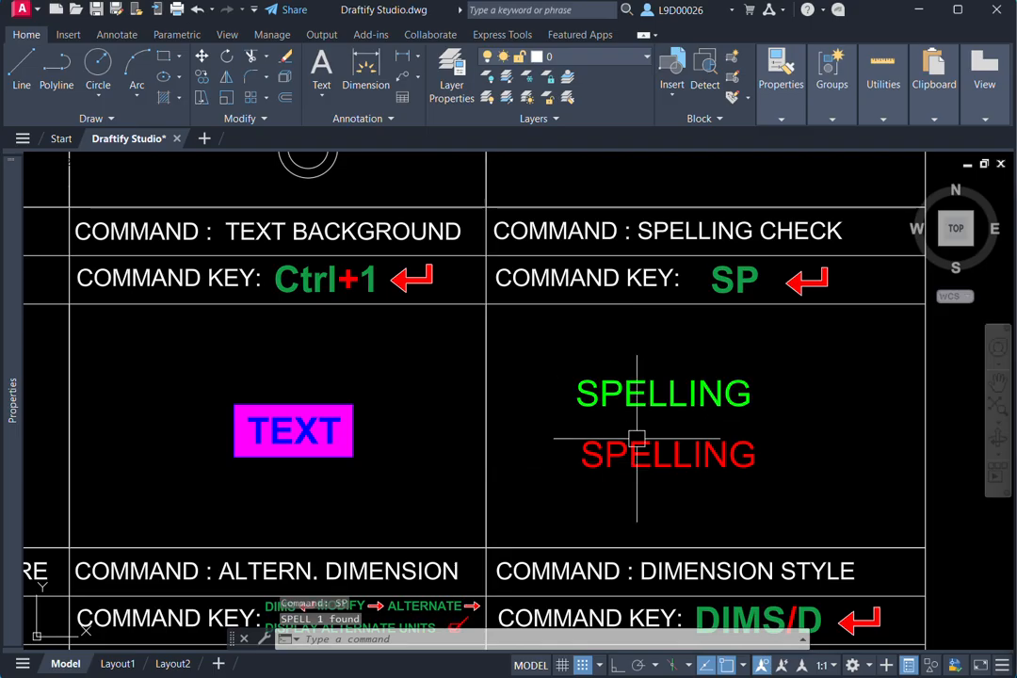
- Shorten the blue line in the EXTEND cell by stretching its end on the yellow line back to its own midpoint
scroll(636, 438, "down", 5)
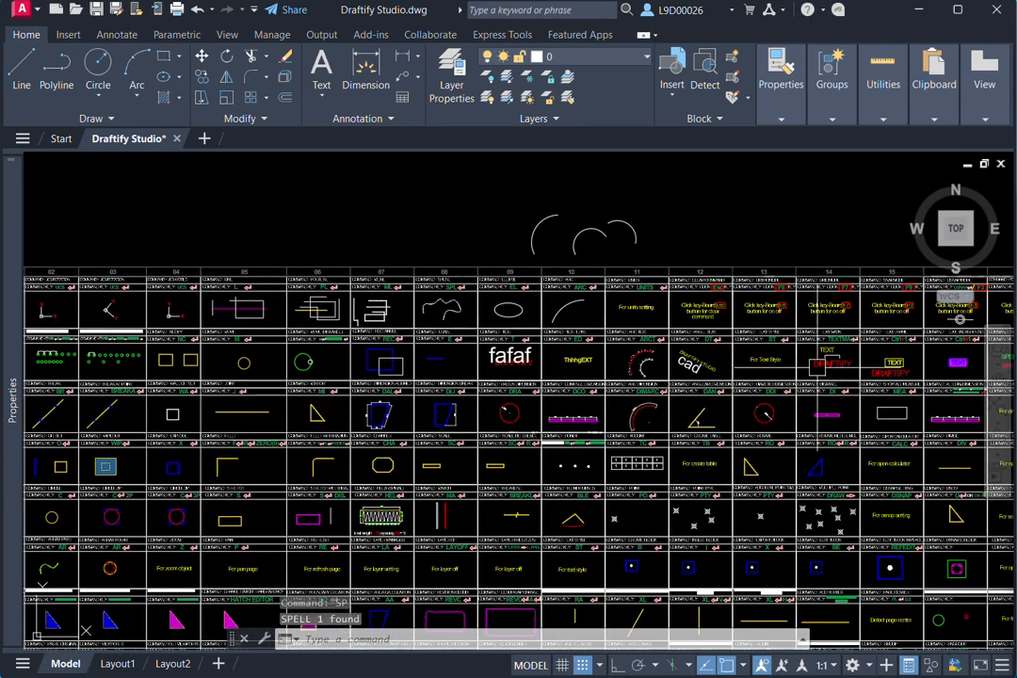
middle_click_drag(423, 382, 753, 375)
middle_click_drag(368, 391, 454, 410)
scroll(385, 397, "up", 5)
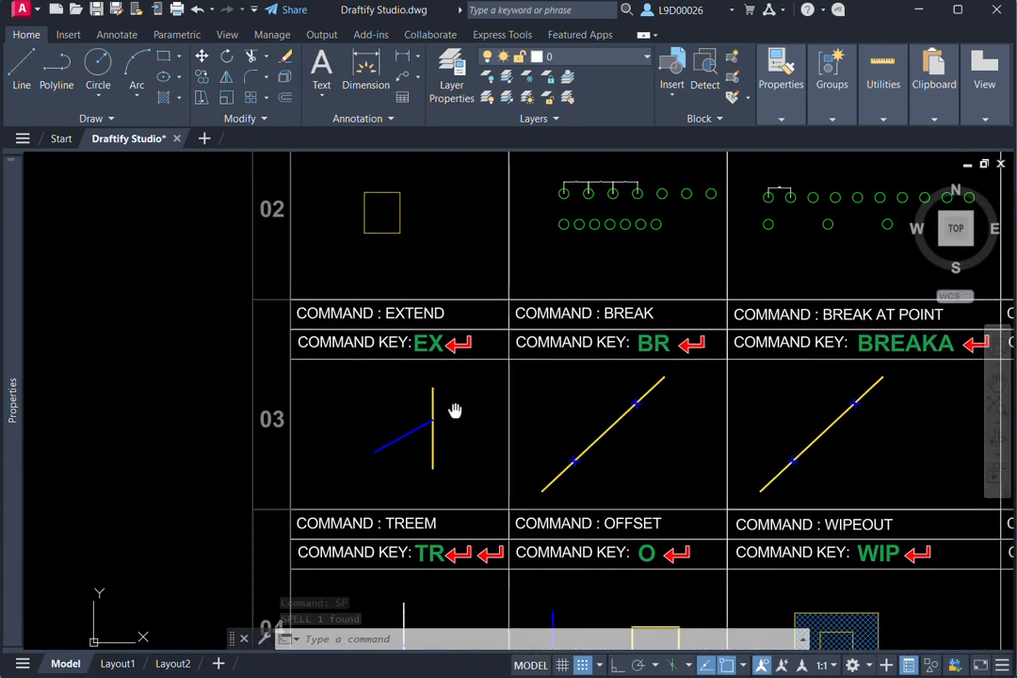
scroll(454, 410, "up", 2)
left_click(450, 432)
scroll(503, 396, "up", 2)
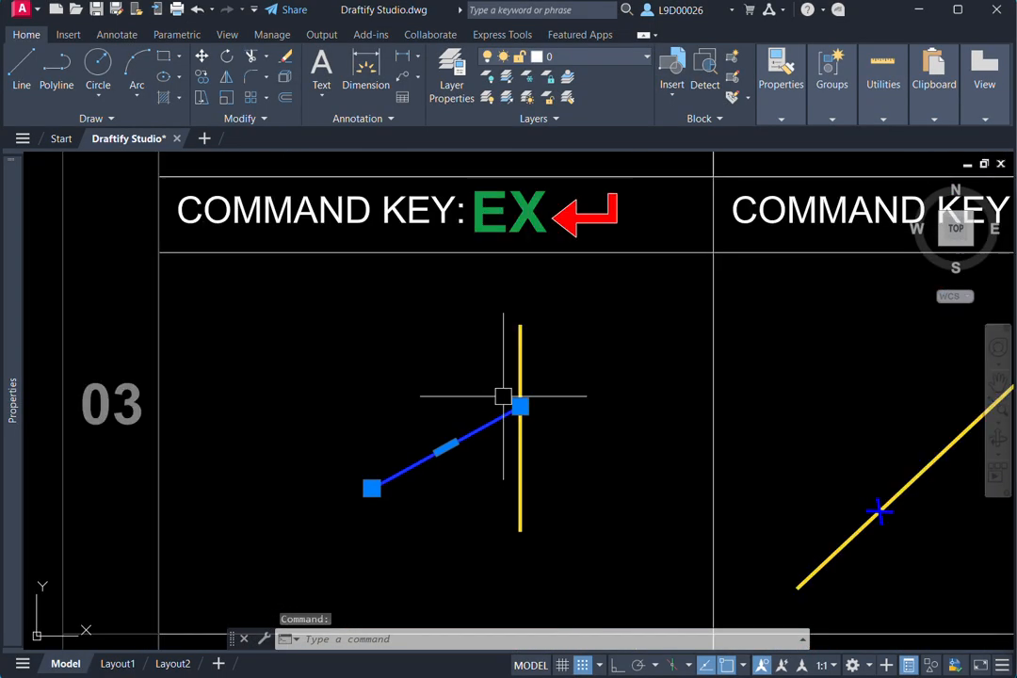
left_click(520, 406)
left_click(447, 449)
key("Escape")
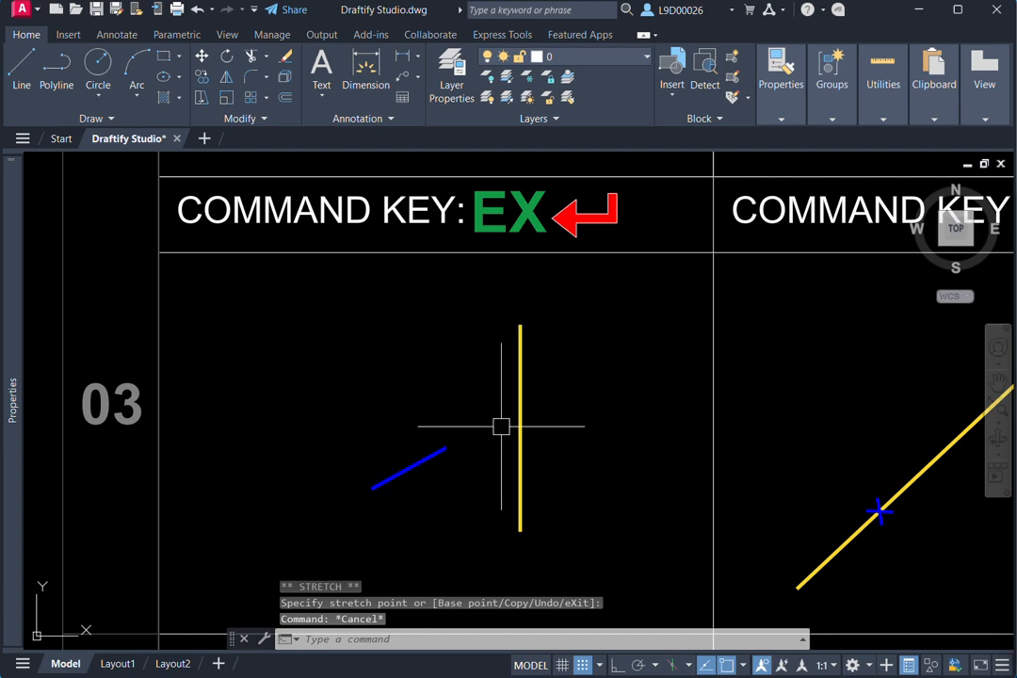
key("Escape")
- Extend the shortened blue line to the vertical yellow line in the EXTEND cell
middle_click_drag(491, 447, 488, 482)
type("e")
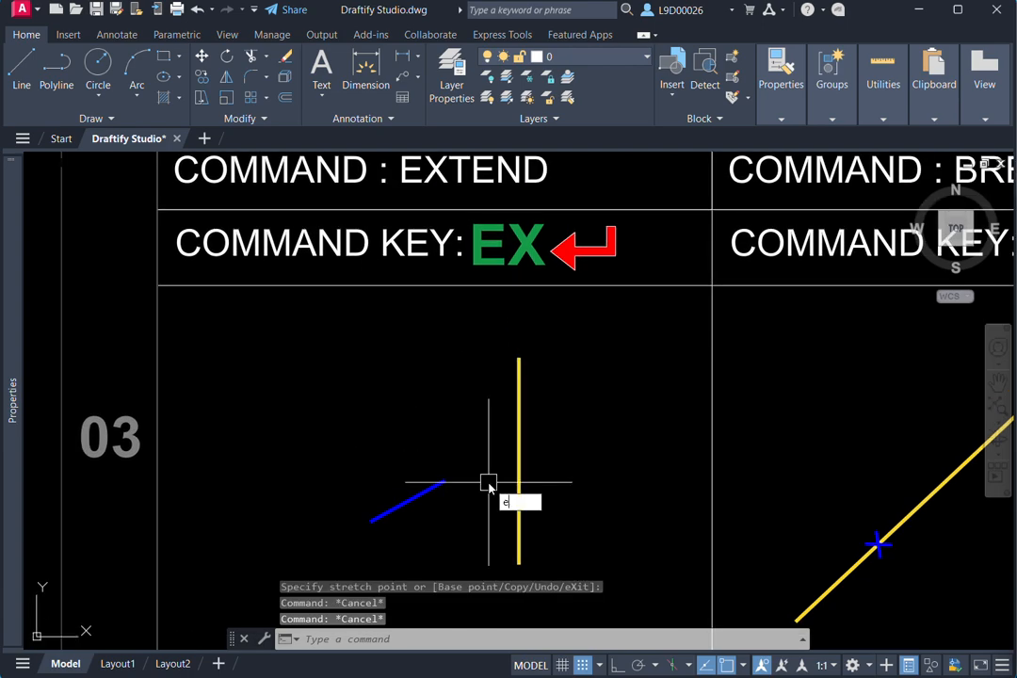
type("x")
key("Return")
left_click(429, 489)
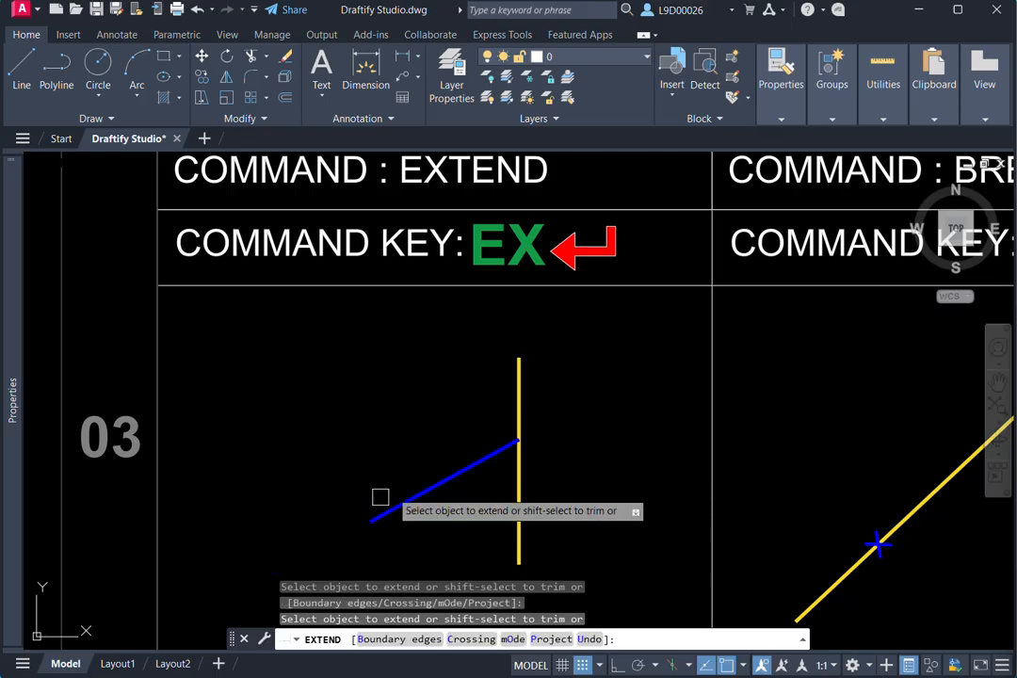
- Extend the blue line past the yellow line to the border between the EXTEND and BREAK cells and end the command
scroll(445, 461, "down", 2)
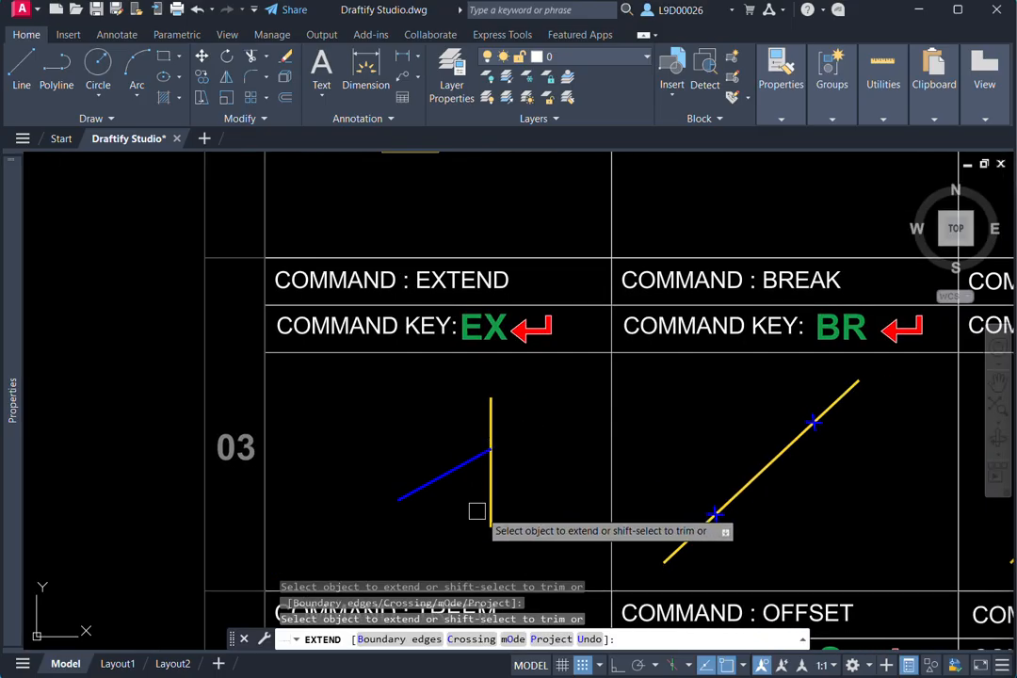
middle_click_drag(538, 456, 517, 456)
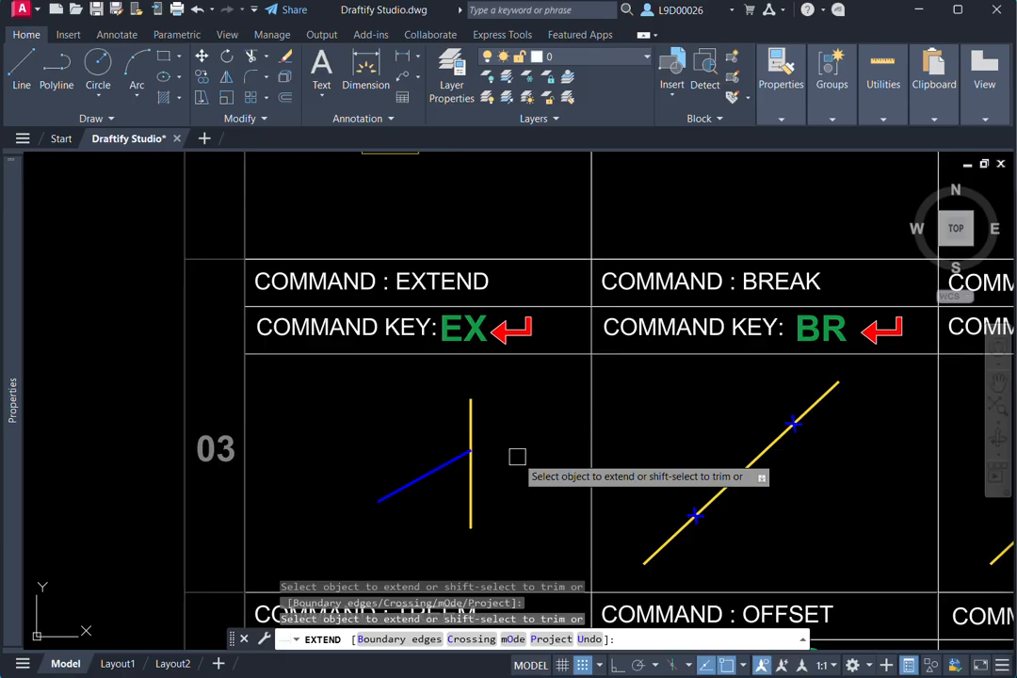
left_click(425, 474)
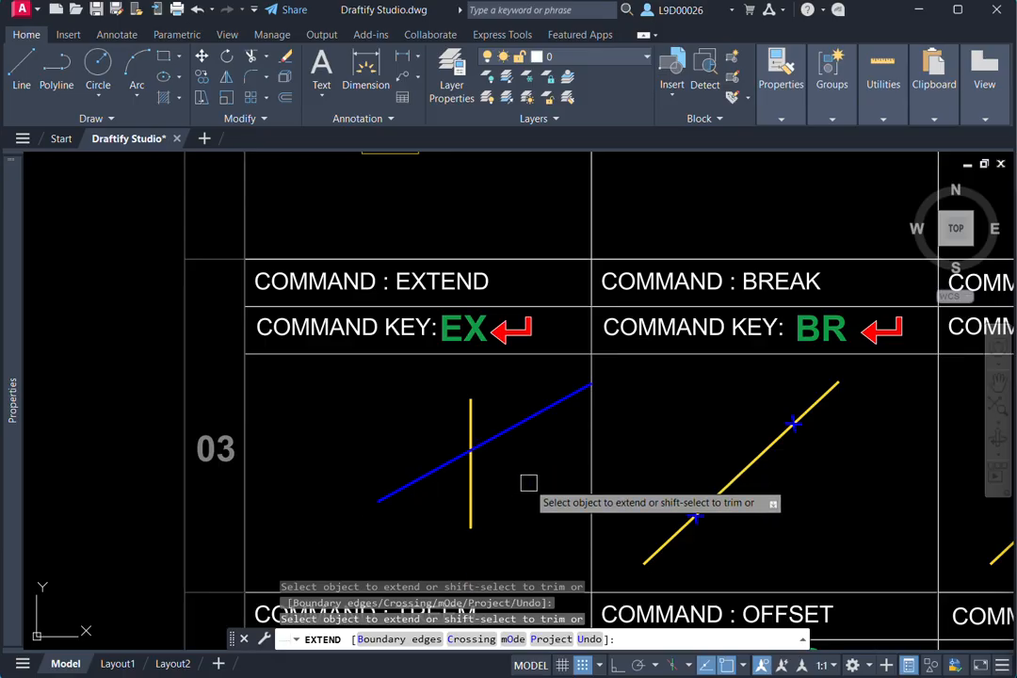
key("Escape")
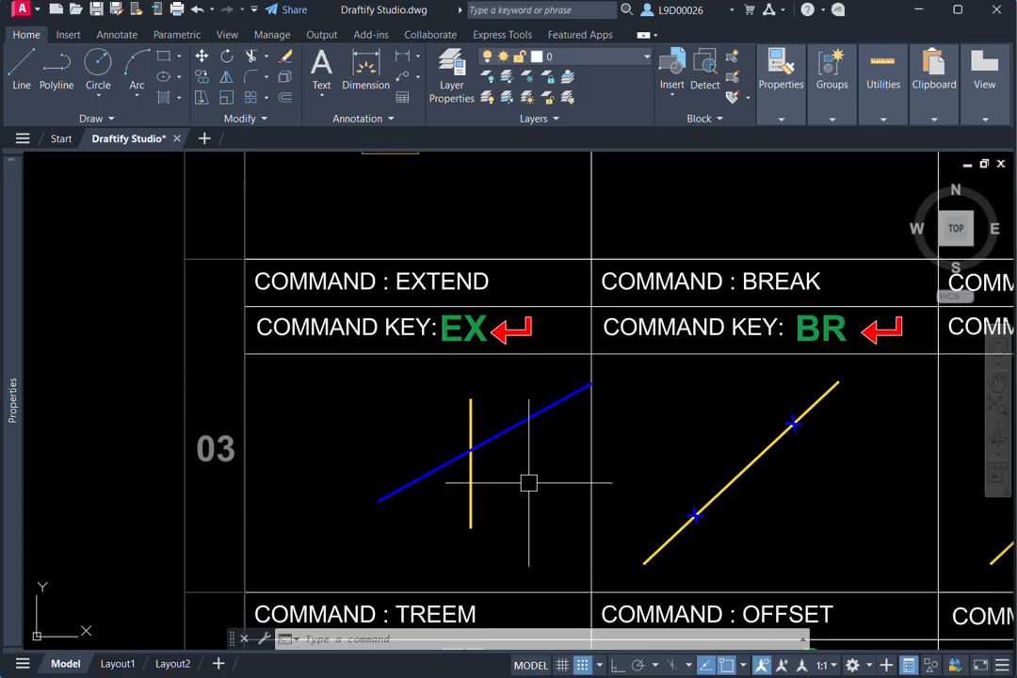
- Within the Extend command, trim the blue line back to the yellow line and extend it again to the cell border
key("Return")
middle_click_drag(531, 476, 576, 466)
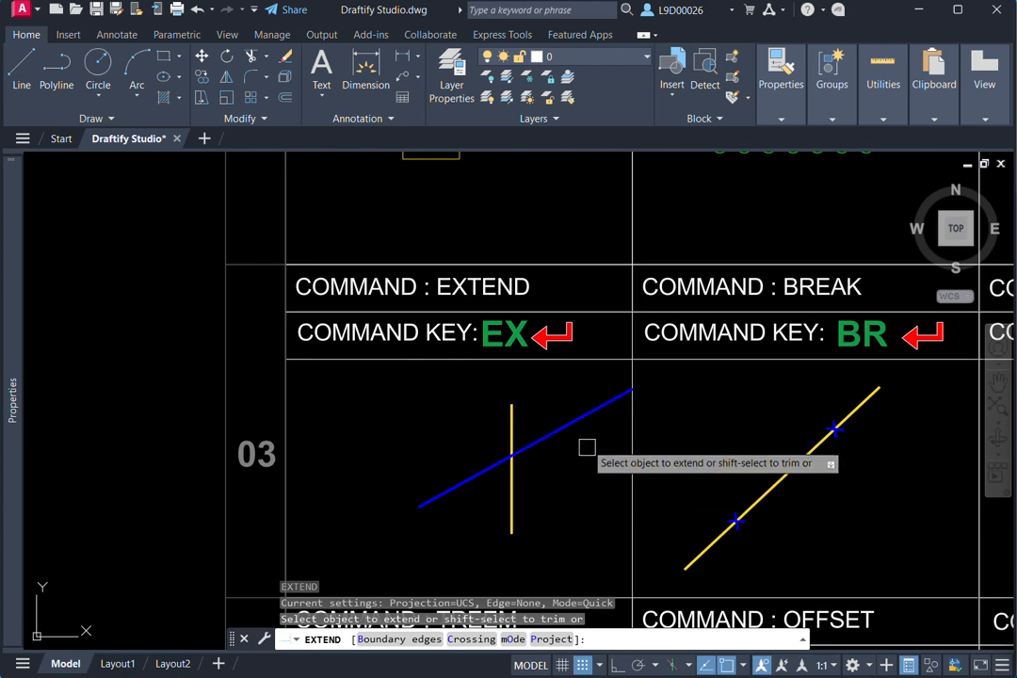
left_click(574, 421)
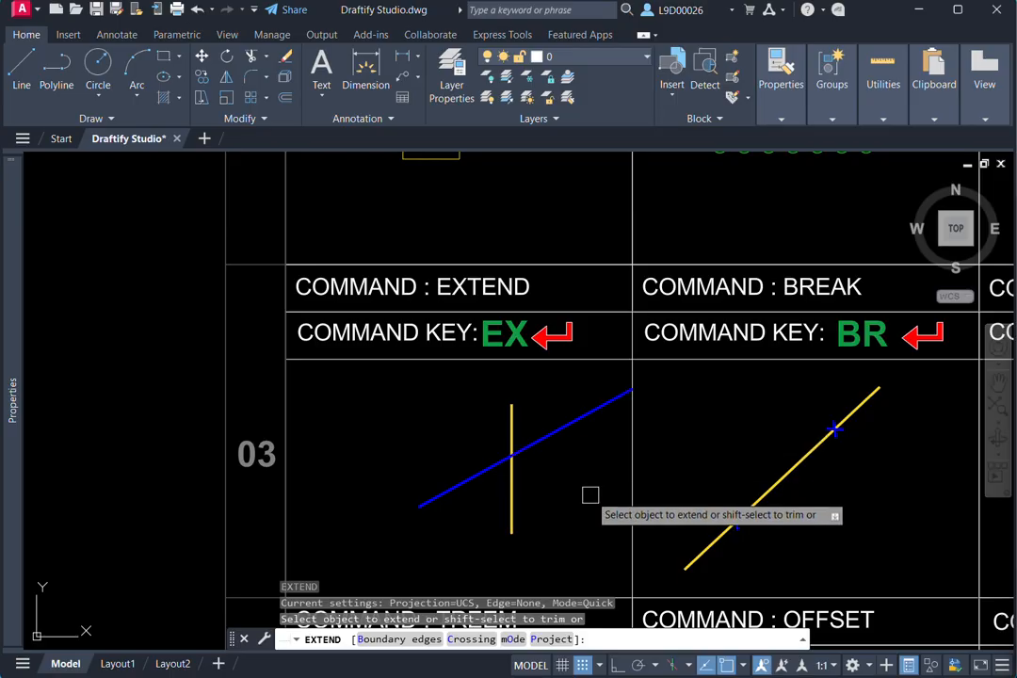
left_click(571, 425, "shift")
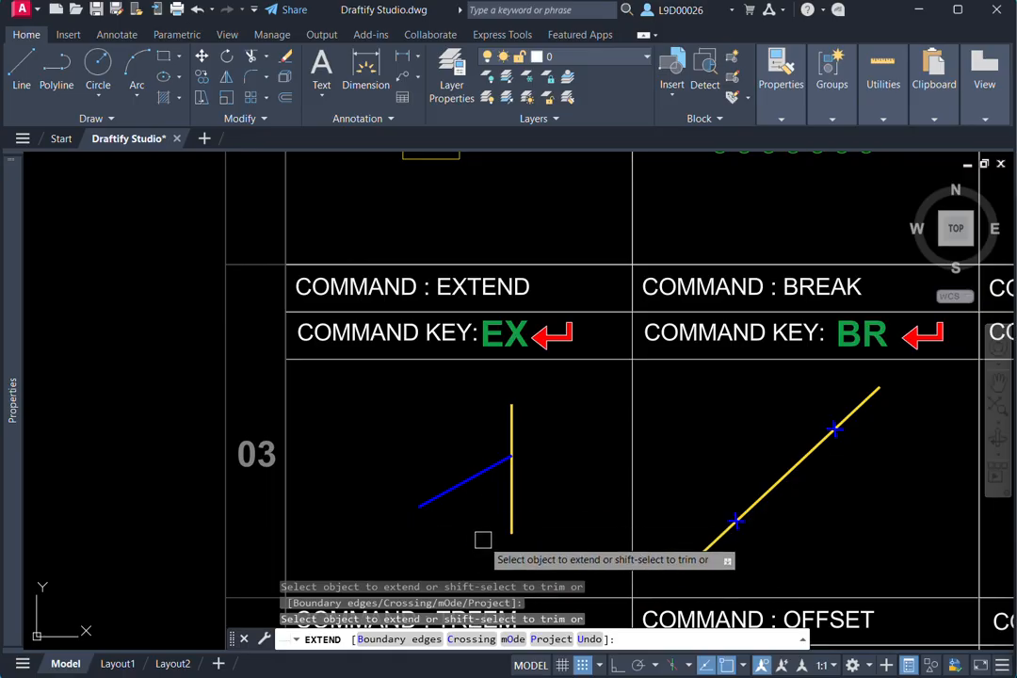
left_click(477, 465)
key("Escape")
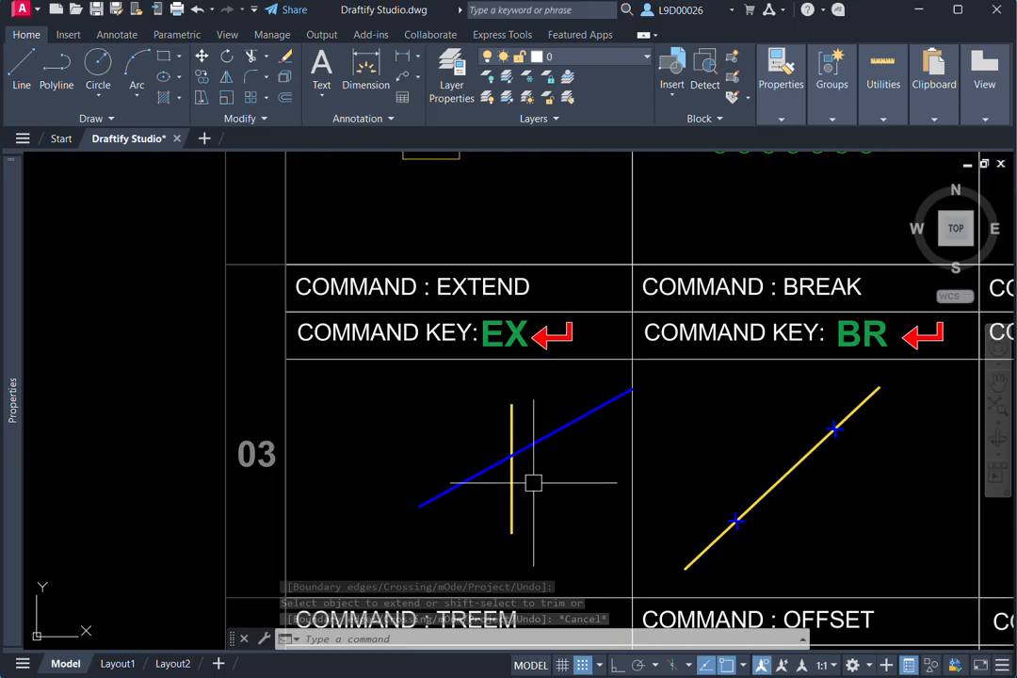
- Break a section out of the middle of the yellow line in the BREAK cell and undo the break
middle_click_drag(530, 482, 393, 457)
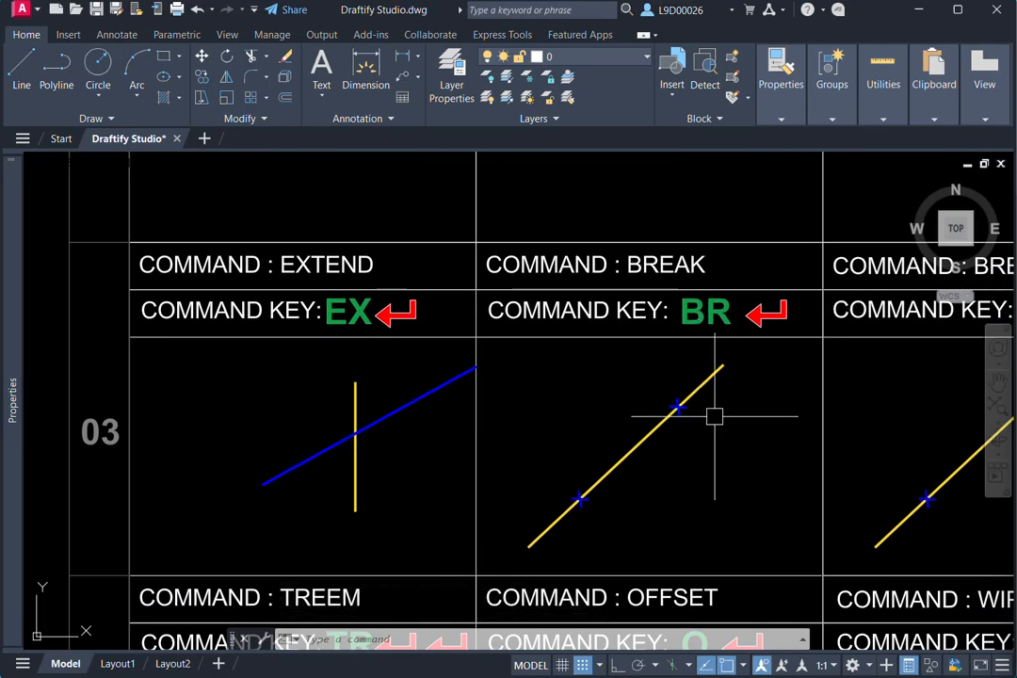
left_click(638, 439)
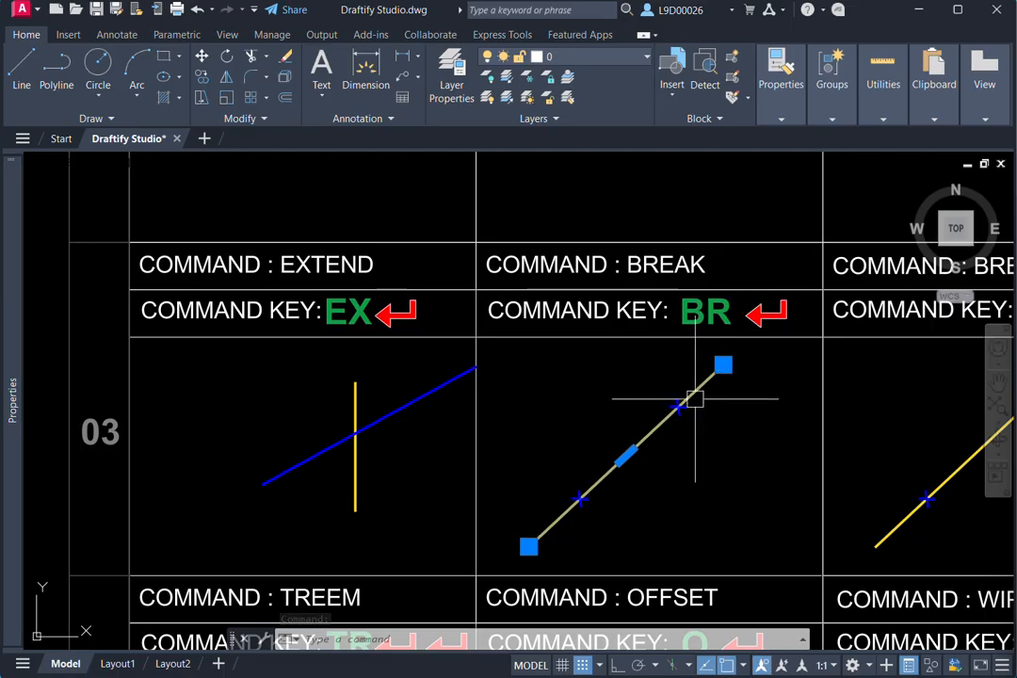
key("Escape")
left_click(626, 446)
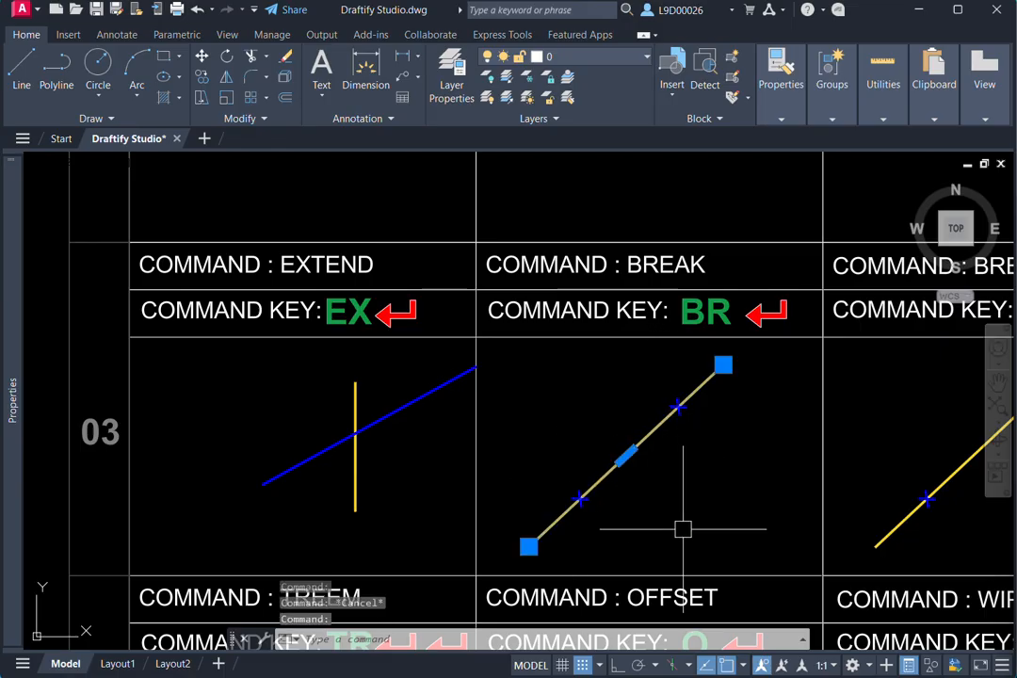
key("Return")
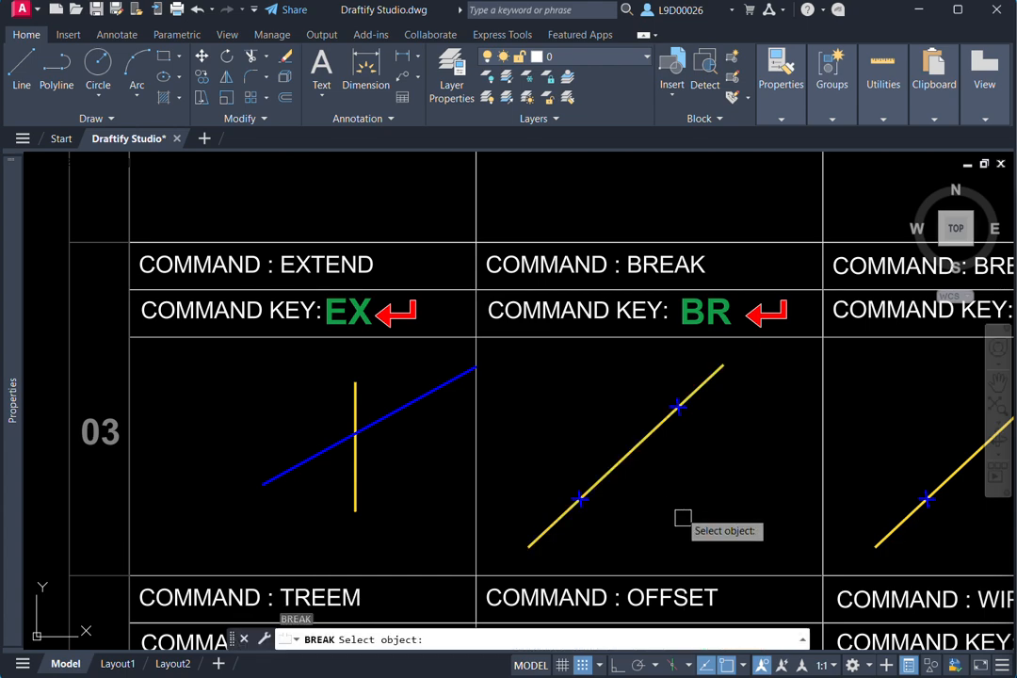
middle_click_drag(681, 518, 717, 486)
left_click(687, 429)
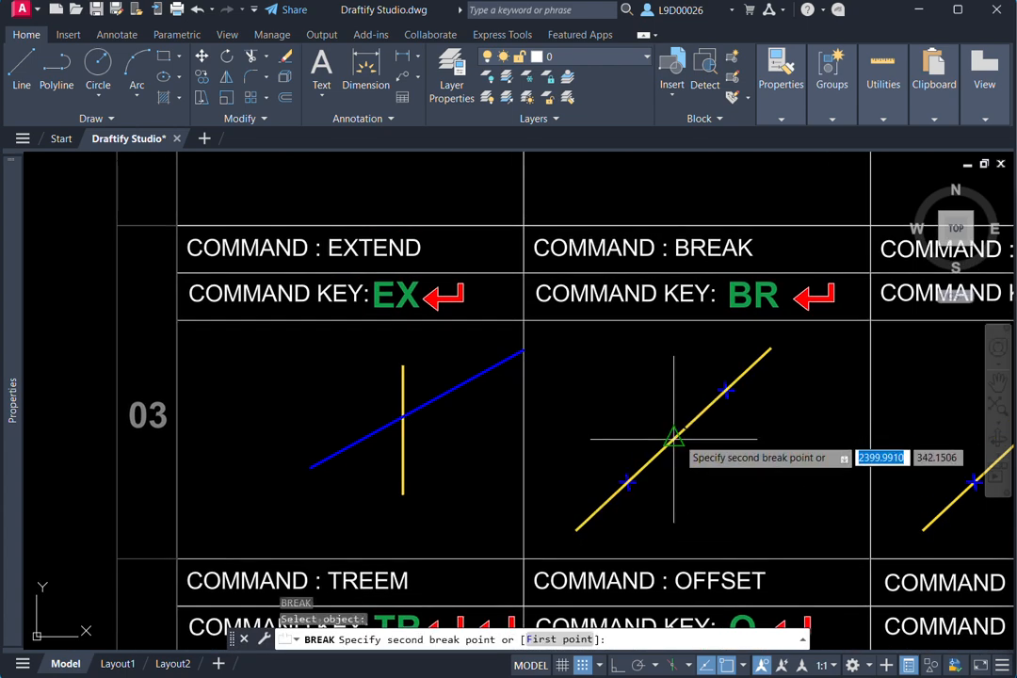
left_click(650, 467)
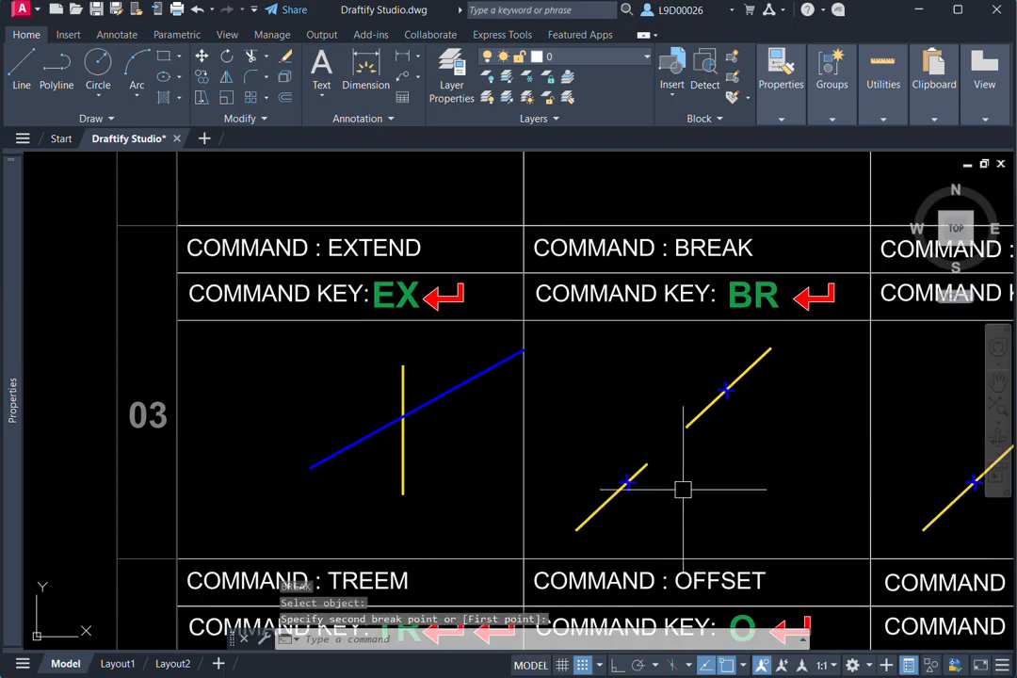
key("ctrl+z")
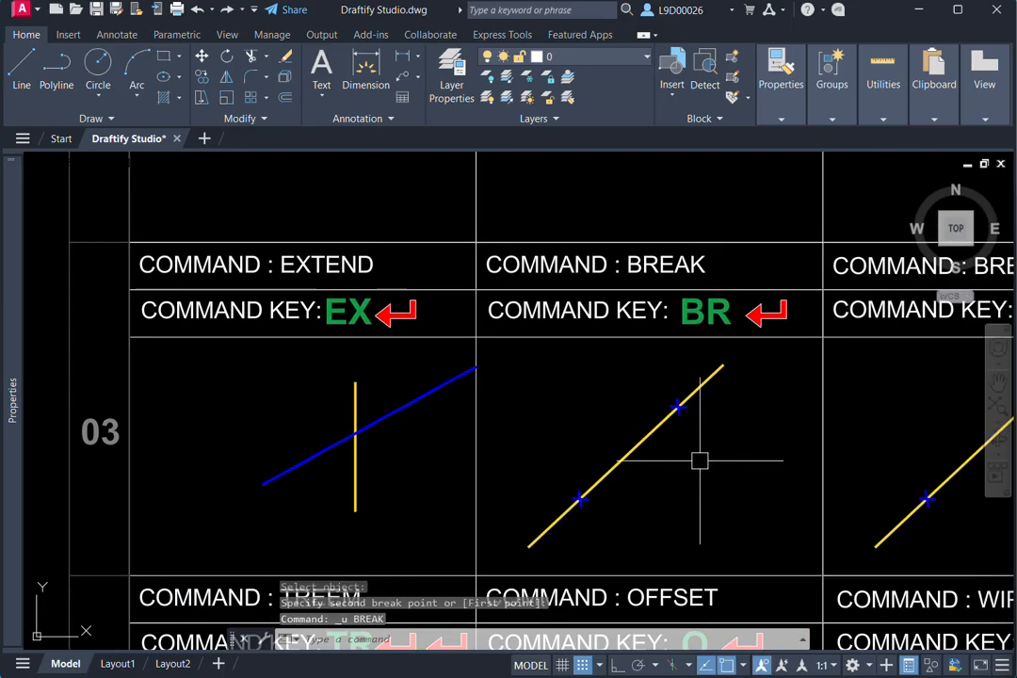
- Break the yellow line in the BREAK cell again, removing the section between the two blue cross markers
key("Return")
scroll(699, 463, "up", 2)
key("Escape")
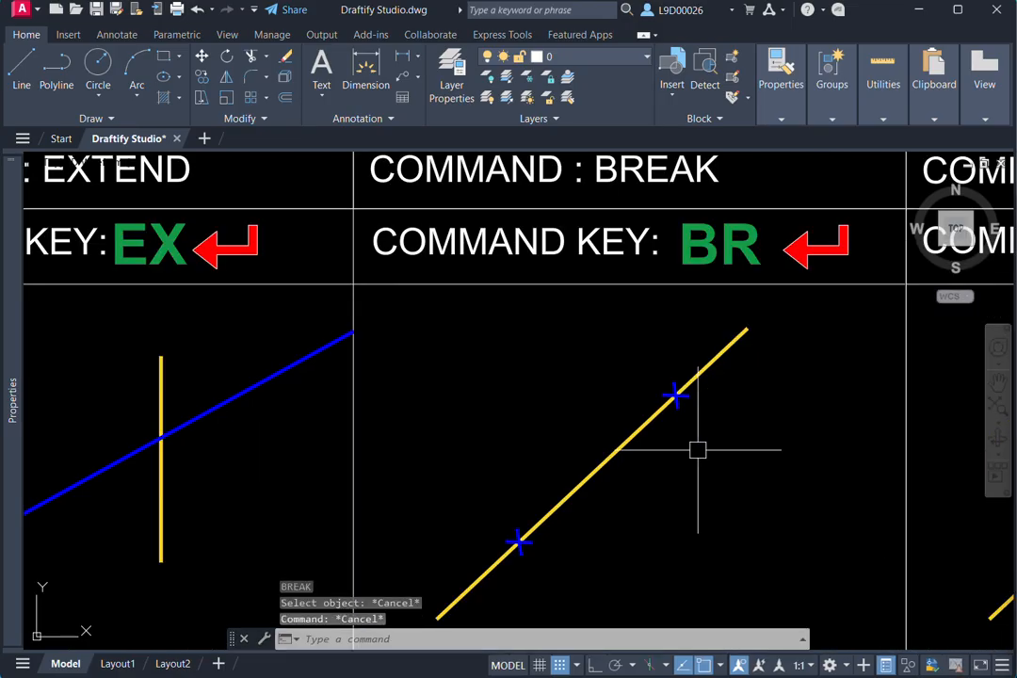
key("Return")
middle_click_drag(690, 468, 753, 429)
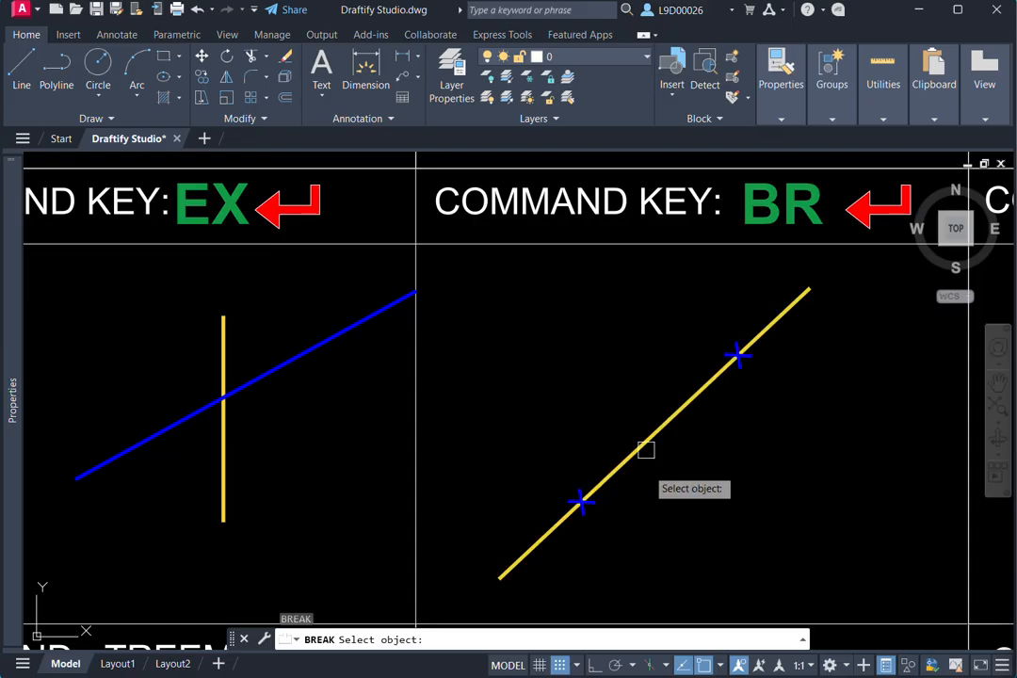
left_click(720, 371)
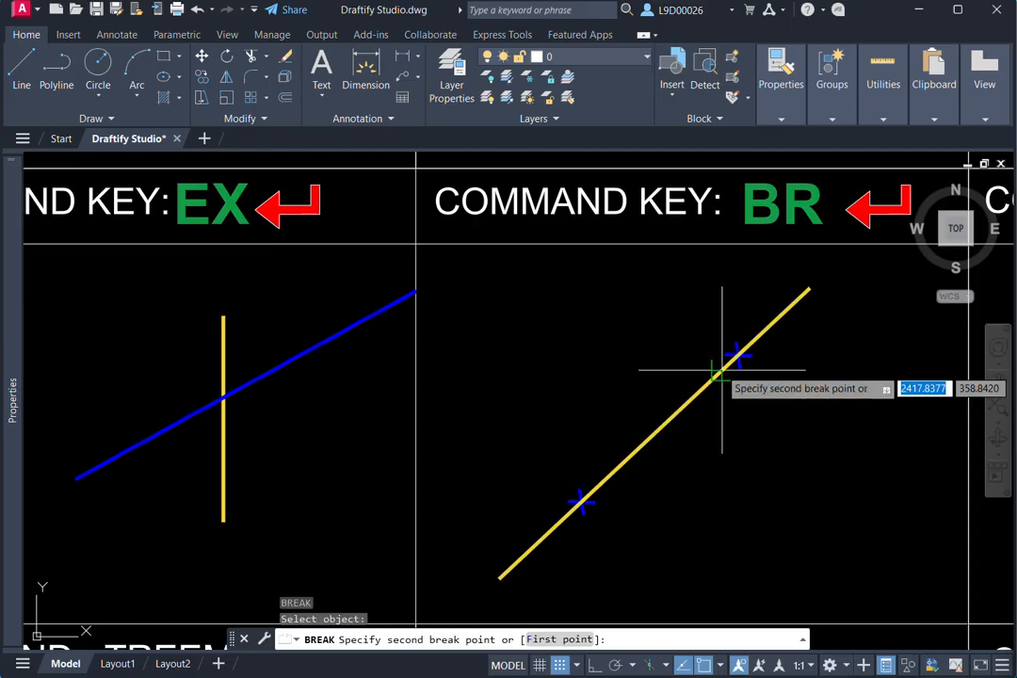
left_click(603, 487)
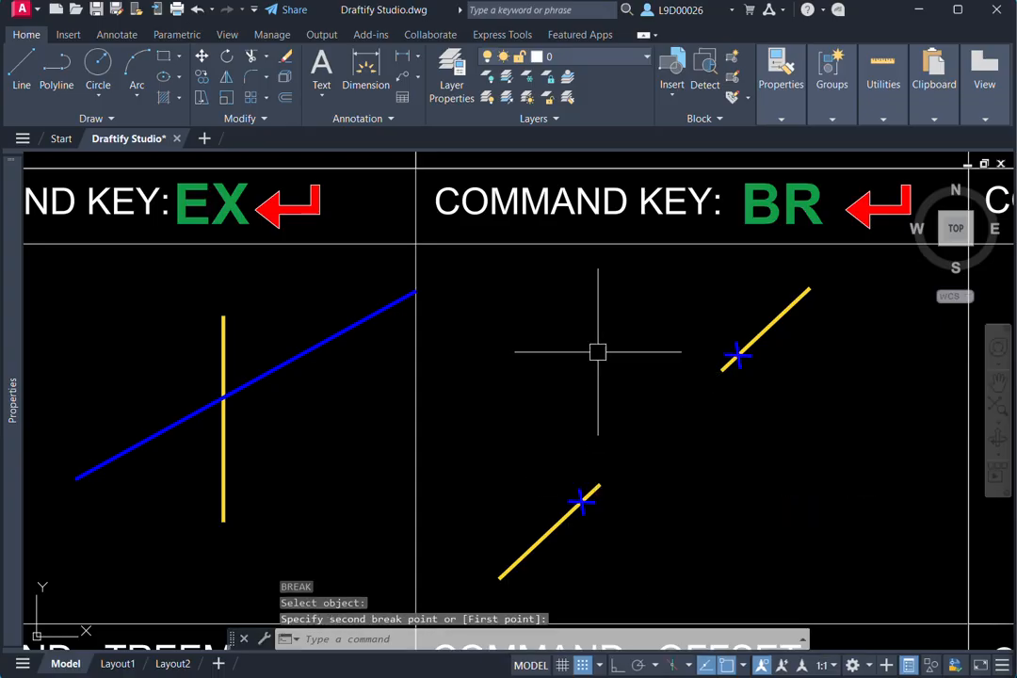
- Try to break the yellow line in the BREAK AT POINT cell near its midpoint with the Break command
scroll(676, 429, "down", 5)
scroll(697, 419, "up", 5)
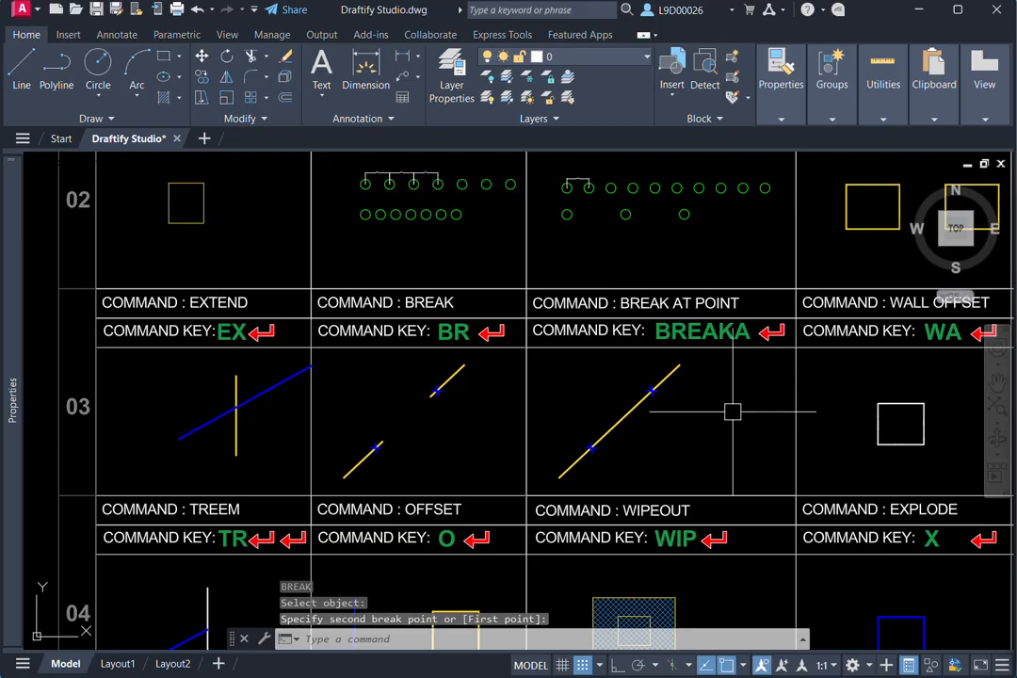
scroll(729, 375, "up", 2)
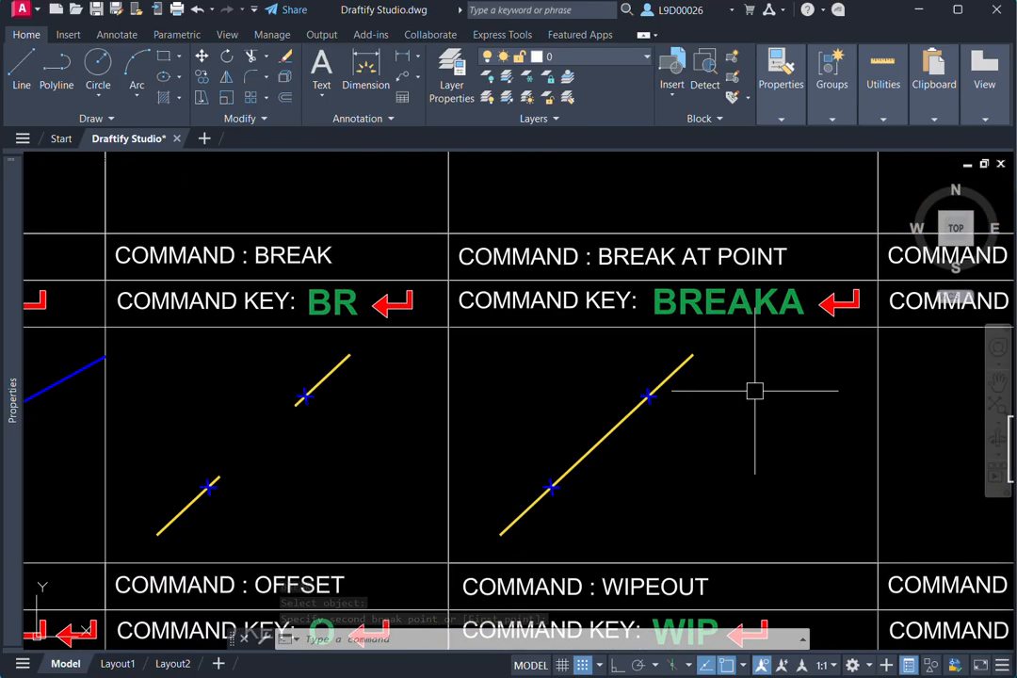
left_click(625, 425)
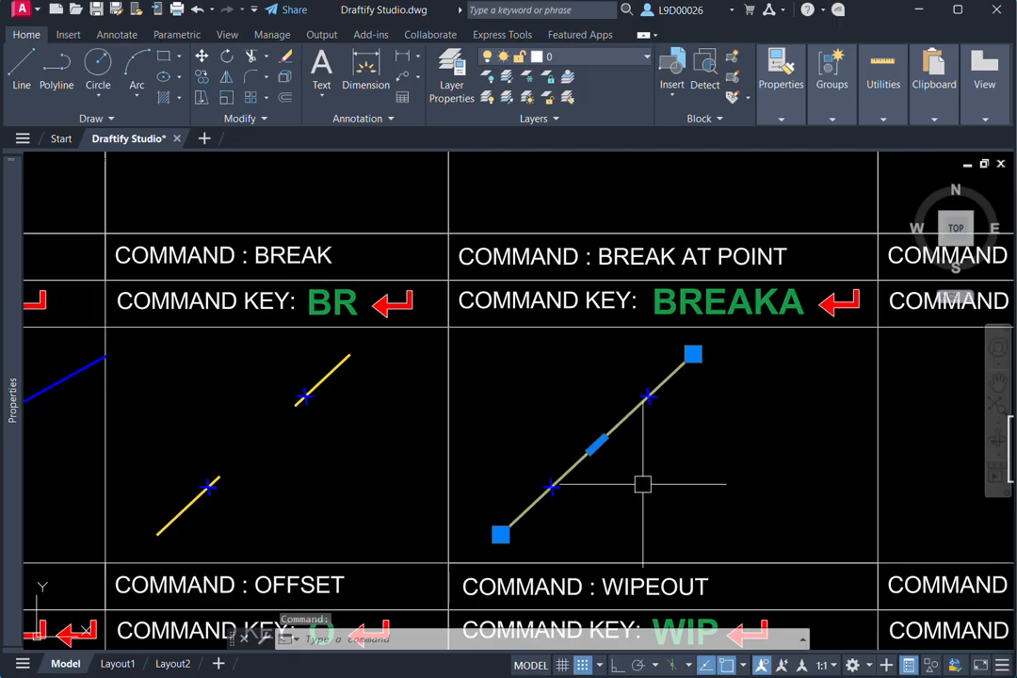
key("Escape")
type("br")
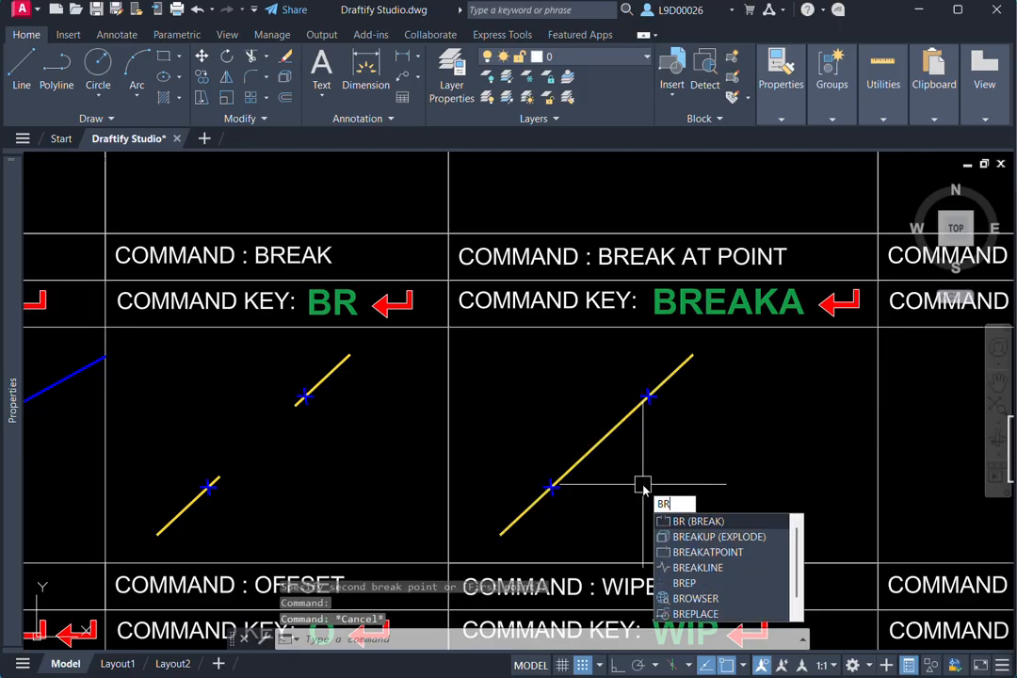
type("ea")
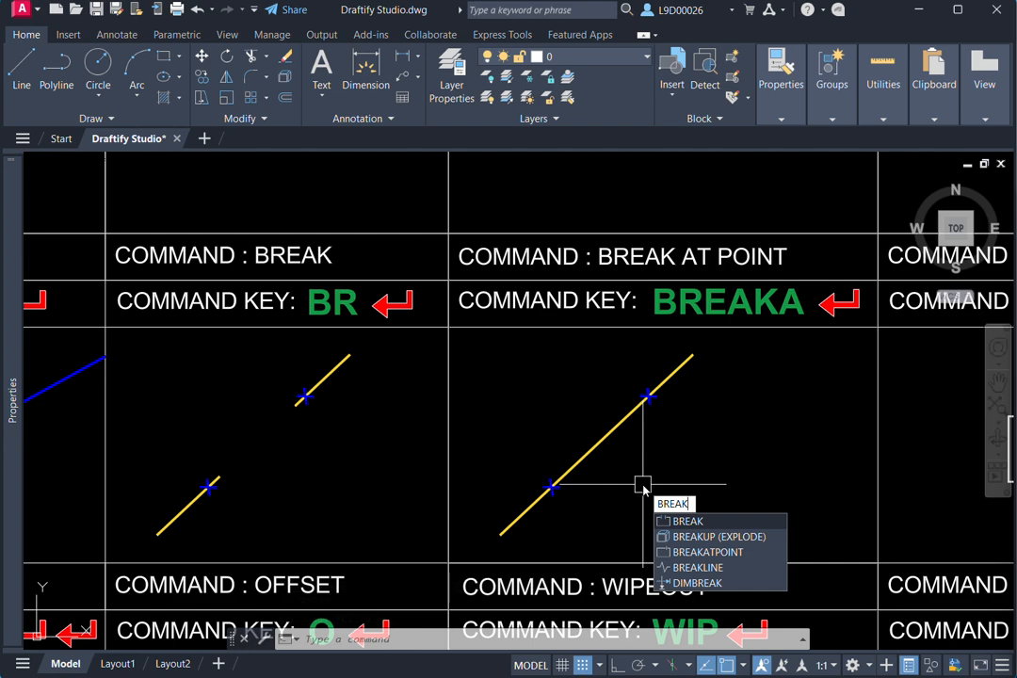
type("k")
key("Return")
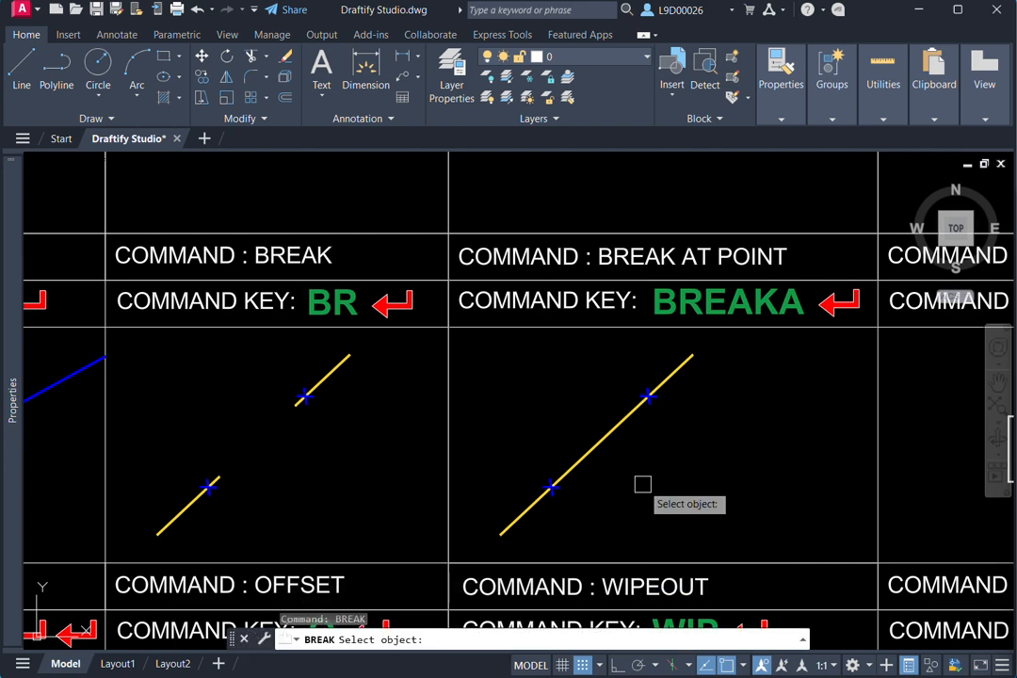
left_click(603, 435)
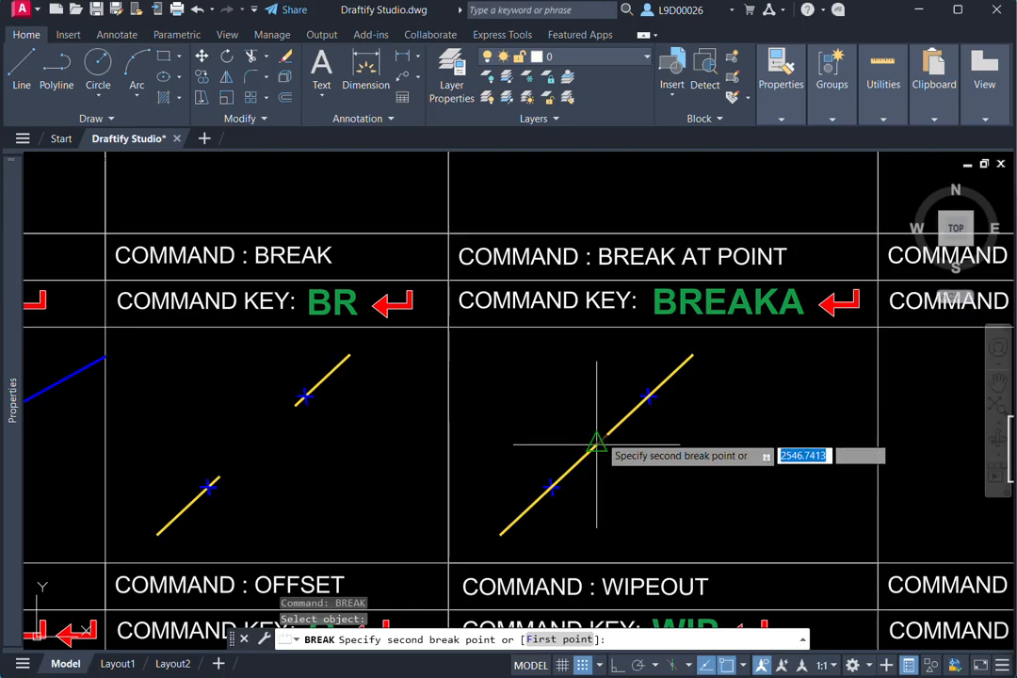
key("Escape")
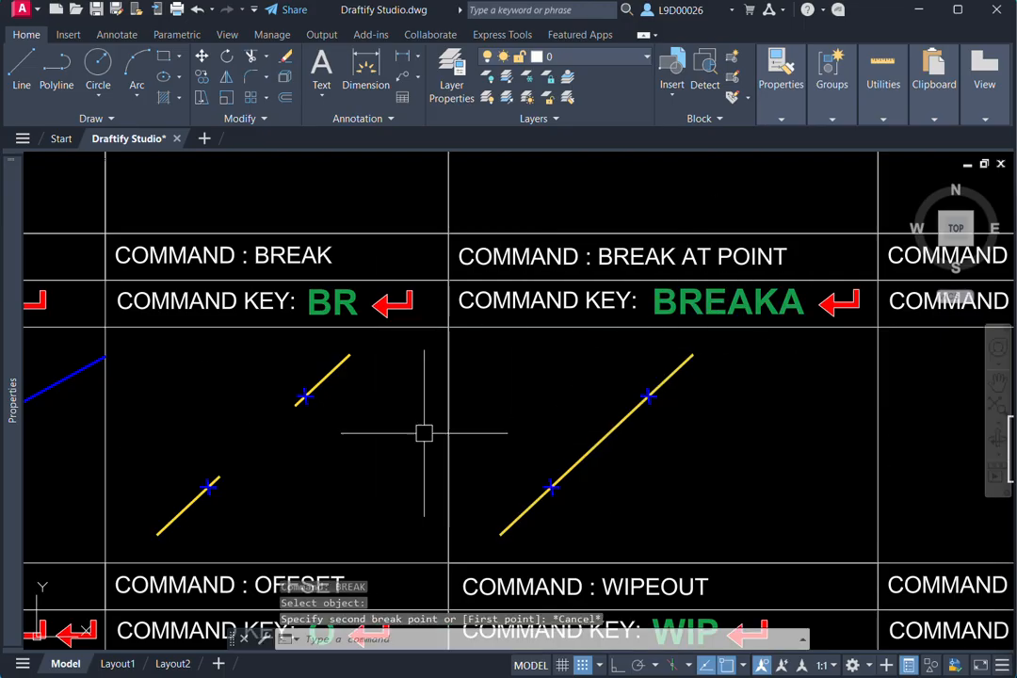
- Offset the white square in the WALL OFFSET cell inward by 10
scroll(654, 425, "down", 2)
middle_click_drag(655, 424, 417, 411)
scroll(707, 397, "up", 1)
middle_click_drag(645, 397, 665, 395)
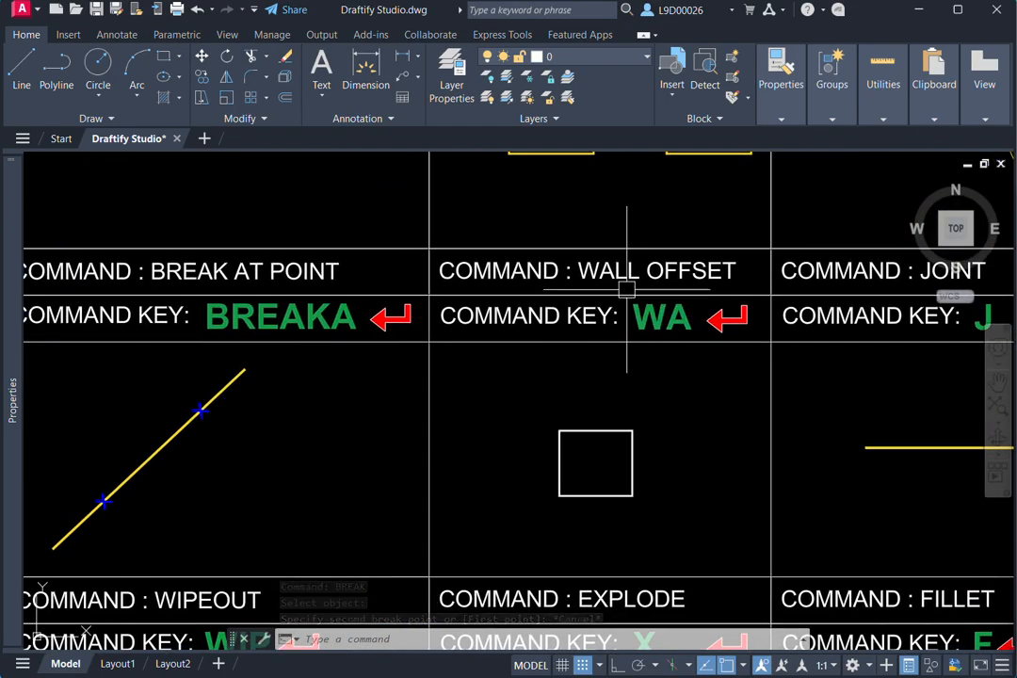
scroll(620, 410, "up", 3)
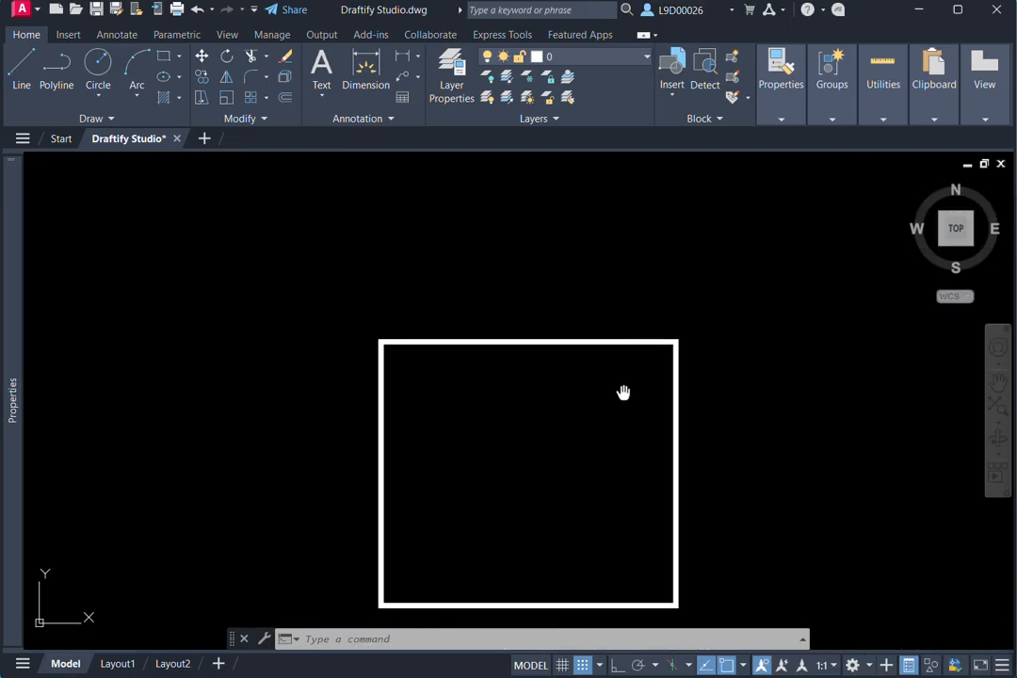
scroll(627, 384, "down", 2)
key("Escape")
scroll(620, 390, "down", 1)
middle_click_drag(617, 391, 619, 443)
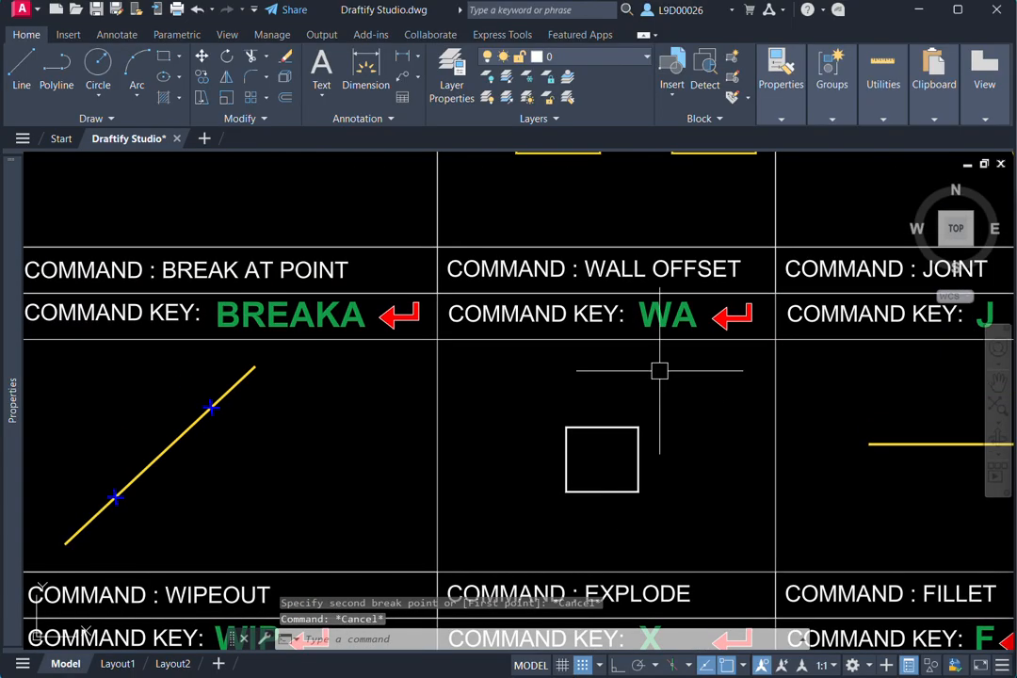
key("Return")
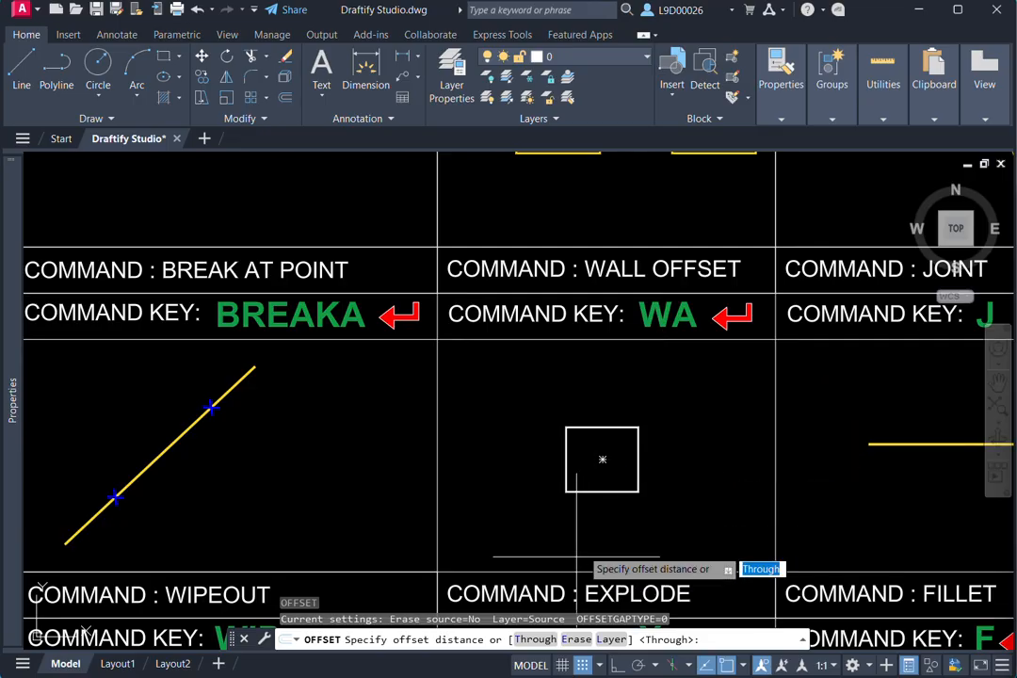
type("10")
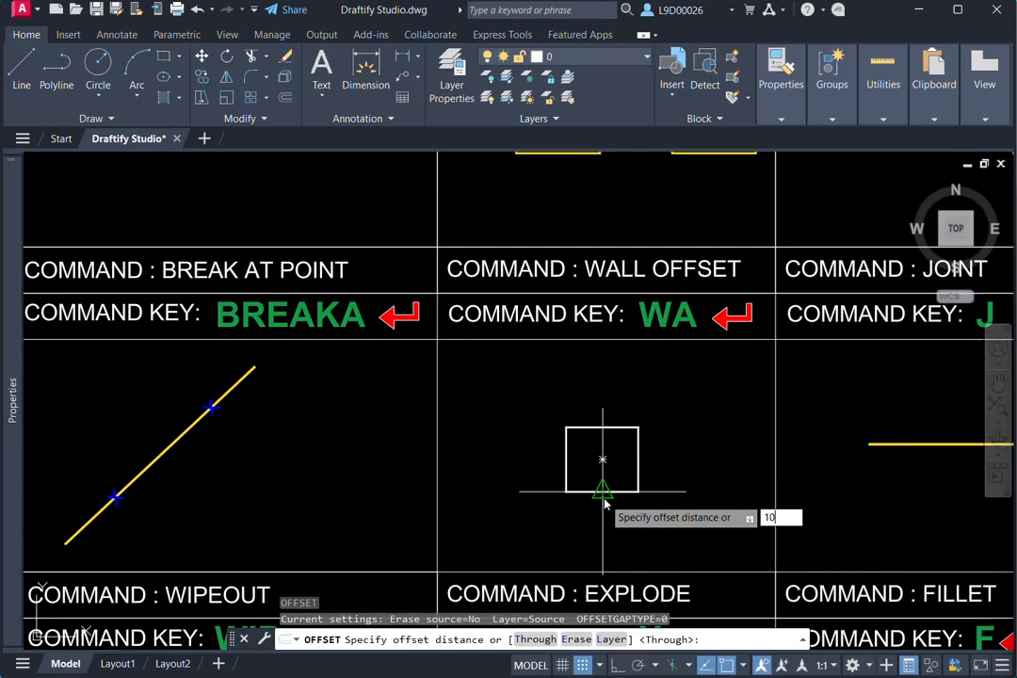
key("Return")
scroll(601, 494, "up", 3)
left_click(601, 488)
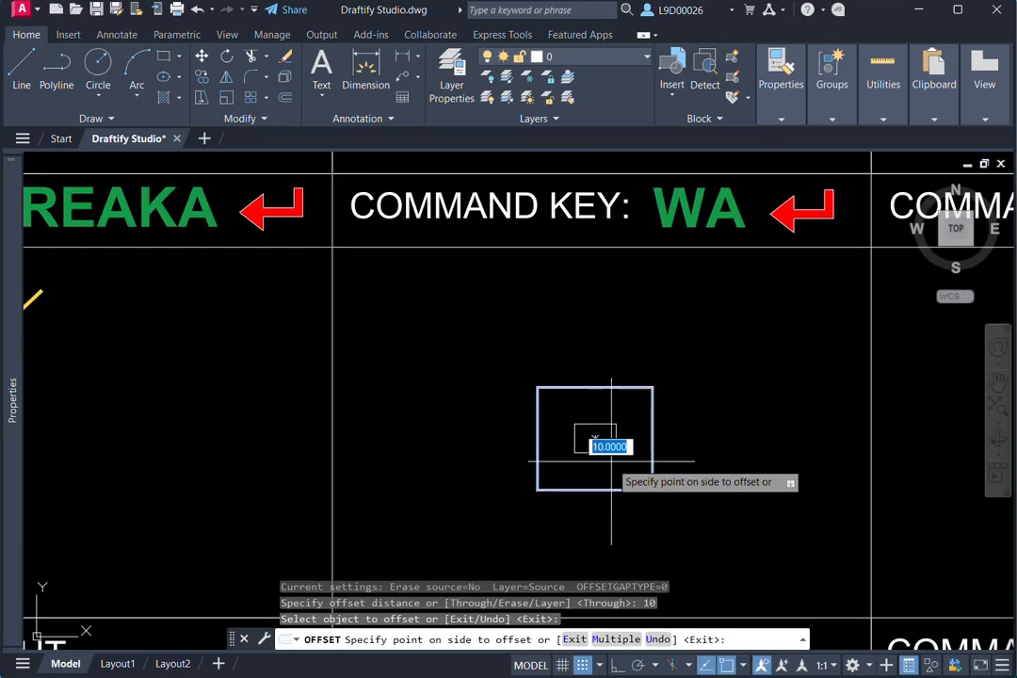
left_click(611, 461)
key("Escape")
scroll(697, 456, "down", 4)
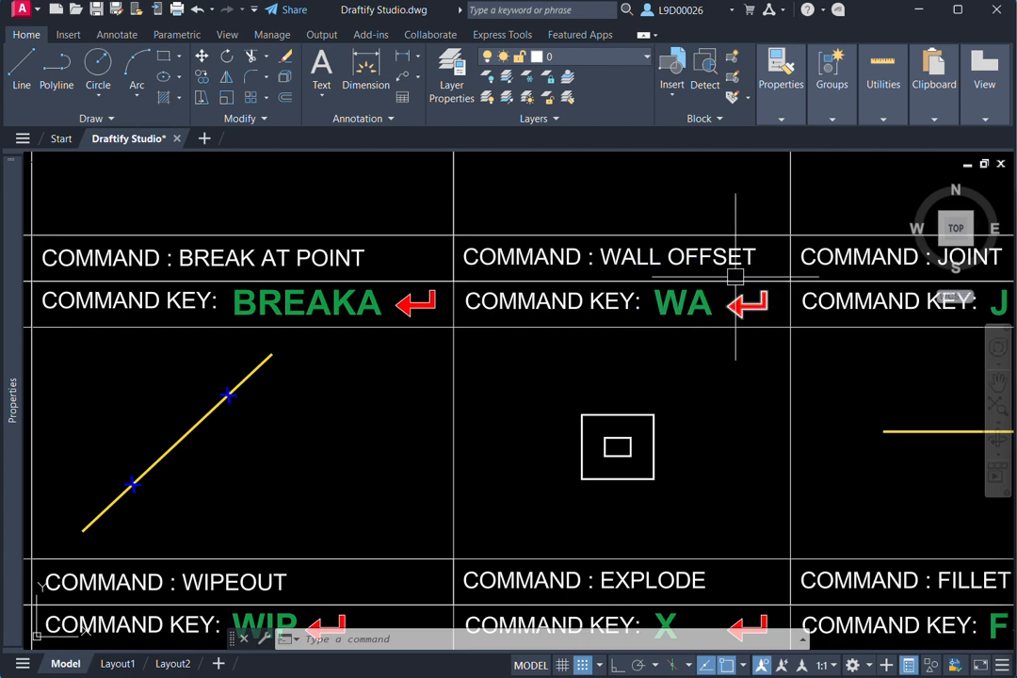
key("Escape")
key("Escape")
key("Escape")
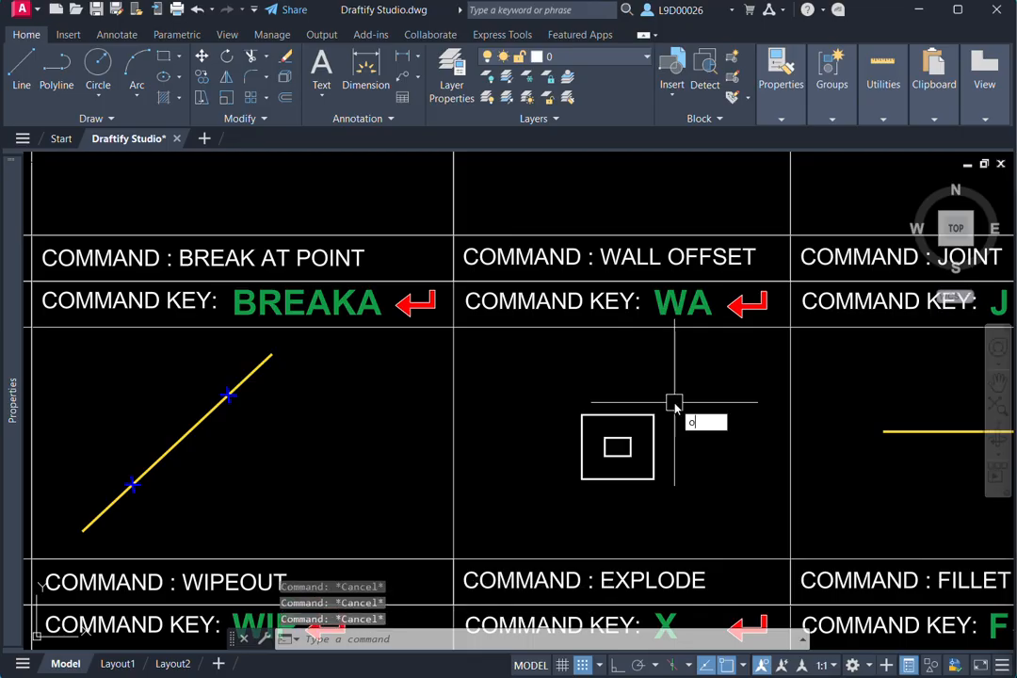
- Offset the white square outward three times in succession at a distance of 10, each time from the newest outer square
type("o")
key("Return")
type("10")
key("Return")
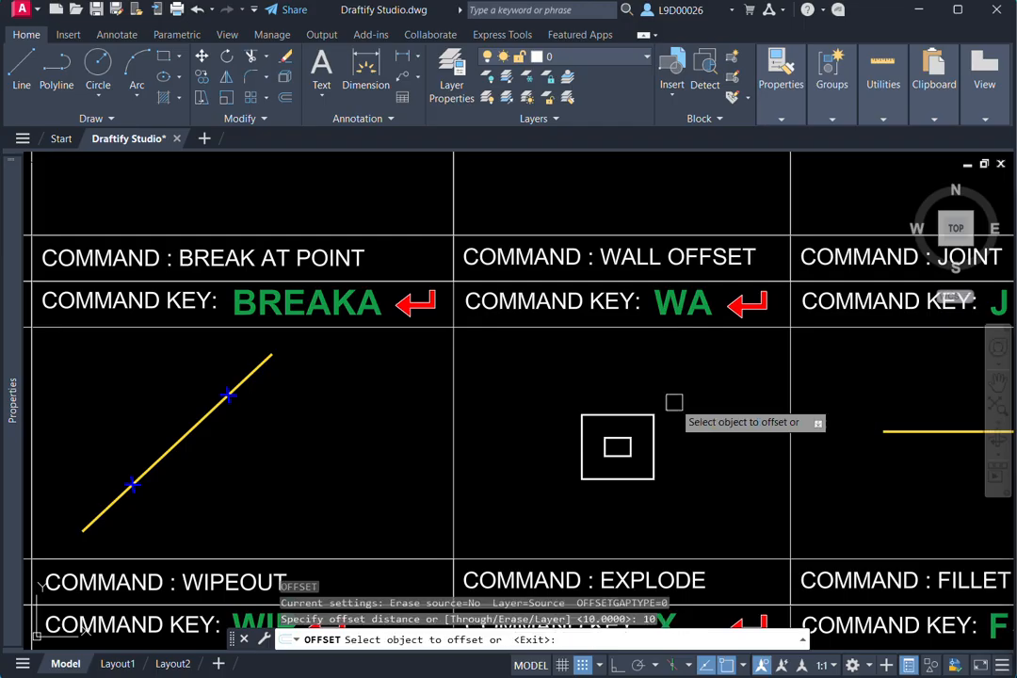
left_click(653, 426)
left_click(663, 414)
left_click(677, 425)
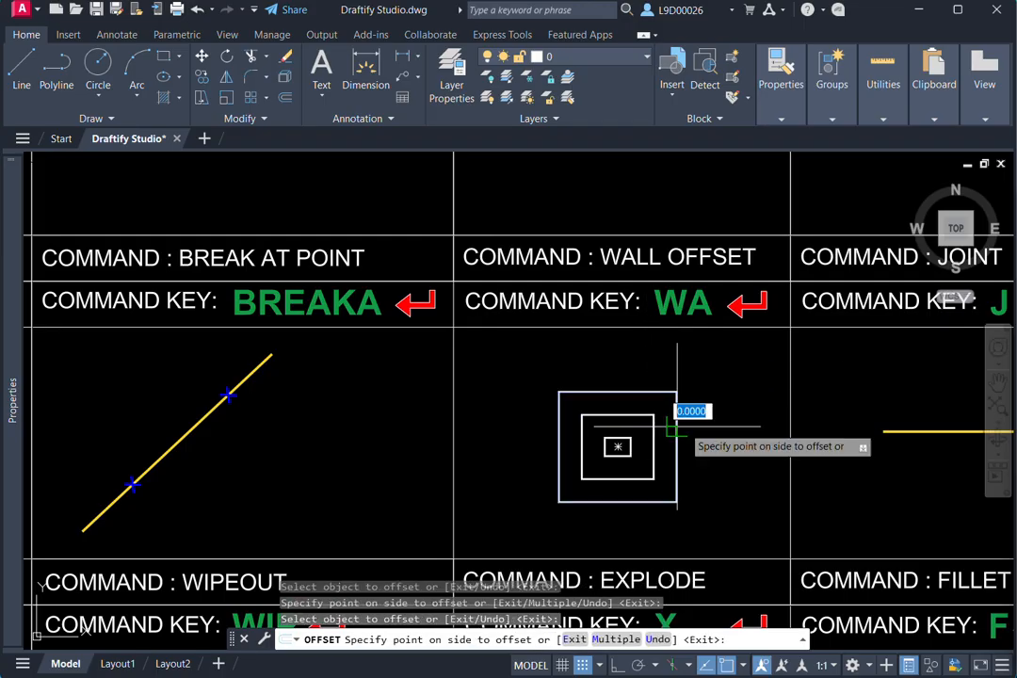
left_click(685, 414)
left_click(701, 418)
left_click(729, 419)
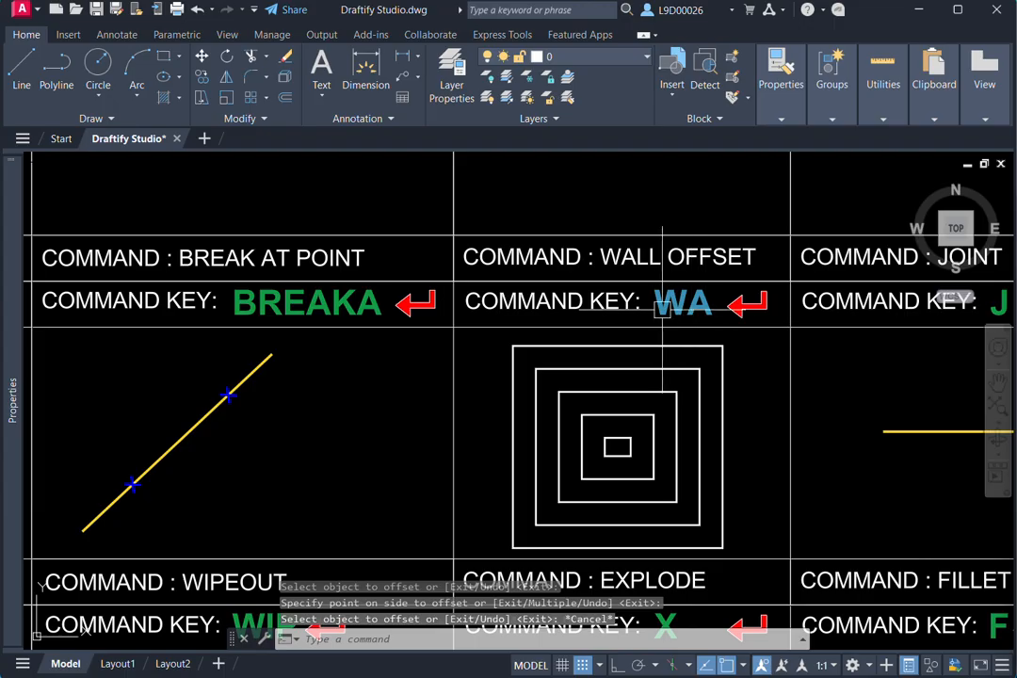
key("Escape")
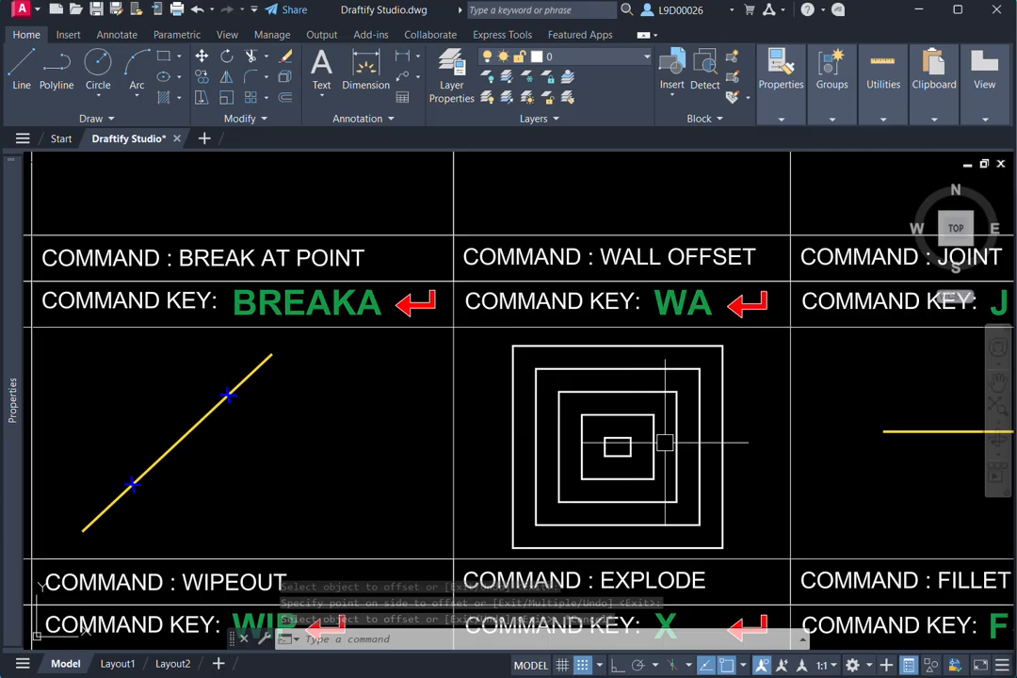
- Draw a vertical polyline segment downward from the right end of the yellow line in the JOINT cell
scroll(741, 435, "down", 2)
middle_click_drag(745, 434, 506, 417)
middle_click_drag(632, 392, 565, 402)
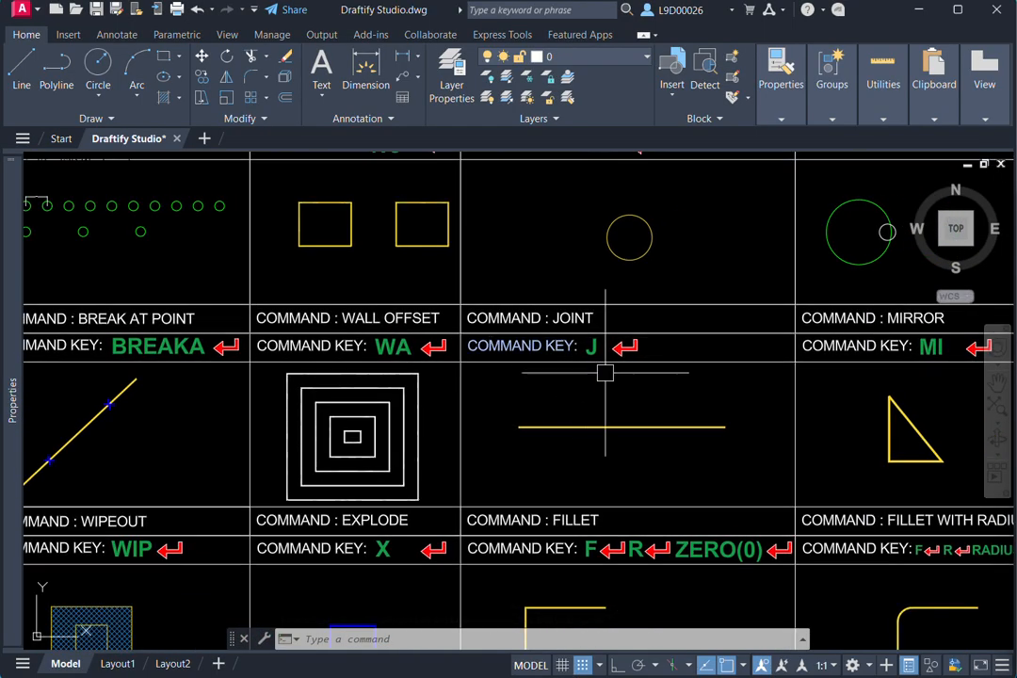
middle_click_drag(604, 344, 610, 343)
left_click(624, 426)
scroll(656, 445, "up", 2)
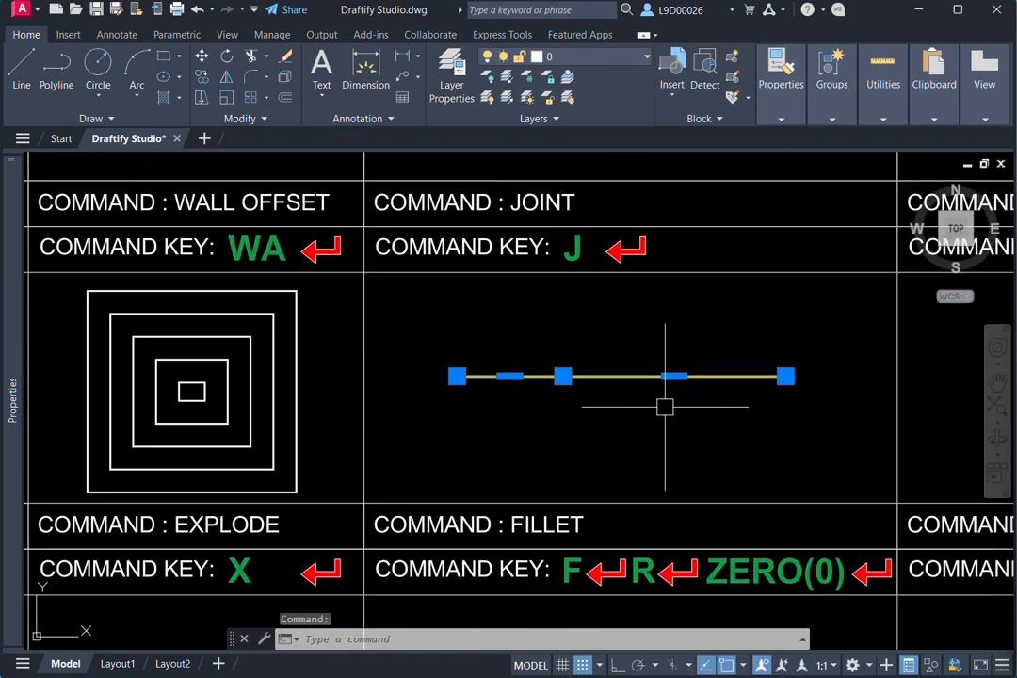
key("Escape")
type("pl")
key("Return")
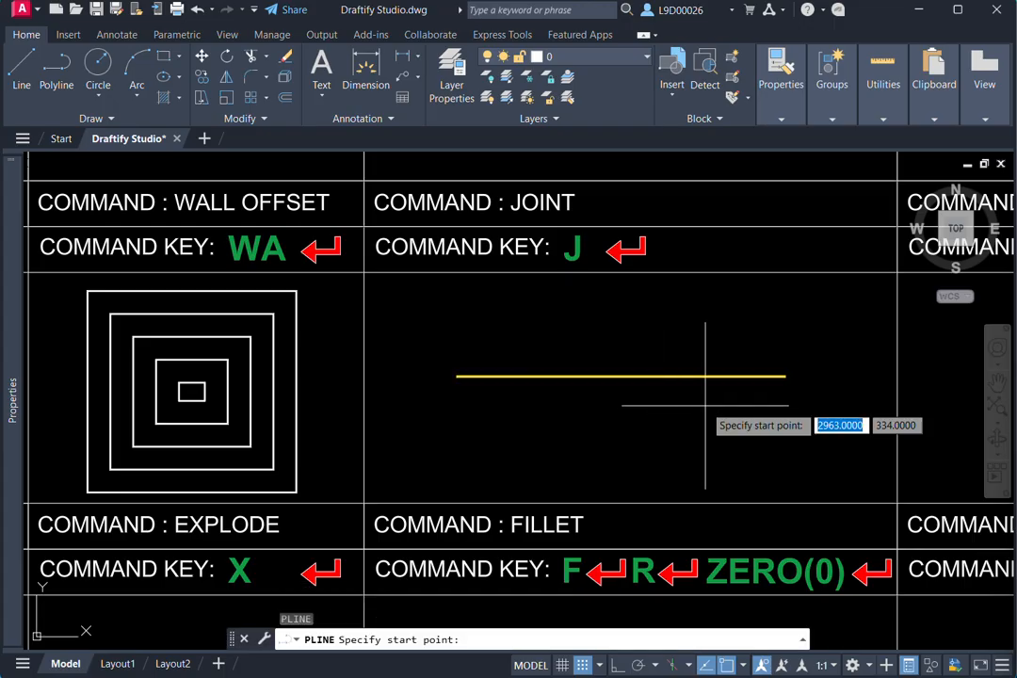
left_click(785, 376)
left_click(786, 454)
key("Escape")
- Join the yellow line and the vertical polyline segment in the JOINT cell into a single polyline
left_click(806, 426)
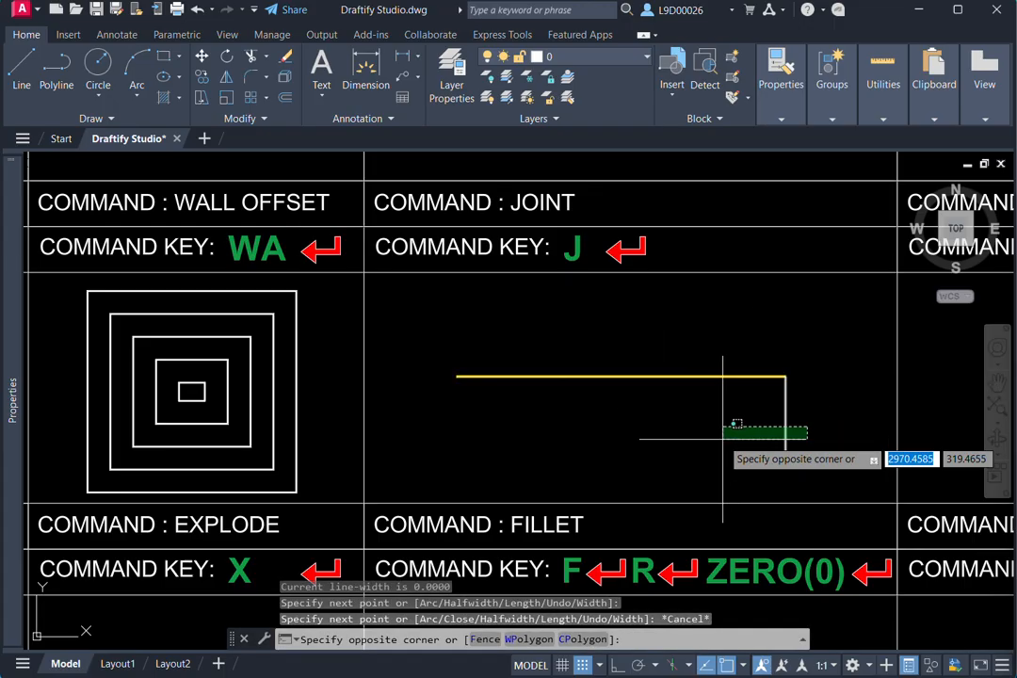
left_click(713, 446)
left_click(681, 425)
left_click(535, 356)
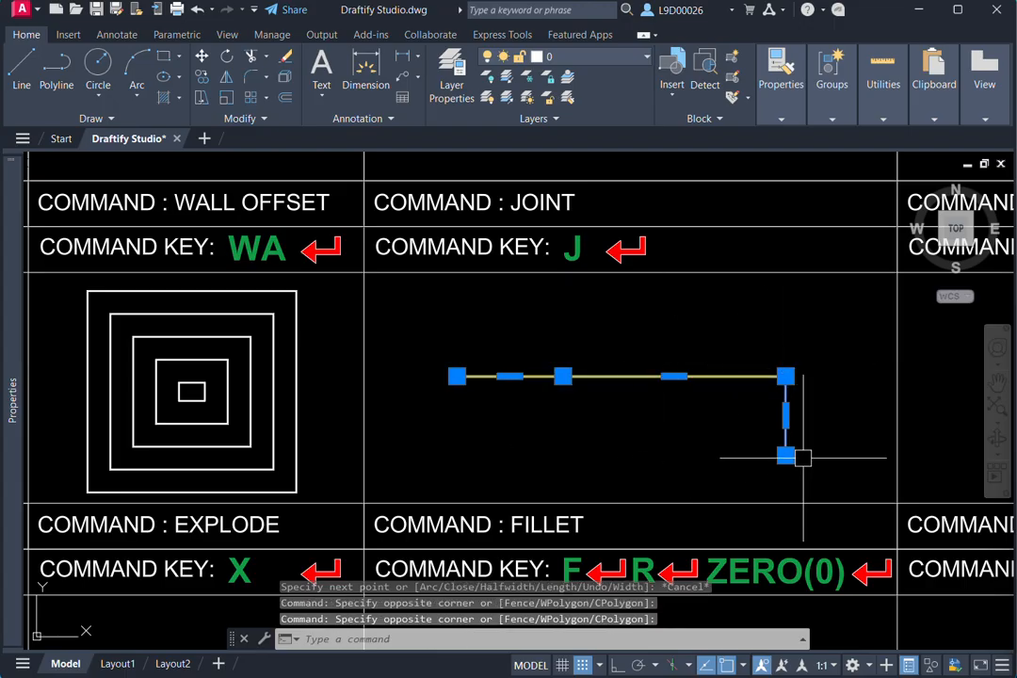
key("Escape")
left_click(806, 416)
left_click(752, 359)
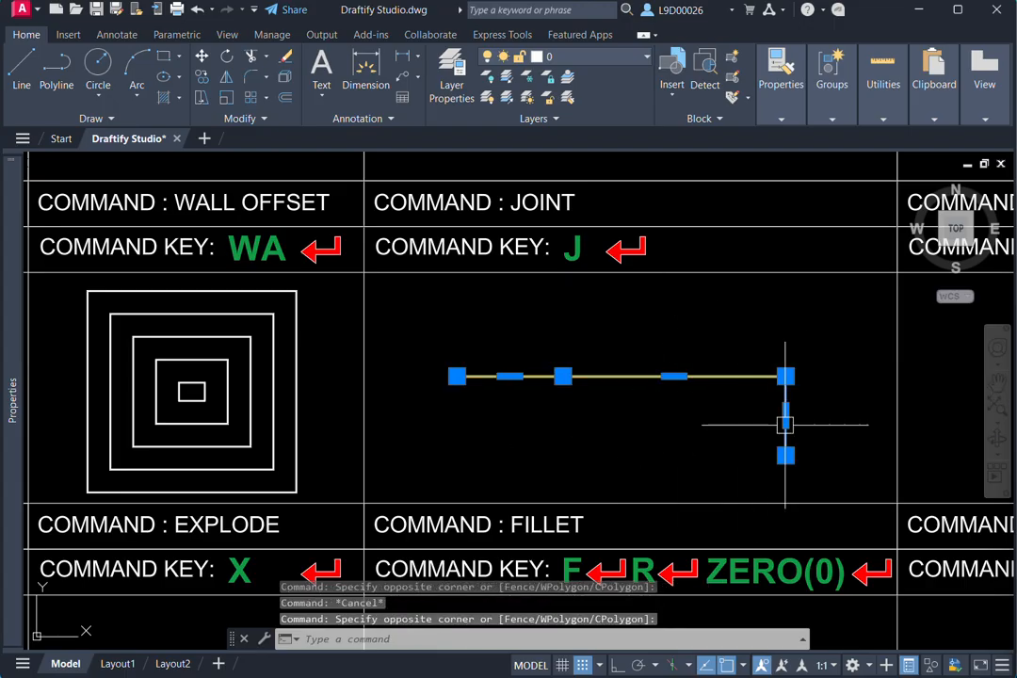
key("Escape")
left_click(821, 360)
left_click(737, 425)
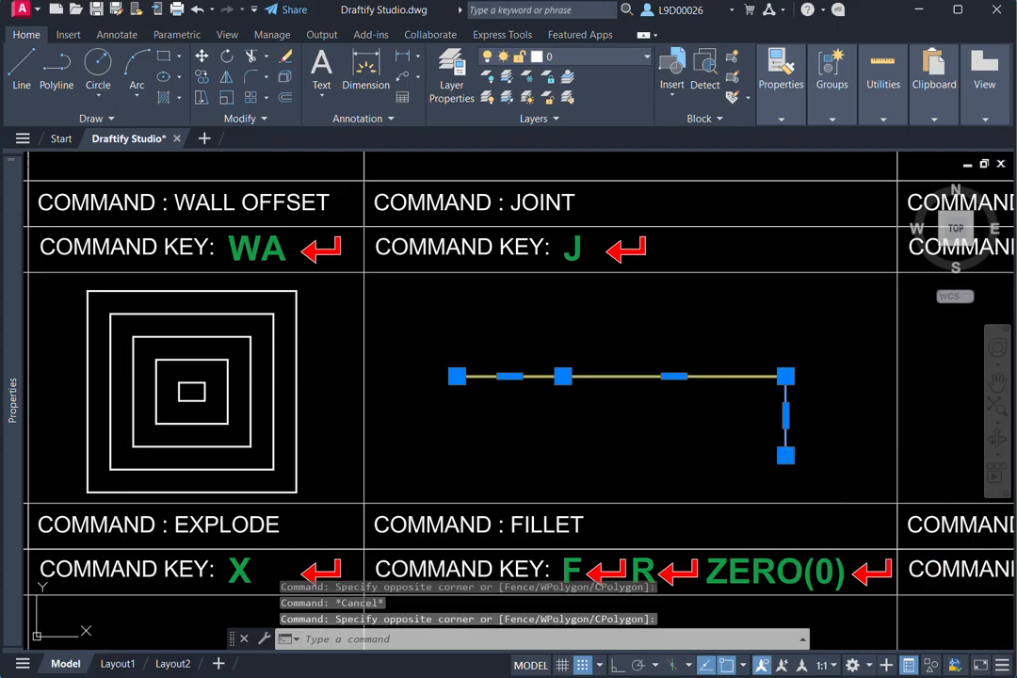
type("j")
key("Return")
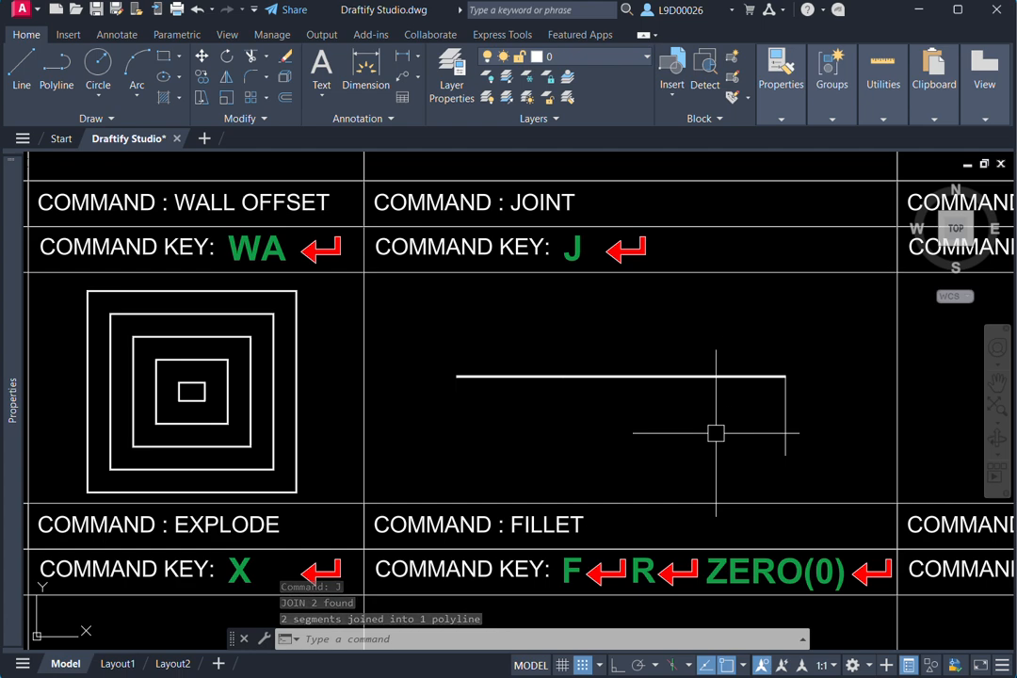
- Select the joined polyline in the JOINT cell to check that its segments behave as one object, and clear the selection
left_click(814, 374)
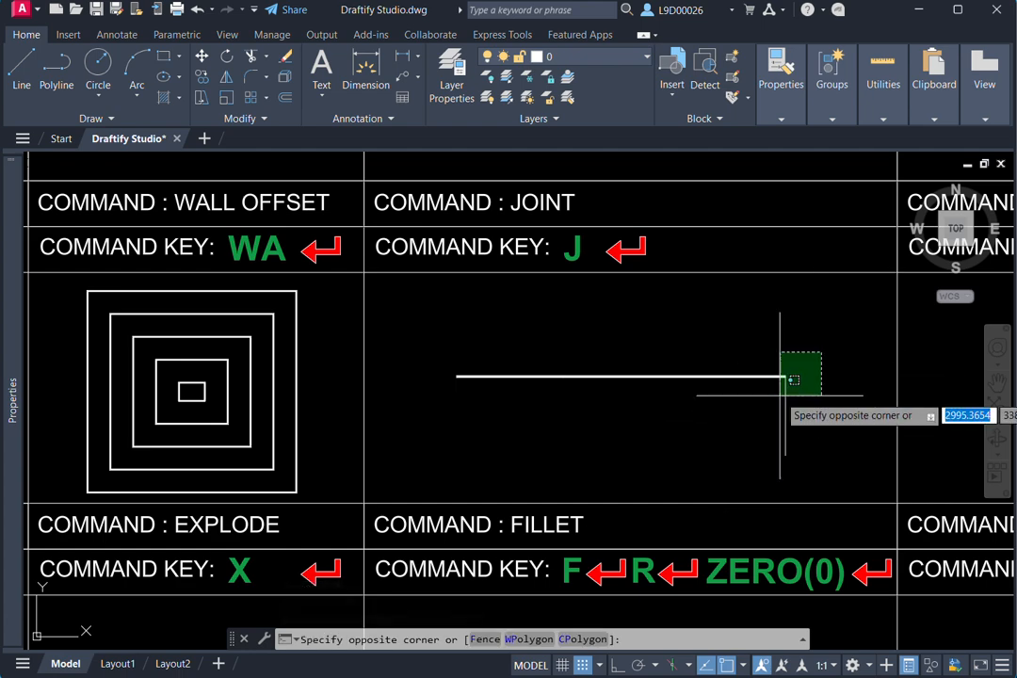
left_click(760, 412)
key("Escape")
left_click(734, 424)
left_click(761, 379)
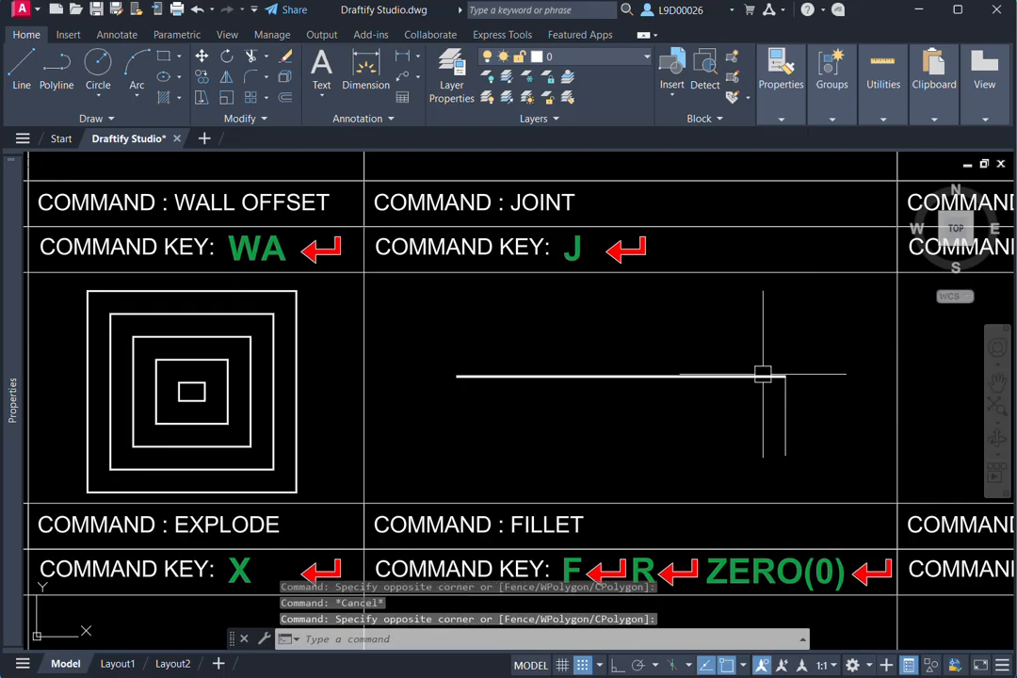
left_click(746, 377)
scroll(733, 363, "down", 2)
middle_click_drag(733, 363, 687, 377)
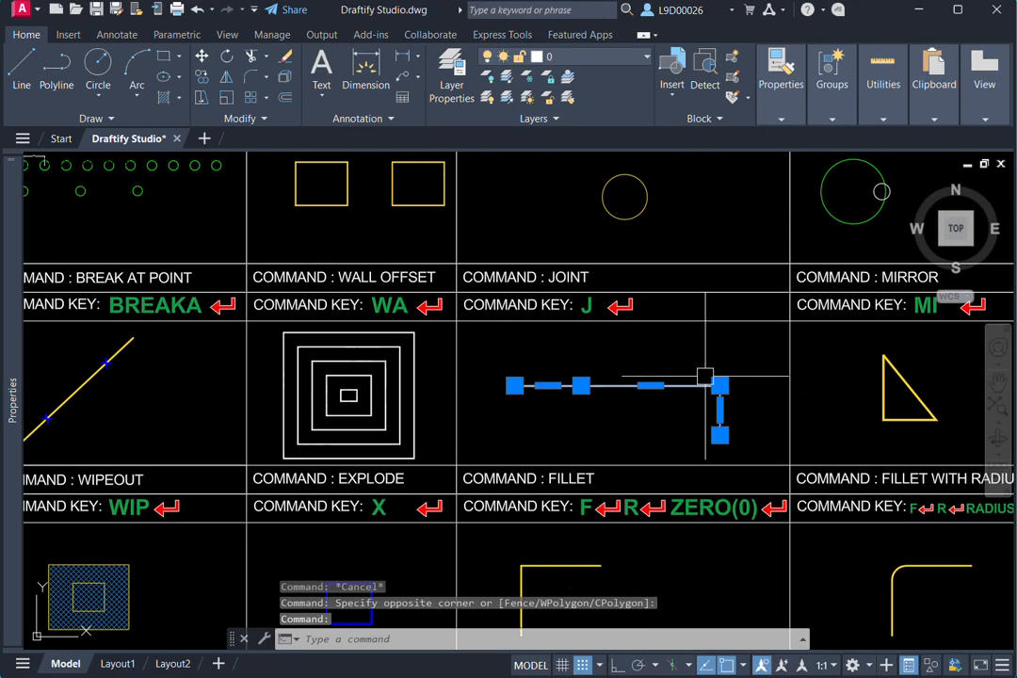
scroll(701, 419, "down", 2)
middle_click_drag(700, 419, 509, 422)
middle_click_drag(643, 386, 619, 391)
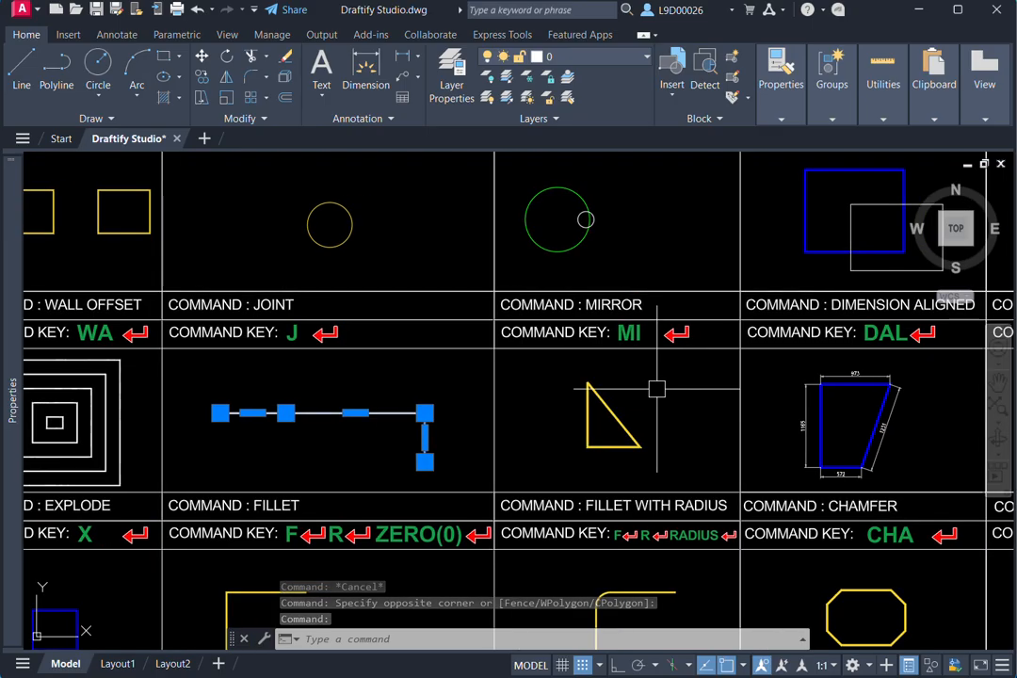
key("Escape")
- Mirror the yellow triangle in the MIRROR cell across a vertical line through its lower-right corner, keeping the source object
mouse_move(695, 413)
middle_mouse_down()
mouse_move(708, 429)
mouse_move(669, 440)
middle_mouse_up()
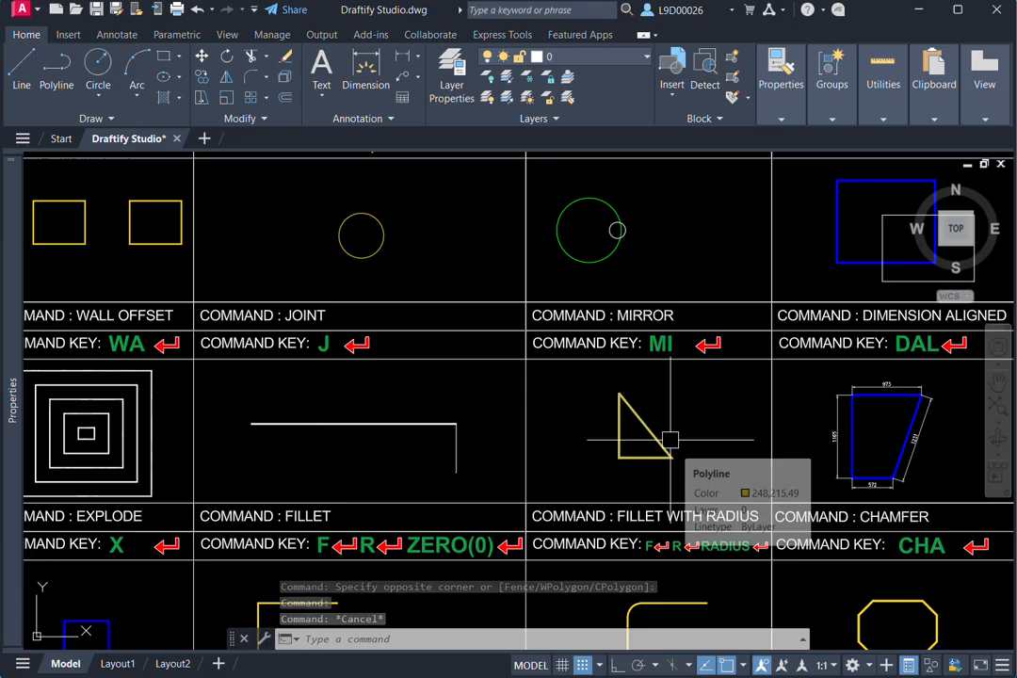
scroll(644, 409, "up", 4)
scroll(654, 502, "down", 4)
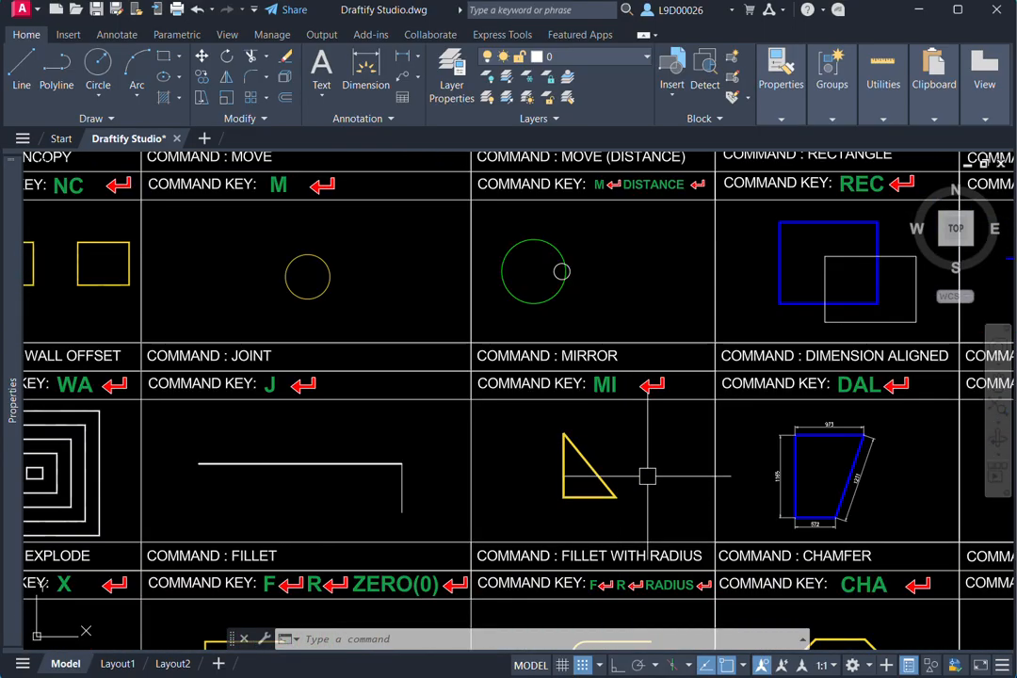
middle_click_drag(642, 492, 670, 483)
scroll(665, 483, "up", 3)
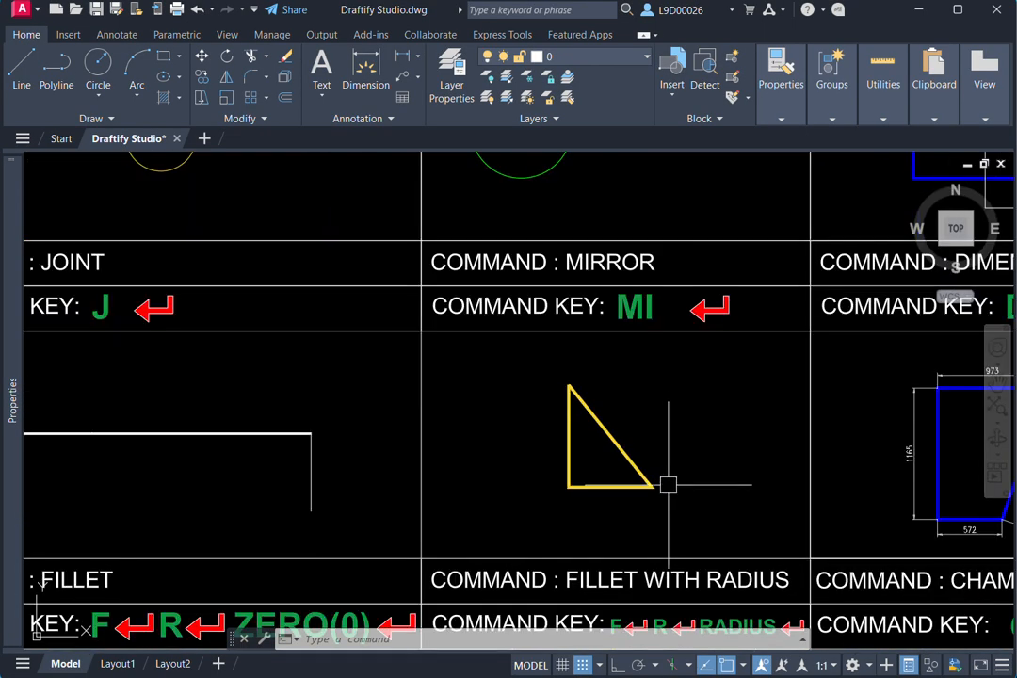
left_click(641, 471)
left_click(540, 482)
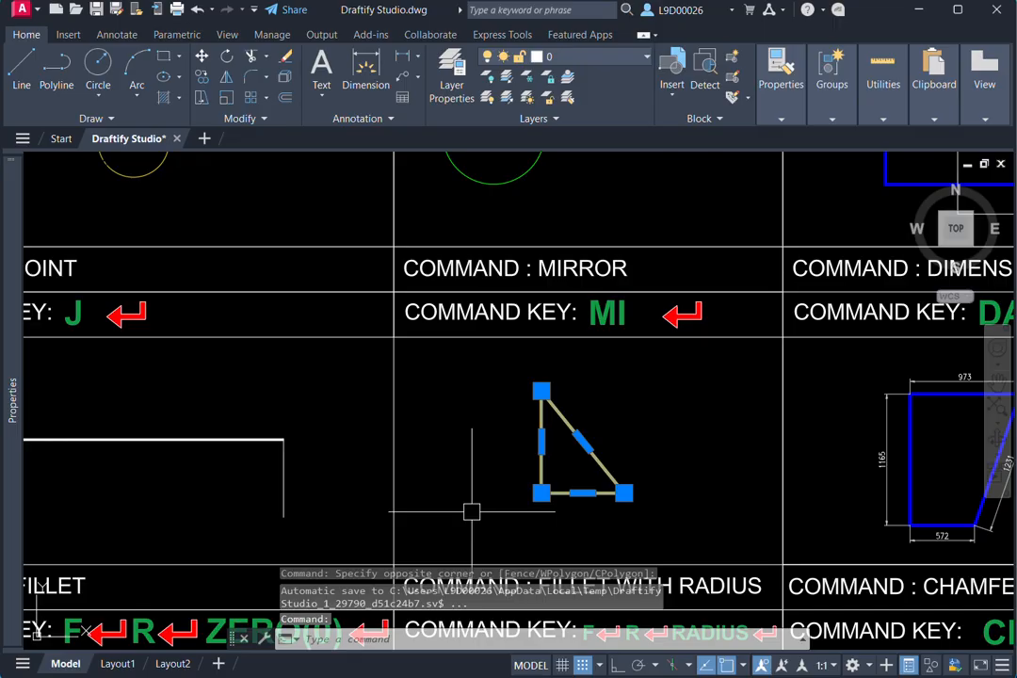
key("Escape")
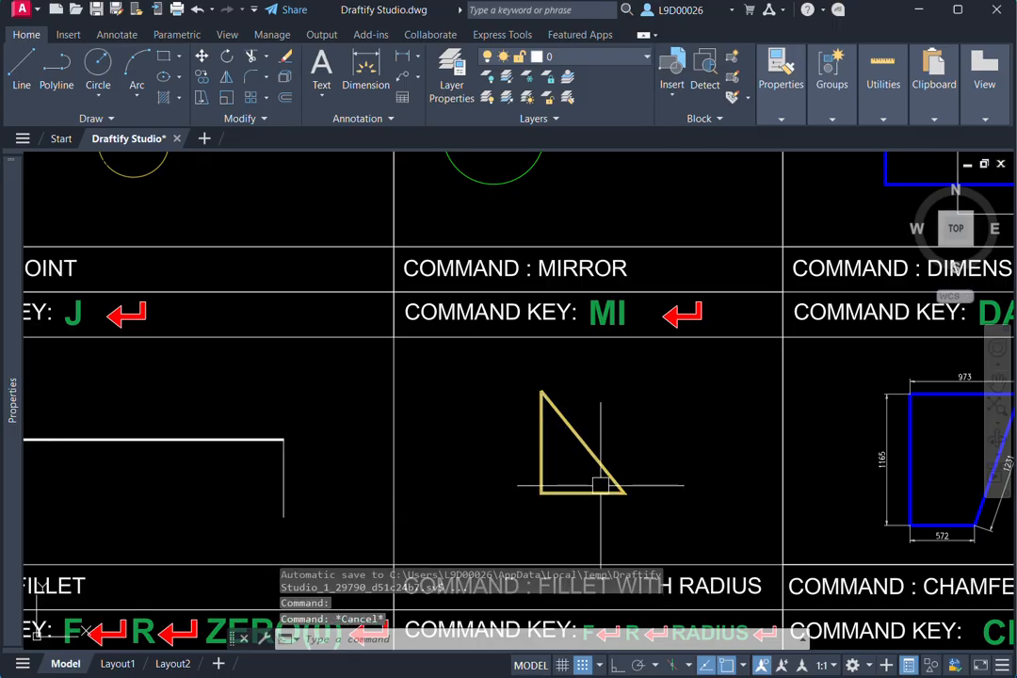
left_click(638, 450)
left_click(603, 506)
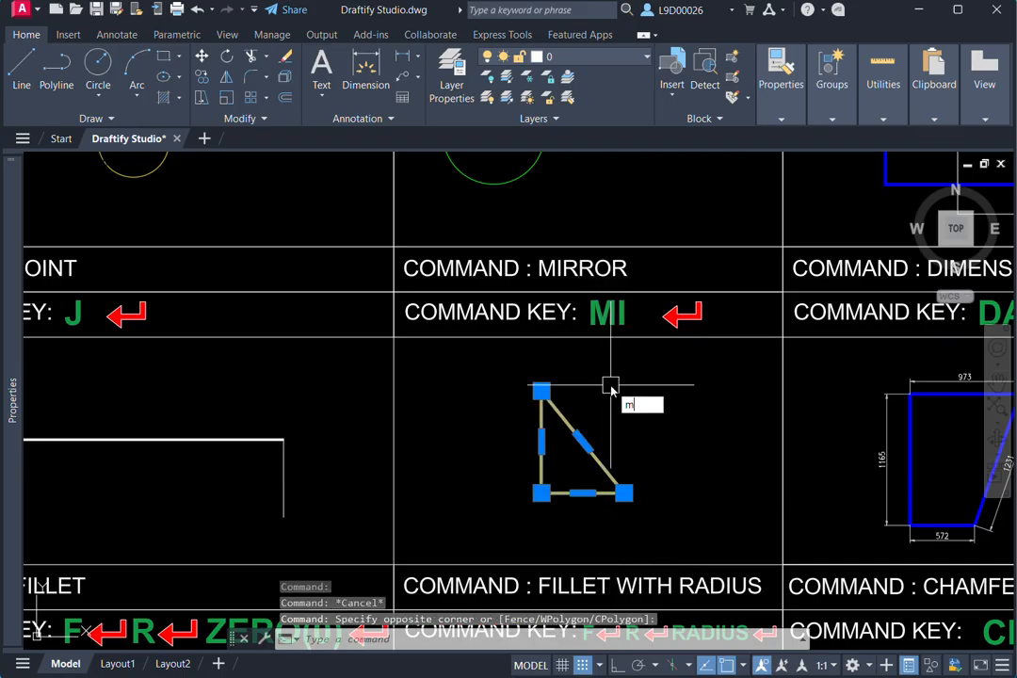
key("Return")
middle_click_drag(608, 417, 608, 401)
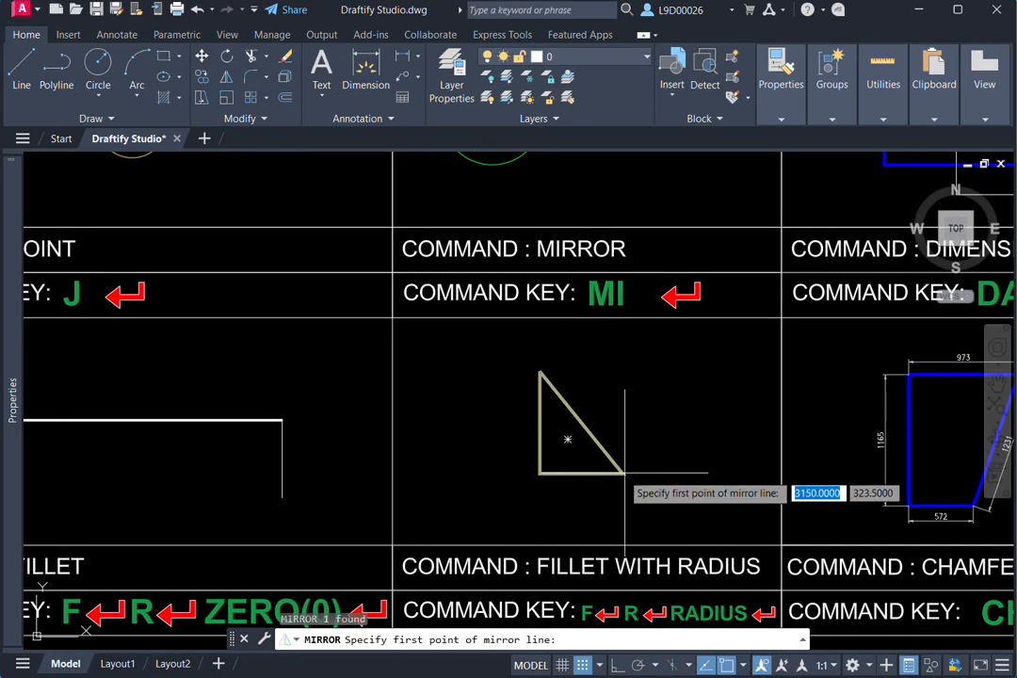
left_click(622, 473)
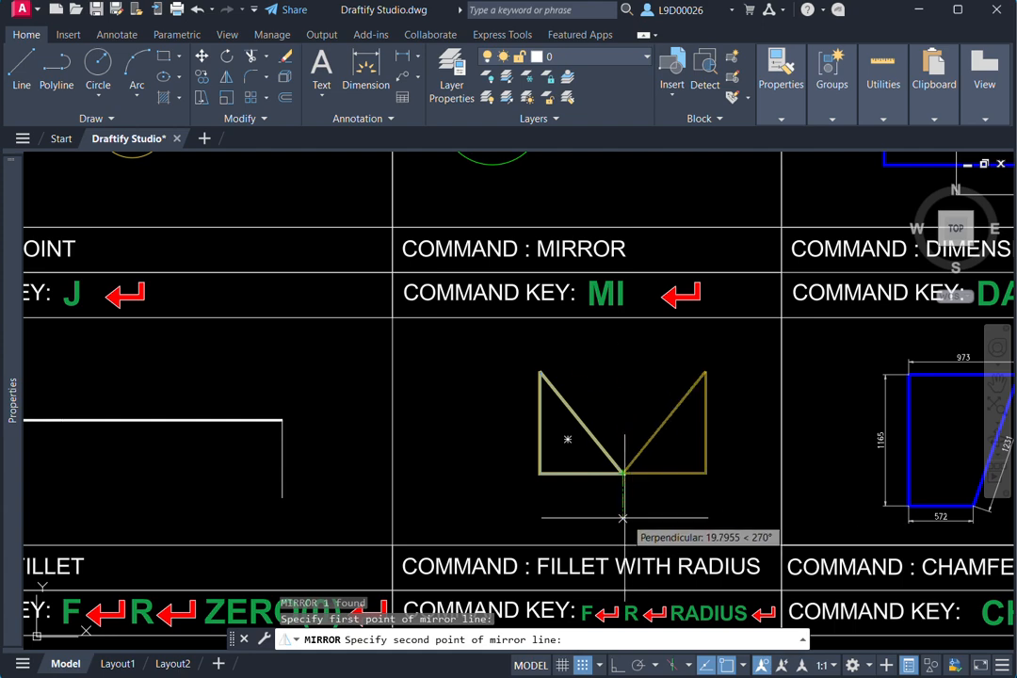
left_click(621, 525)
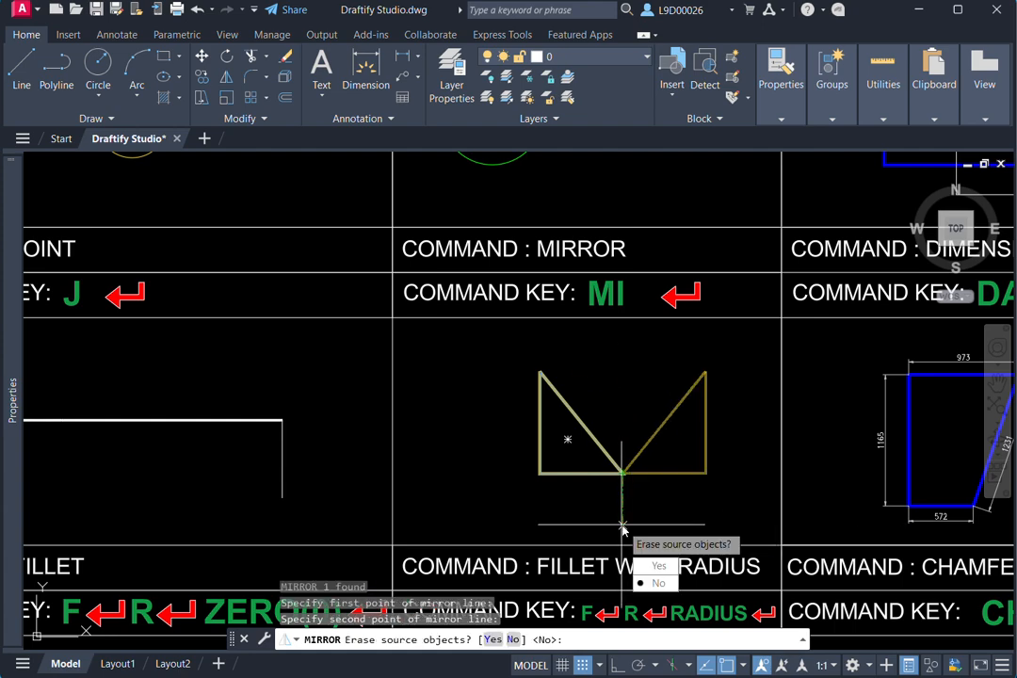
left_click(650, 583)
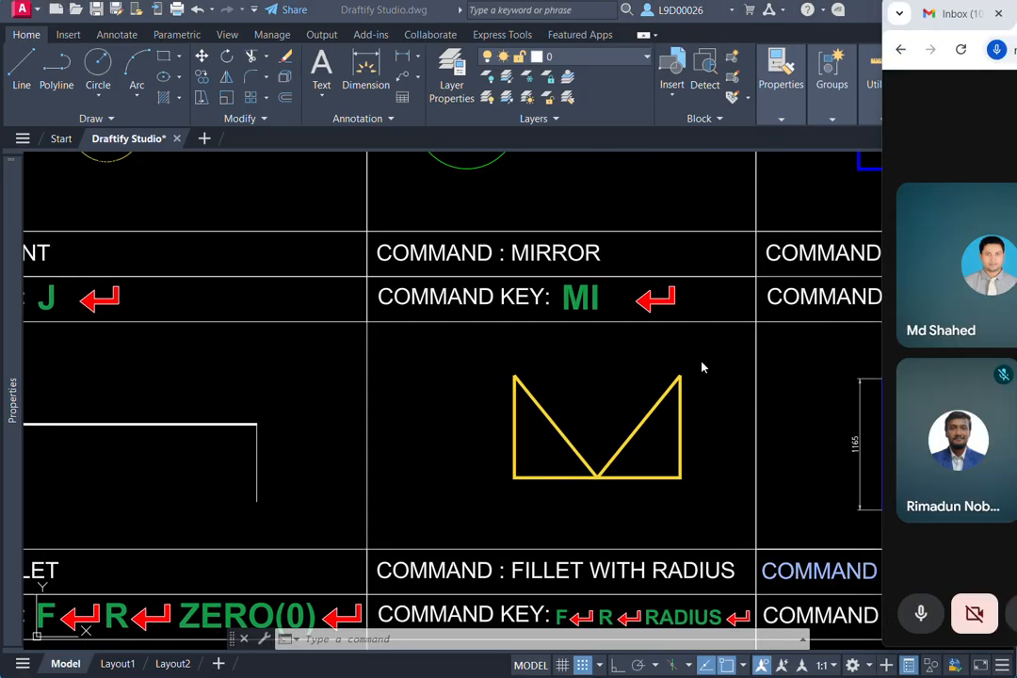
- Switch to the Google Meet call, share the AutoCAD window with the participants, and hide the sharing notice
left_click(701, 364)
middle_click_drag(707, 380, 683, 387)
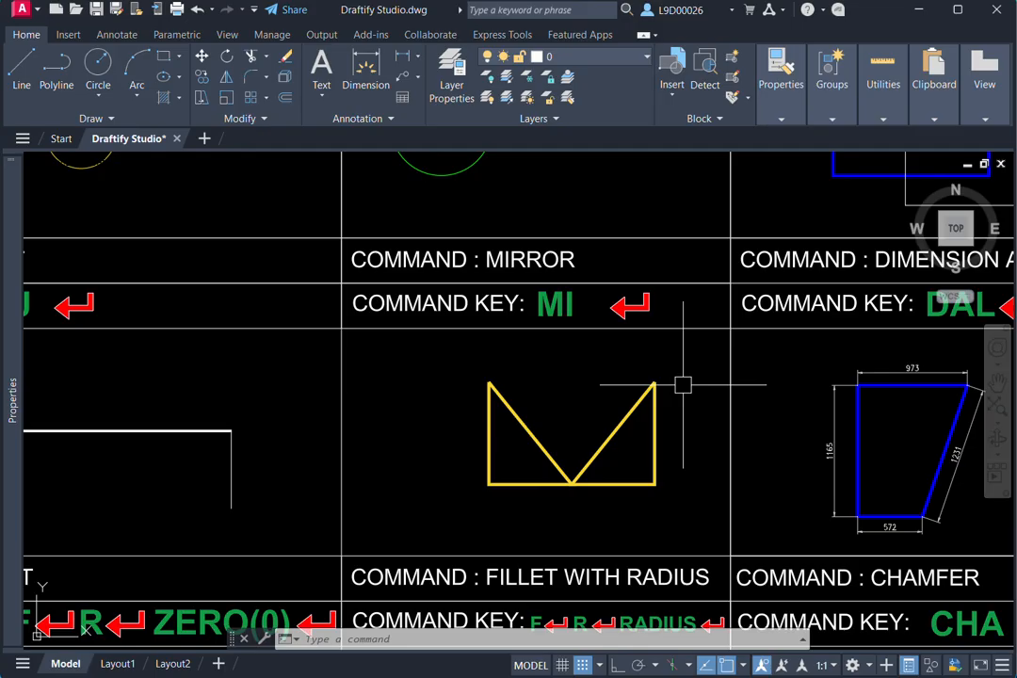
key("alt+Tab")
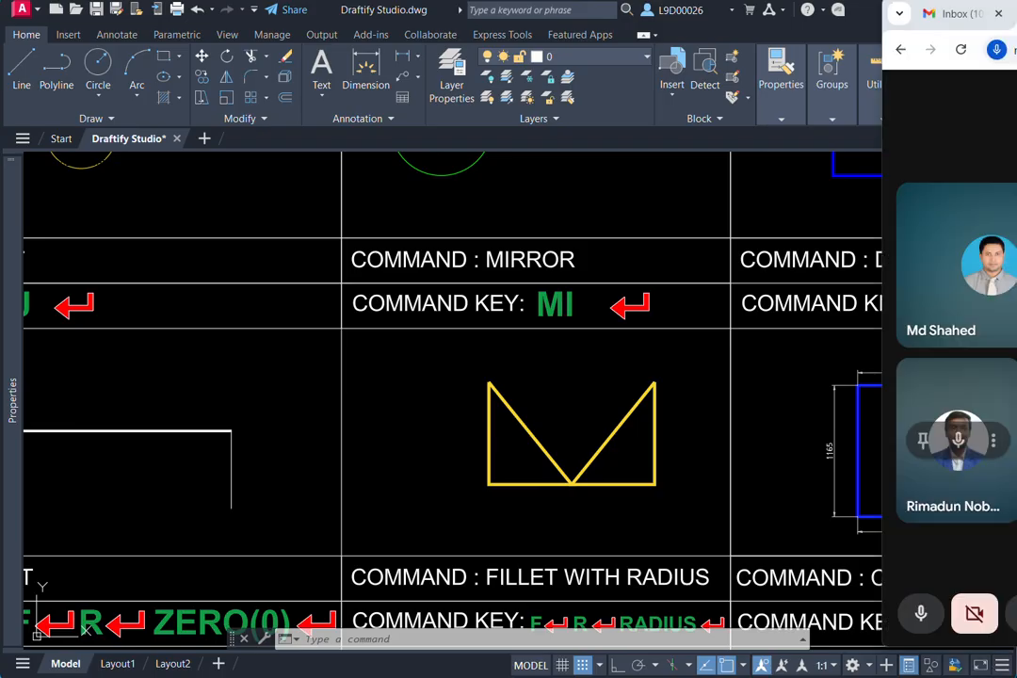
left_click(1012, 613)
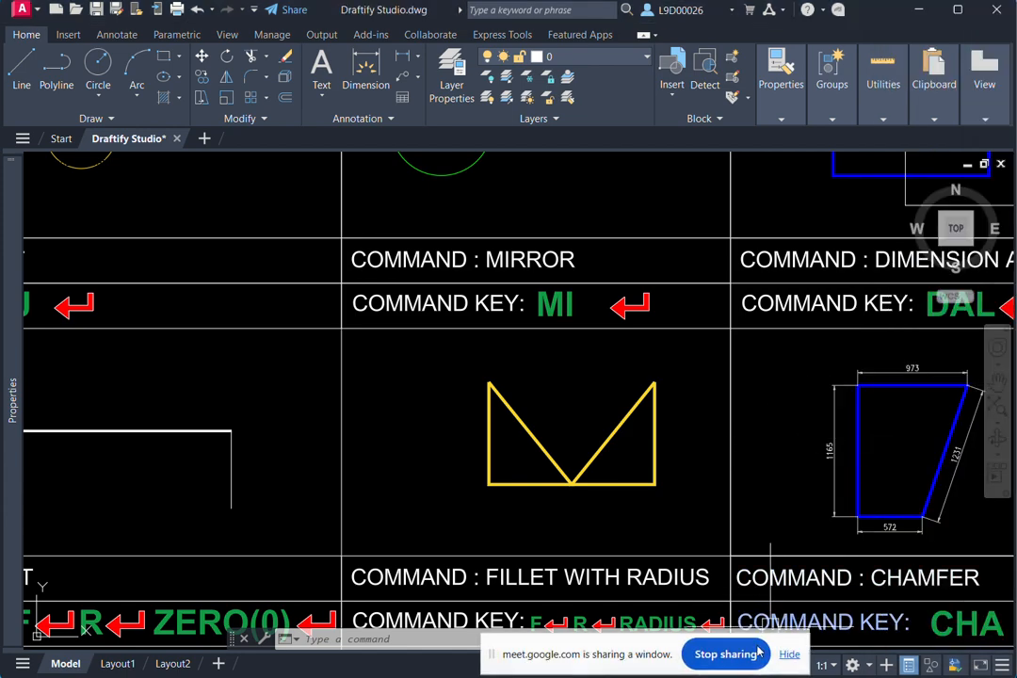
left_click(789, 654)
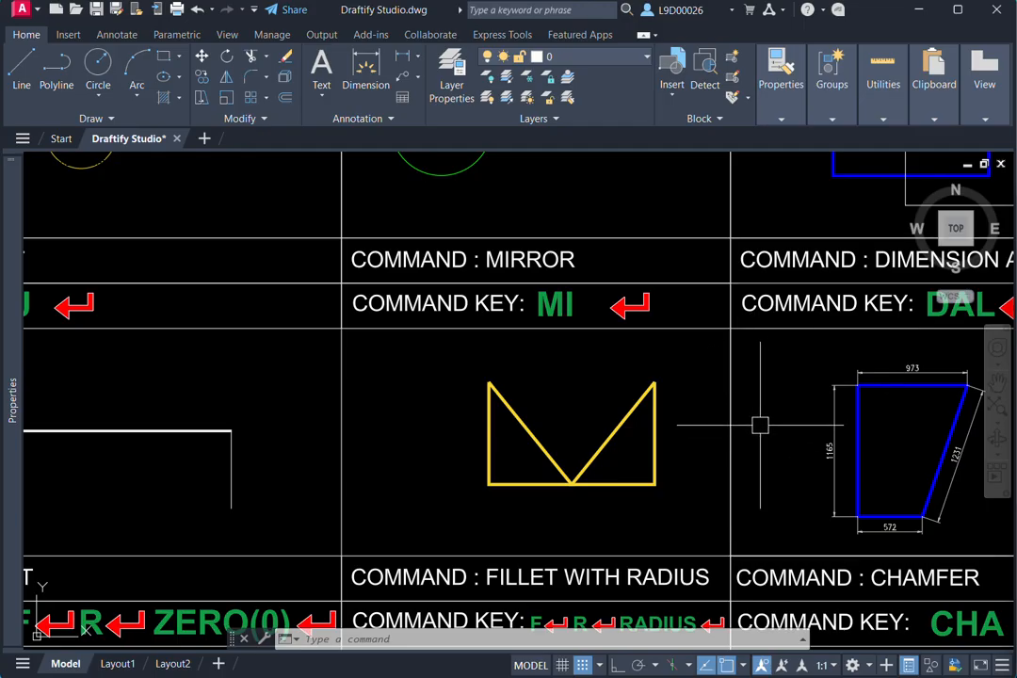
middle_click_drag(758, 422, 745, 425)
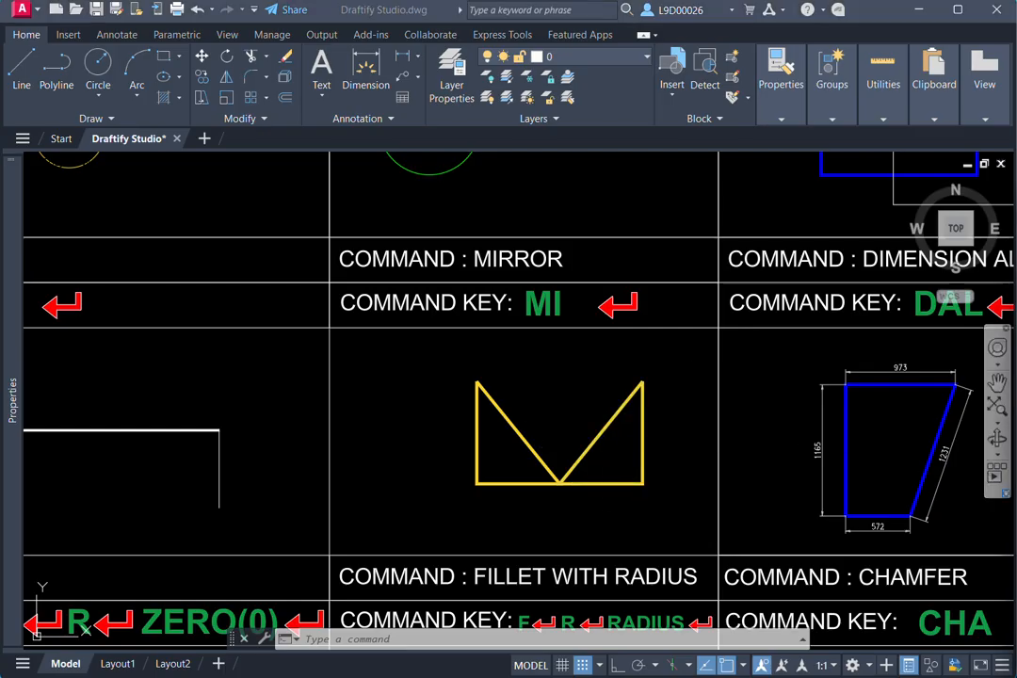
- Erase the mirrored copy of the triangle in the MIRROR cell
mouse_move(592, 416)
middle_mouse_down()
mouse_move(637, 396)
mouse_move(595, 392)
mouse_move(651, 389)
middle_mouse_up()
left_click(680, 405)
type("e")
key("Return")
- Move the remaining yellow triangle to the left within the MIRROR cell
left_click(611, 394)
type("m")
key("Return")
left_click(686, 359)
left_click(632, 373)
left_click(652, 390)
left_click(629, 486)
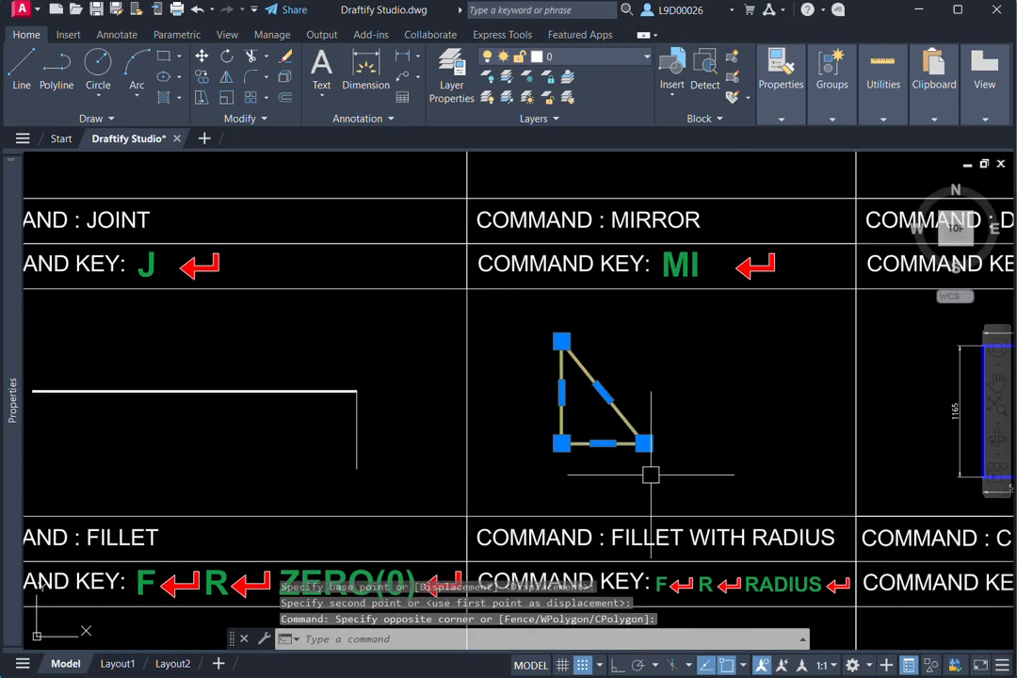
type("mi")
key("Return")
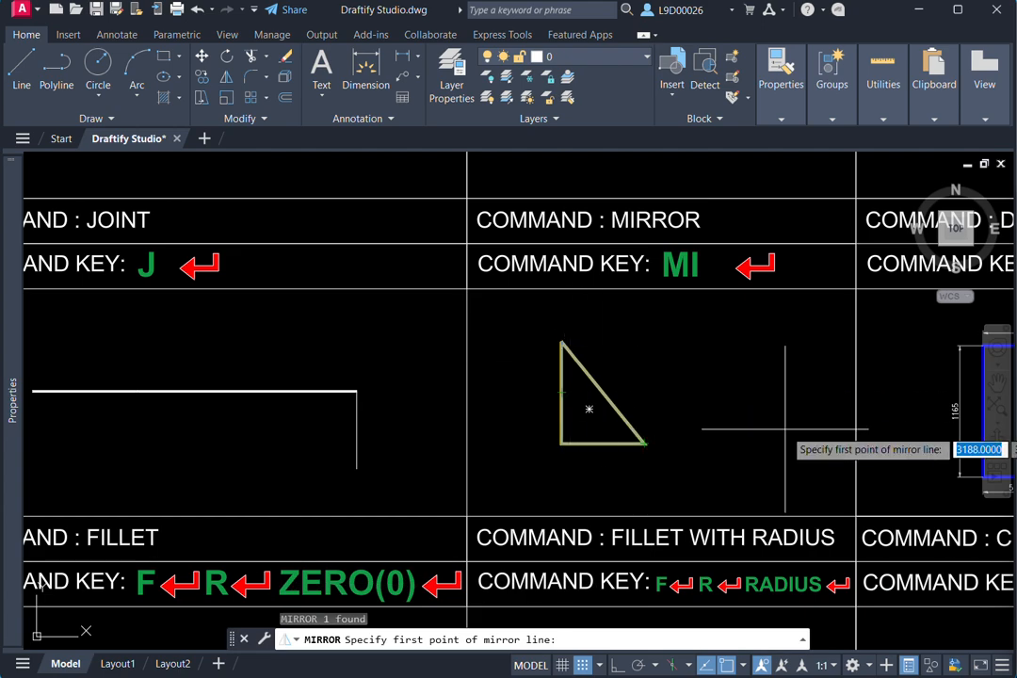
middle_click_drag(678, 445, 706, 438)
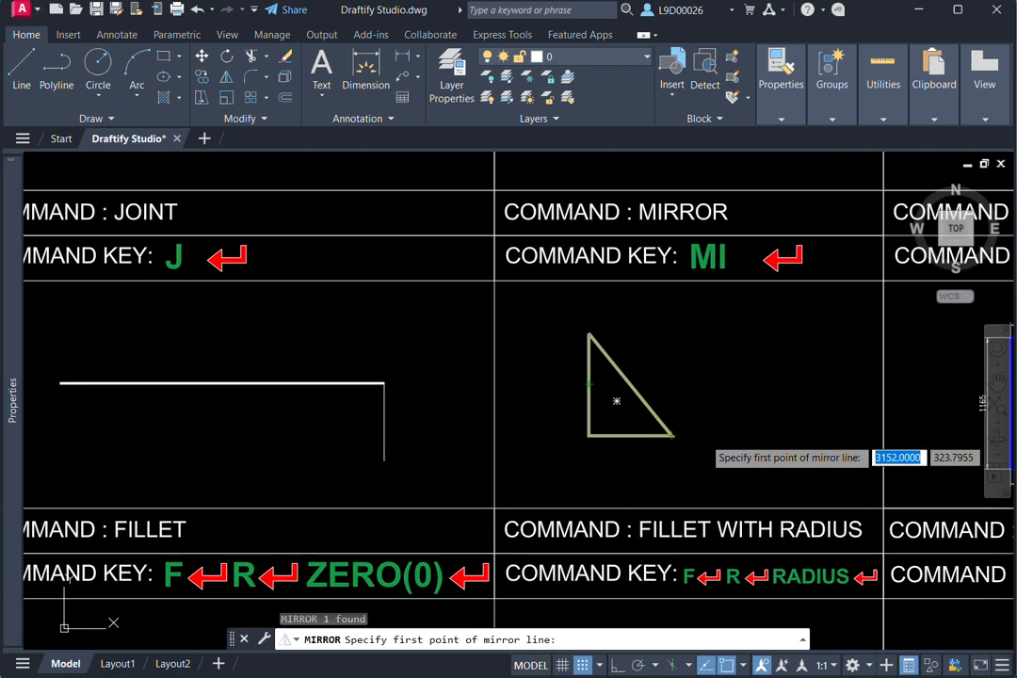
left_click(672, 445)
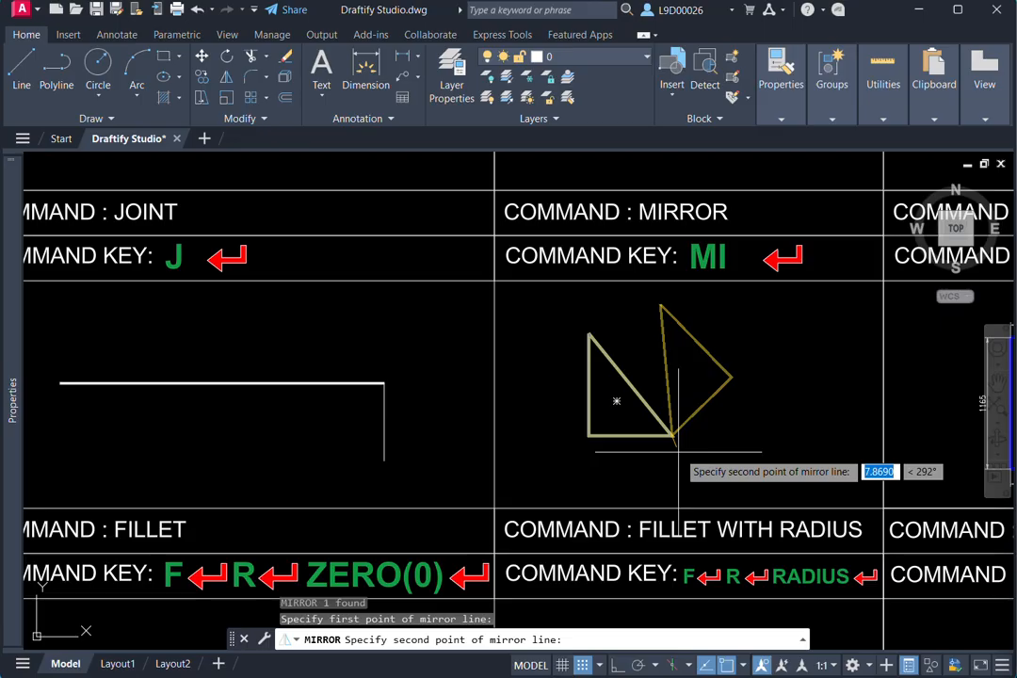
key("Escape")
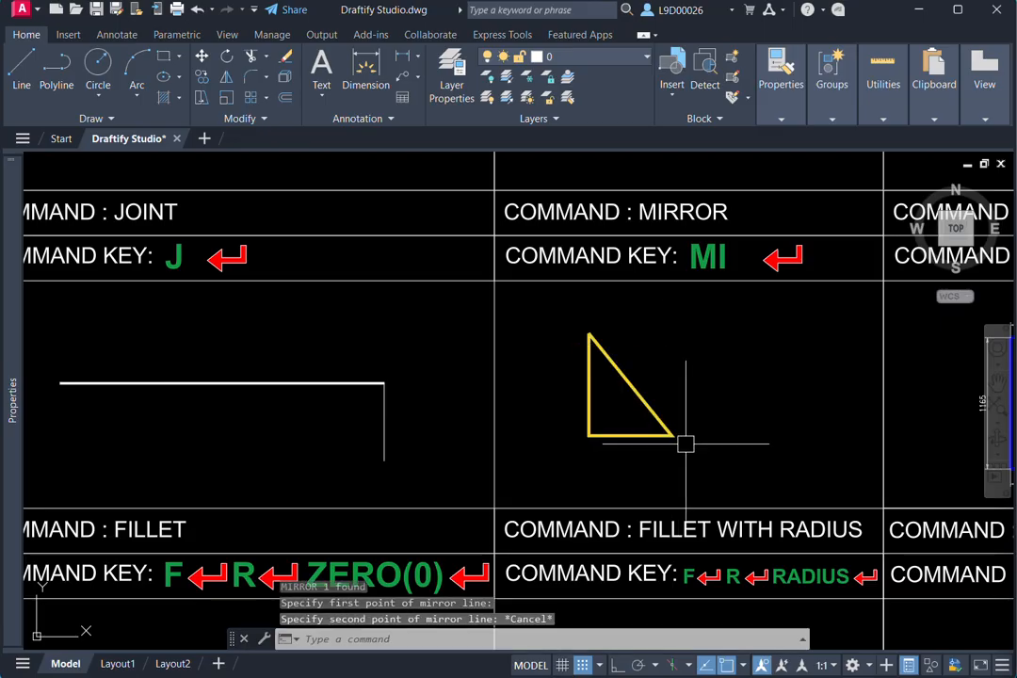
- Try mirroring the triangle across a vertical line through its lower-right corner with Ortho on, keeping the source, and undo the mirror
left_click(679, 425)
left_click(648, 488)
type("mi")
key("Return")
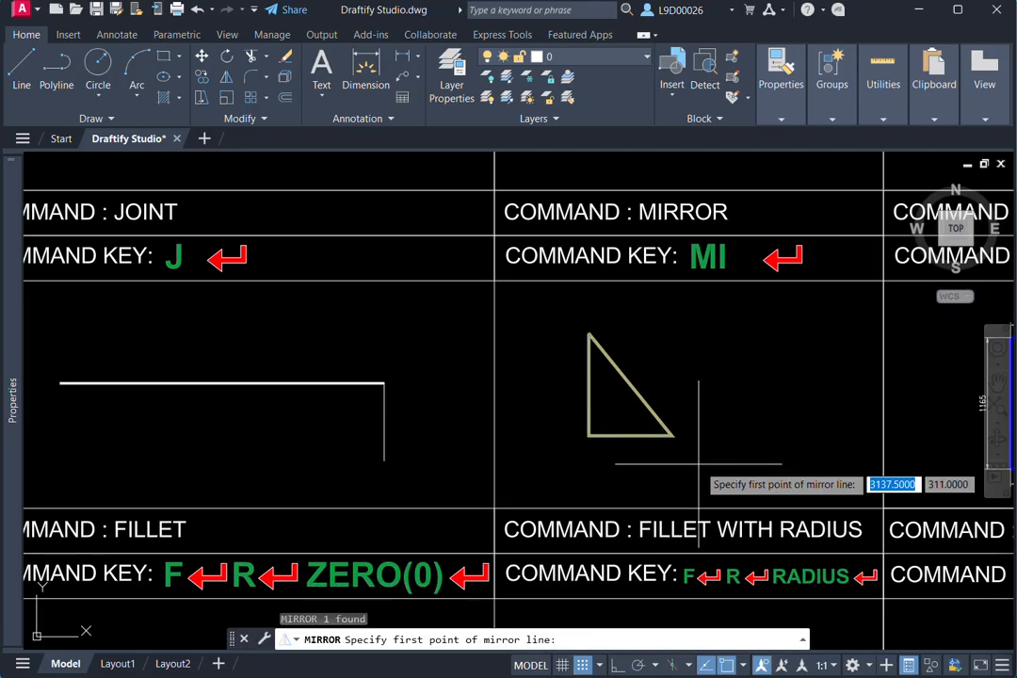
left_click(671, 435)
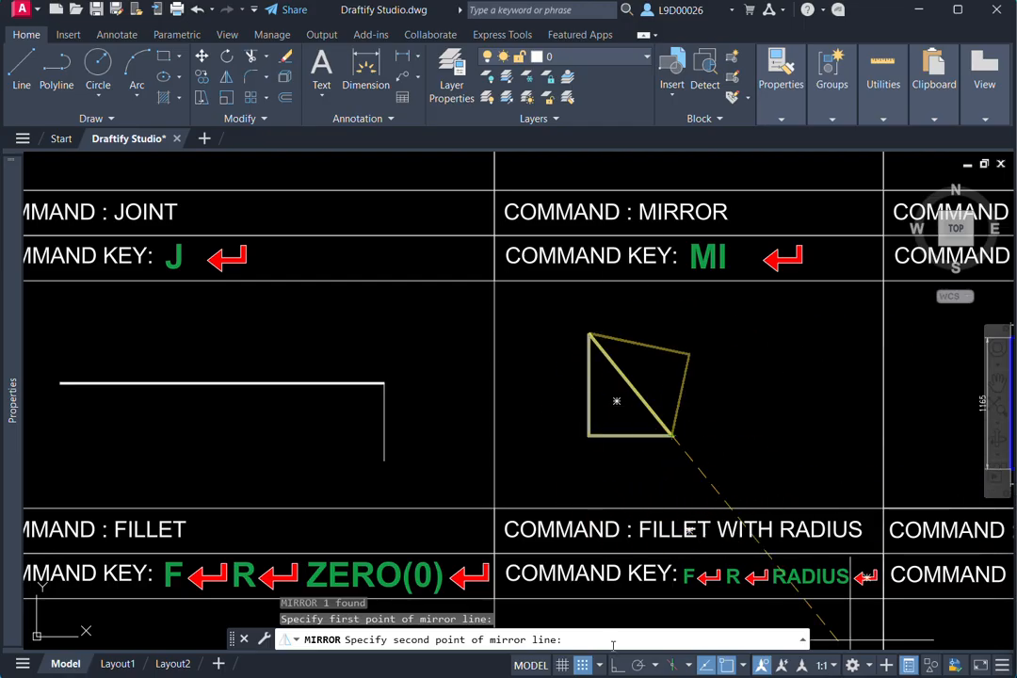
key("F8")
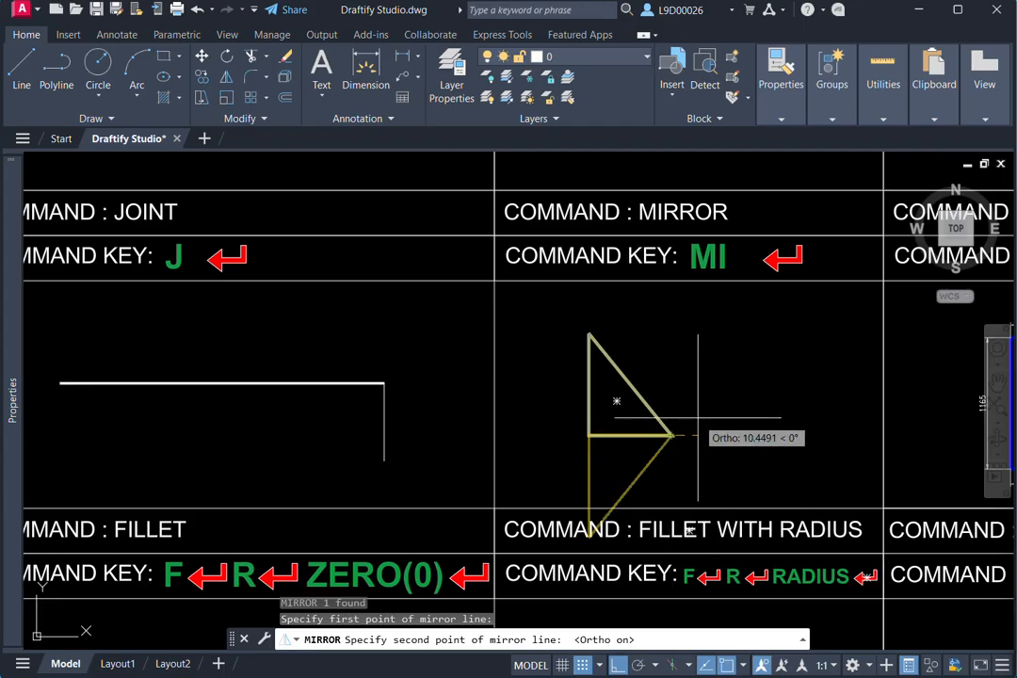
left_click(671, 477)
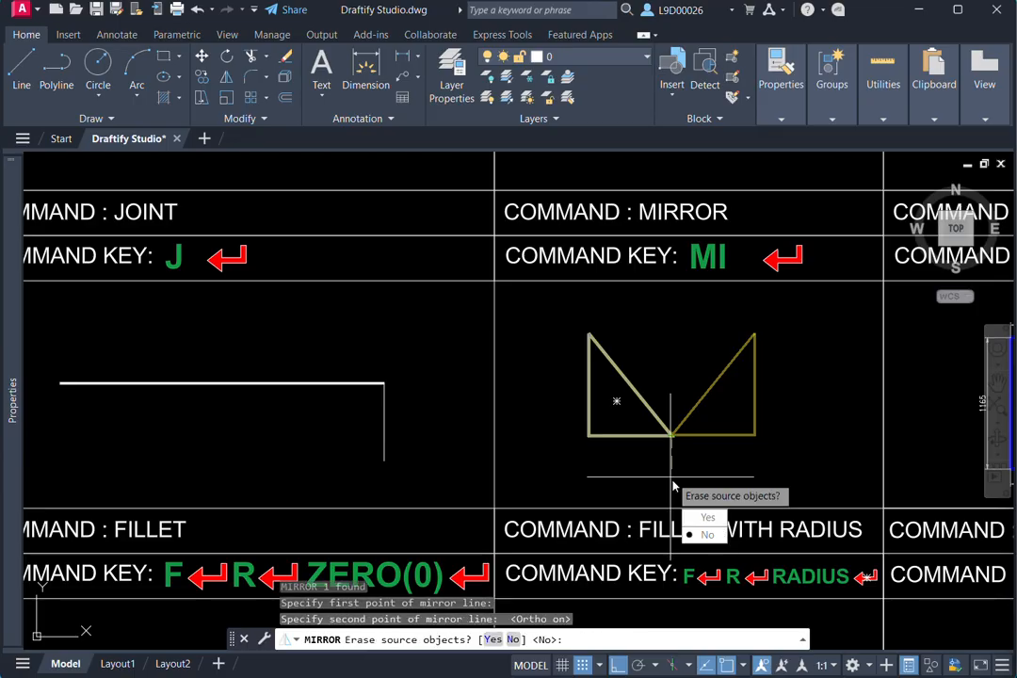
left_click(688, 533)
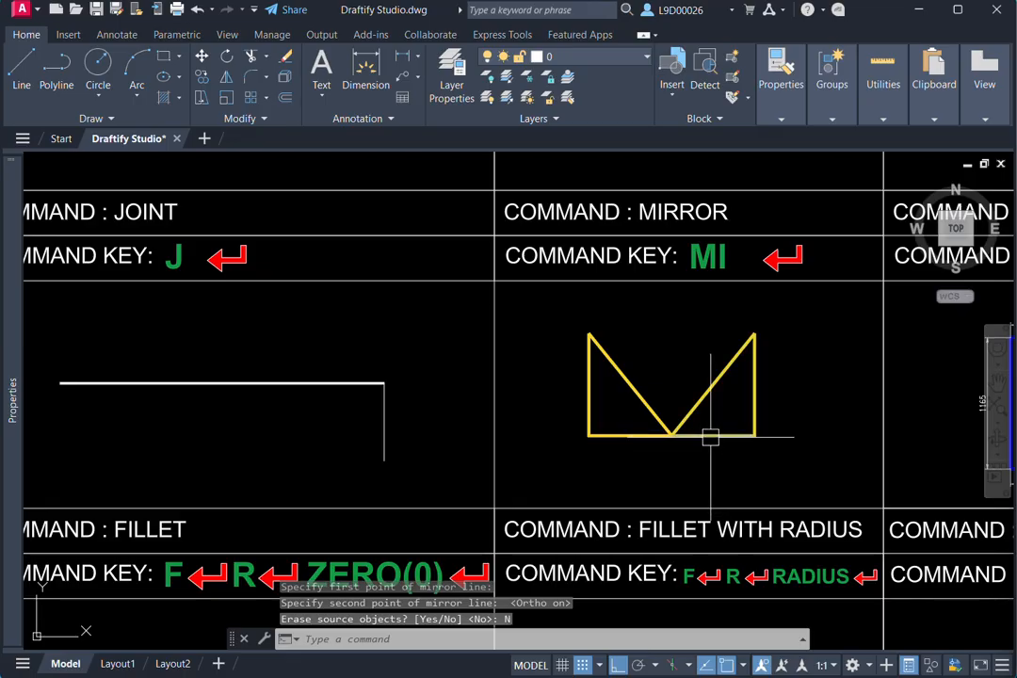
key("ctrl+z")
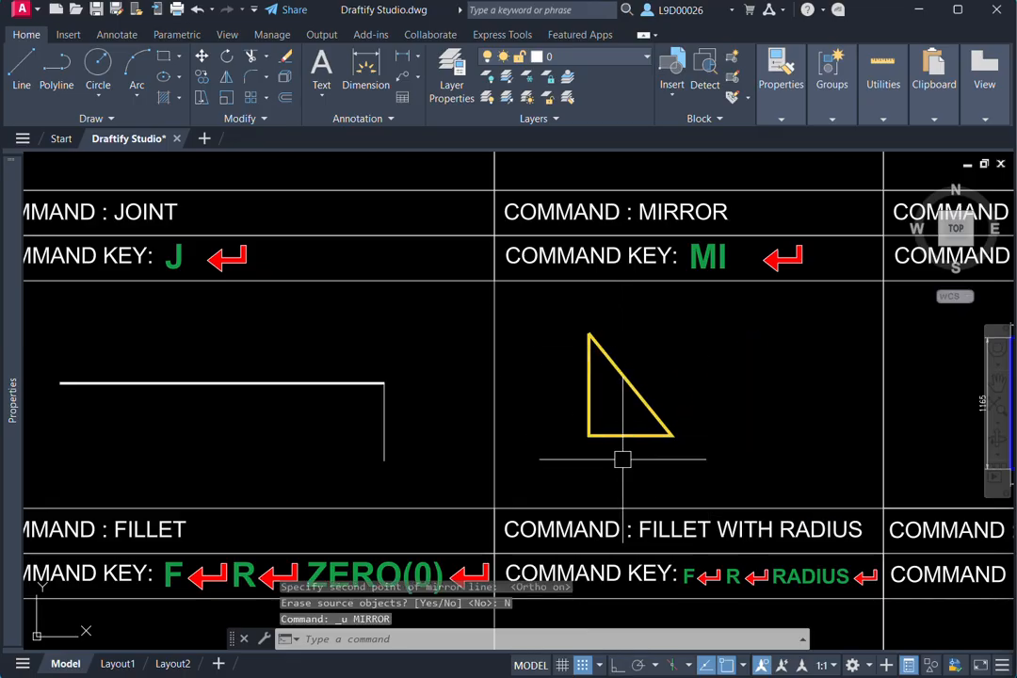
- Mirror the yellow triangle across a vertical line through its lower-right corner, erasing the source object
left_click(681, 427)
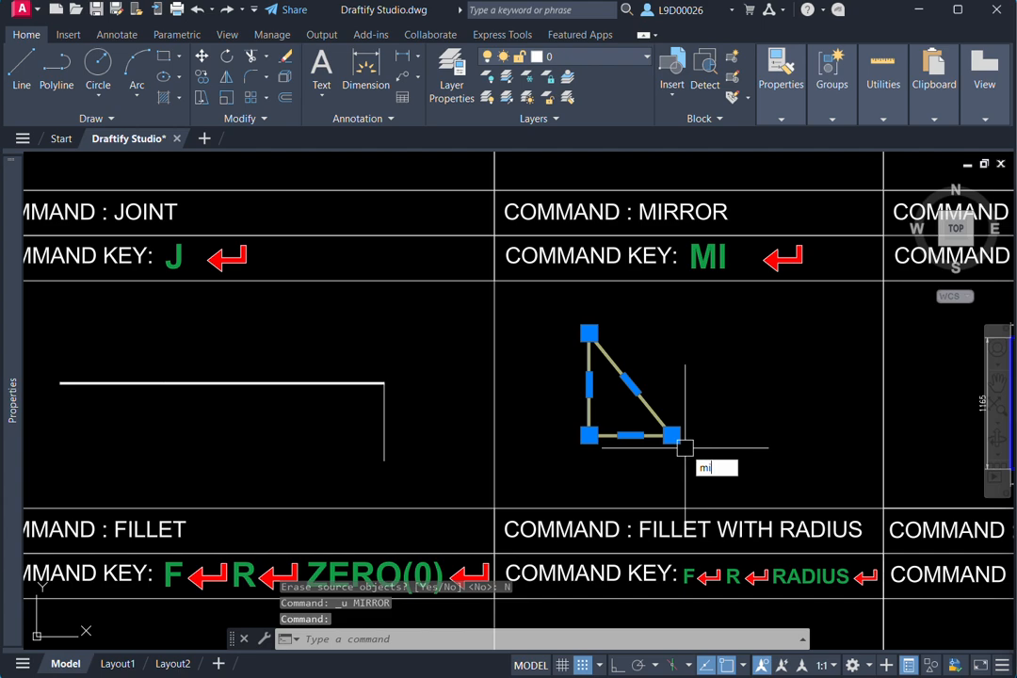
type("mi")
key("Return")
left_click(671, 435)
left_click(672, 473)
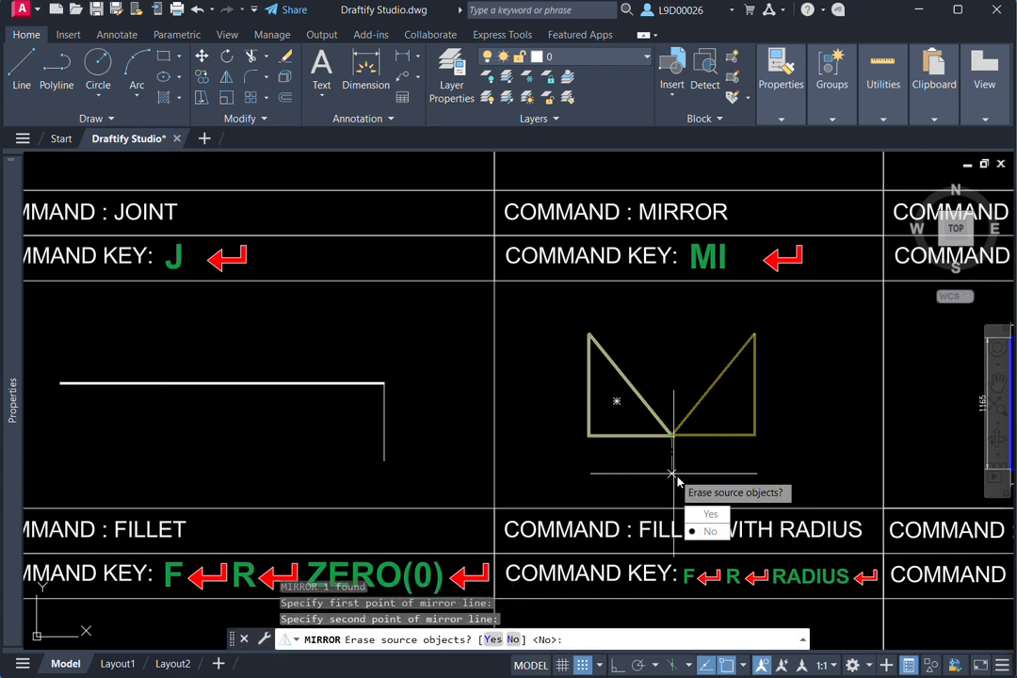
left_click(697, 515)
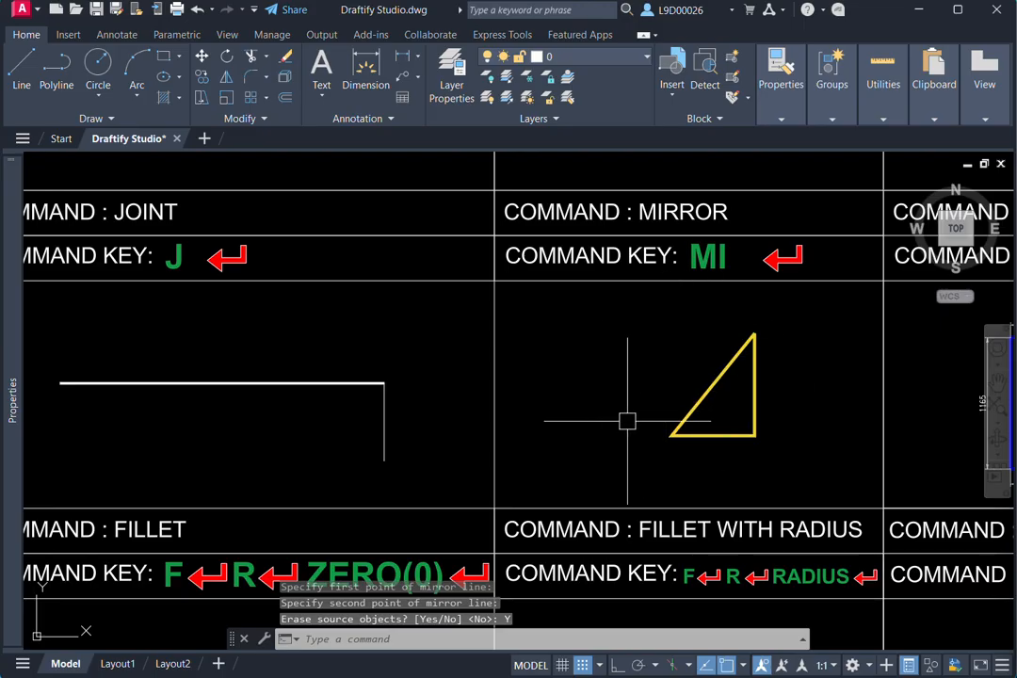
- Add an aligned dimension (DAL) to the top edge of the blue shape in the DIMENSION ALIGNED cell, placed above the existing 973 dimension
scroll(784, 384, "down", 2)
middle_click_drag(784, 384, 595, 381)
middle_click_drag(869, 386, 756, 433)
scroll(792, 397, "up", 2)
middle_click_drag(727, 373, 695, 367)
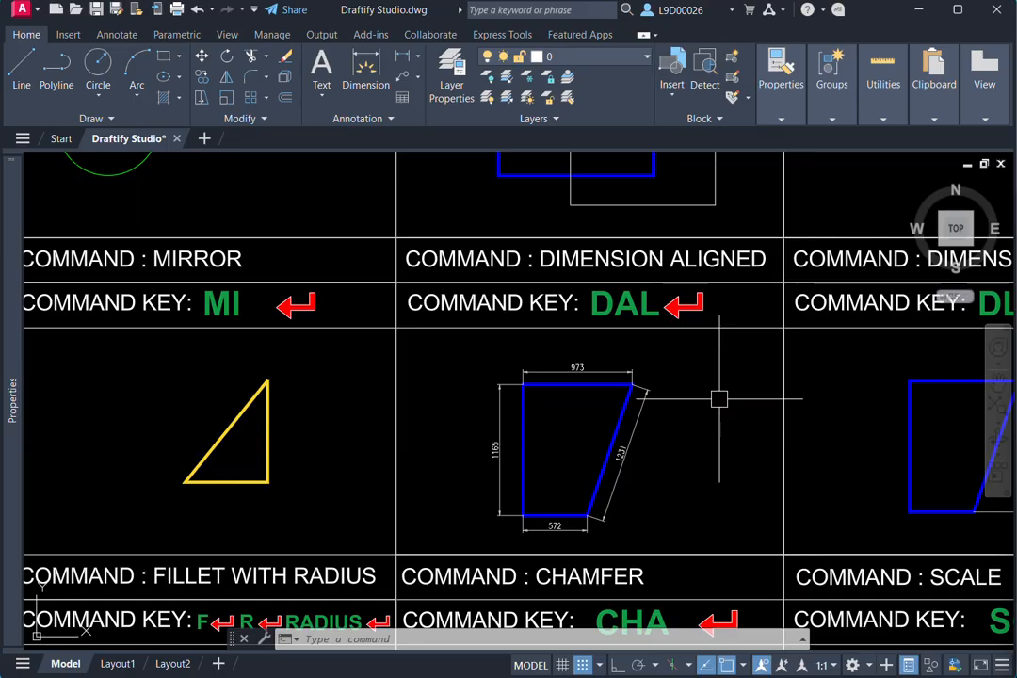
type("l")
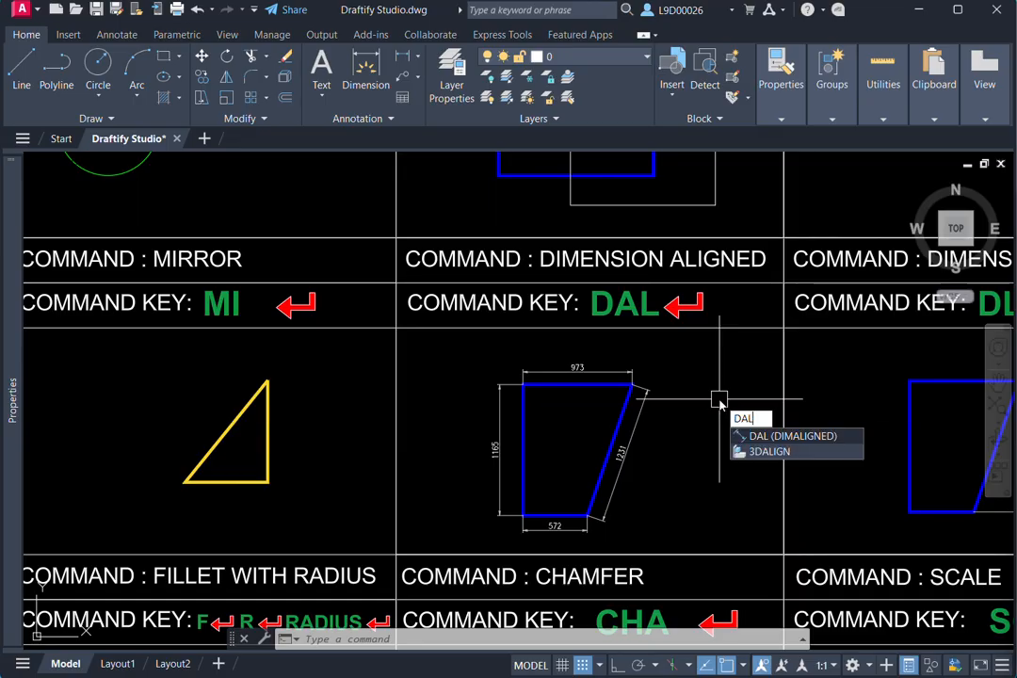
key("Return")
key("Return")
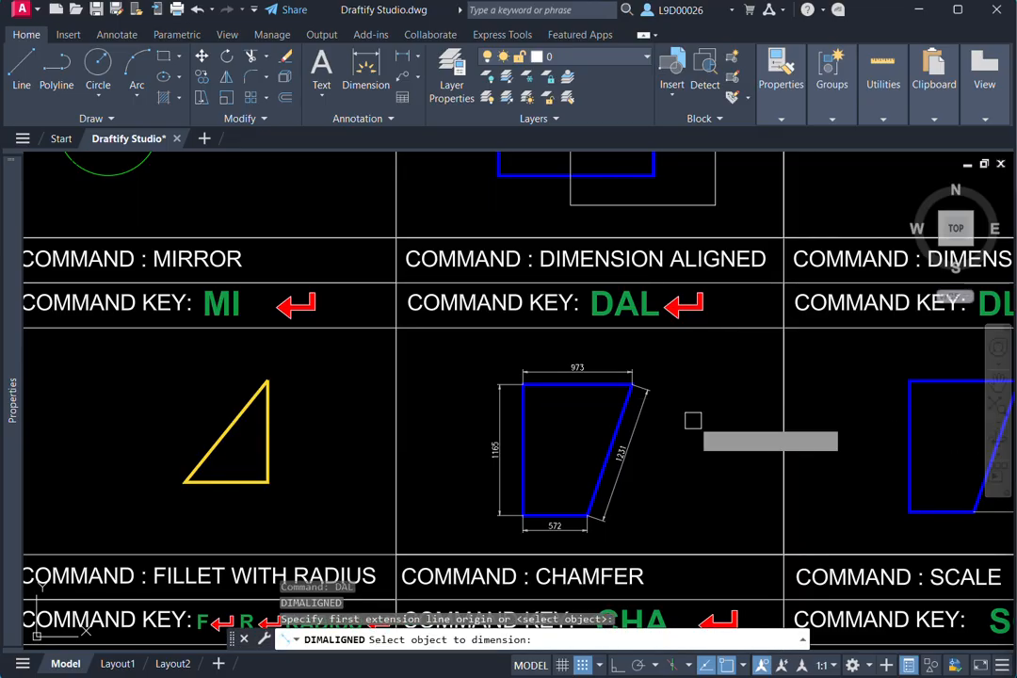
scroll(702, 414, "up", 3)
left_click(639, 370)
left_click(645, 307)
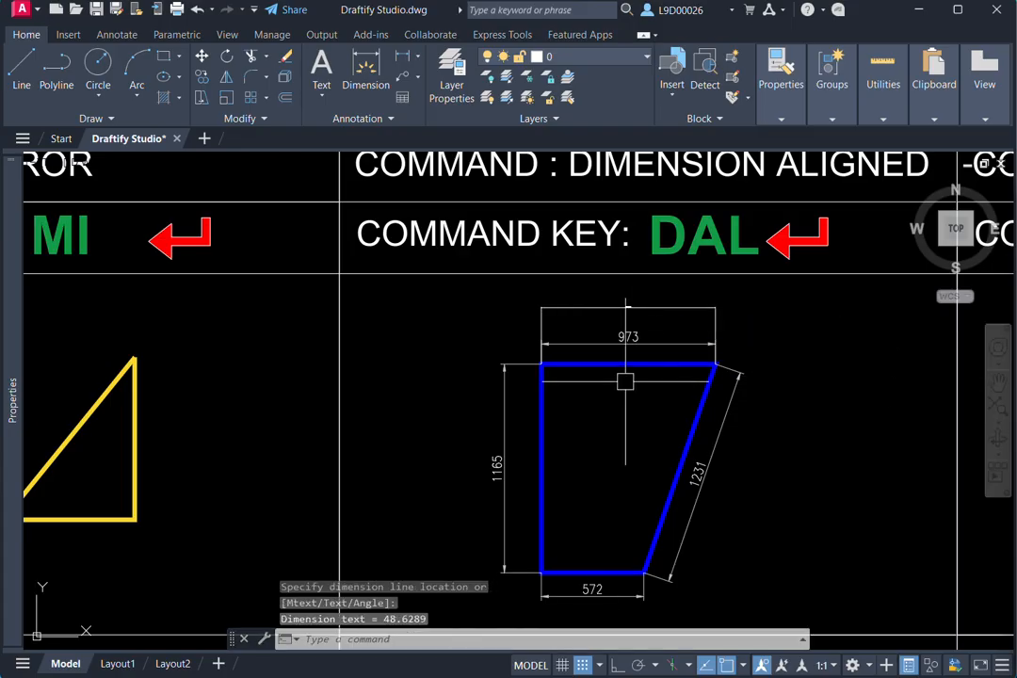
- Add an aligned dimension to the blue shape's left vertical edge by selecting the edge, placed outside the existing 1165 dimension
middle_click_drag(636, 383, 691, 366)
key("Return")
- Add an aligned dimension to the blue shape's slanted right edge by selecting the edge, placed outside the existing 1231 dimension
key("Return")
left_click(597, 402)
left_click(505, 387)
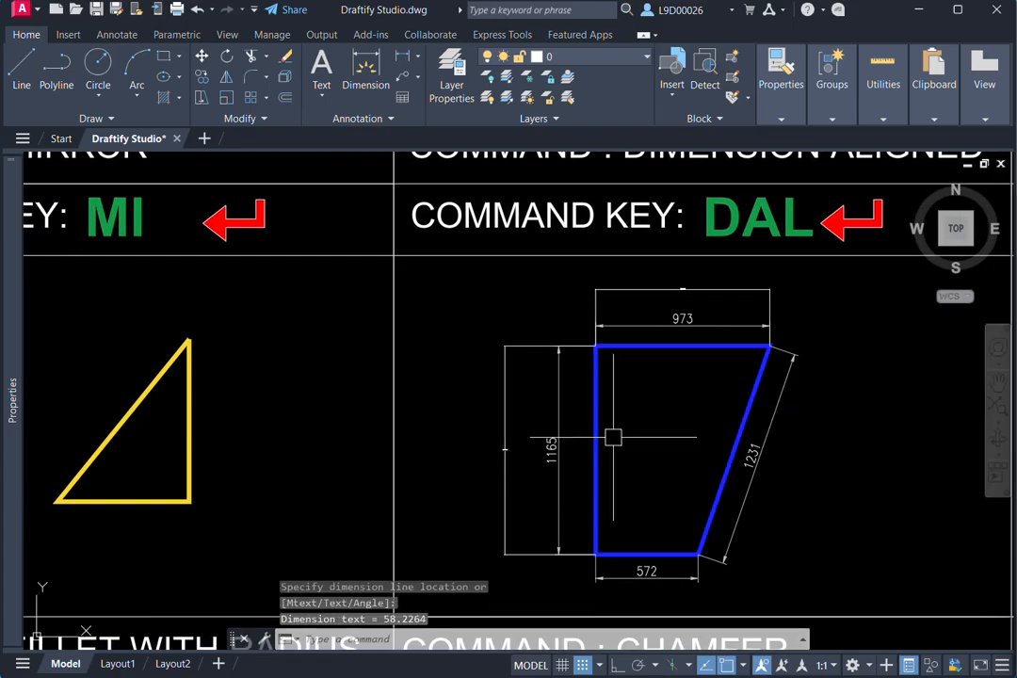
middle_click_drag(613, 438, 573, 386)
key("Return")
key("Return")
left_click(703, 369)
left_click(789, 412)
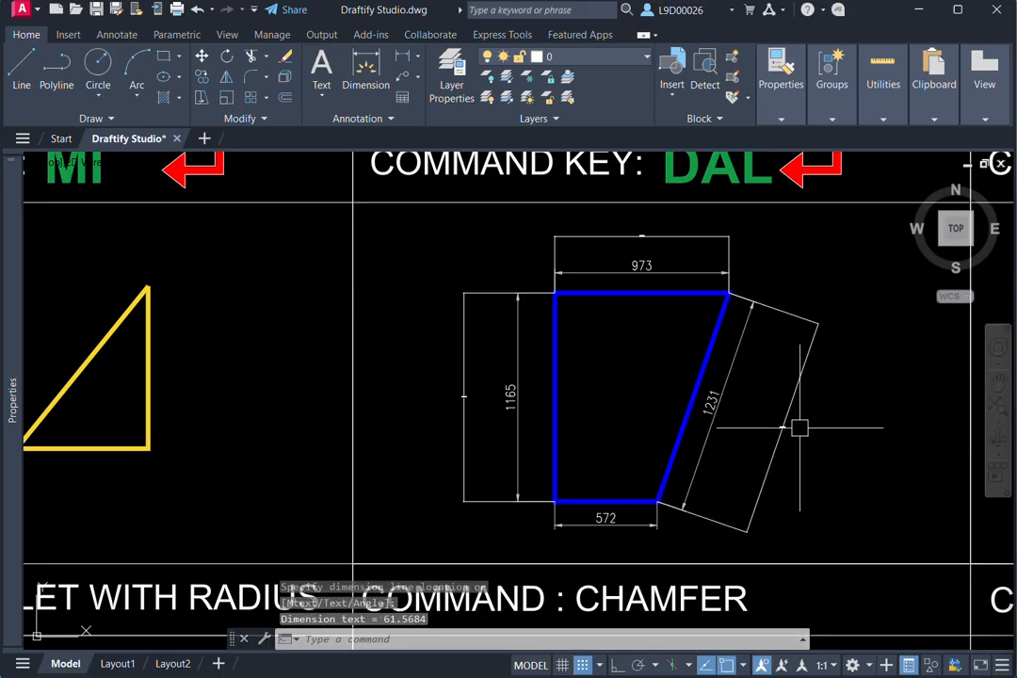
scroll(812, 437, "down", 3)
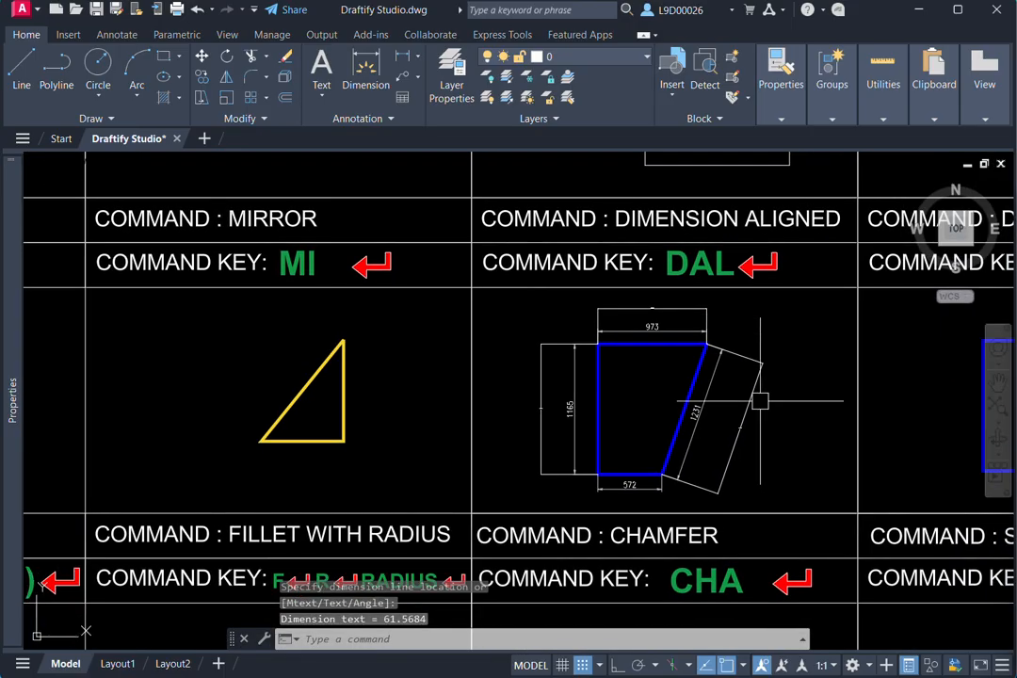
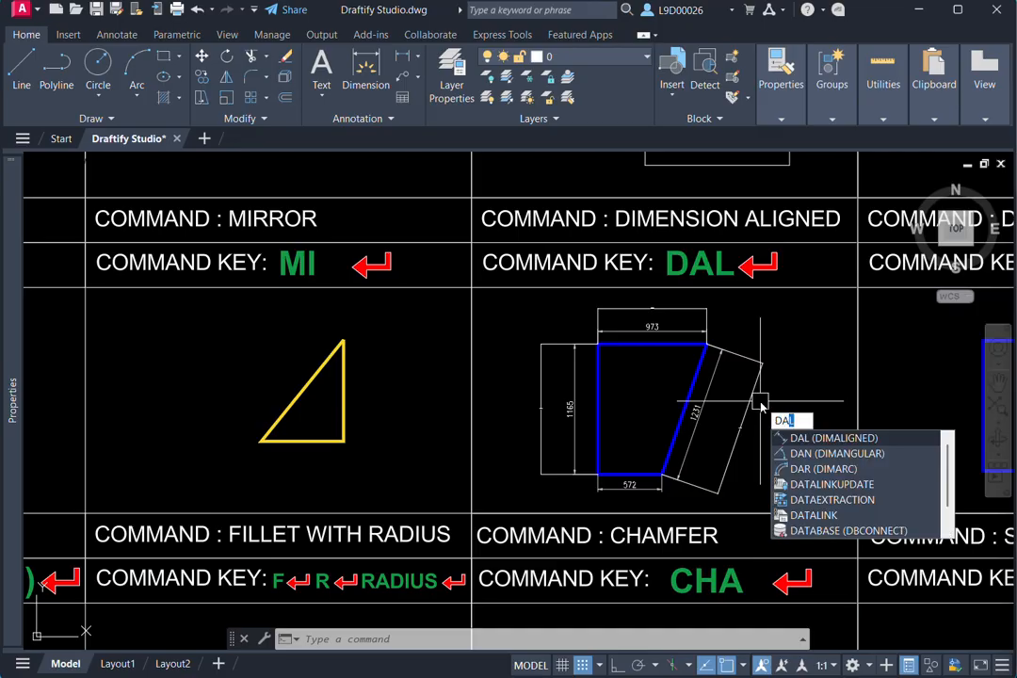
type("l")
key("Return")
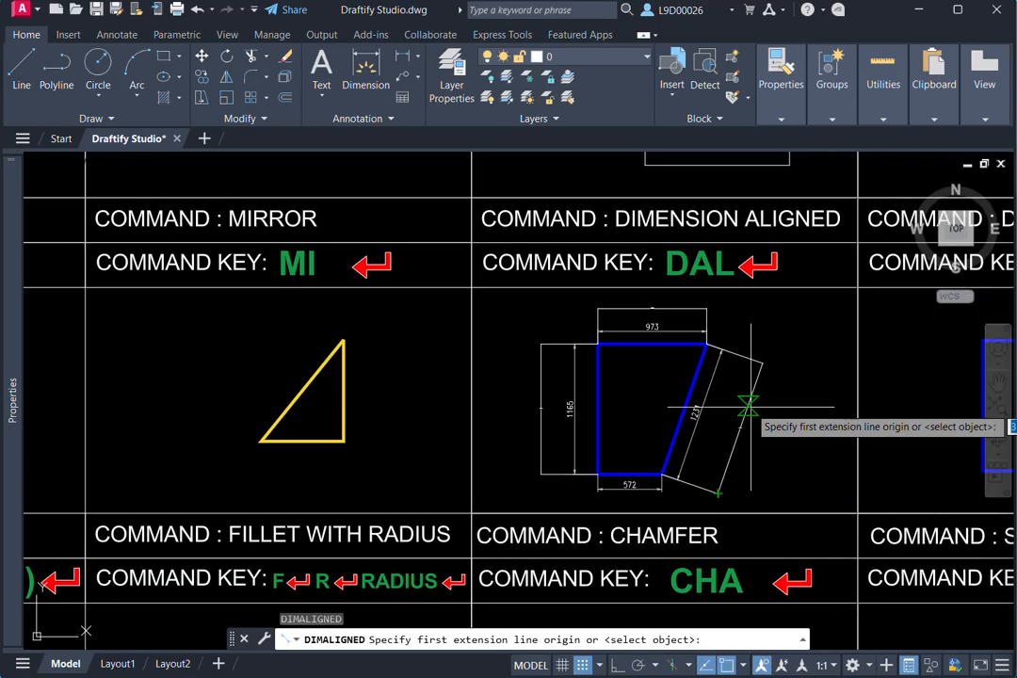
key("Return")
left_click(652, 347)
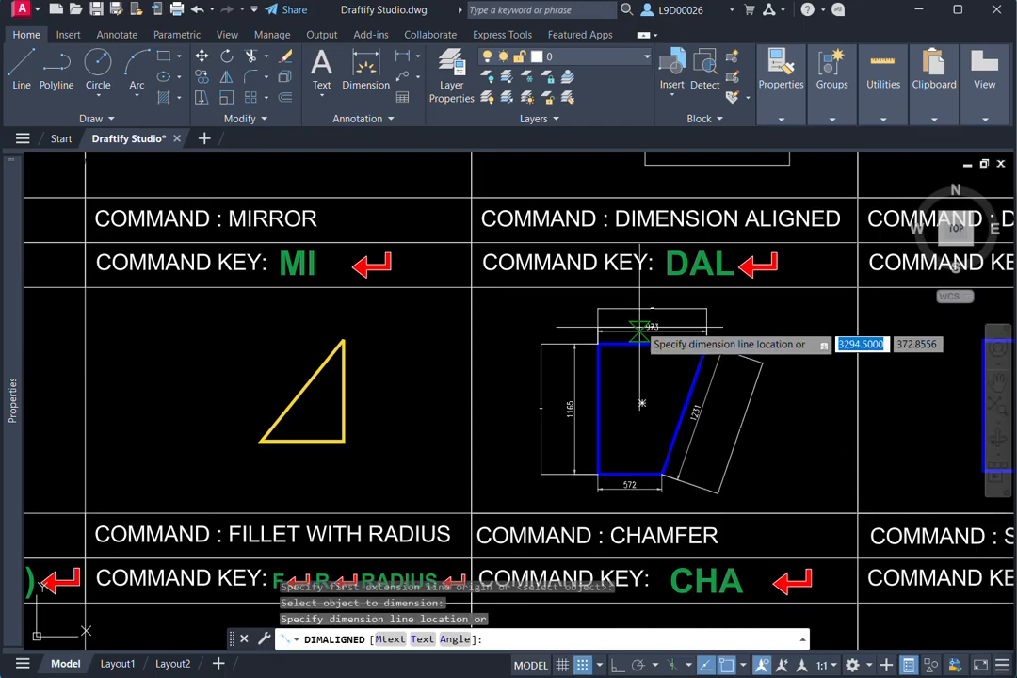
key("Escape")
- Erase the two aligned dimensions along the slanted right edge of the blue shape in the DIMENSION ALIGNED cell
middle_click_drag(725, 387, 497, 379)
scroll(626, 375, "down", 3)
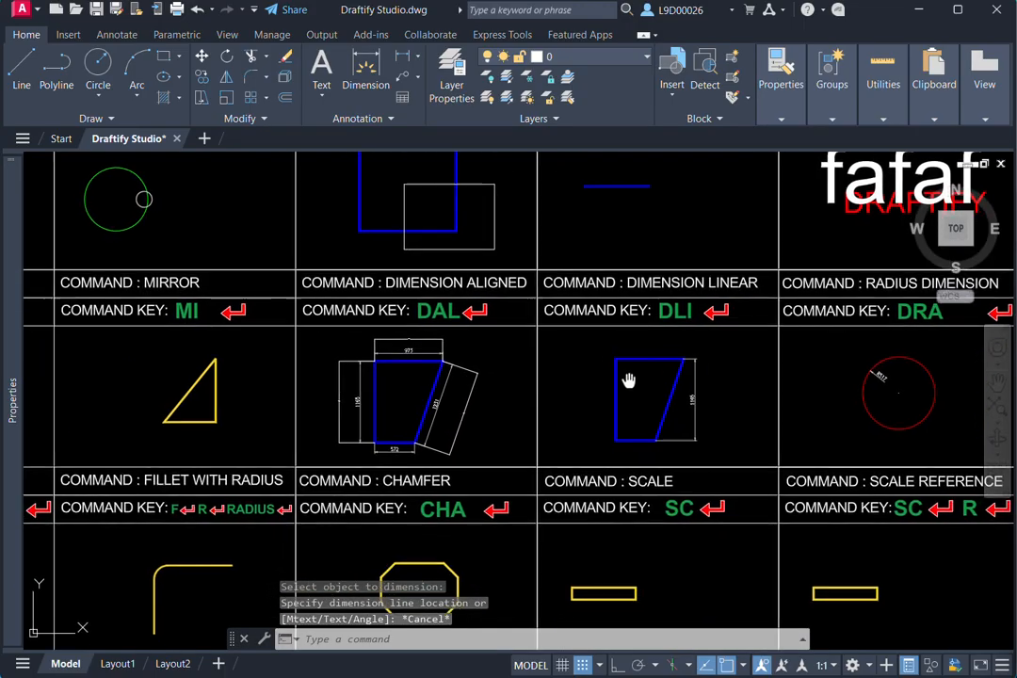
scroll(627, 375, "up", 3)
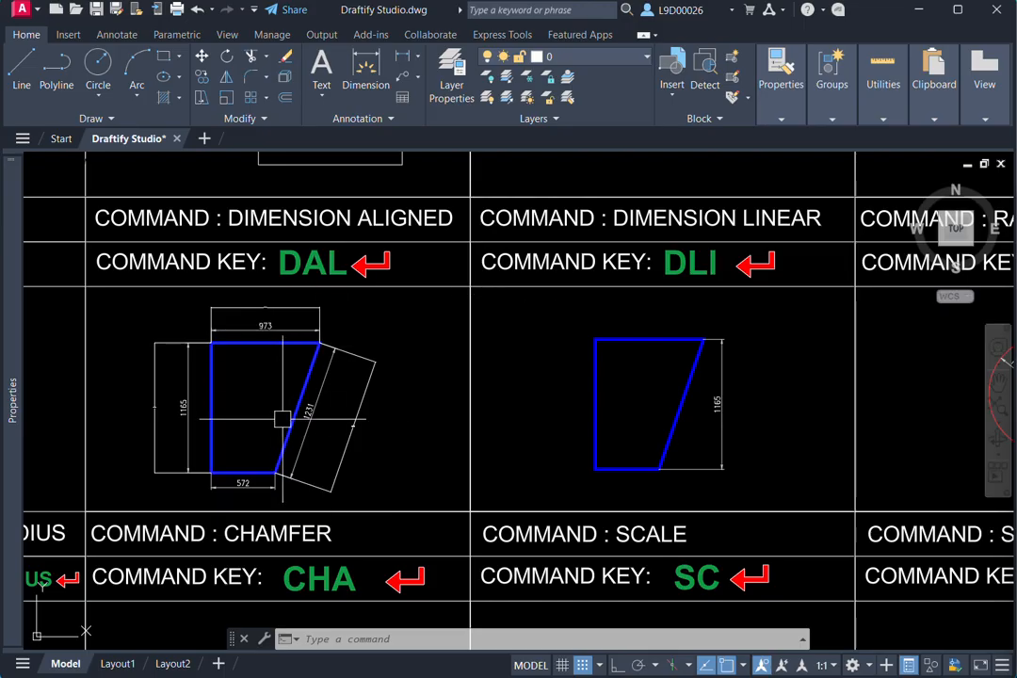
middle_click_drag(359, 421, 429, 436)
left_click(440, 431)
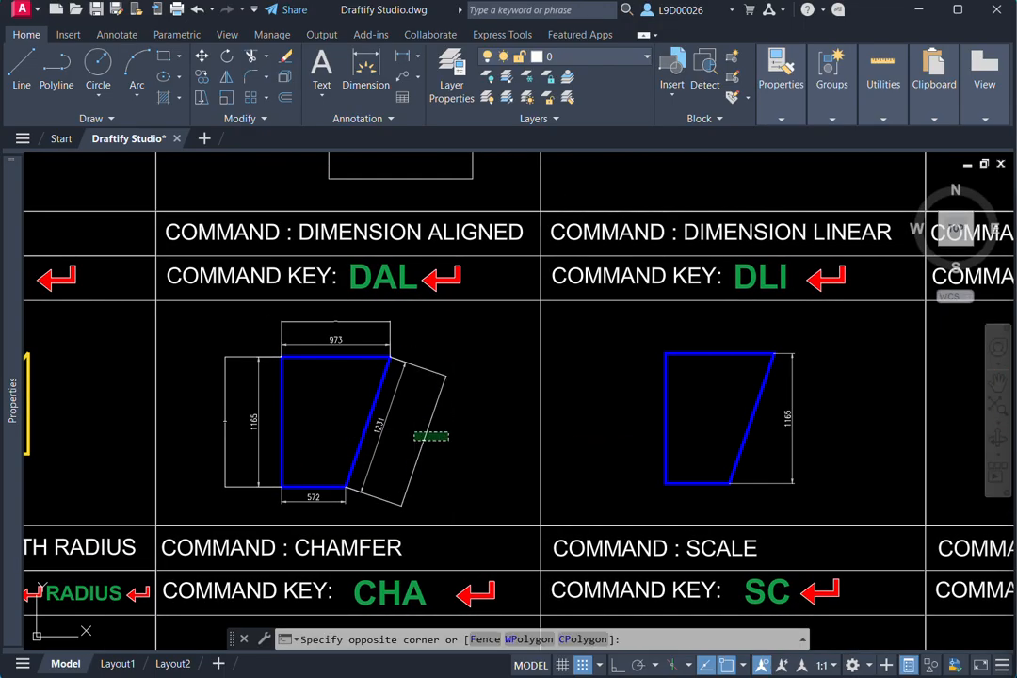
left_click(405, 429)
key("Delete")
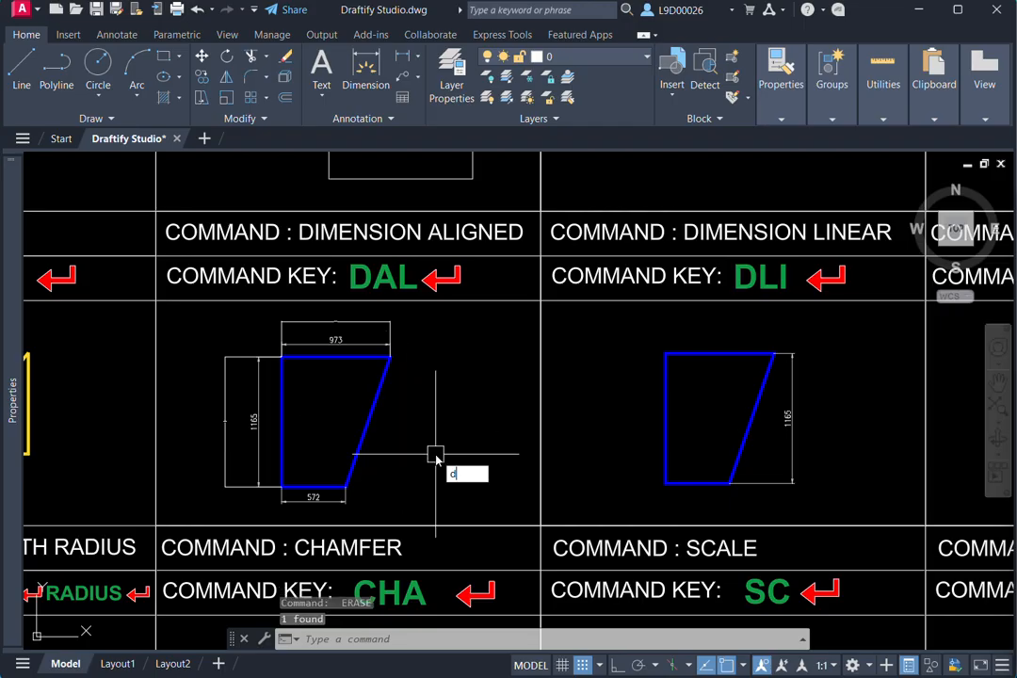
- Add an aligned dimension (DAL) to the blue shape's slanted right edge by selecting the edge, placed just outside it
key("Return")
key("Return")
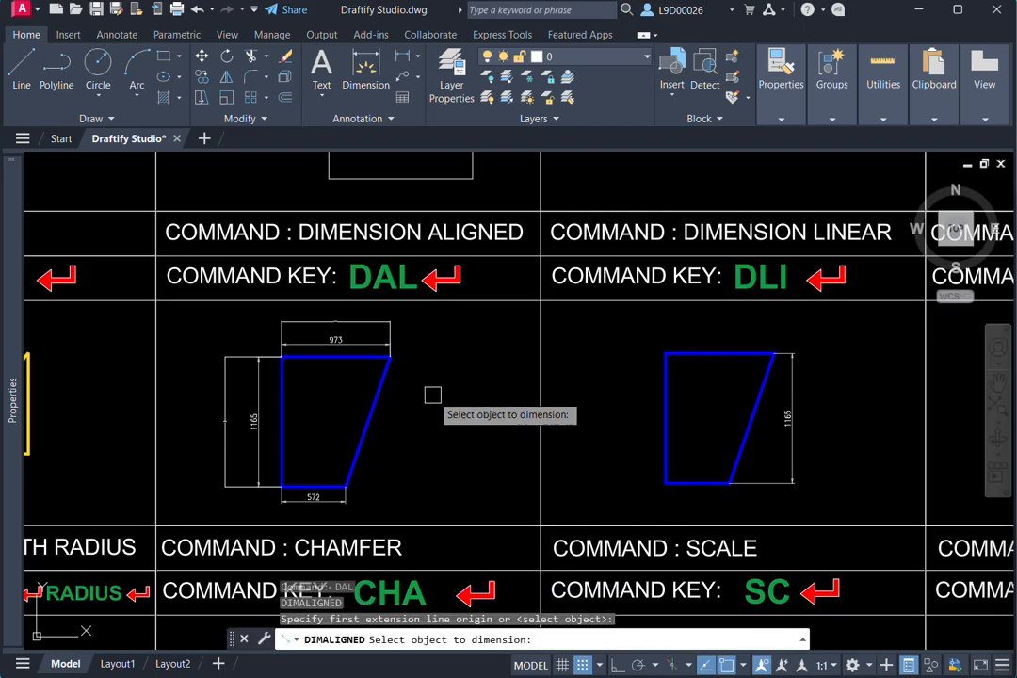
middle_click_drag(414, 407, 446, 409)
left_click(406, 408)
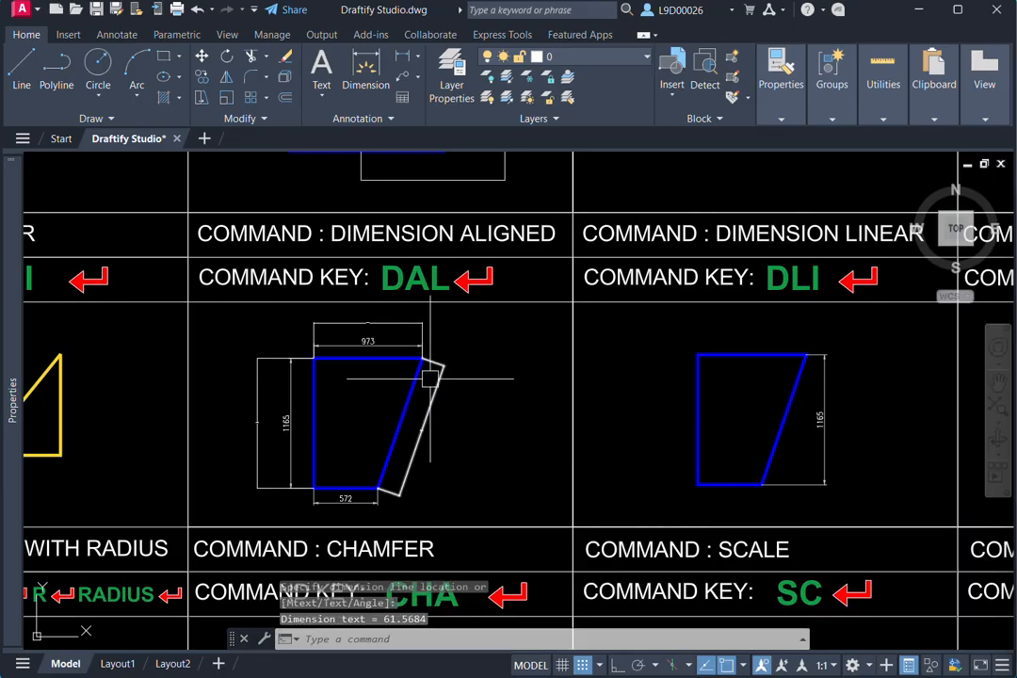
scroll(415, 394, "up", 2)
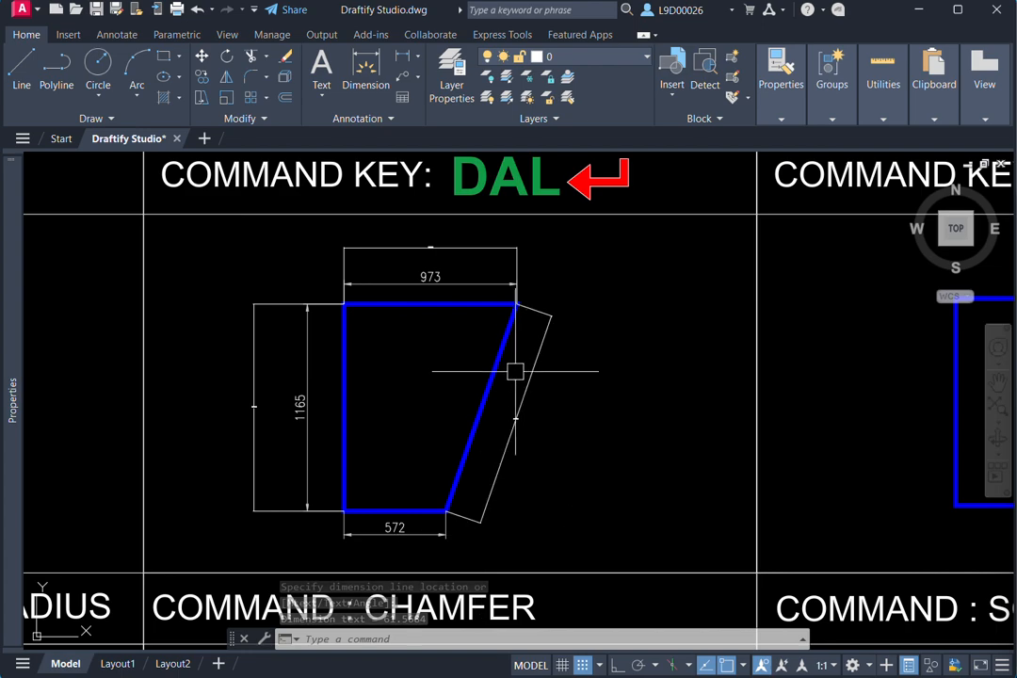
- Erase the existing 1165 vertical dimension beside the blue shape in the DIMENSION LINEAR cell
scroll(577, 419, "down", 2)
mouse_move(838, 387)
middle_mouse_down()
mouse_move(752, 402)
mouse_move(723, 432)
middle_mouse_up()
left_click(763, 439)
key("Return")
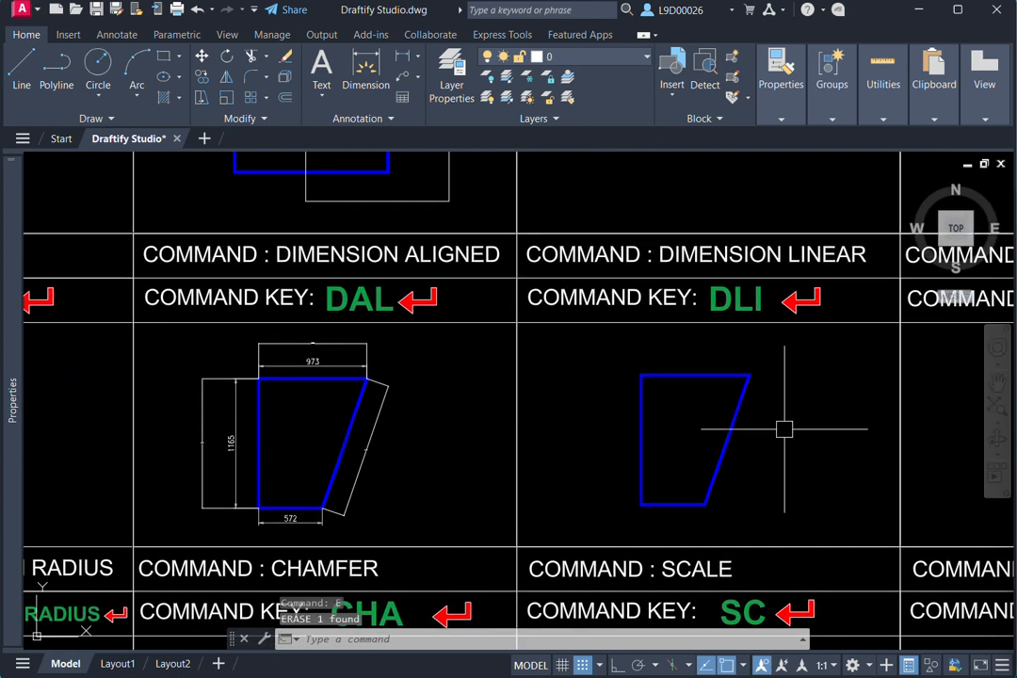
- Add a vertical linear dimension (DLI) to the slanted edge in the DIMENSION LINEAR cell, placed outside the shape on its right
type("DLI")
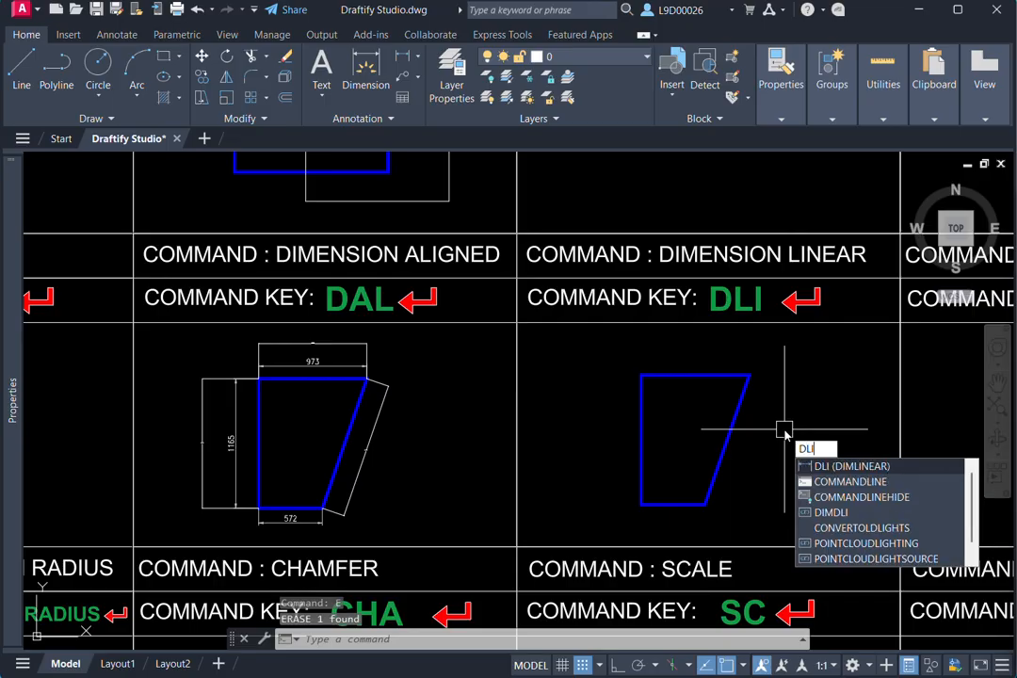
key("Return")
key("Return")
left_click(727, 437)
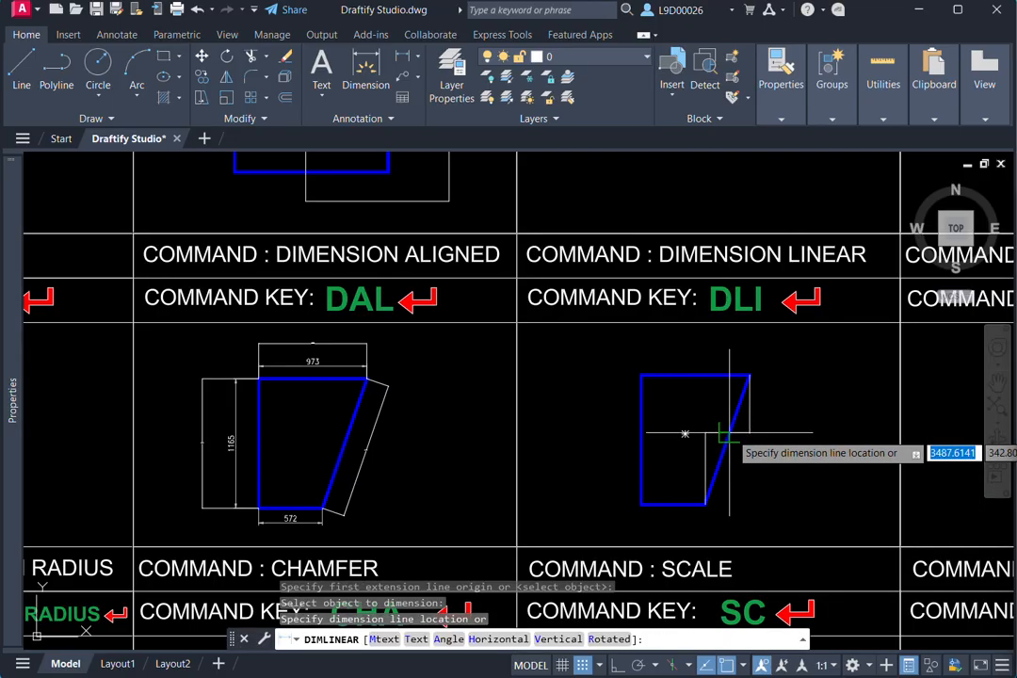
scroll(787, 457, "up", 2)
left_click(786, 458)
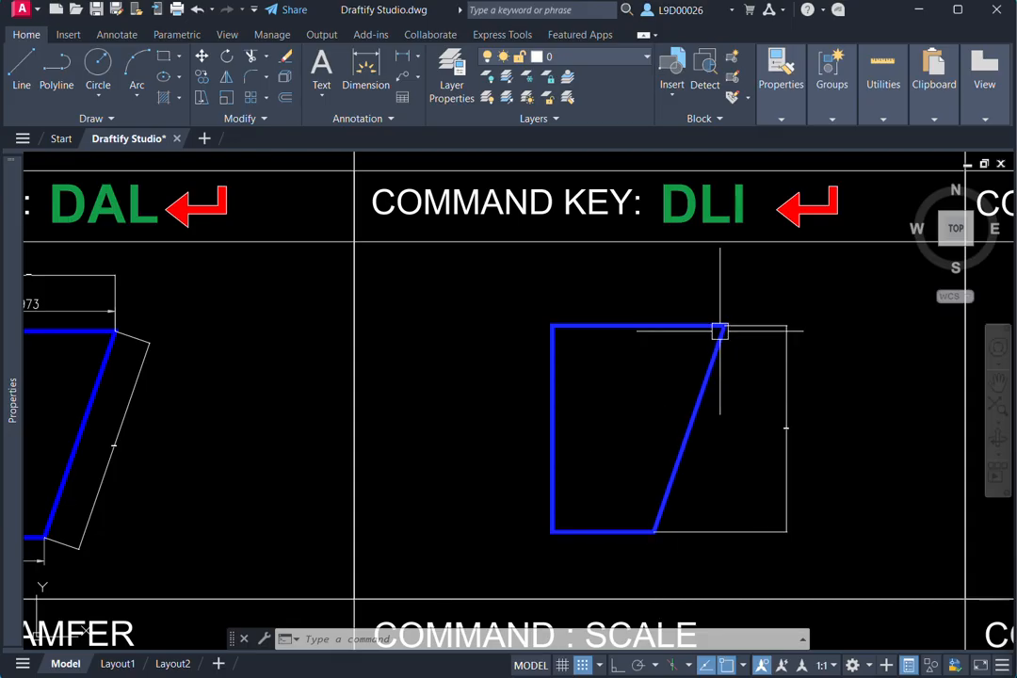
- Add an aligned dimension (DAL) to the same slanted edge in the DIMENSION LINEAR cell, placed inside the blue shape
scroll(706, 366, "down", 3)
scroll(697, 404, "up", 1)
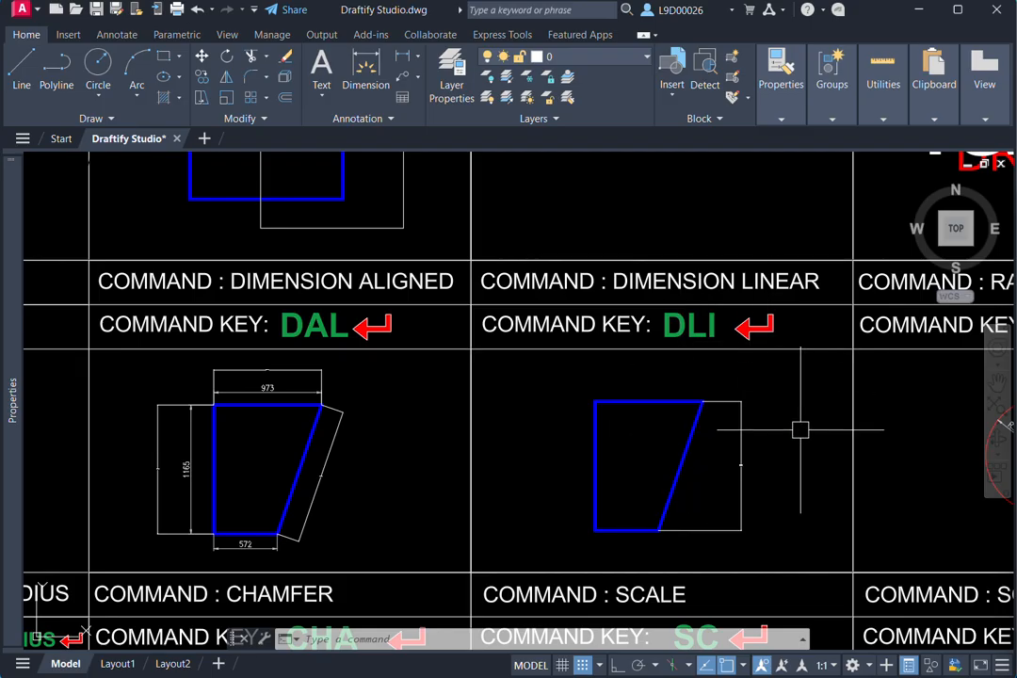
middle_click_drag(750, 468, 778, 456)
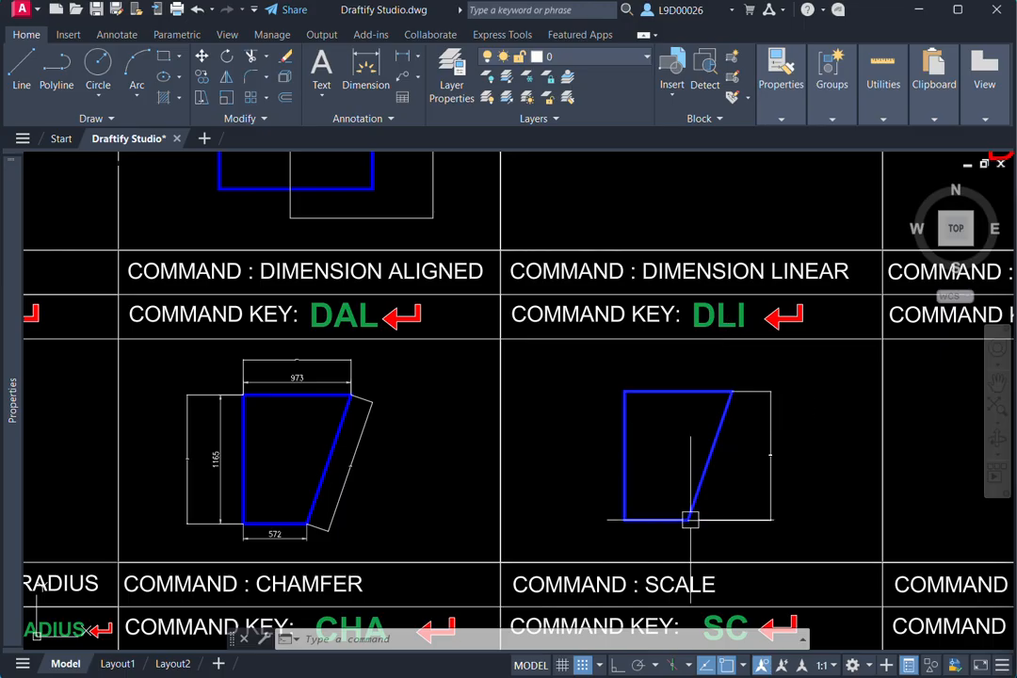
type("l")
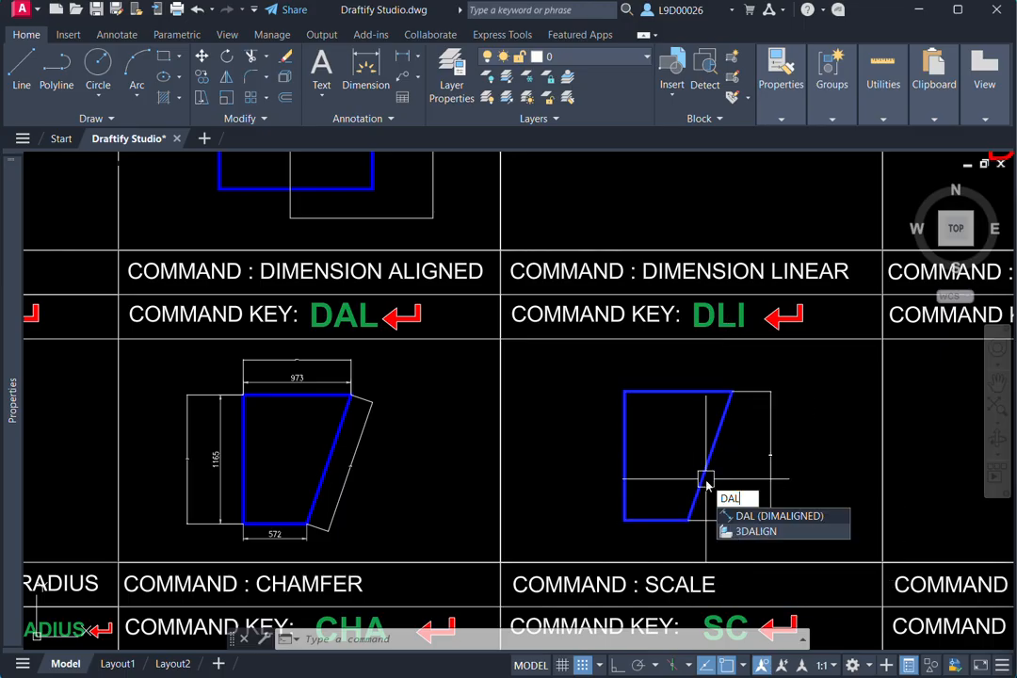
key("Return")
left_click(706, 467)
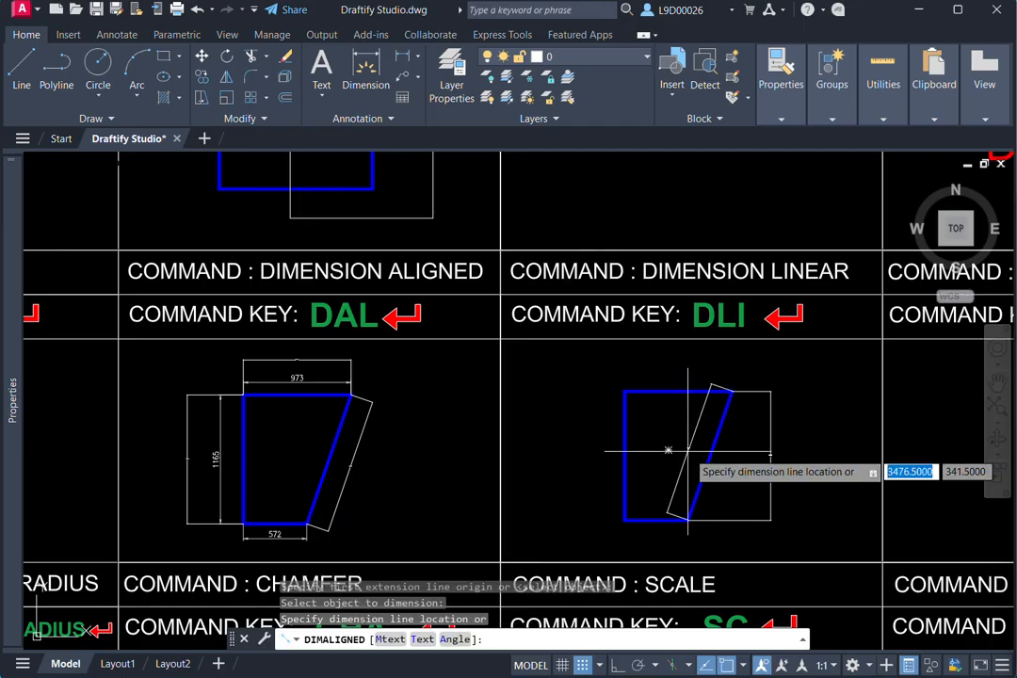
left_click(677, 479)
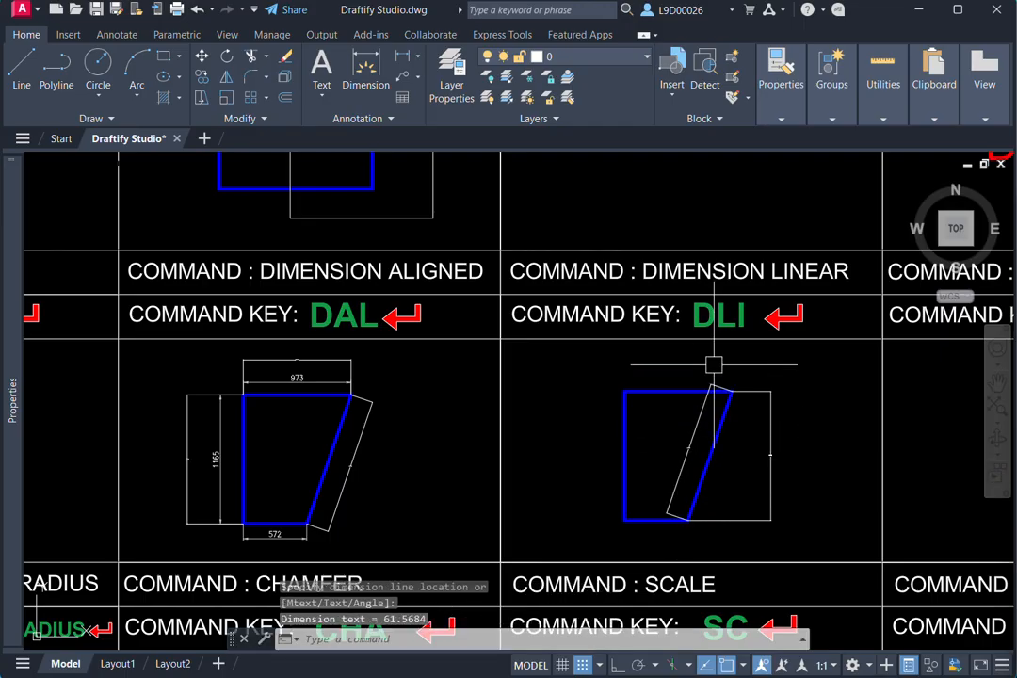
- Add a horizontal linear dimension (DLI) to the slanted edge by selecting the edge, placed below the blue shape
type("dli")
key("Return")
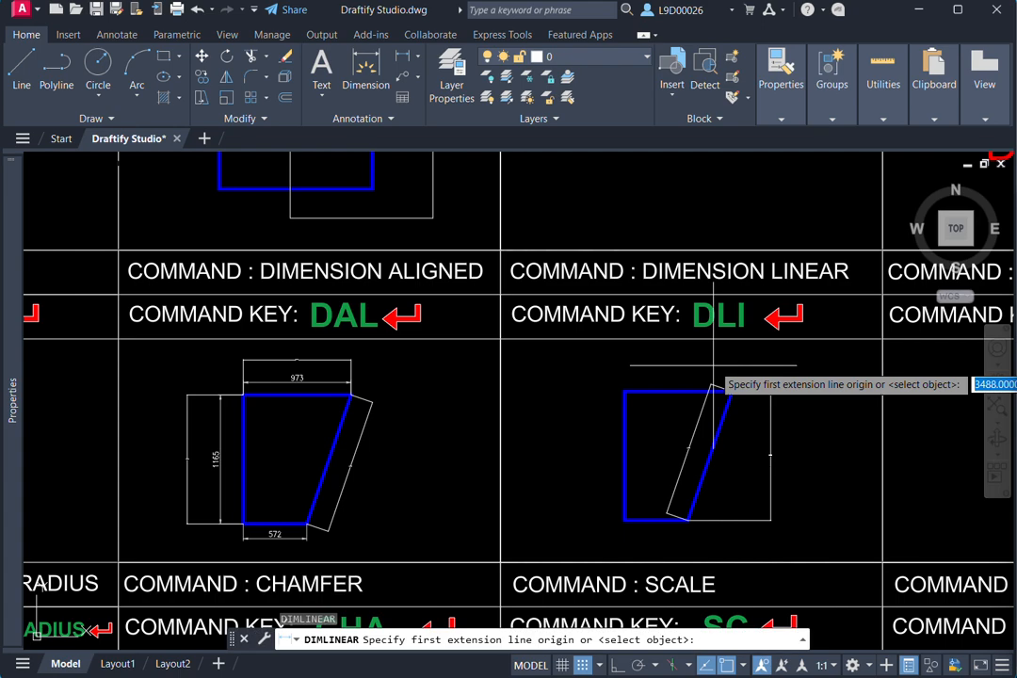
key("Return")
scroll(748, 438, "up", 3)
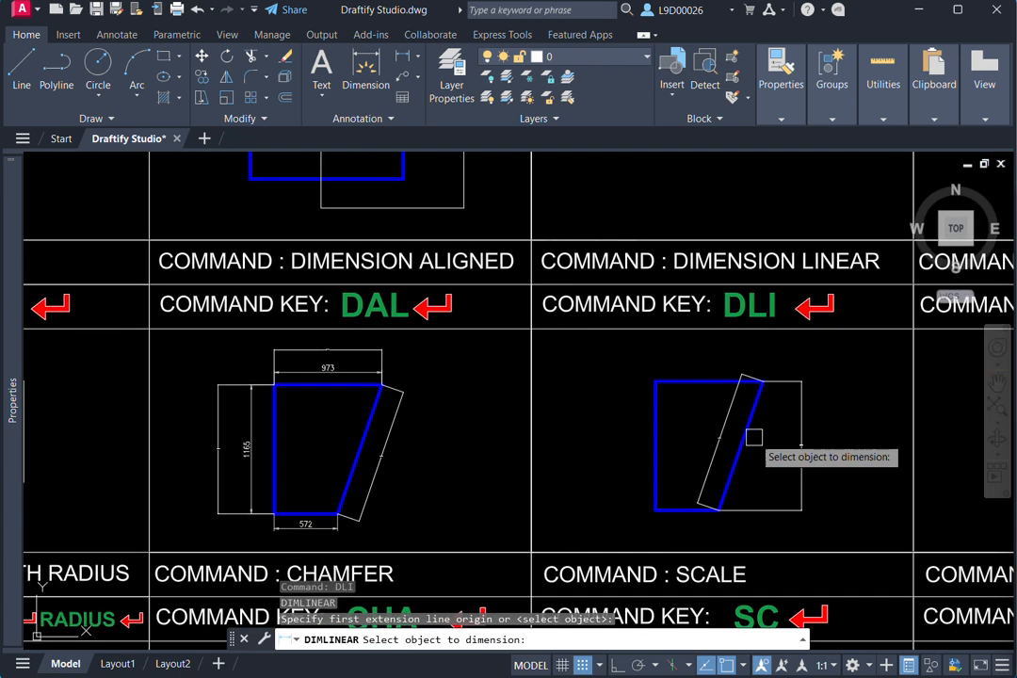
left_click(749, 399)
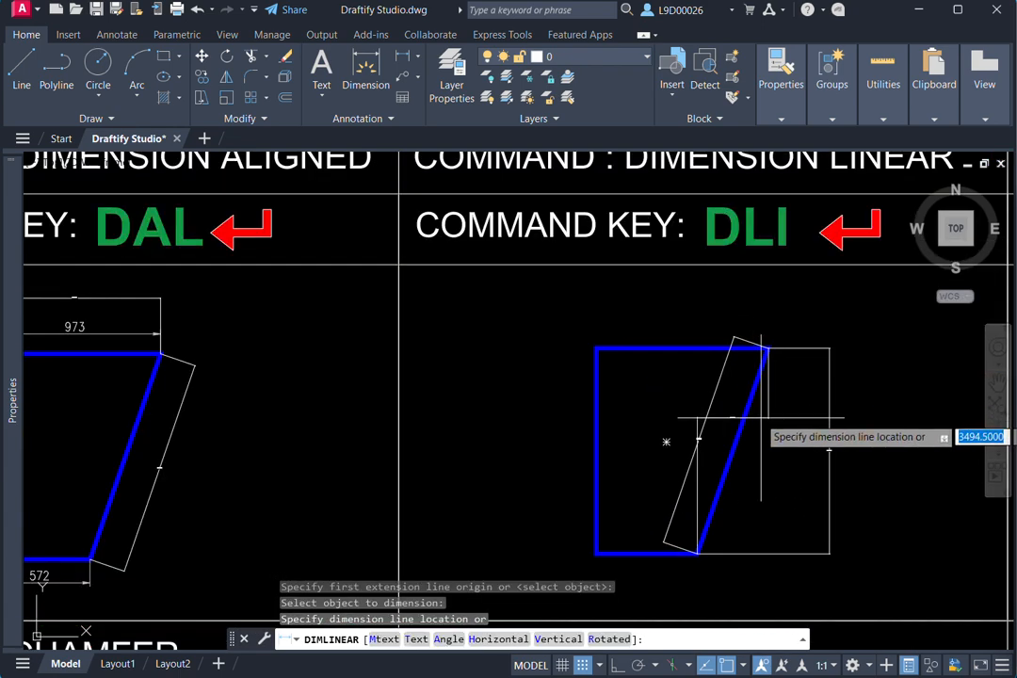
middle_click_drag(833, 434, 680, 415)
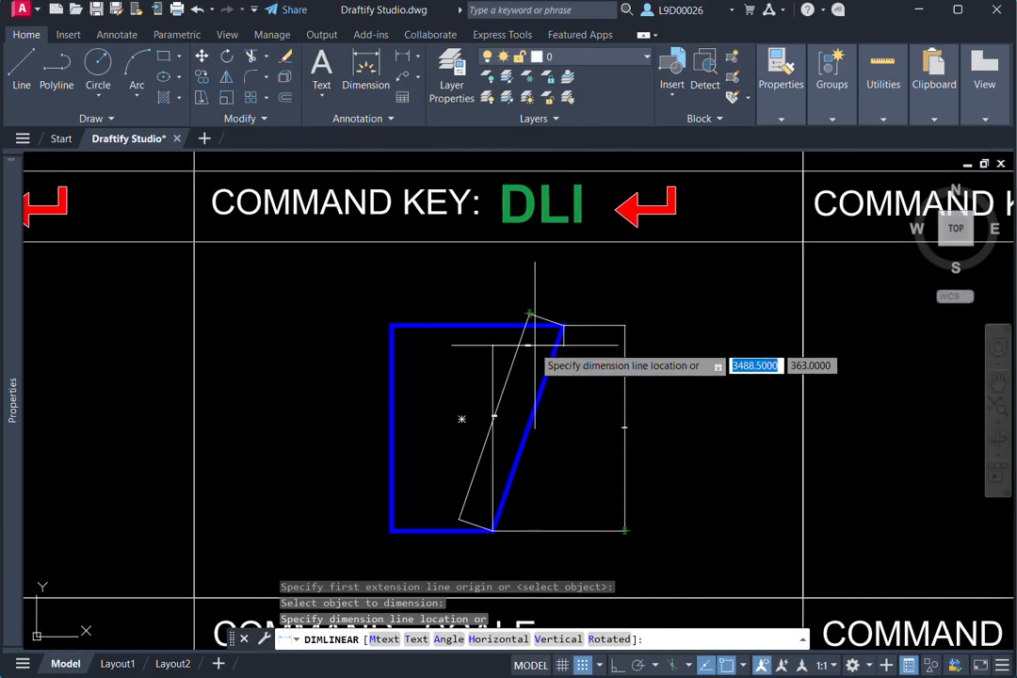
scroll(531, 384, "up", 4)
middle_click_drag(537, 397, 567, 260)
scroll(575, 474, "down", 2)
middle_click_drag(574, 474, 574, 231)
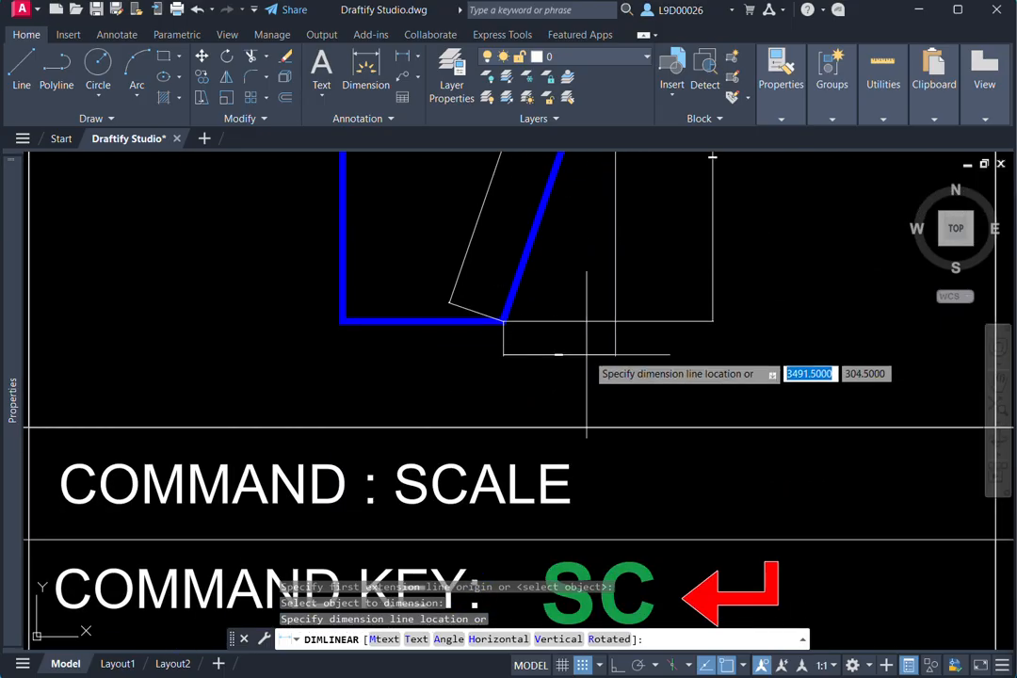
left_click(614, 380)
- Examine the horizontal linear dimension below the shape and compare it with the vertical and aligned dimensions of the slanted edge
middle_click_drag(613, 381, 643, 428)
scroll(631, 367, "down", 2)
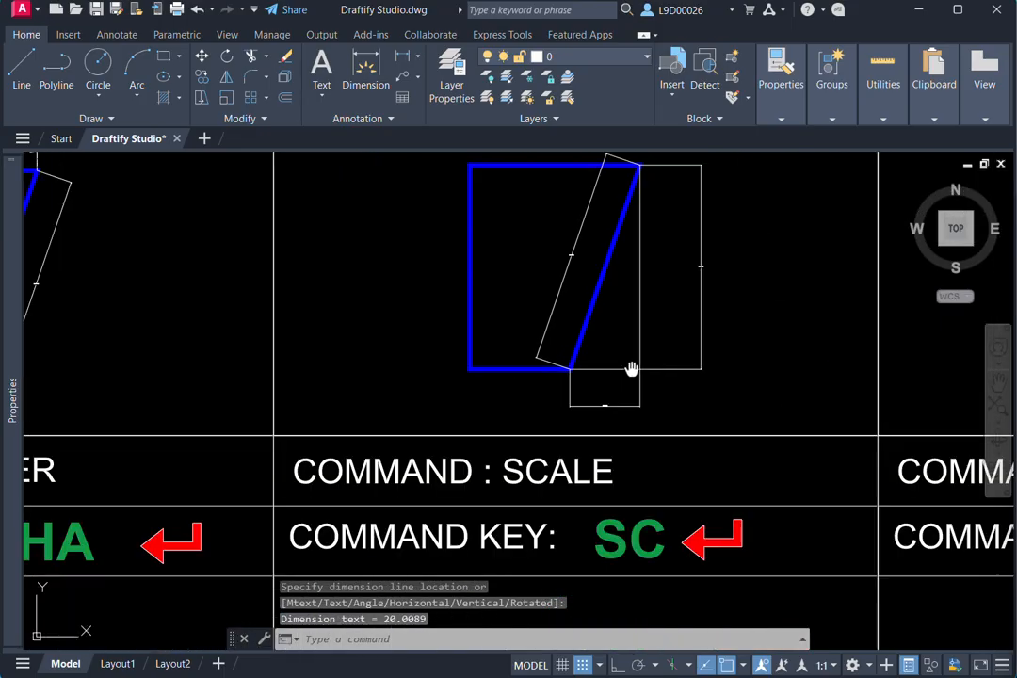
mouse_move(631, 367)
middle_mouse_down()
mouse_move(641, 393)
mouse_move(659, 390)
middle_mouse_up()
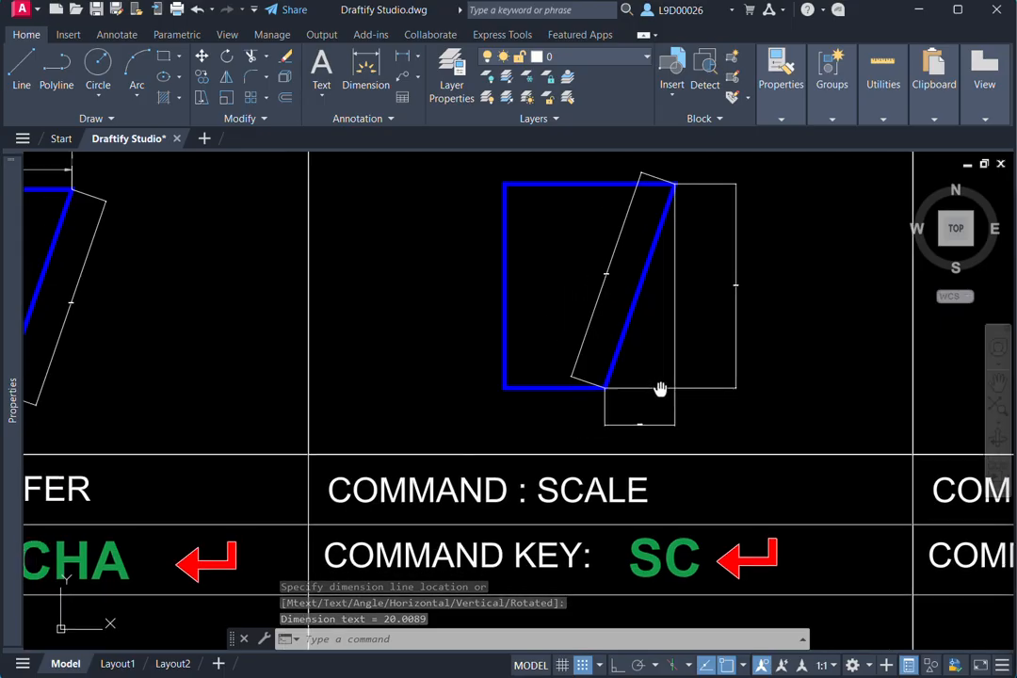
scroll(652, 385, "up", 4)
scroll(647, 422, "up", 5)
scroll(621, 446, "down", 5)
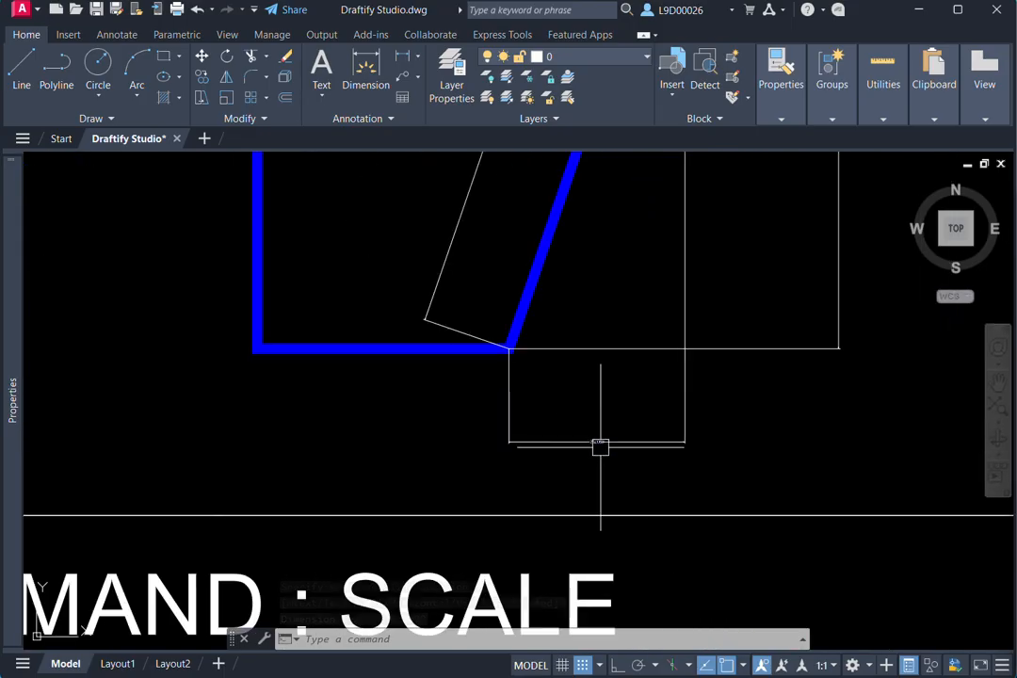
scroll(644, 424, "down", 3)
middle_click_drag(648, 421, 662, 459)
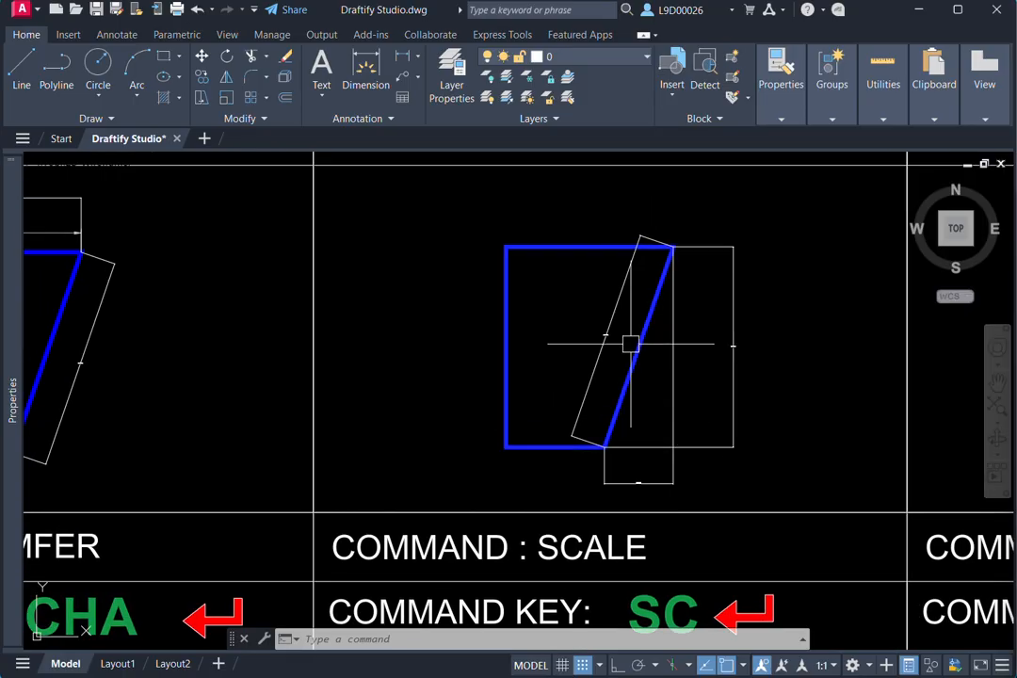
middle_click_drag(681, 390, 688, 420)
scroll(694, 415, "down", 2)
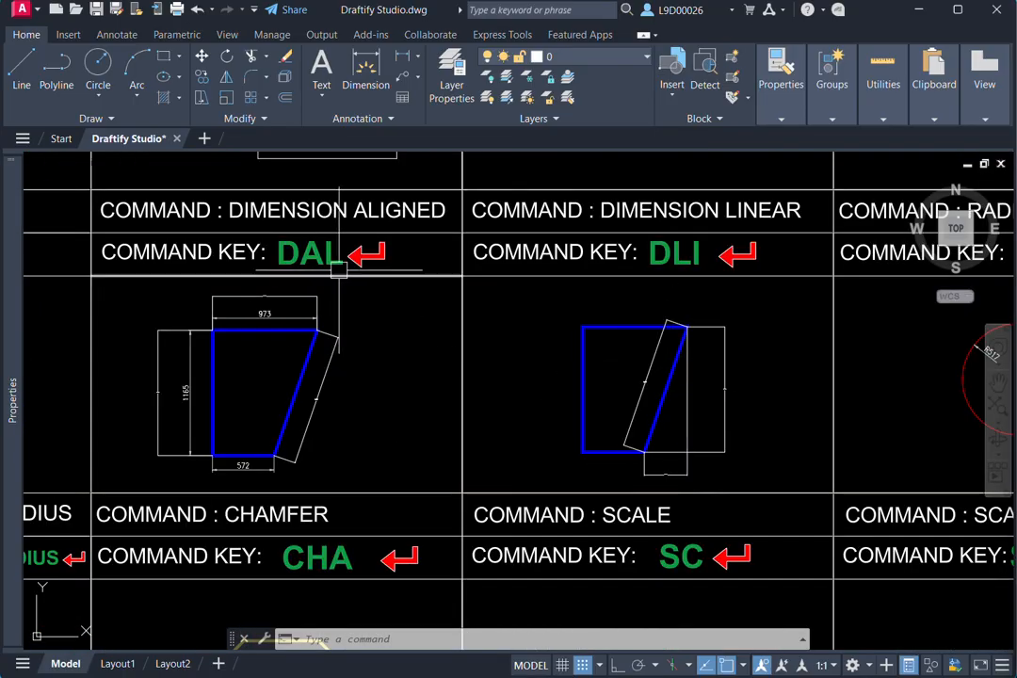
- Add a radius dimension (DRA) to the red circle in the RADIUS DIMENSION cell, placed horizontally inside the circle's right half
middle_click_drag(713, 407, 607, 408)
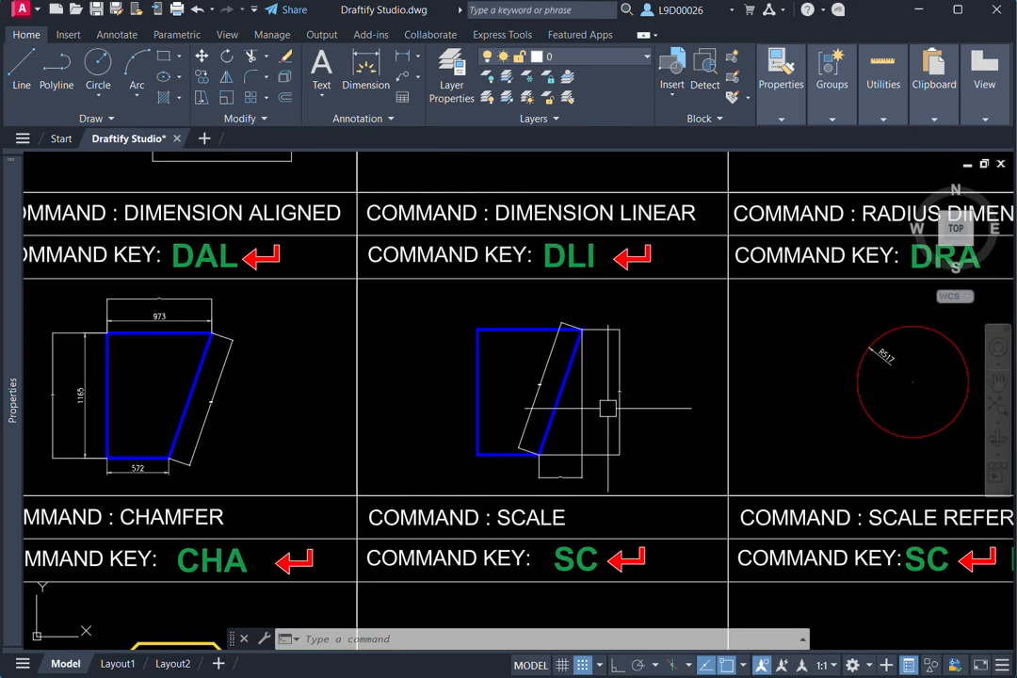
mouse_move(774, 394)
middle_mouse_down()
mouse_move(613, 397)
mouse_move(682, 406)
middle_mouse_up()
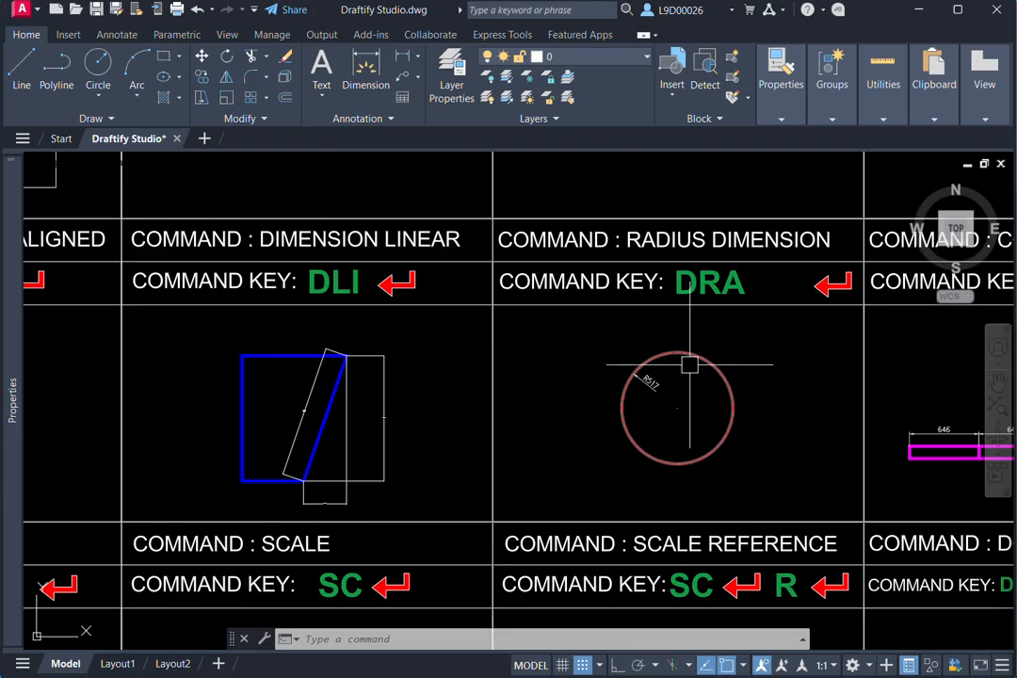
middle_click_drag(724, 382, 702, 391)
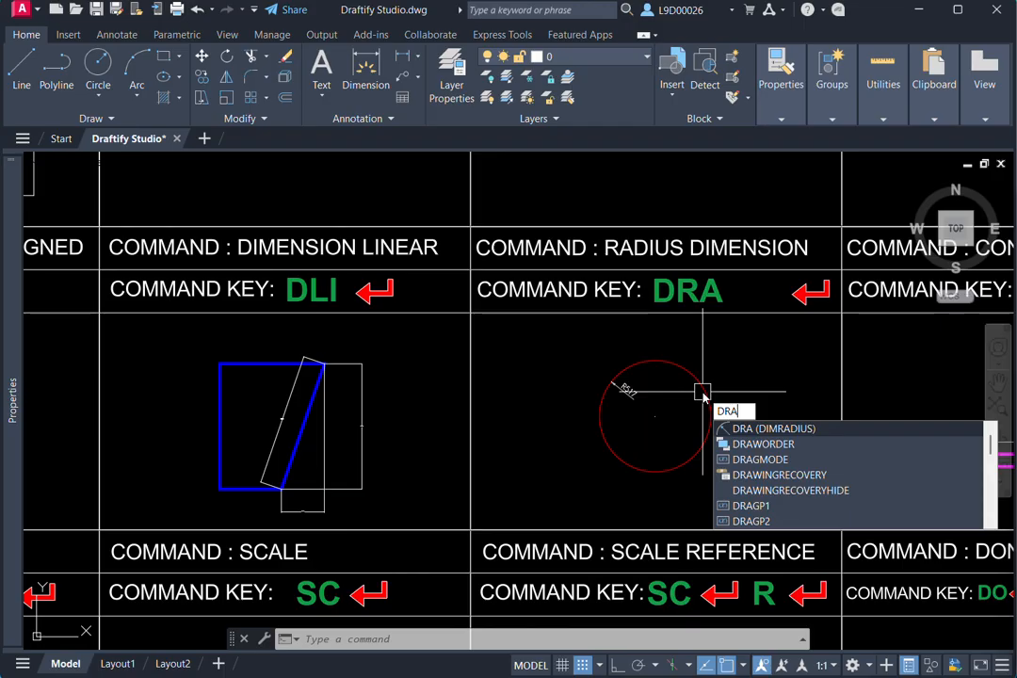
key("Return")
left_click(703, 399)
scroll(683, 406, "up", 5)
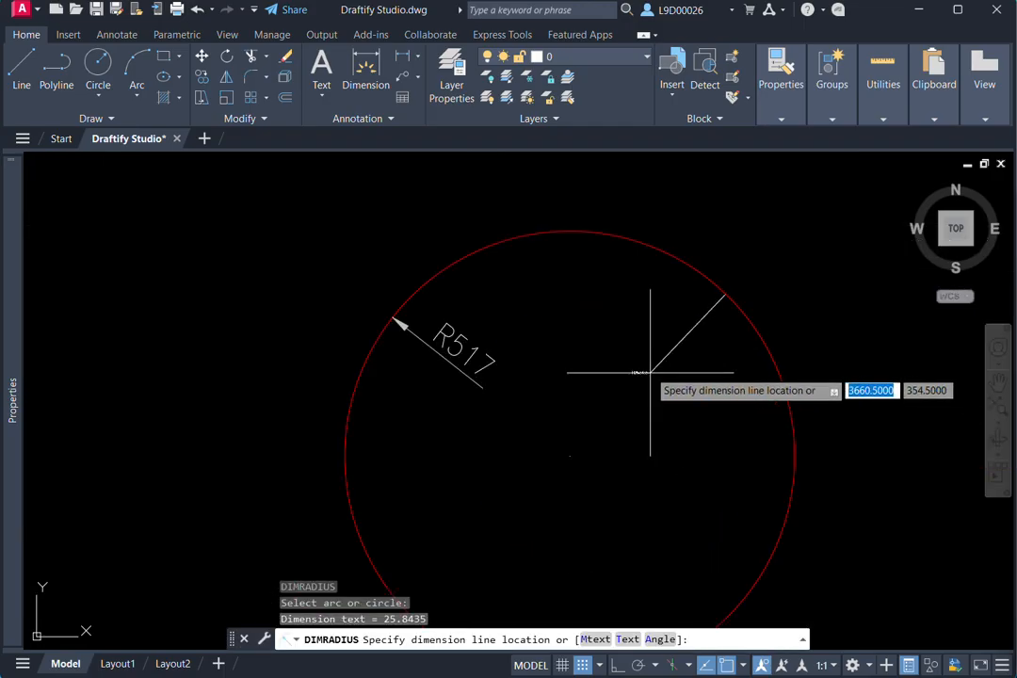
scroll(654, 372, "down", 5)
scroll(686, 432, "up", 1)
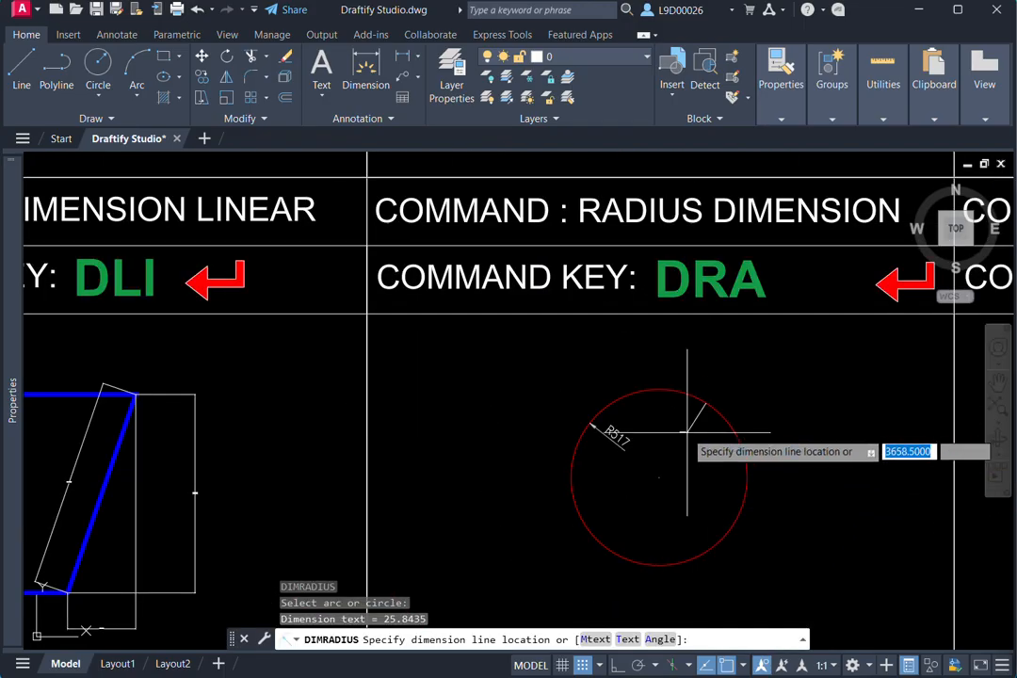
left_click(709, 478)
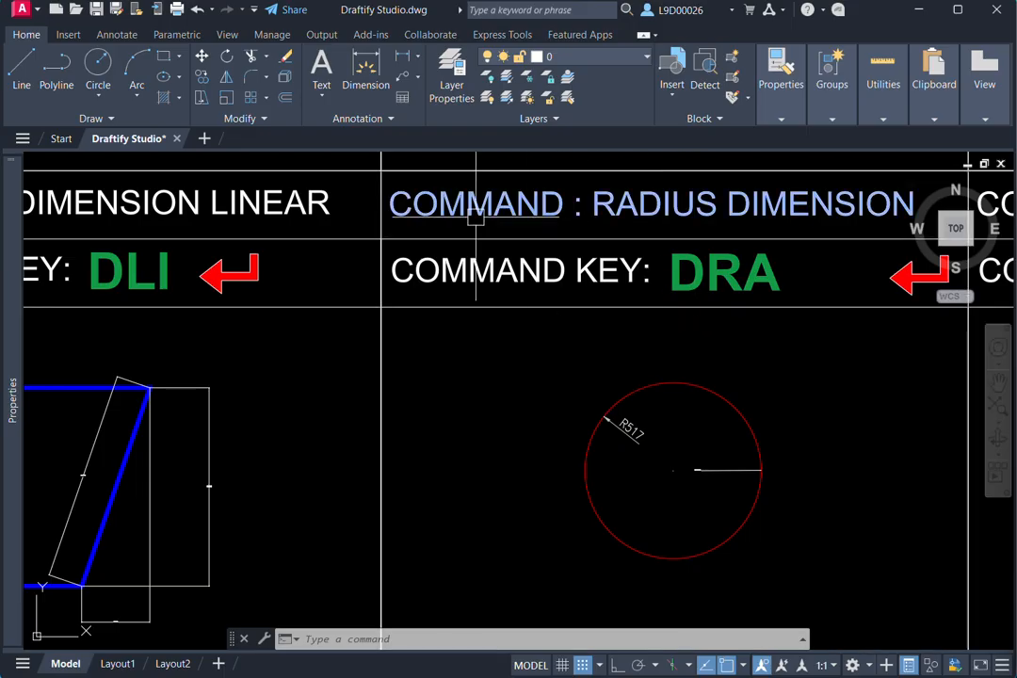
scroll(615, 348, "down", 2)
scroll(690, 311, "up", 2)
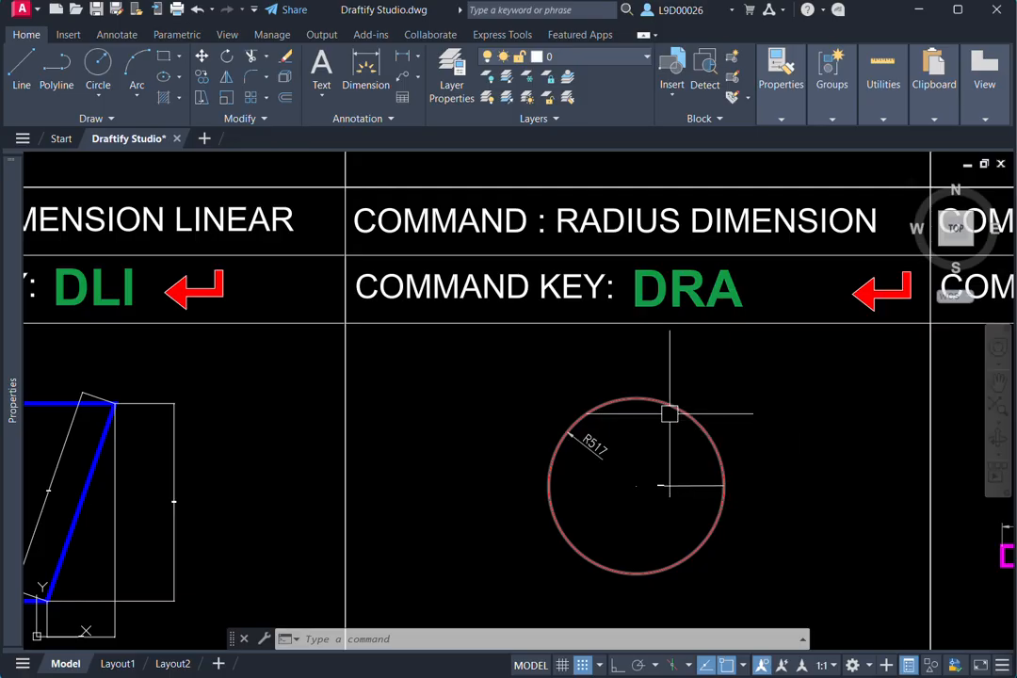
- Look through the annotation tools and examine the list of available dimension types
scroll(667, 414, "down", 2)
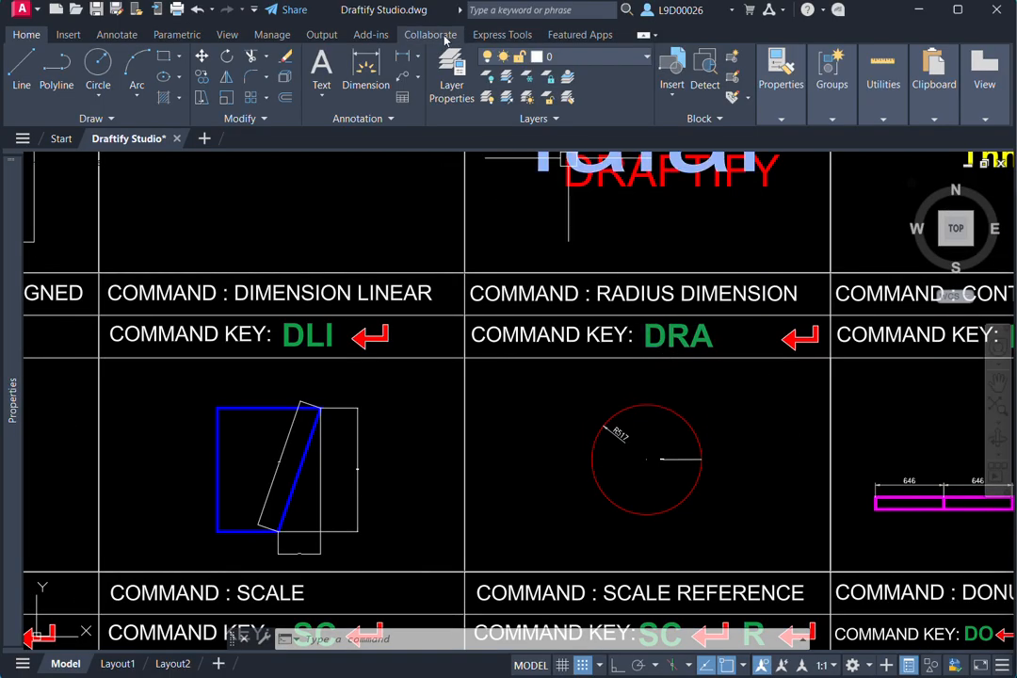
left_click(117, 34)
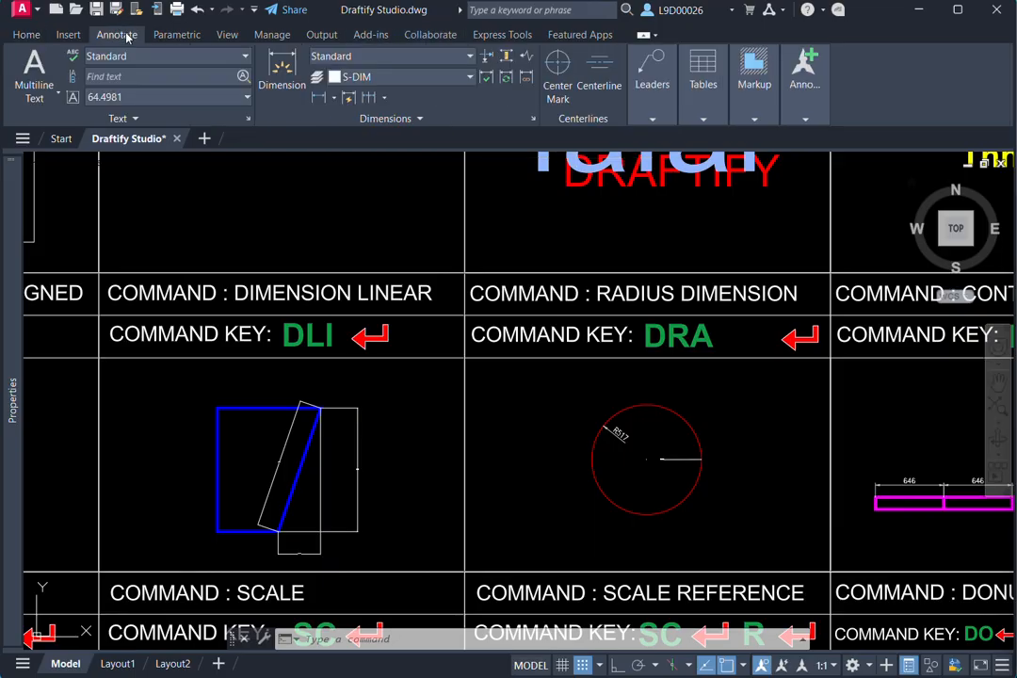
left_click(472, 57)
key("Escape")
left_click(170, 38)
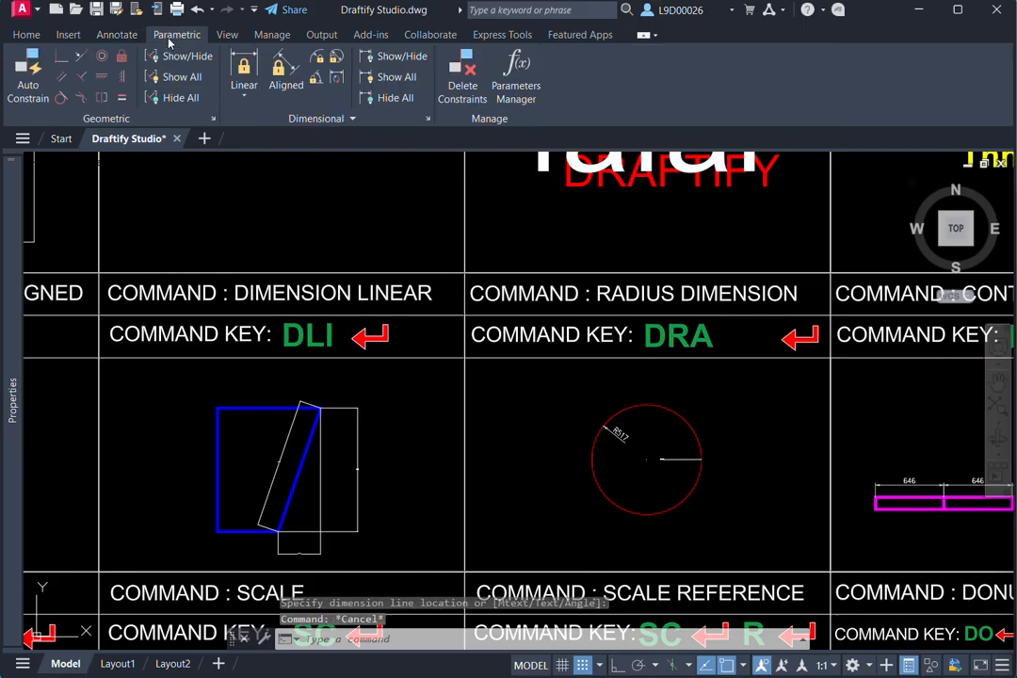
left_click(35, 38)
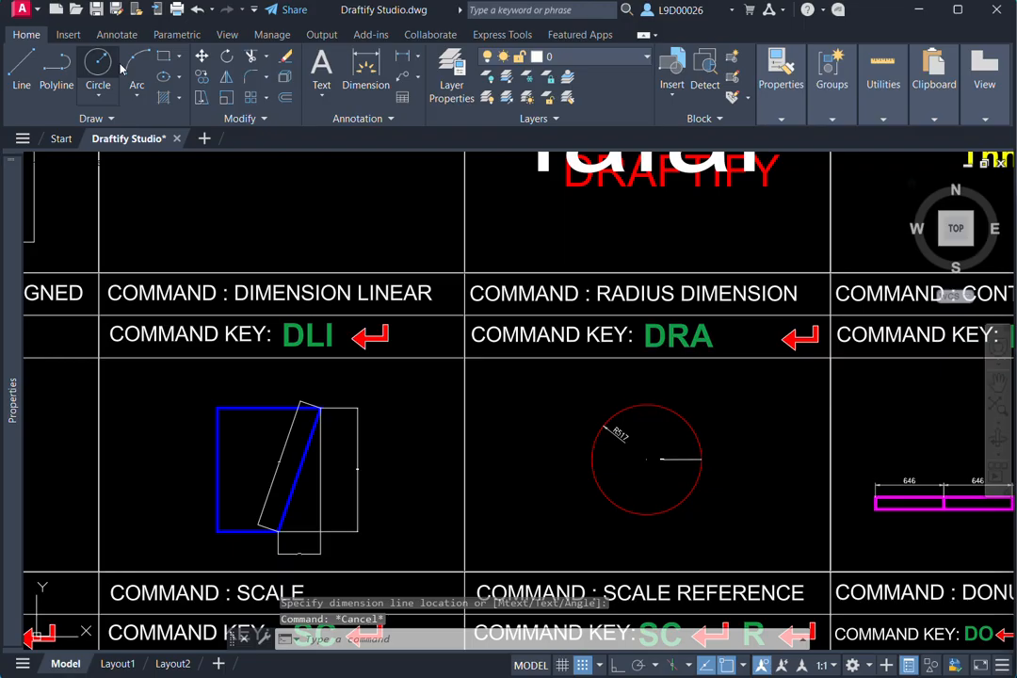
left_click(405, 60)
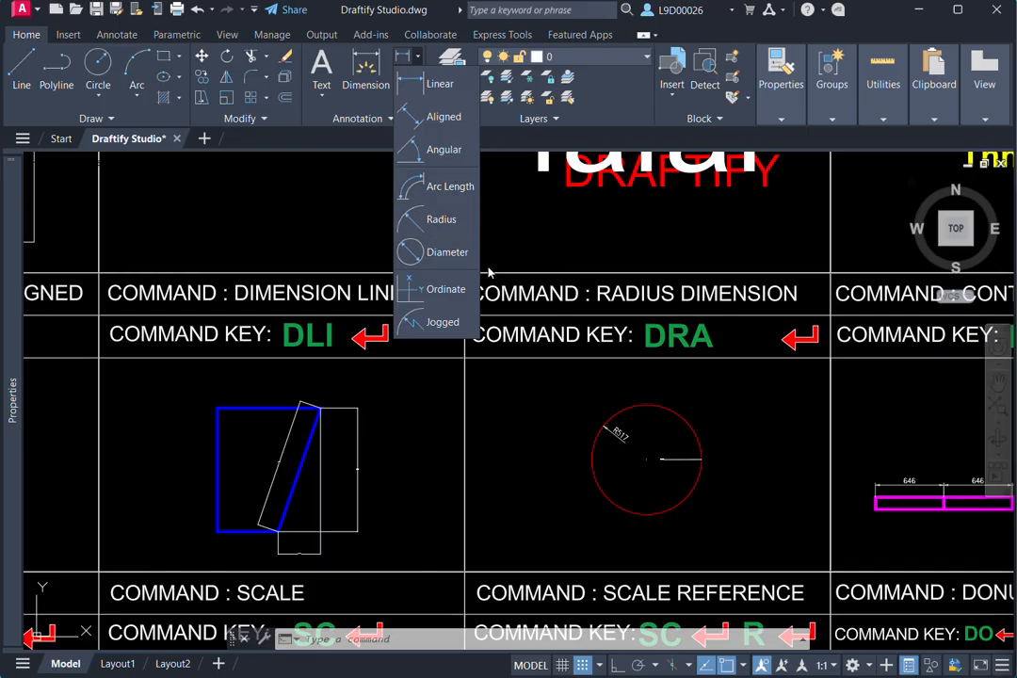
left_click(418, 58)
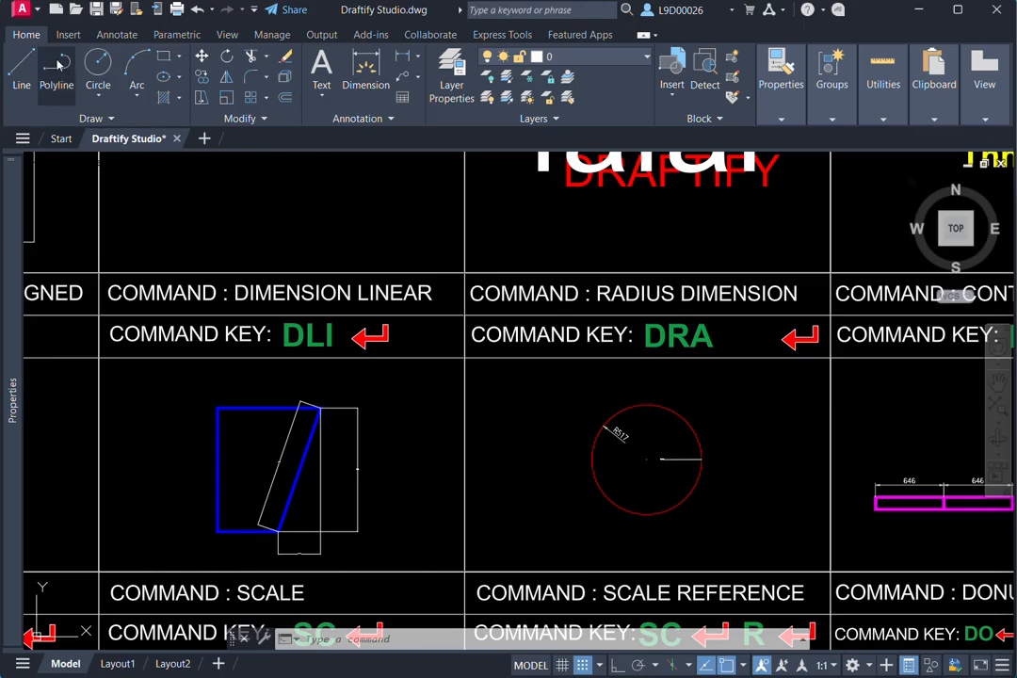
left_click(417, 58)
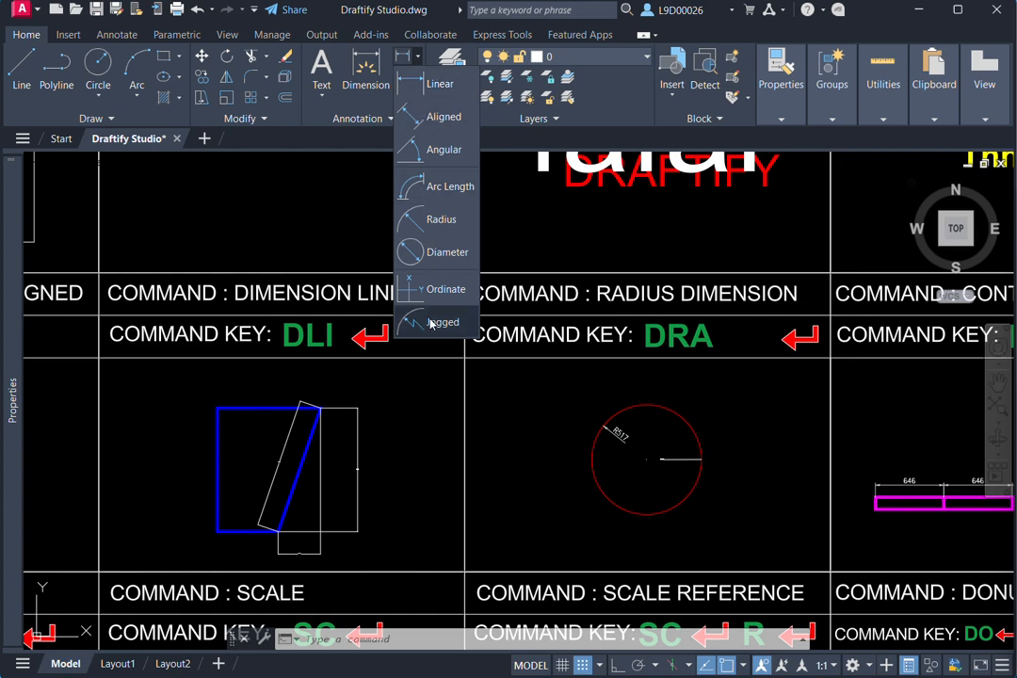
left_click(435, 83)
key("Escape")
key("Escape")
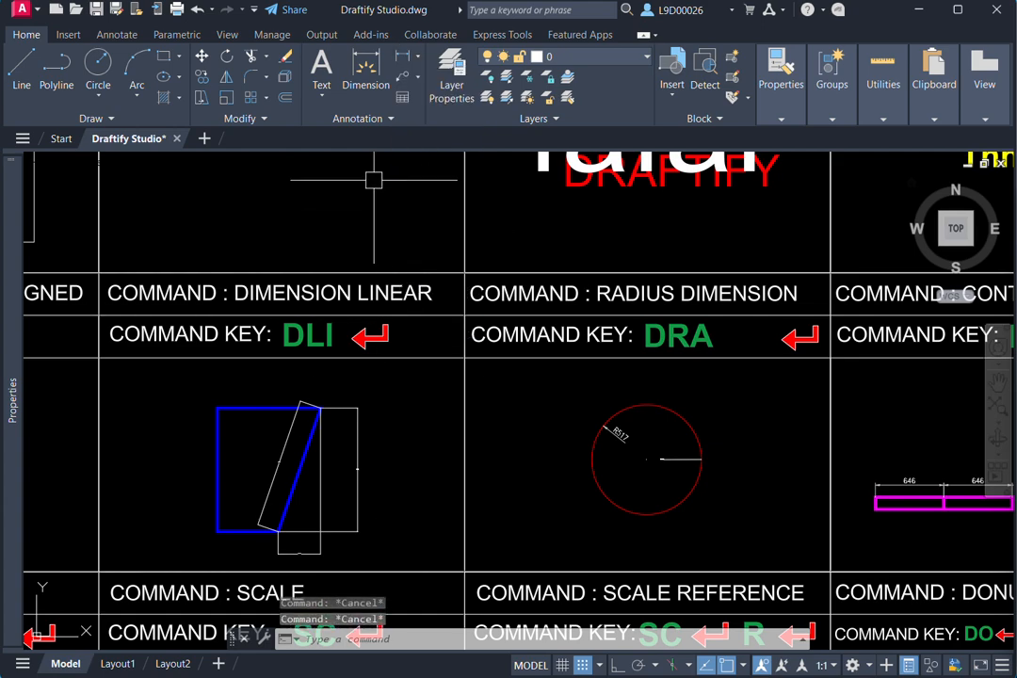
left_click(404, 58)
key("Escape")
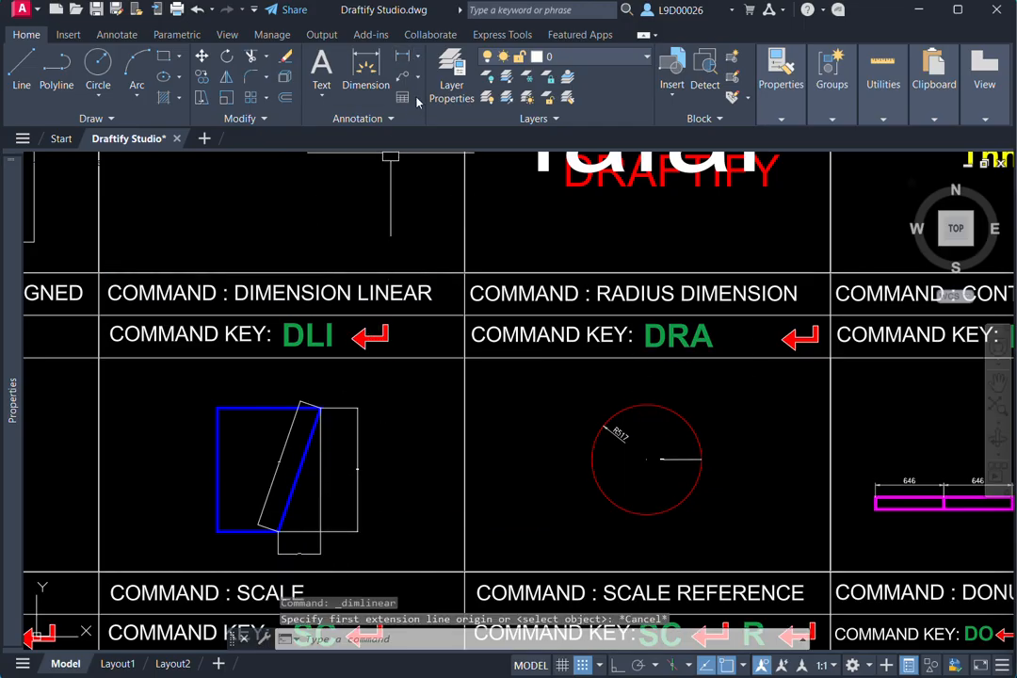
- Add a second vertical linear dimension to the slanted edge in the DIMENSION LINEAR cell, placed outside the existing vertical dimension
left_click(418, 58)
left_click(445, 92)
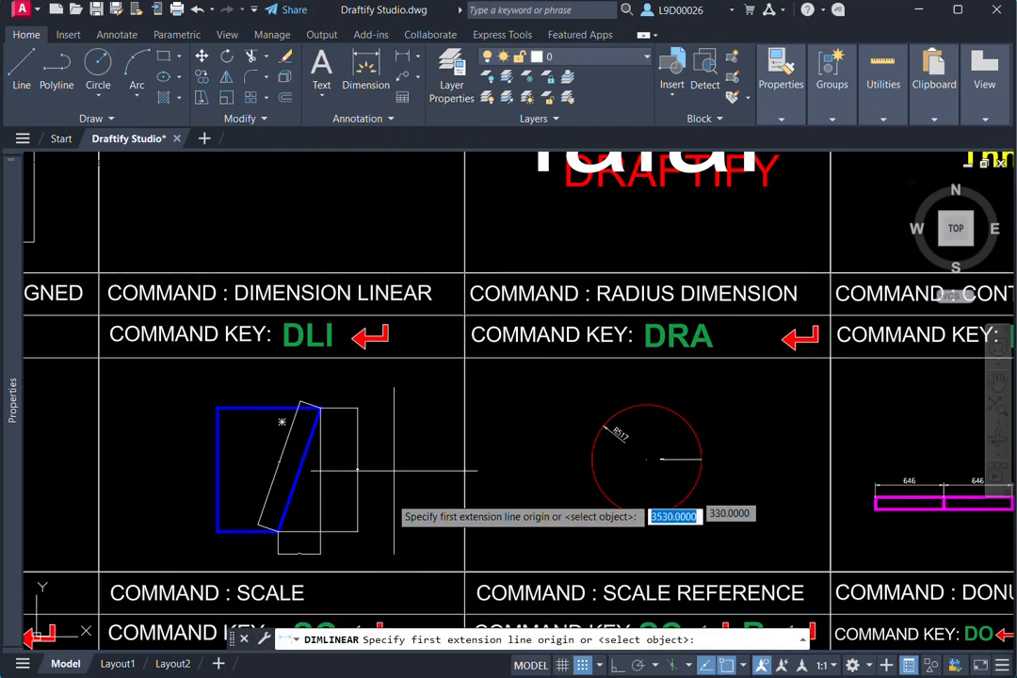
middle_click_drag(329, 495, 405, 317)
left_click(384, 307)
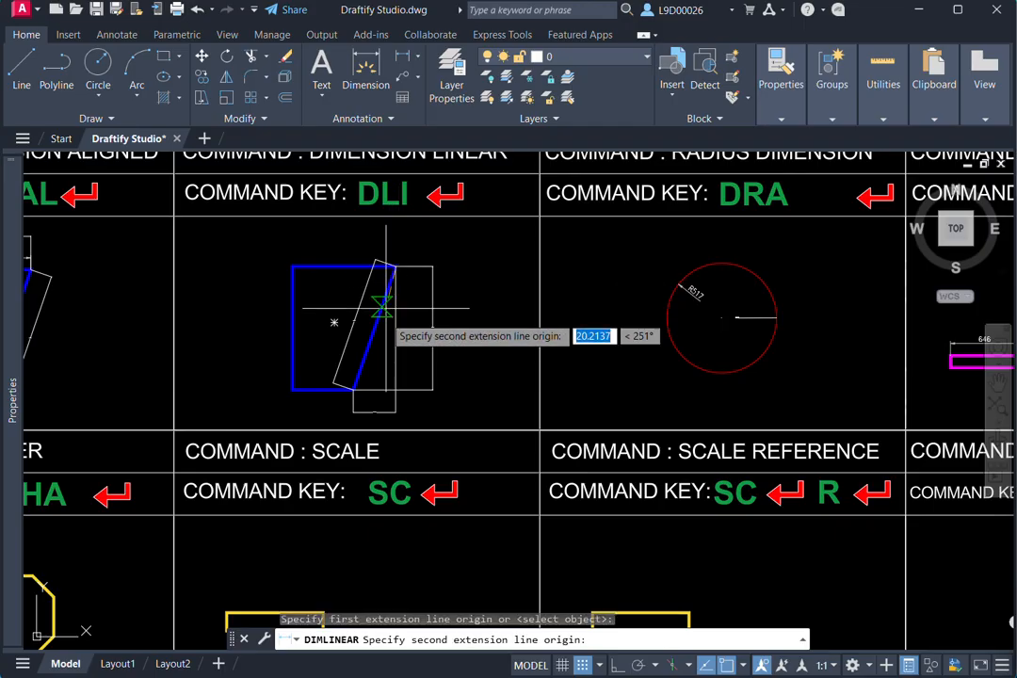
left_click(353, 412)
left_click(451, 321)
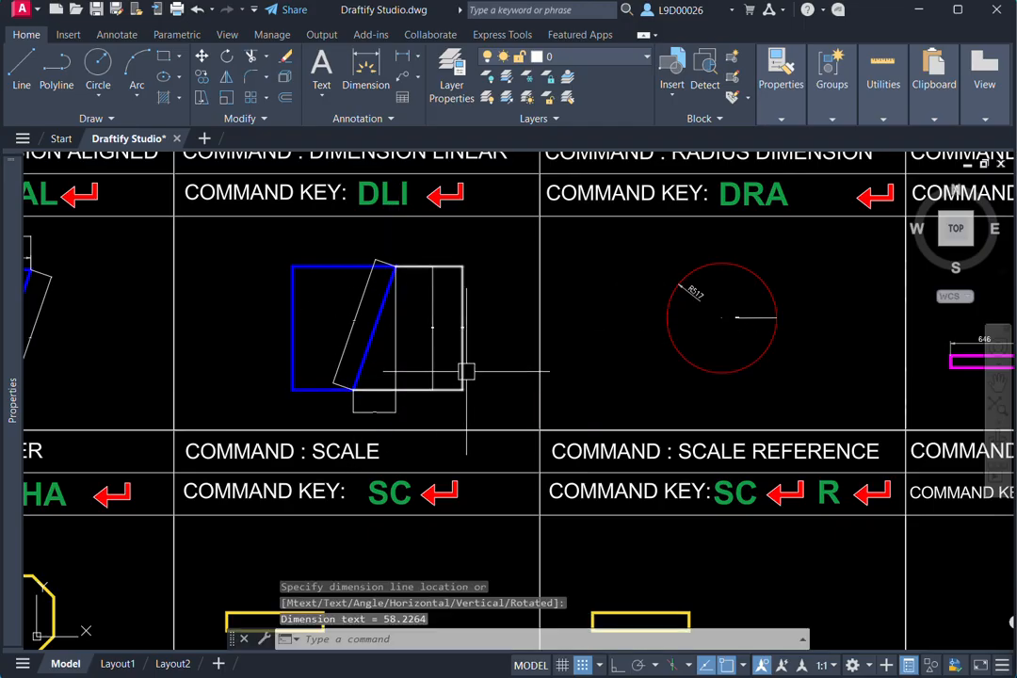
- Add another radius dimension (DRA) to the red circle in the RADIUS DIMENSION cell, placed inside the circle's upper part
scroll(483, 311, "down", 3)
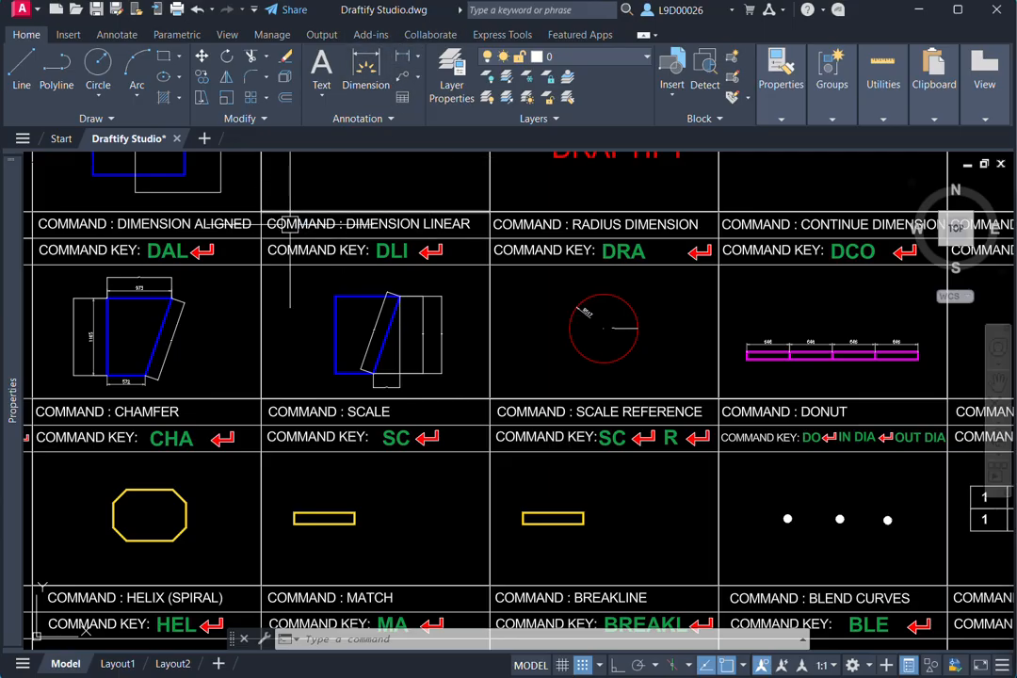
middle_click_drag(445, 337, 521, 358)
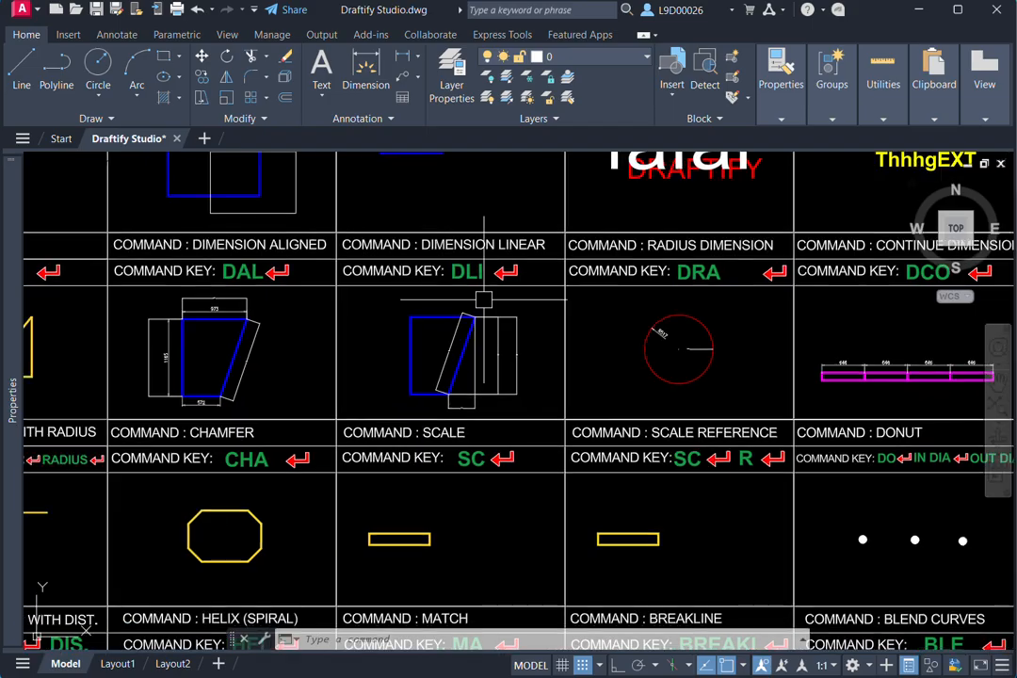
scroll(485, 283, "up", 4)
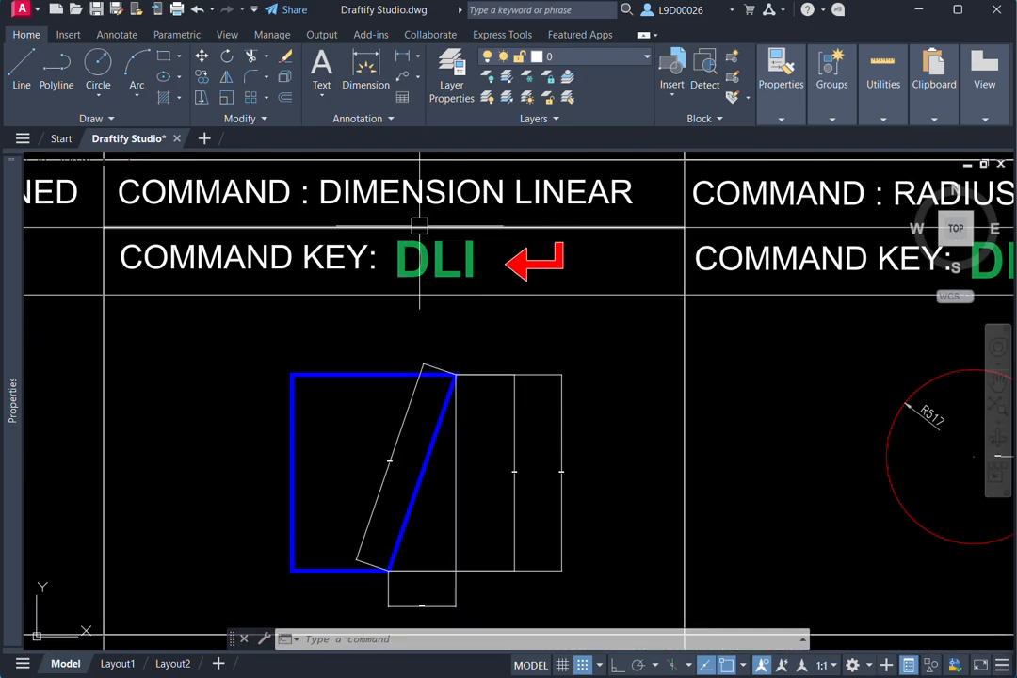
scroll(421, 299, "down", 4)
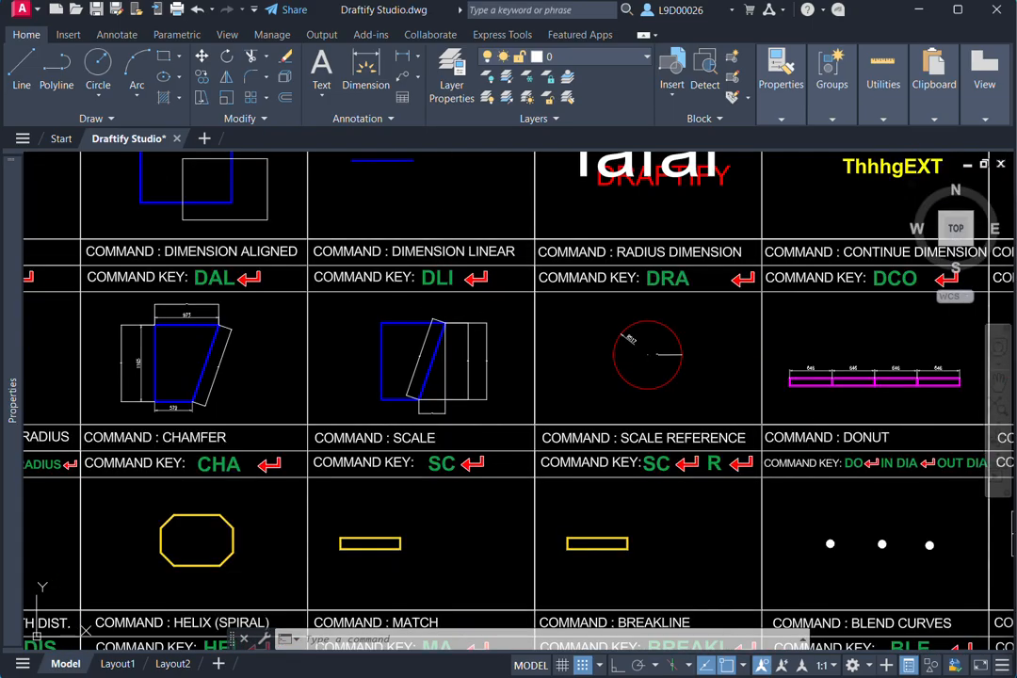
mouse_move(659, 363)
middle_mouse_down()
mouse_move(642, 394)
mouse_move(553, 391)
mouse_move(554, 351)
middle_mouse_up()
scroll(552, 343, "up", 4)
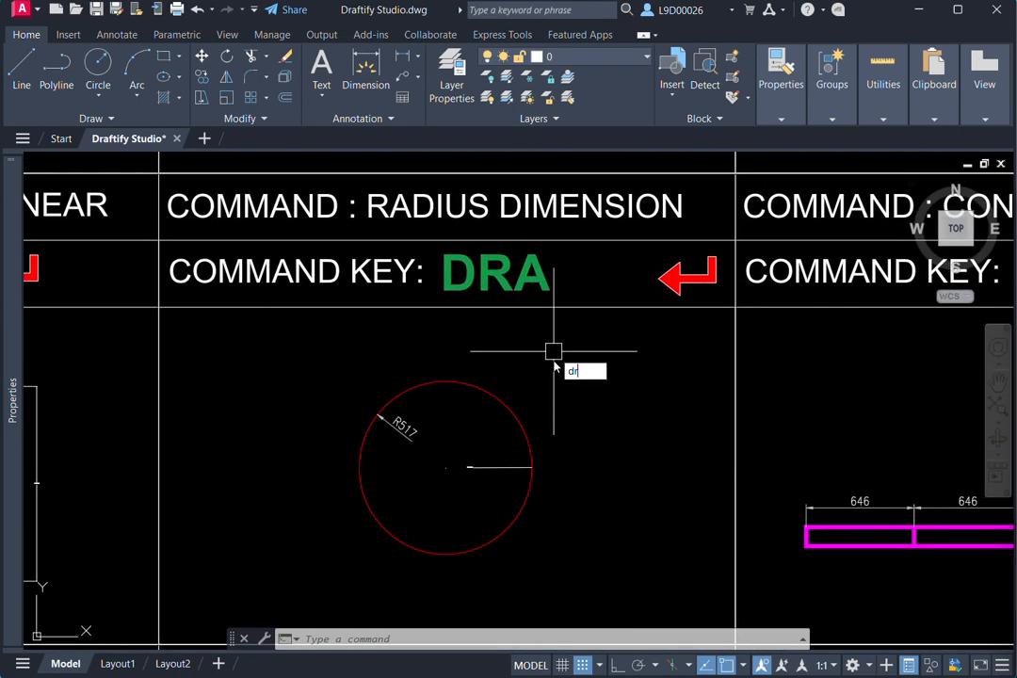
type("a")
key("Return")
left_click(508, 404)
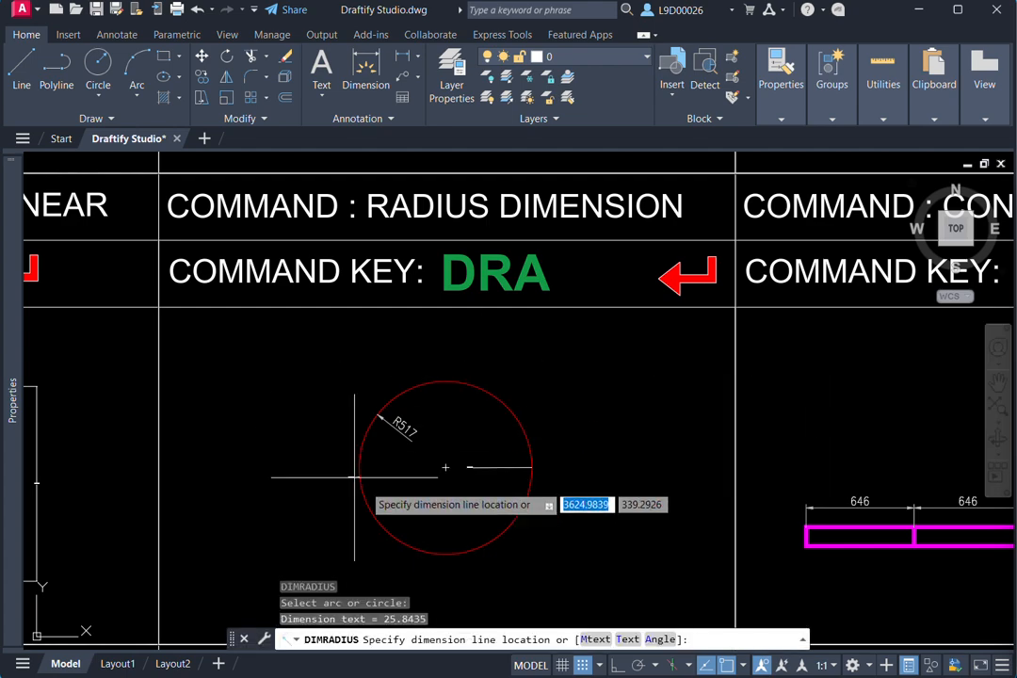
scroll(415, 437, "up", 6)
left_click(549, 390)
scroll(562, 388, "up", 5)
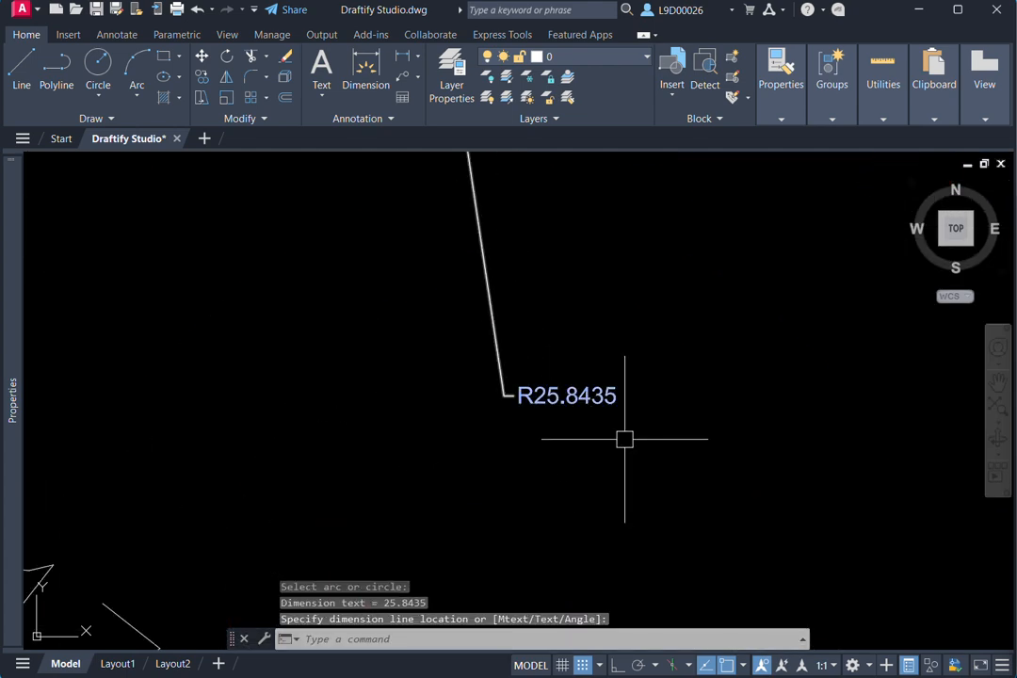
- Erase all four existing 646 dimensions above the magenta bar in the CONTINUE DIMENSION cell
scroll(624, 438, "down", 10)
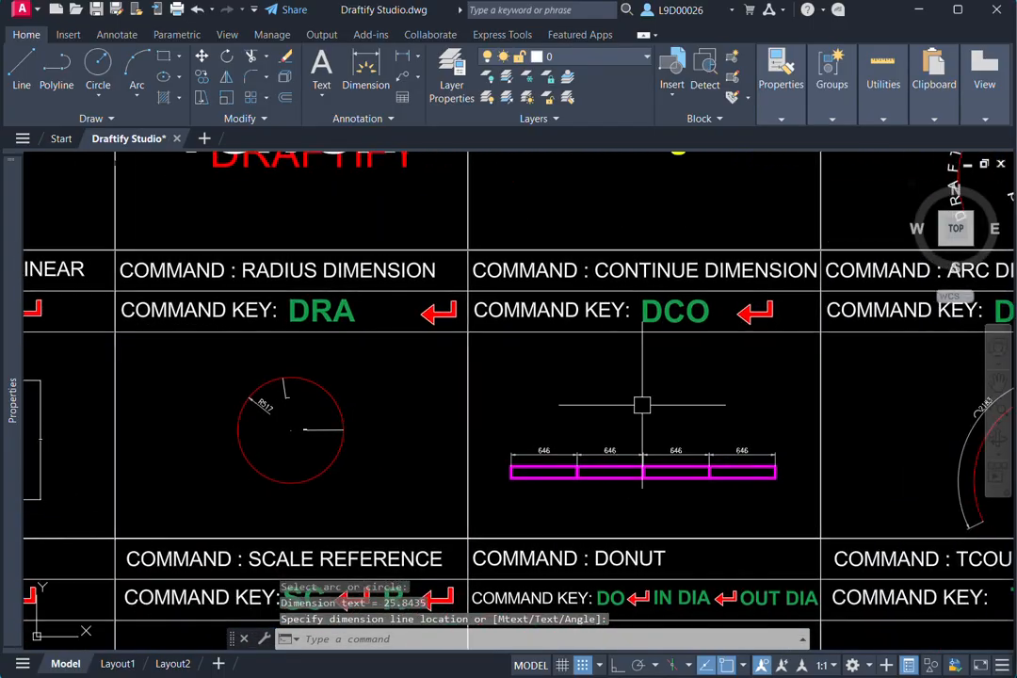
middle_click_drag(705, 391, 703, 362)
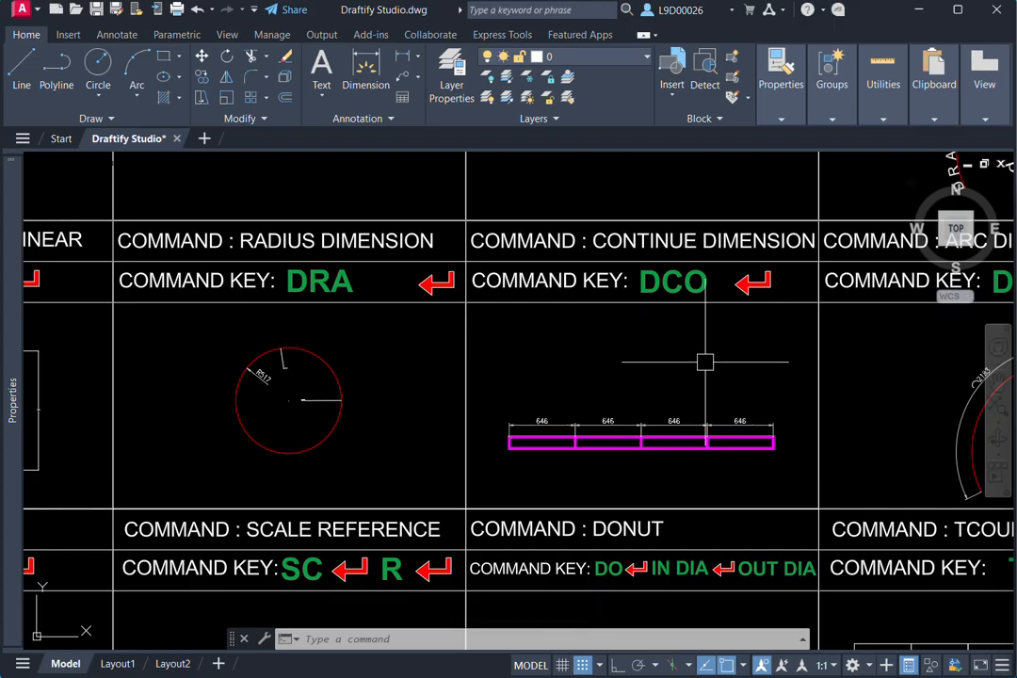
middle_click_drag(705, 362, 752, 379)
scroll(756, 388, "up", 2)
left_click(755, 383)
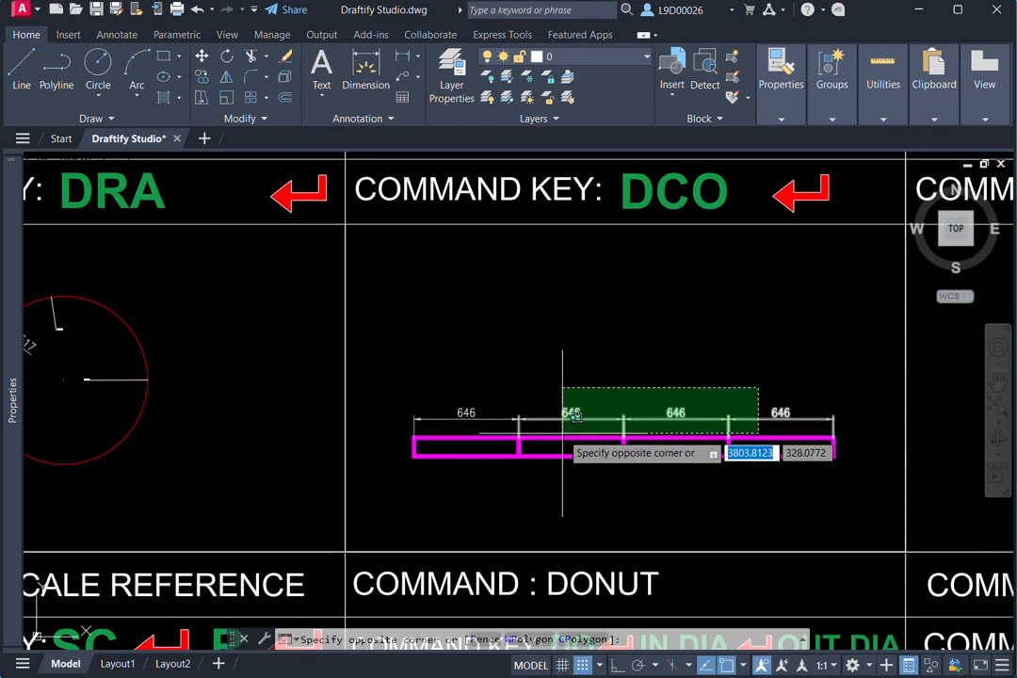
left_click(559, 427)
key("e")
key("Return")
scroll(563, 410, "up", 2)
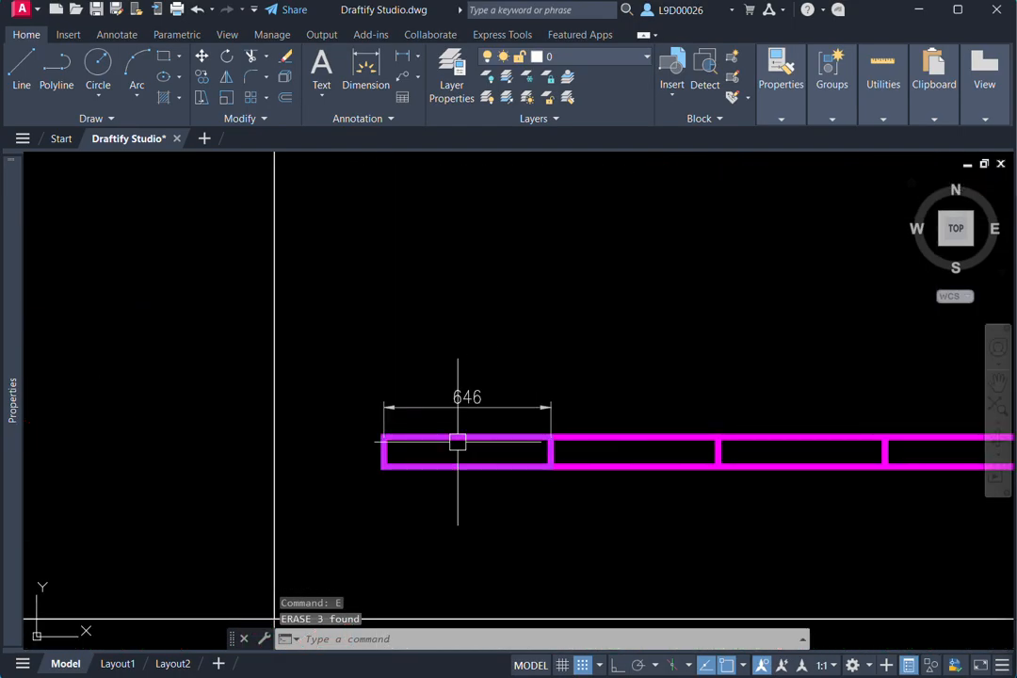
left_click(522, 401)
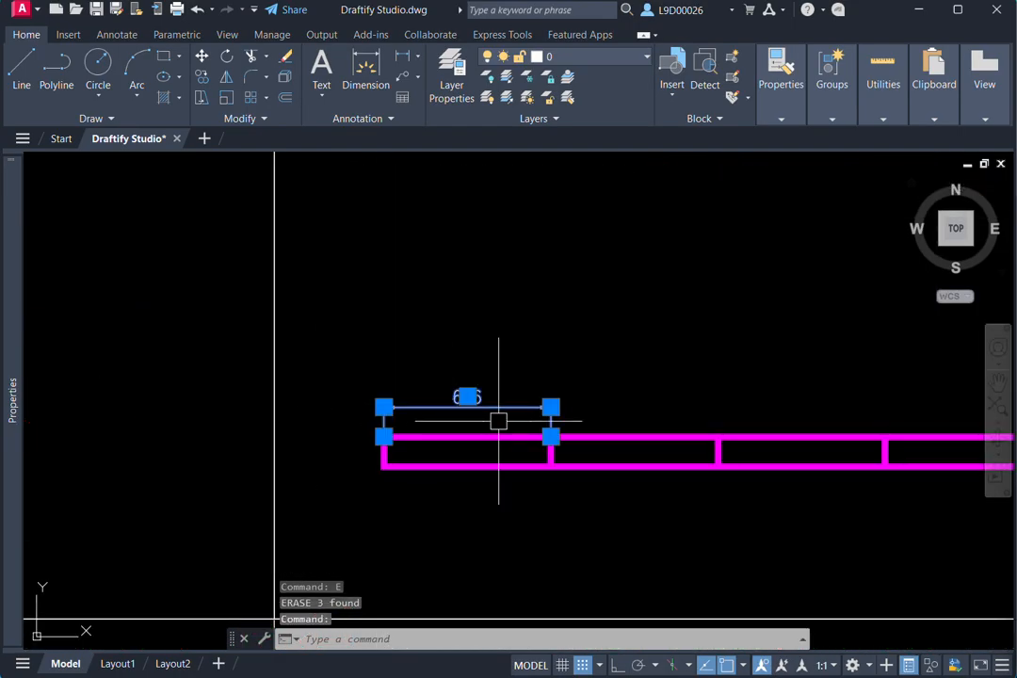
key("e")
key("Return")
- Add an aligned dimension (DAL) across the magenta bar's first segment, from its upper-left corner to the first divider, placed above the bar
middle_click_drag(497, 422, 439, 416)
type("da")
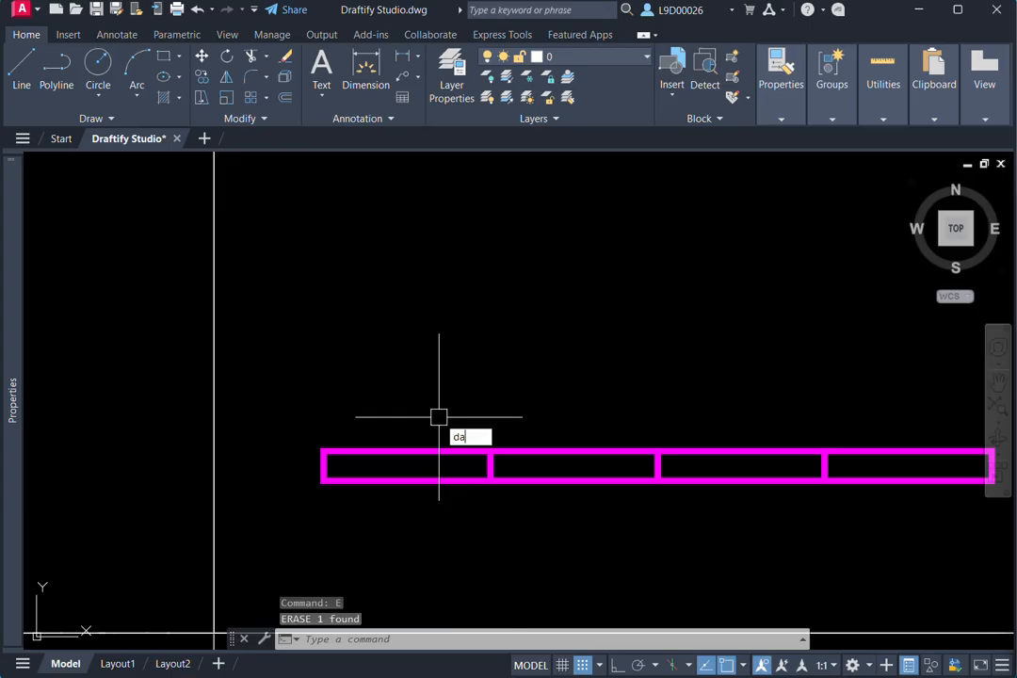
type("l")
key("Return")
left_click(335, 451)
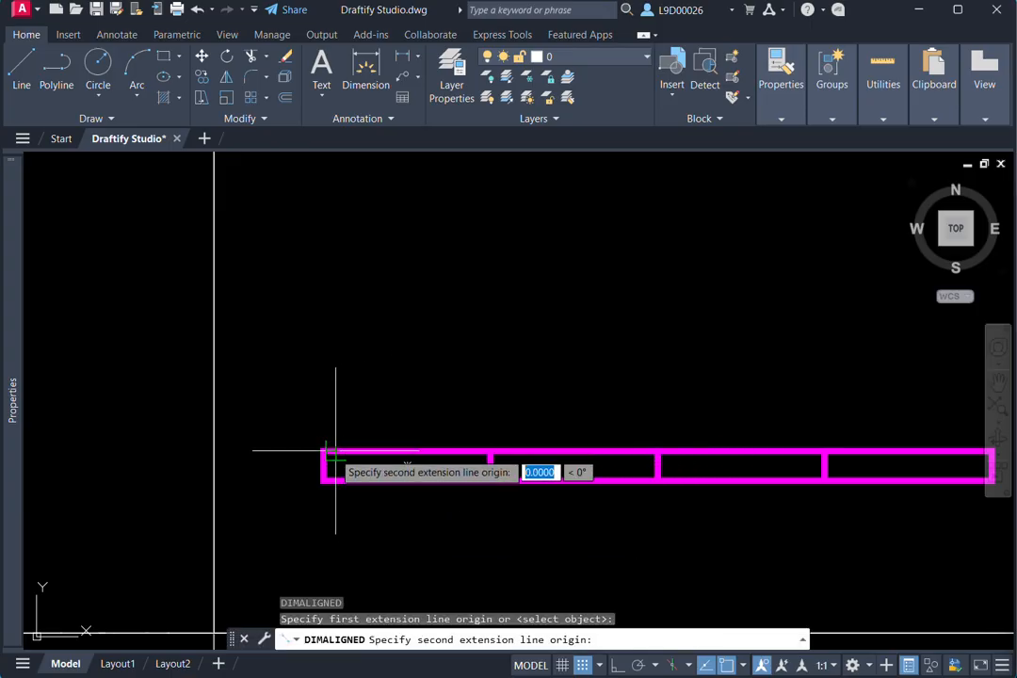
key("Escape")
key("Return")
left_click(324, 451)
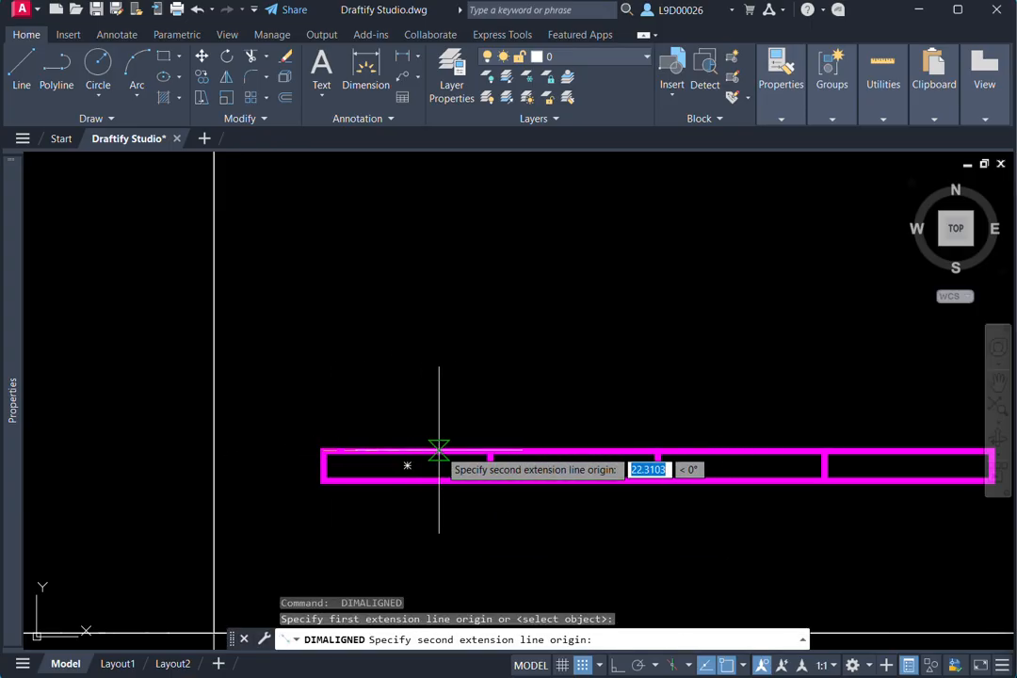
left_click(490, 451)
left_click(470, 398)
- Add a separate aligned dimension (DAL) across the magenta bar's second segment, placed slightly lower than the first segment's dimension
scroll(481, 424, "down", 4)
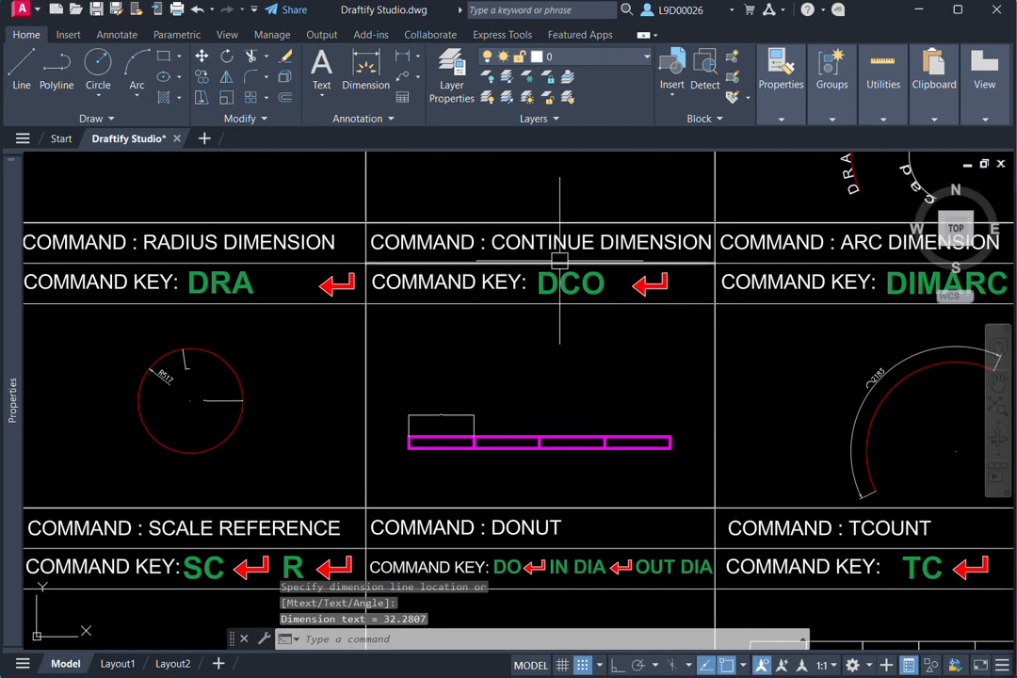
scroll(494, 404, "up", 2)
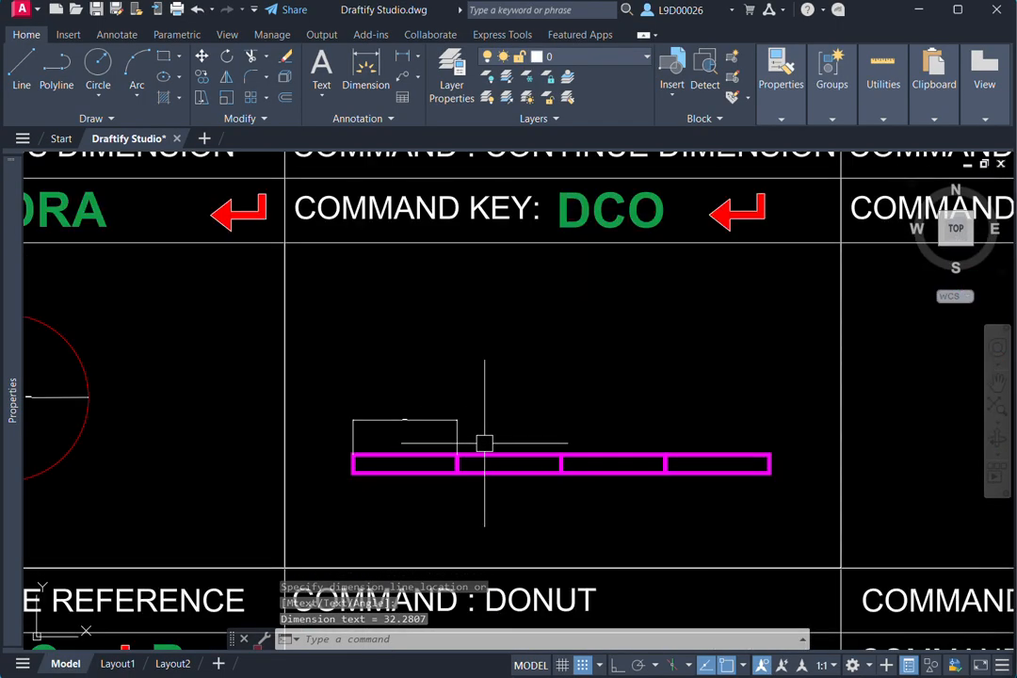
type("dal")
key("Return")
left_click(457, 463)
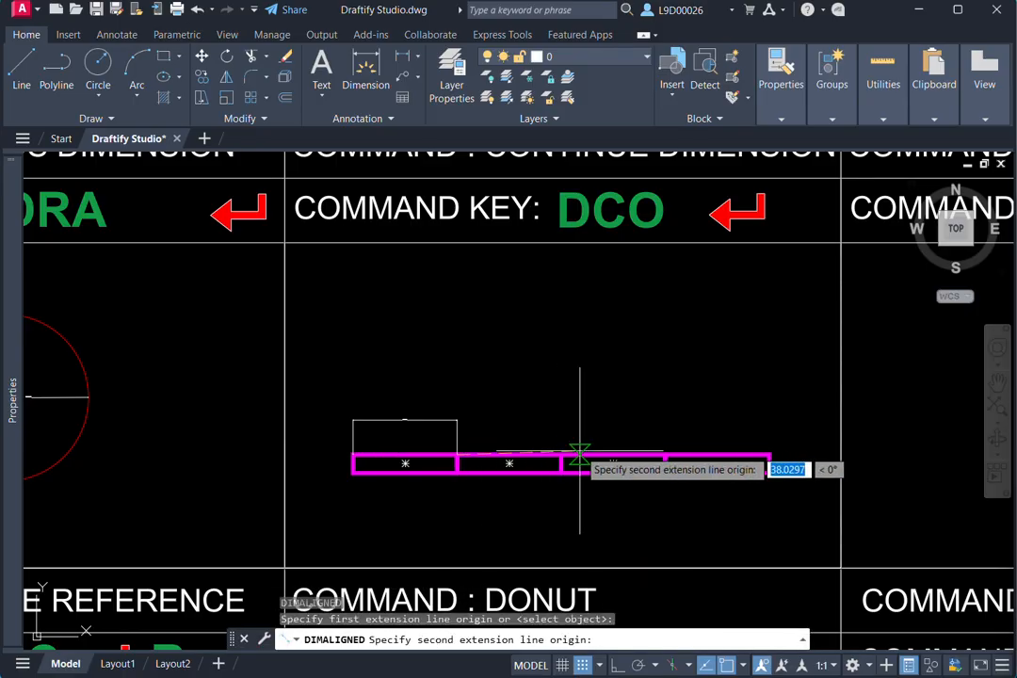
left_click(560, 463)
left_click(484, 430)
- Erase the two aligned dimensions above the magenta bar's first and second segments
middle_click_drag(482, 428, 526, 412)
left_click(528, 416)
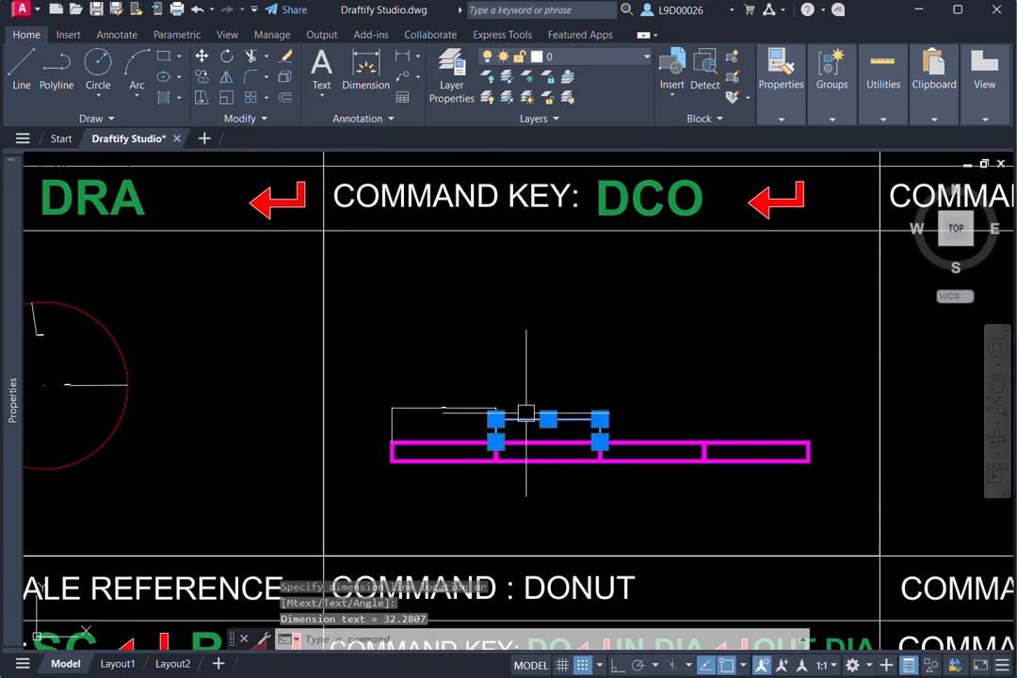
type("e")
key("Return")
key("Escape")
type("e")
key("Return")
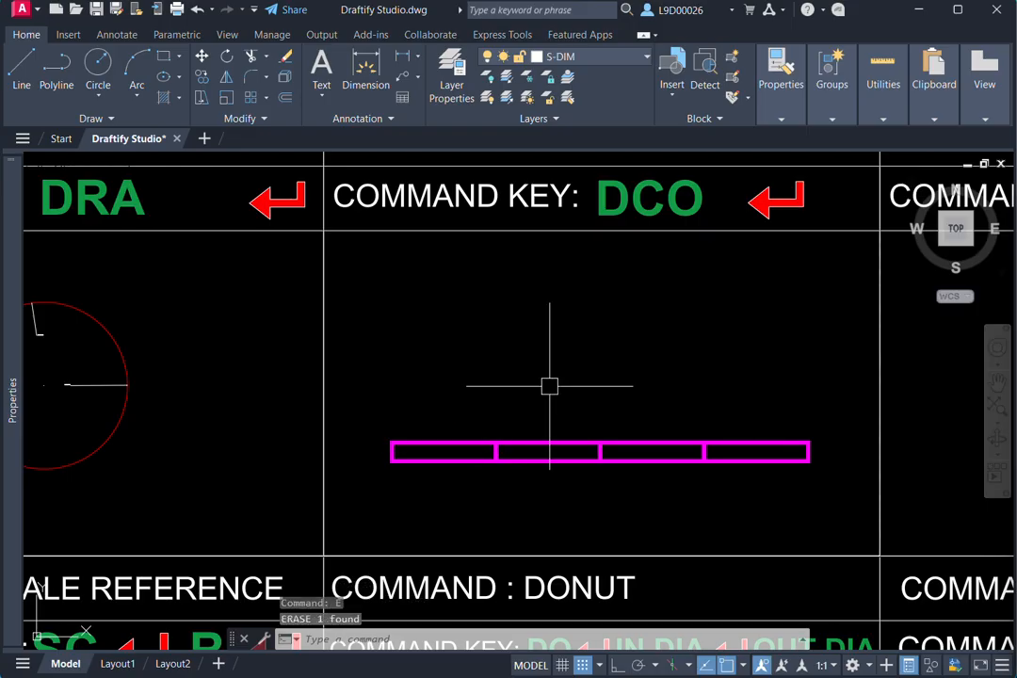
- Dimension only the magenta bar's first segment again with an aligned dimension (DAL) above the bar, as the base for continued dimensions
key("Return")
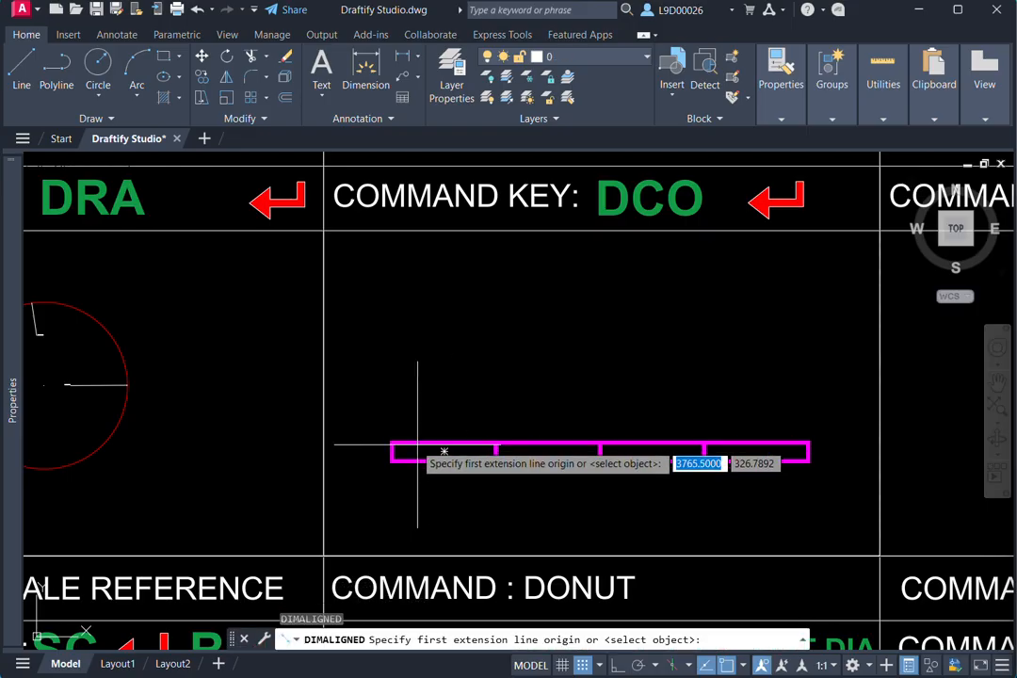
left_click(392, 443)
left_click(496, 442)
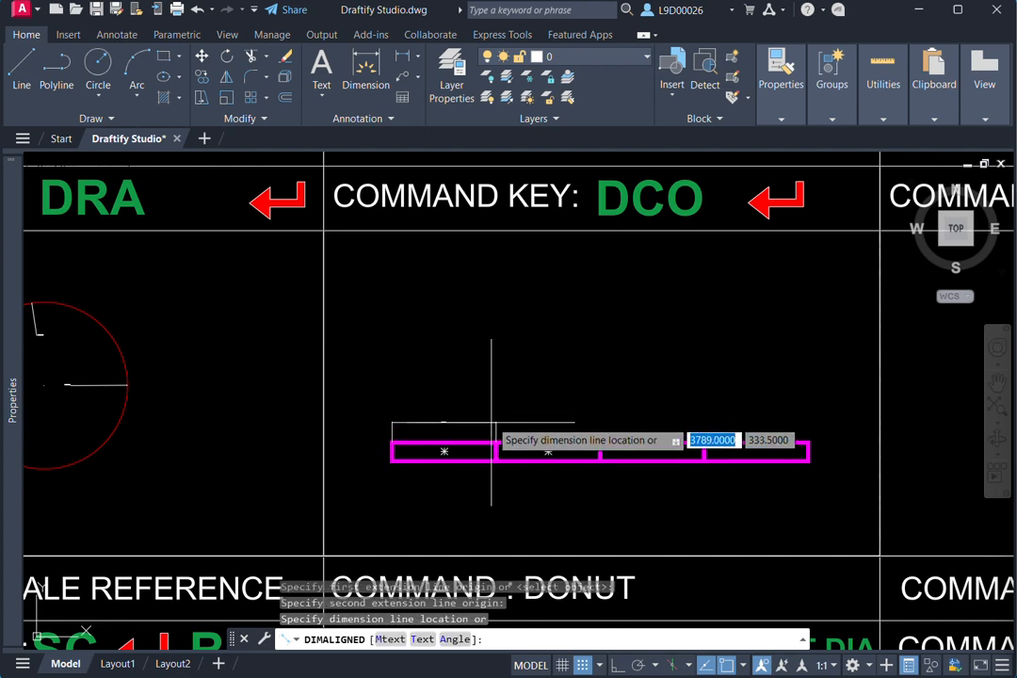
left_click(502, 409)
mouse_move(503, 404)
middle_mouse_down()
mouse_move(597, 366)
mouse_move(588, 434)
middle_mouse_up()
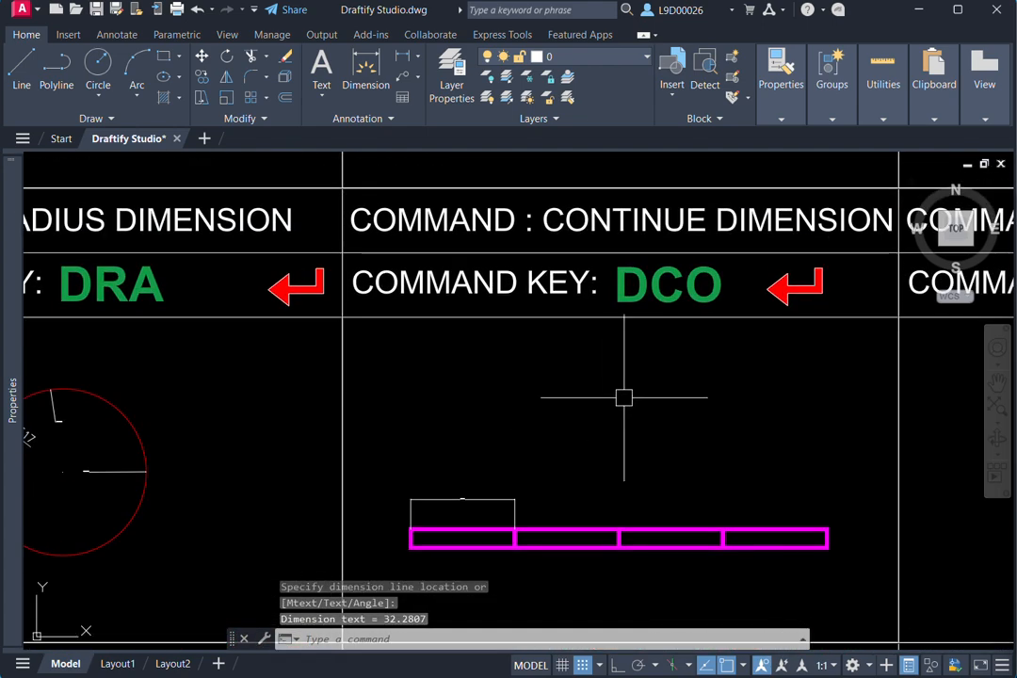
- Continue the first segment's dimension (DCO) across the magenta bar's second, third and fourth segments
type("d")
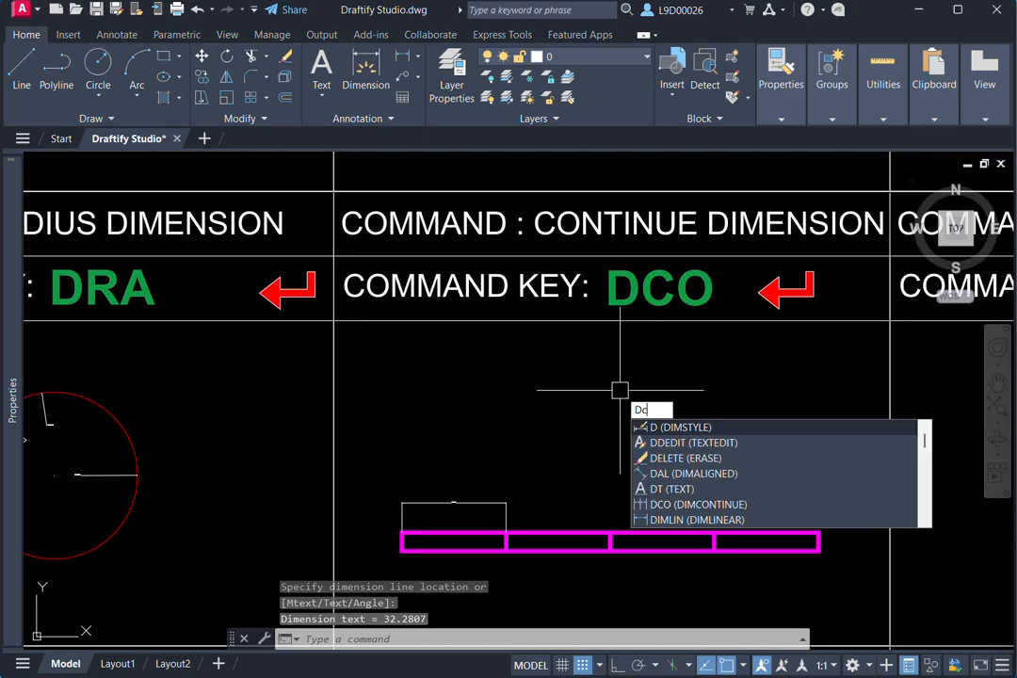
type("co")
key("Return")
mouse_move(609, 530)
middle_mouse_down()
mouse_move(631, 489)
mouse_move(667, 474)
middle_mouse_up()
scroll(673, 473, "up", 4)
scroll(631, 479, "down", 2)
middle_click_drag(578, 467, 490, 448)
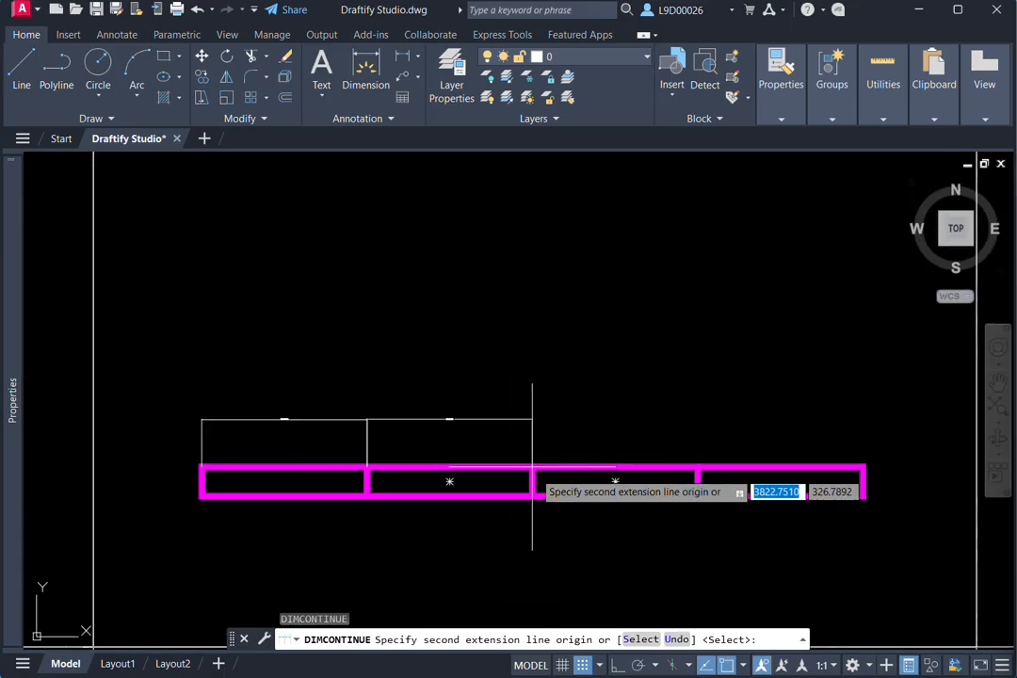
left_click(532, 466)
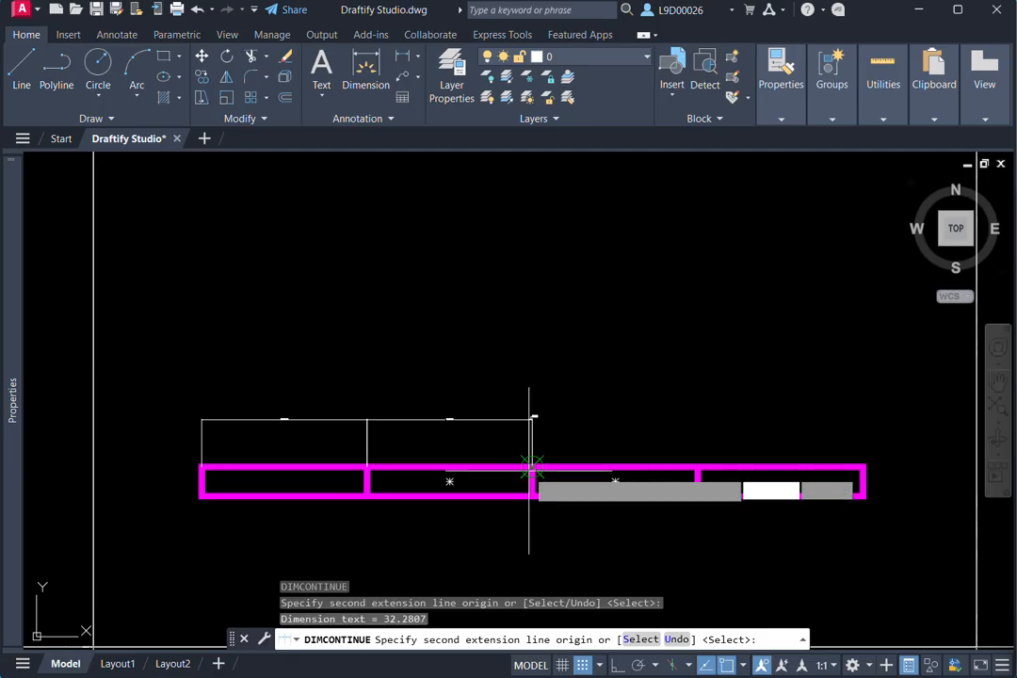
middle_click_drag(564, 419, 497, 410)
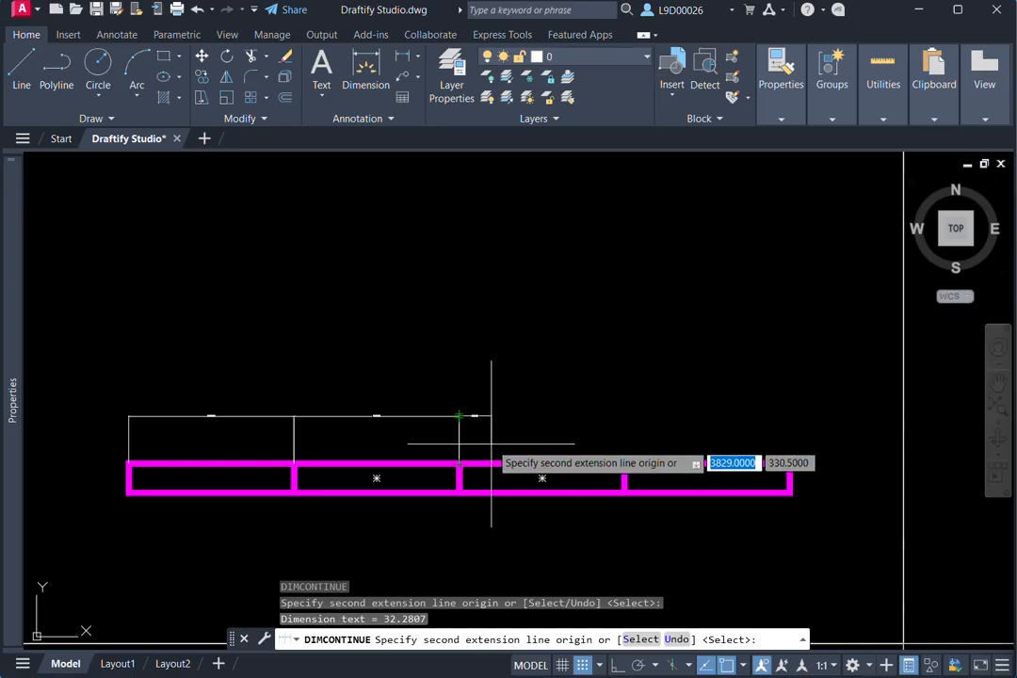
left_click(624, 464)
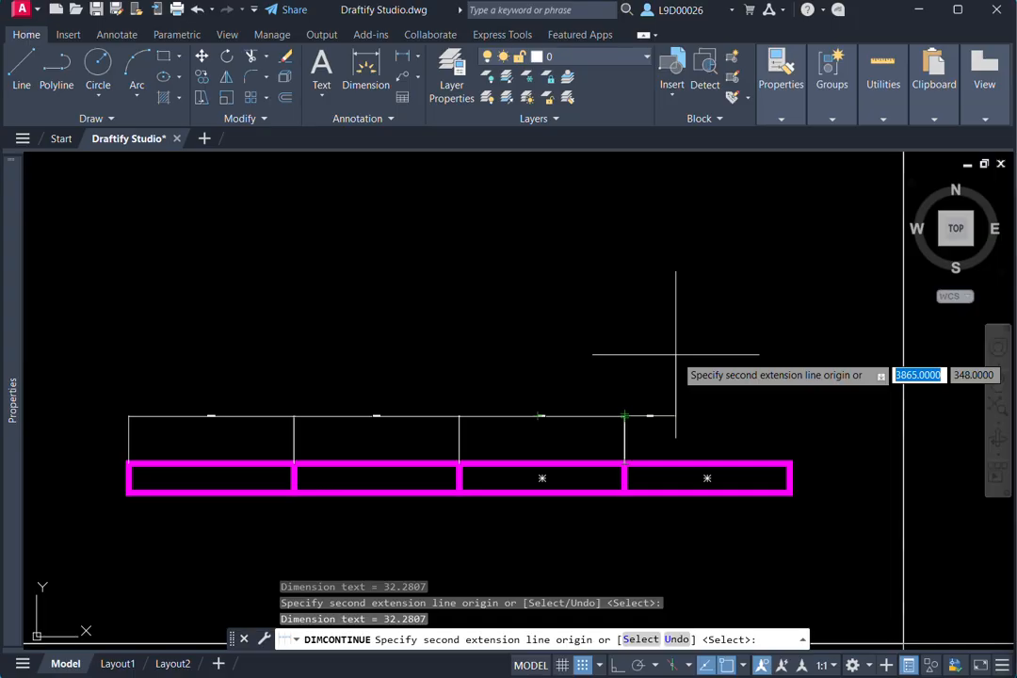
scroll(706, 349, "up", 2)
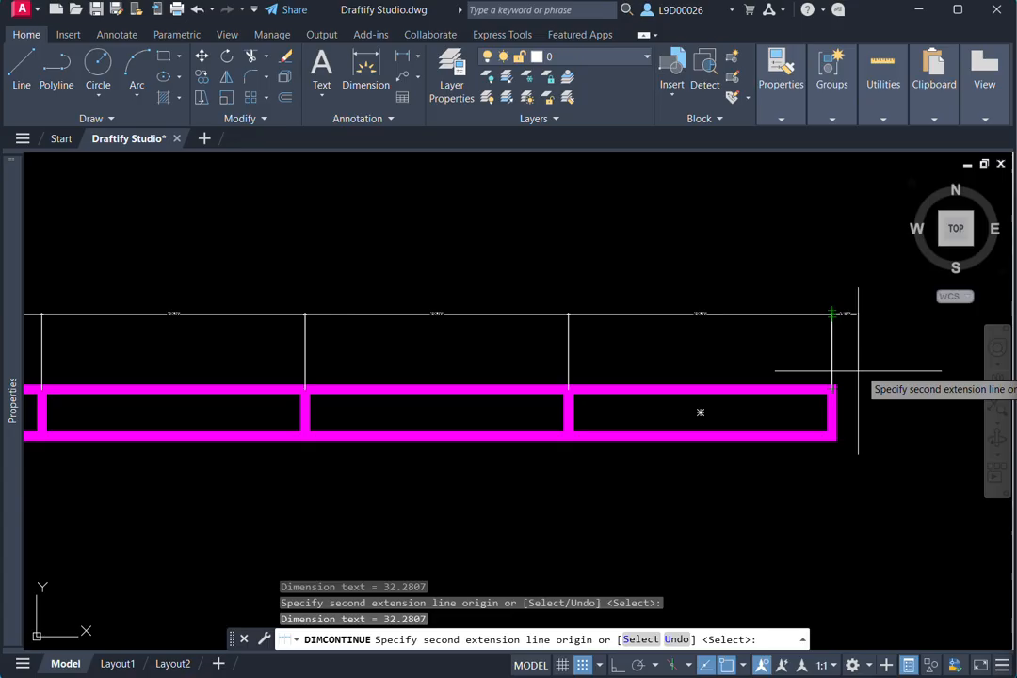
key("Escape")
scroll(594, 212, "up", 5)
scroll(612, 282, "down", 5)
scroll(472, 354, "up", 2)
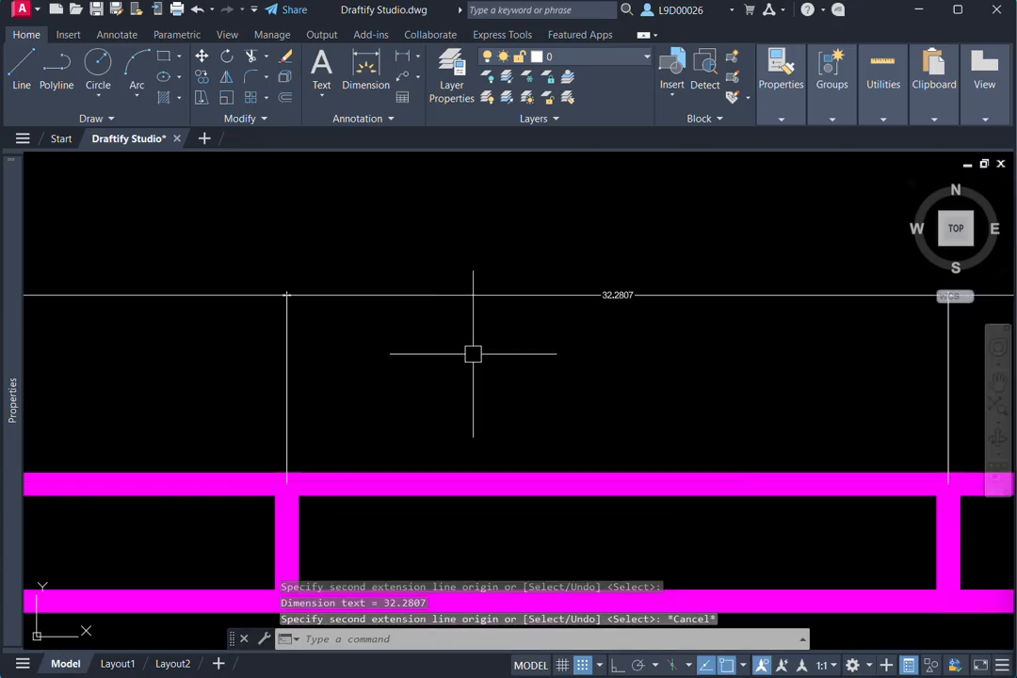
- Erase all the dimensions above the magenta bar, including the first segment's base dimension
scroll(599, 377, "down", 2)
scroll(599, 377, "down", 4)
left_click(710, 324)
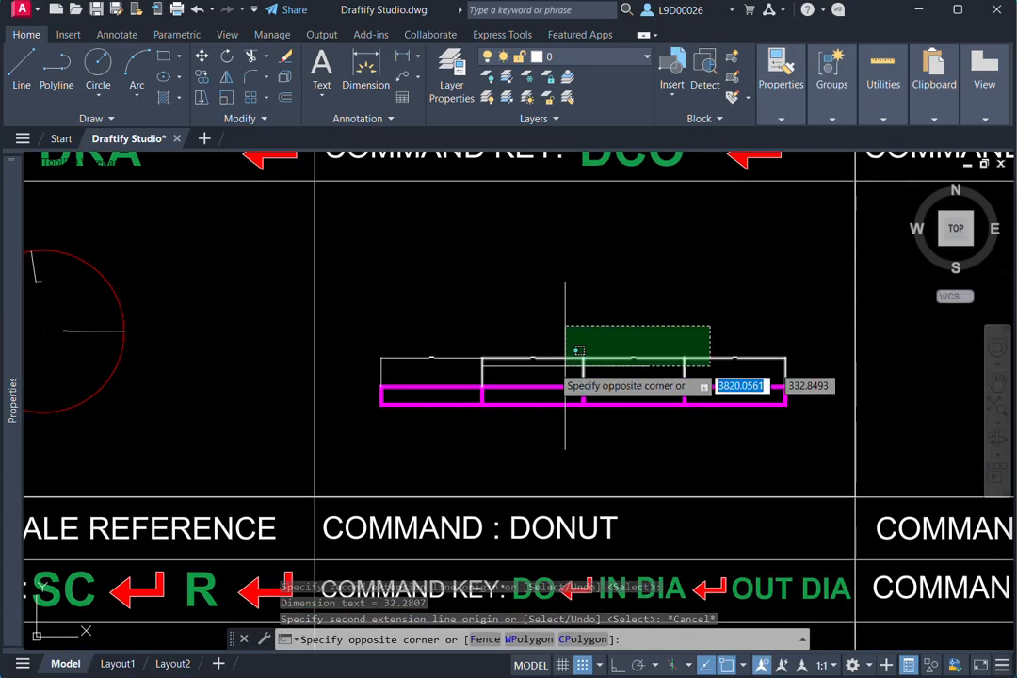
left_click(565, 379)
type("e")
key("Return")
middle_click_drag(551, 331, 493, 438)
left_click(449, 384)
type("e")
key("Return")
- Add an aligned dimension (DAL) across the magenta bar's first segment, placed above the bar
type("da")
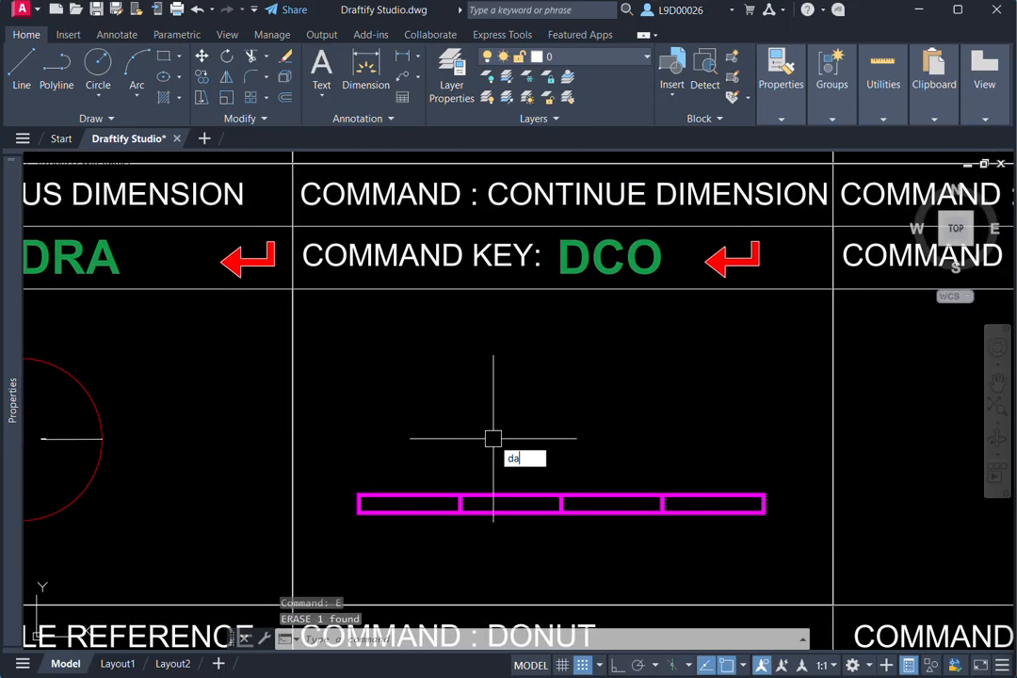
type("l")
key("Return")
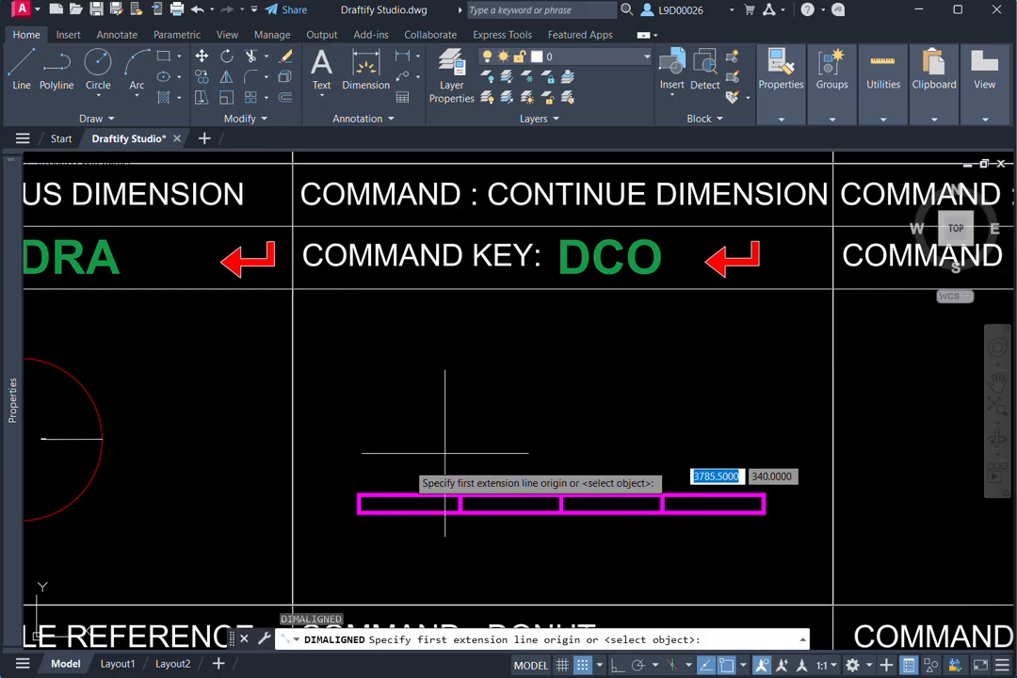
left_click(359, 504)
left_click(460, 504)
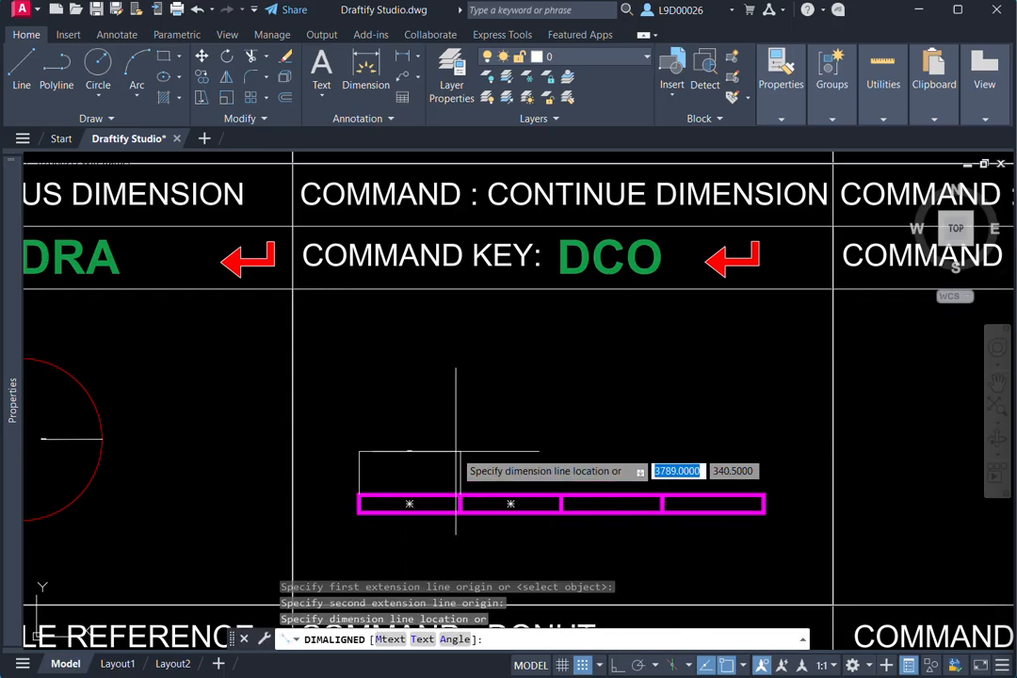
left_click(456, 450)
middle_click_drag(503, 446, 532, 444)
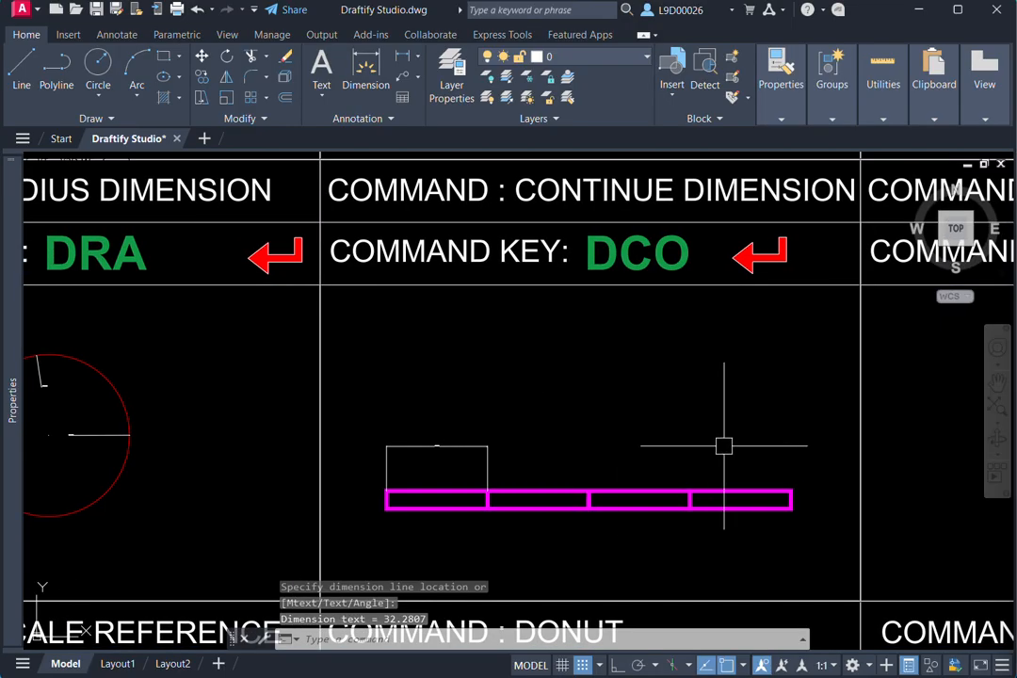
- Continue the first segment's dimension (DCO) across the magenta bar's second and third segments, leaving out the fourth
type("dco")
key("Return")
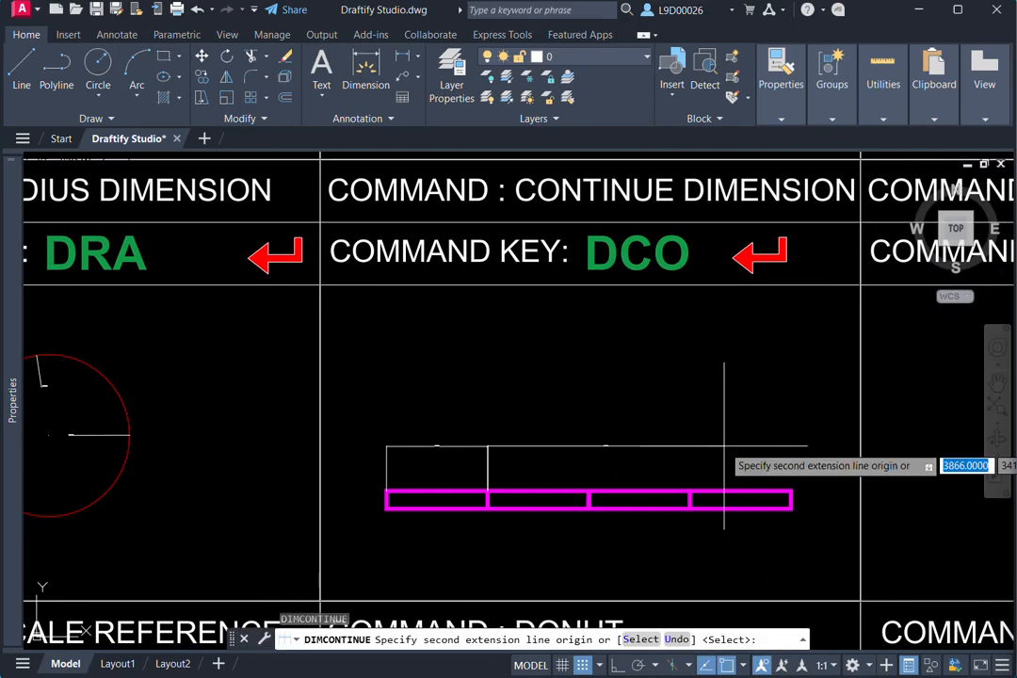
left_click(589, 499)
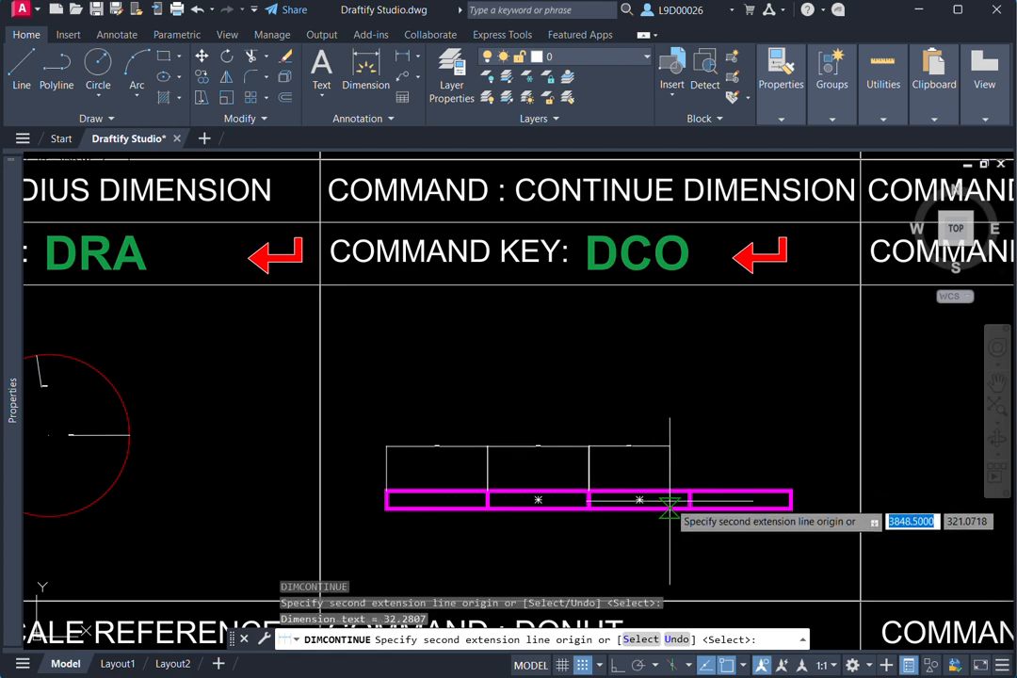
left_click(689, 497)
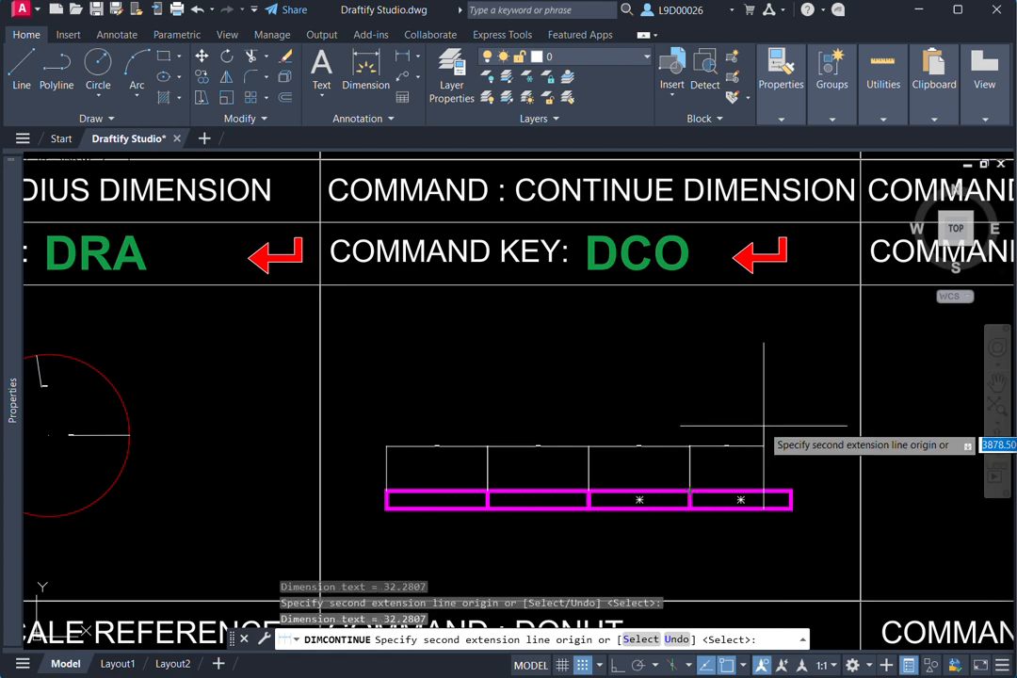
key("Escape")
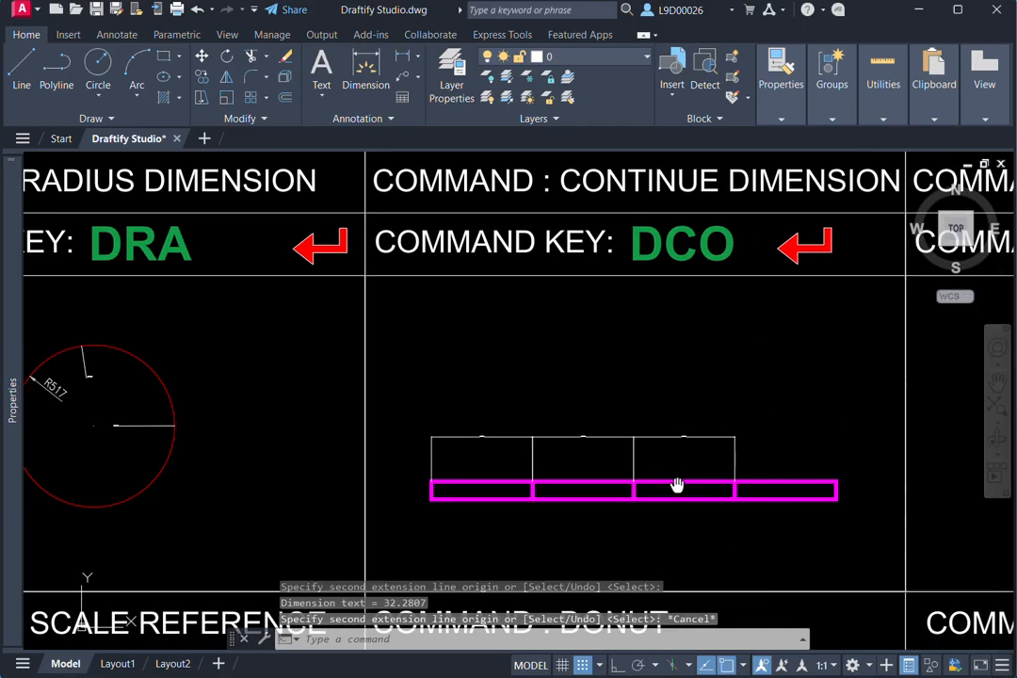
scroll(660, 442, "up", 6)
scroll(695, 429, "down", 5)
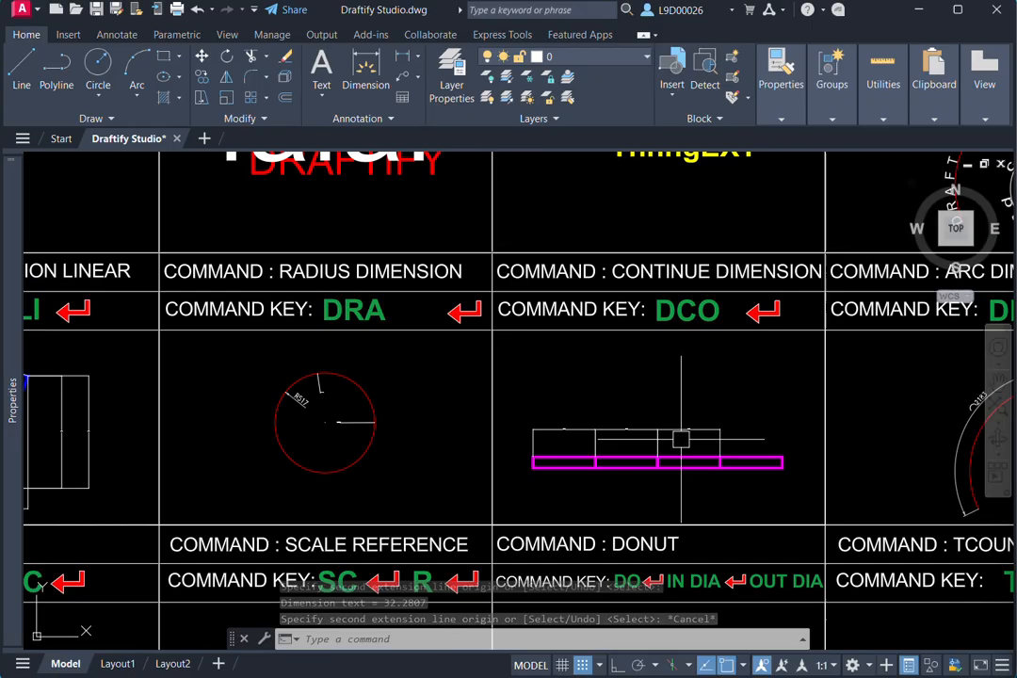
- Add an arc length dimension (DIMARC) to the red arc in the Arc Dimension cell, placed outside its existing dimension
middle_click_drag(592, 442, 426, 452)
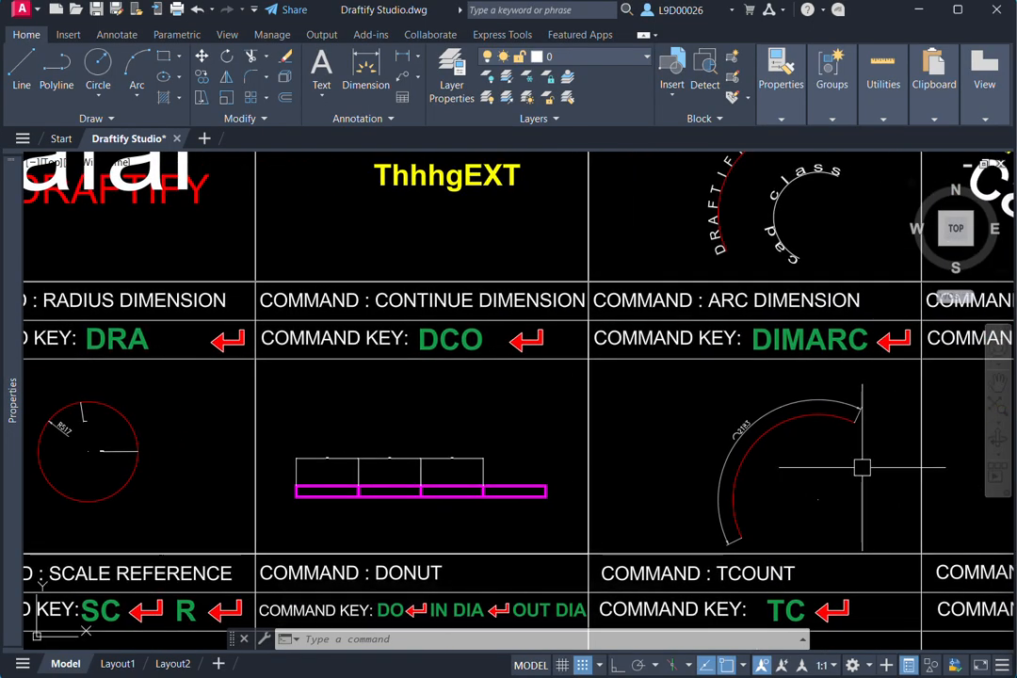
middle_click_drag(862, 468, 792, 432)
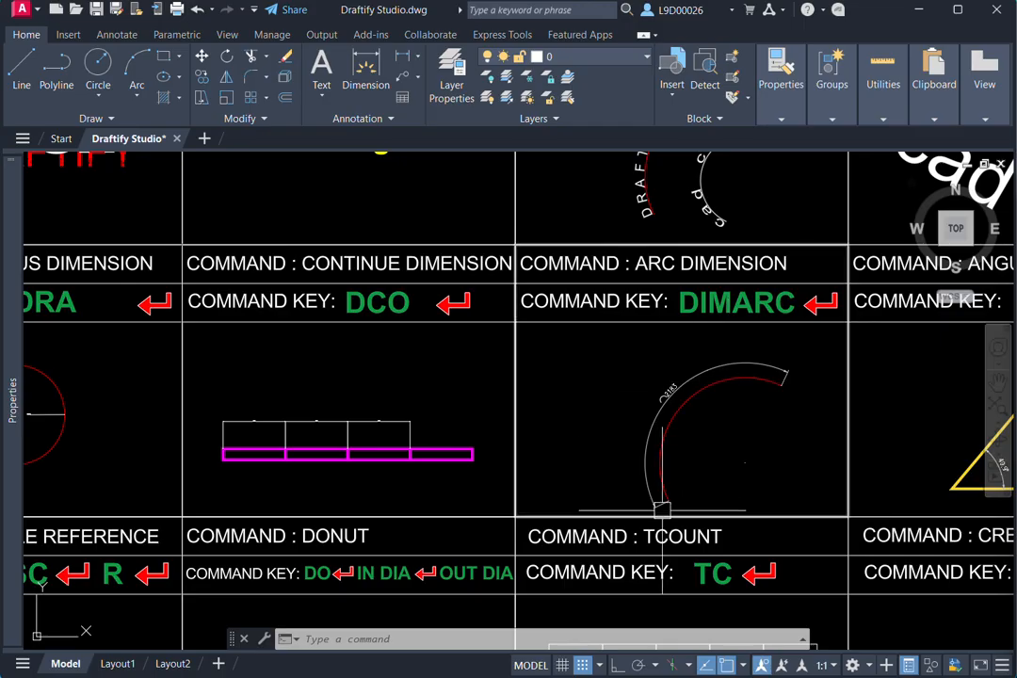
middle_click_drag(742, 427, 740, 439)
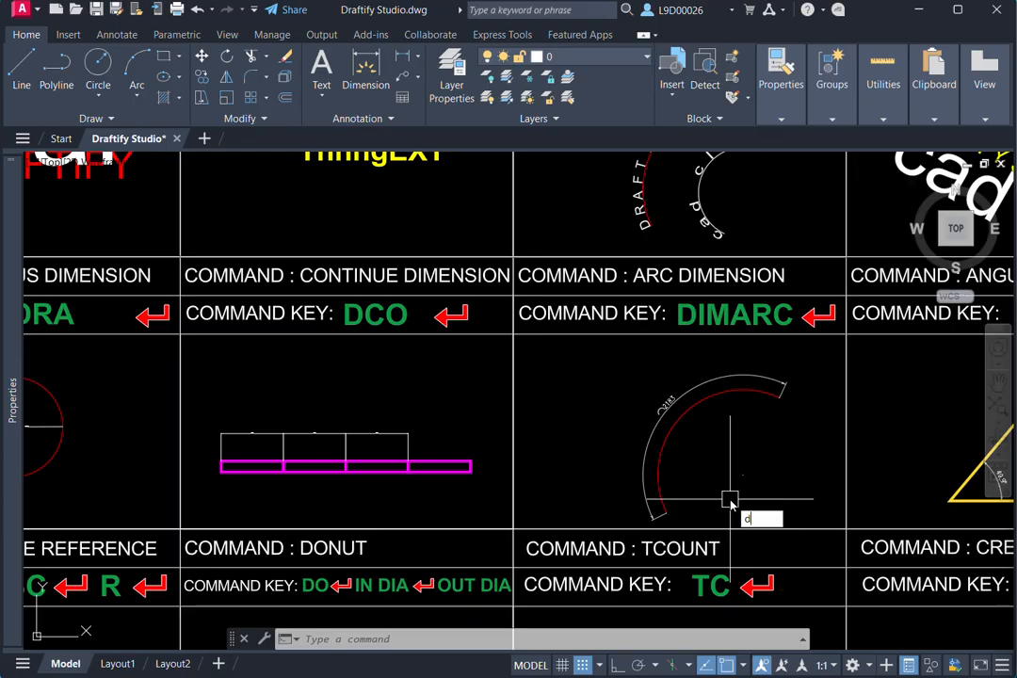
type("ima")
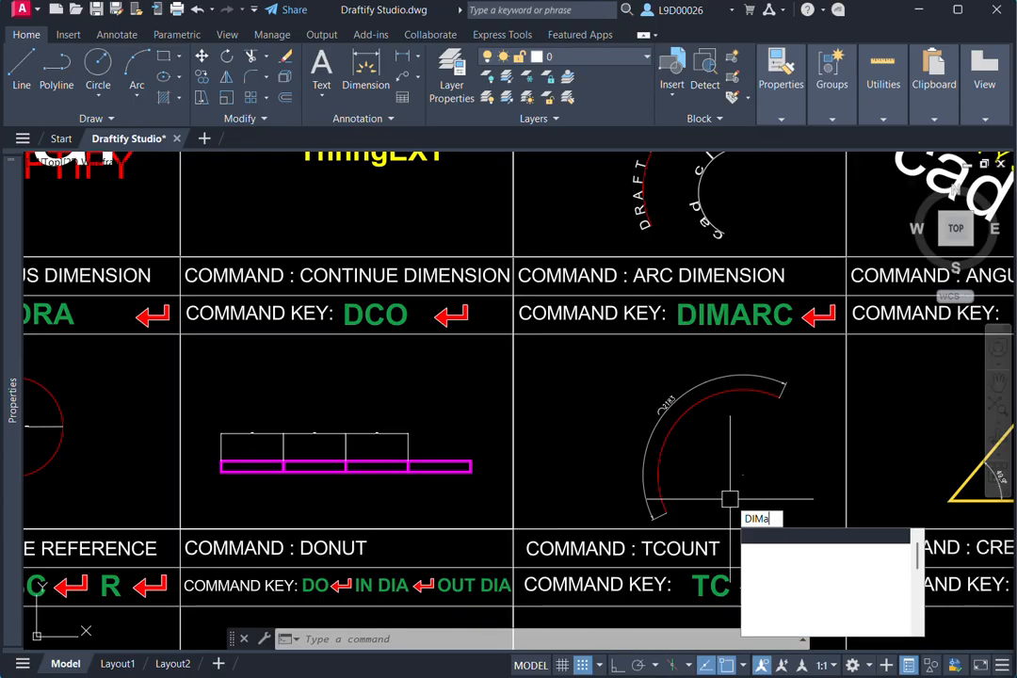
type("r")
key("Return")
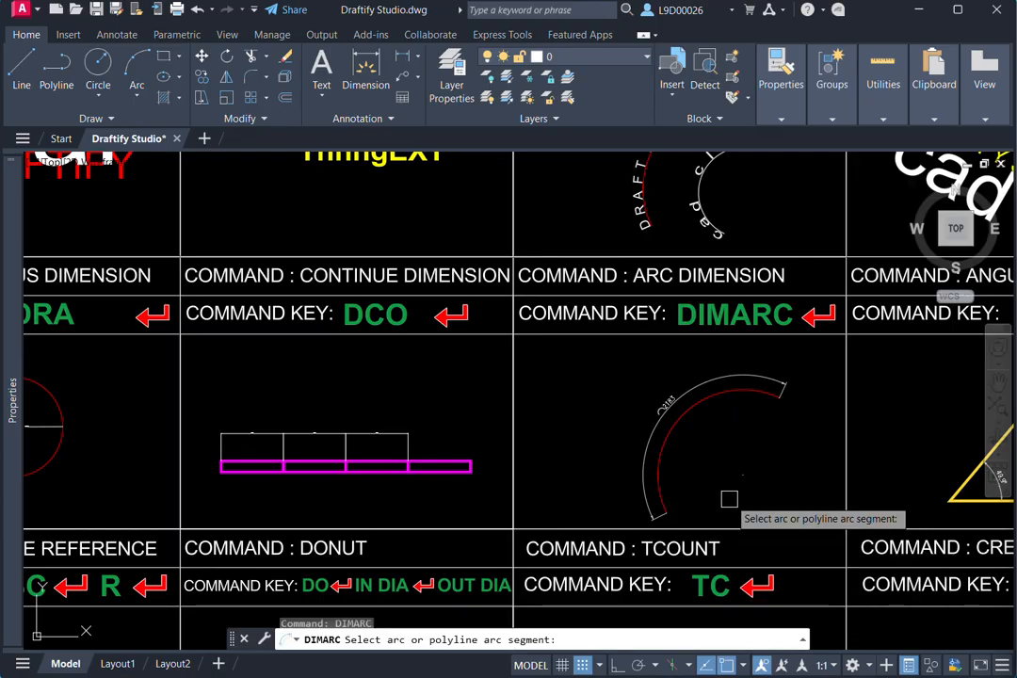
left_click(676, 413)
left_click(629, 462)
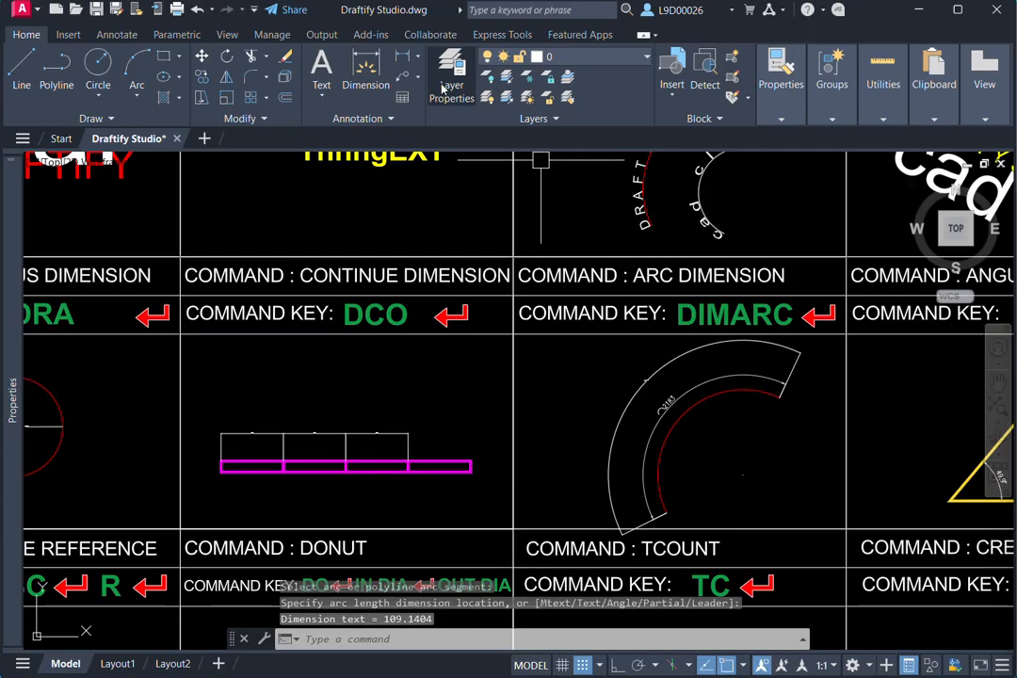
- Add another arc length dimension to the red arc, placed outside both existing arc dimensions
left_click(415, 57)
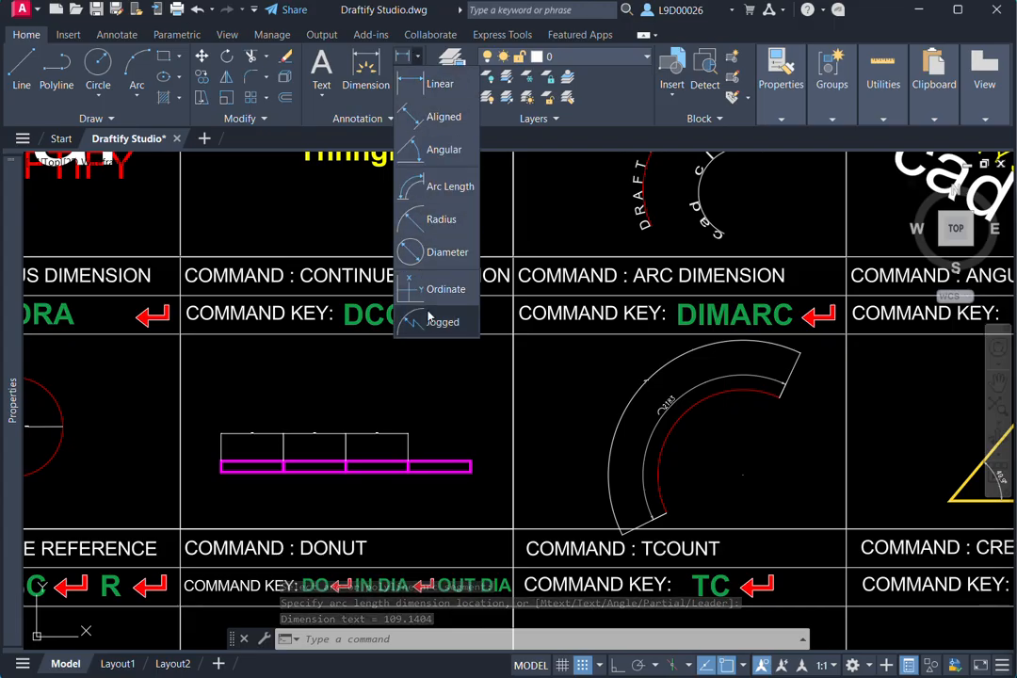
left_click(459, 190)
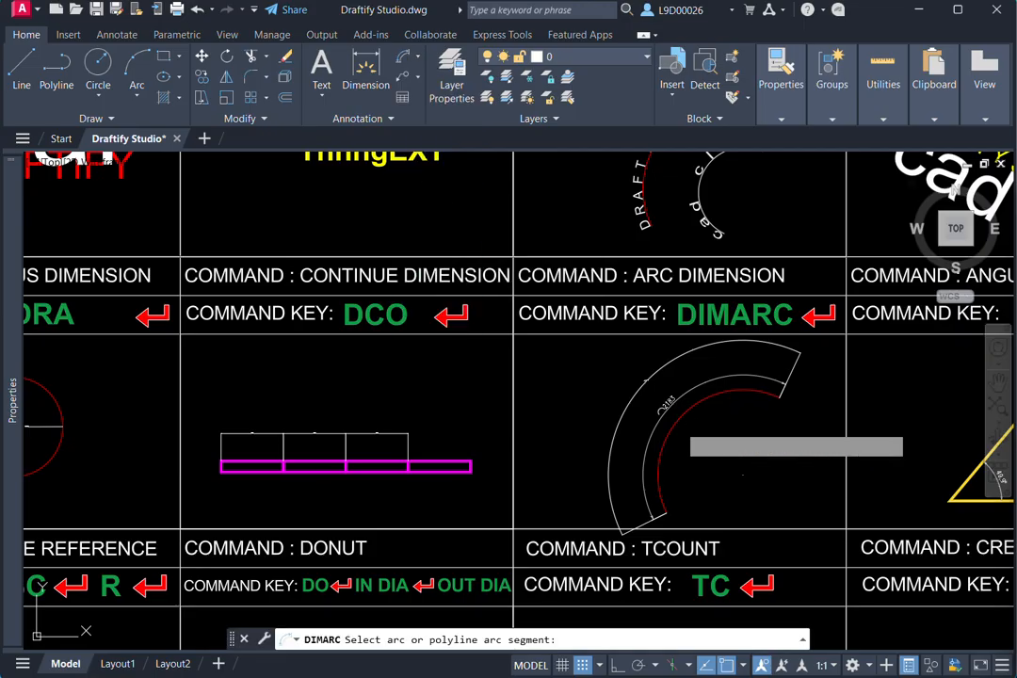
left_click(672, 426)
left_click(582, 421)
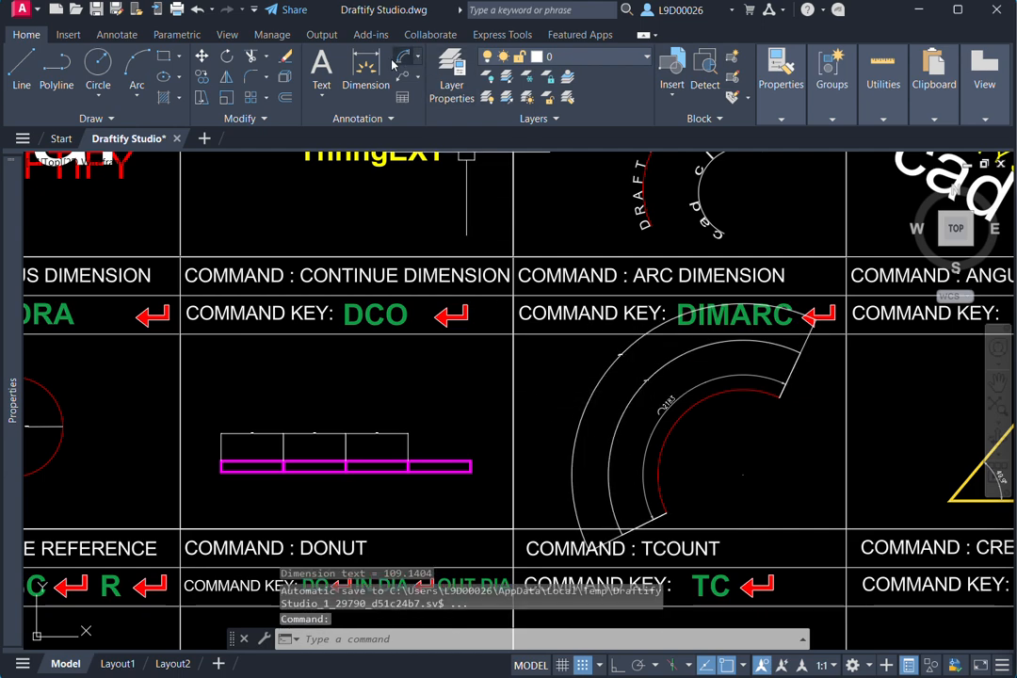
- Add an angular dimension (DAN) between the two yellow lines, placed outside the existing 49.9° dimension
scroll(669, 527, "down", 2)
middle_click_drag(730, 488, 538, 455)
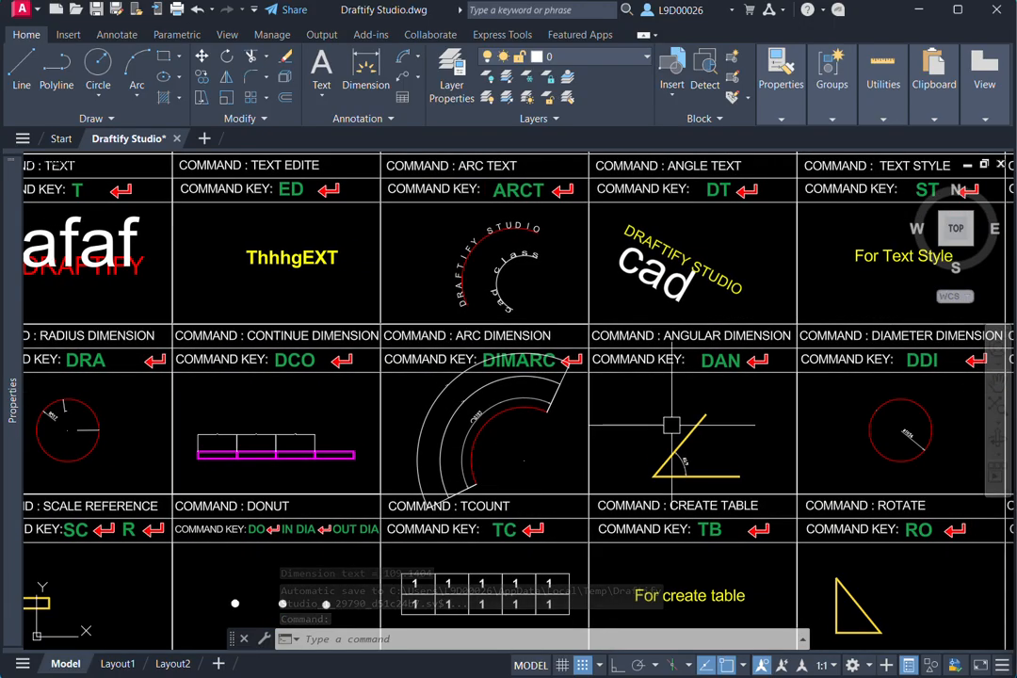
scroll(671, 425, "up", 2)
middle_click_drag(671, 426, 598, 411)
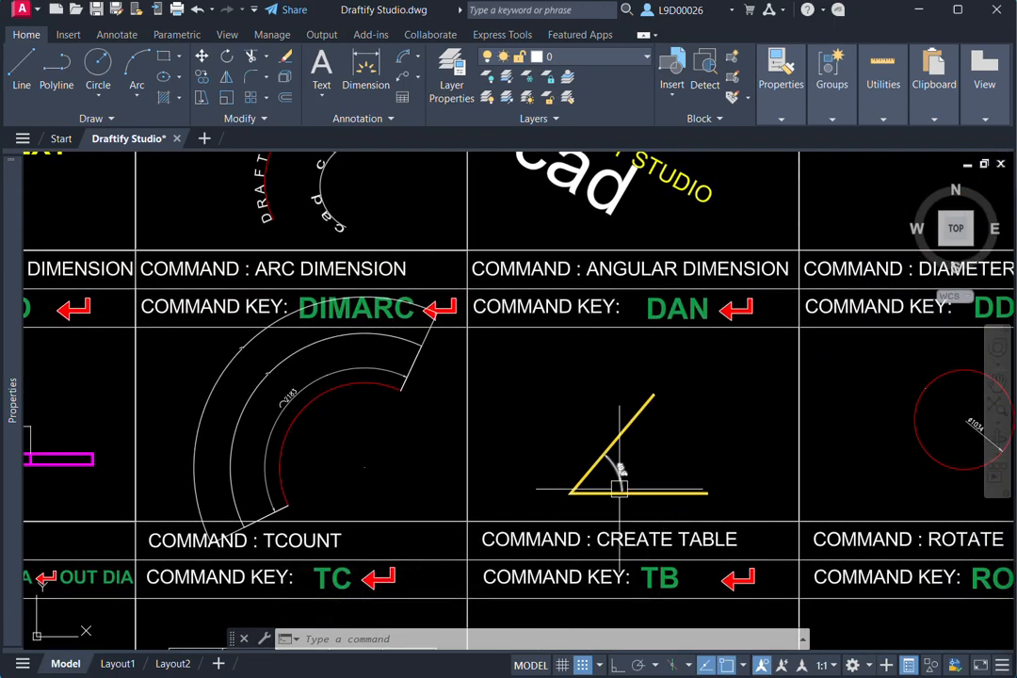
scroll(608, 453, "up", 2)
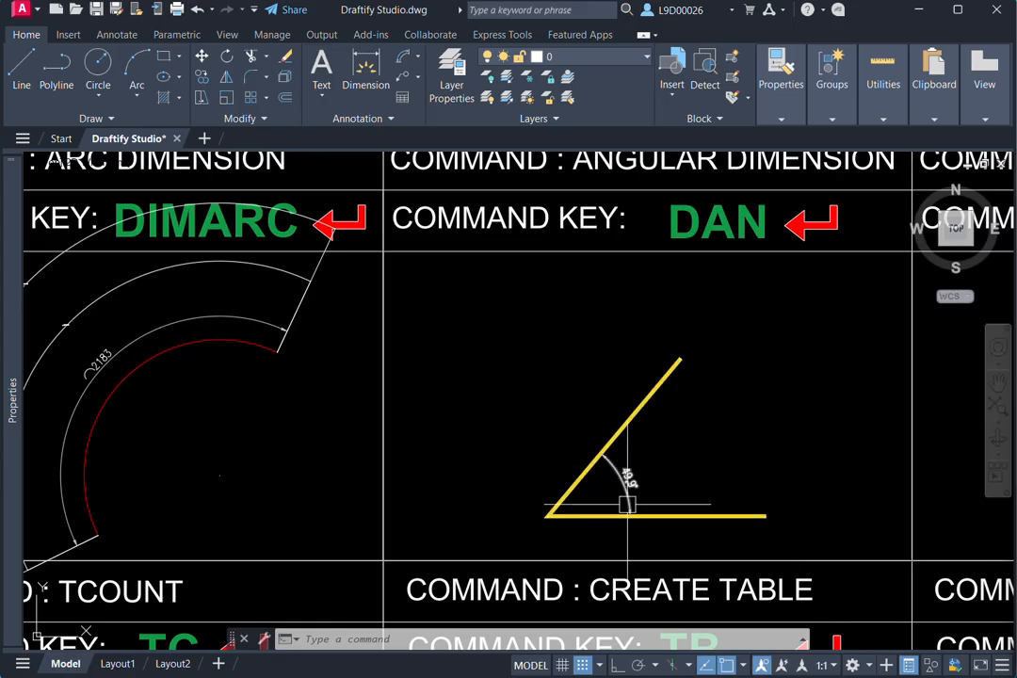
mouse_move(690, 456)
middle_mouse_down()
mouse_move(660, 470)
mouse_move(670, 499)
middle_mouse_up()
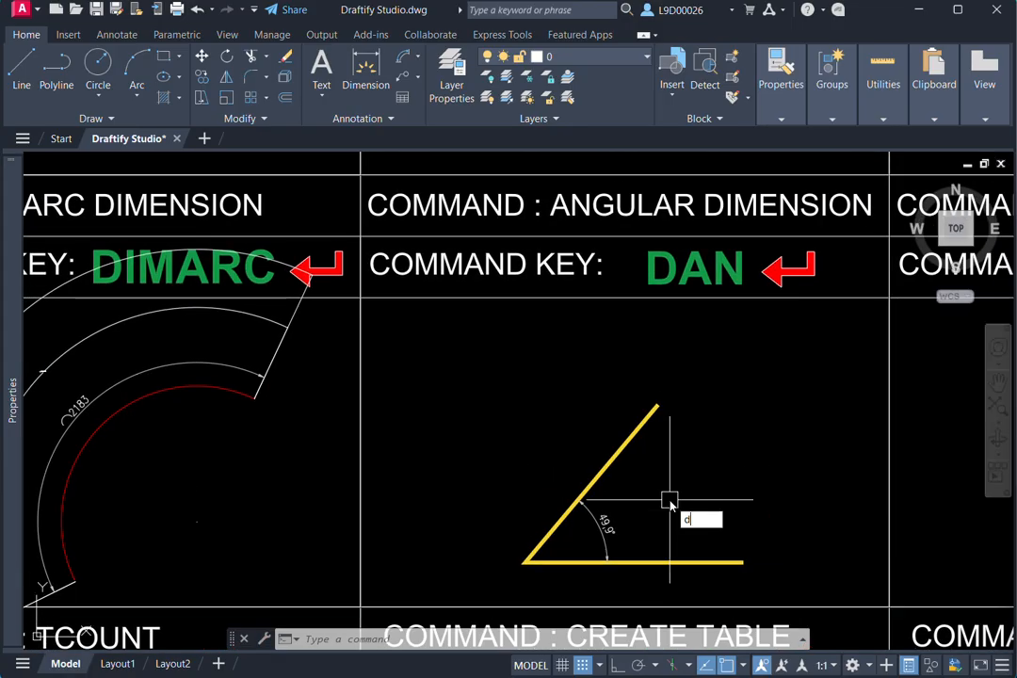
key("Return")
left_click(613, 458)
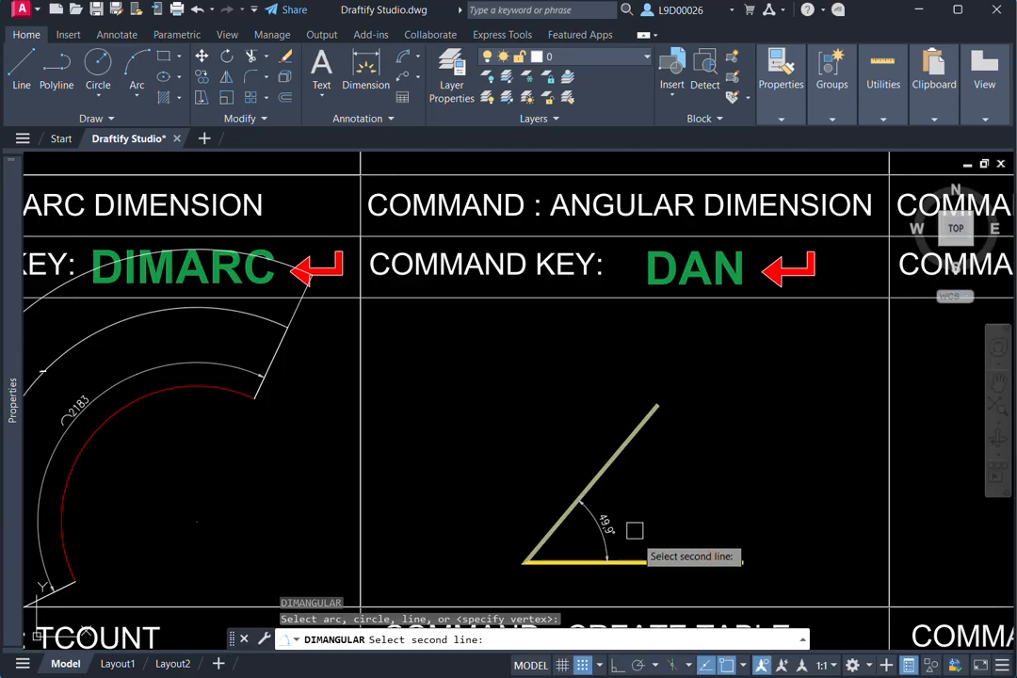
left_click(645, 561)
left_click(647, 520)
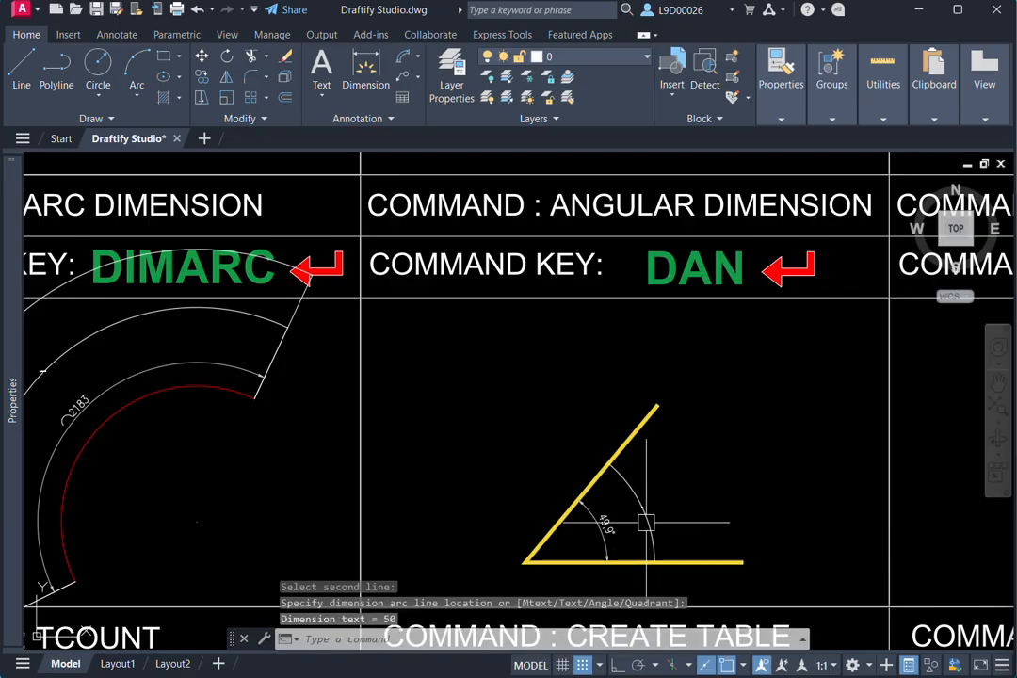
- Erase the outer angular dimension between the yellow lines, keeping the 49.9° one
scroll(640, 514, "up", 5)
scroll(638, 511, "up", 4)
scroll(656, 464, "down", 4)
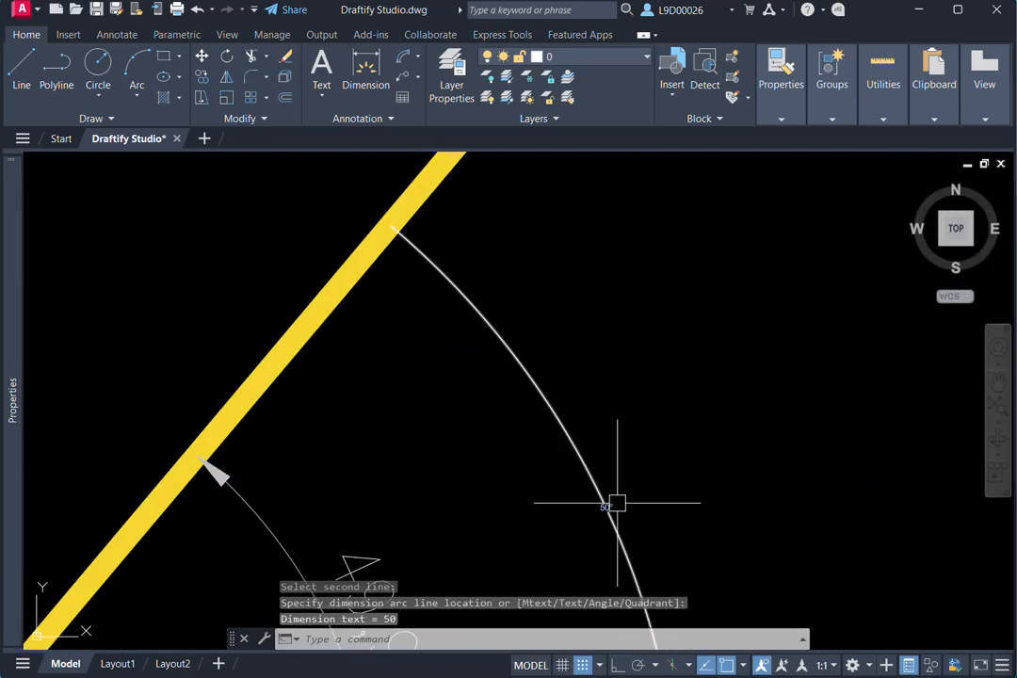
left_click(624, 471)
left_click(573, 499)
type("e")
key("Return")
scroll(612, 451, "down", 5)
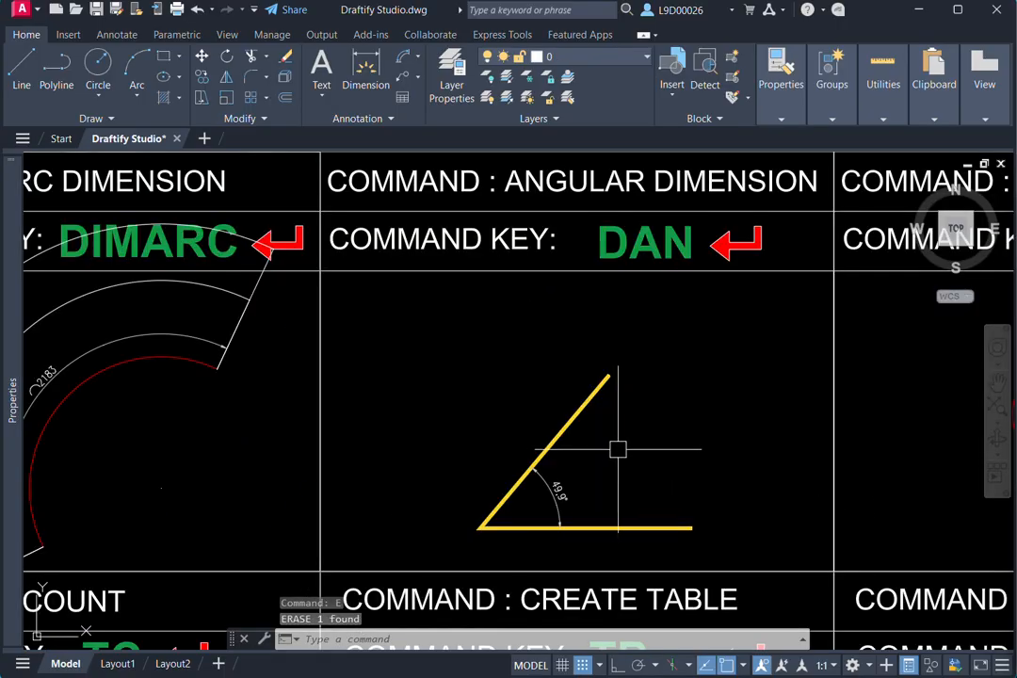
- Add another angular dimension (DAN) between the two yellow lines, placed outside the existing 49.9° dimension
type("dan")
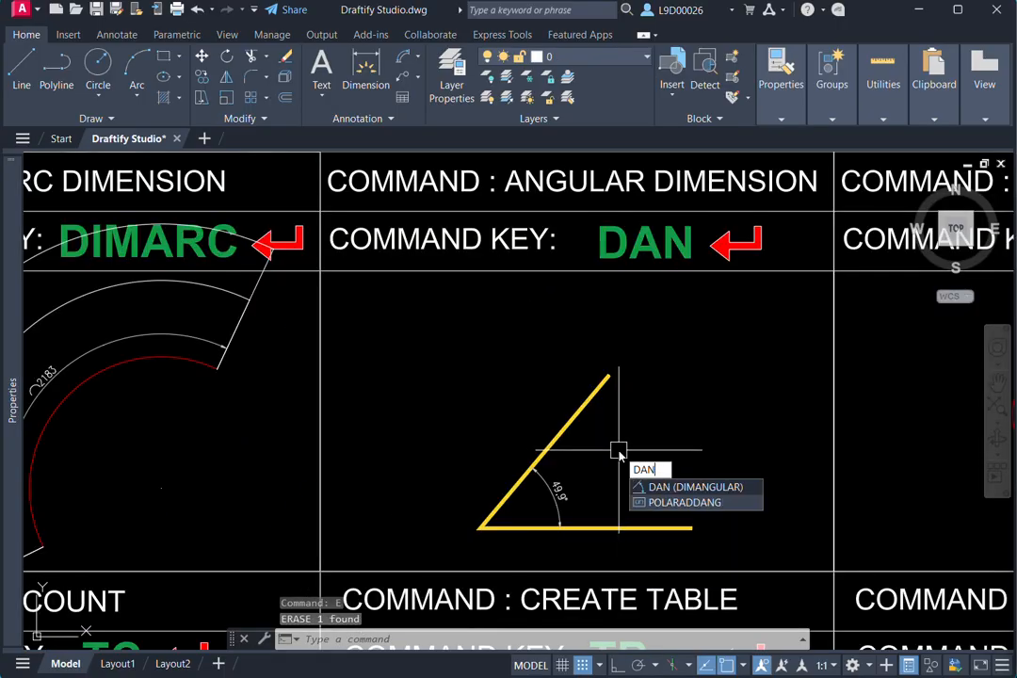
key("Return")
left_click(577, 428)
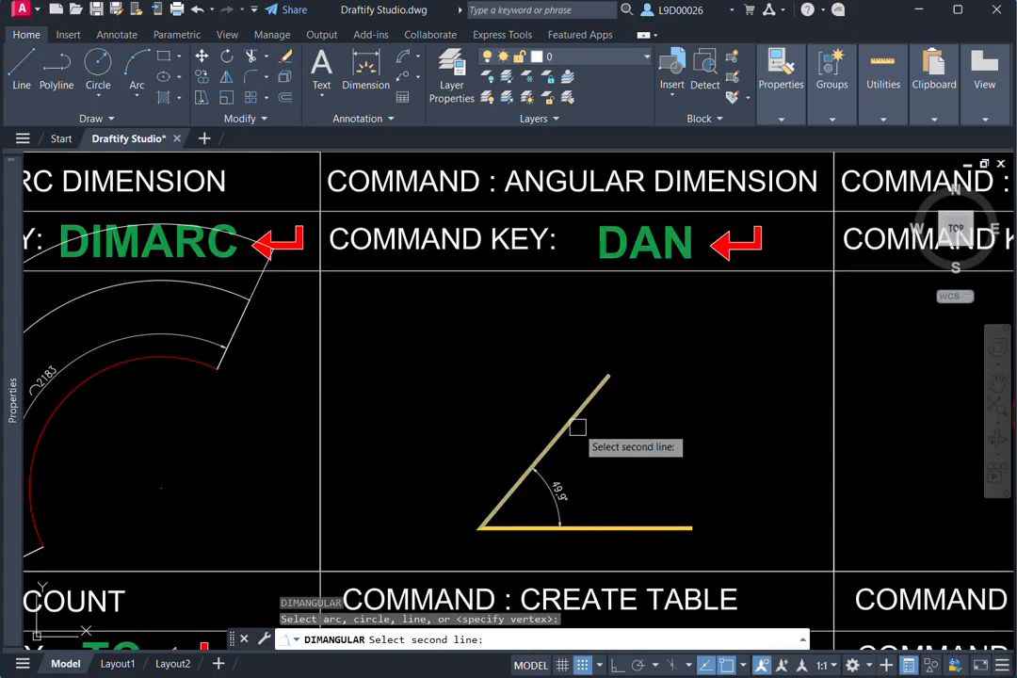
left_click(605, 518)
left_click(602, 474)
scroll(629, 472, "up", 6)
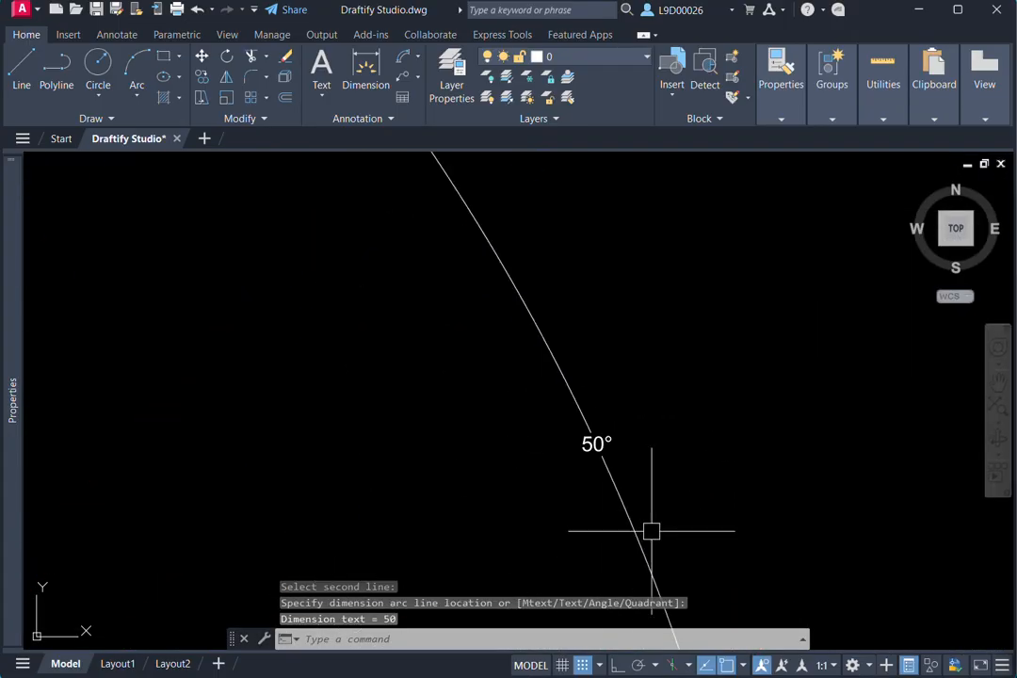
- Erase the newly added angular dimension between the yellow lines
left_click(633, 457)
left_click(596, 476)
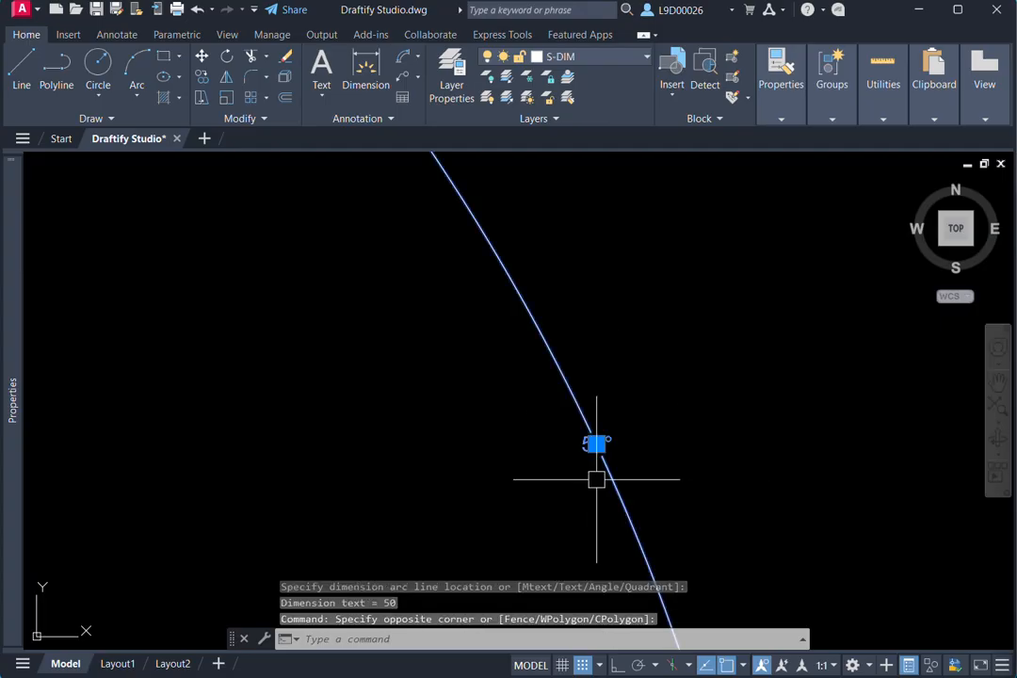
type("e")
key("Return")
- Add a diameter dimension (DDI) to the red circle in the Diameter Dimension cell, with its text inside the circle's upper-left part
scroll(629, 476, "down", 6)
middle_click_drag(636, 475, 521, 487)
mouse_move(829, 463)
middle_mouse_down()
mouse_move(682, 449)
mouse_move(651, 424)
middle_mouse_up()
scroll(651, 423, "up", 2)
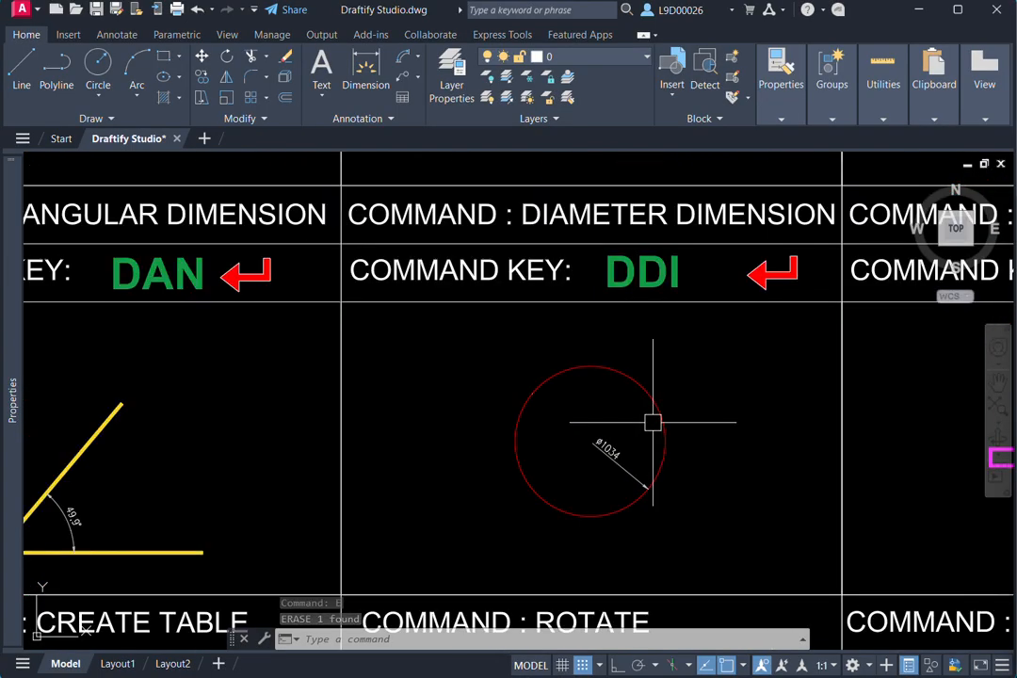
type("ddi")
key("Return")
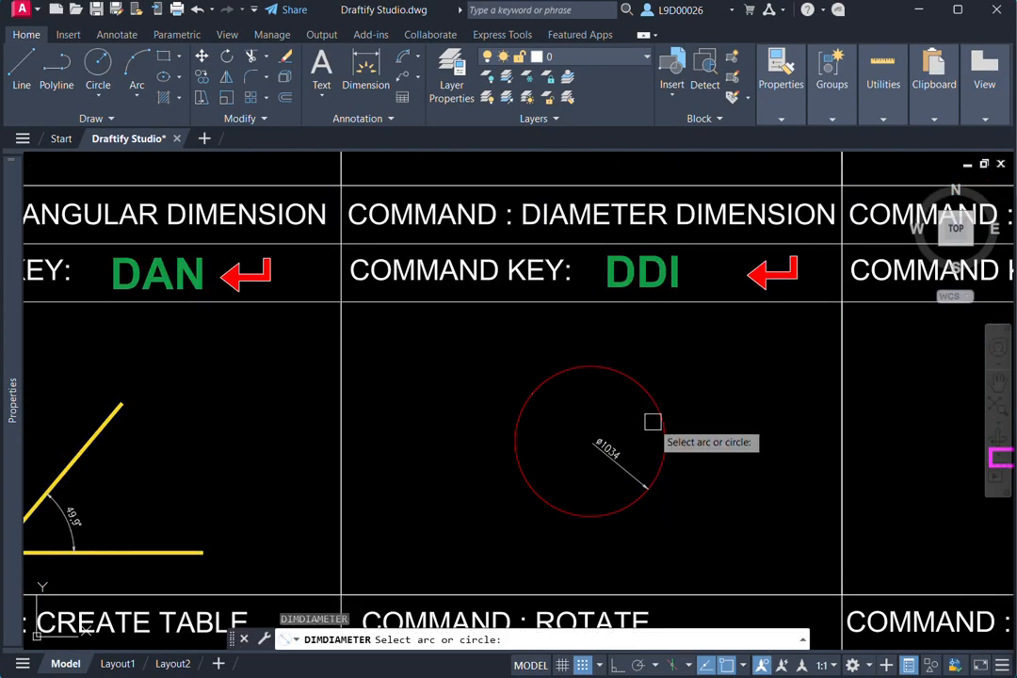
middle_click_drag(654, 422, 666, 431)
left_click(676, 377)
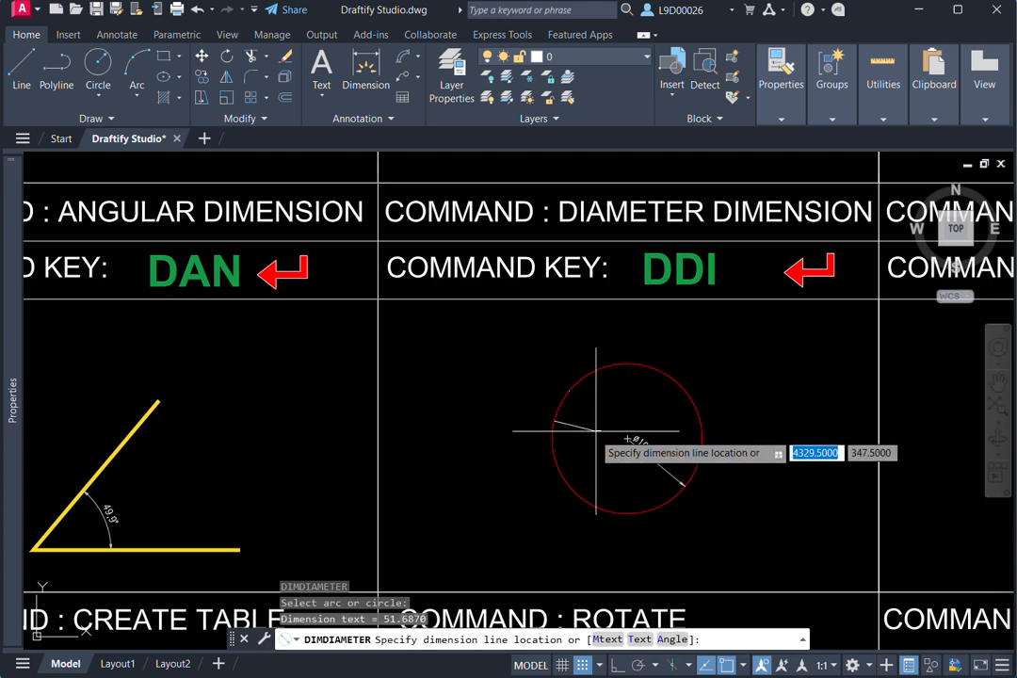
scroll(598, 423, "up", 3)
left_click(647, 486)
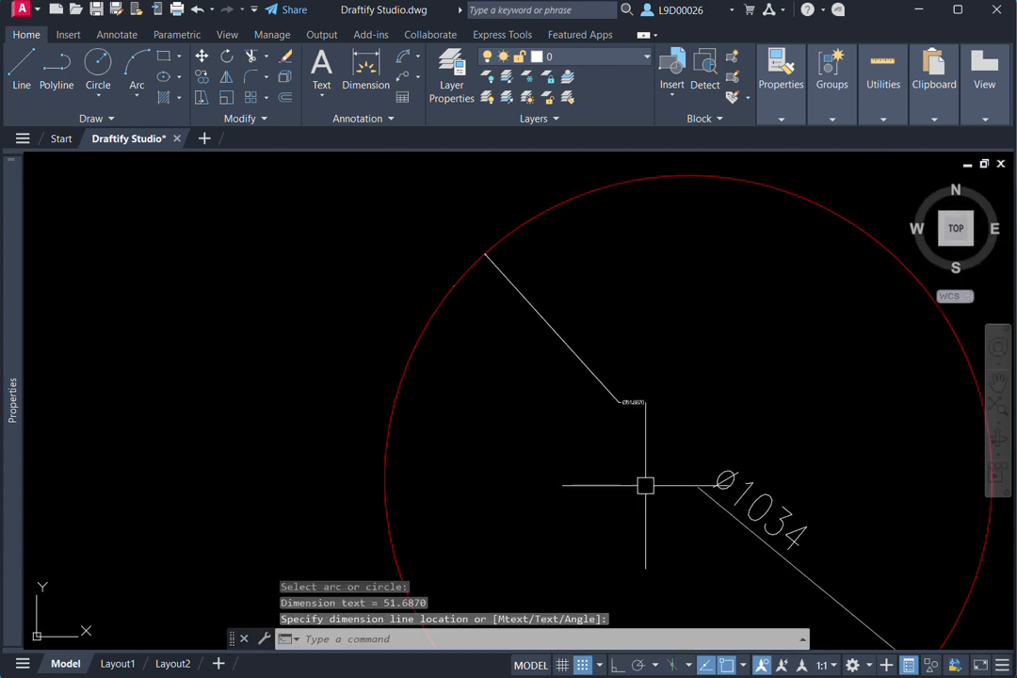
scroll(580, 410, "up", 2)
scroll(580, 410, "down", 8)
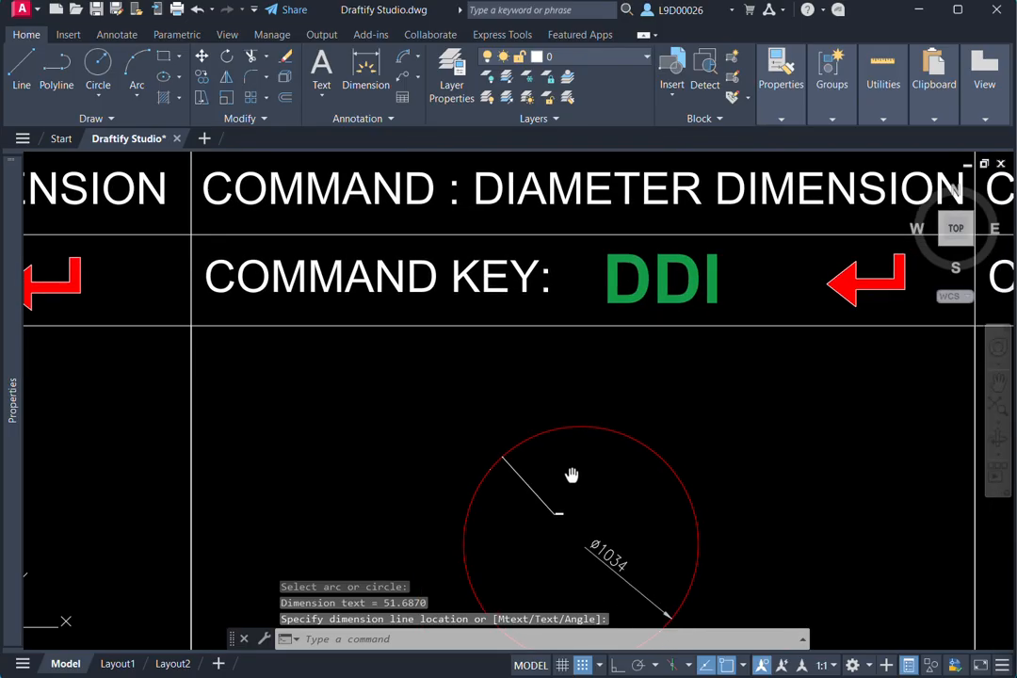
middle_click_drag(610, 482, 565, 463)
type("DD")
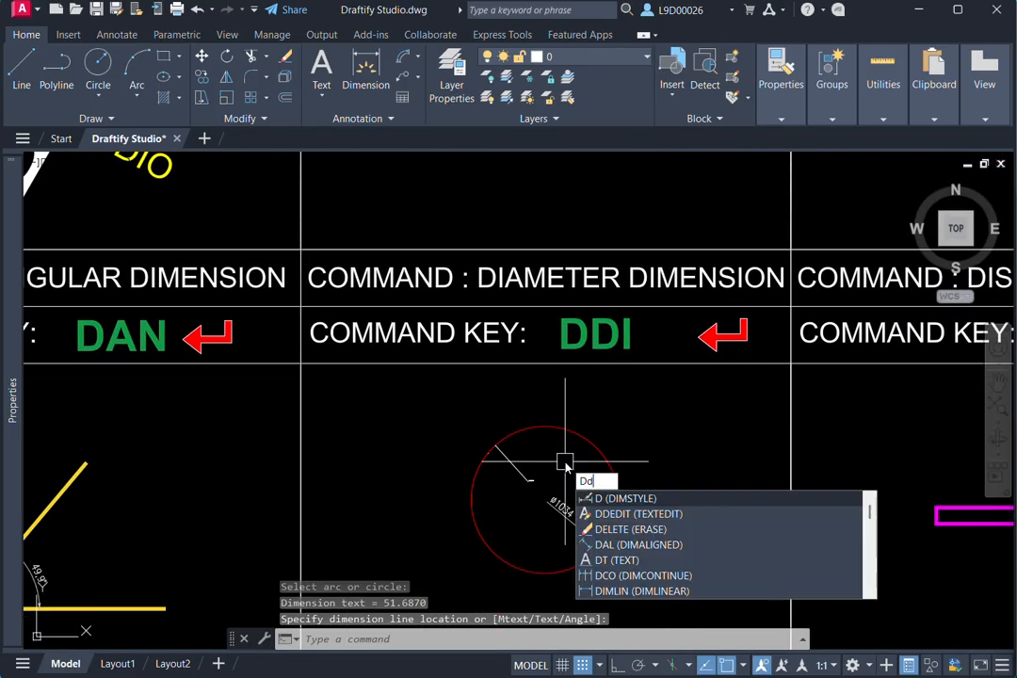
type("R")
key("Return")
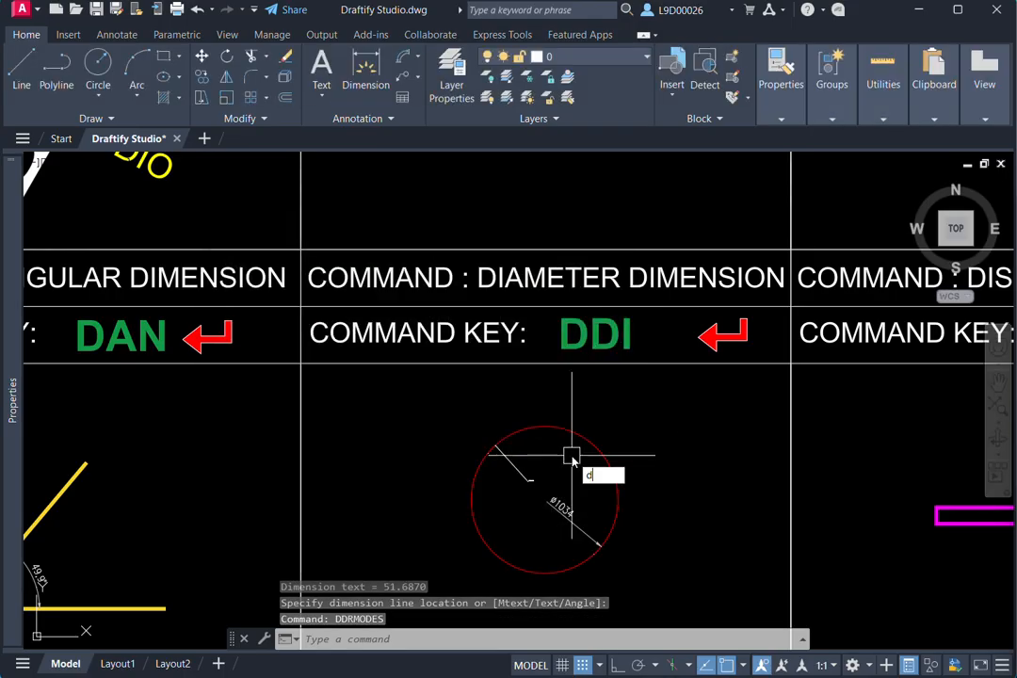
key("Return")
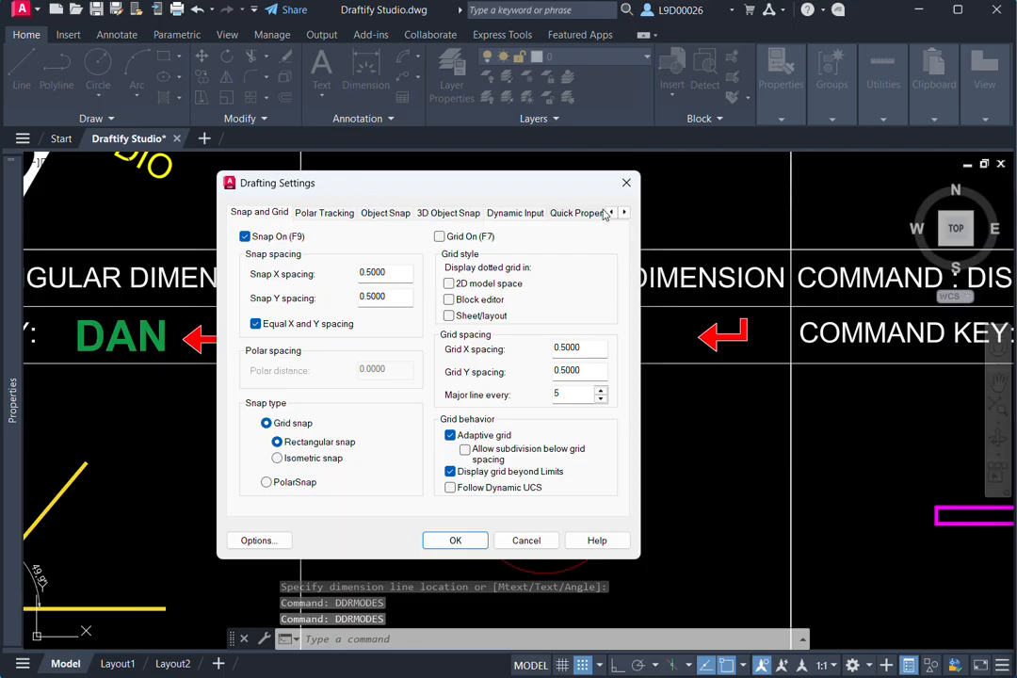
left_click(626, 183)
- Add a second diameter dimension (DDI) to the red circle, with its text inside the circle's upper-right part
type("dd")
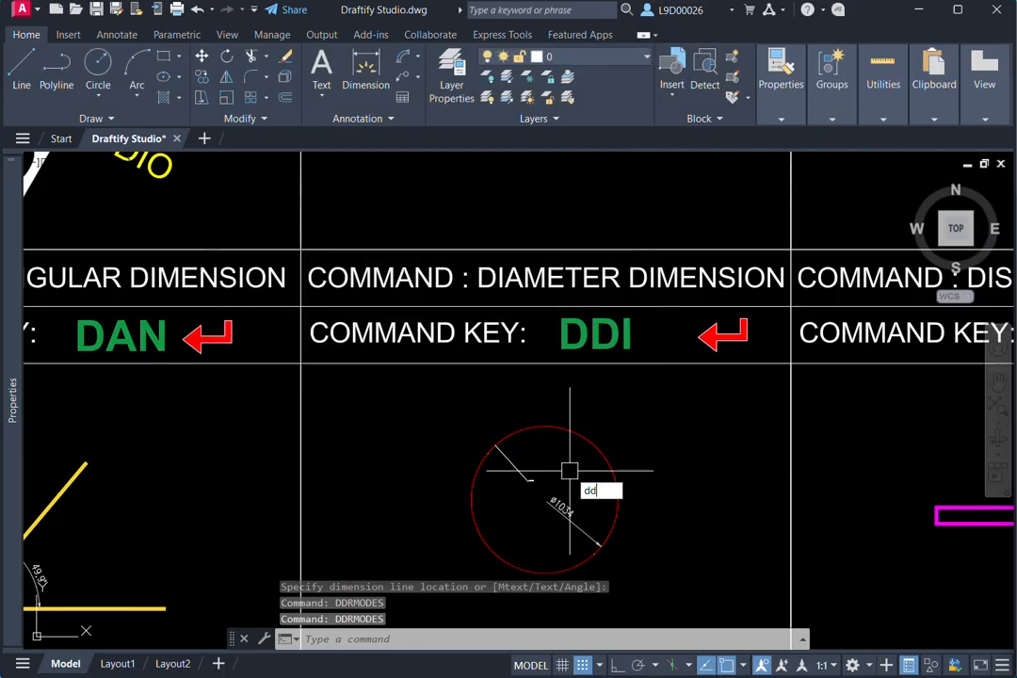
type("i")
key("Return")
left_click(608, 468)
scroll(584, 458, "up", 3)
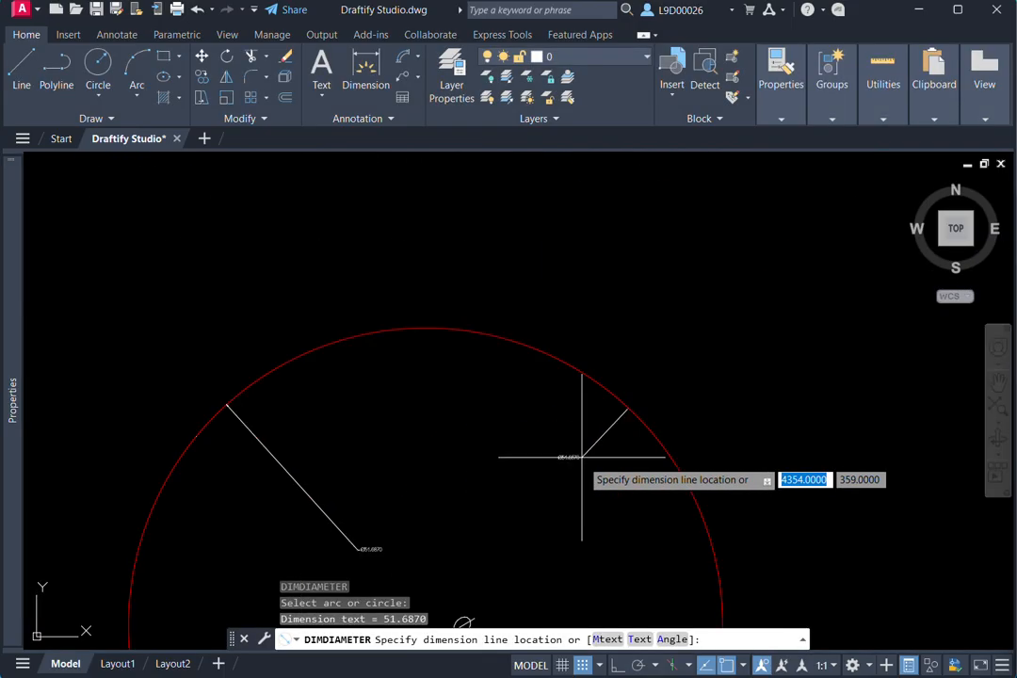
left_click(483, 492)
scroll(604, 424, "down", 6)
- Measure the magenta bar's overall length in the Distance cell between its two upper corners with DIST (DI), and repeat the measurement
middle_click_drag(627, 416, 505, 414)
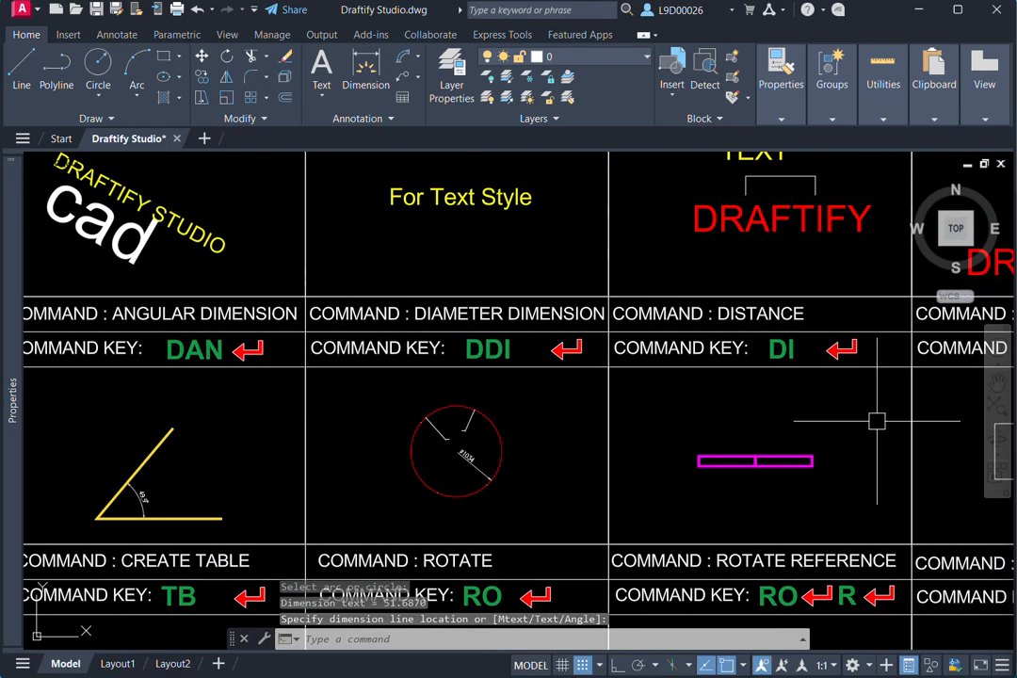
mouse_move(818, 446)
middle_mouse_down()
mouse_move(718, 432)
mouse_move(695, 414)
middle_mouse_up()
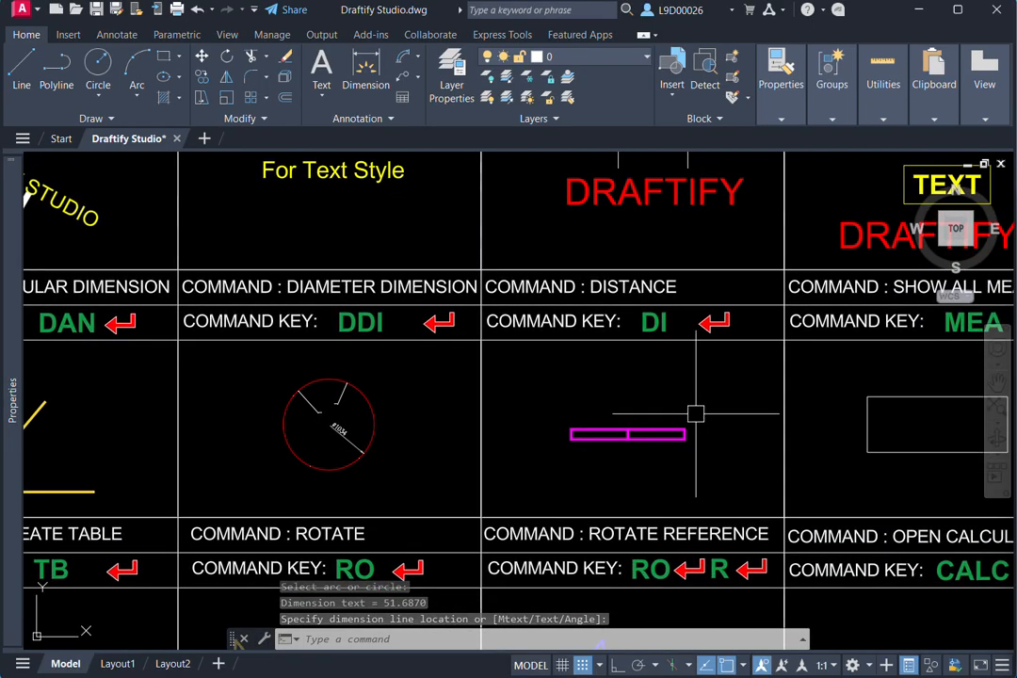
scroll(650, 426, "up", 2)
type("DI")
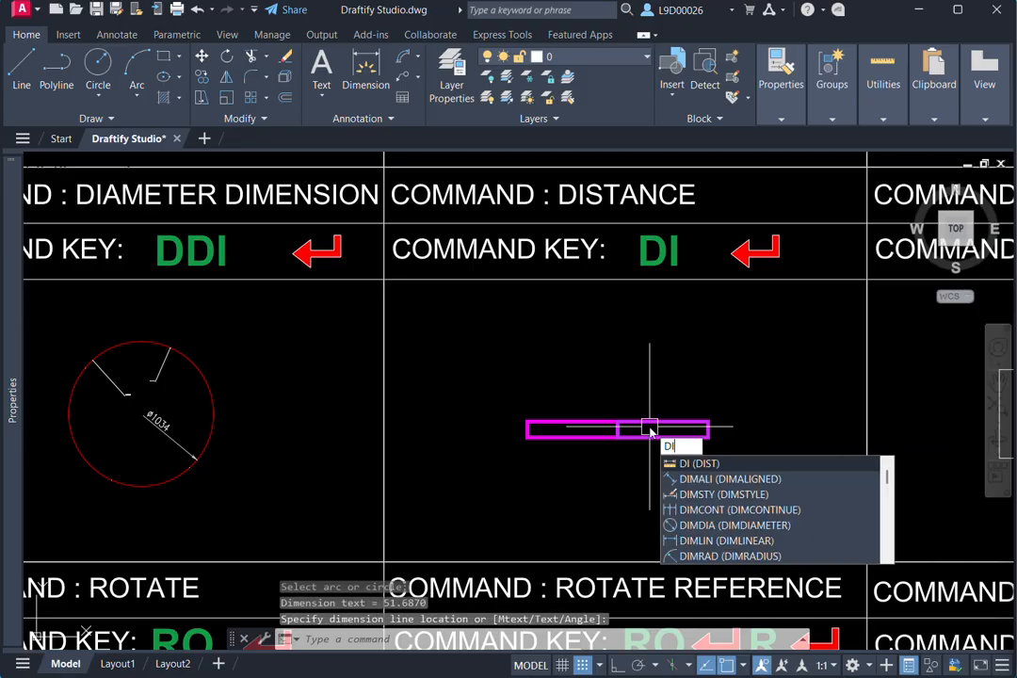
key("Return")
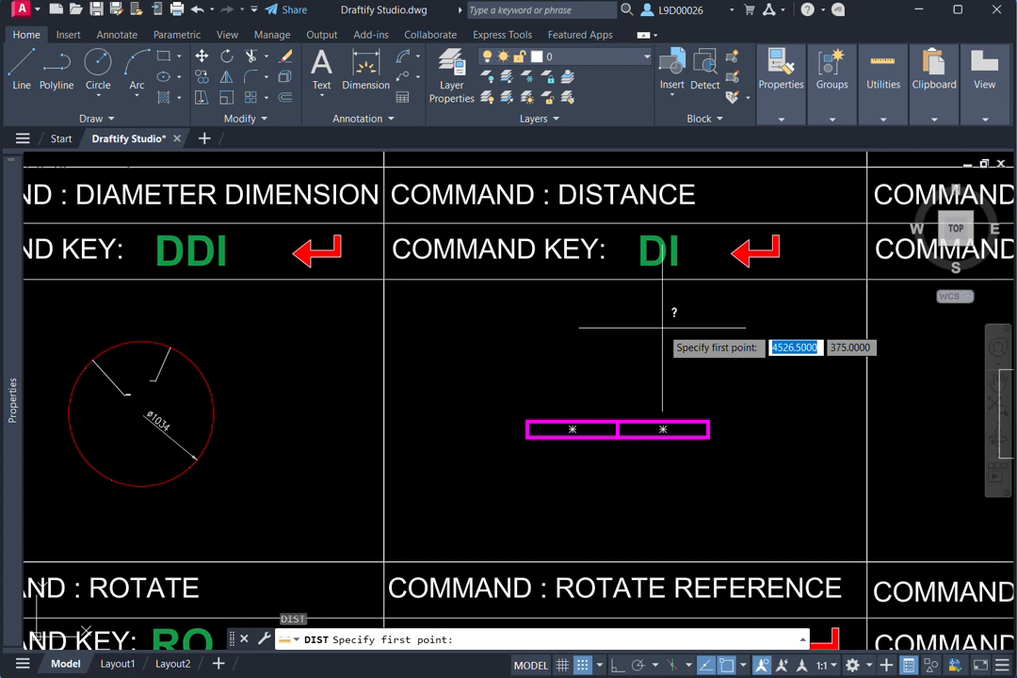
scroll(584, 377, "up", 2)
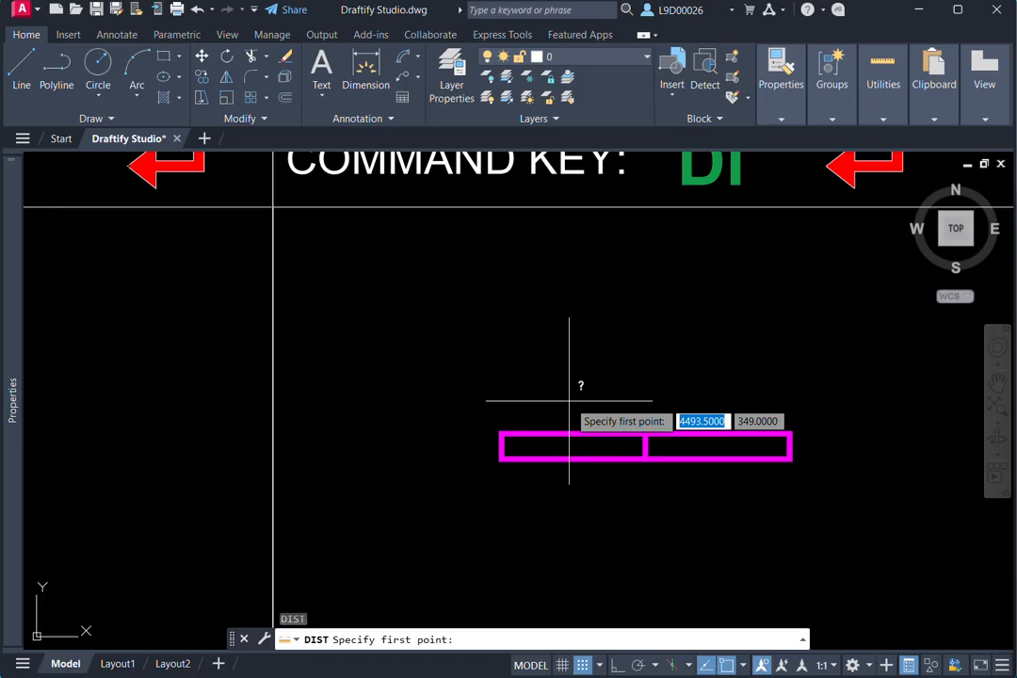
left_click(501, 434)
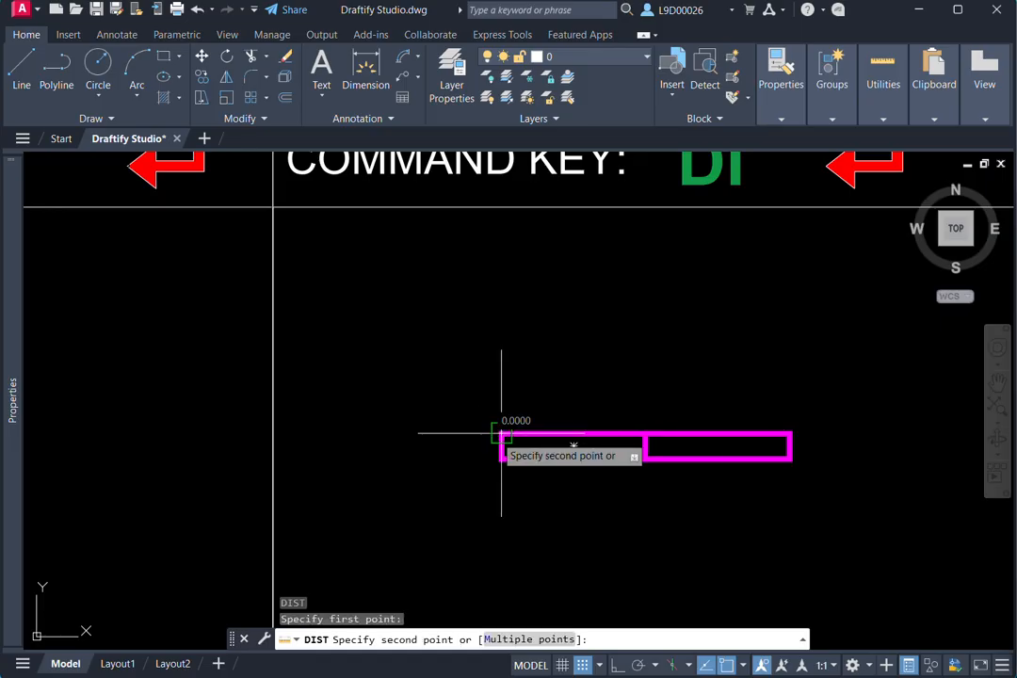
left_click(789, 434)
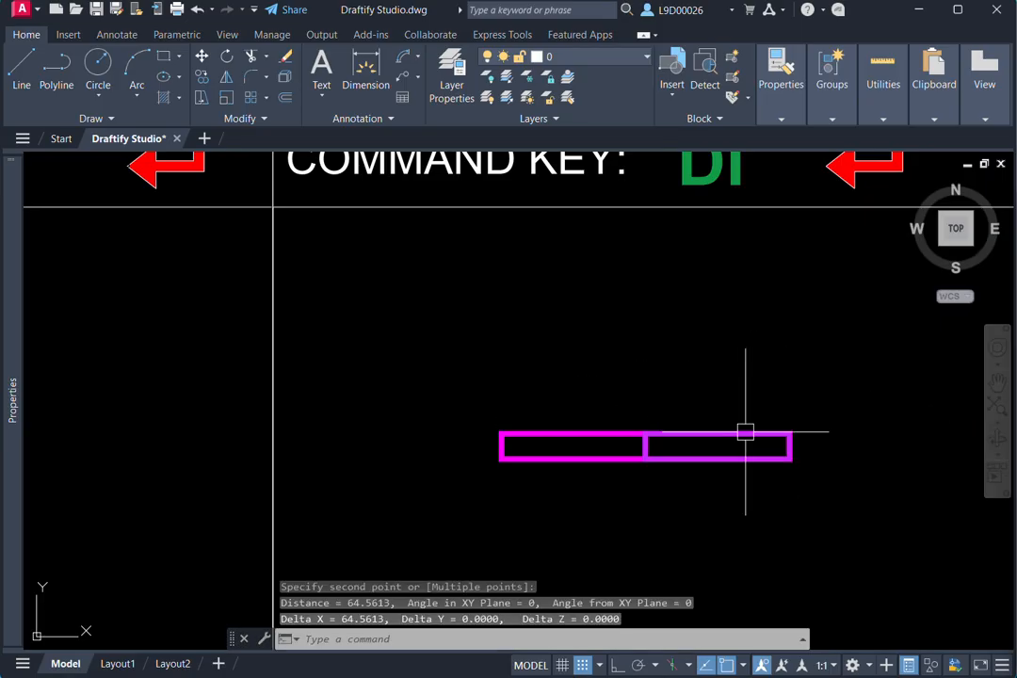
key("Return")
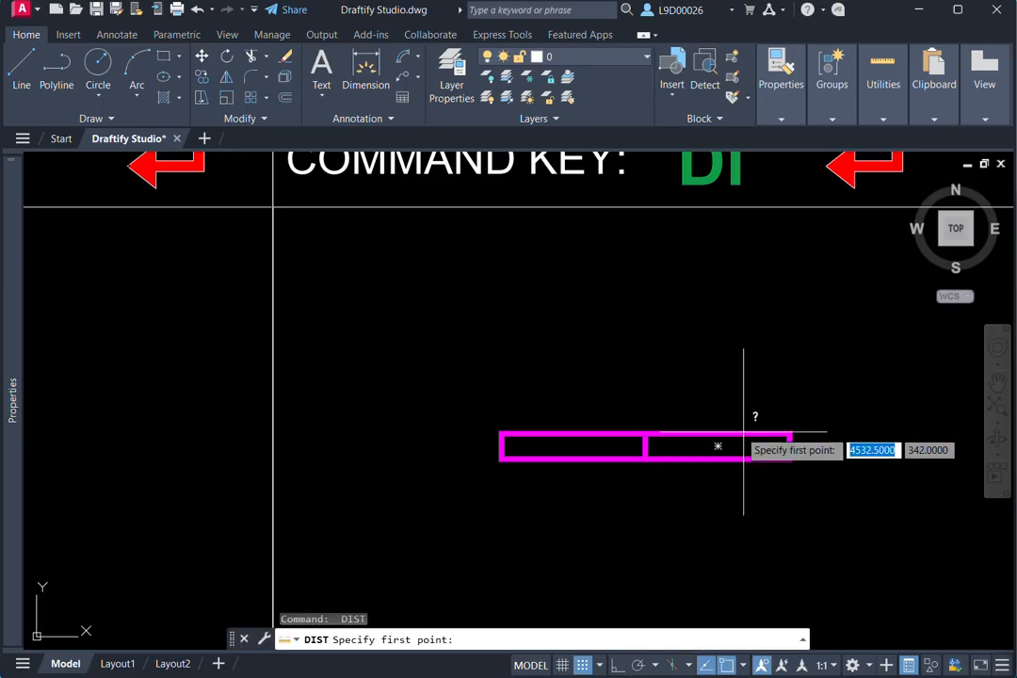
left_click(500, 434)
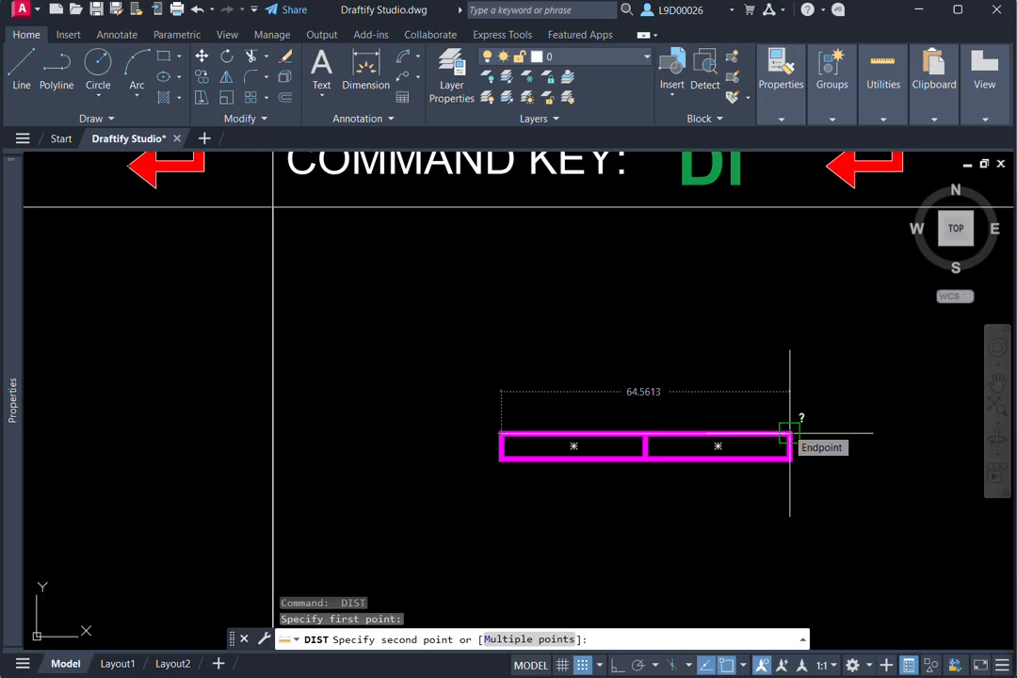
left_click(789, 433)
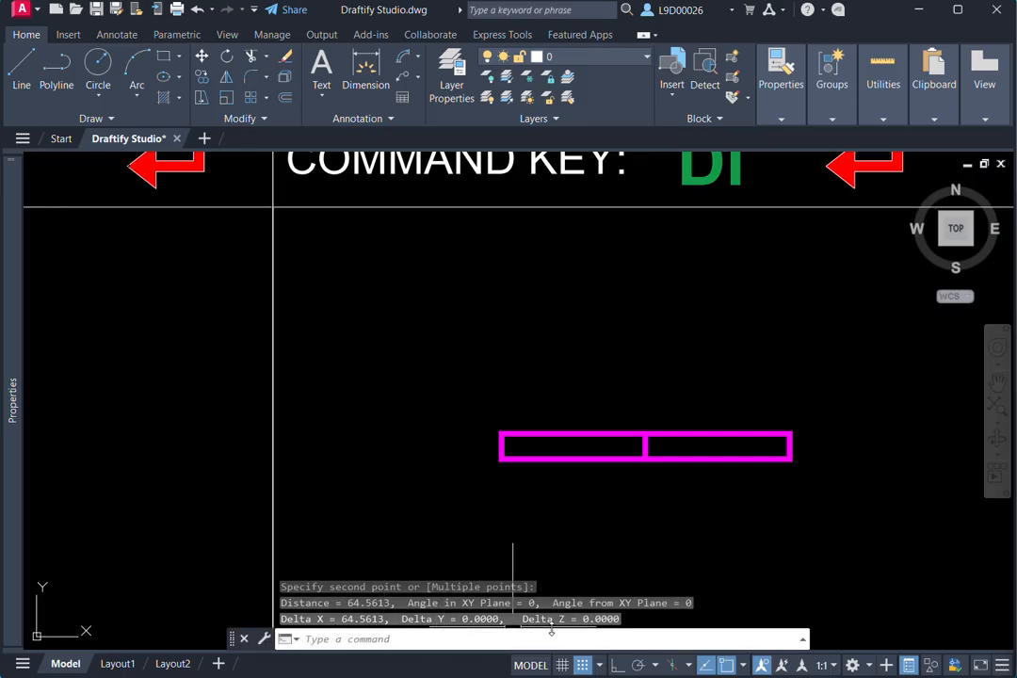
- Start the measure command (MEA) in the Show All Measure cell and quick-measure the cell around the white rectangle
middle_click_drag(635, 515, 608, 520)
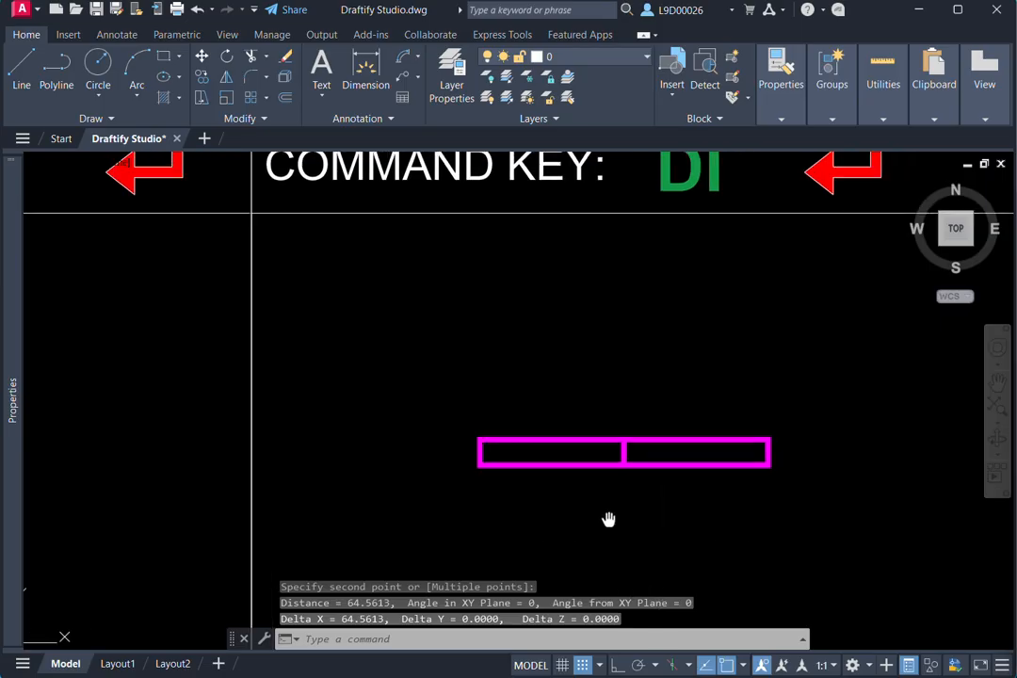
scroll(645, 422, "down", 2)
scroll(715, 391, "down", 2)
middle_click_drag(715, 390, 480, 368)
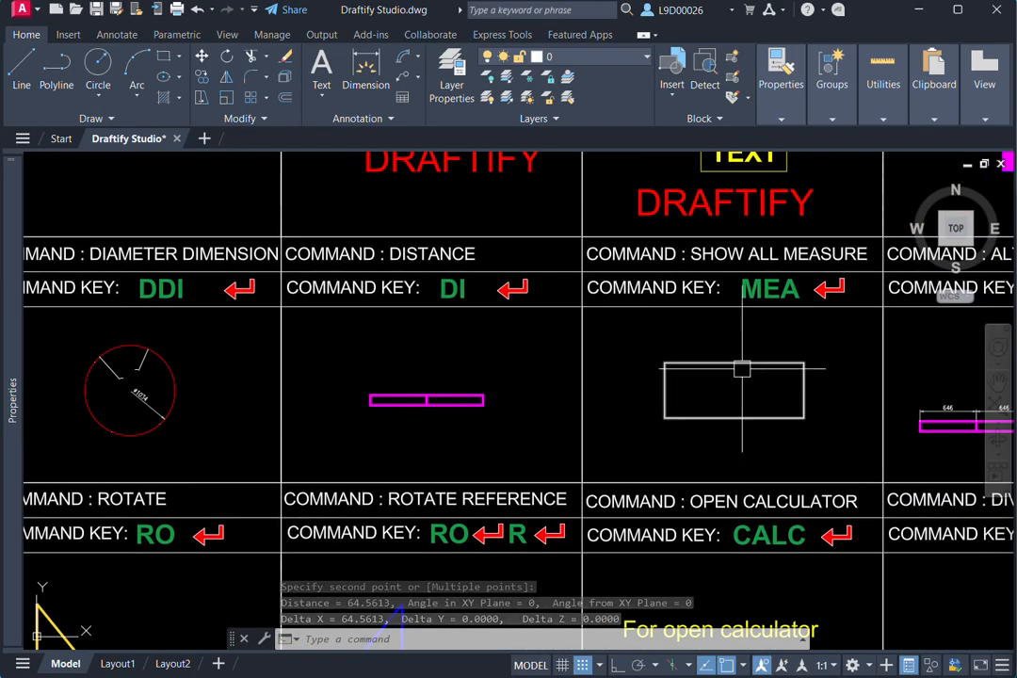
mouse_move(742, 368)
middle_mouse_down()
mouse_move(693, 382)
mouse_move(692, 359)
mouse_move(667, 366)
middle_mouse_up()
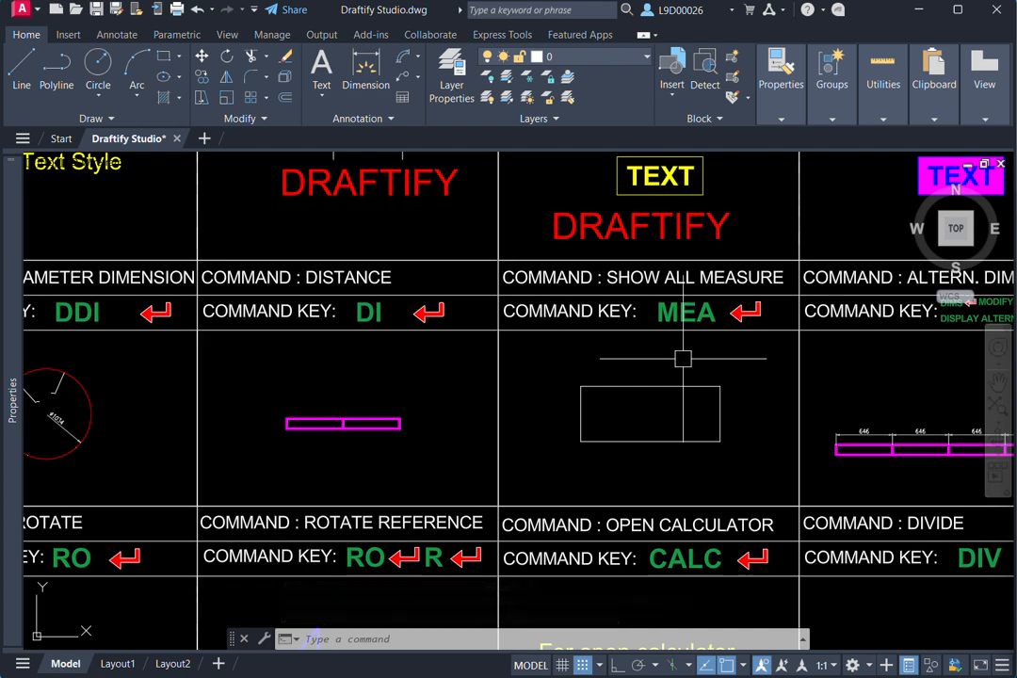
scroll(686, 411, "up", 2)
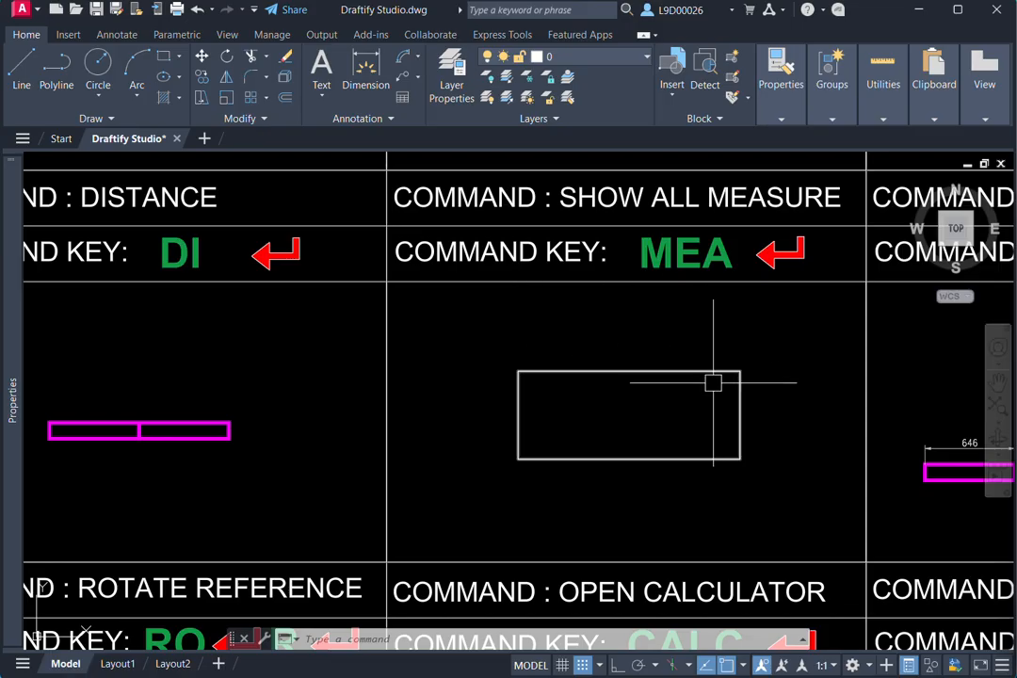
middle_click_drag(645, 403, 679, 458)
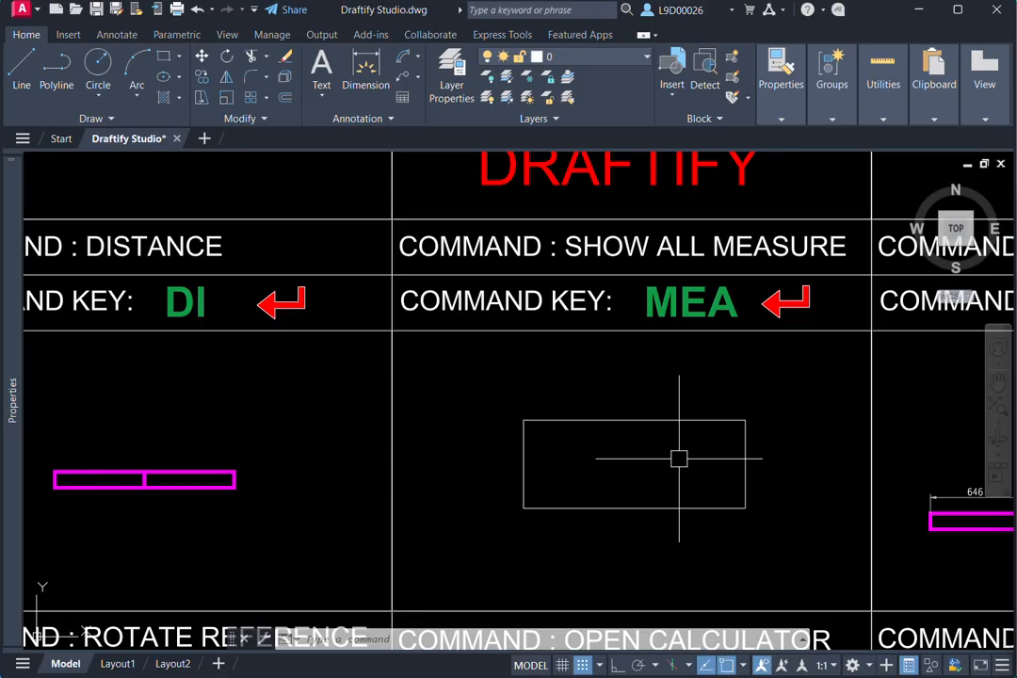
type("mea")
key("Return")
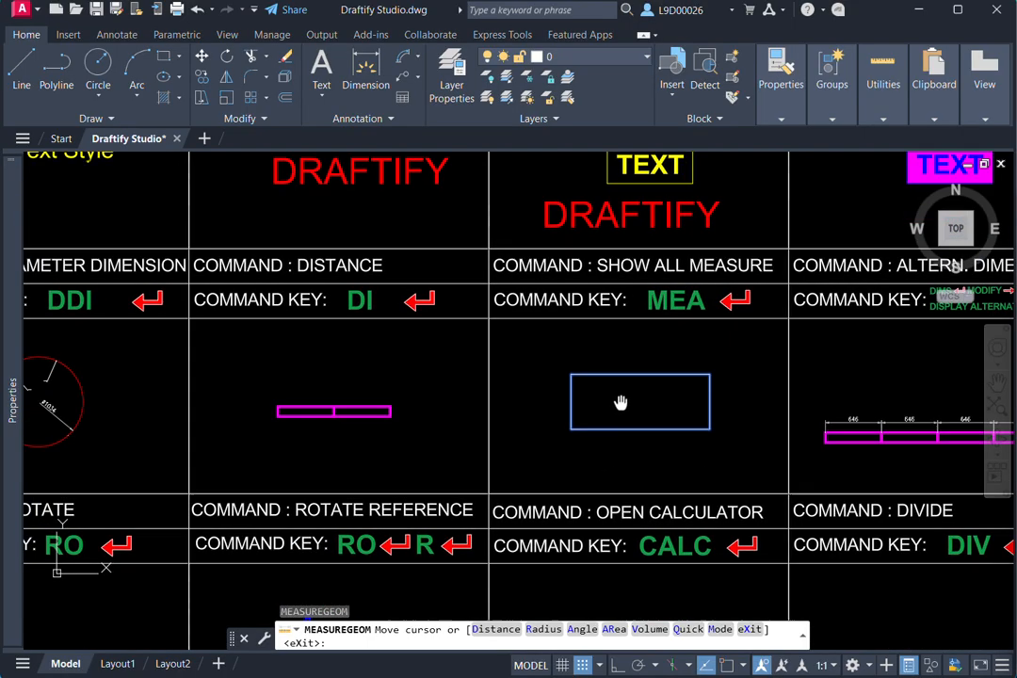
scroll(619, 404, "down", 3)
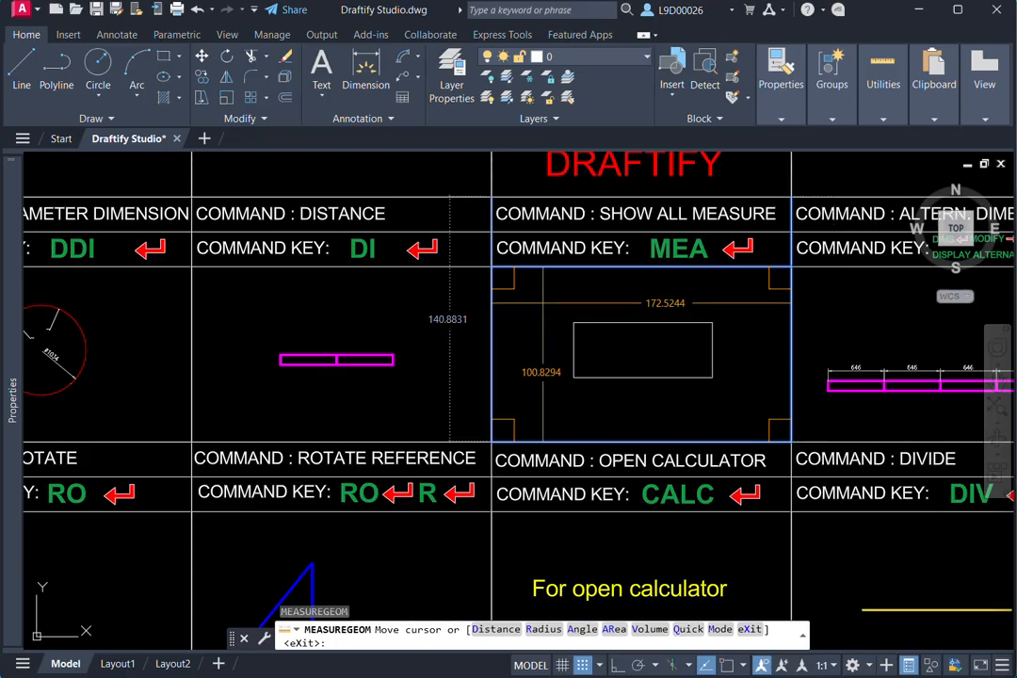
middle_click_drag(535, 316, 658, 310)
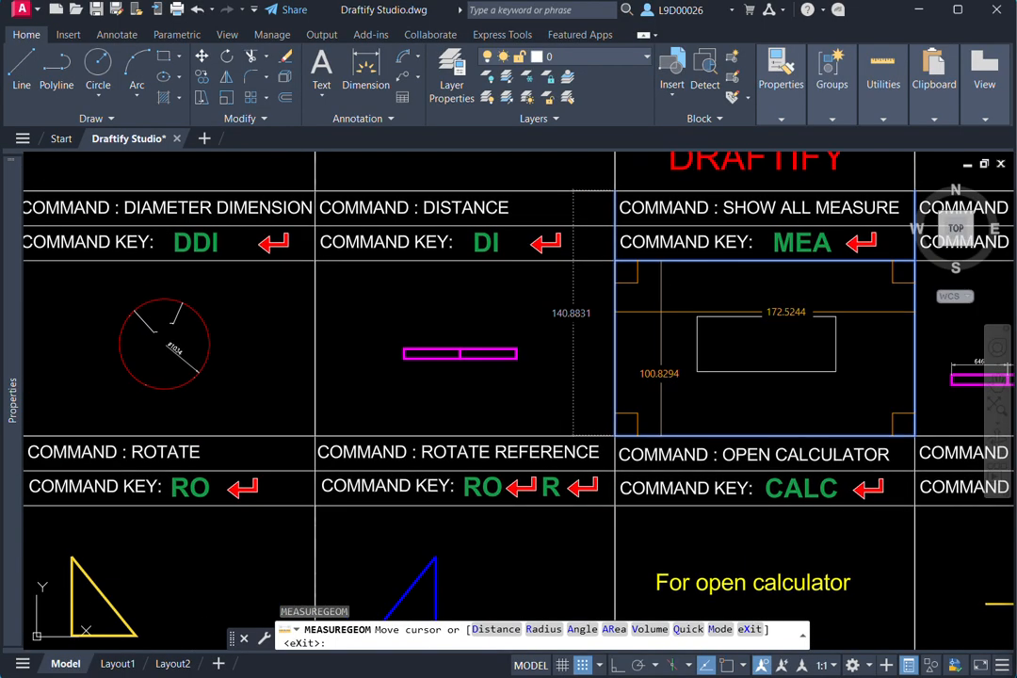
- Quick-measure the magenta bar's right-hand box in the Distance cell and the white rectangle, and end the measuring
scroll(502, 377, "up", 3)
scroll(470, 318, "up", 2)
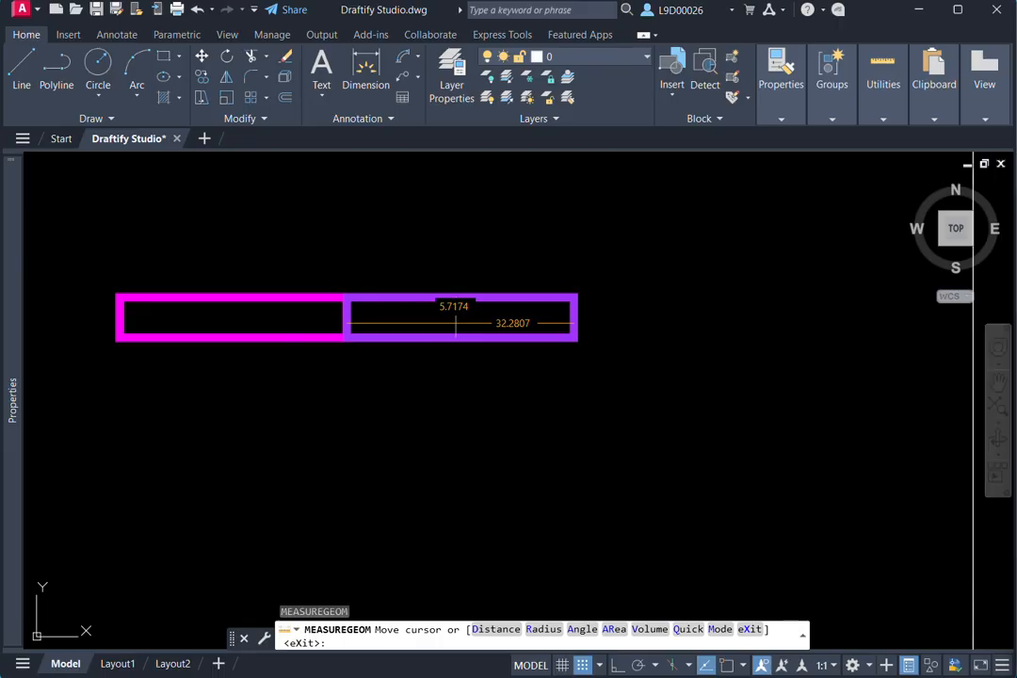
scroll(456, 323, "down", 5)
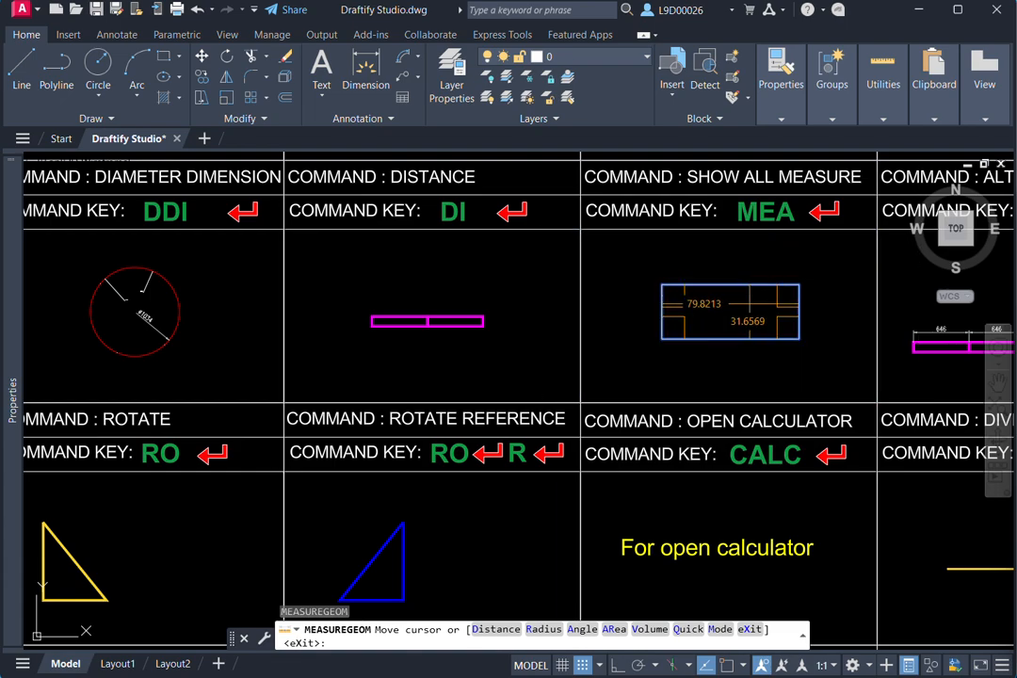
scroll(713, 321, "down", 3)
key("Escape")
- Open the Dimension Style Manager (DIMS) for the Alternate Dimension cell and open the Standard style for modification
middle_click_drag(772, 300, 527, 339)
scroll(629, 306, "up", 2)
mouse_move(642, 321)
middle_mouse_down()
mouse_move(653, 318)
mouse_move(666, 351)
middle_mouse_up()
scroll(656, 334, "up", 2)
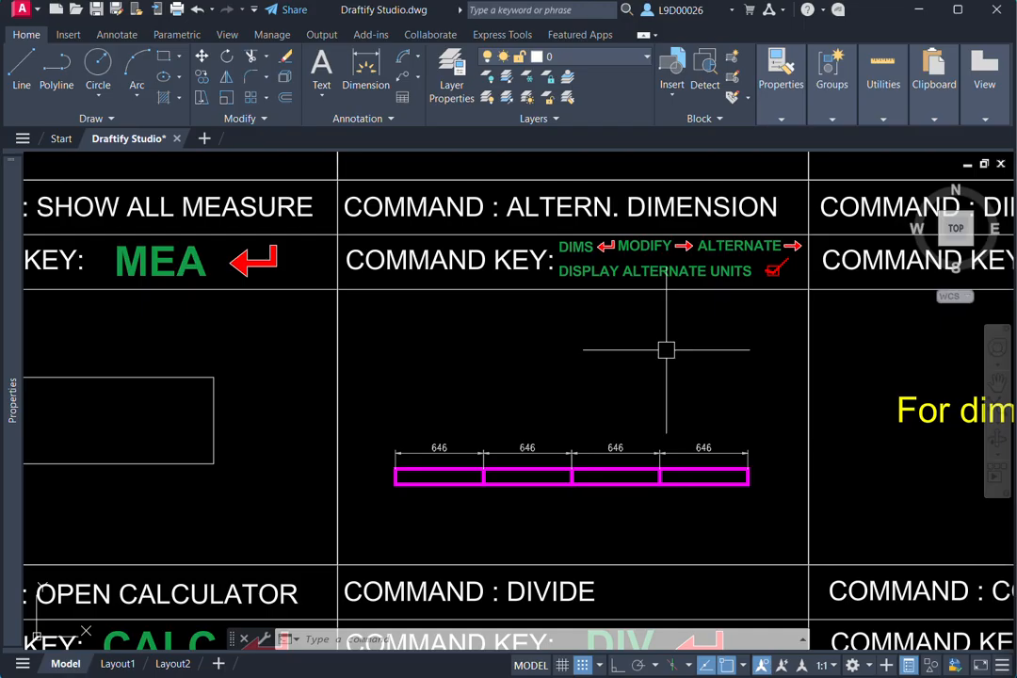
type("ims")
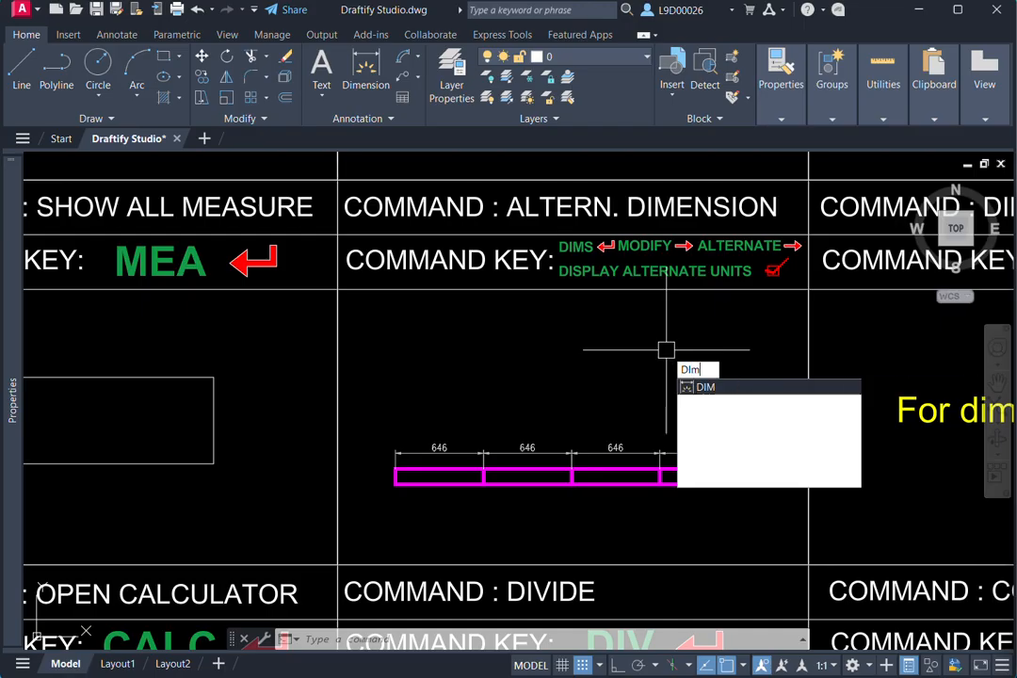
key("Return")
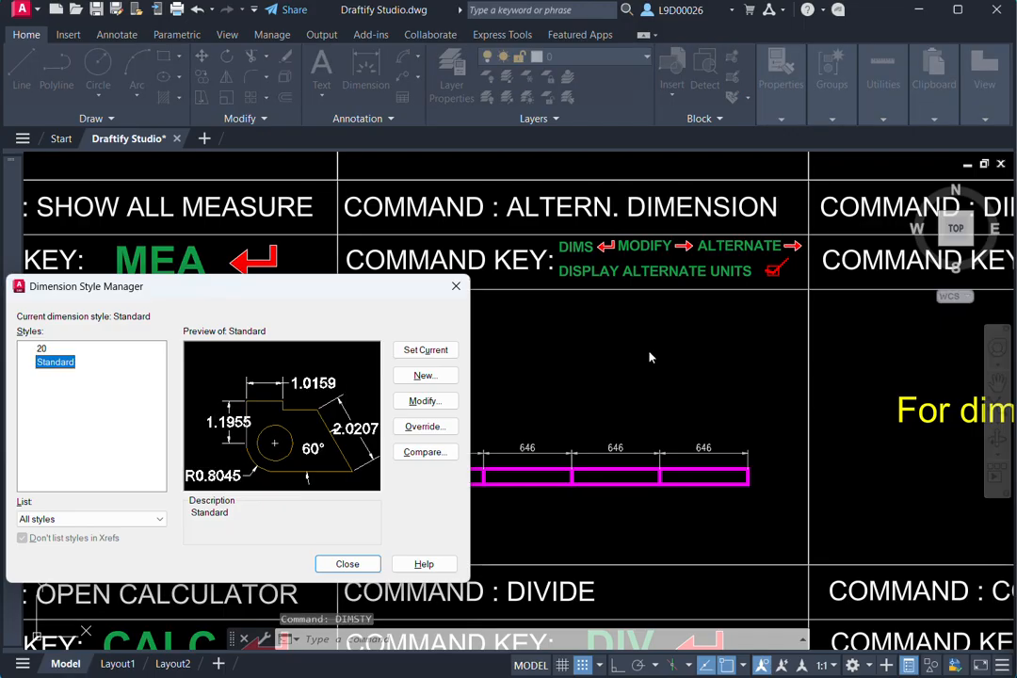
left_click_drag(323, 292, 358, 254)
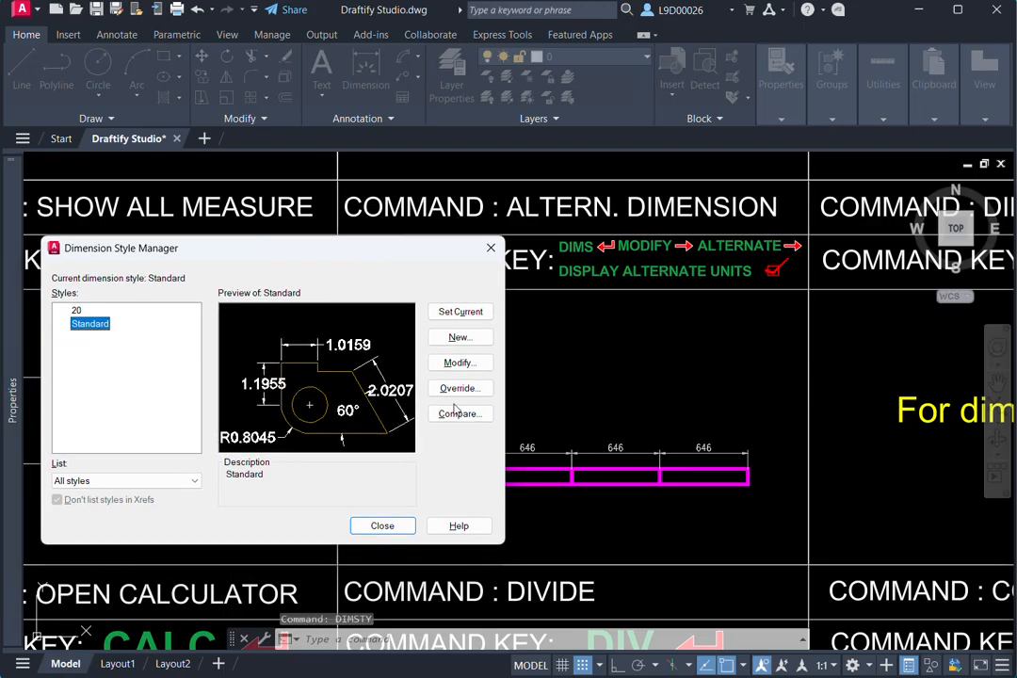
left_click(460, 362)
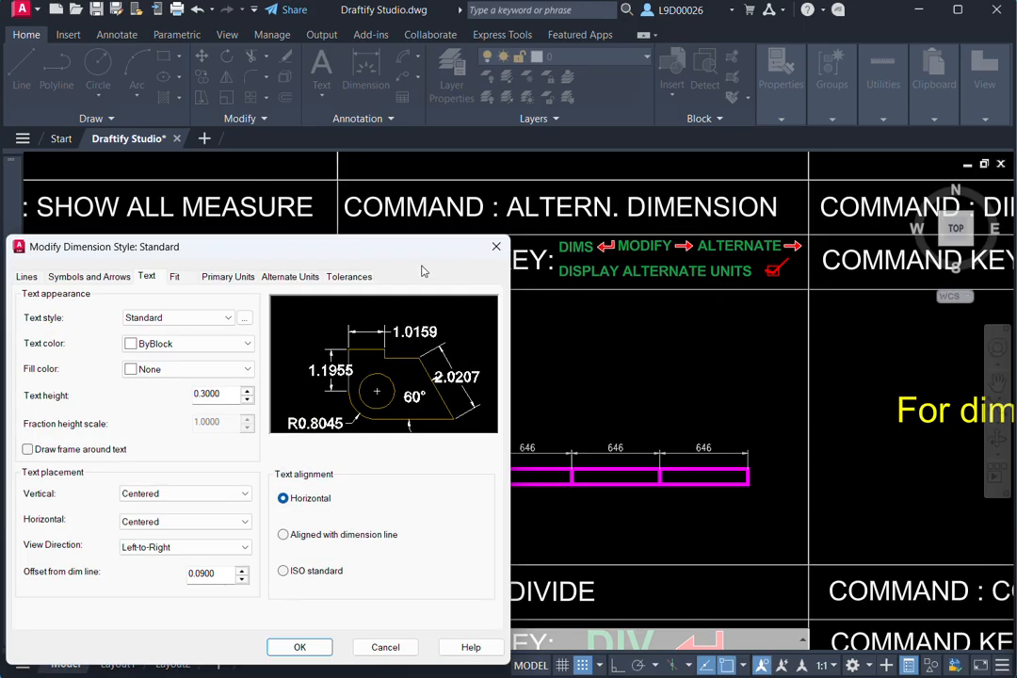
left_click_drag(404, 249, 442, 191)
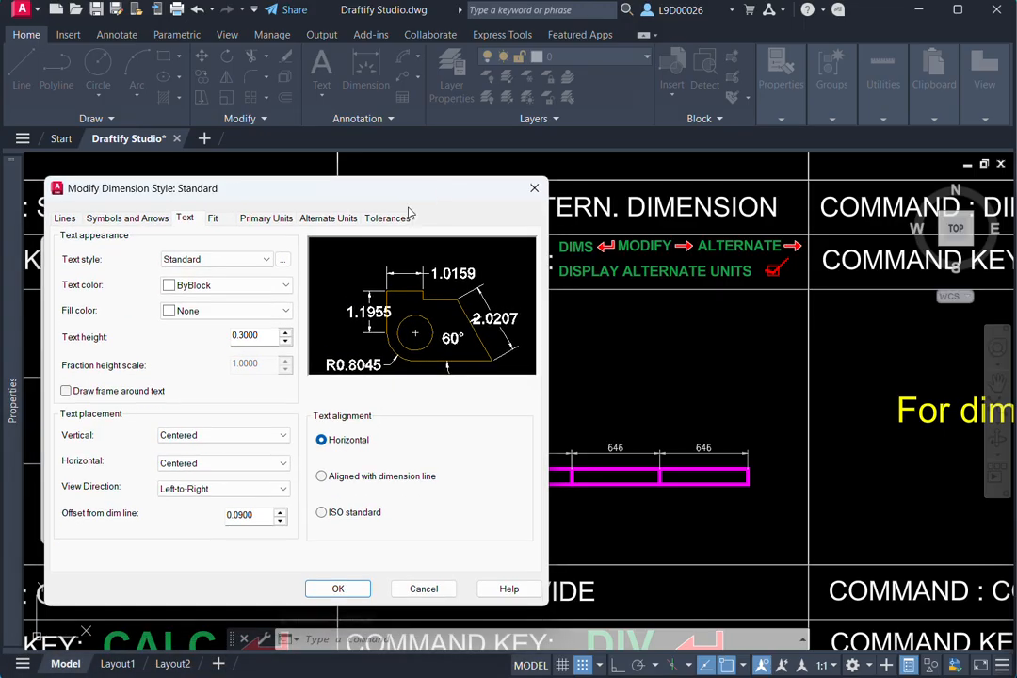
- Turn on the display of alternate units in the Standard style, set a current style and close the manager
left_click(331, 218)
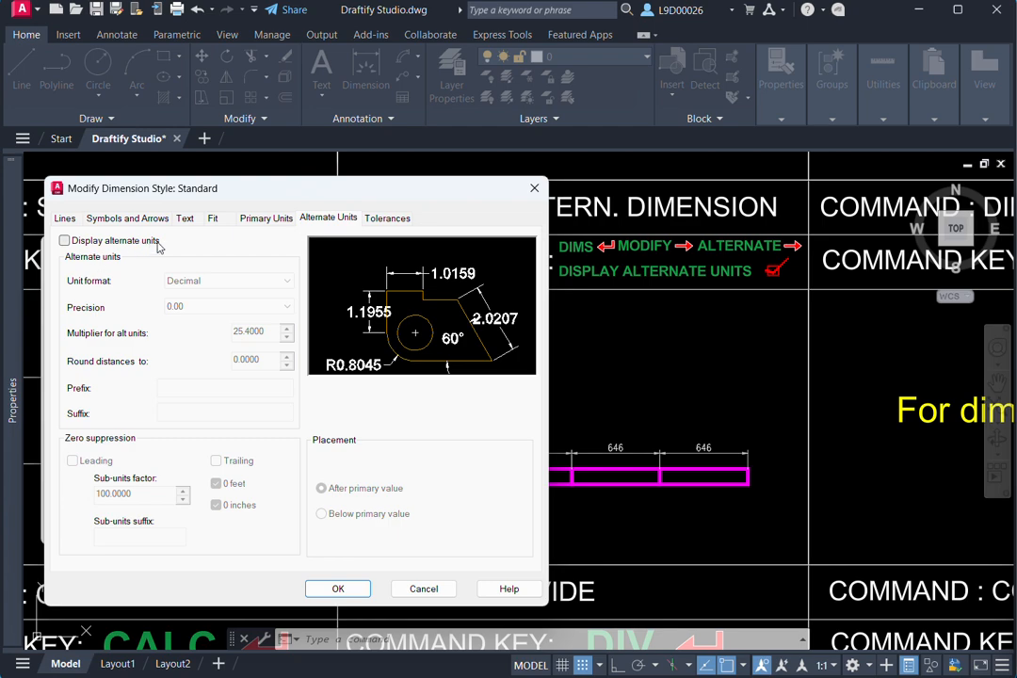
left_click(65, 241)
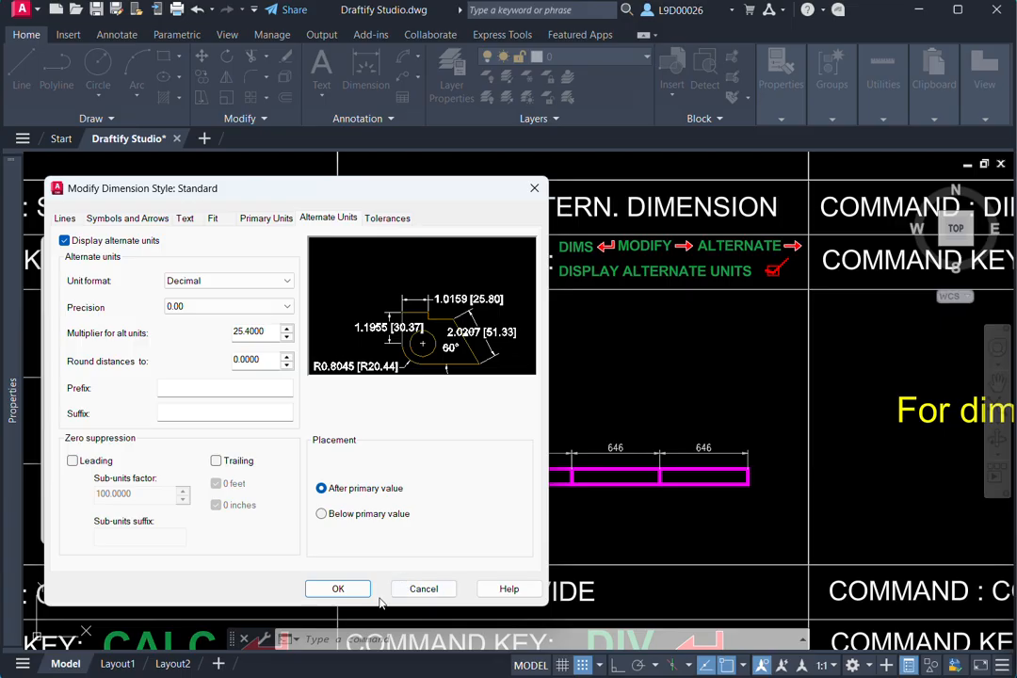
left_click(325, 590)
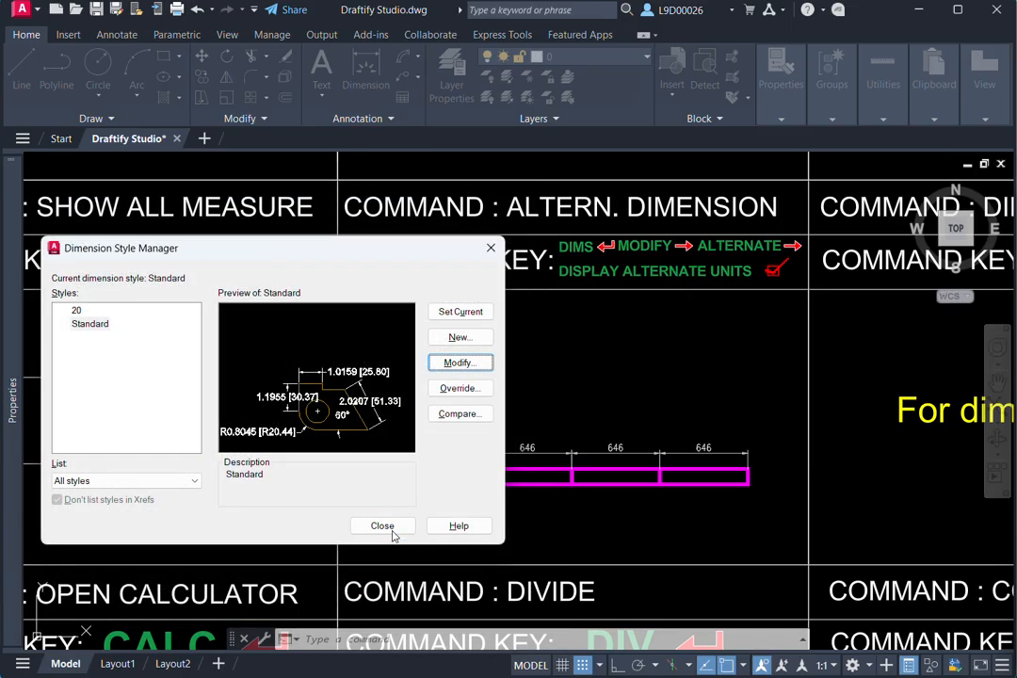
left_click(466, 315)
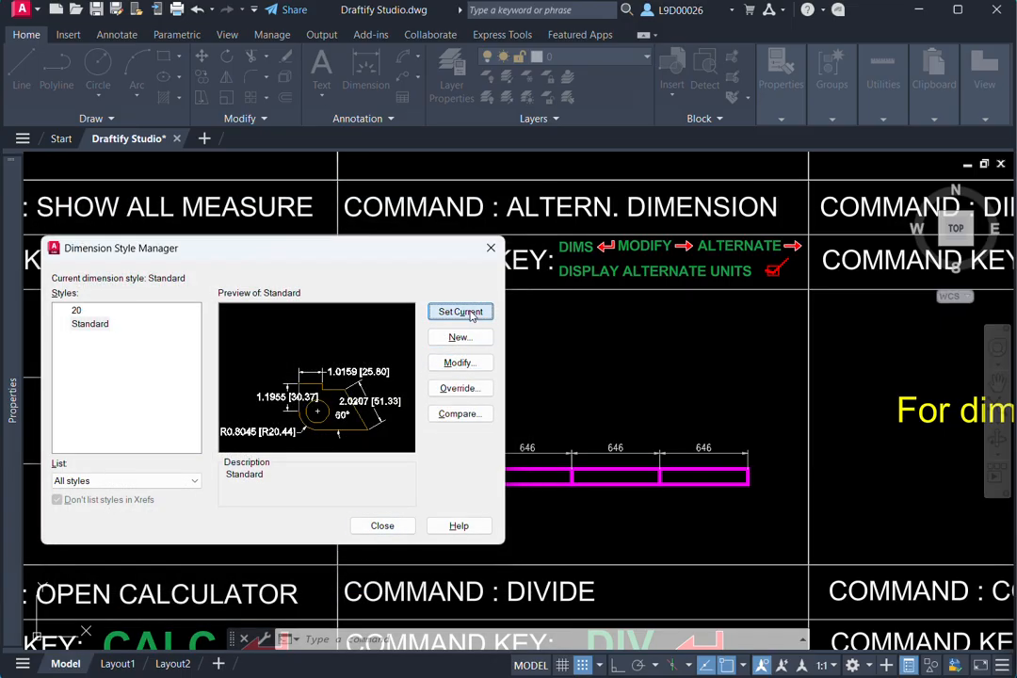
left_click(383, 526)
- Select the first dimension above the magenta bar, reopen the Dimension Style Manager (DIMSTY) and open style 20 for modification
scroll(493, 458, "up", 3)
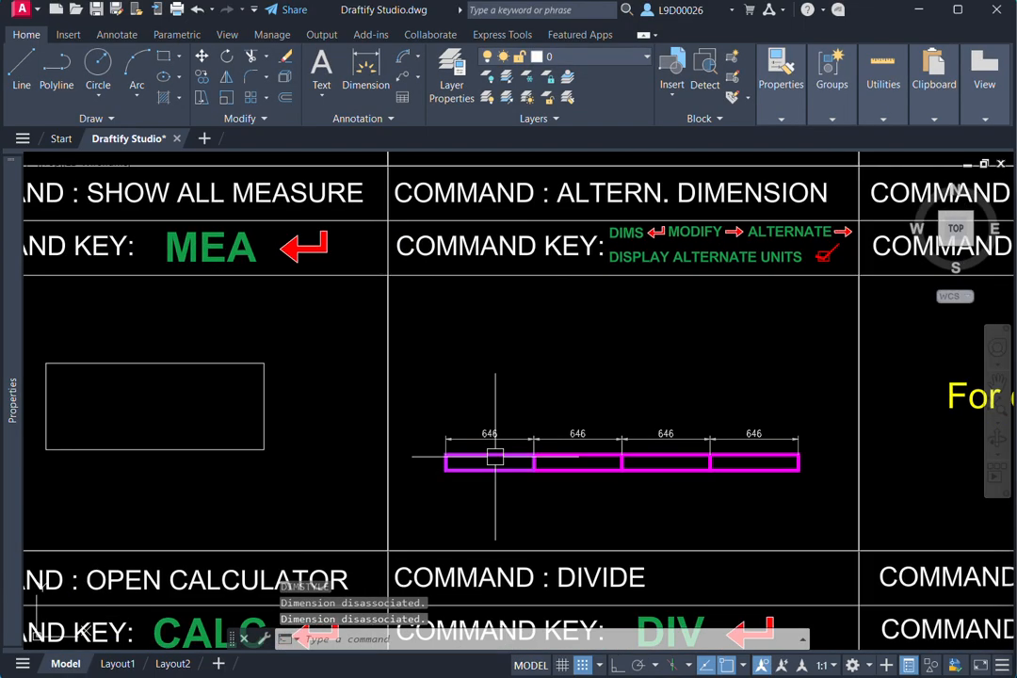
left_click(528, 433)
middle_click_drag(533, 420, 486, 412)
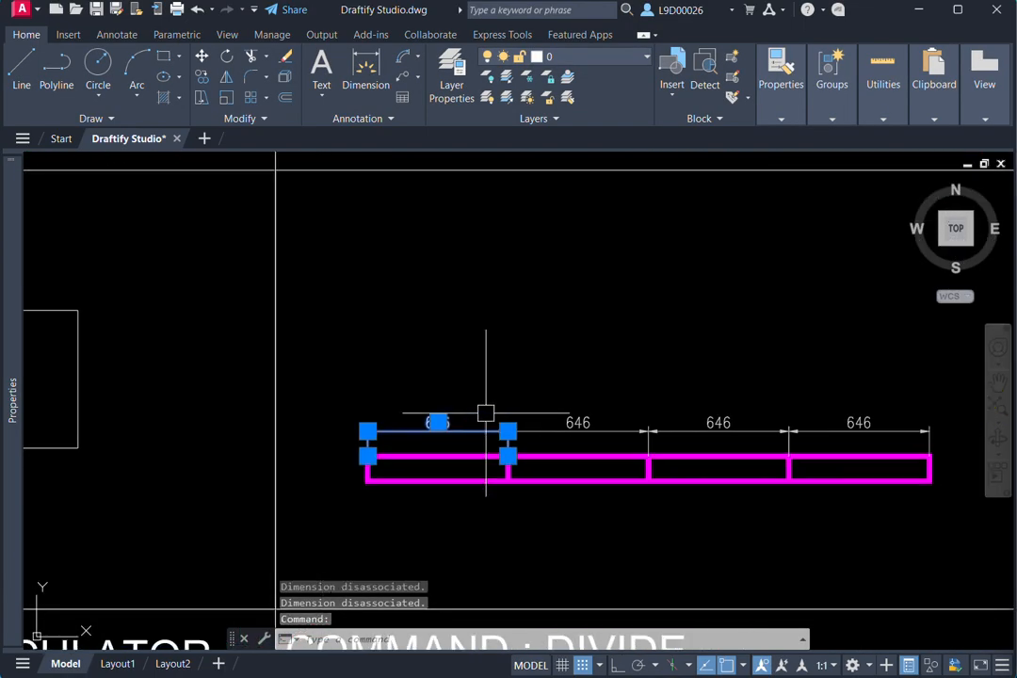
type("dim")
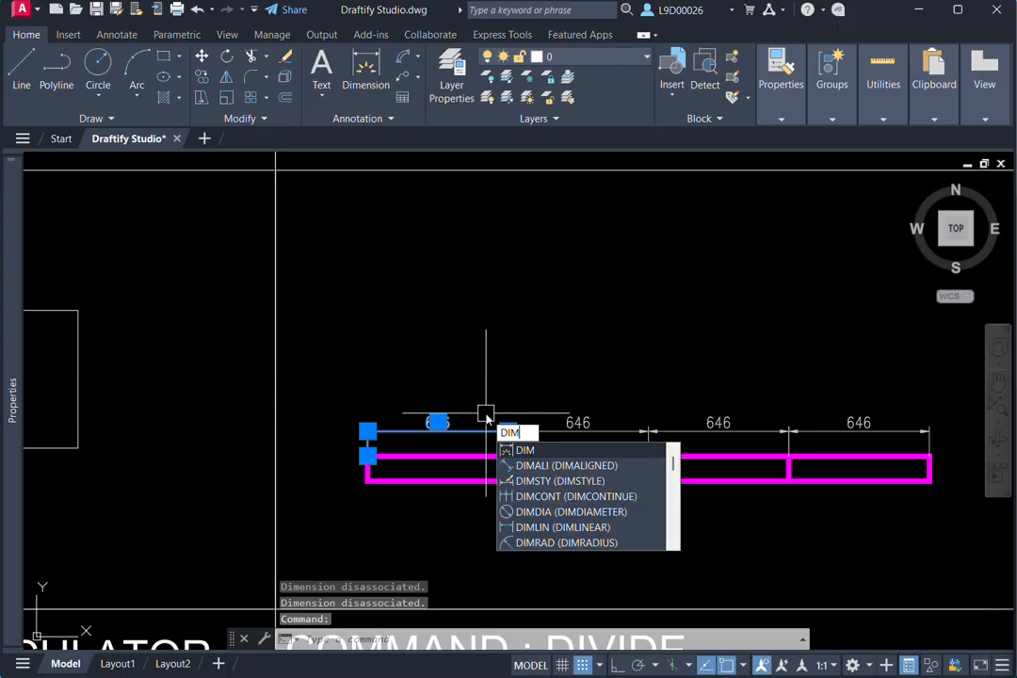
type("sty")
key("Return")
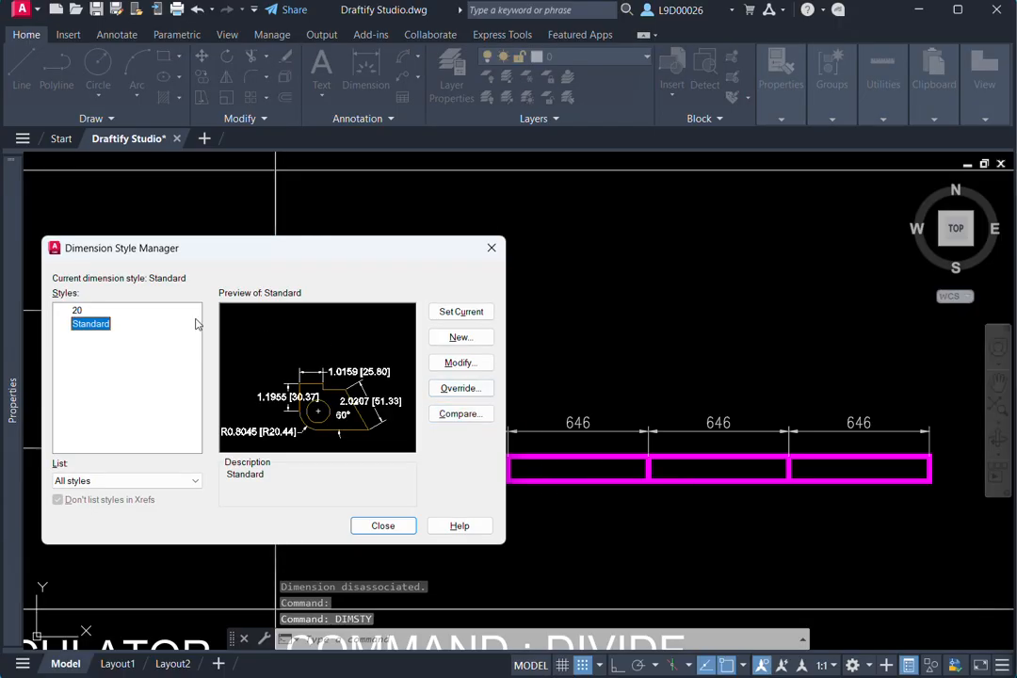
left_click(77, 311)
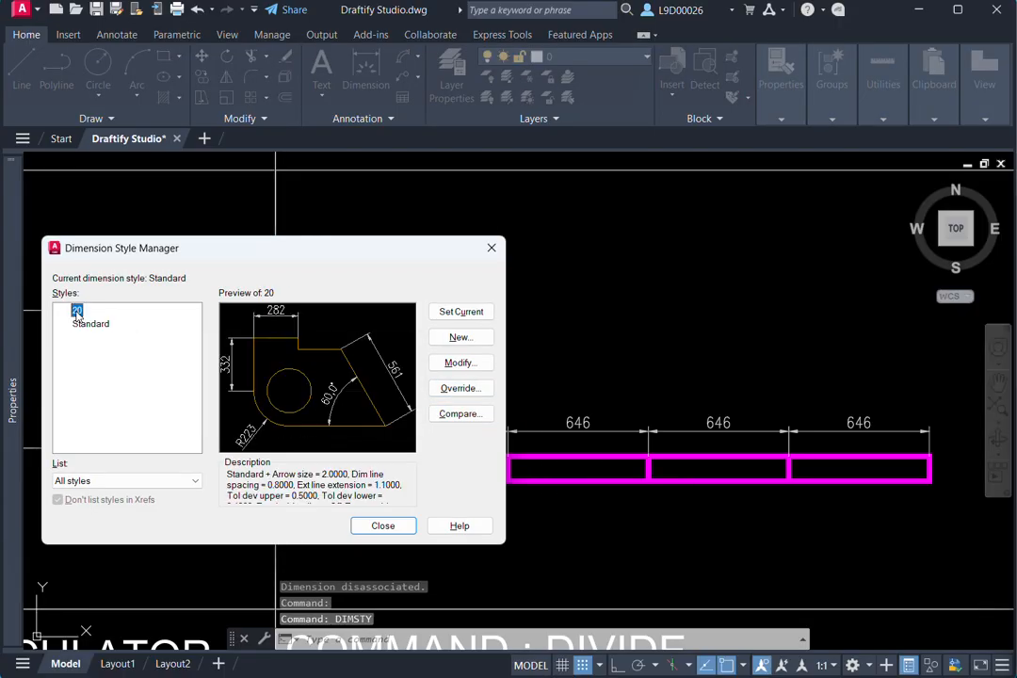
left_click(461, 362)
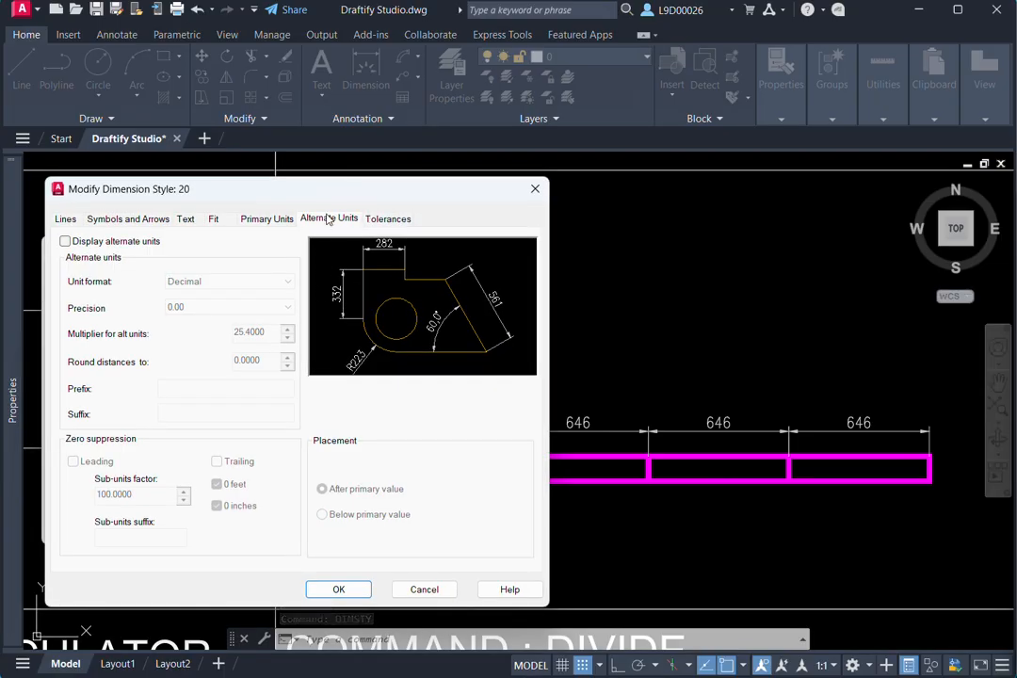
- Turn on the display of alternate units in style 20, make it the current style and close the manager
left_click(73, 242)
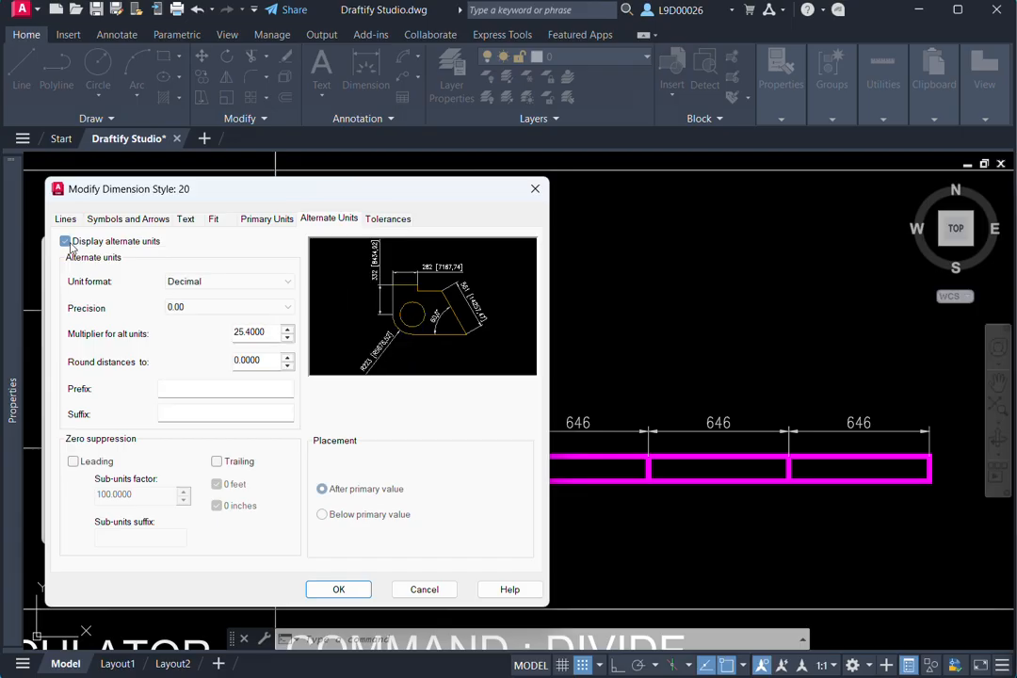
left_click(337, 588)
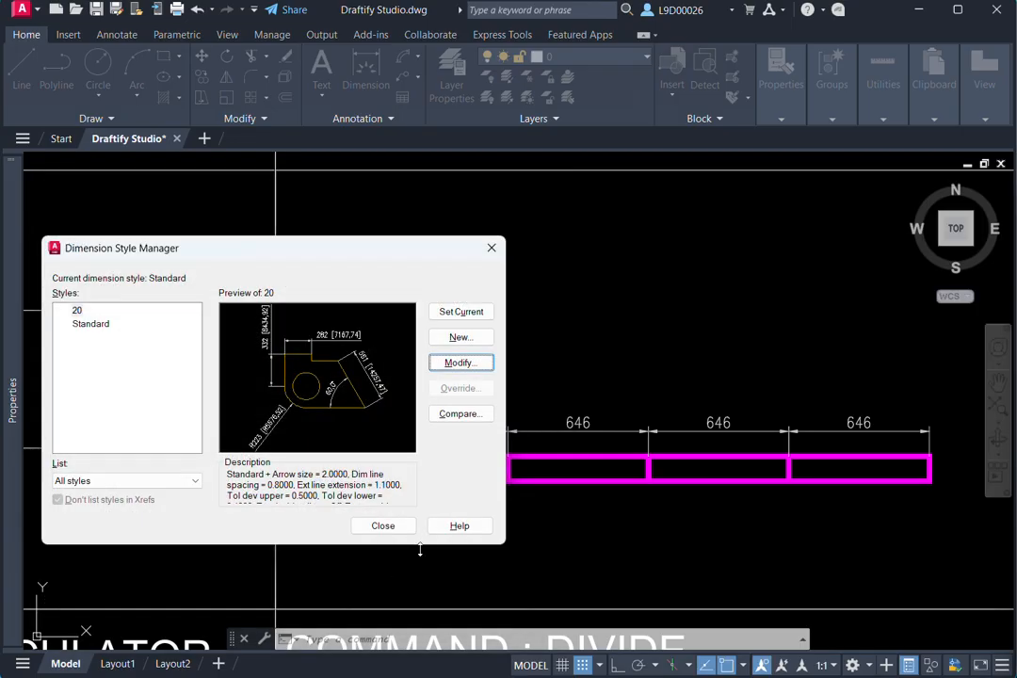
left_click(463, 313)
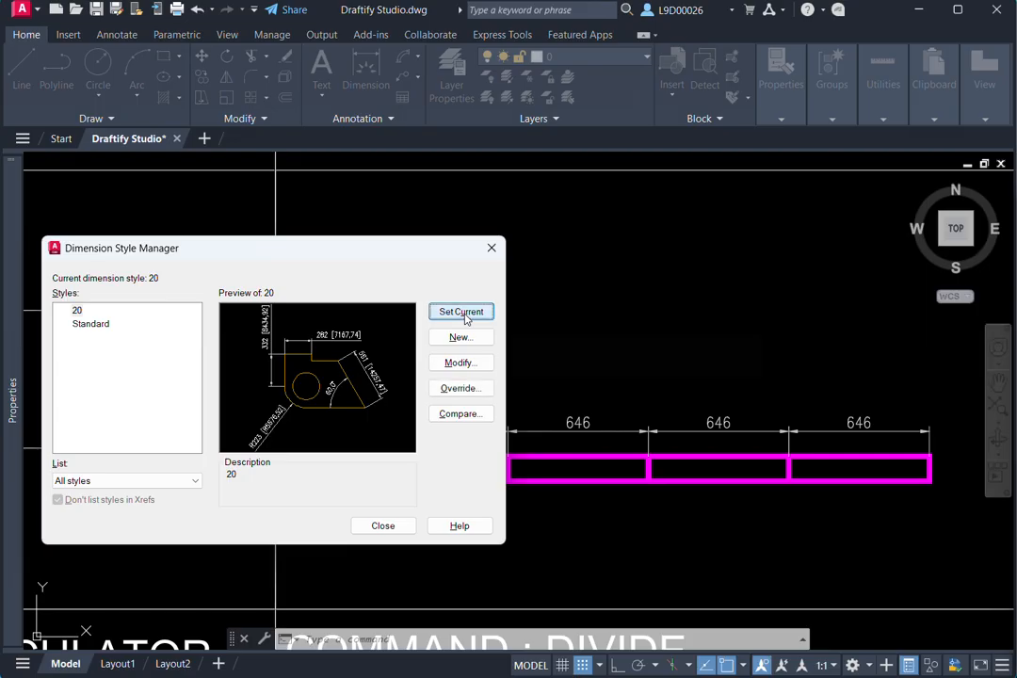
left_click(382, 525)
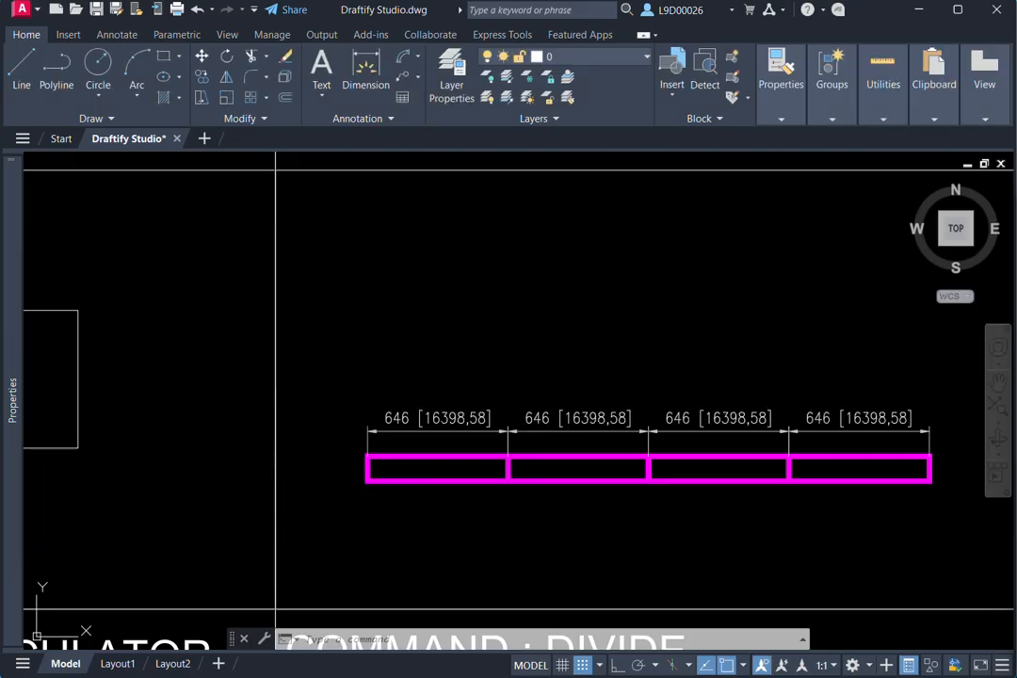
- Open the Dimension Style Manager with DIMS for the Dimension Style cell and bring up the settings of style 20
middle_click_drag(413, 441, 453, 434)
scroll(453, 433, "up", 2)
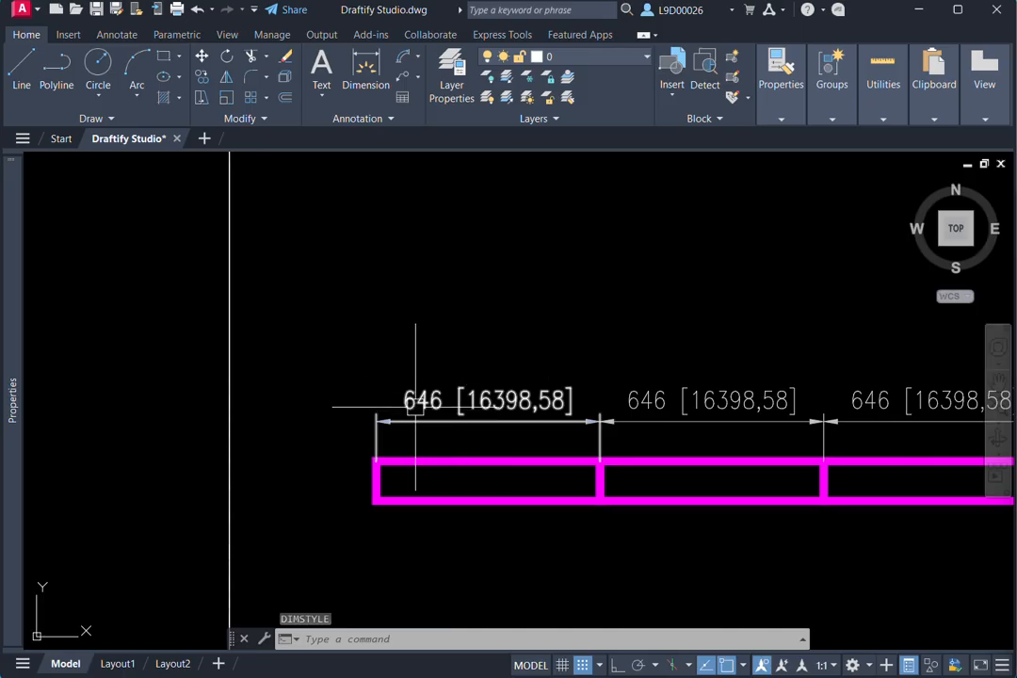
scroll(413, 404, "up", 3)
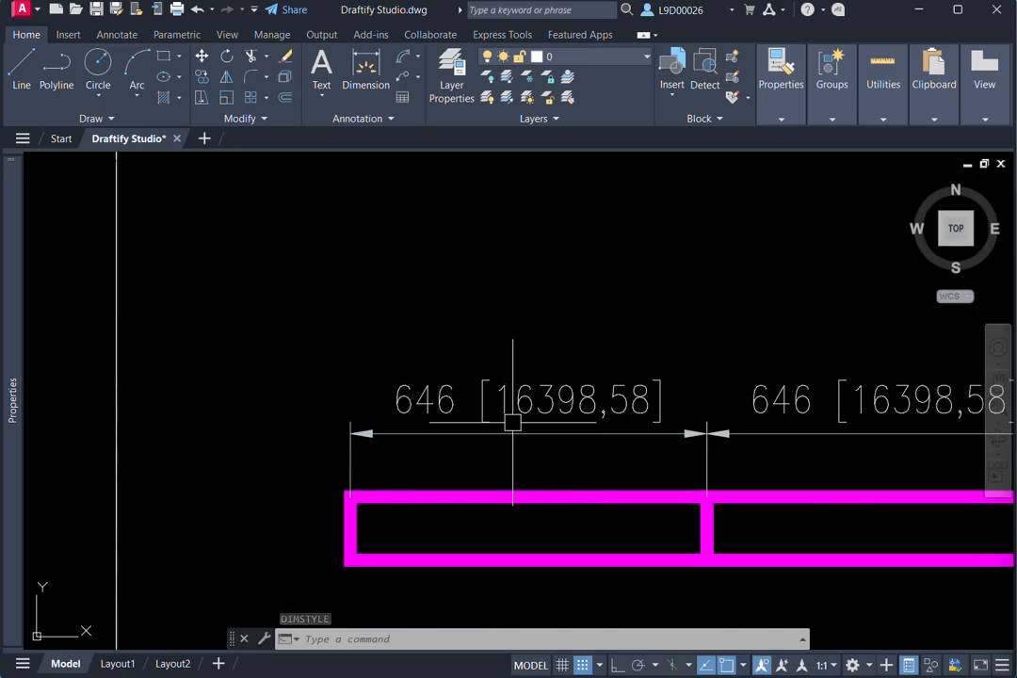
scroll(451, 415, "down", 4)
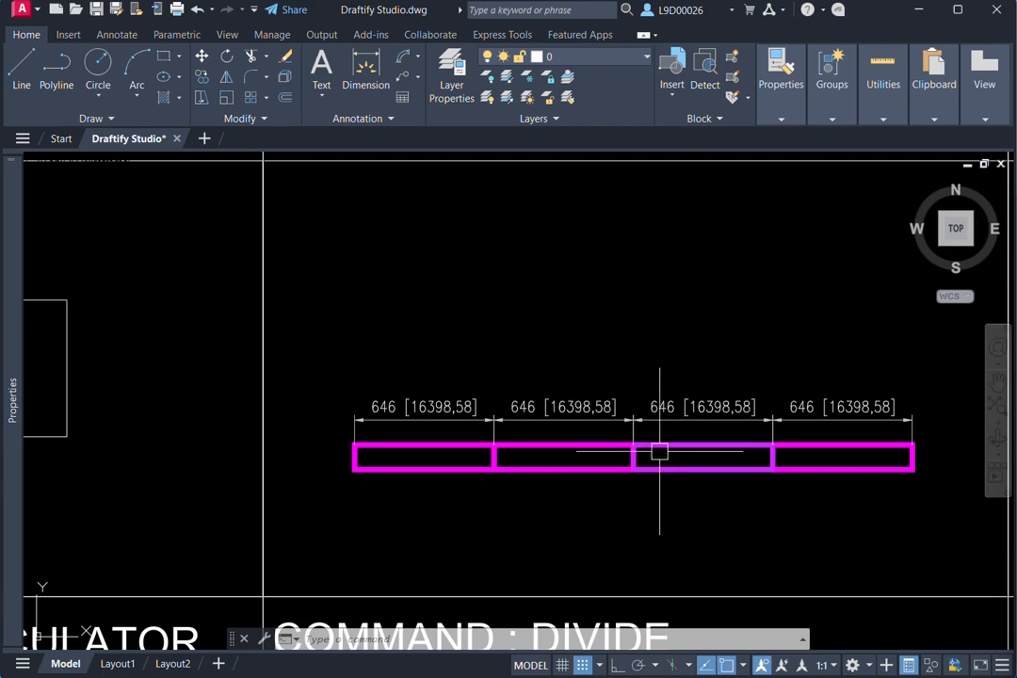
scroll(658, 452, "down", 4)
middle_click_drag(814, 425, 598, 413)
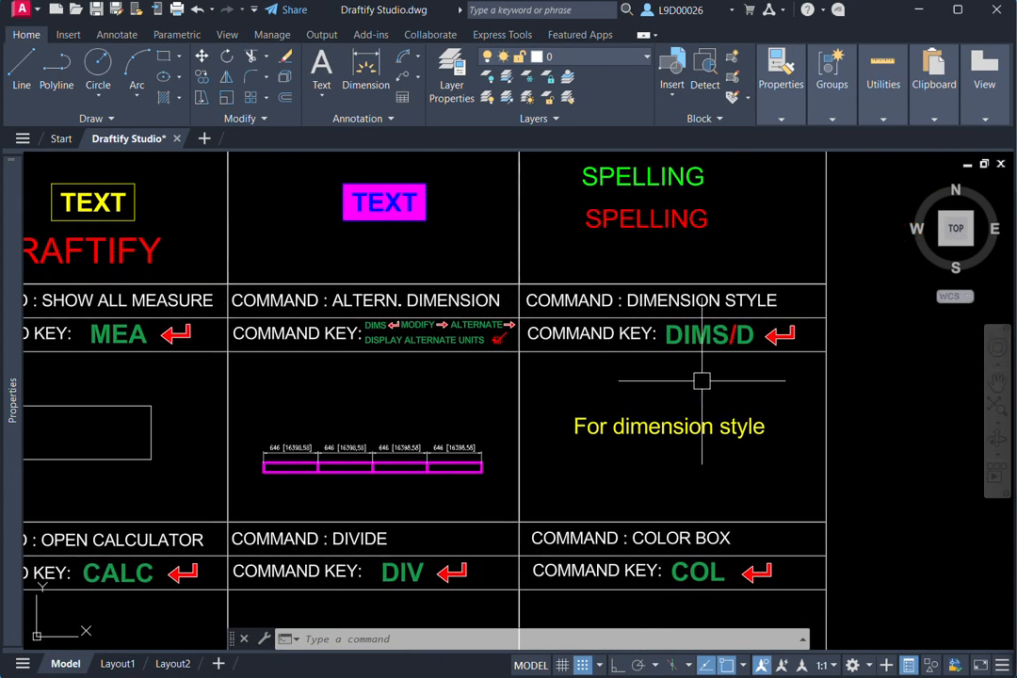
middle_click_drag(732, 372, 726, 363)
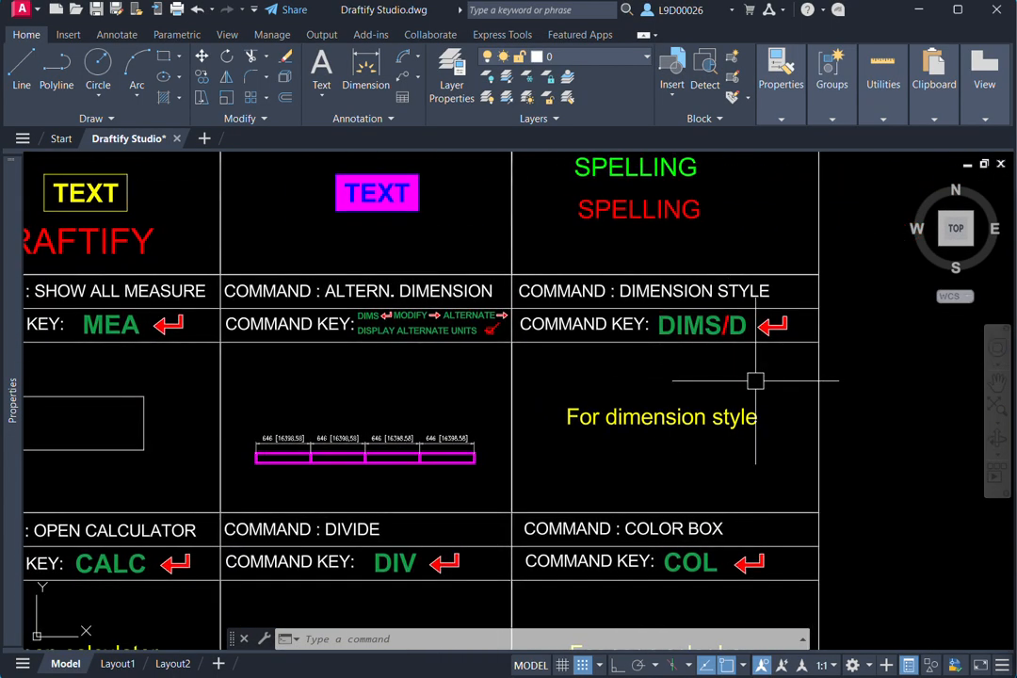
type("di")
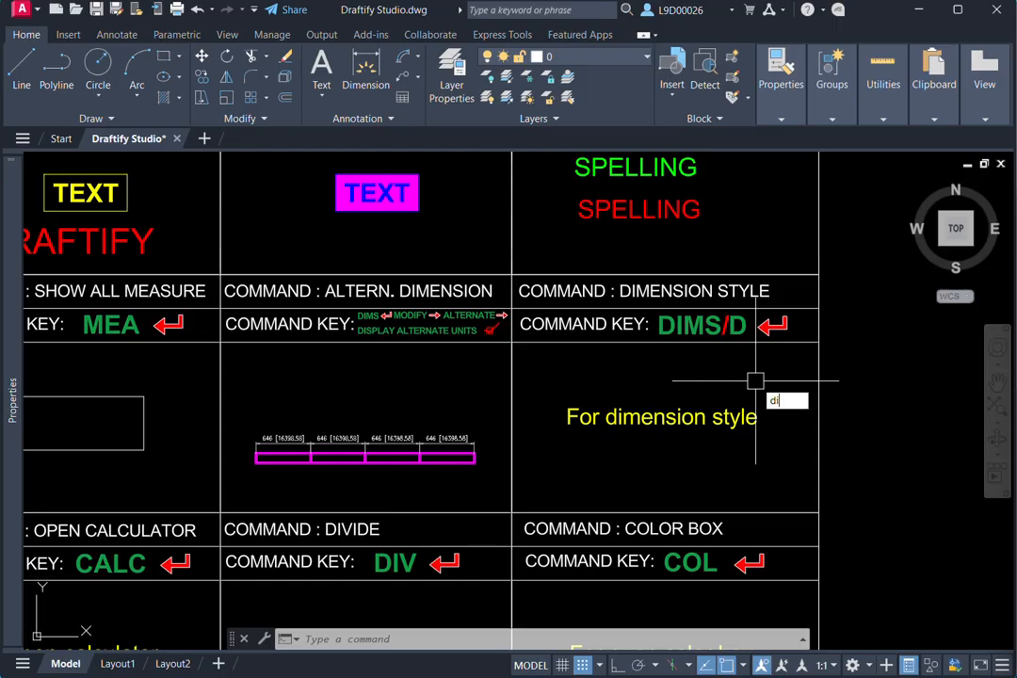
type("ms")
key("Return")
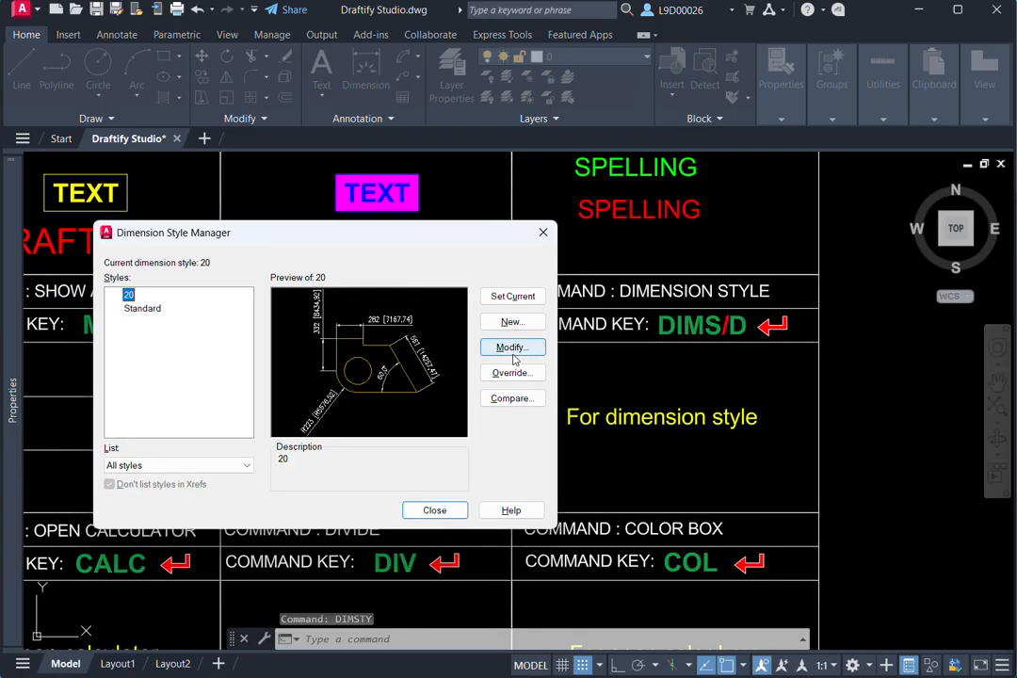
left_click(460, 362)
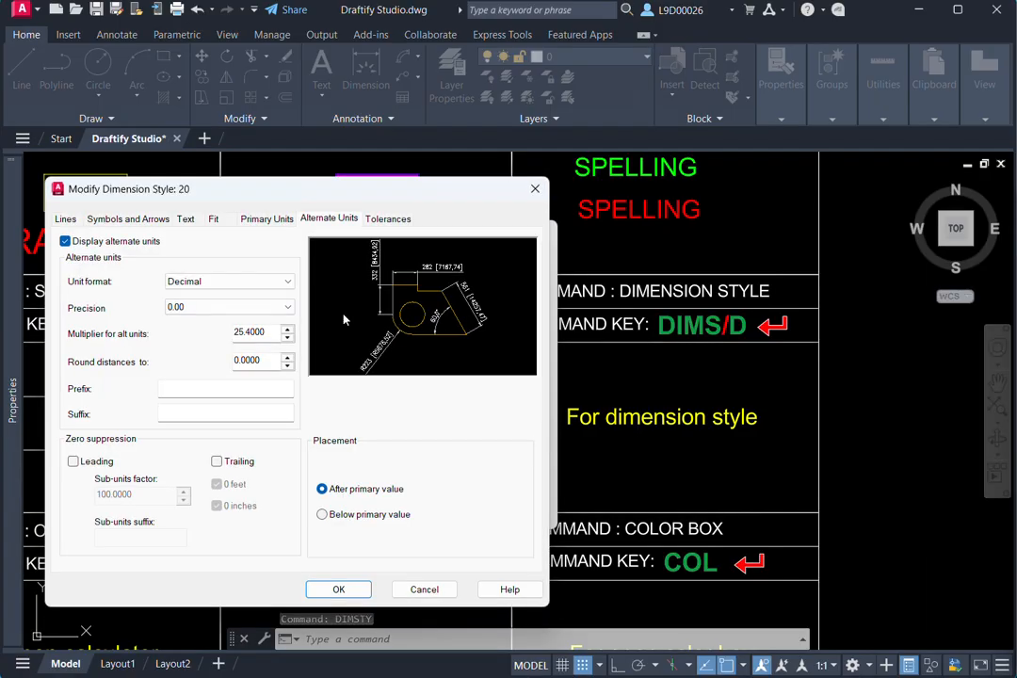
- Try turning off alternate units in style 20, look through its arrowhead types and primary unit formats, and close both dialogs without saving
left_click(65, 241)
left_click(141, 224)
left_click(132, 268)
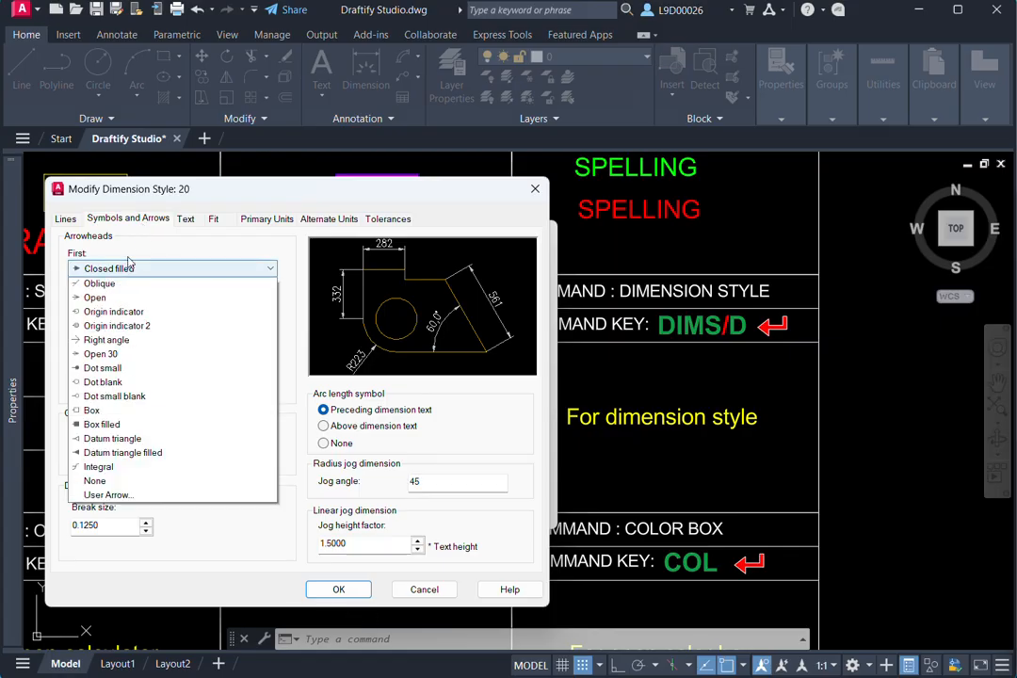
left_click(264, 230)
left_click(267, 220)
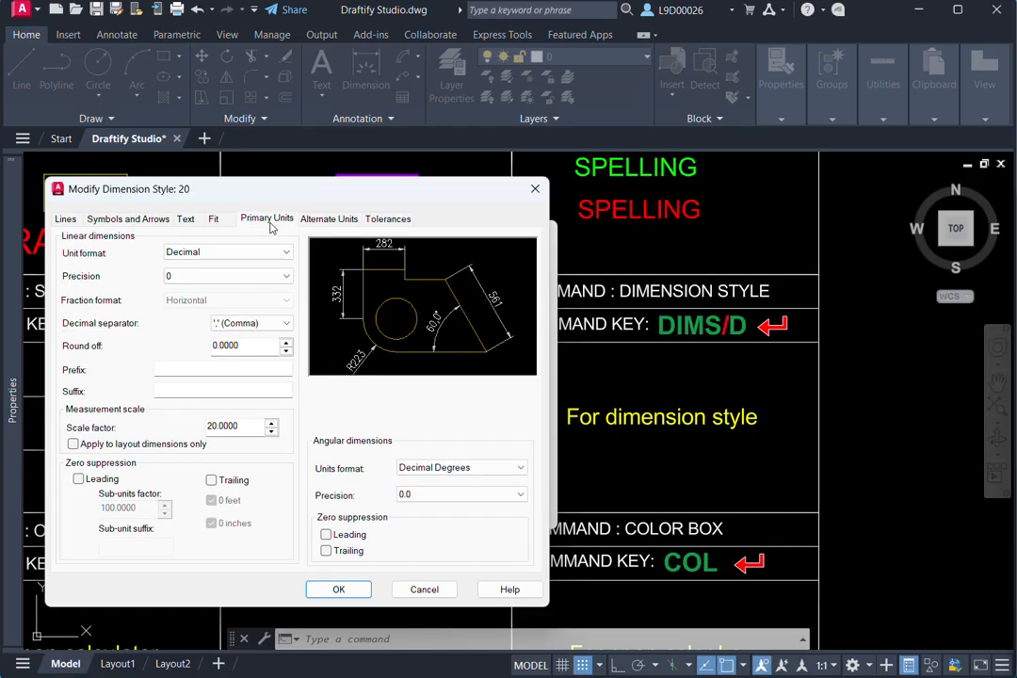
left_click(198, 257)
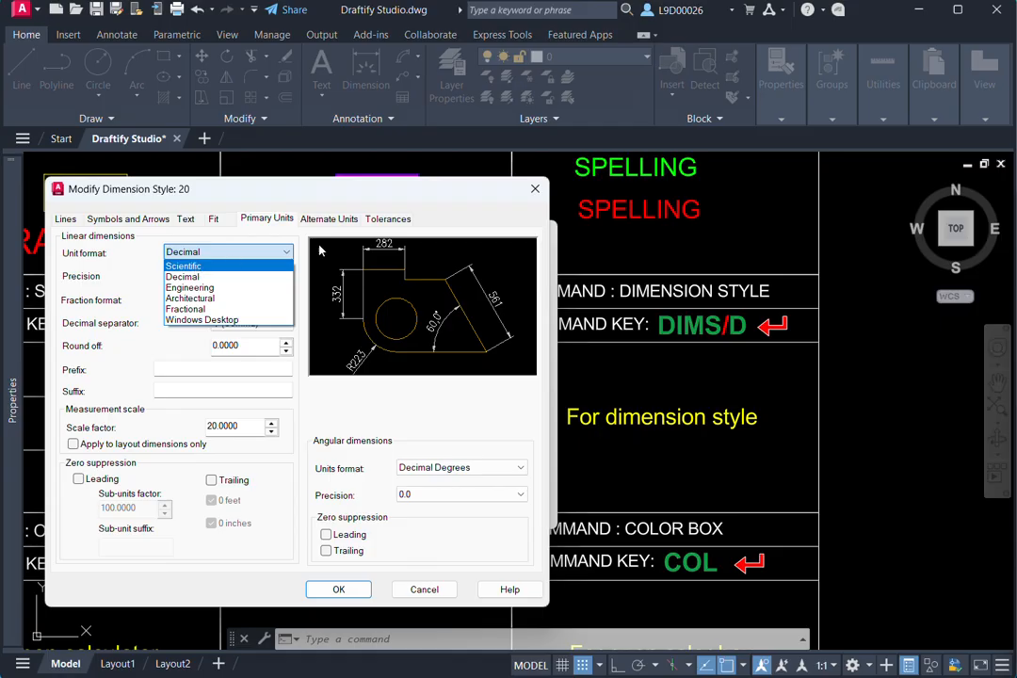
left_click(148, 246)
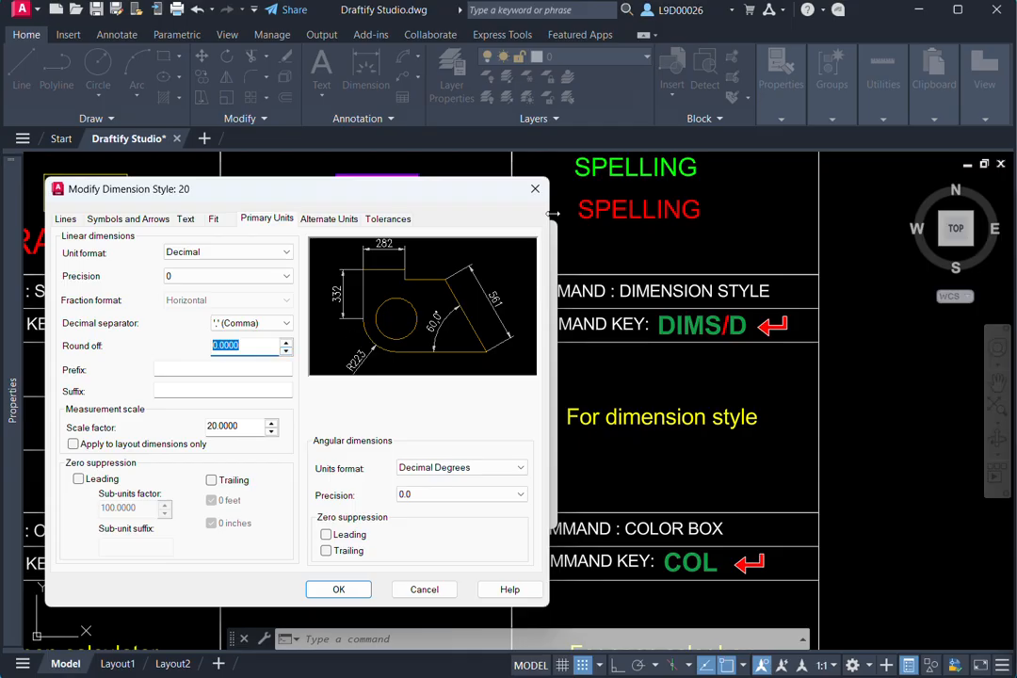
left_click(535, 191)
left_click(542, 233)
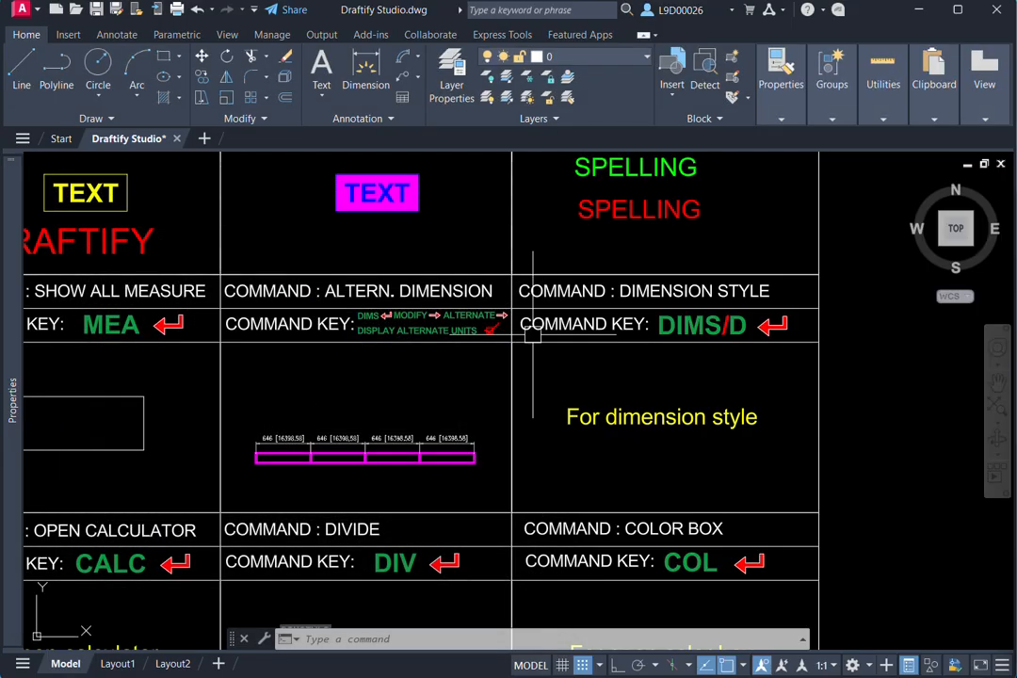
scroll(404, 397, "up", 8)
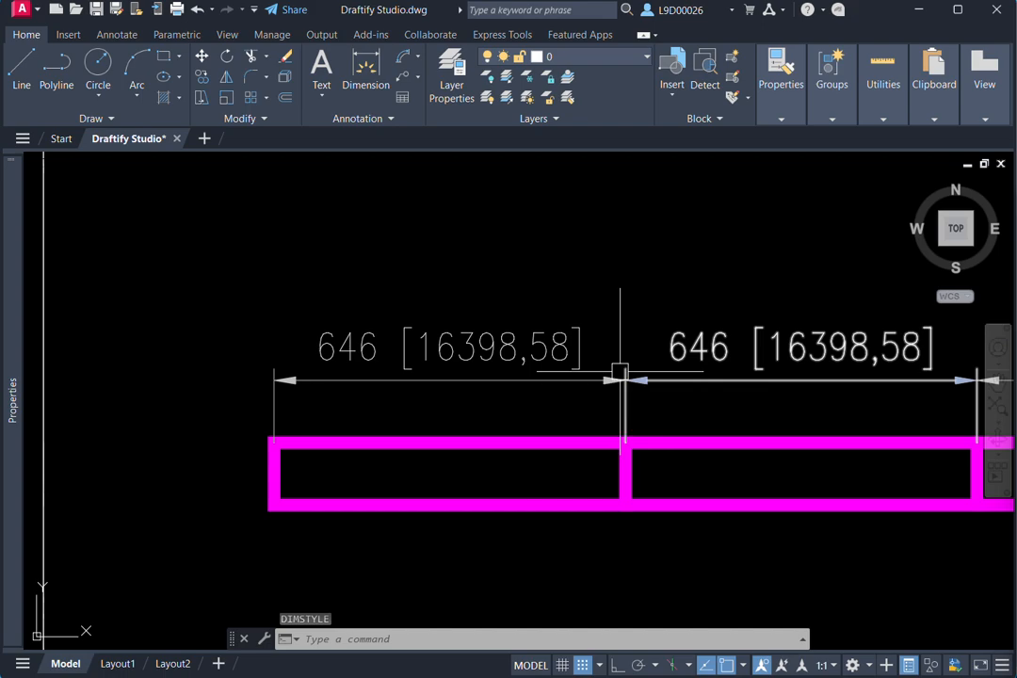
scroll(469, 284, "down", 6)
middle_click_drag(428, 364, 414, 365)
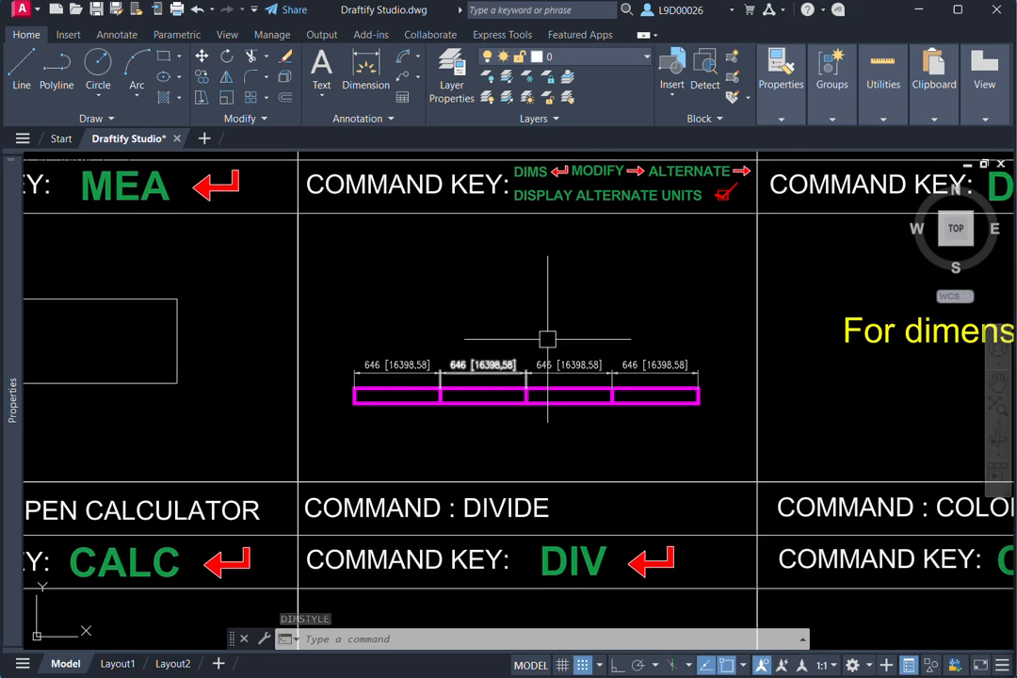
- Open the Dimension Style Manager with D for the Dimension Style cell and open the Standard style for modification
middle_click_drag(613, 325, 436, 375)
scroll(669, 355, "down", 2)
middle_click_drag(670, 357, 612, 342)
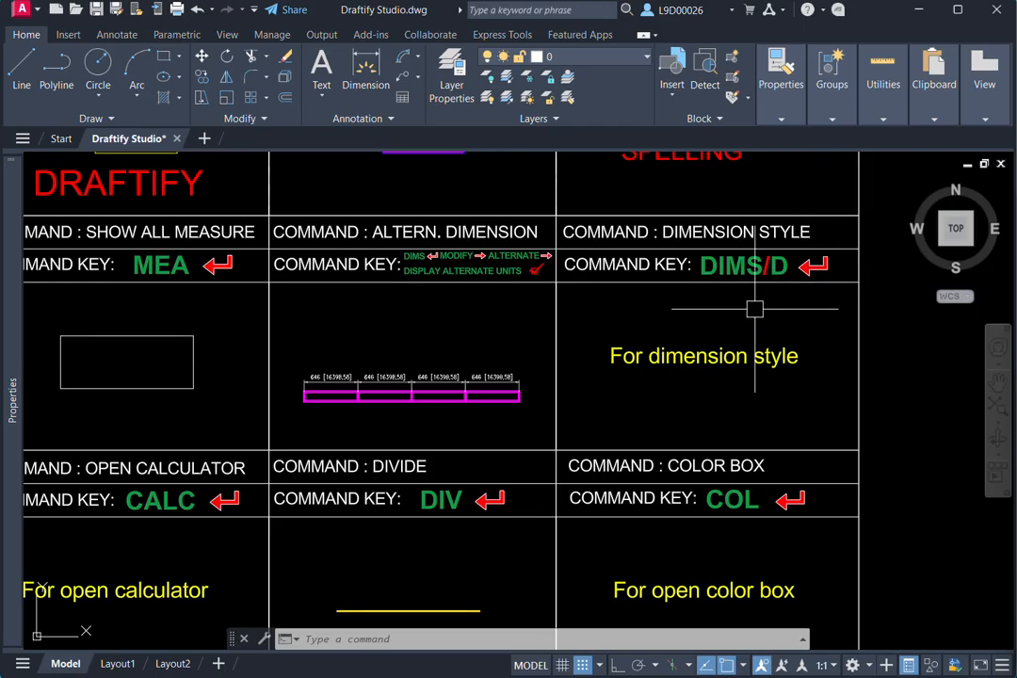
type("d")
key("Return")
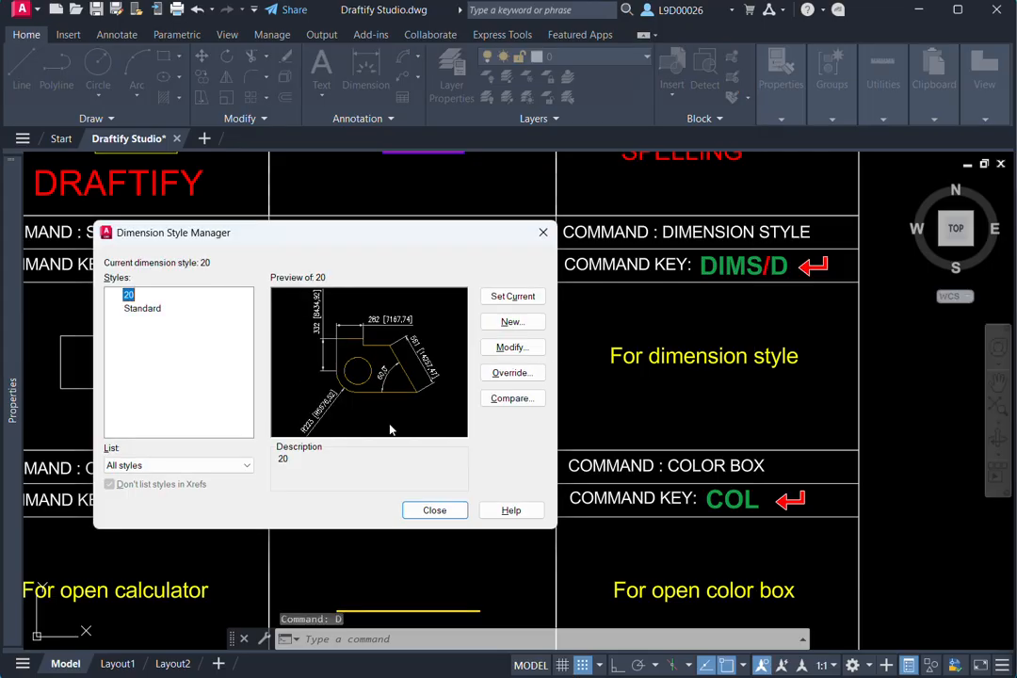
left_click(147, 311)
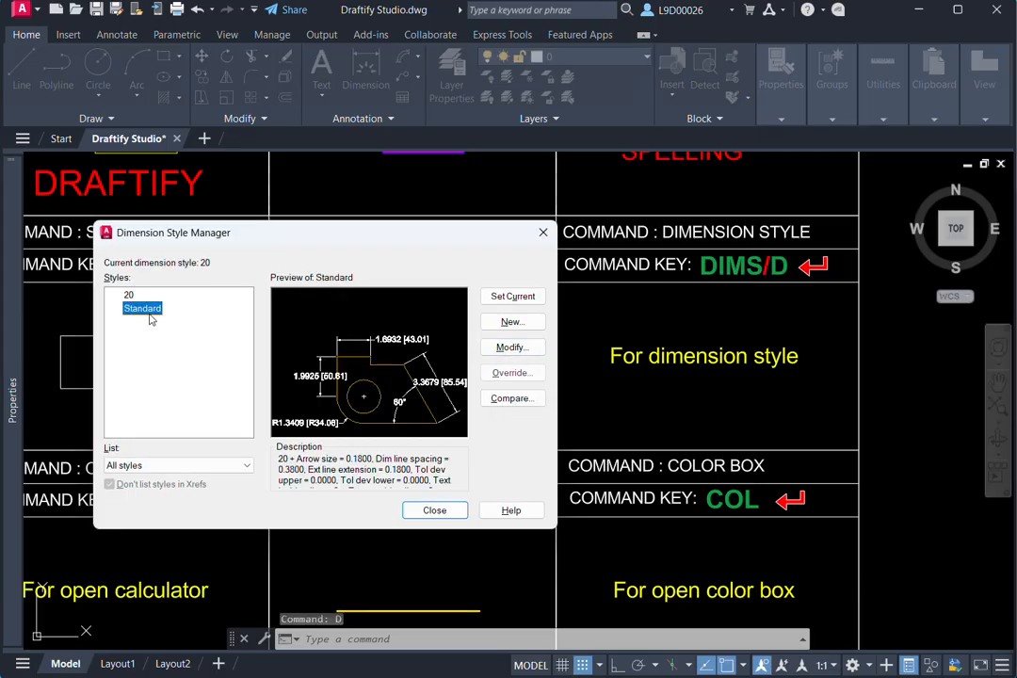
left_click(511, 347)
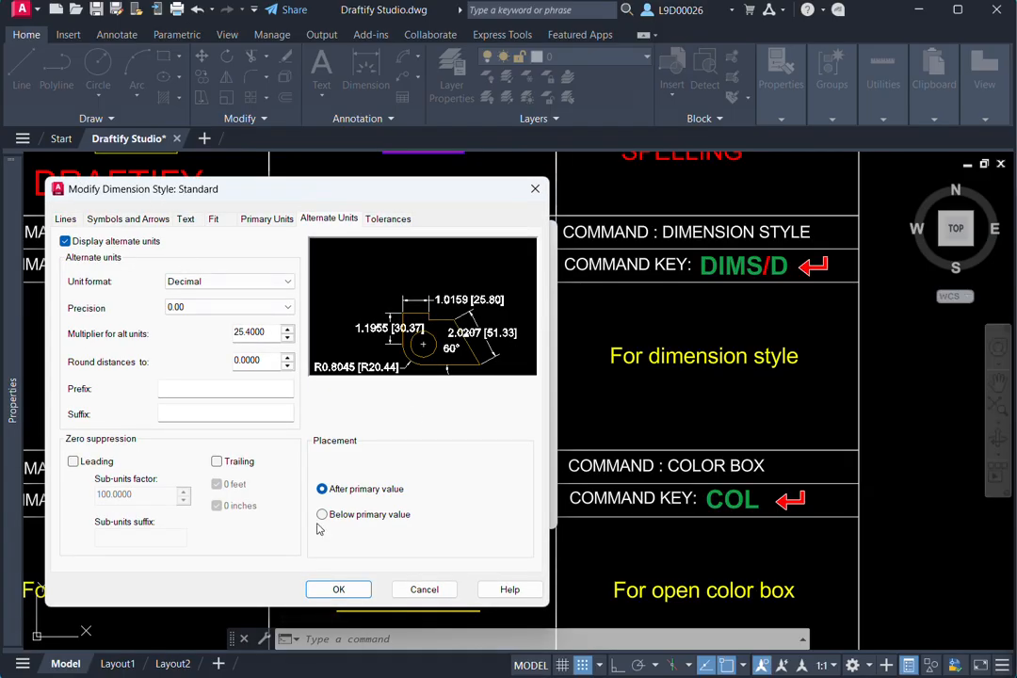
- Look through the Standard style's tolerance, unit, arrow and line settings including the dimension line linetypes, and close both dialogs without saving
left_click(392, 221)
left_click(342, 224)
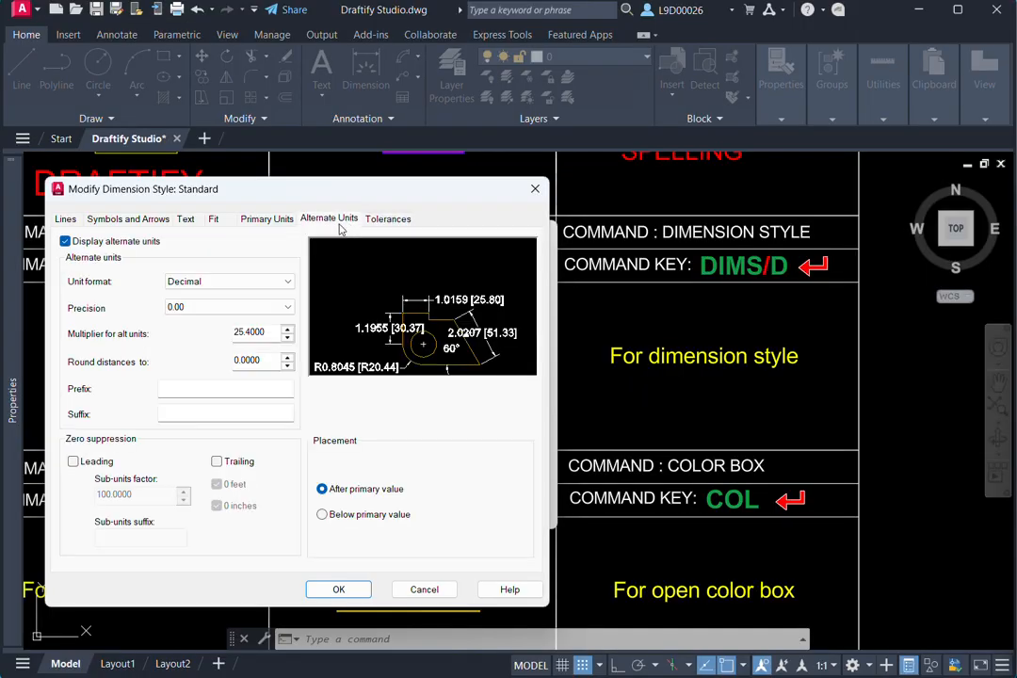
left_click(262, 222)
left_click(140, 222)
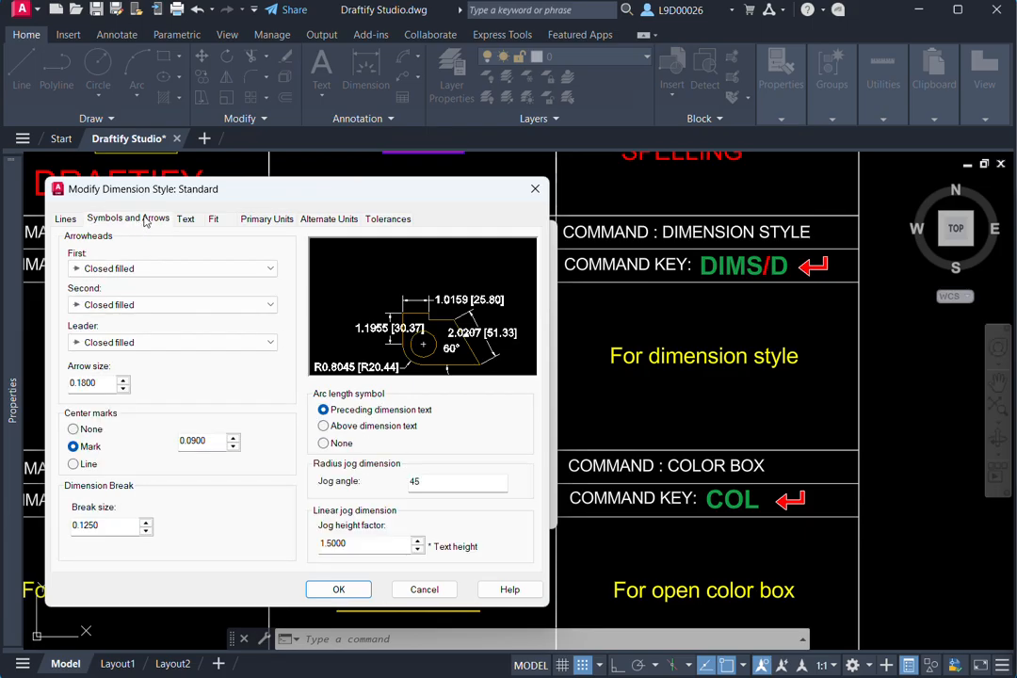
left_click(67, 220)
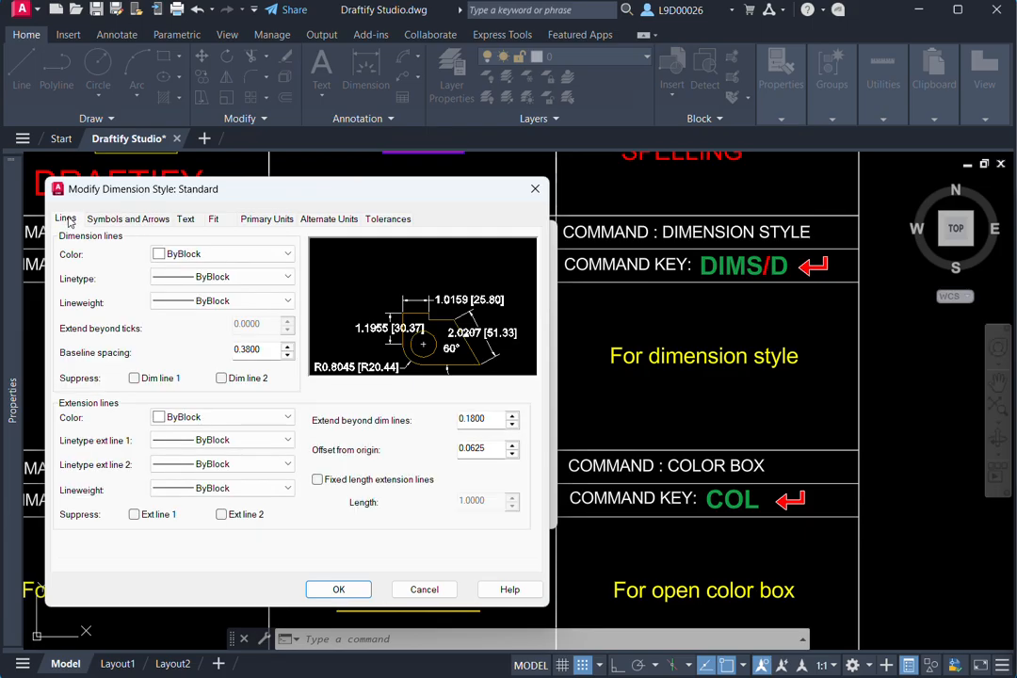
left_click(226, 278)
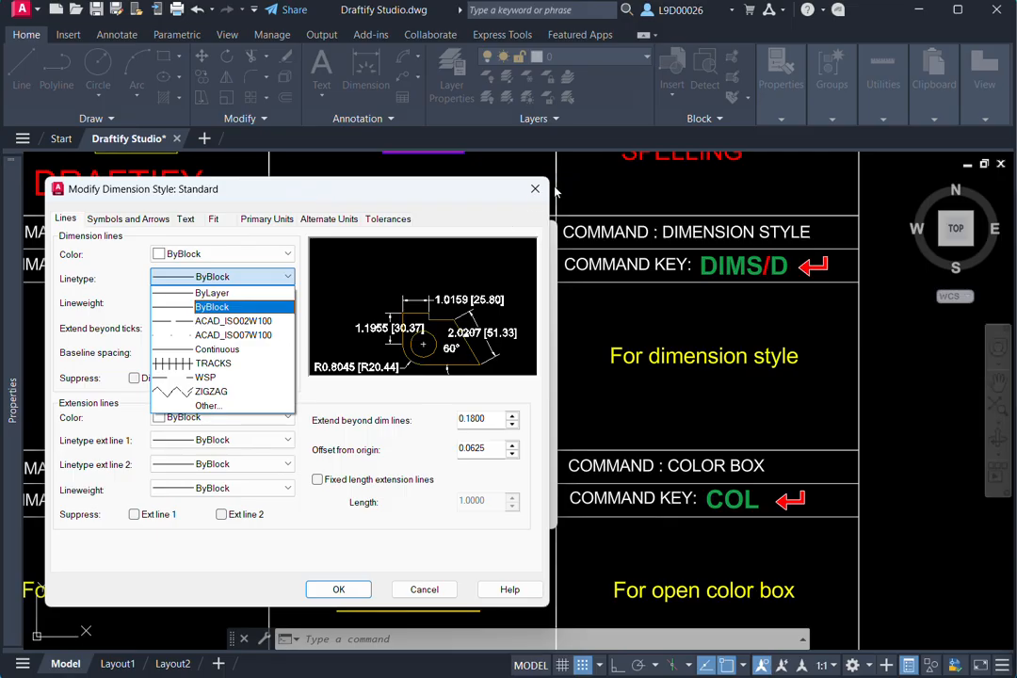
left_click(212, 307)
left_click(535, 188)
left_click(542, 231)
- Examine the dimensions with alternate units above the magenta bar
scroll(504, 334, "up", 5)
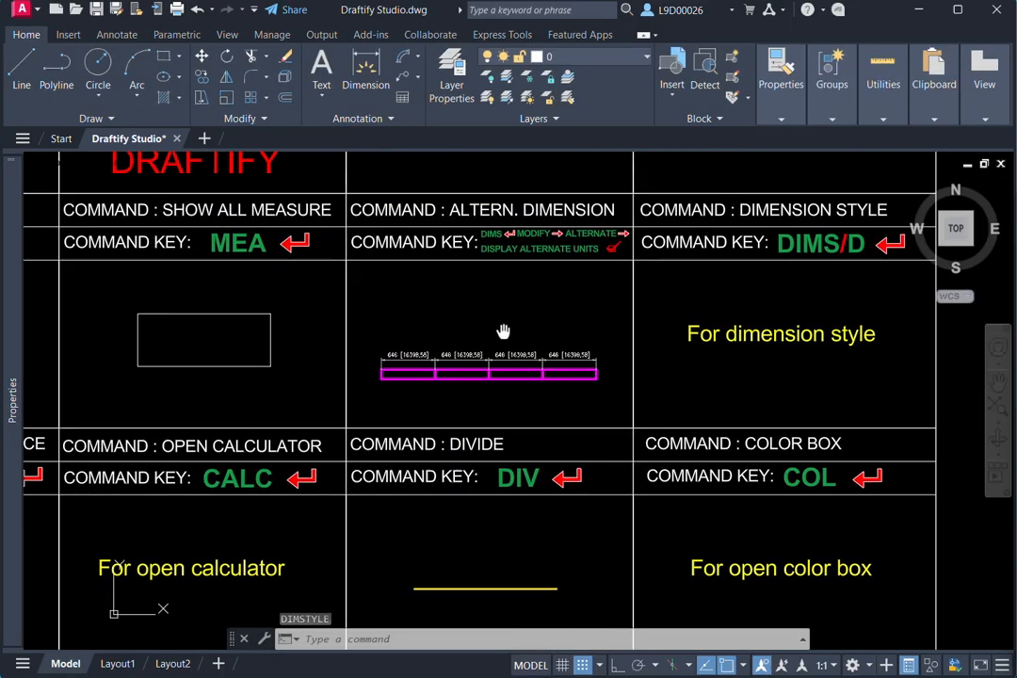
middle_click_drag(492, 443, 560, 442)
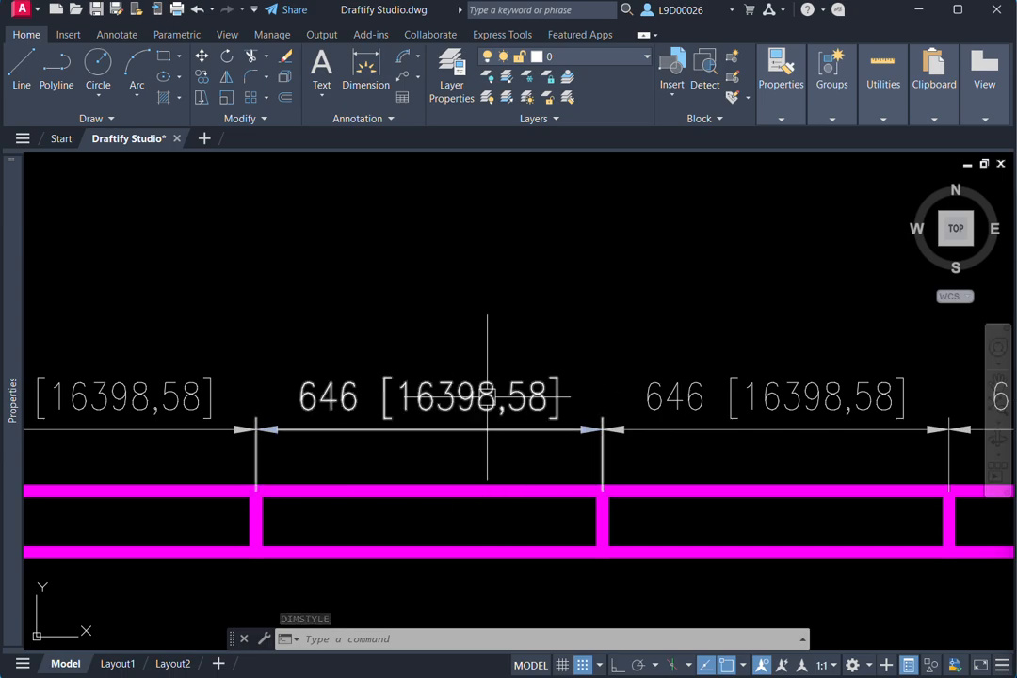
scroll(596, 369, "down", 8)
scroll(602, 372, "down", 6)
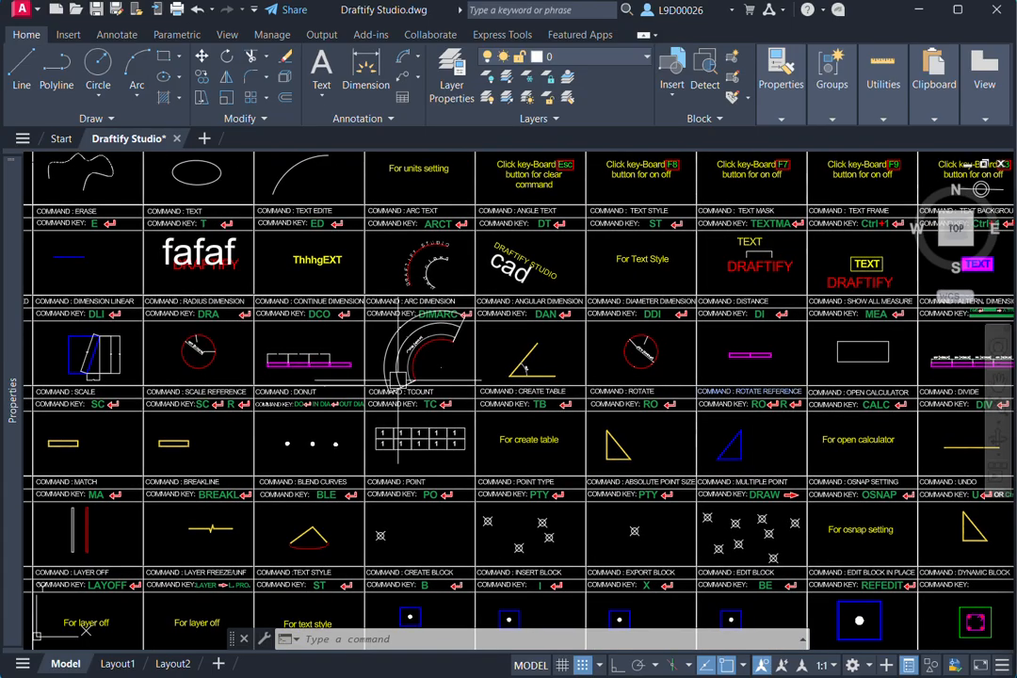
- Trim (TR) the lower part of the white vertical line and the blue slanted line in the Treem cell of row 04
scroll(397, 379, "down", 4)
mouse_move(335, 375)
middle_mouse_down()
mouse_move(477, 368)
mouse_move(502, 381)
middle_mouse_up()
scroll(259, 395, "up", 6)
middle_click_drag(337, 389, 414, 381)
scroll(443, 384, "up", 3)
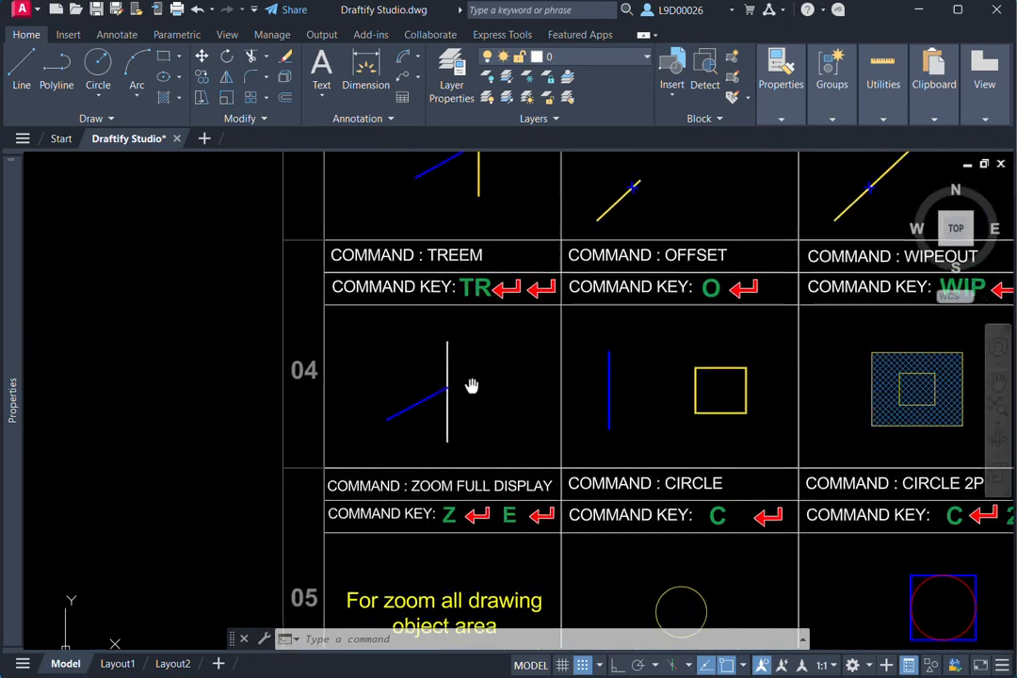
middle_click_drag(478, 375, 501, 406)
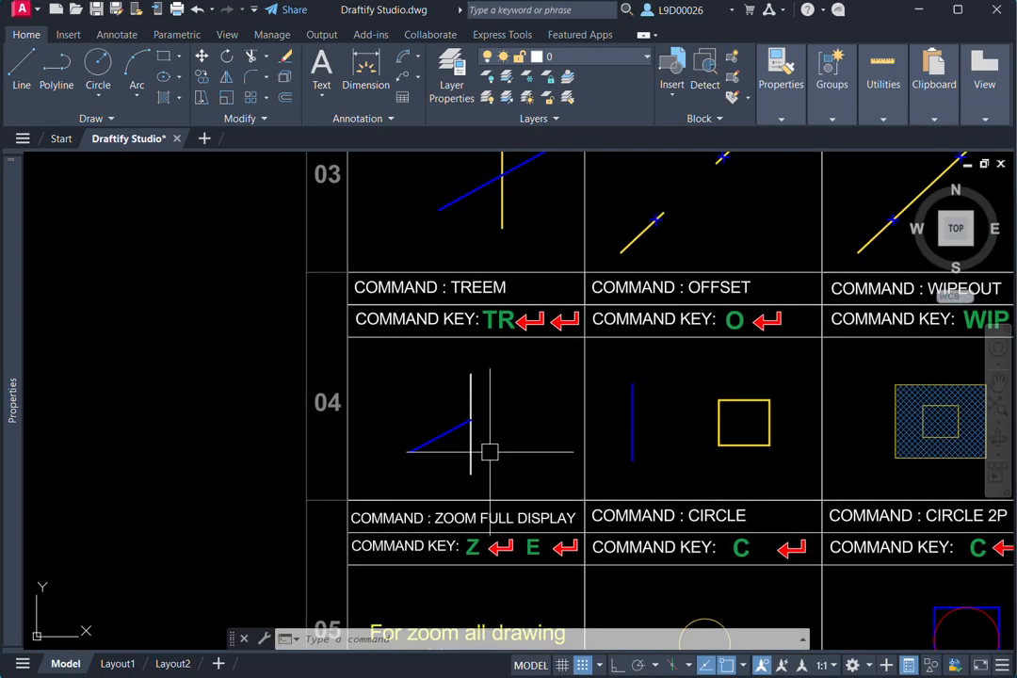
type("e")
key("Escape")
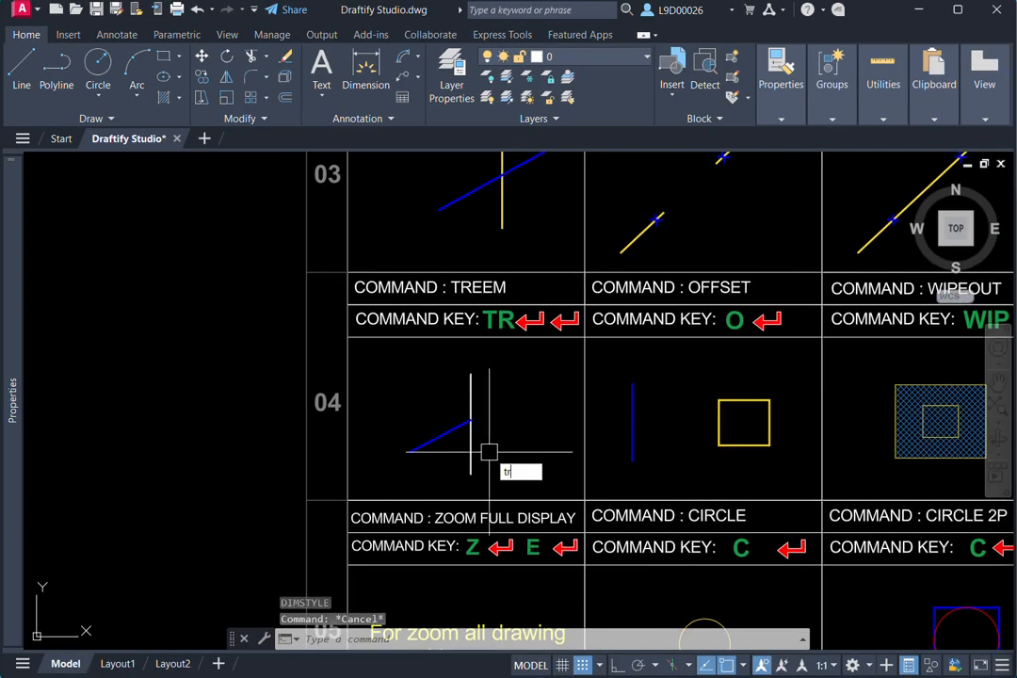
key("Return")
middle_click_drag(469, 453, 481, 457)
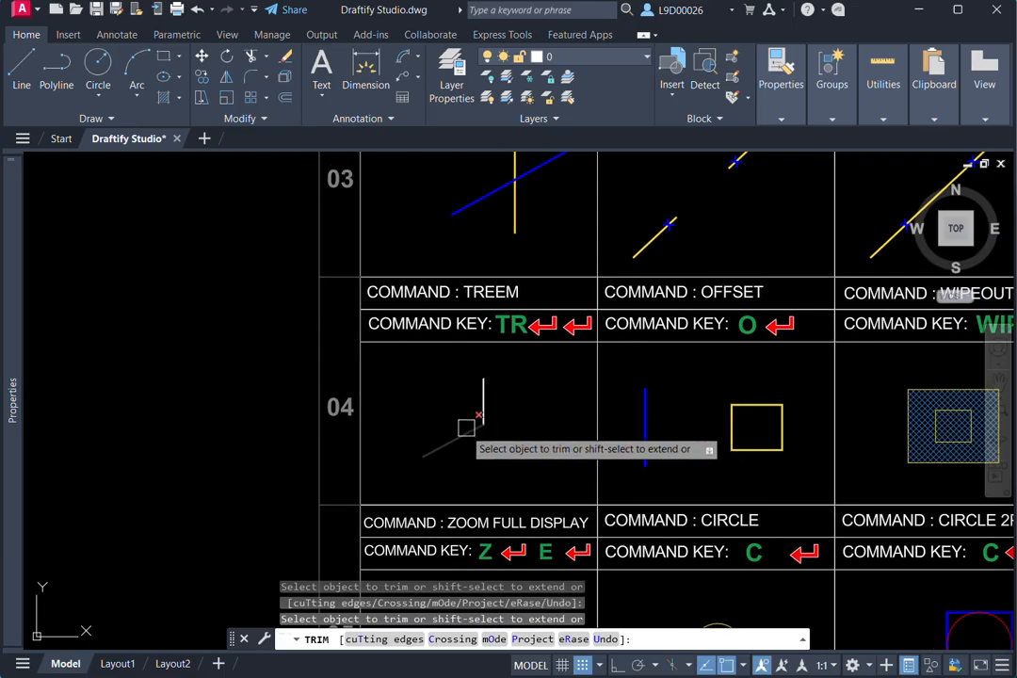
left_click(466, 428)
key("Escape")
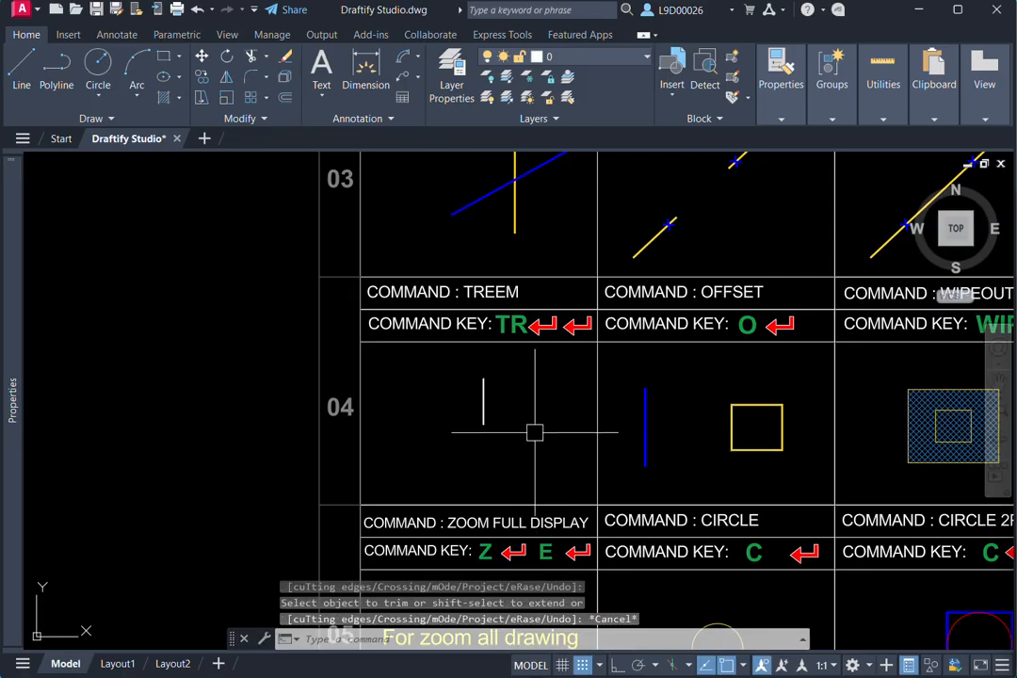
- Try to offset (O) the yellow square in the Offset cell by a distance of 15
middle_click_drag(626, 402, 507, 390)
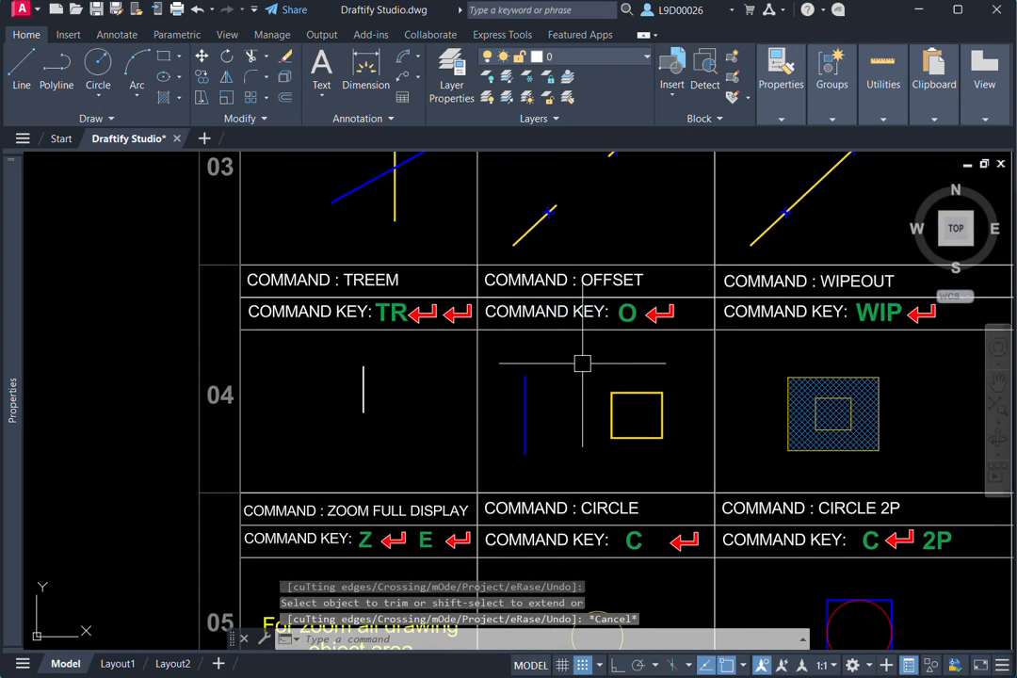
middle_click_drag(587, 422, 529, 438)
type("o")
key("Return")
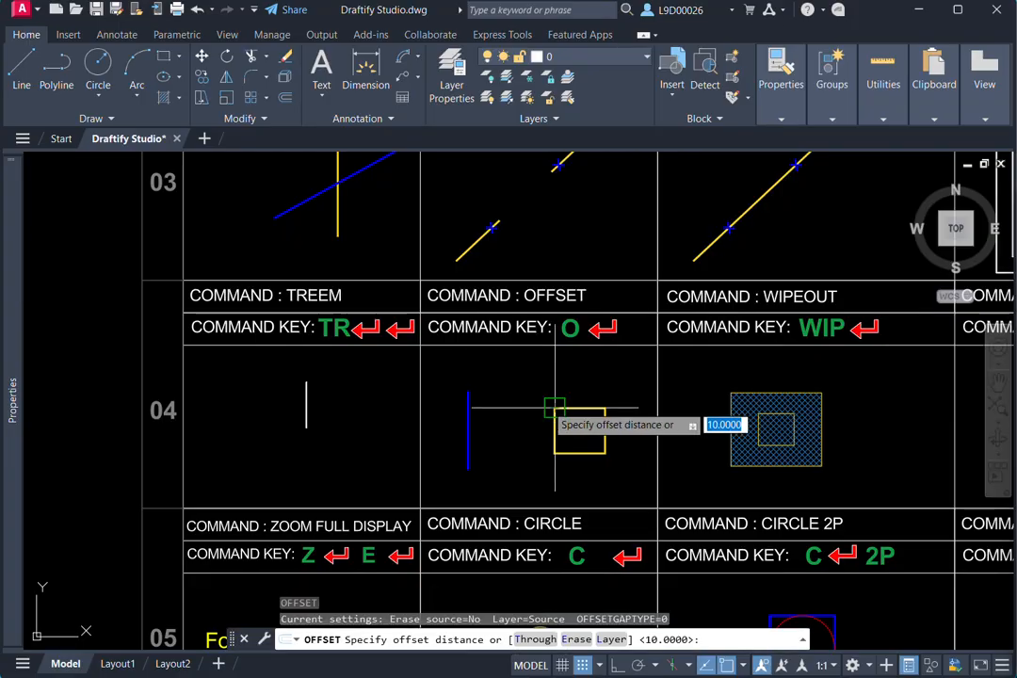
key("Return")
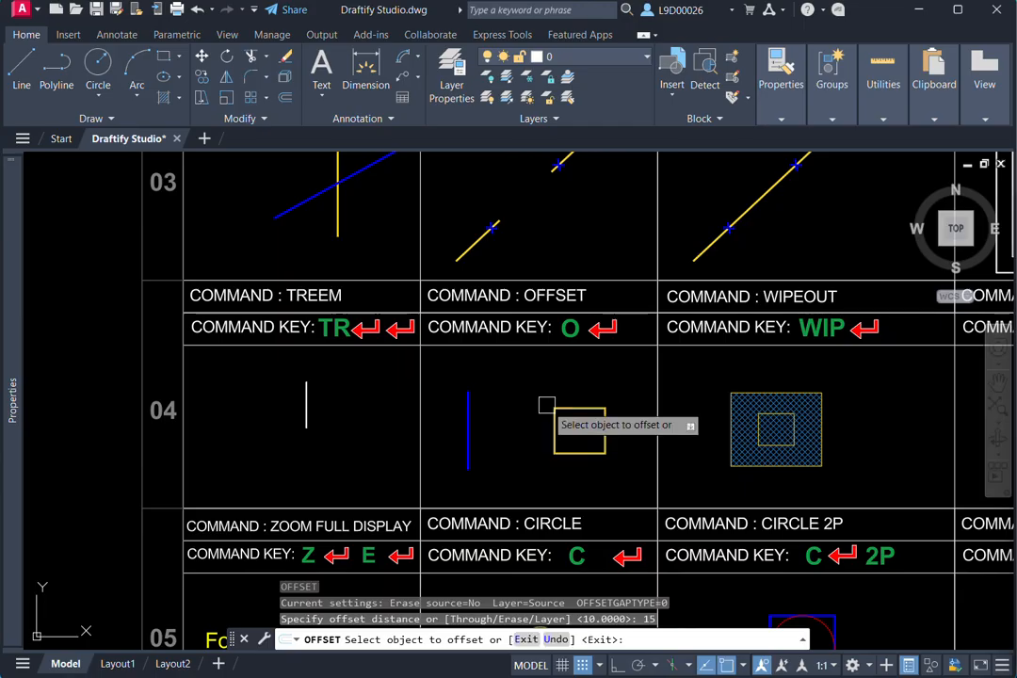
left_click(561, 421)
scroll(575, 381, "up", 2)
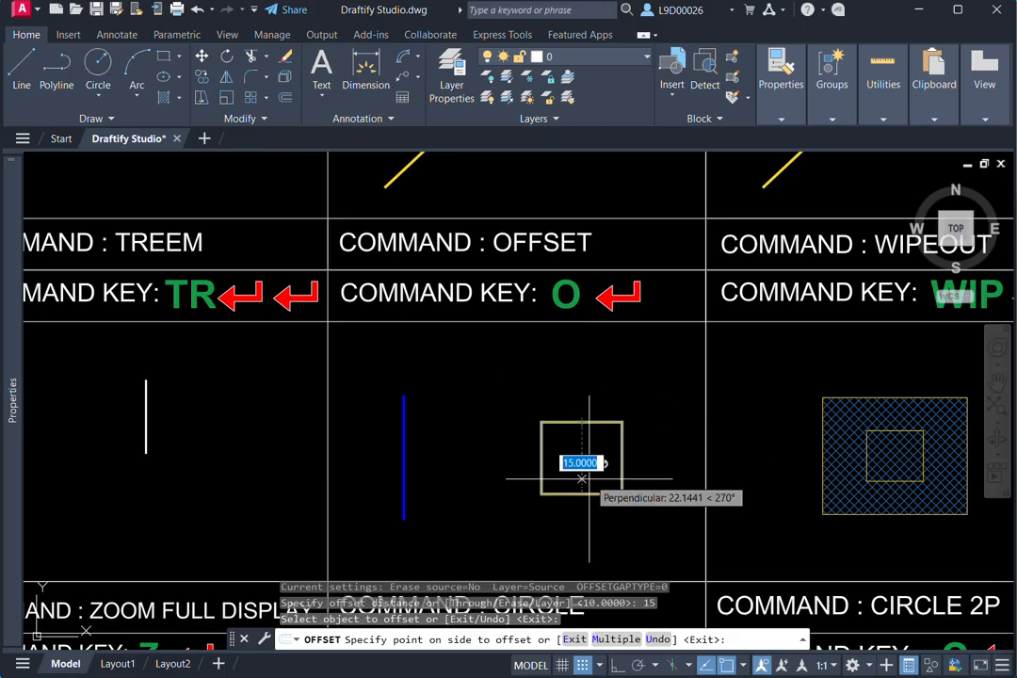
key("Escape")
scroll(647, 356, "down", 2)
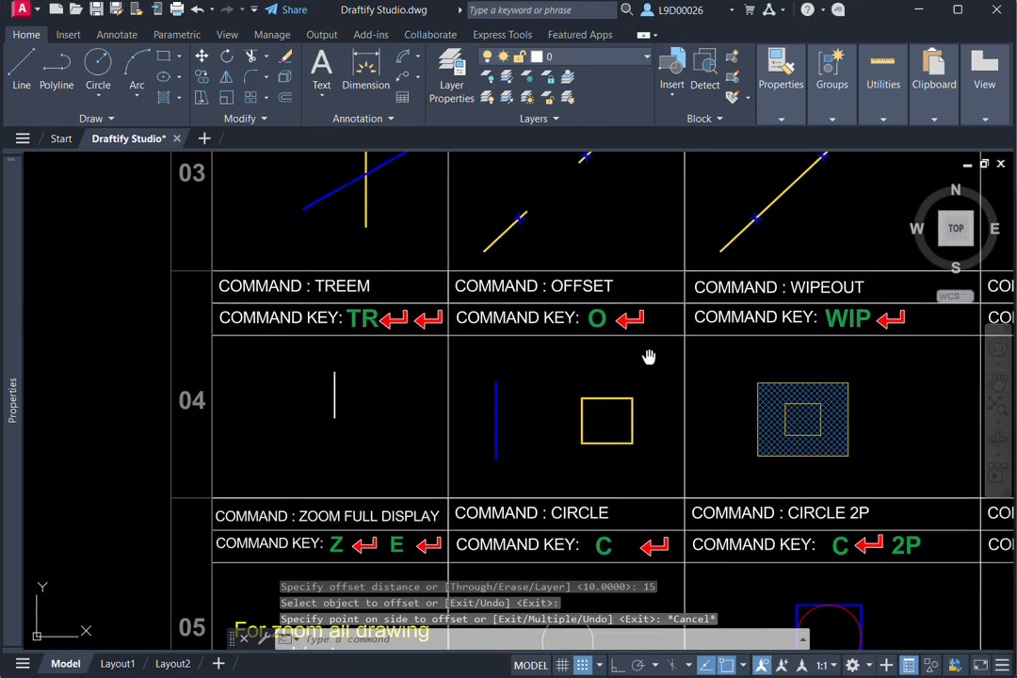
- Mask the hatch inside the inner rectangle of the Wipeout cell with a wipeout (WIP) drawn through its four corners
middle_click_drag(647, 356, 560, 364)
middle_click_drag(795, 376, 746, 357)
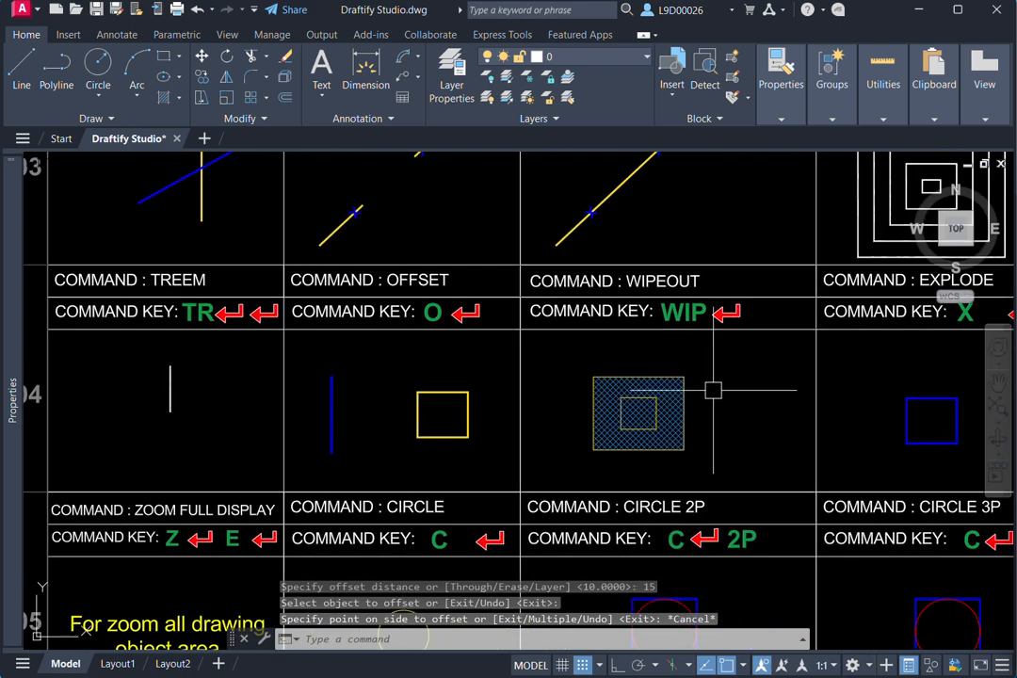
scroll(730, 391, "up", 4)
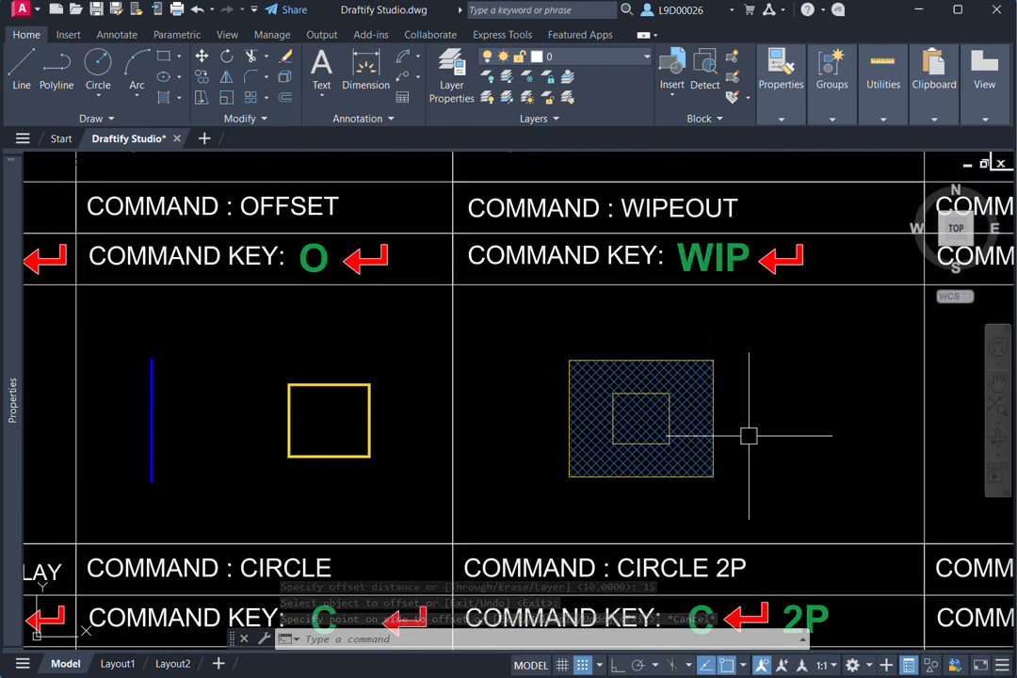
middle_click_drag(748, 431, 773, 409)
scroll(763, 400, "up", 2)
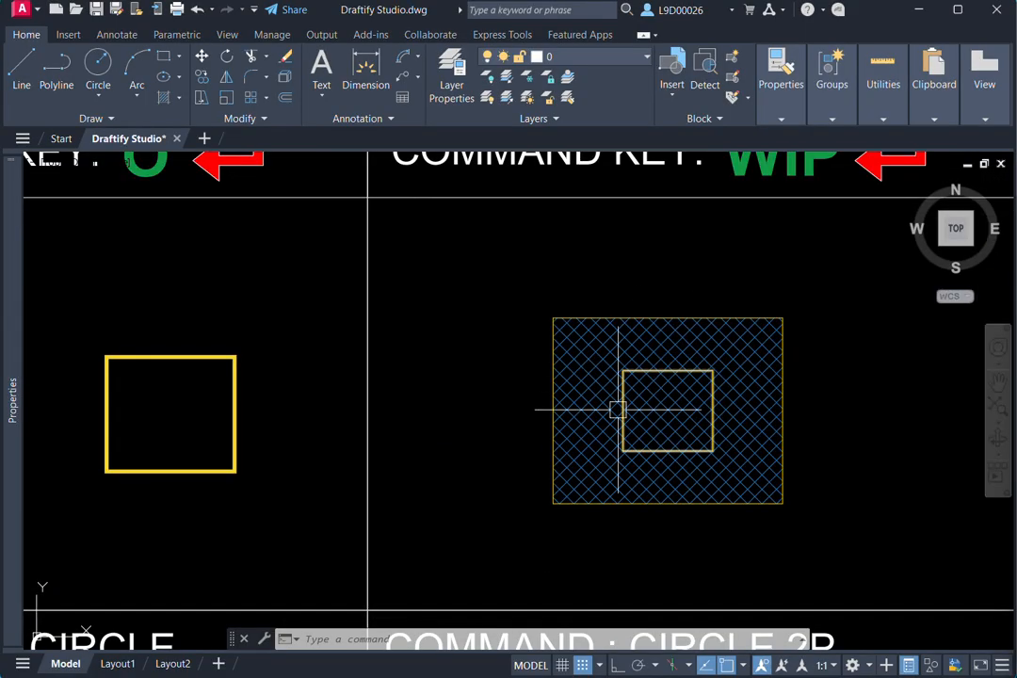
scroll(656, 415, "down", 2)
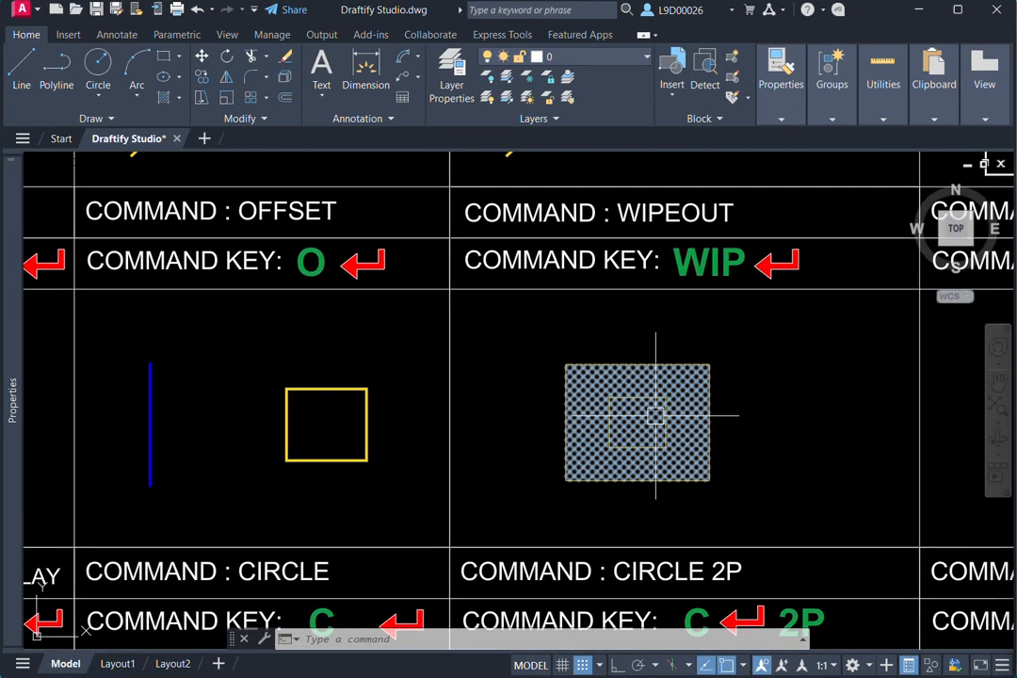
type("ip")
key("Return")
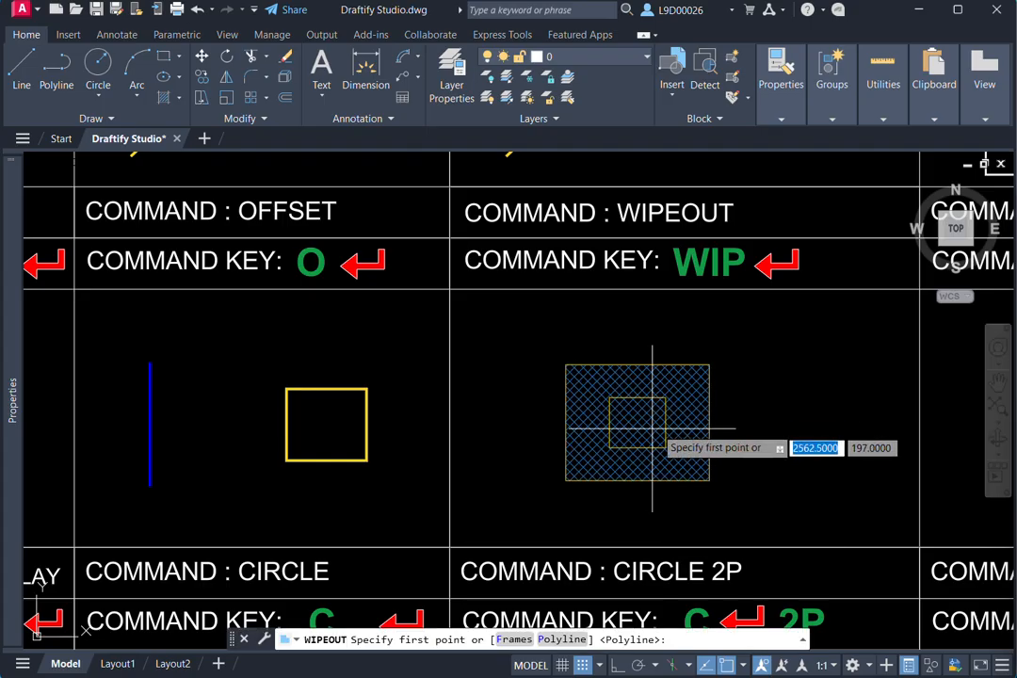
scroll(622, 425, "up", 2)
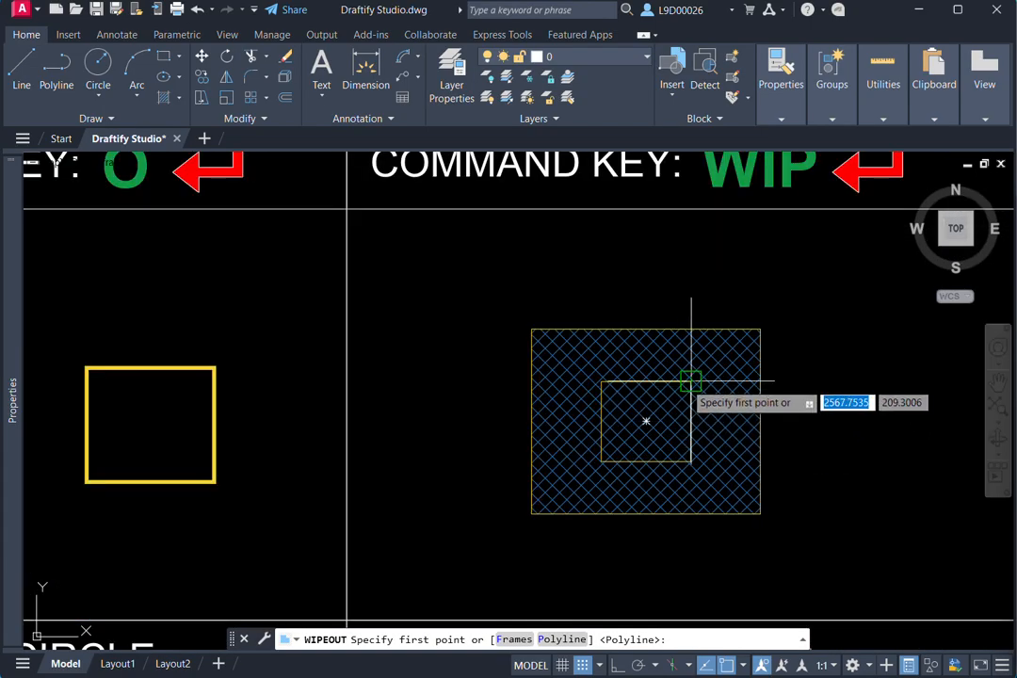
left_click(691, 451)
left_click(688, 461)
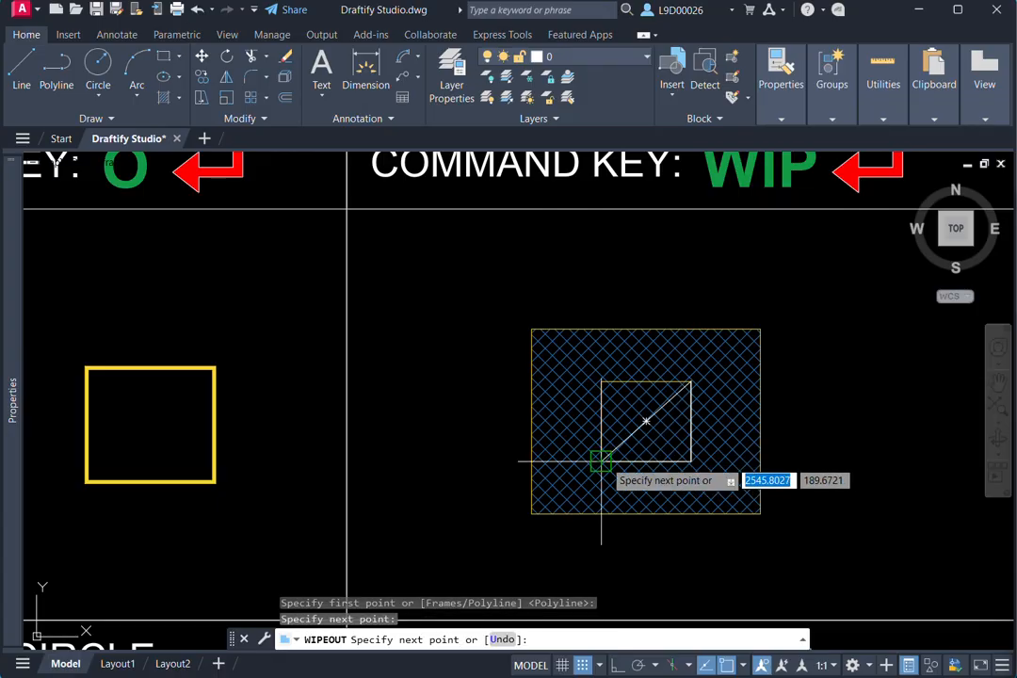
left_click(601, 461)
left_click(601, 381)
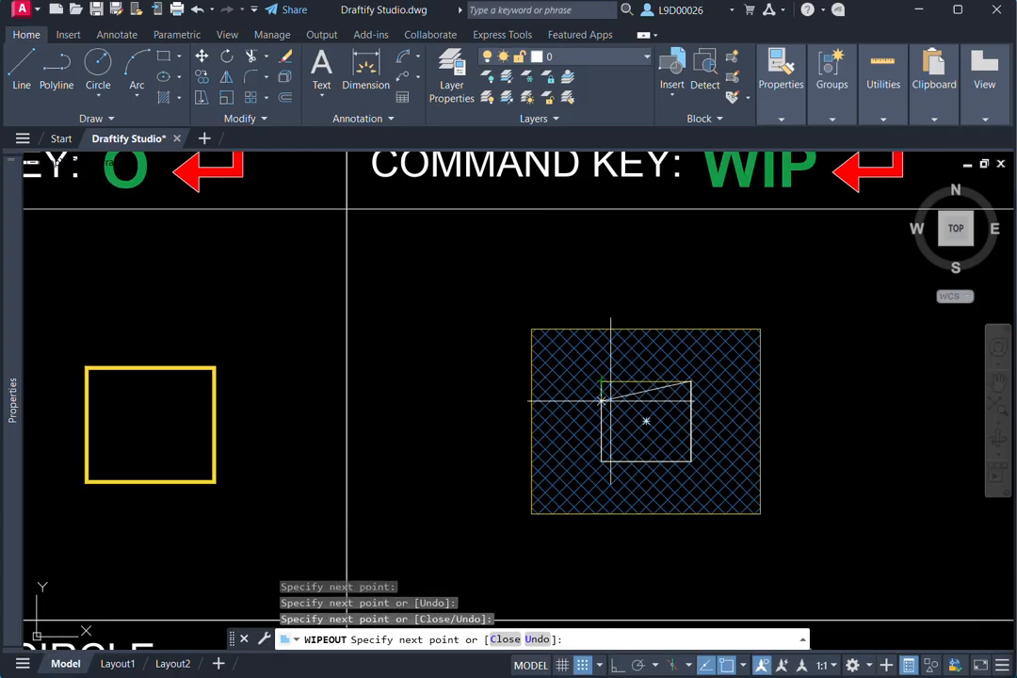
left_click(601, 381)
key("Return")
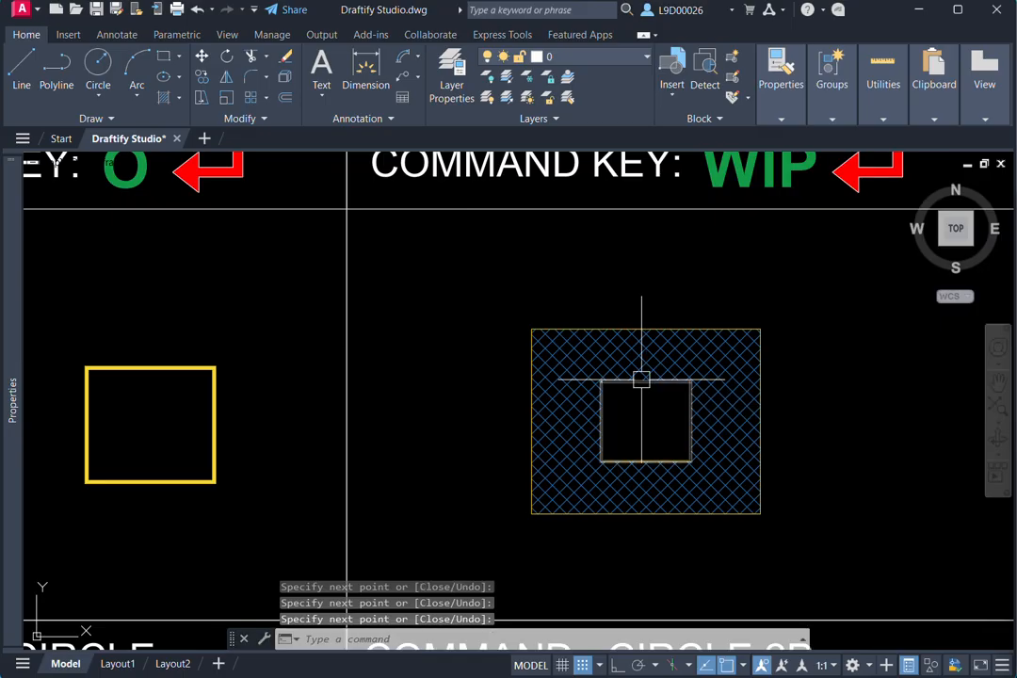
- Explode (X) the blue square in the Explode cell into separate lines
scroll(779, 472, "down", 3)
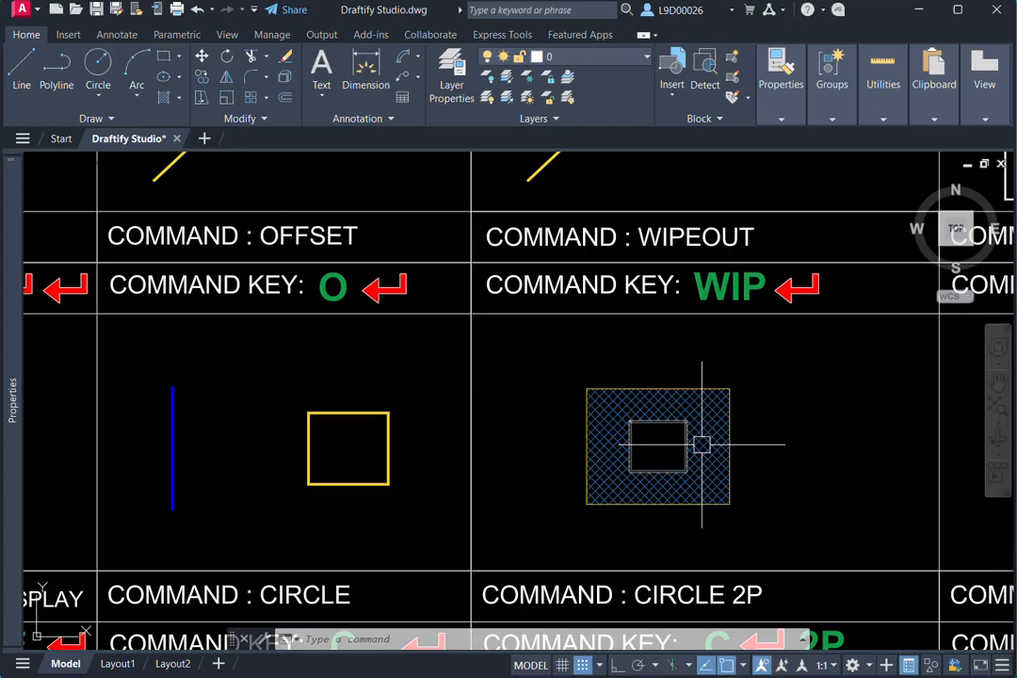
scroll(743, 411, "down", 4)
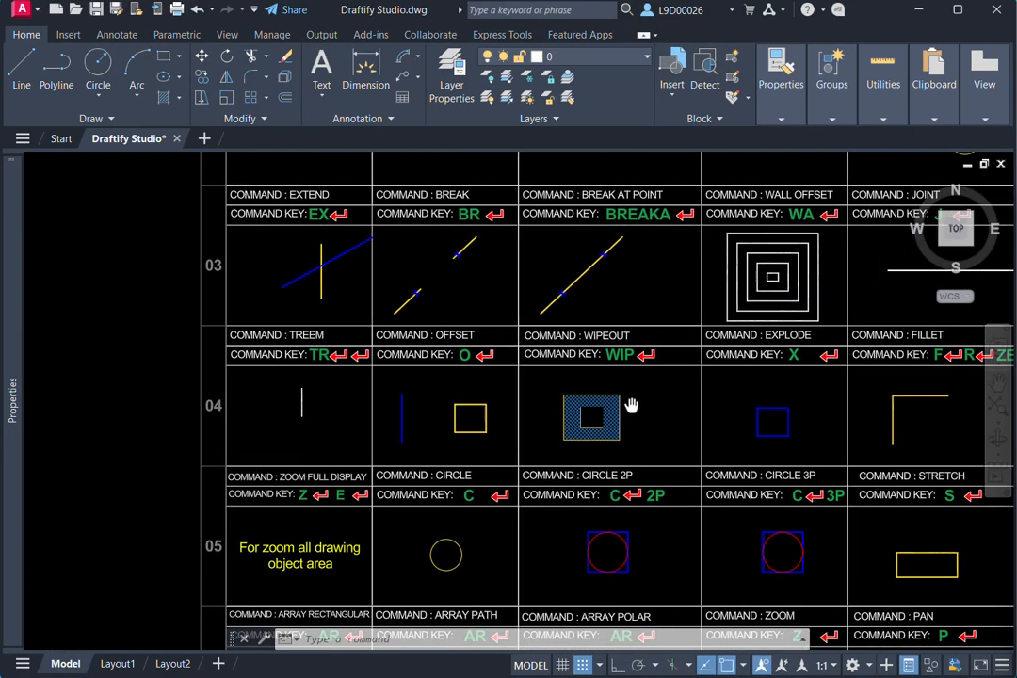
scroll(732, 404, "up", 2)
middle_click_drag(785, 405, 739, 398)
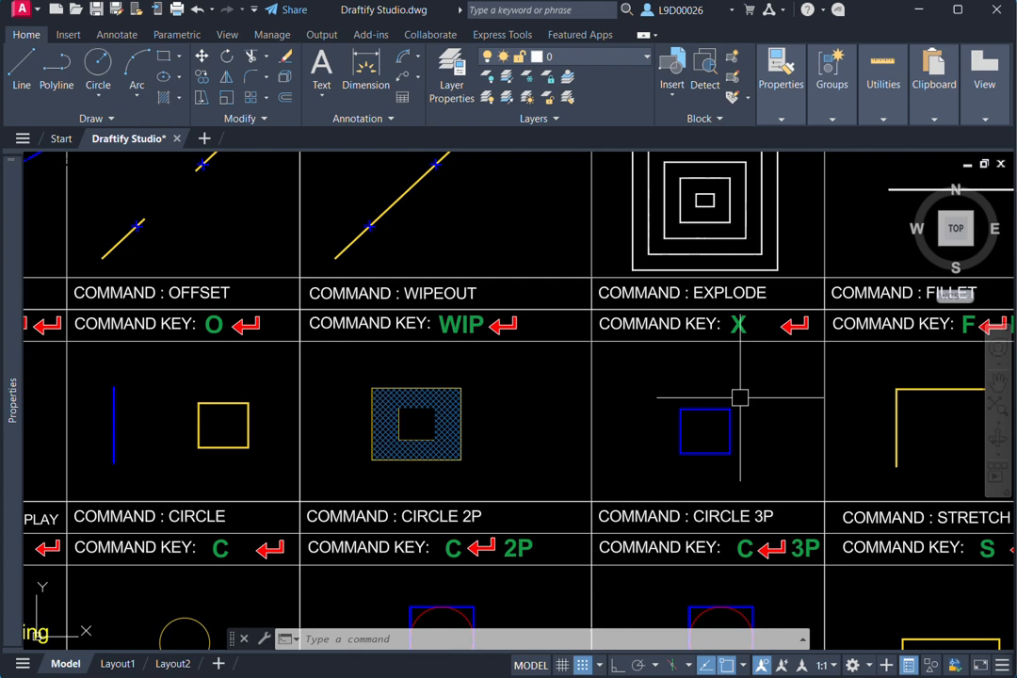
left_click(739, 397)
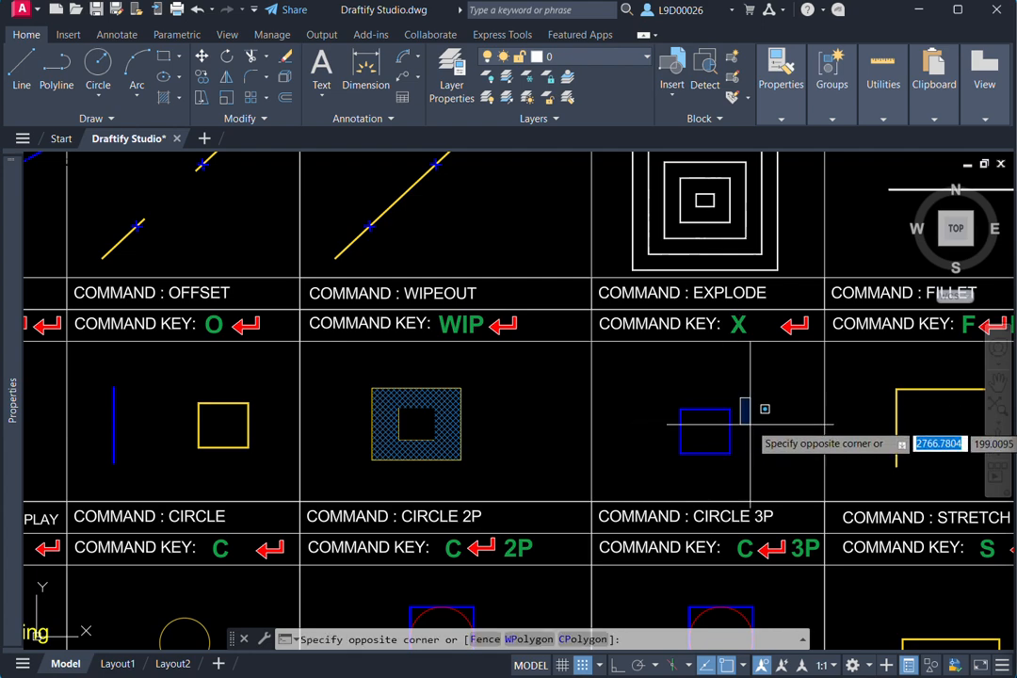
left_click(747, 402)
left_click(738, 393)
left_click(661, 468)
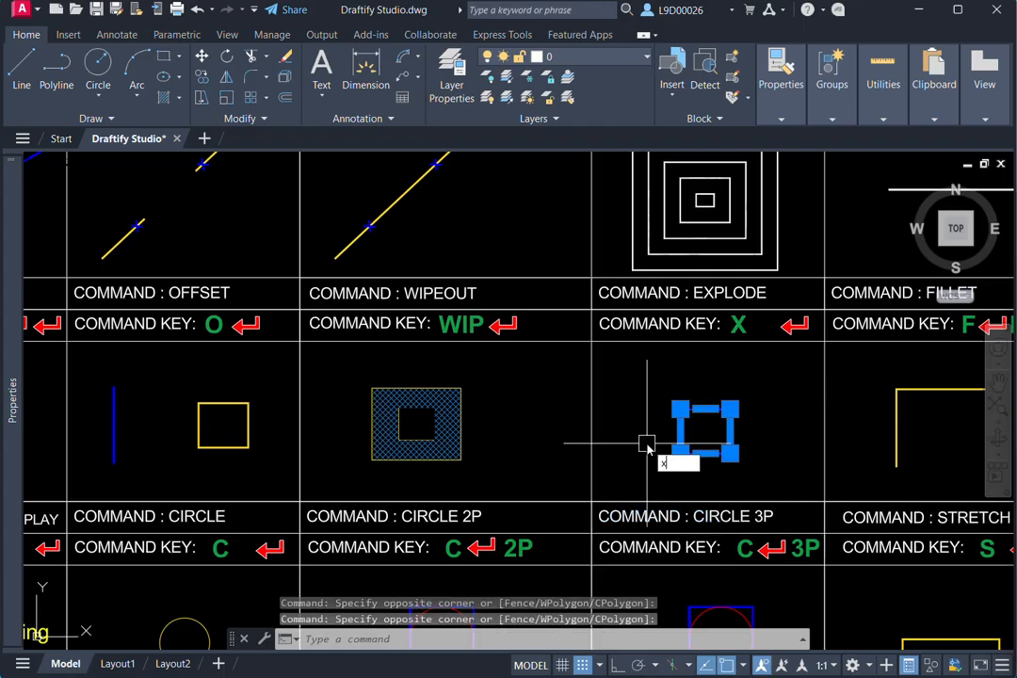
type("x")
key("Return")
- Select the sides of the exploded blue square in the Explode cell one by one to check that they are separate, then clear the selection
scroll(647, 443, "up", 2)
left_click(713, 415)
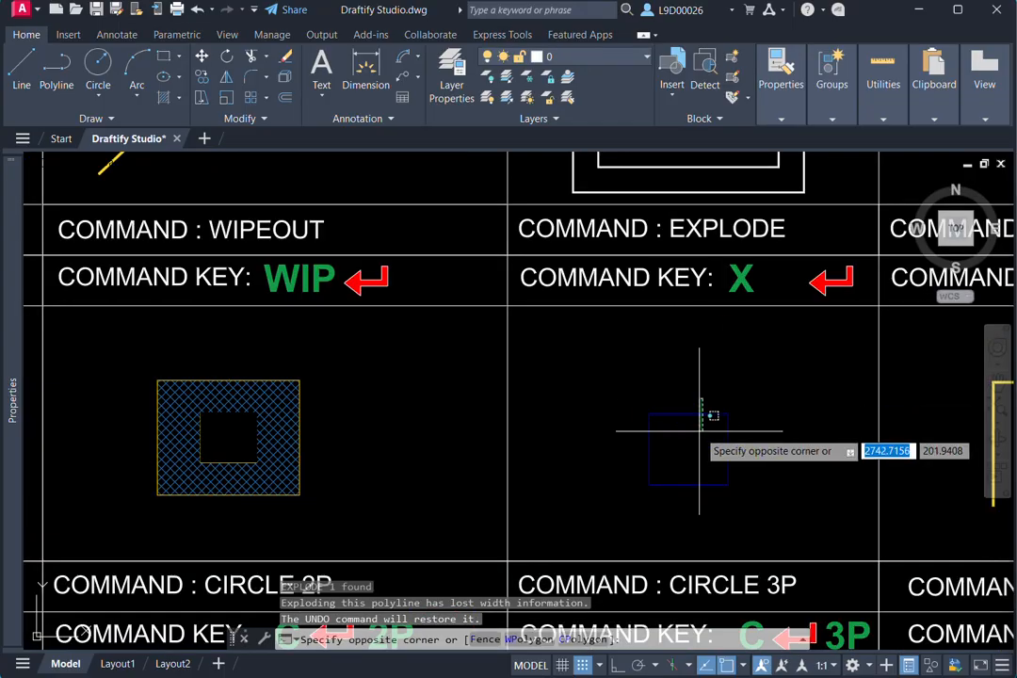
left_click(699, 434)
left_click(679, 454)
left_click(639, 463)
left_click(686, 498)
left_click(686, 476)
left_click(749, 467)
left_click(704, 448)
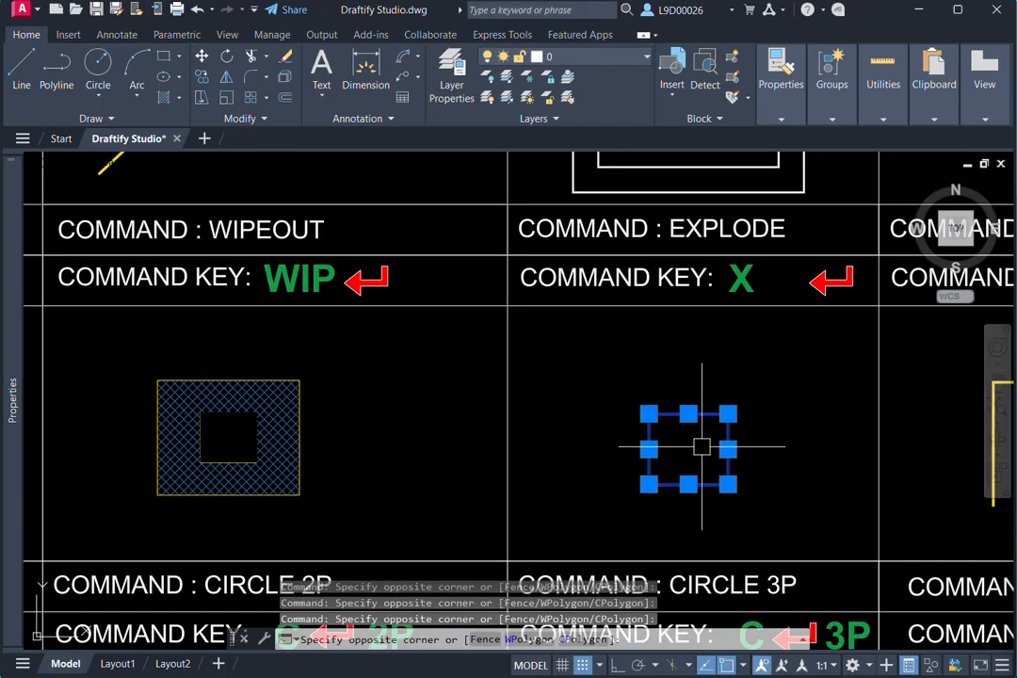
key("Escape")
- Inspect the yellow L-shaped sample in the Fillet cell by selecting it, then clear the selection
scroll(744, 443, "down", 3)
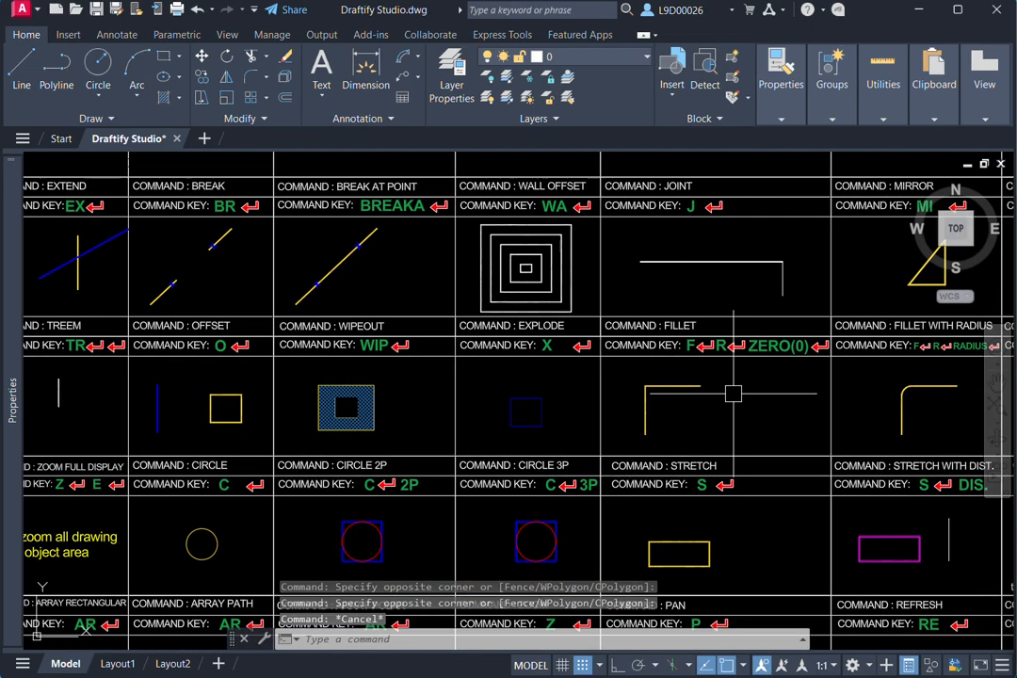
scroll(734, 394, "up", 1)
scroll(646, 383, "up", 1)
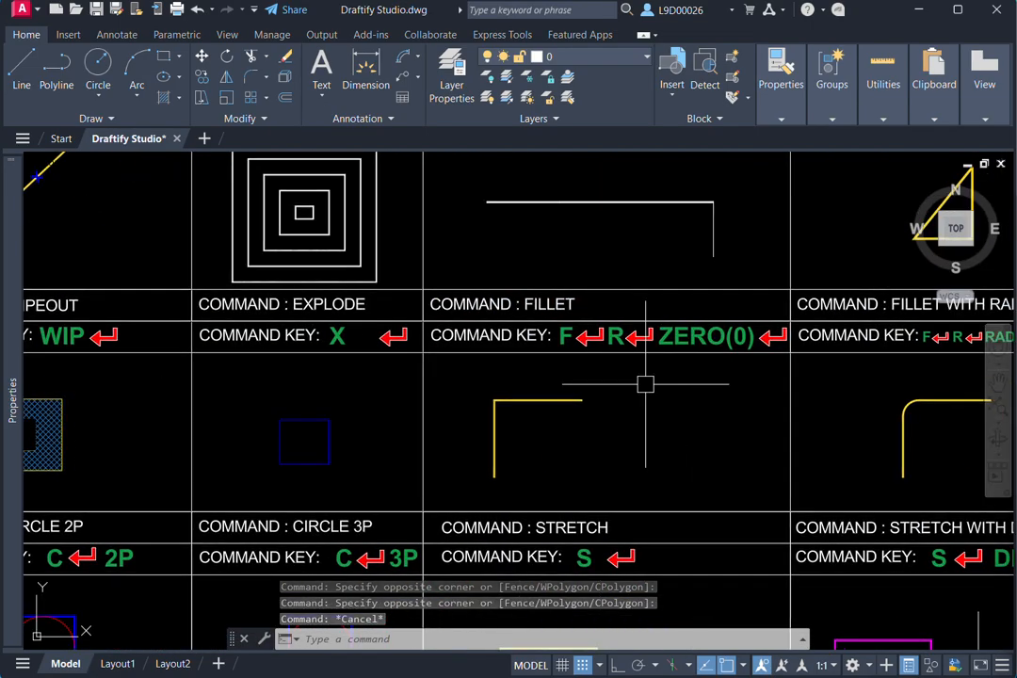
left_click(539, 401)
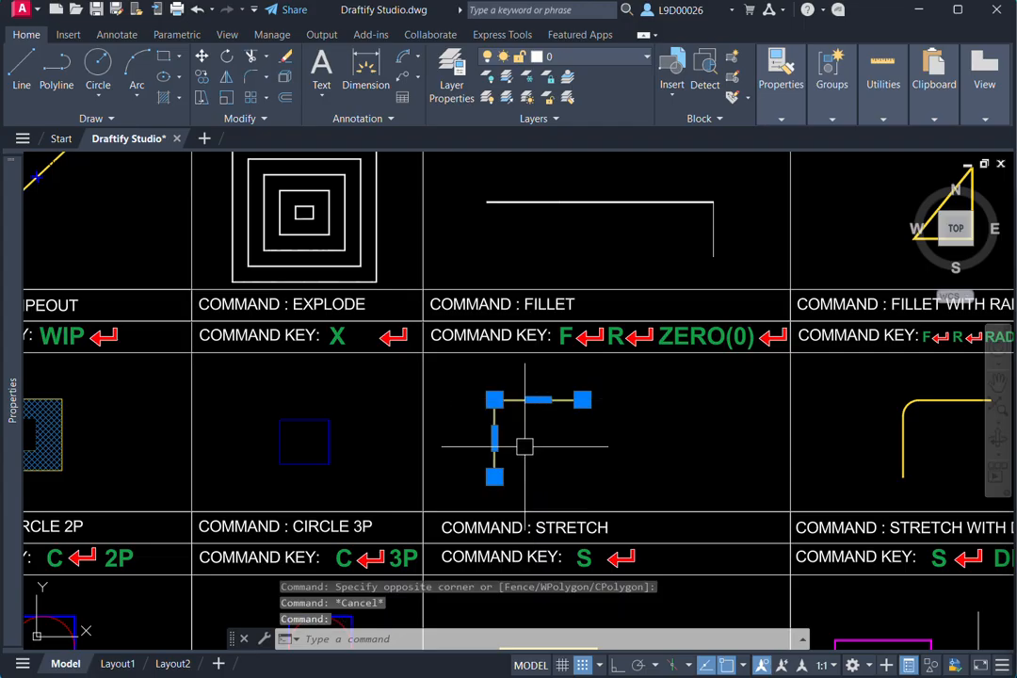
middle_click_drag(524, 446, 556, 490)
right_click(606, 443)
key("Escape")
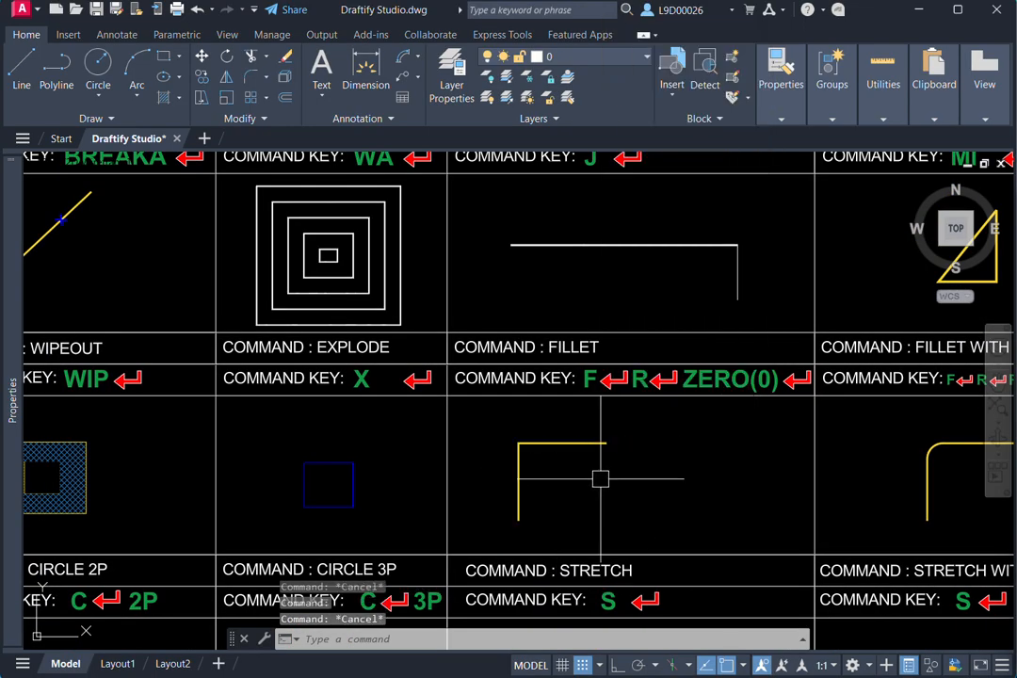
- With Ortho on, draw a vertical polyline (PL) about 38 units long and a separate horizontal one near its top in the Fillet cell
type("pl")
key("Return")
left_click(674, 528)
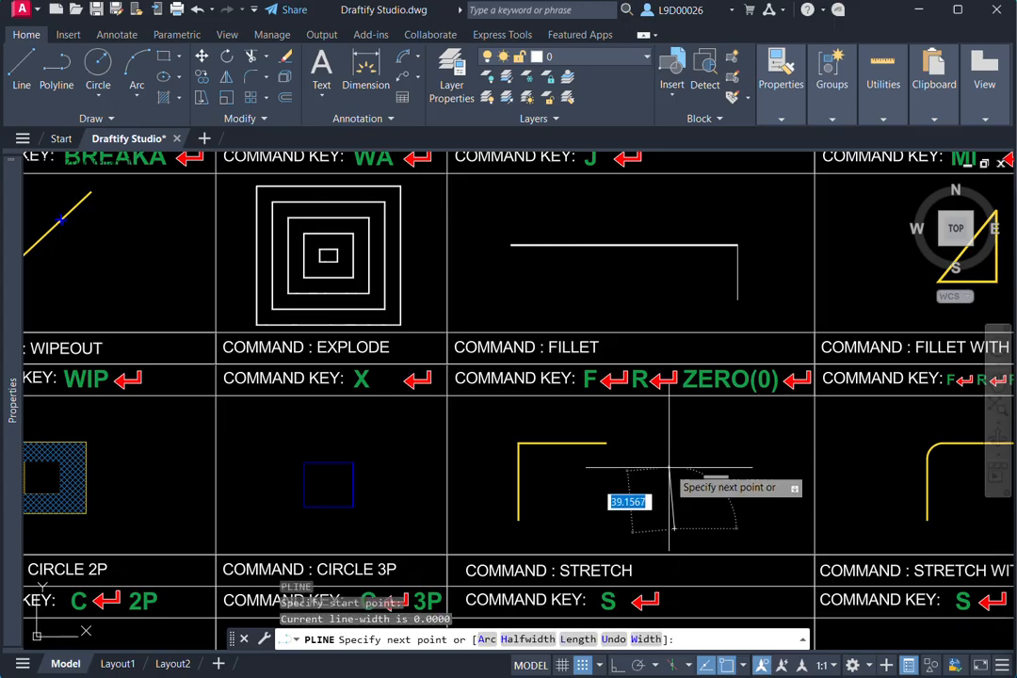
key("F8")
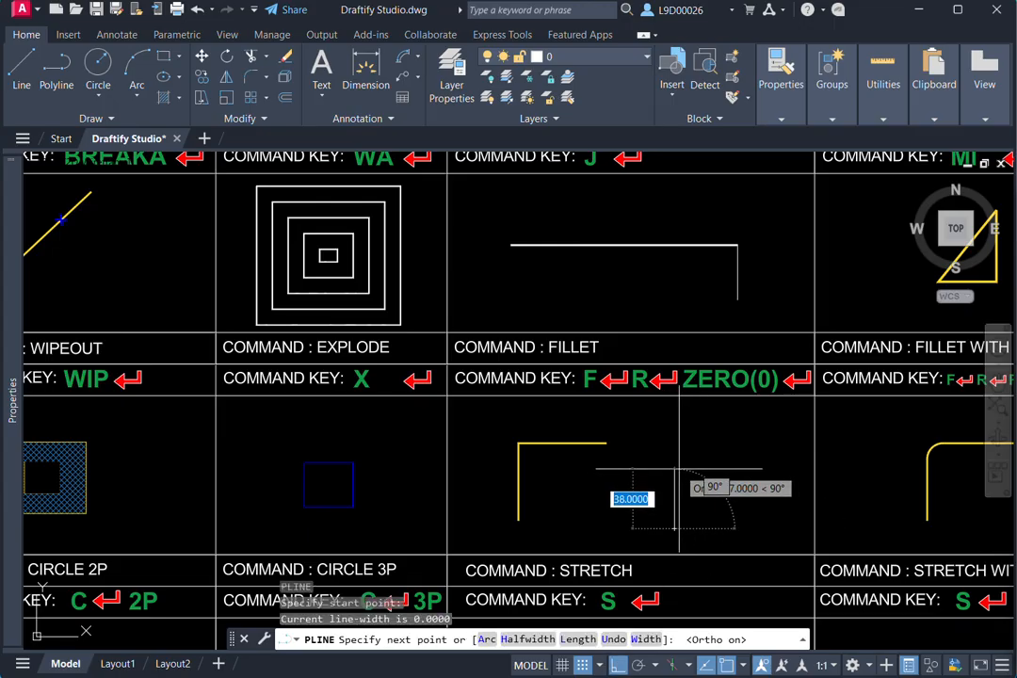
left_click(679, 468)
key("Escape")
key("Return")
scroll(684, 466, "up", 5)
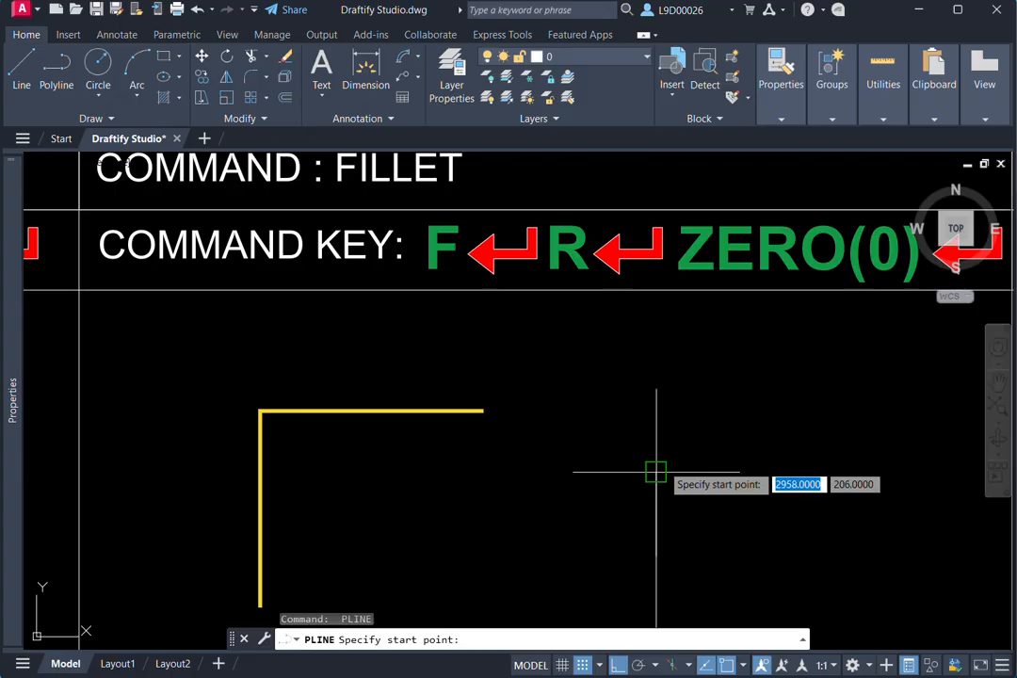
left_click(684, 471)
key("Escape")
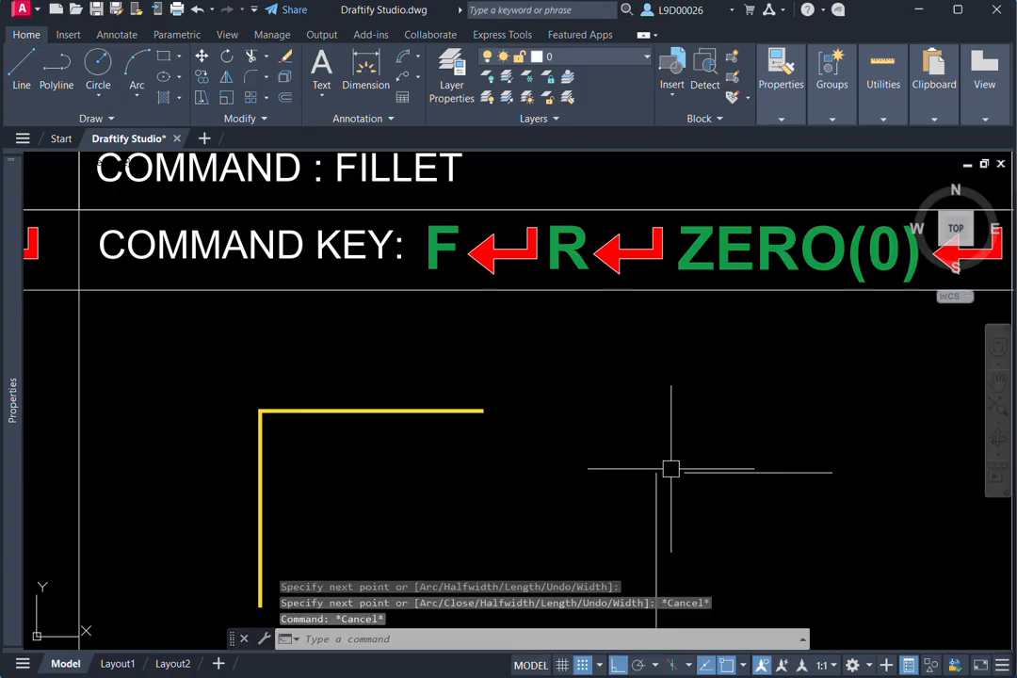
- Shorten the vertical white line in the Fillet cell by stretching its upper end down, leaving a gap to the horizontal line
left_click(650, 481)
left_click(657, 472)
key("Escape")
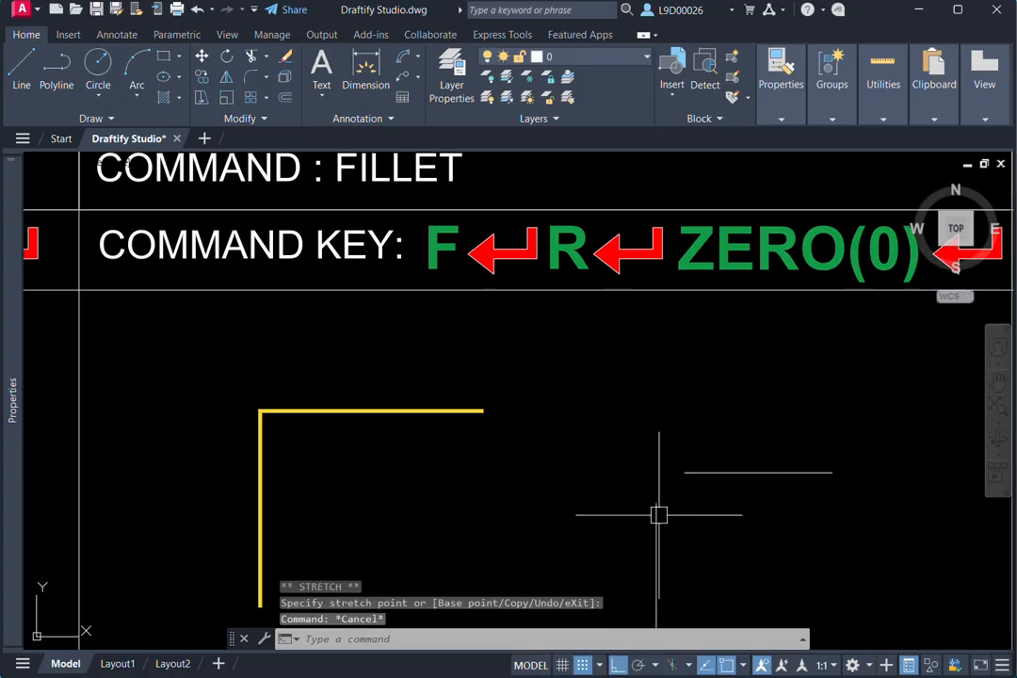
scroll(688, 506, "down", 3)
middle_click_drag(688, 506, 647, 488)
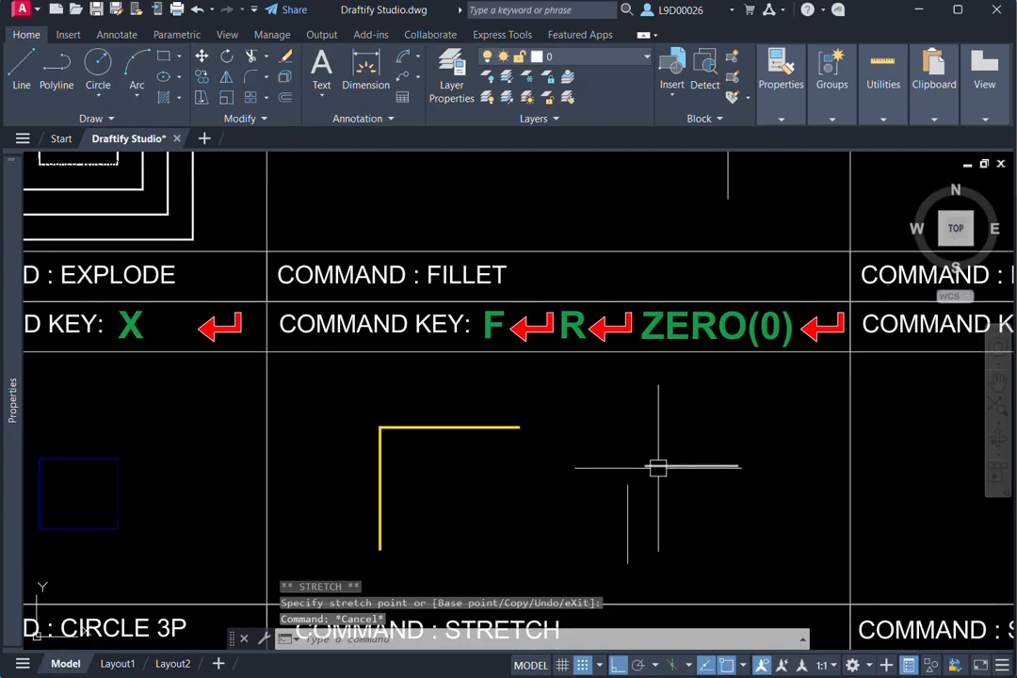
- Fillet (F) the white horizontal and vertical lines with radius 0 so that they meet in a sharp corner
type("f")
key("Return")
type("r")
key("Return")
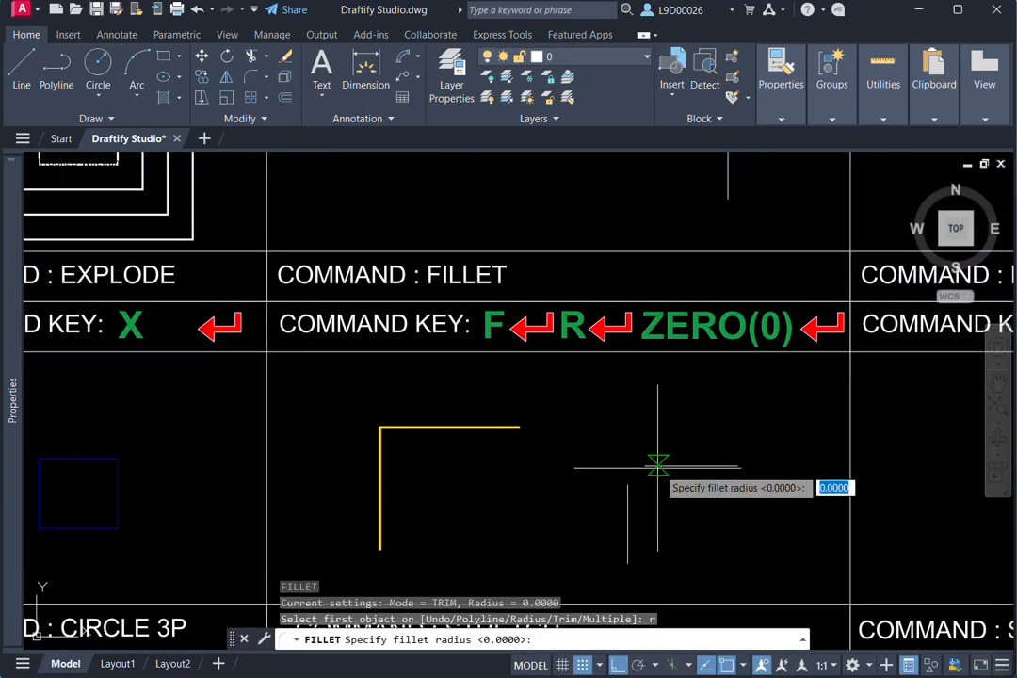
type("0")
key("Return")
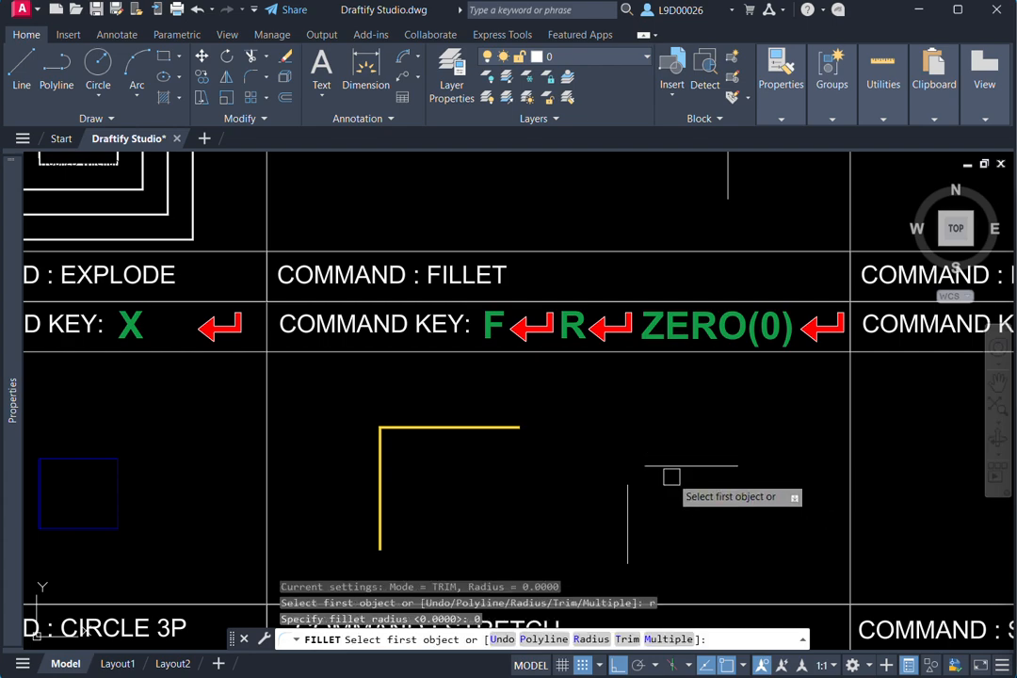
left_click(664, 471)
left_click(631, 508)
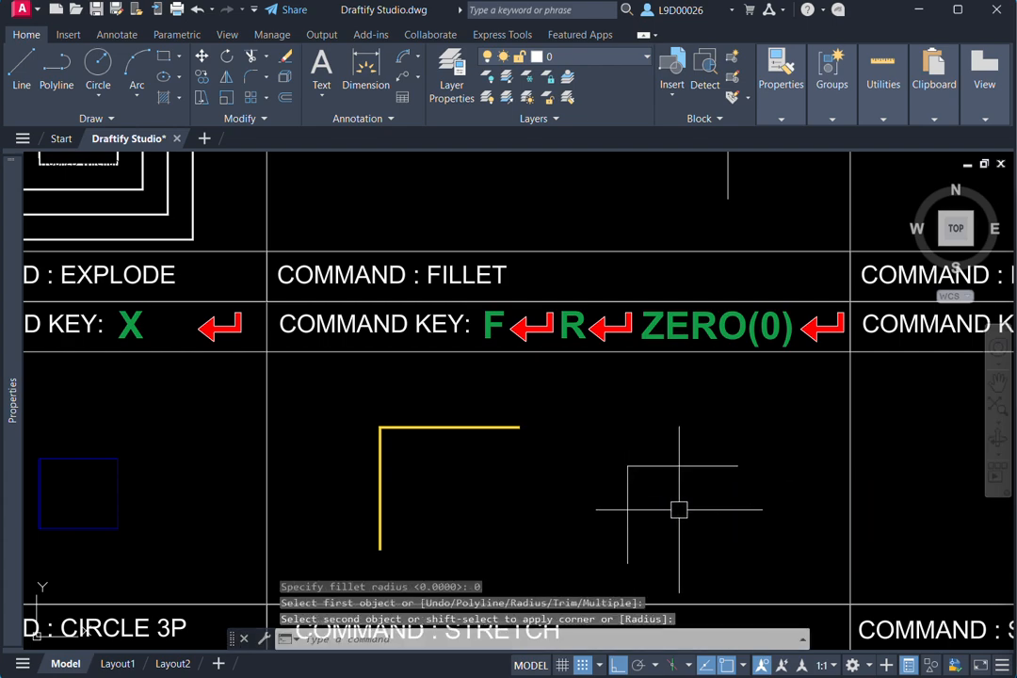
scroll(640, 473, "up", 9)
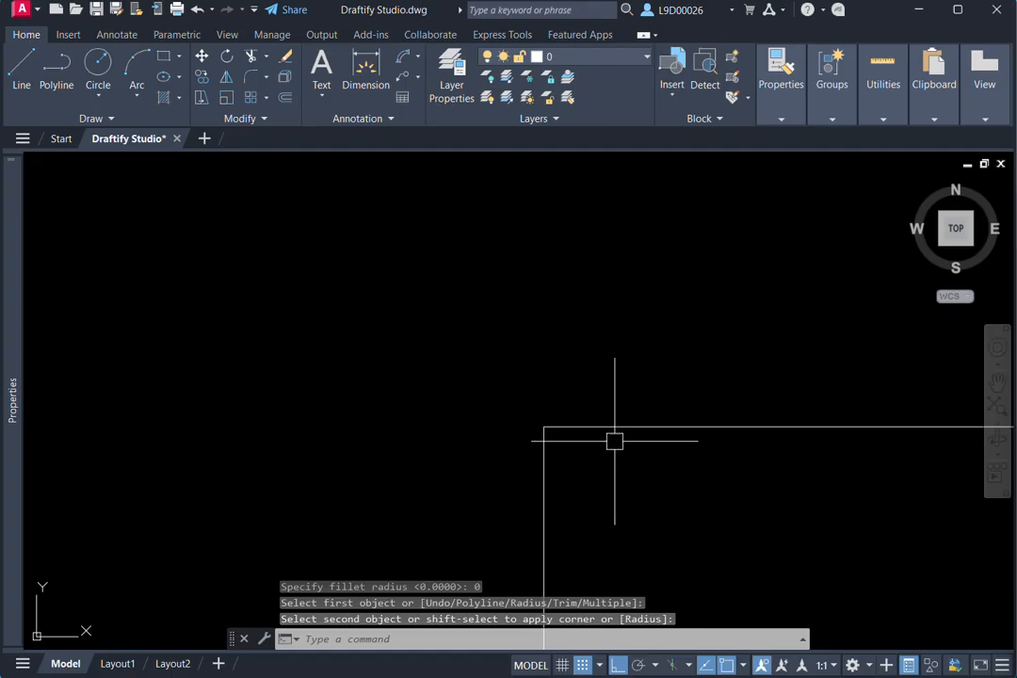
scroll(609, 457, "down", 7)
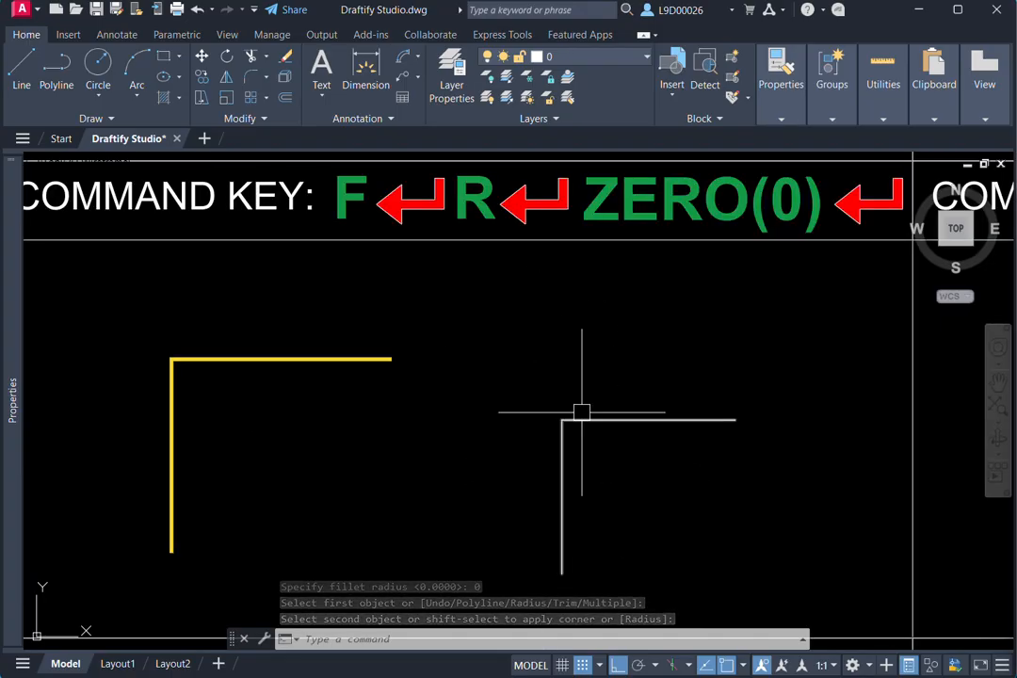
scroll(584, 419, "down", 6)
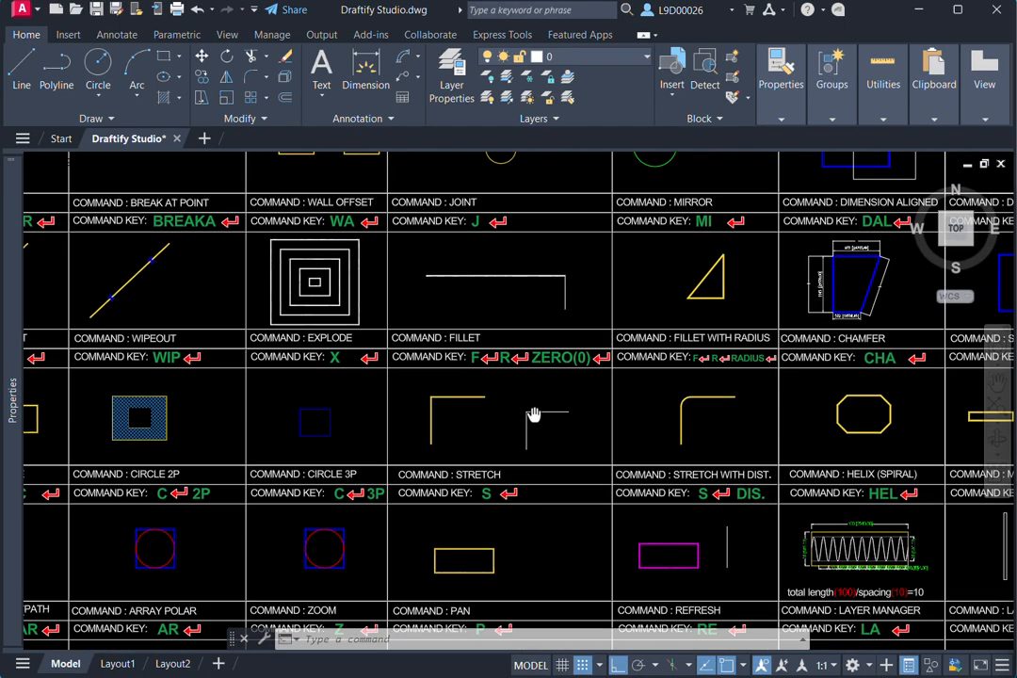
- Round the corner between the two white lines in the Fillet cell with a fillet (F) of radius 15
scroll(723, 395, "up", 2)
middle_click_drag(630, 412, 645, 436)
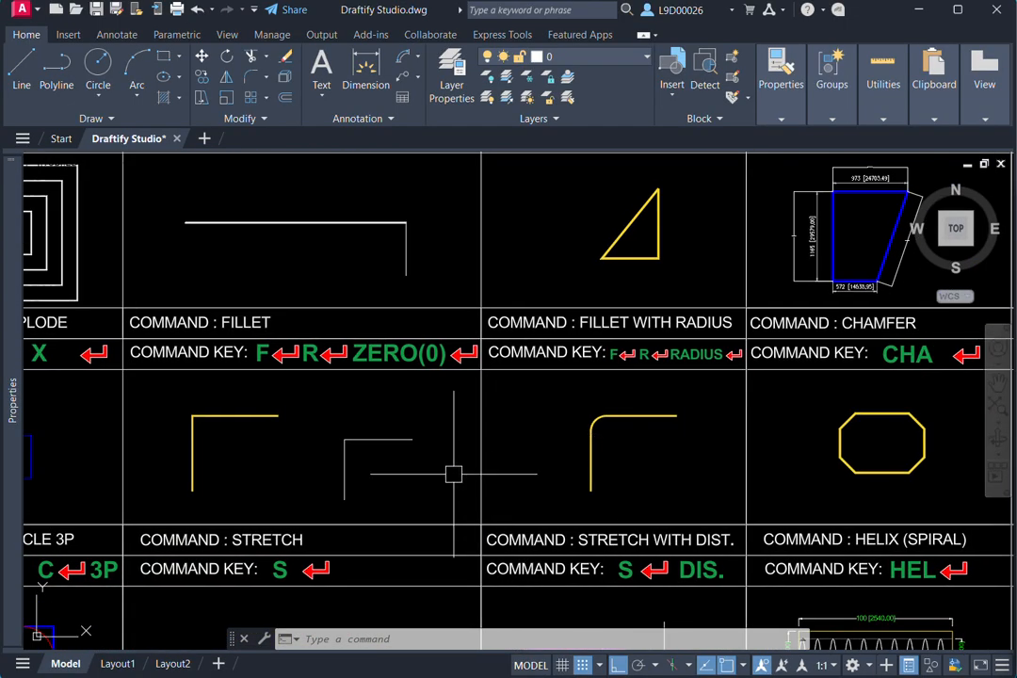
middle_click_drag(457, 474, 562, 449)
type("f")
key("Return")
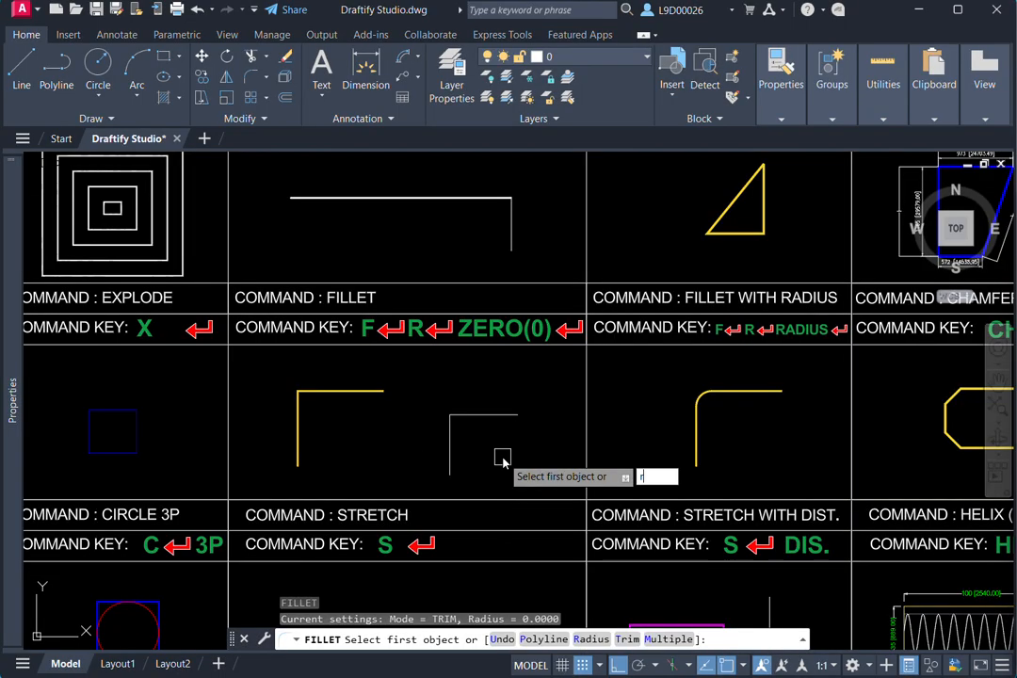
type("r")
key("Return")
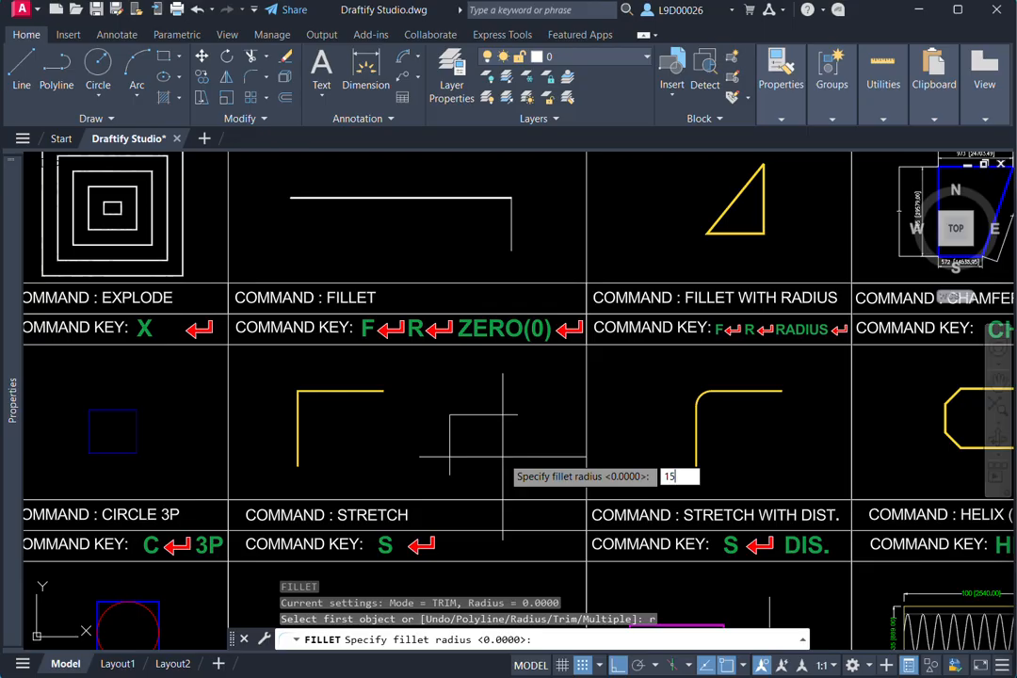
key("Return")
scroll(499, 454, "up", 2)
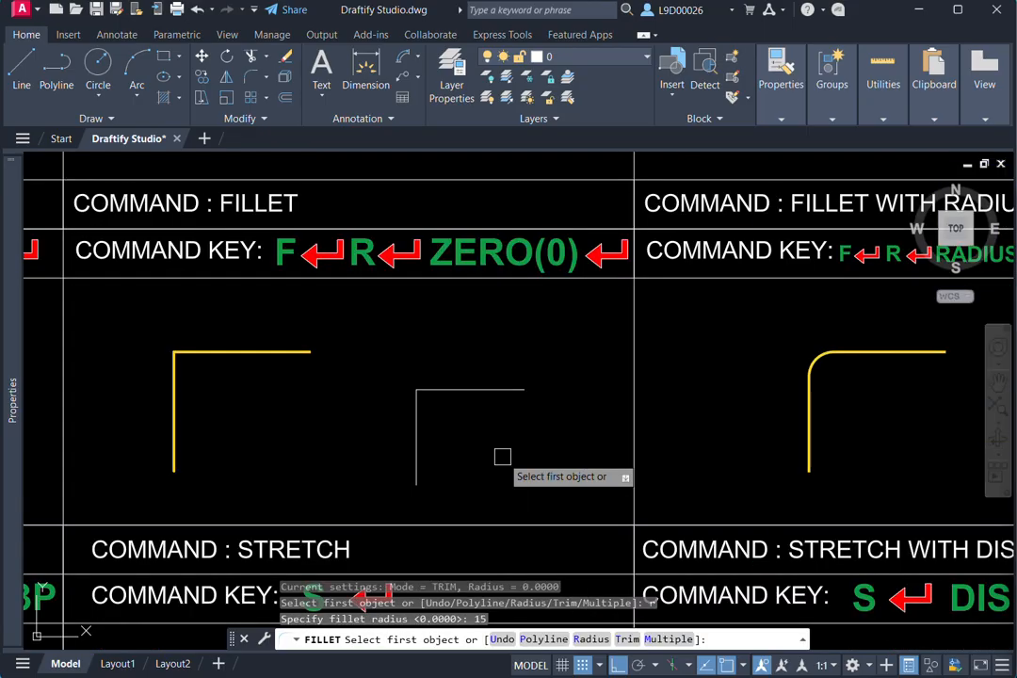
left_click(465, 389)
left_click(420, 442)
scroll(460, 344, "up", 3)
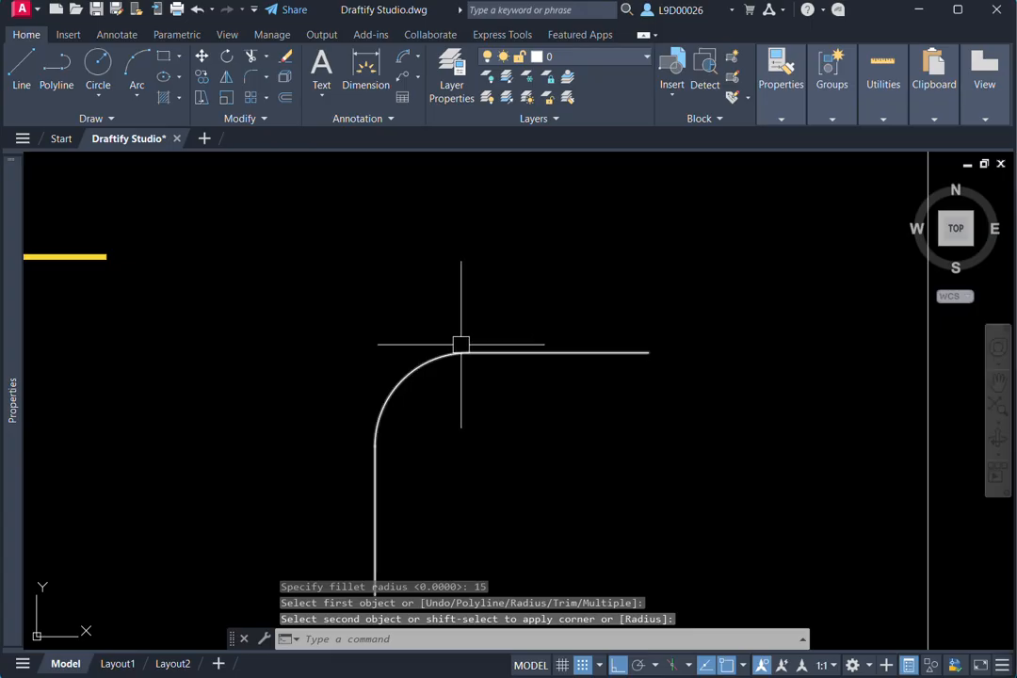
scroll(442, 386, "down", 4)
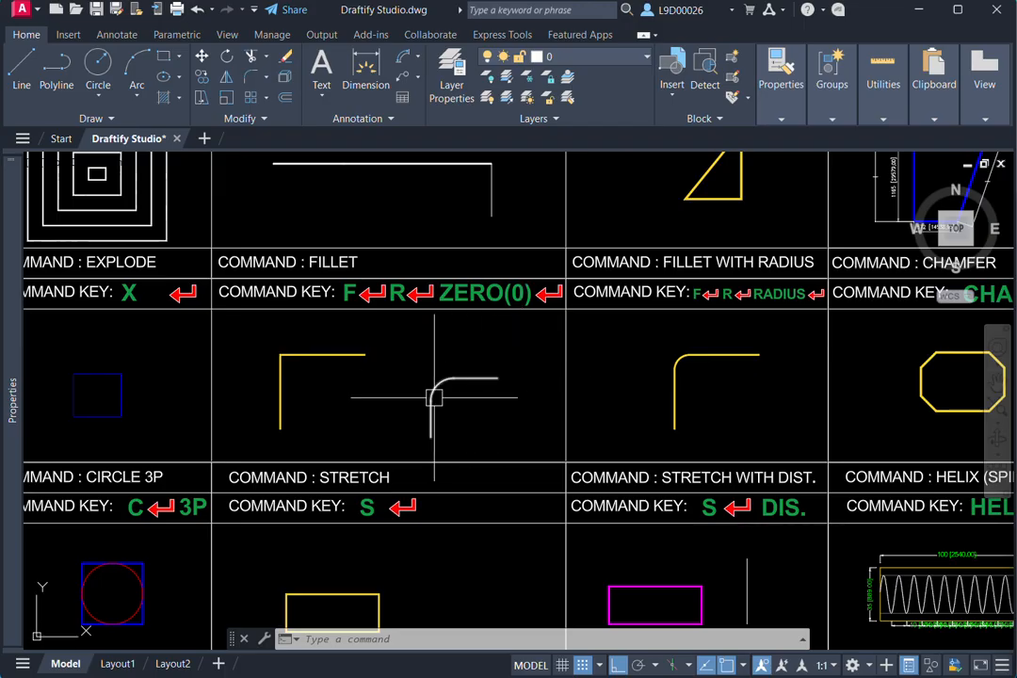
- Draw a small rectangle to the lower left of the yellow octagon in the Chamfer cell
middle_click_drag(797, 417, 747, 425)
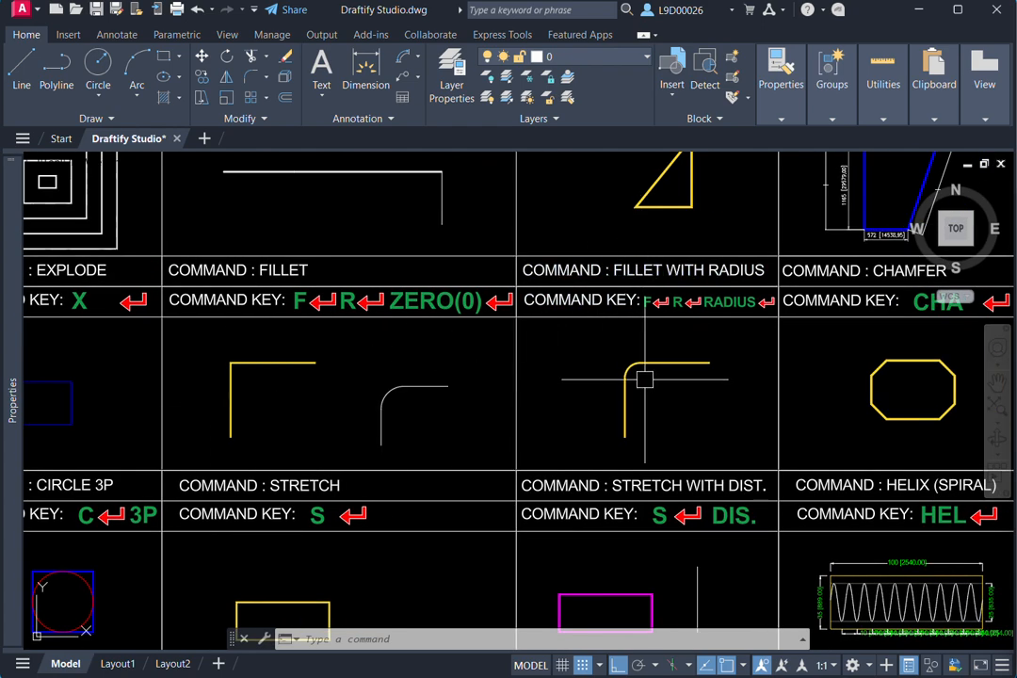
mouse_move(645, 380)
middle_mouse_down()
mouse_move(468, 384)
mouse_move(617, 370)
mouse_move(526, 373)
middle_mouse_up()
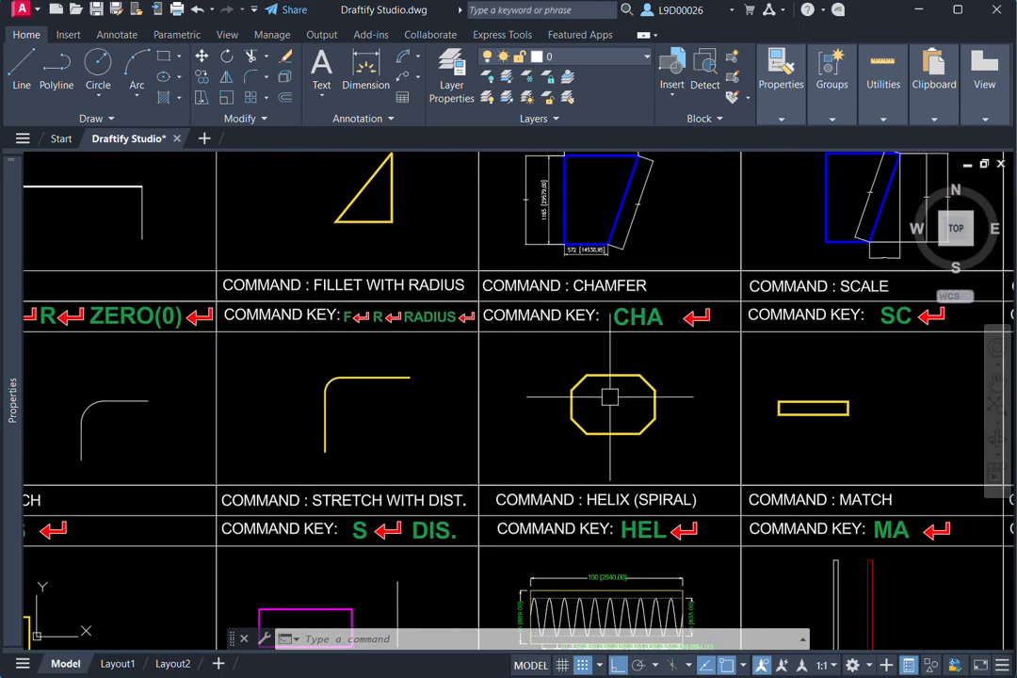
mouse_move(629, 413)
middle_mouse_down()
mouse_move(643, 408)
mouse_move(631, 333)
middle_mouse_up()
scroll(631, 412, "up", 2)
key("Return")
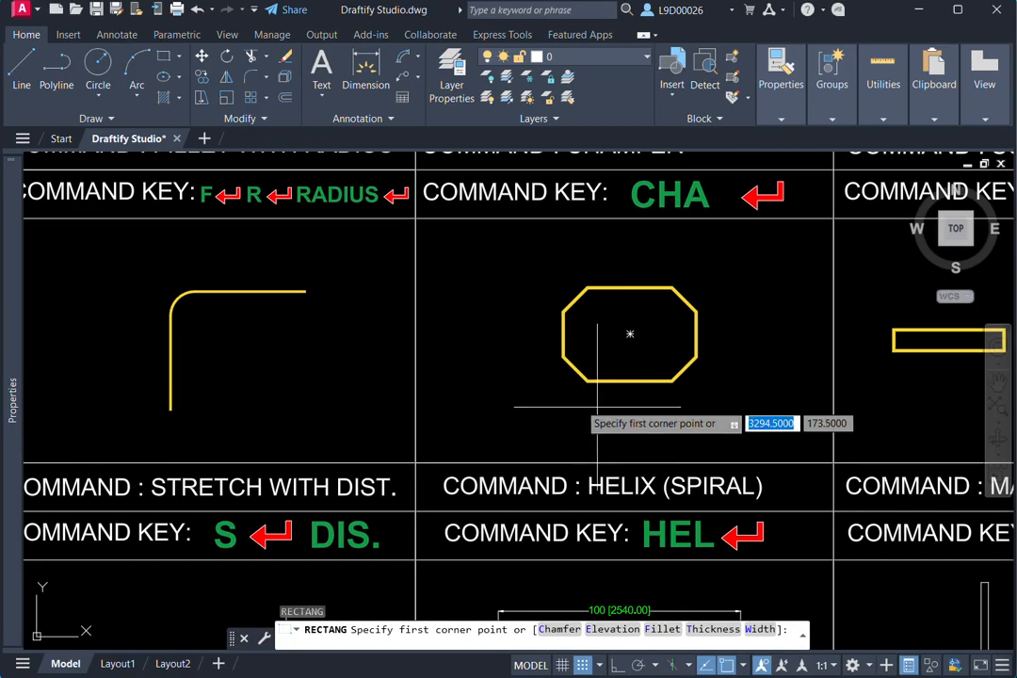
left_click(451, 366)
left_click(538, 428)
middle_click_drag(498, 409, 513, 427)
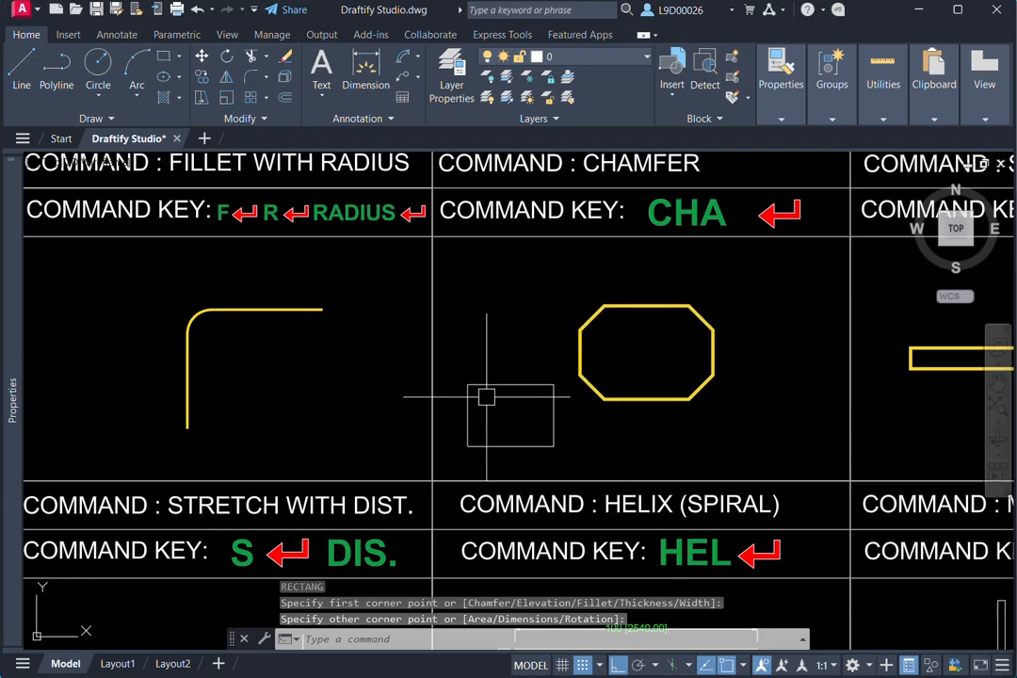
- Chamfer (CHA) the upper-left corner of the white rectangle in the Chamfer cell with both distances at 10
scroll(482, 399, "up", 4)
scroll(431, 426, "down", 2)
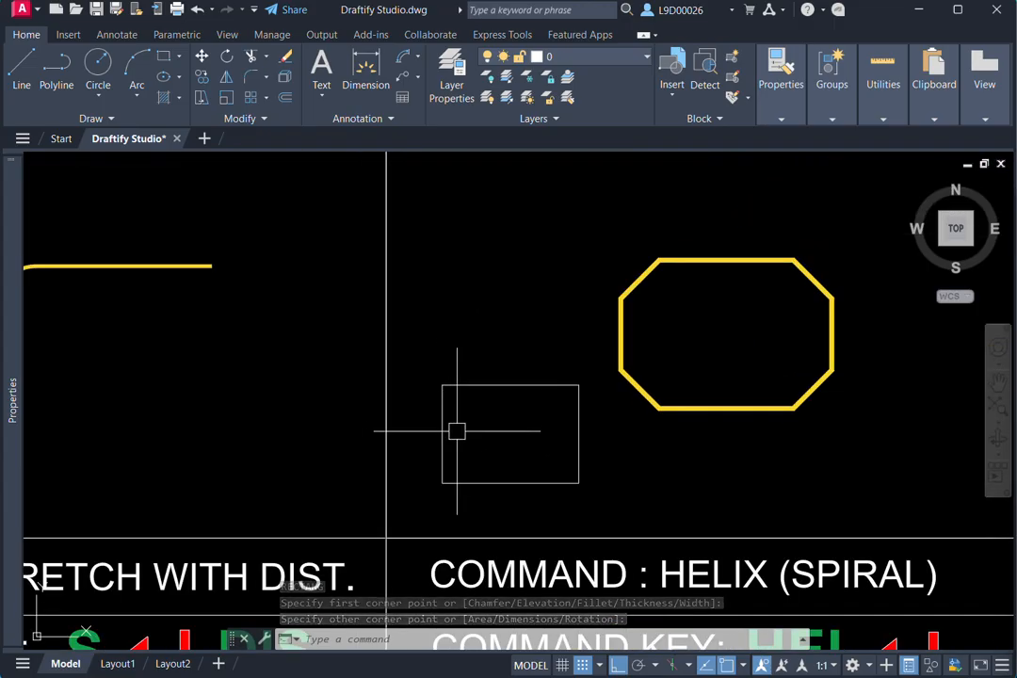
middle_click_drag(638, 399, 570, 376)
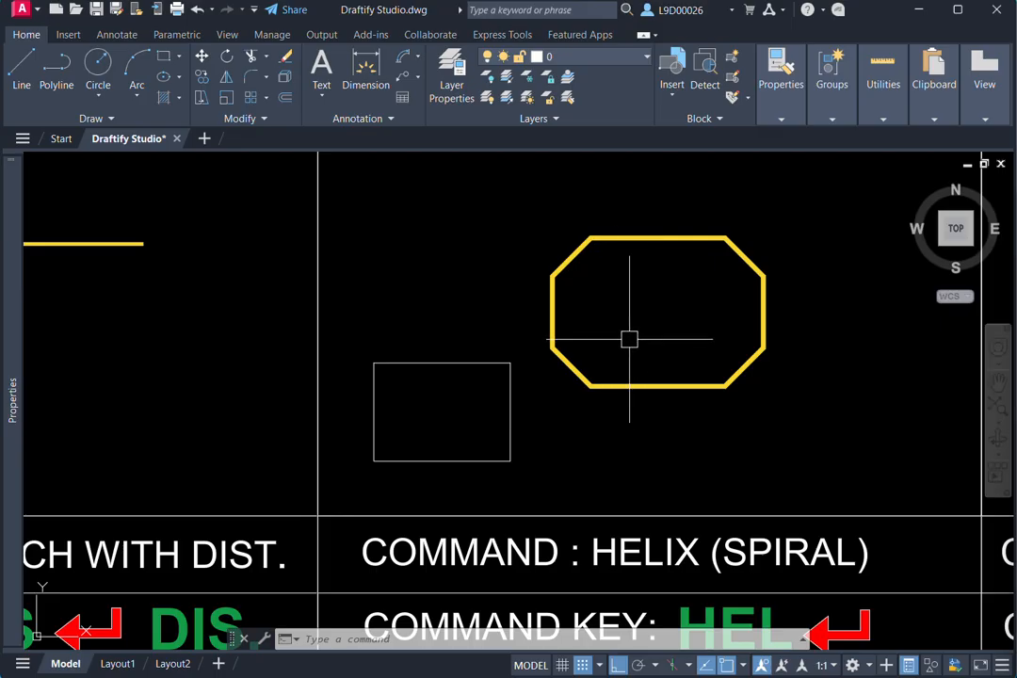
scroll(647, 386, "down", 2)
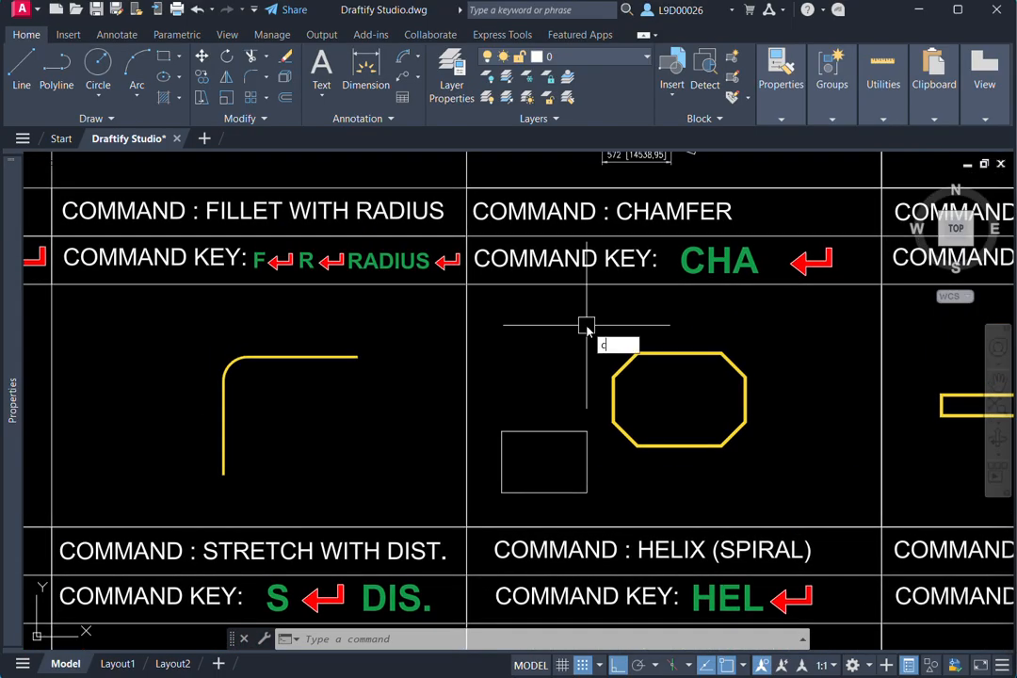
type("h")
key("Return")
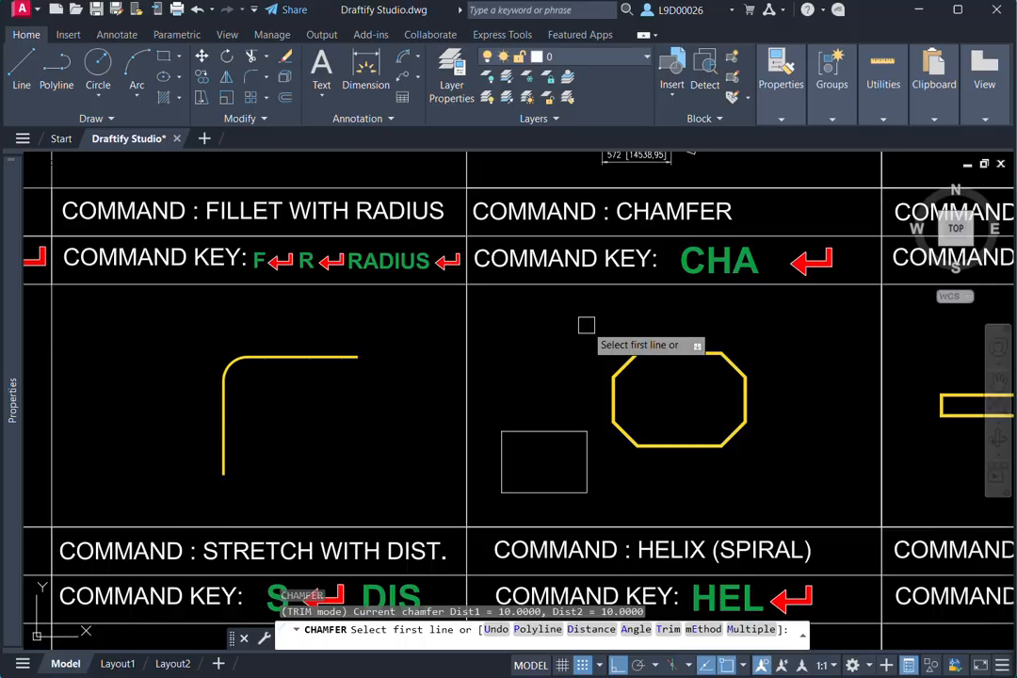
scroll(560, 395, "up", 3)
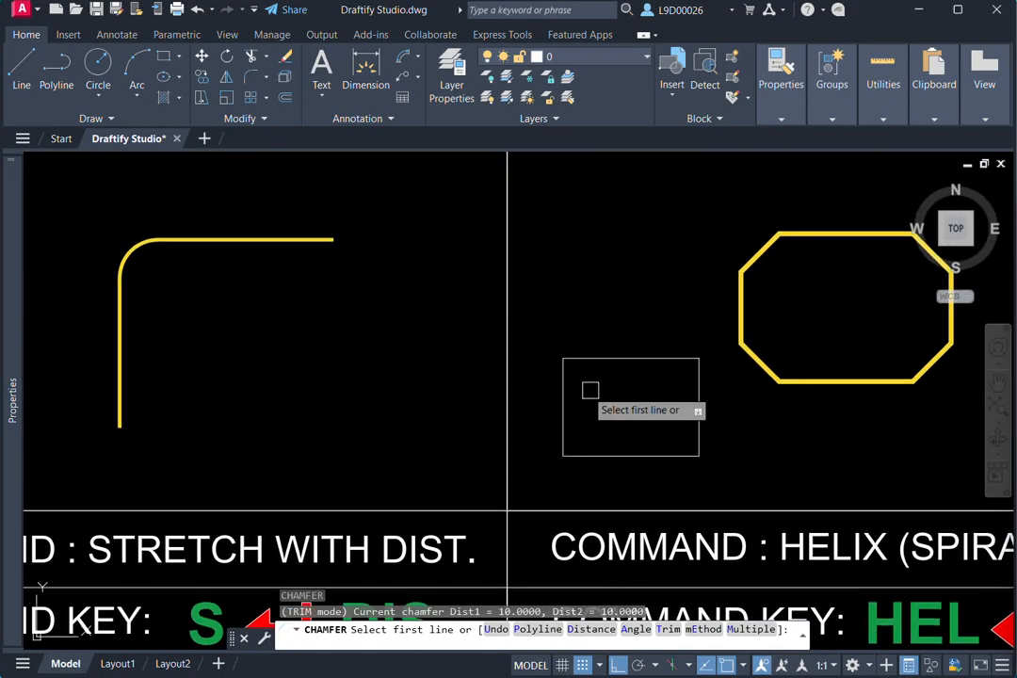
left_click(593, 358)
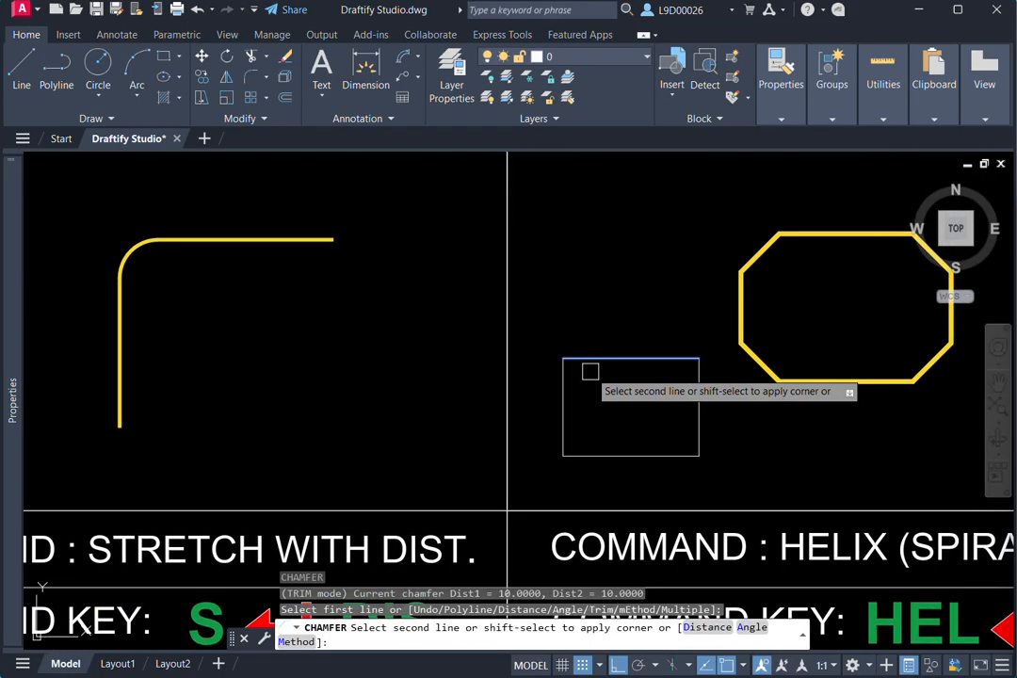
left_click(564, 402)
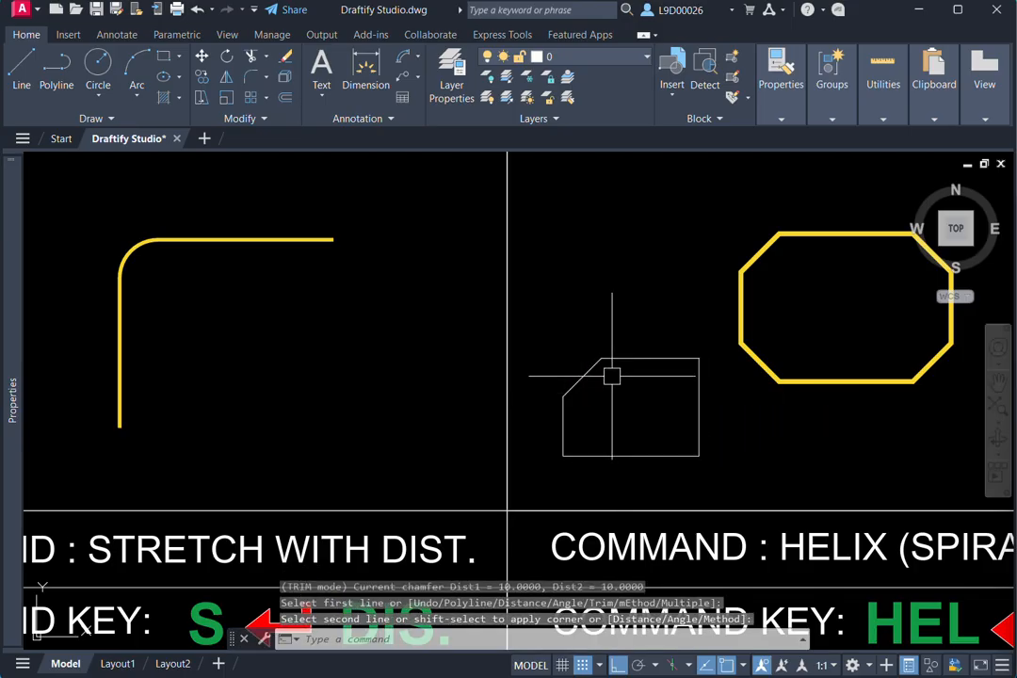
- Scale (SC) the yellow rectangle in the Scale cell, using its lower-left corner as the base point
middle_click_drag(640, 440, 591, 422)
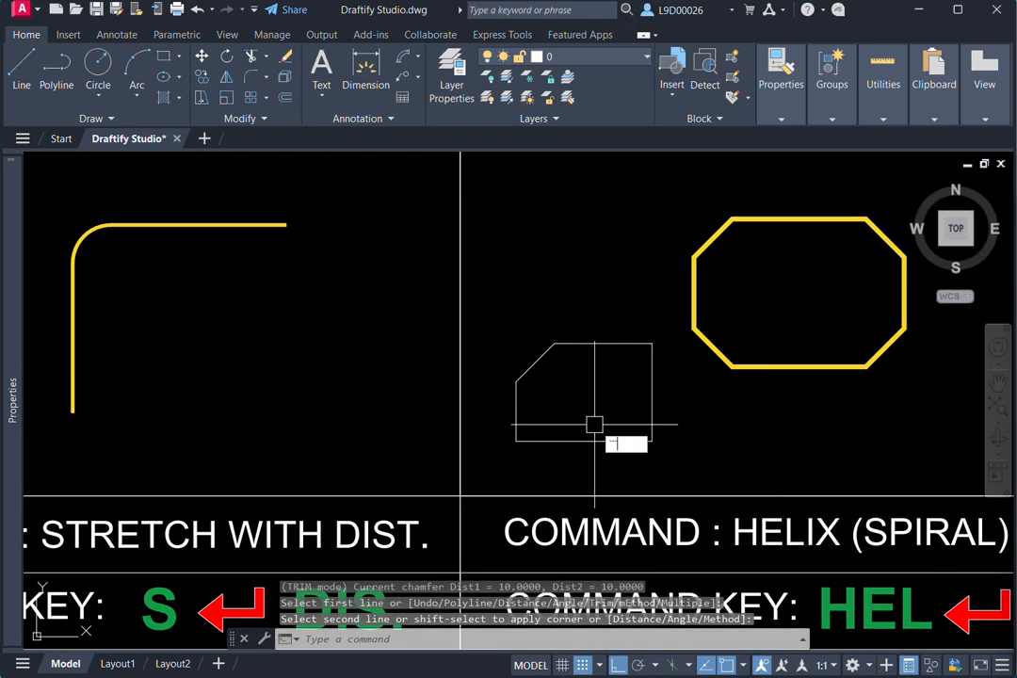
key("Escape")
key("Escape")
key("Escape")
scroll(593, 413, "down", 4)
middle_click_drag(751, 364, 624, 397)
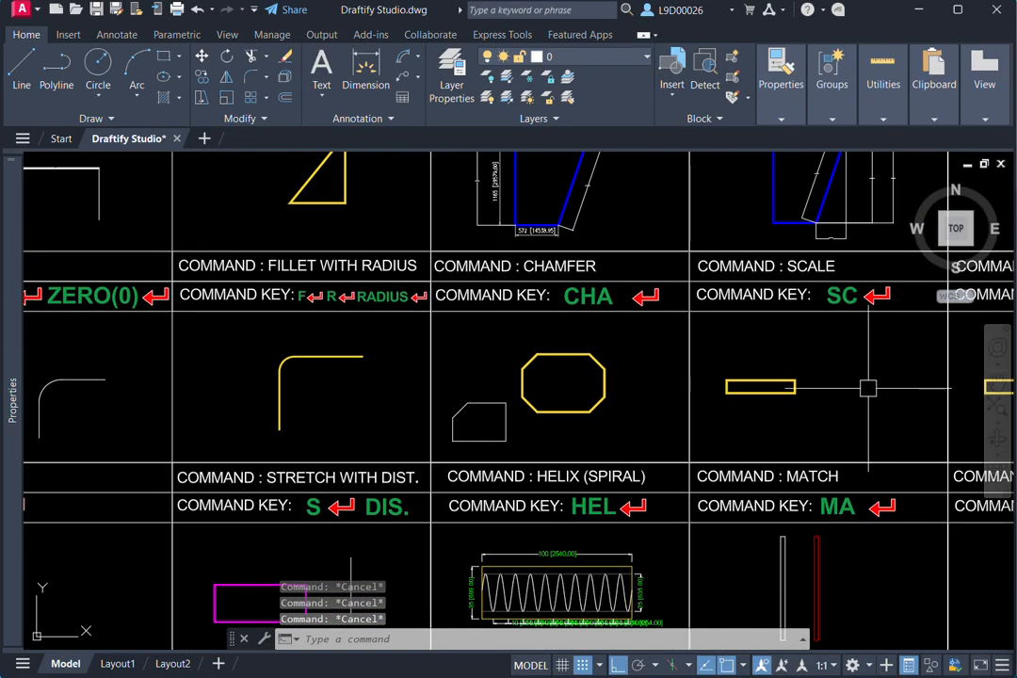
middle_click_drag(867, 387, 746, 381)
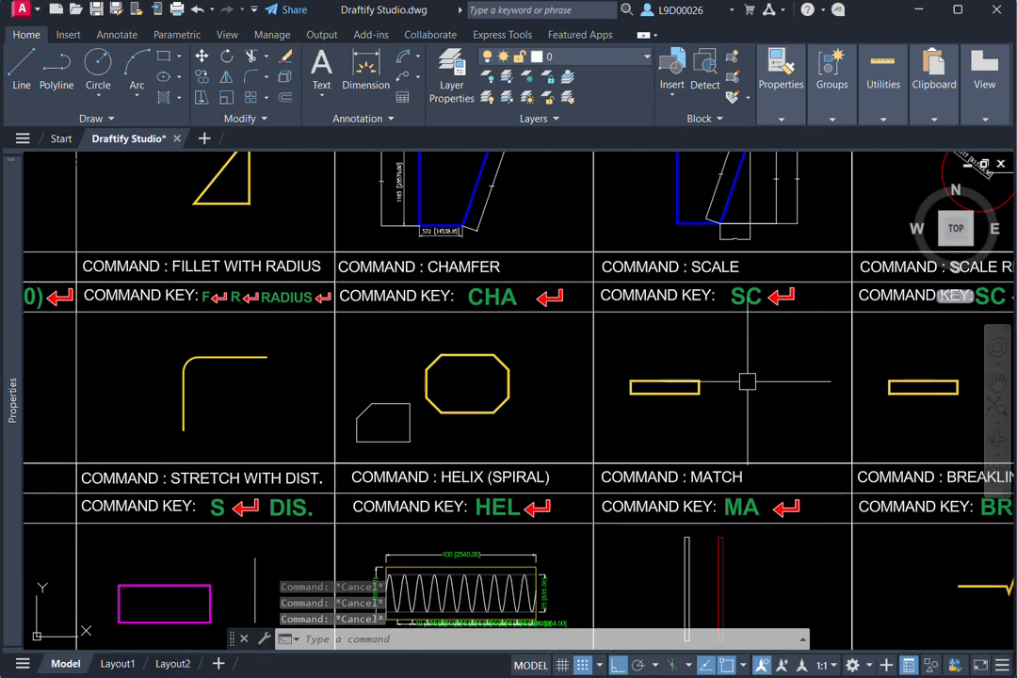
scroll(747, 381, "up", 4)
left_click(665, 384)
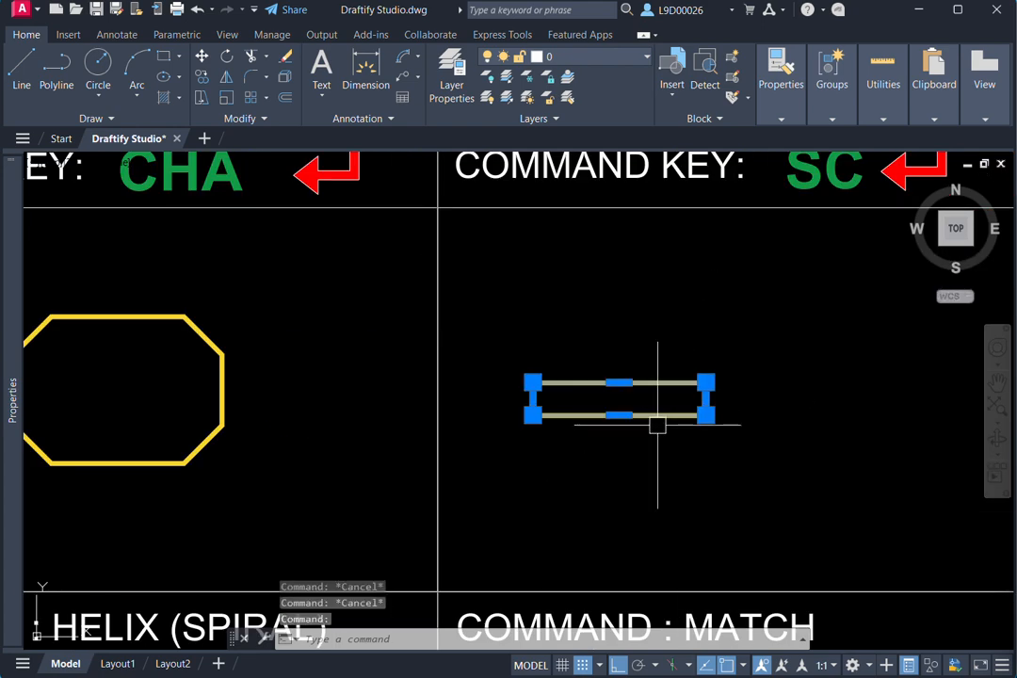
scroll(713, 447, "down", 2)
type("s")
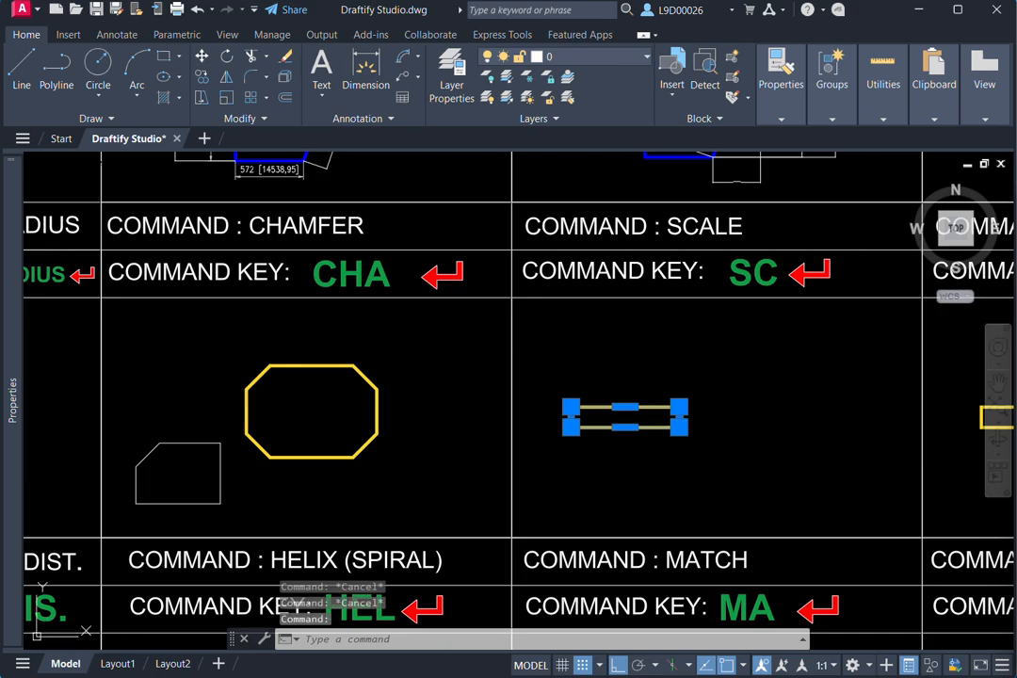
type("sc")
key("Return")
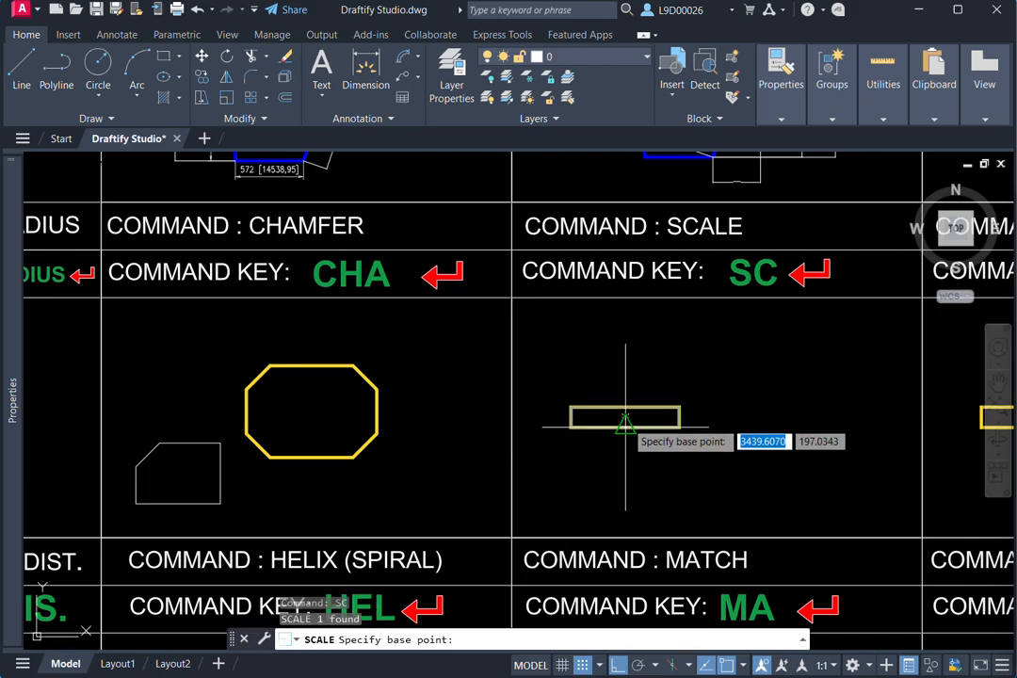
scroll(631, 418, "up", 2)
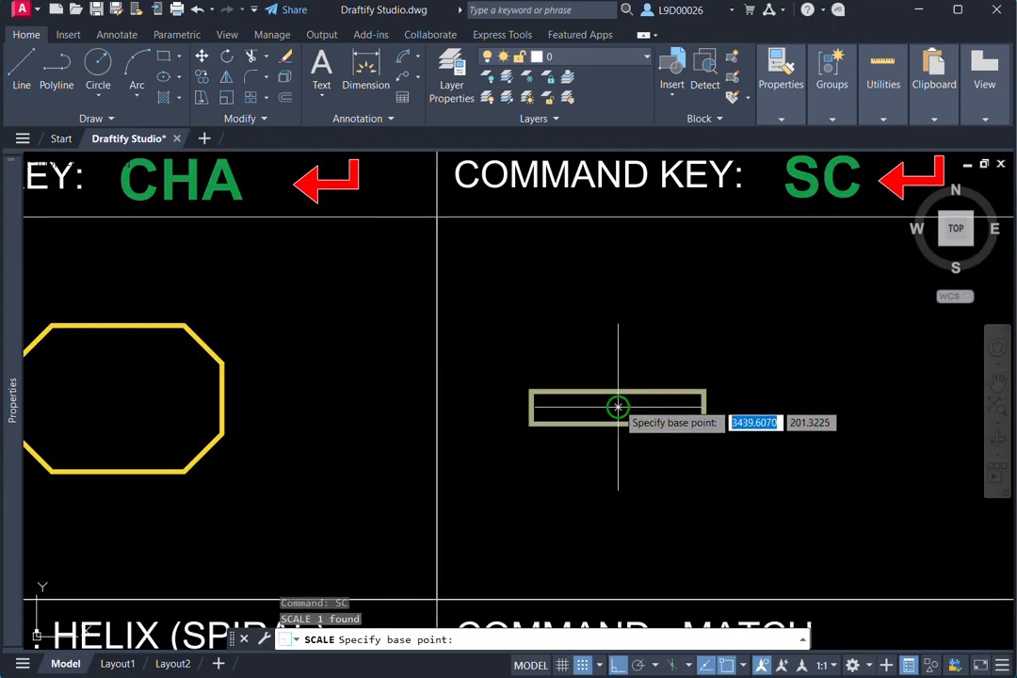
left_click(566, 436)
scroll(558, 443, "down", 3)
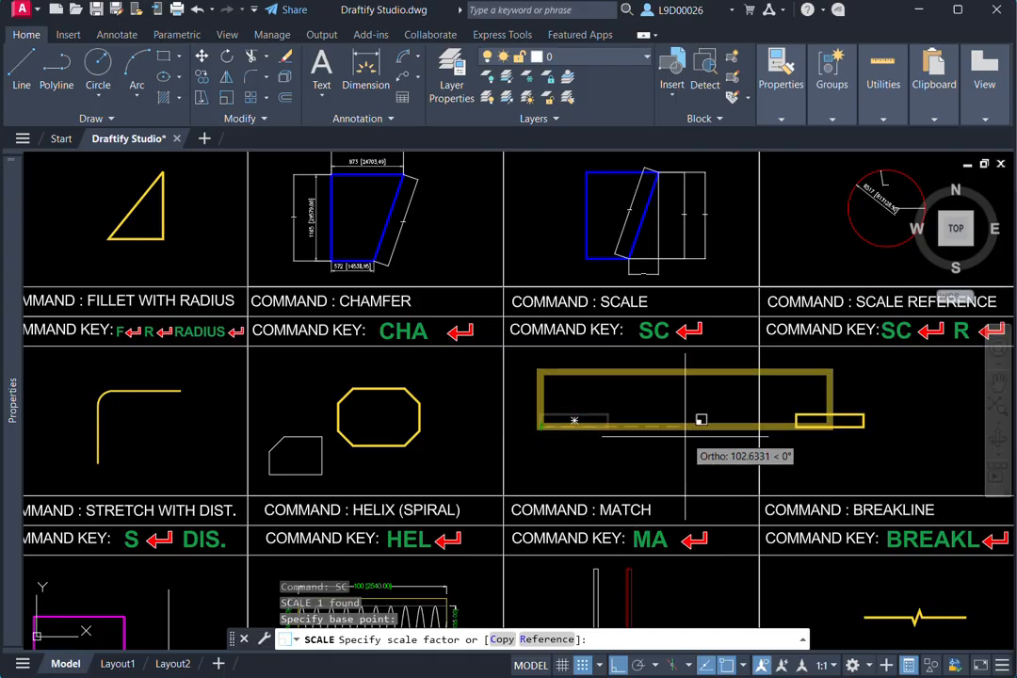
scroll(592, 439, "up", 3)
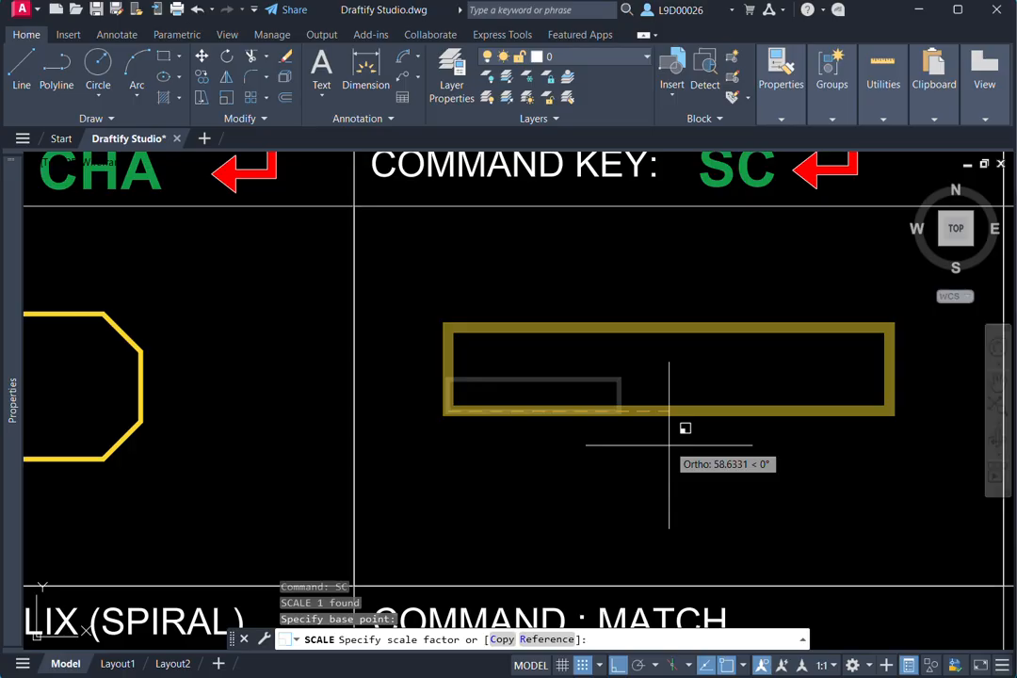
scroll(668, 411, "down", 3)
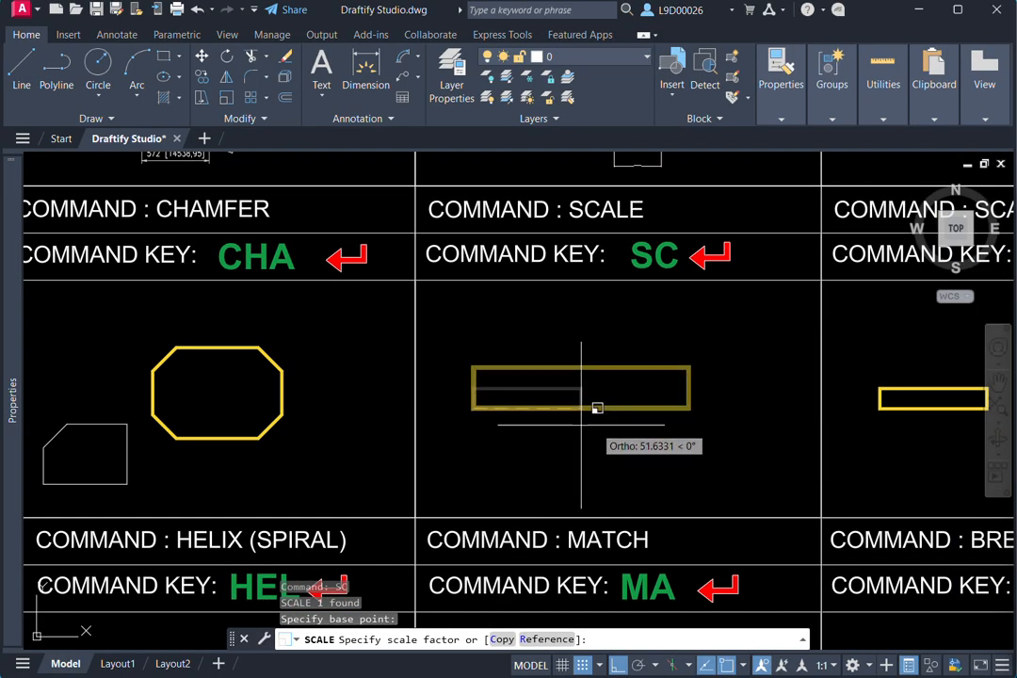
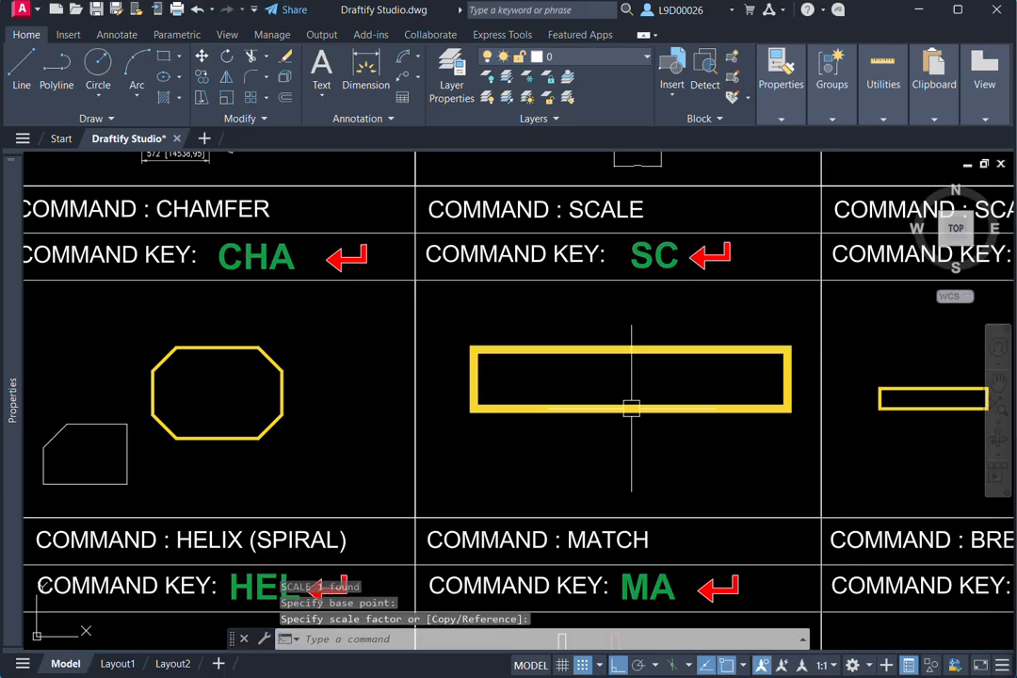
scroll(631, 375, "down", 4)
scroll(509, 385, "up", 2)
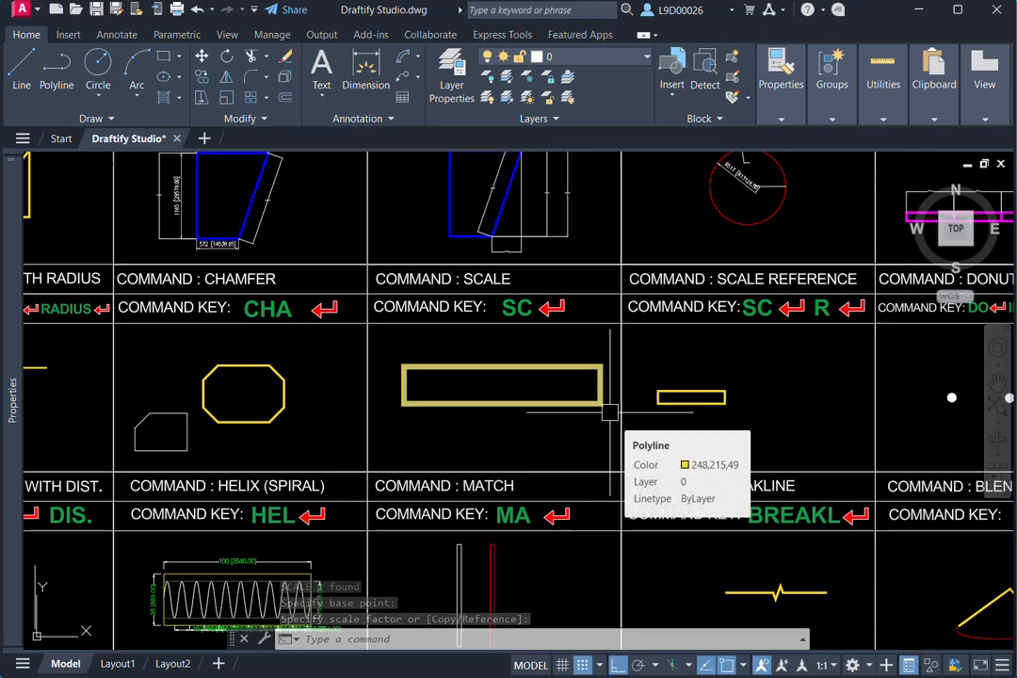
scroll(678, 396, "up", 2)
left_click(452, 395)
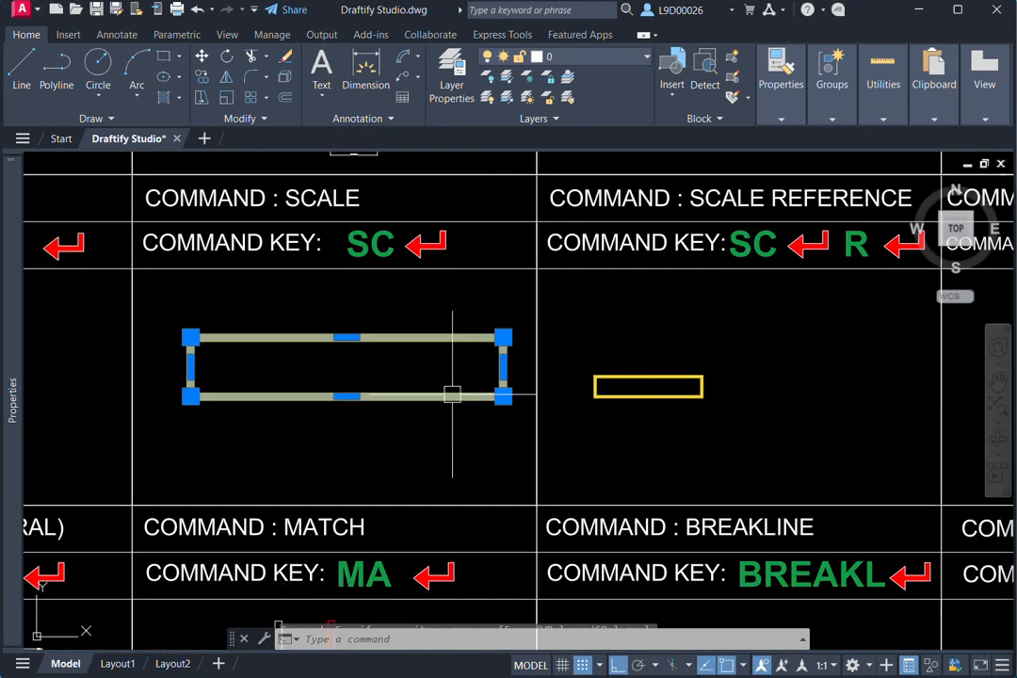
type("sc")
key("Return")
left_click(191, 395)
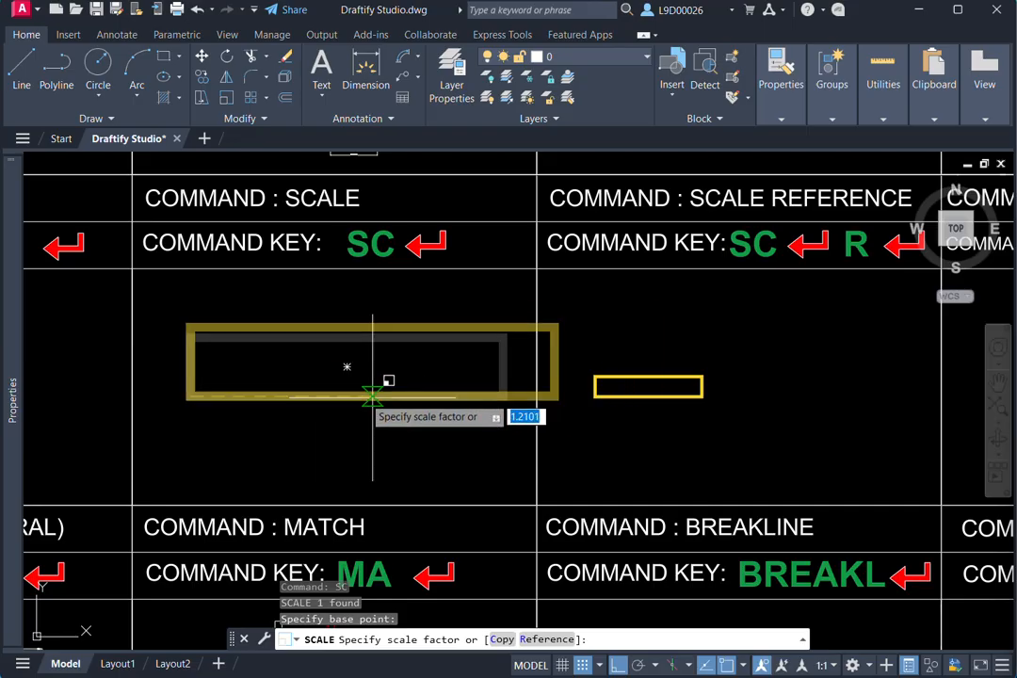
key("Escape")
- Scale (SC) the small yellow rectangle in the Scale Reference cell by Reference, stretching its bottom edge from the lower-left corner to the cell's right border
middle_click_drag(738, 403, 630, 451)
left_click(636, 403)
left_click(602, 465)
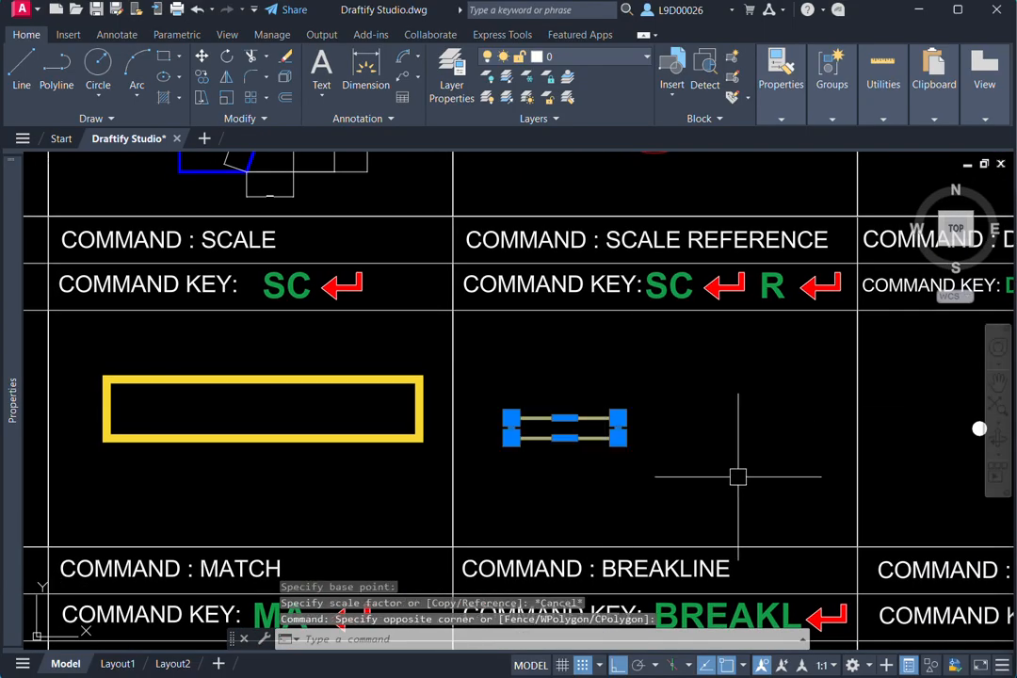
type("s")
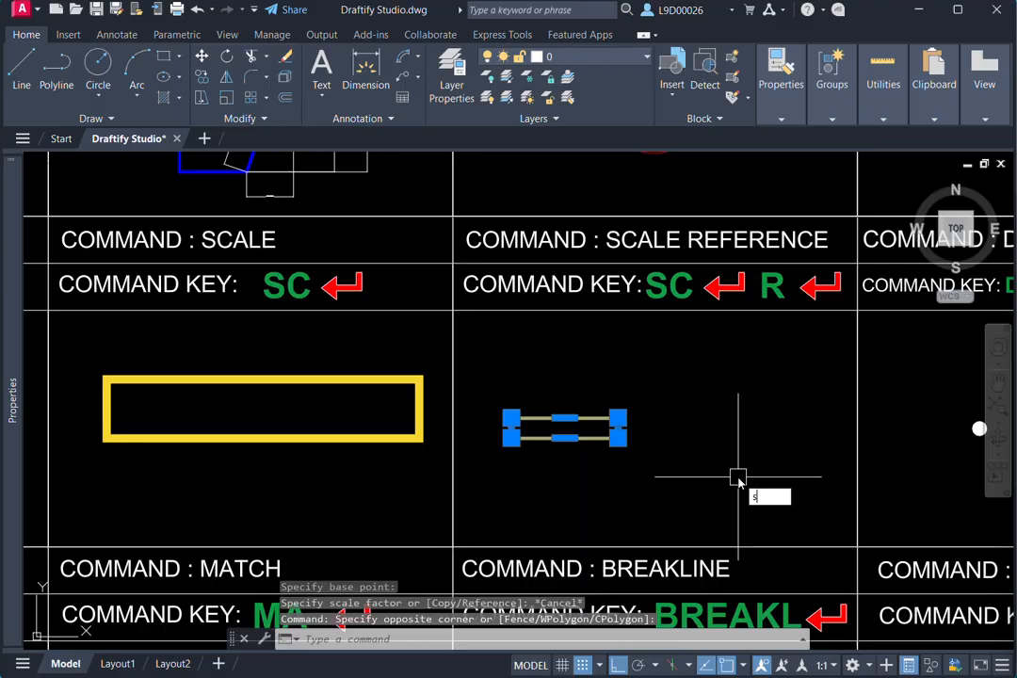
type("c")
key("Return")
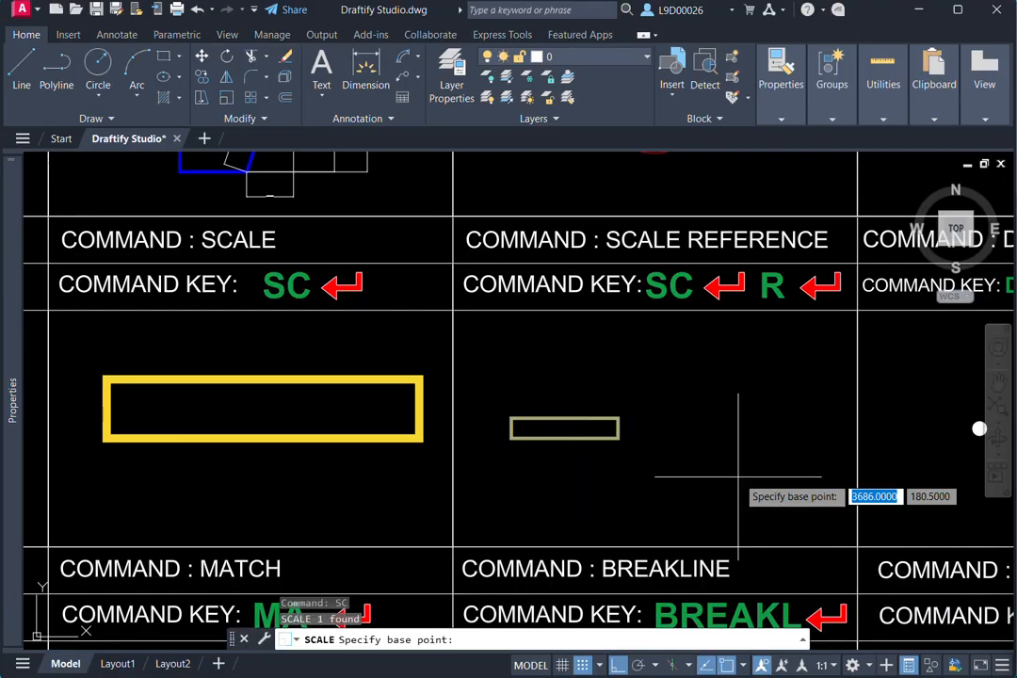
left_click(510, 437)
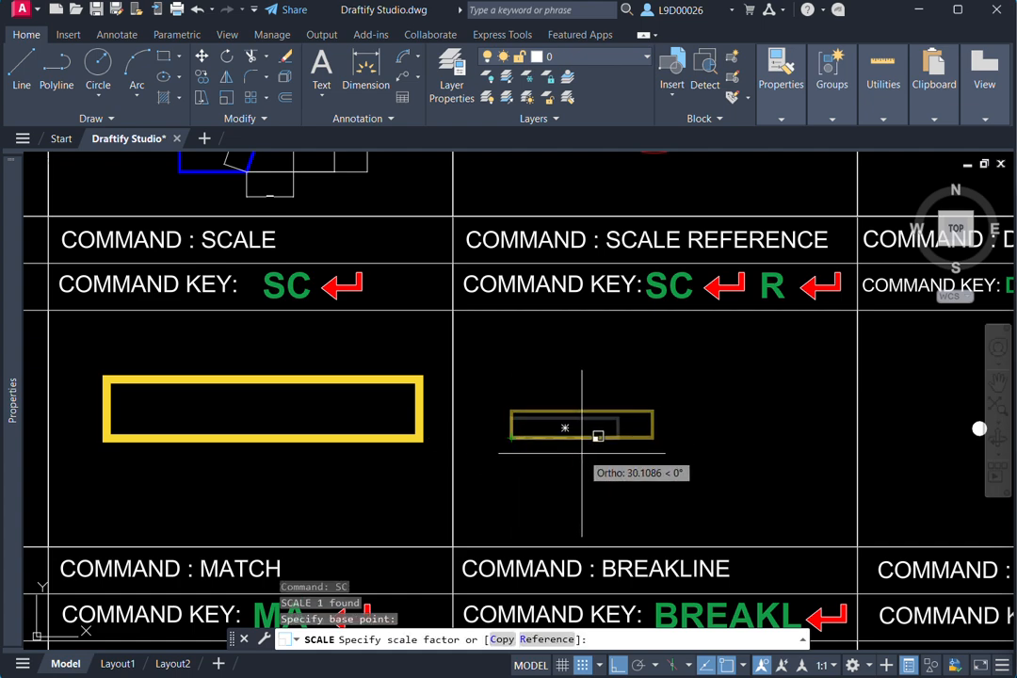
type("r")
key("Return")
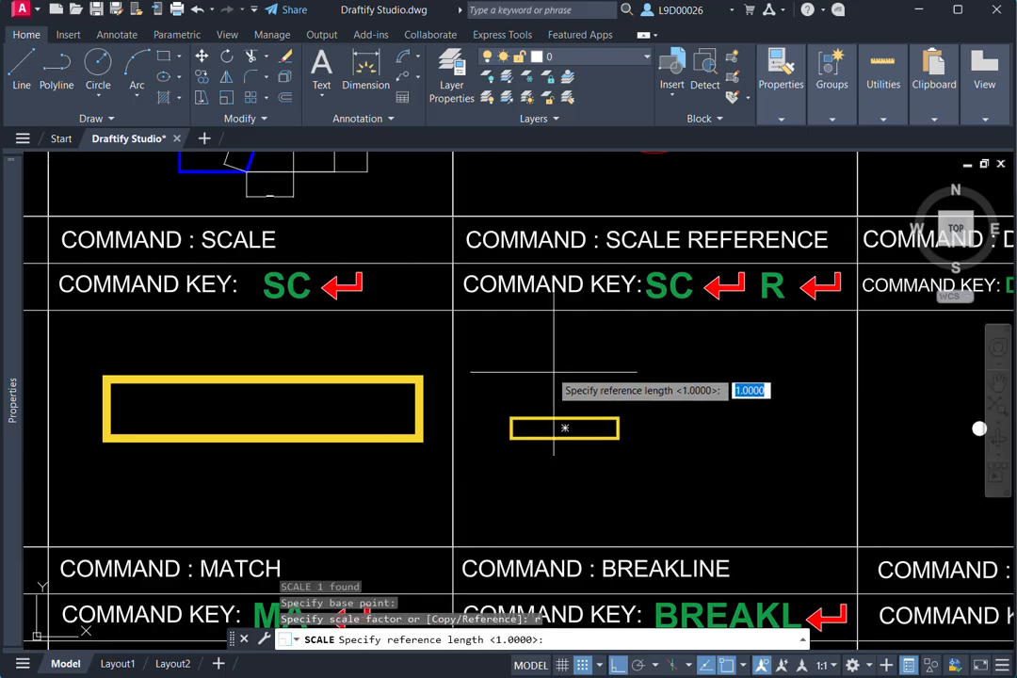
scroll(504, 456, "up", 2)
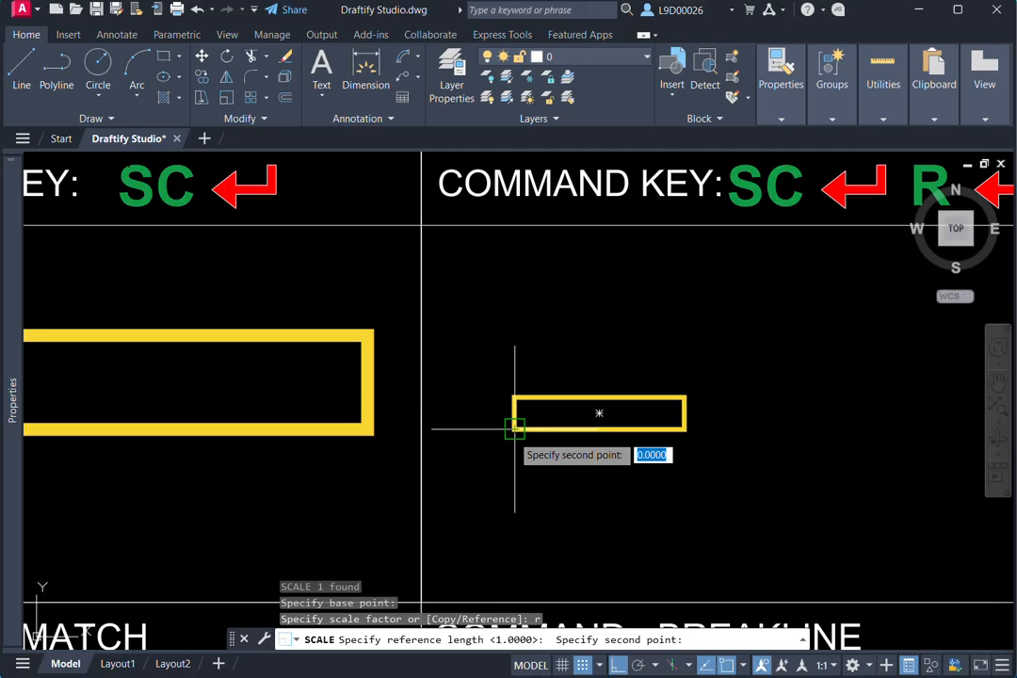
scroll(589, 442, "down", 2)
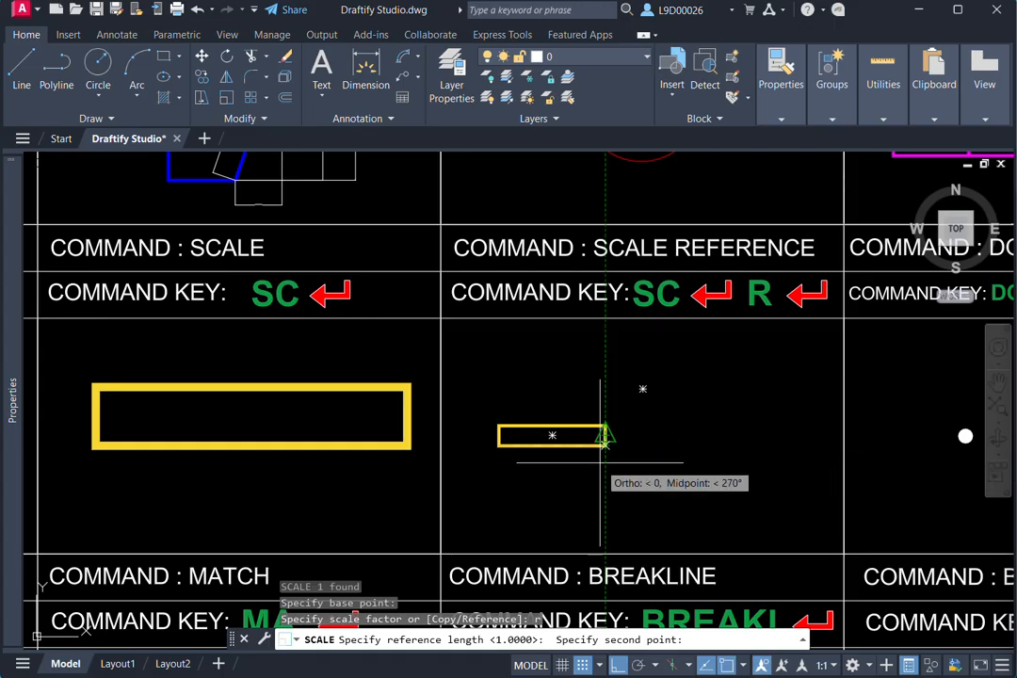
left_click(605, 445)
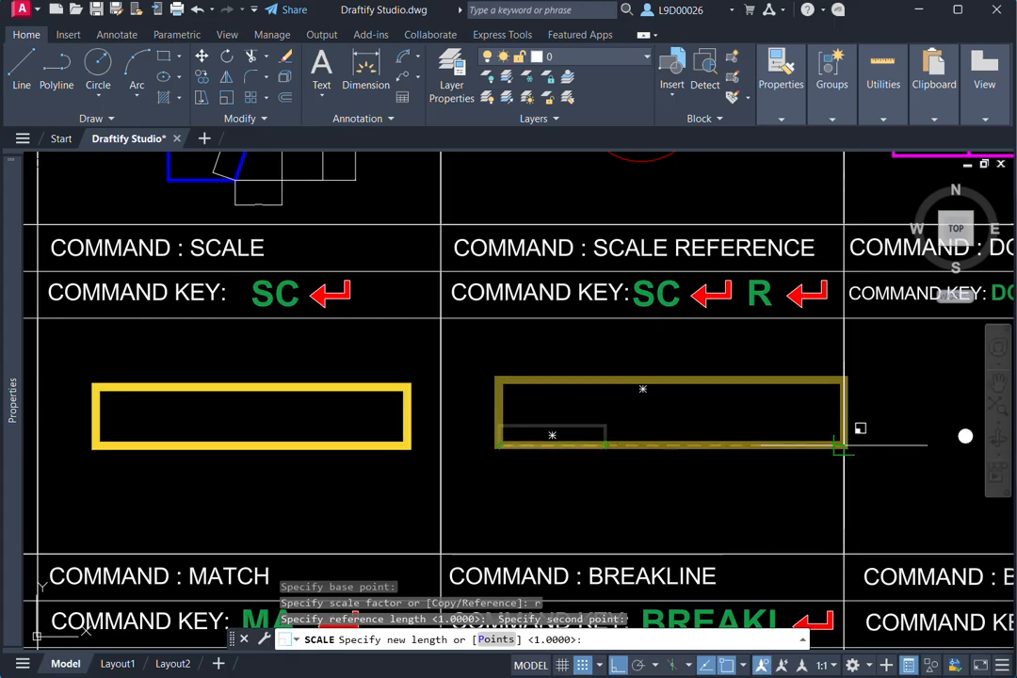
left_click(838, 446)
left_click(306, 445)
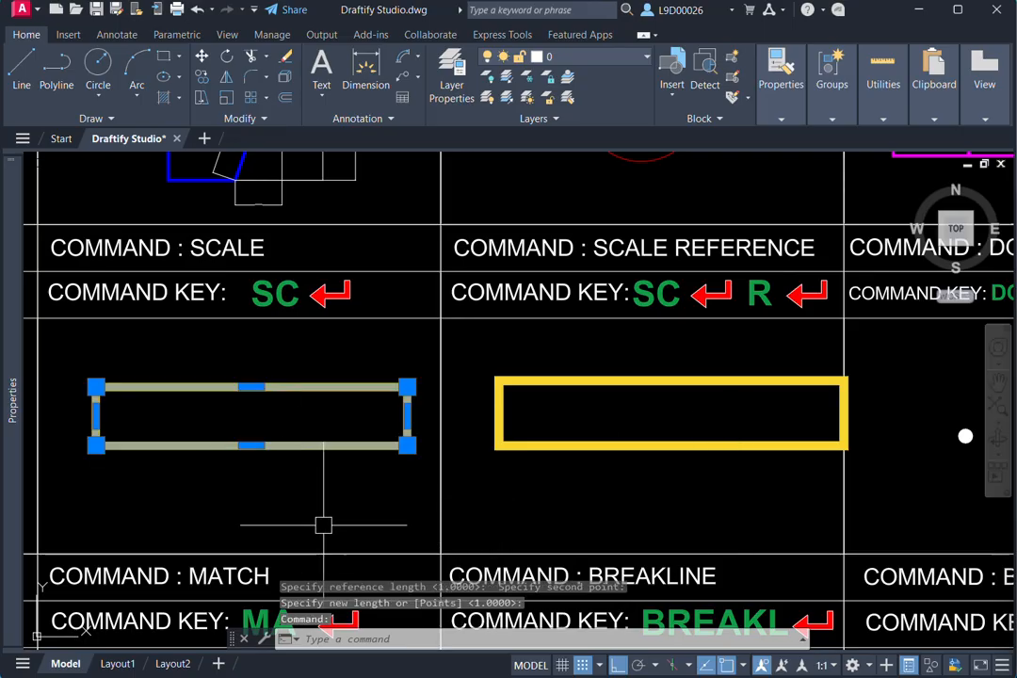
type("sc")
key("Return")
left_click(95, 444)
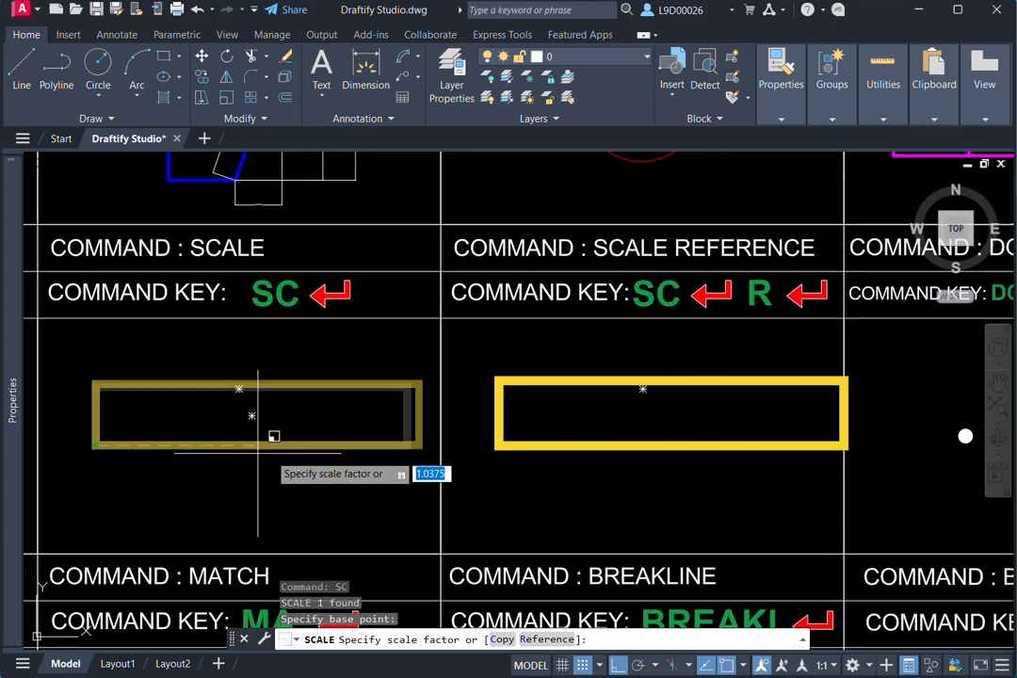
key("Escape")
- Scale the enlarged Scale Reference rectangle by Reference from its lower-left corner, using its bottom edge as reference and shrinking it to about 70% of its length
left_click(576, 443)
type("SC")
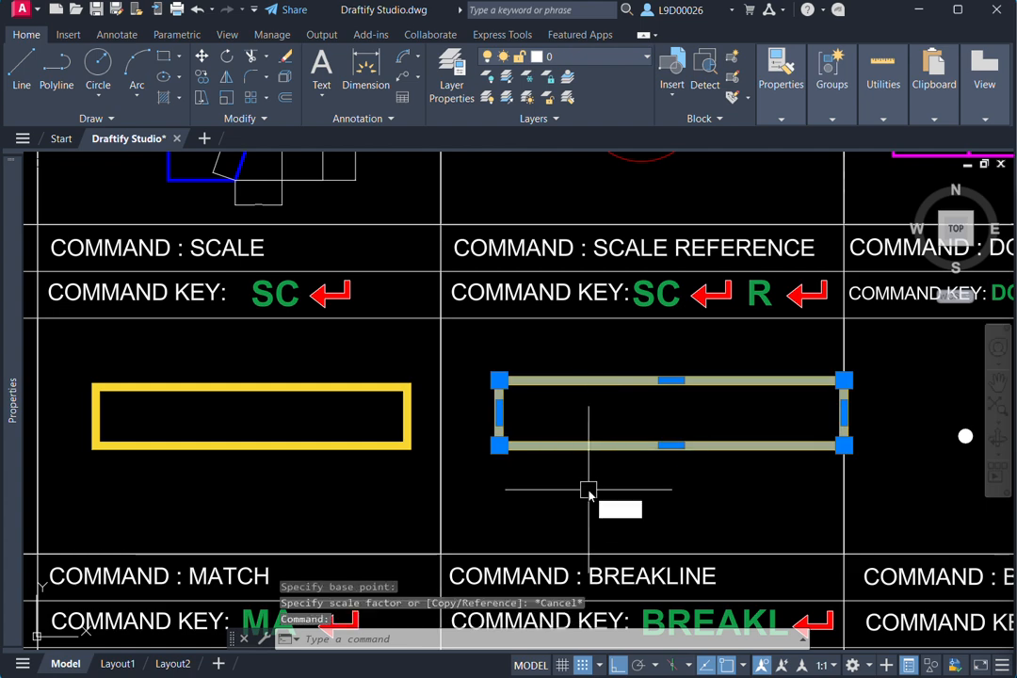
key("Return")
left_click(499, 443)
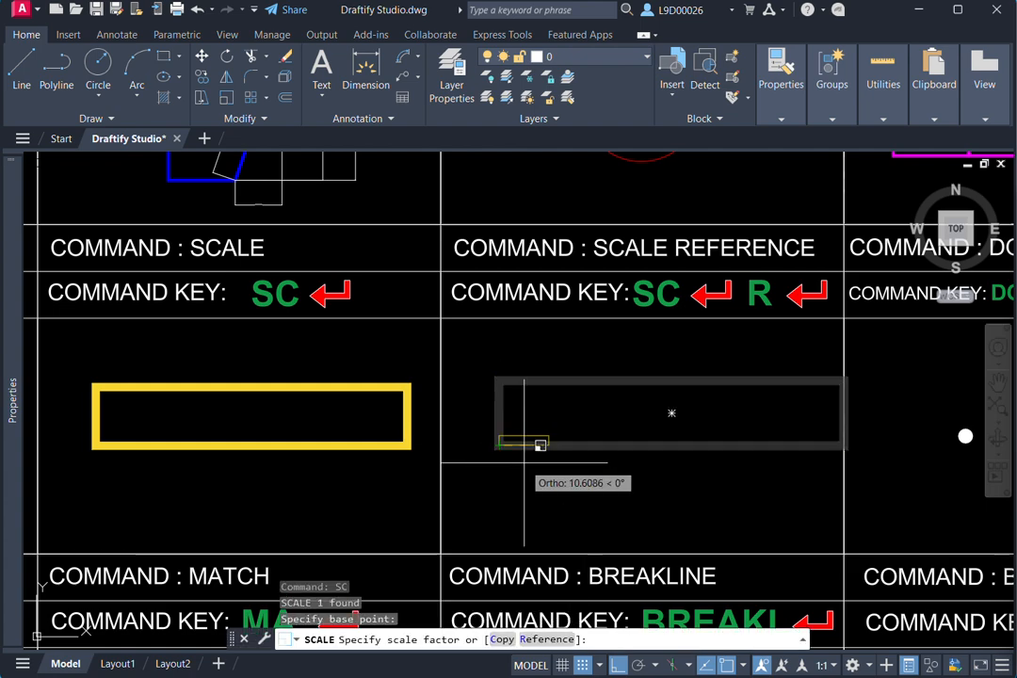
type("r")
key("Return")
left_click(499, 443)
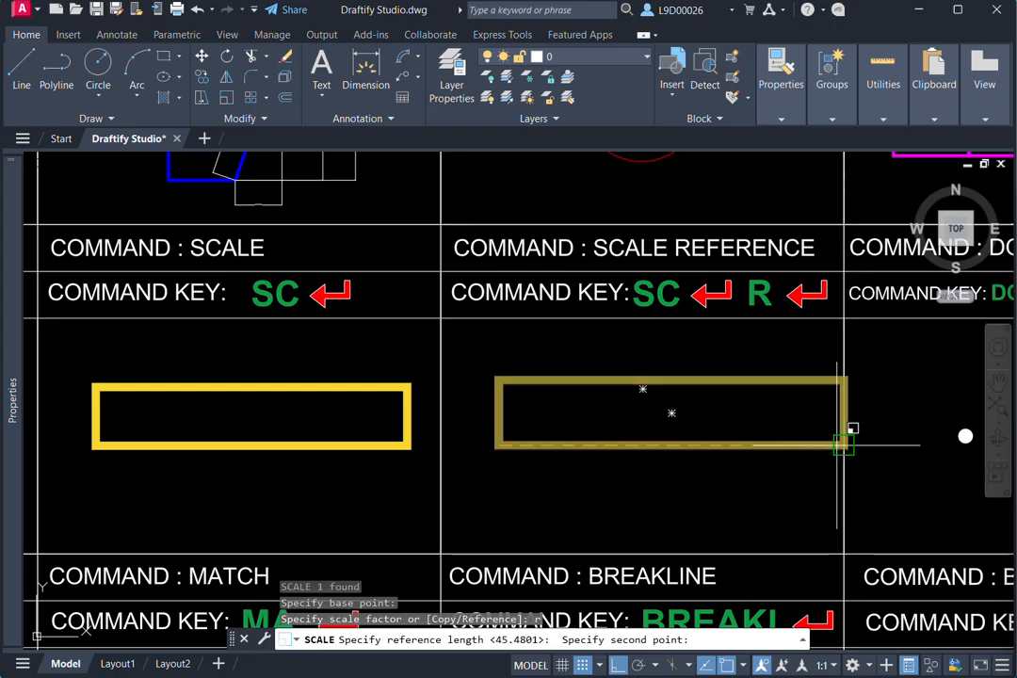
left_click(845, 443)
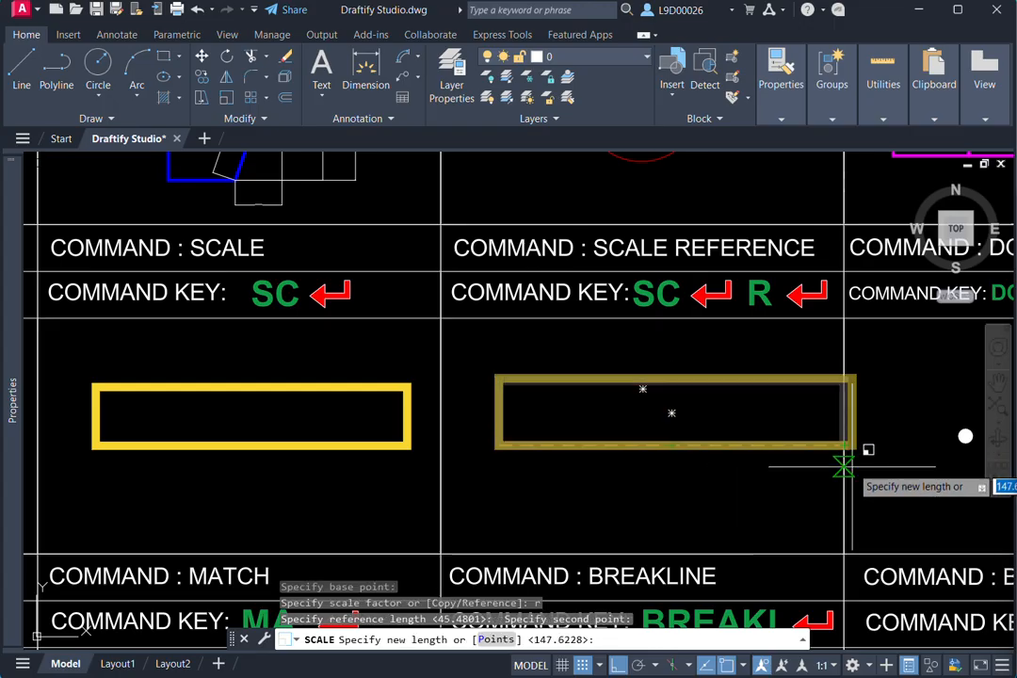
middle_click_drag(840, 463, 603, 448)
scroll(603, 447, "down", 2)
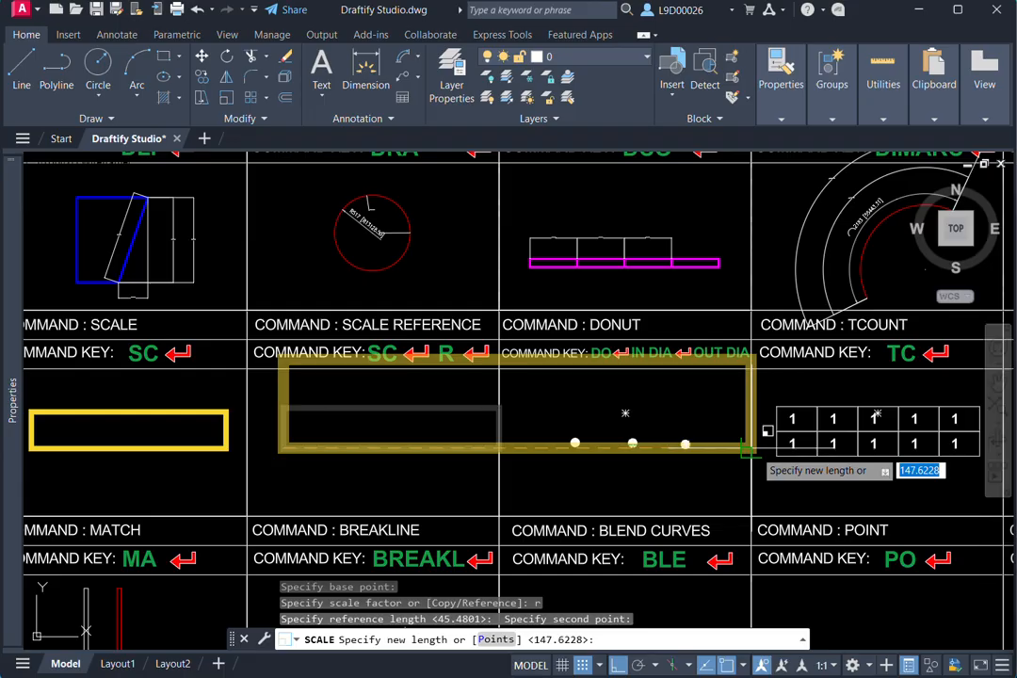
scroll(465, 431, "up", 2)
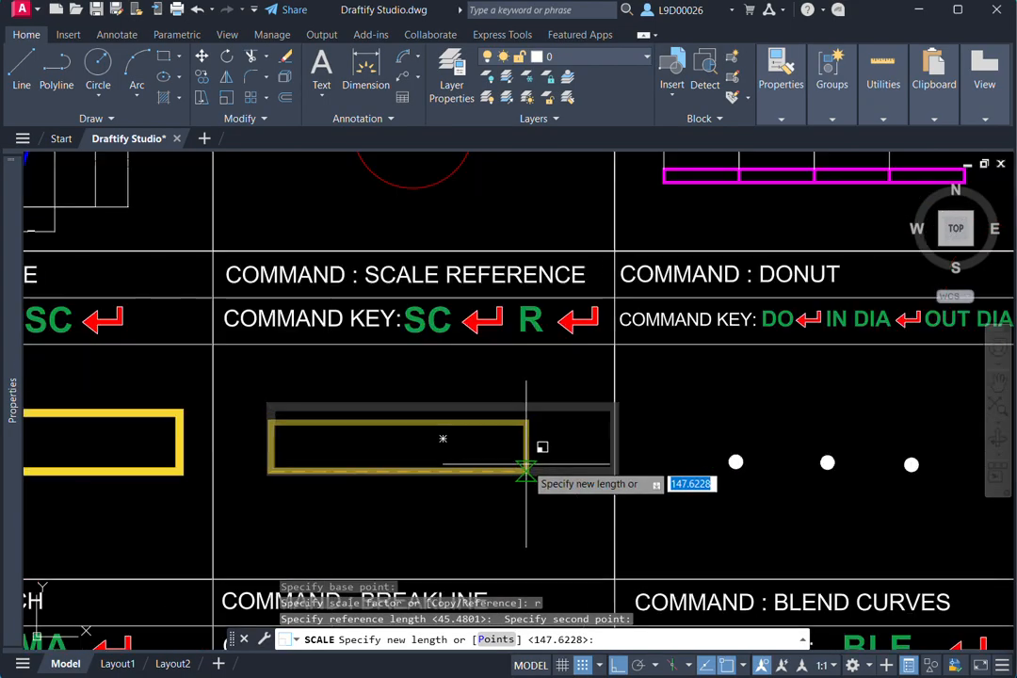
left_click(514, 464)
- Examine the leftmost filled white dot in the Donut cell up close
scroll(226, 436, "down", 2)
mouse_move(547, 415)
middle_mouse_down()
mouse_move(615, 359)
mouse_move(584, 388)
middle_mouse_up()
scroll(570, 397, "up", 4)
left_click(550, 411)
left_click(486, 455)
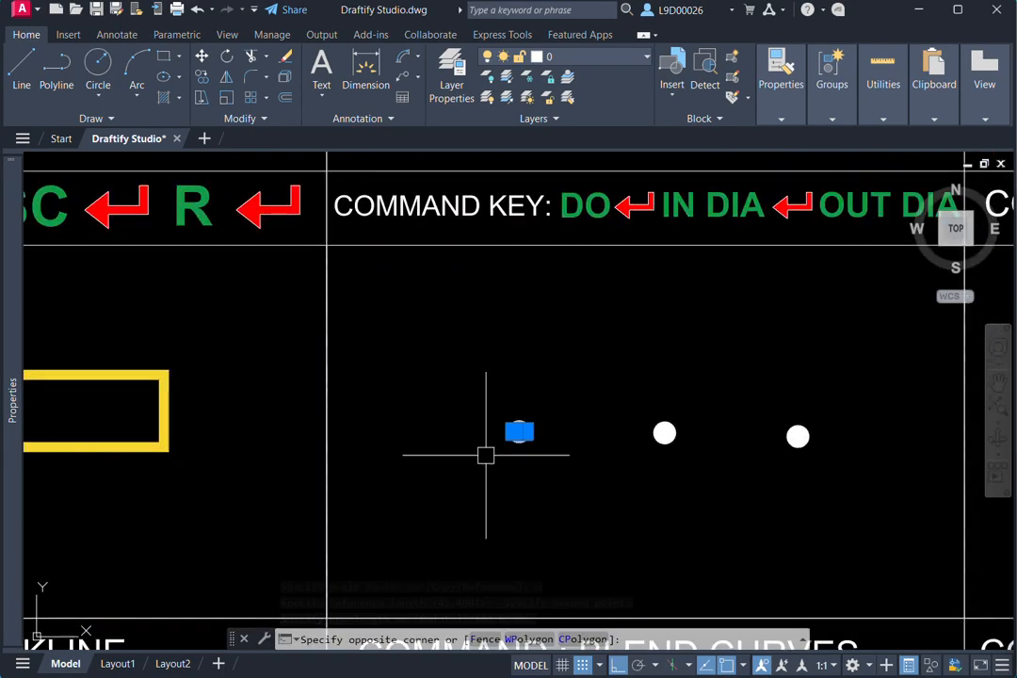
scroll(555, 428, "up", 4)
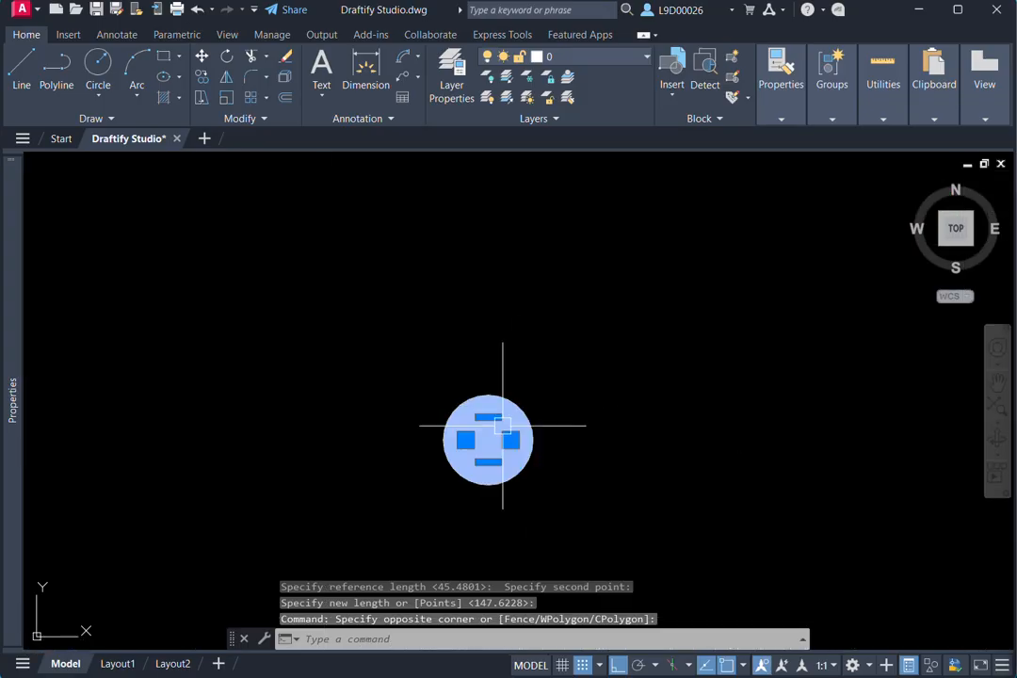
scroll(553, 410, "down", 5)
middle_click_drag(554, 410, 513, 521)
scroll(513, 521, "down", 3)
key("Escape")
key("Escape")
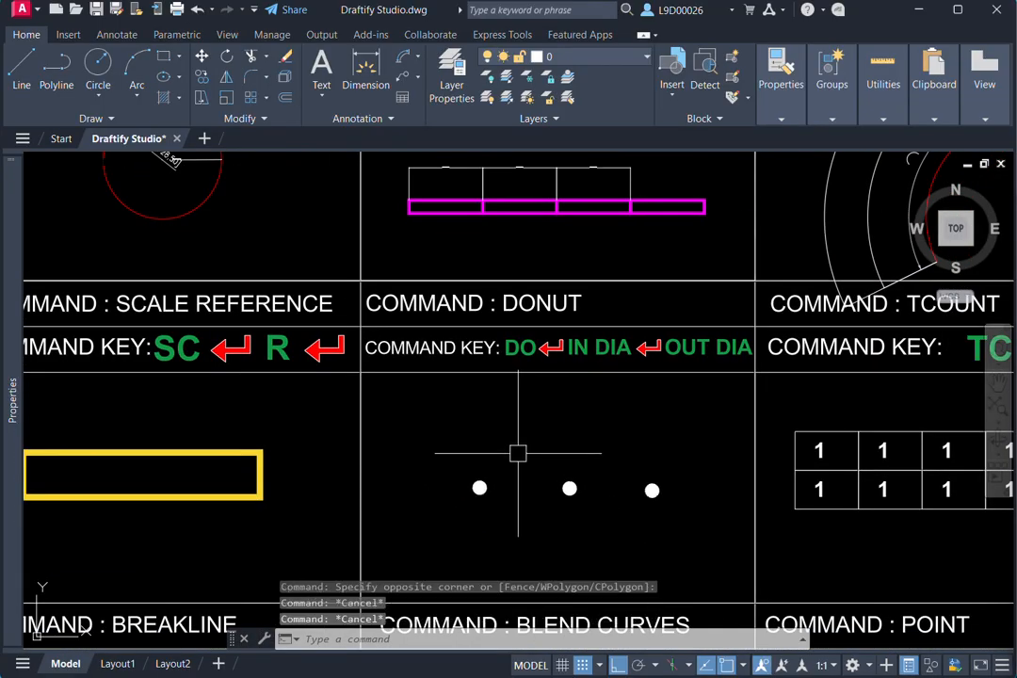
- Place six solid donuts (DO) with inside diameter 0 and outside diameter 10 around the small dots in the Donut cell
type("do")
key("Return")
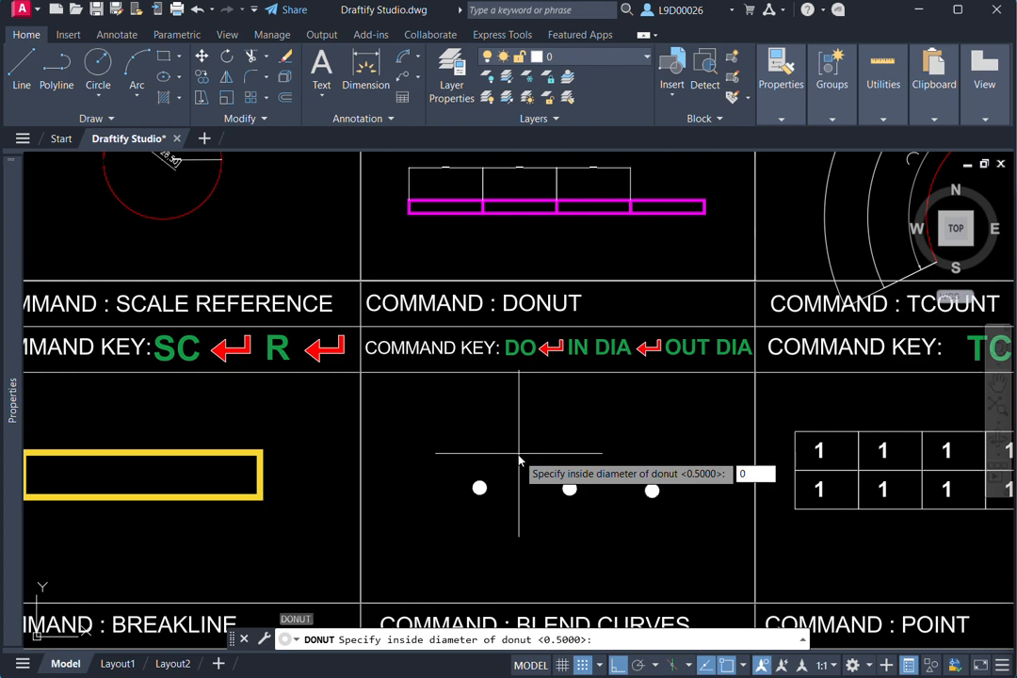
key("Return")
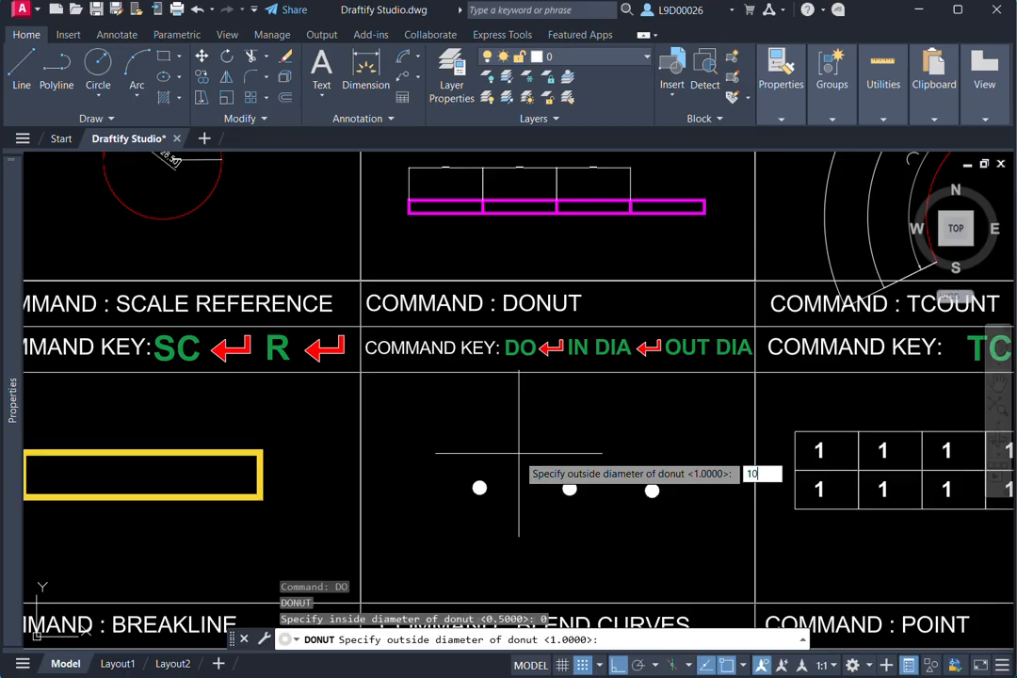
key("Return")
left_click(518, 454)
left_click(543, 515)
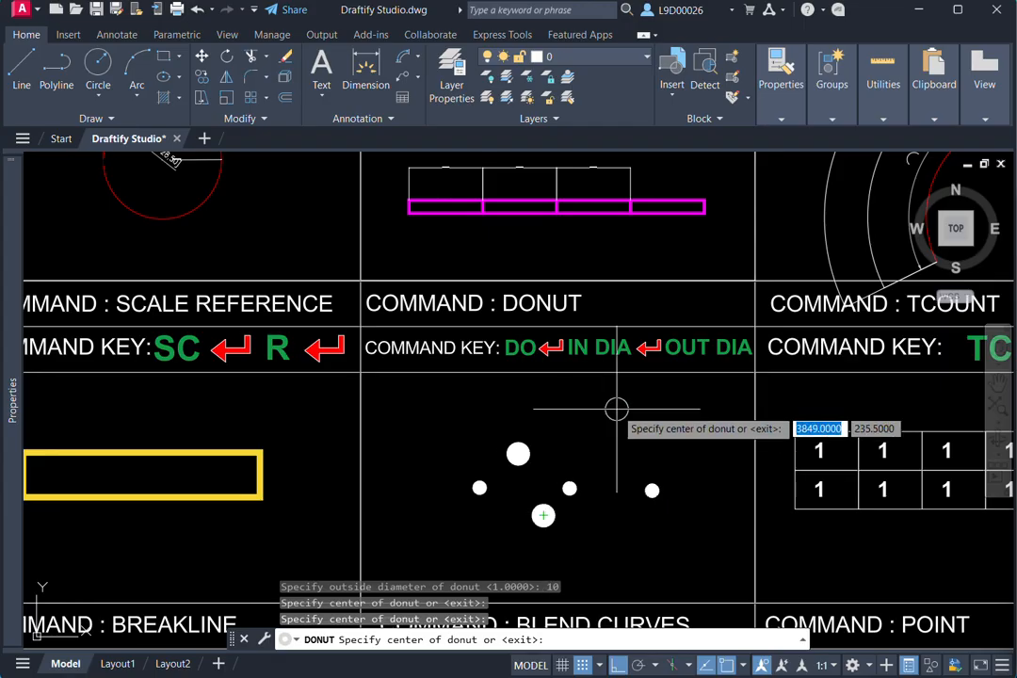
left_click(616, 409)
left_click(623, 519)
left_click(407, 406)
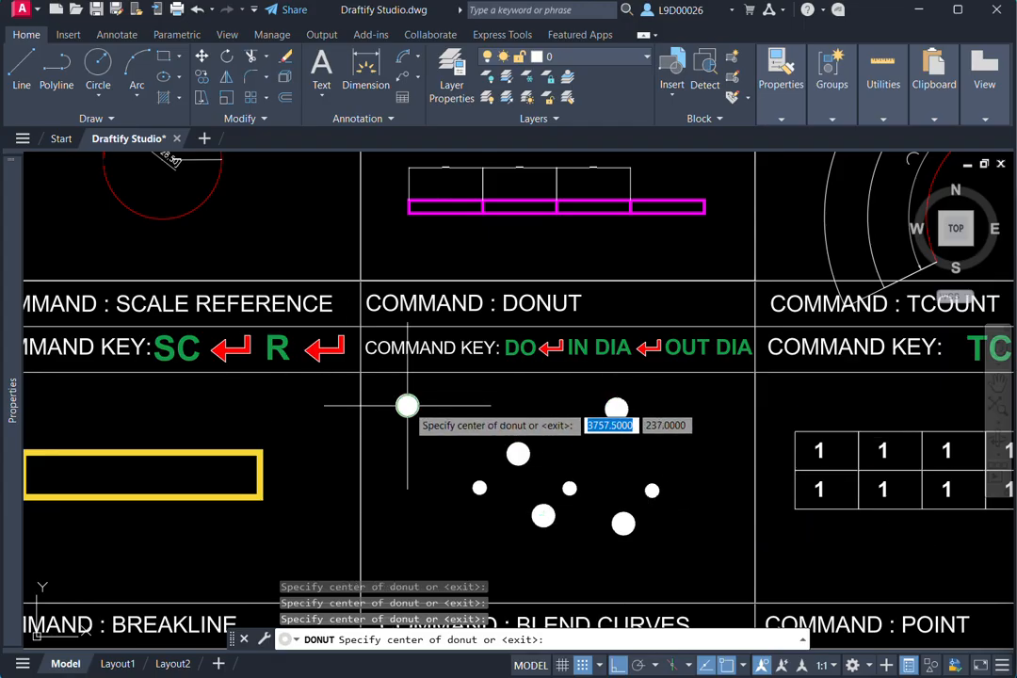
left_click(422, 508)
key("Escape")
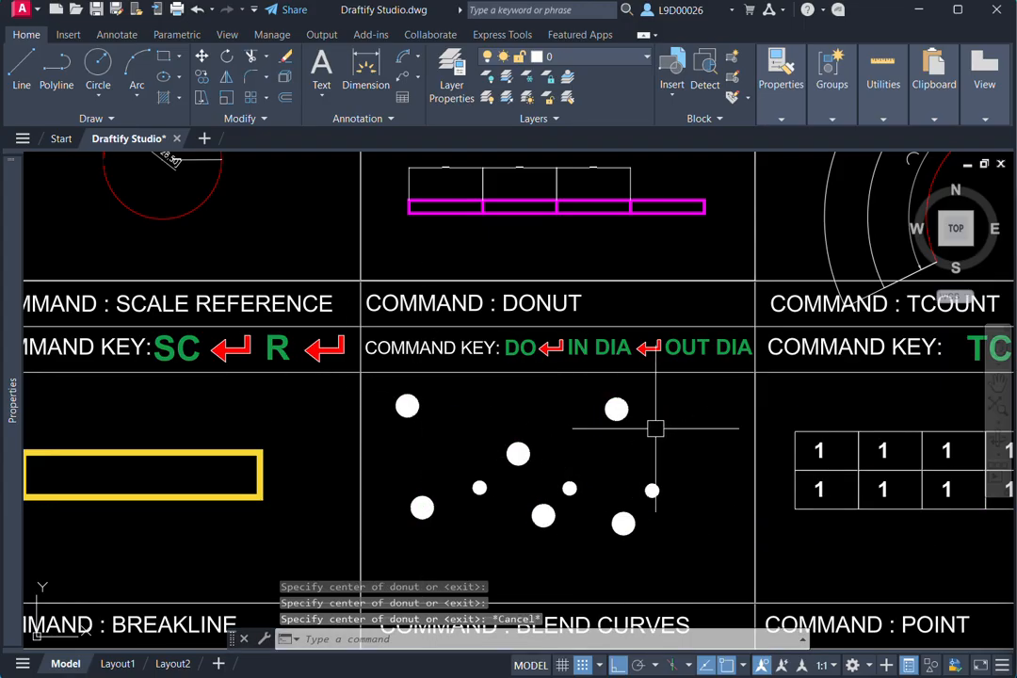
- Edit the text (ED) in the second box of the upper row in the TCount cell's table to 2
middle_click_drag(656, 428, 693, 418)
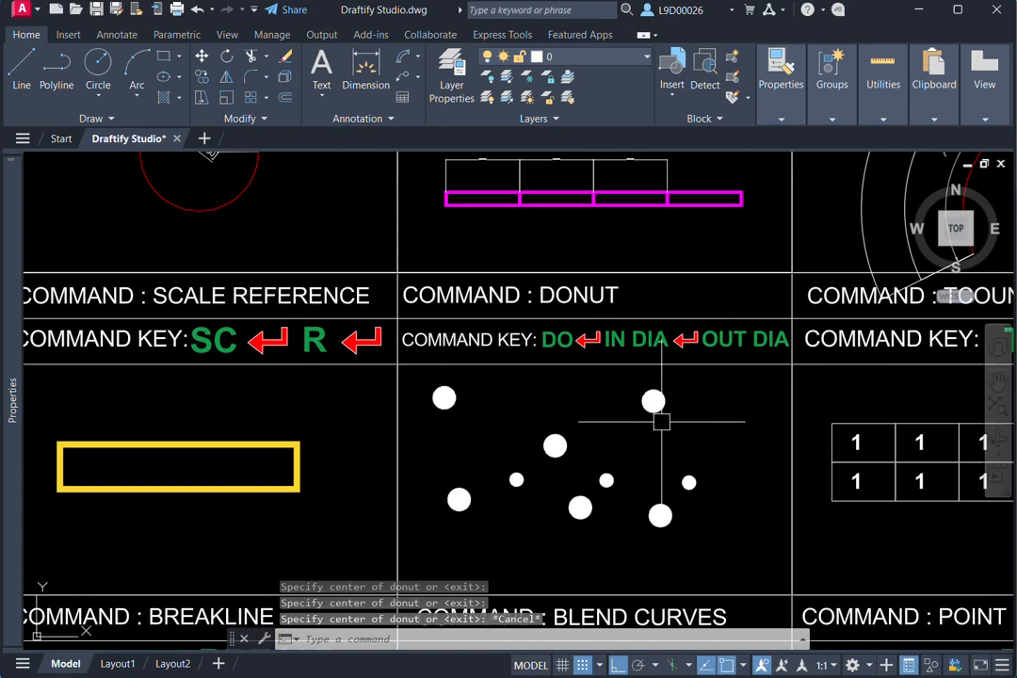
scroll(664, 418, "up", 2)
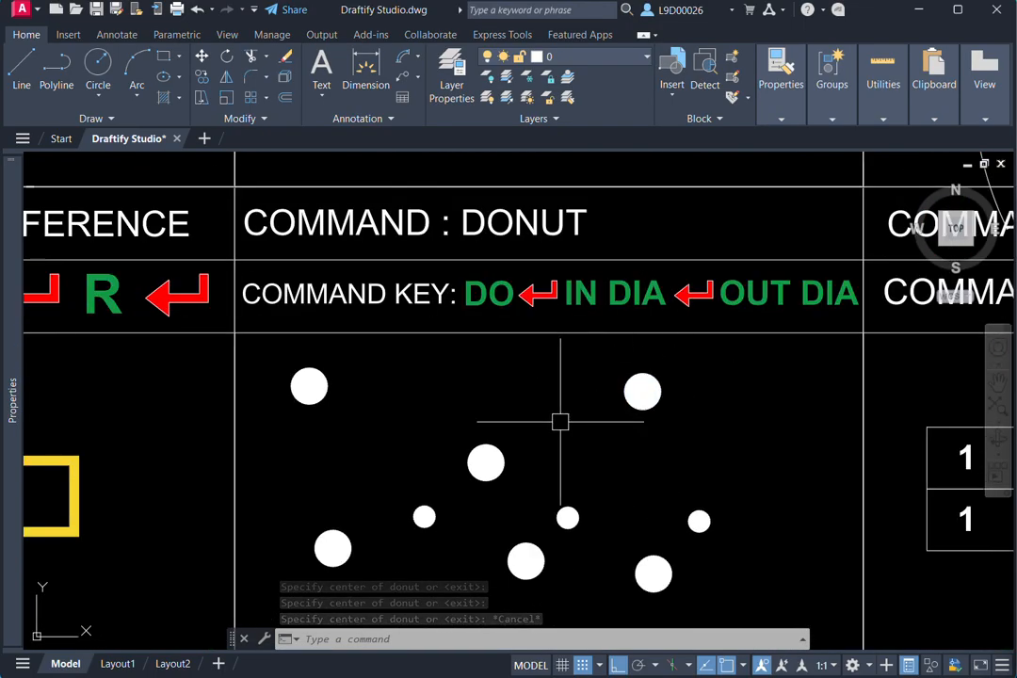
scroll(659, 419, "down", 2)
middle_click_drag(662, 426, 461, 417)
scroll(461, 416, "down", 2)
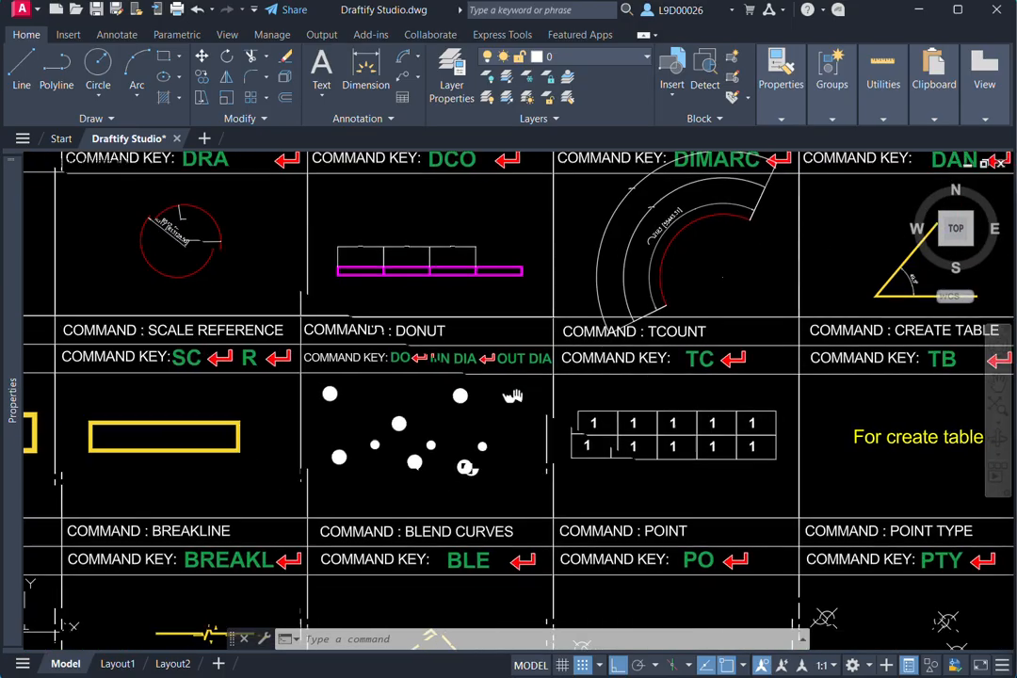
middle_click_drag(665, 410, 507, 384)
scroll(507, 384, "up", 2)
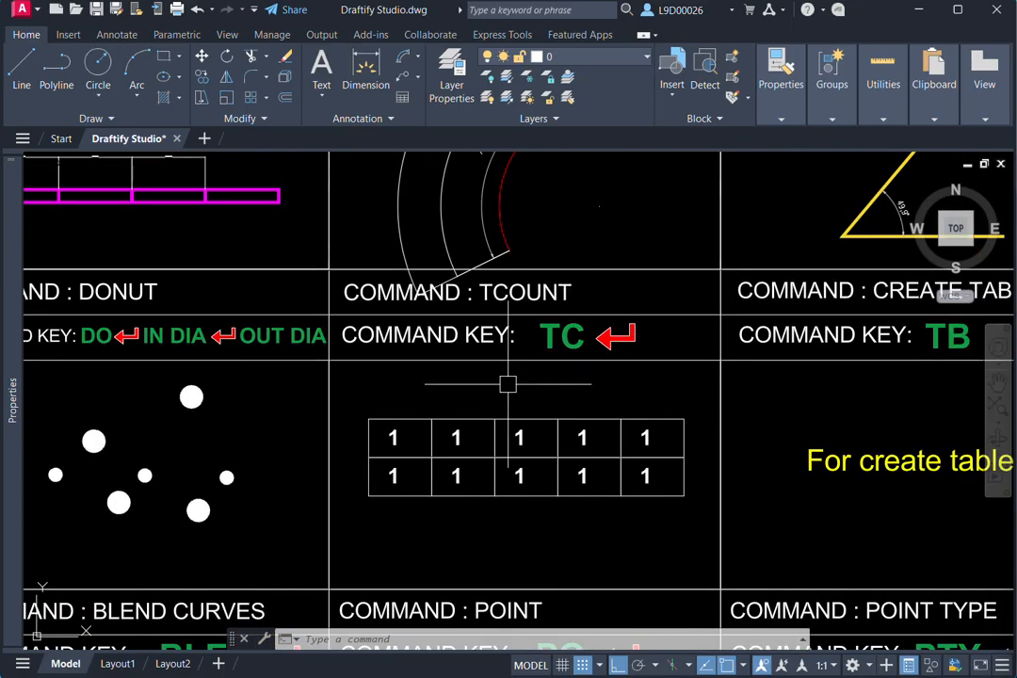
scroll(474, 477, "up", 4)
scroll(419, 449, "down", 2)
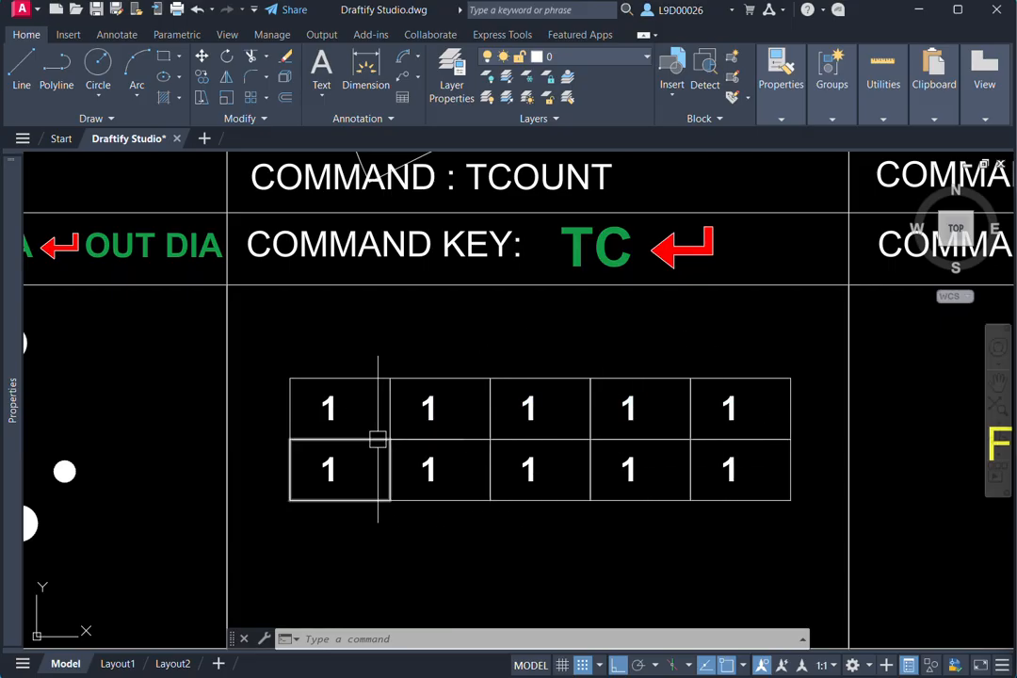
type("ed")
key("Return")
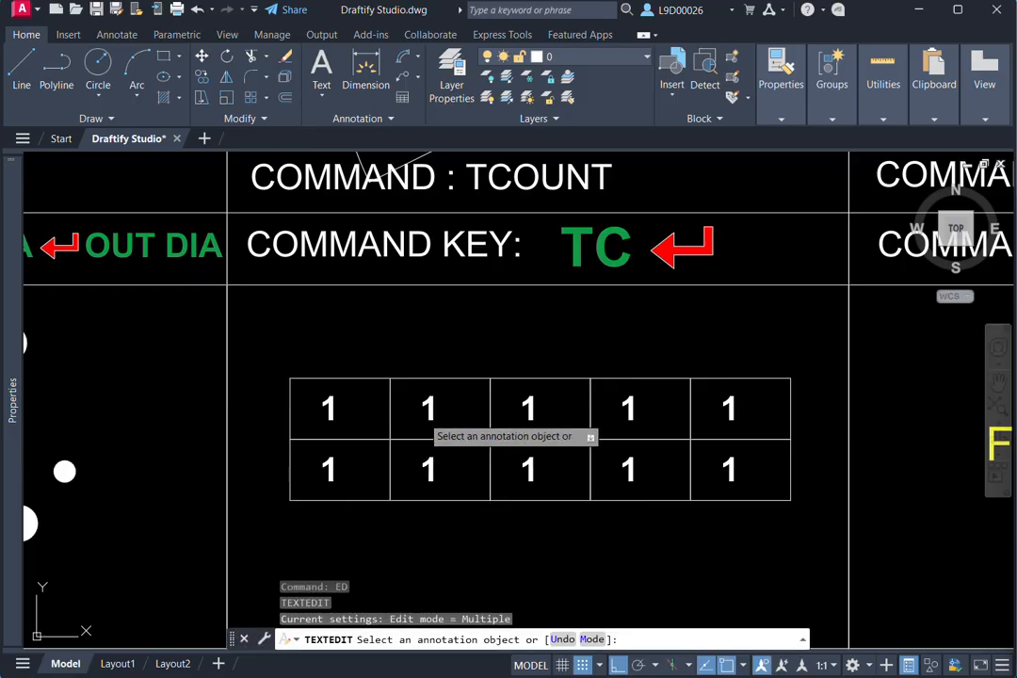
left_click(423, 415)
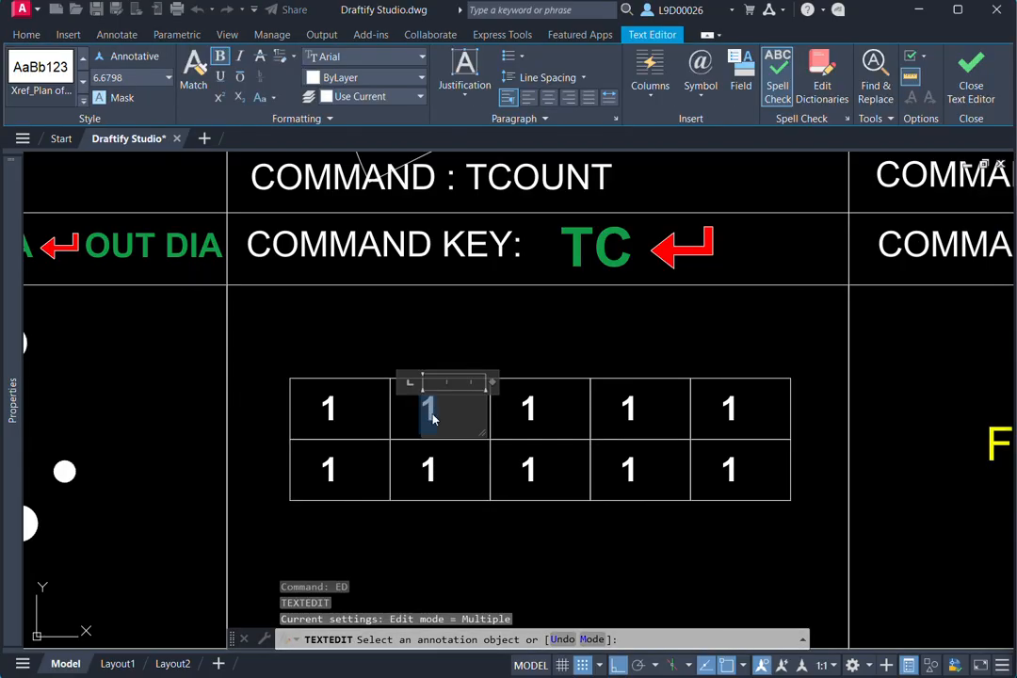
type("2")
left_click(415, 478)
middle_click_drag(518, 414, 515, 418)
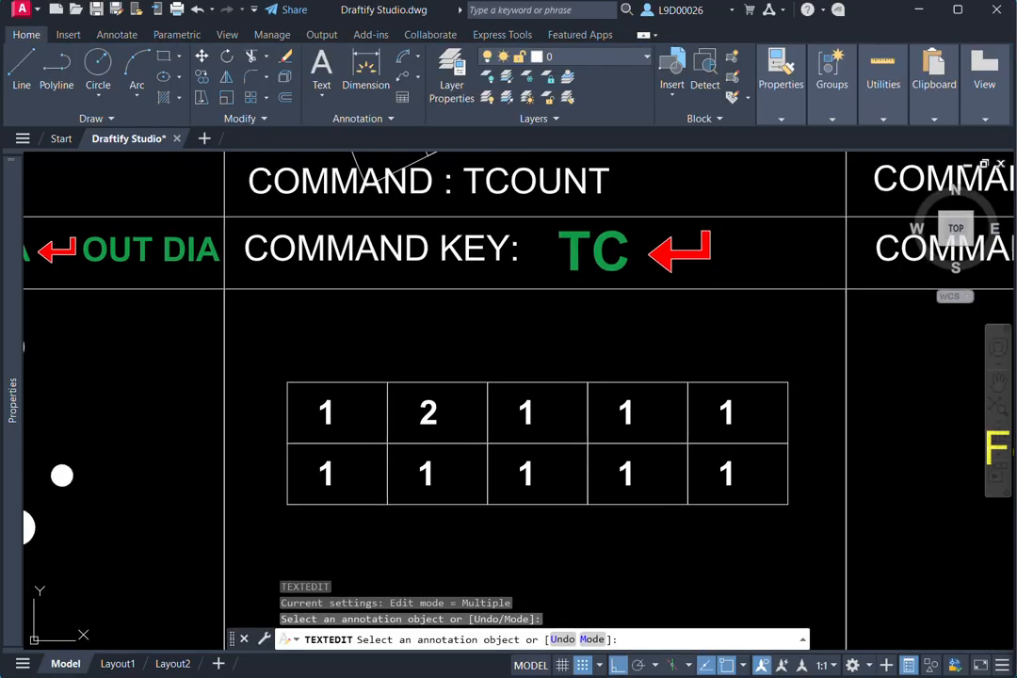
- Leave text editing and undo the last text edit in the TCount cell's table
left_click(524, 416)
key("Escape")
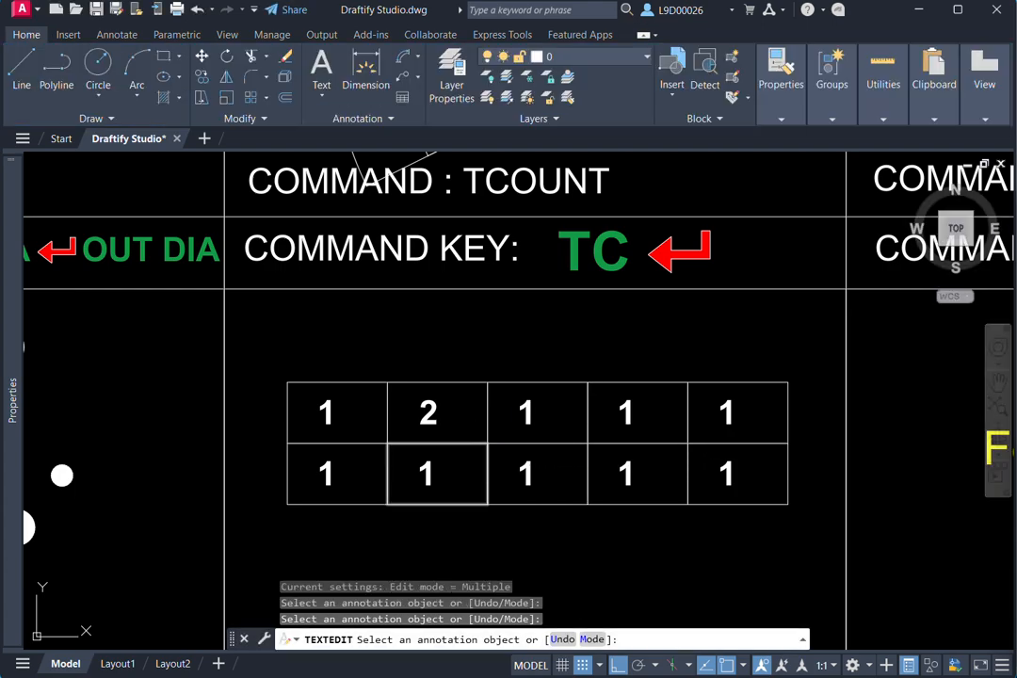
key("Escape")
key("ctrl+z")
middle_click_drag(504, 447, 524, 448)
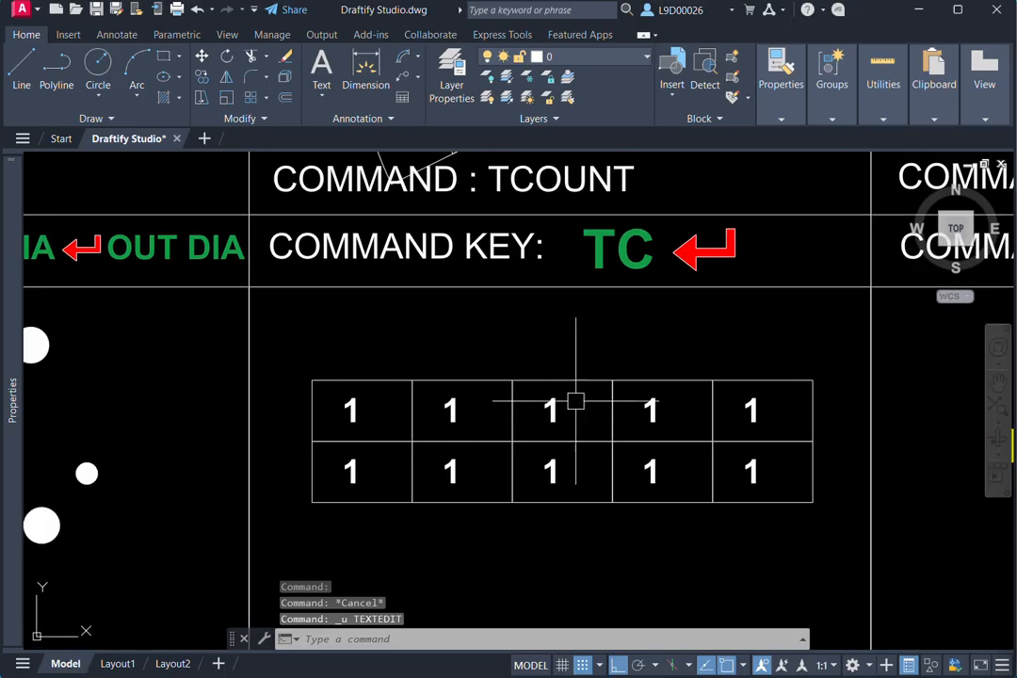
- Number the upper row of the TCount table with TCount (TC), sorted by X, start and increment 1,1, using Overwrite
middle_click_drag(618, 318, 640, 415)
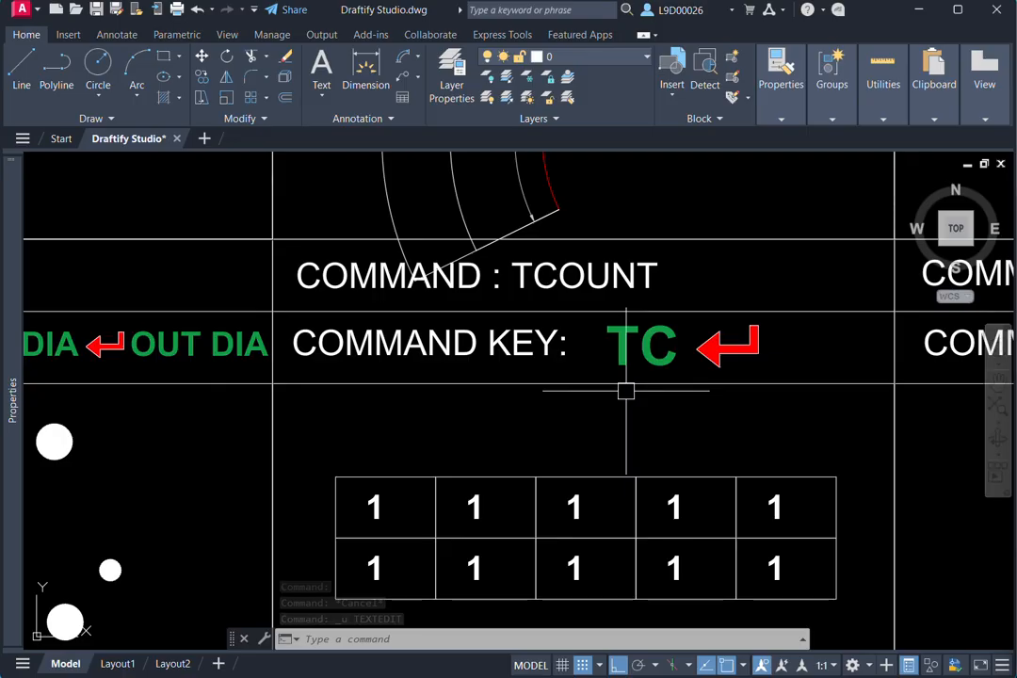
type("TCOUNT")
key("Return")
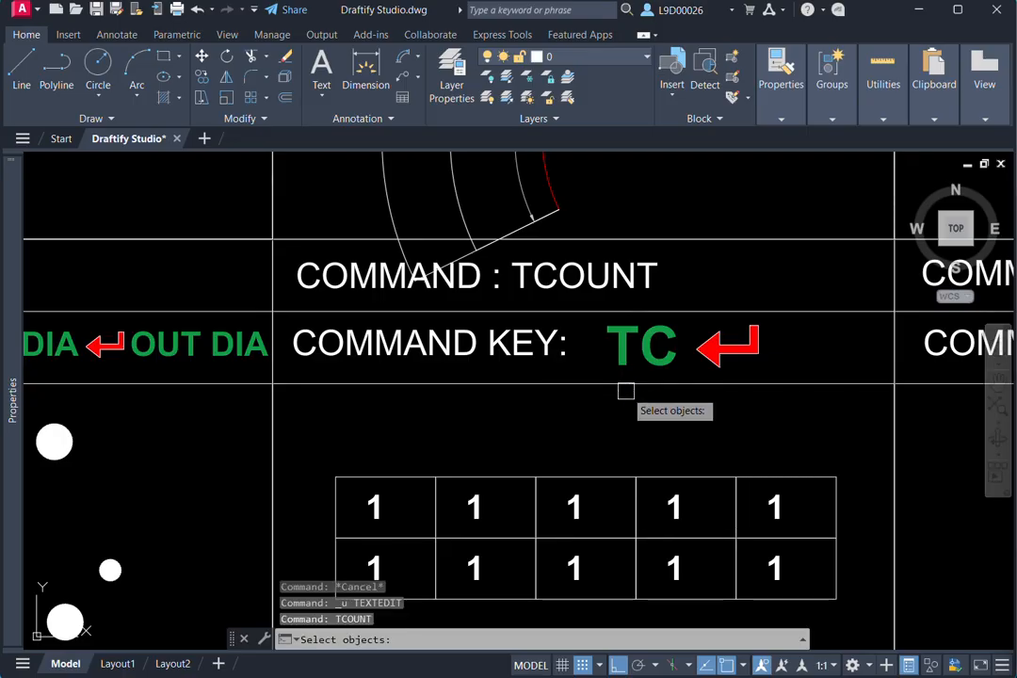
middle_click_drag(616, 426, 613, 358)
left_click(355, 375)
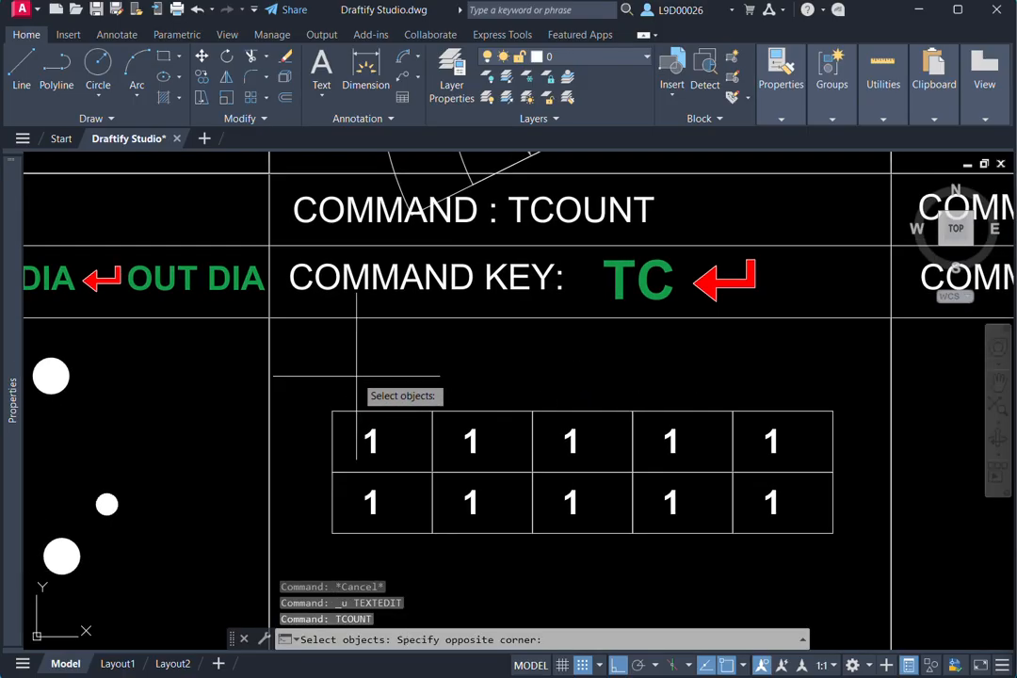
left_click(799, 448)
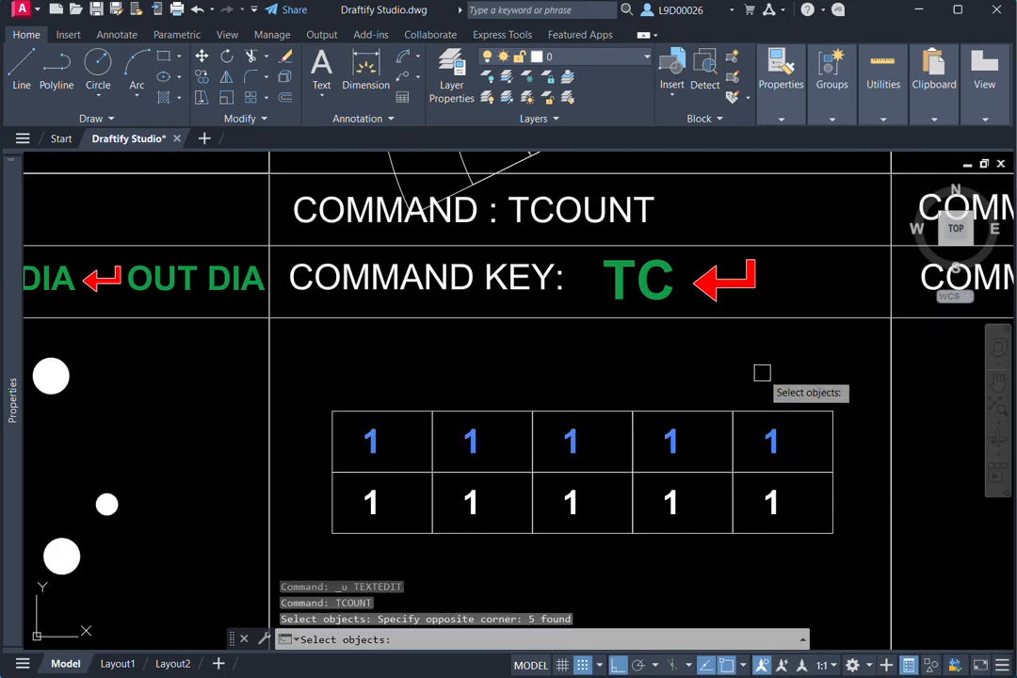
key("Return")
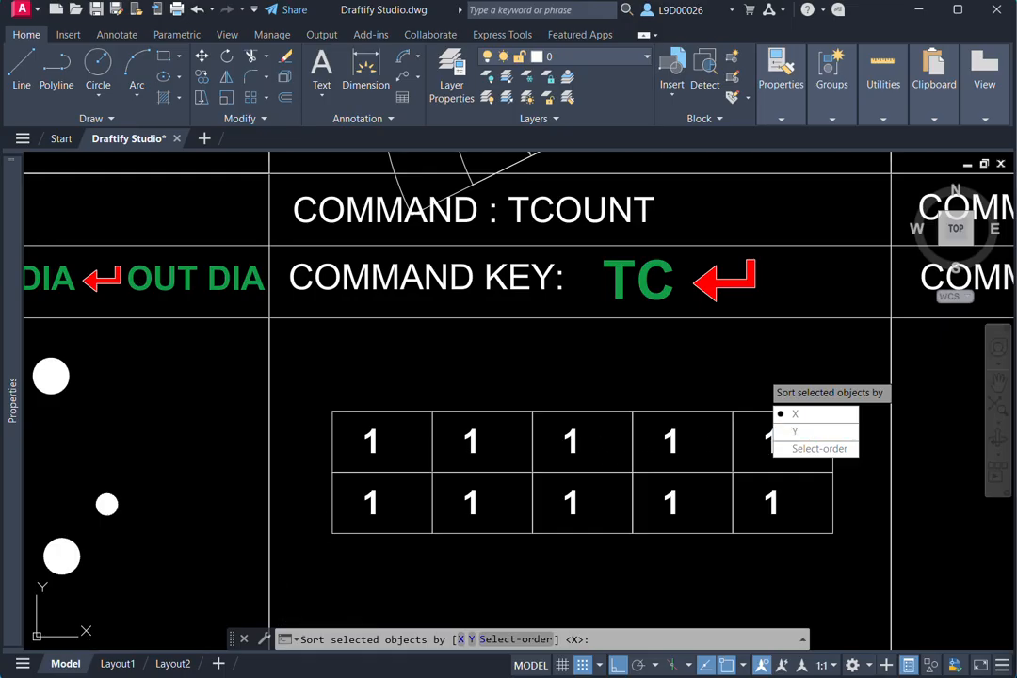
left_click(795, 414)
middle_click_drag(550, 484, 507, 472)
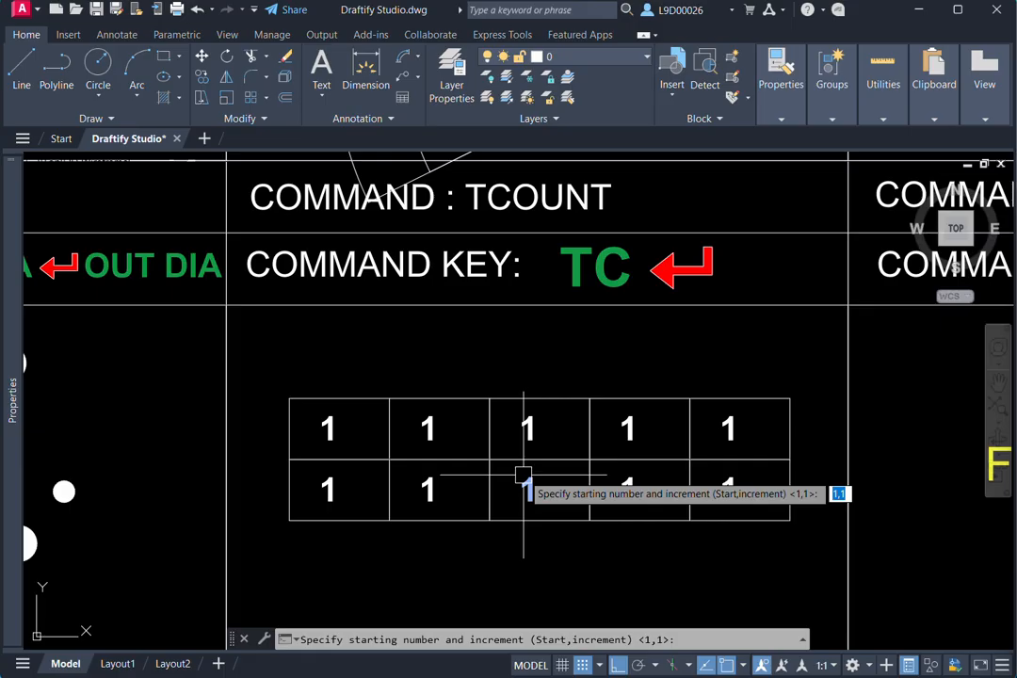
key("Return")
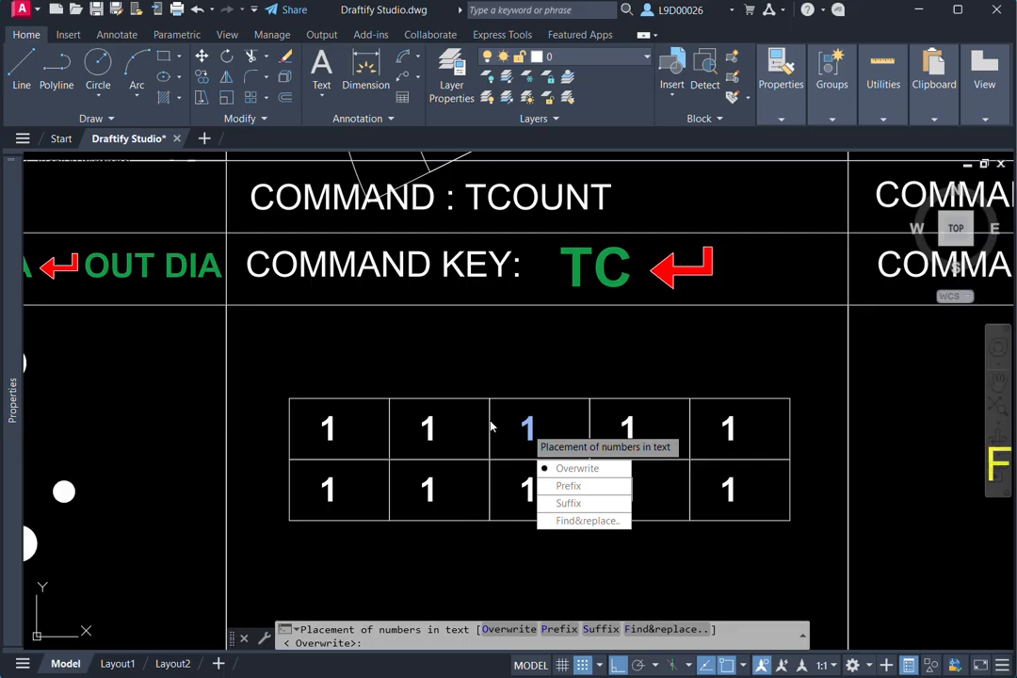
left_click(577, 470)
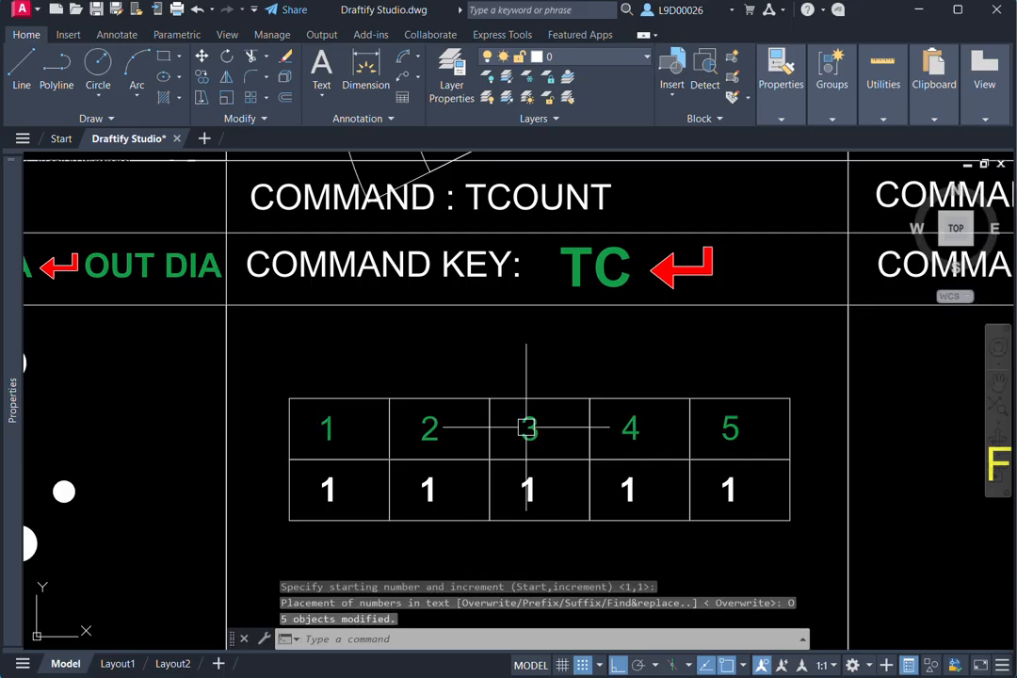
- Undo the TCount numbering of the table's upper row
middle_click_drag(287, 529, 367, 501)
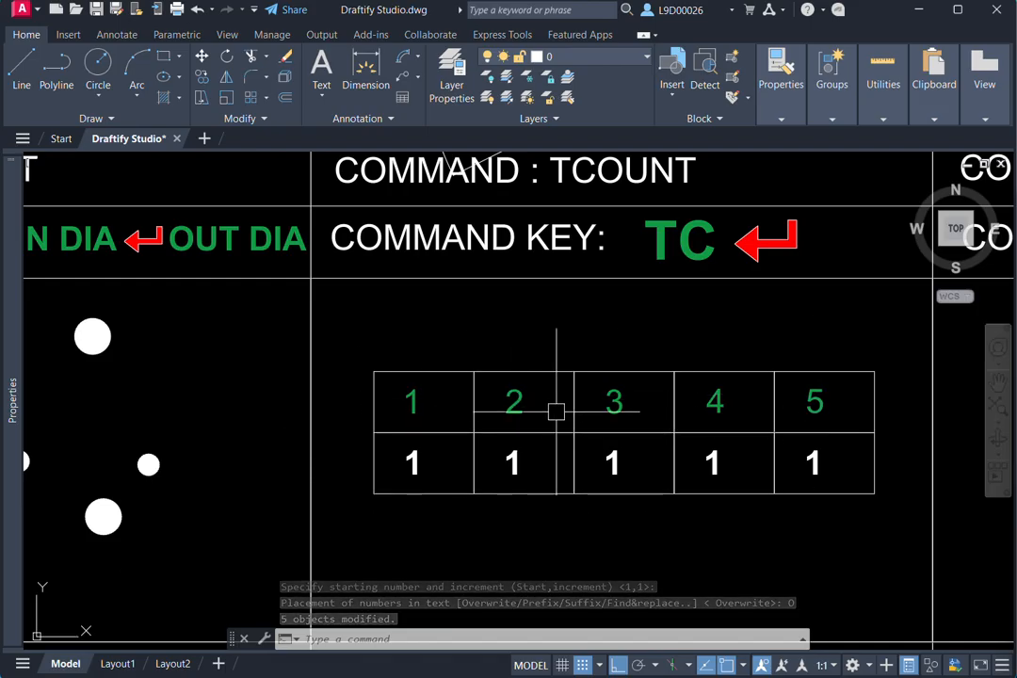
middle_click_drag(654, 481, 569, 509)
key("ctrl+z")
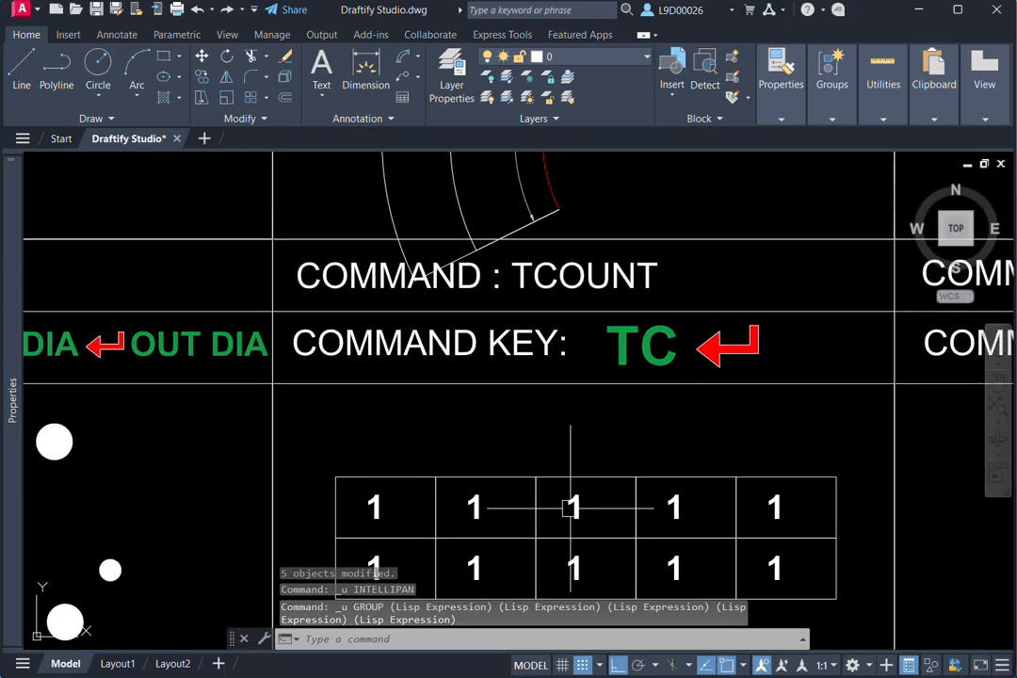
- Run TCount (TC) again on the five upper-row texts, sorting by X with start and increment 1,1 and Overwrite placement
middle_click_drag(370, 466, 366, 397)
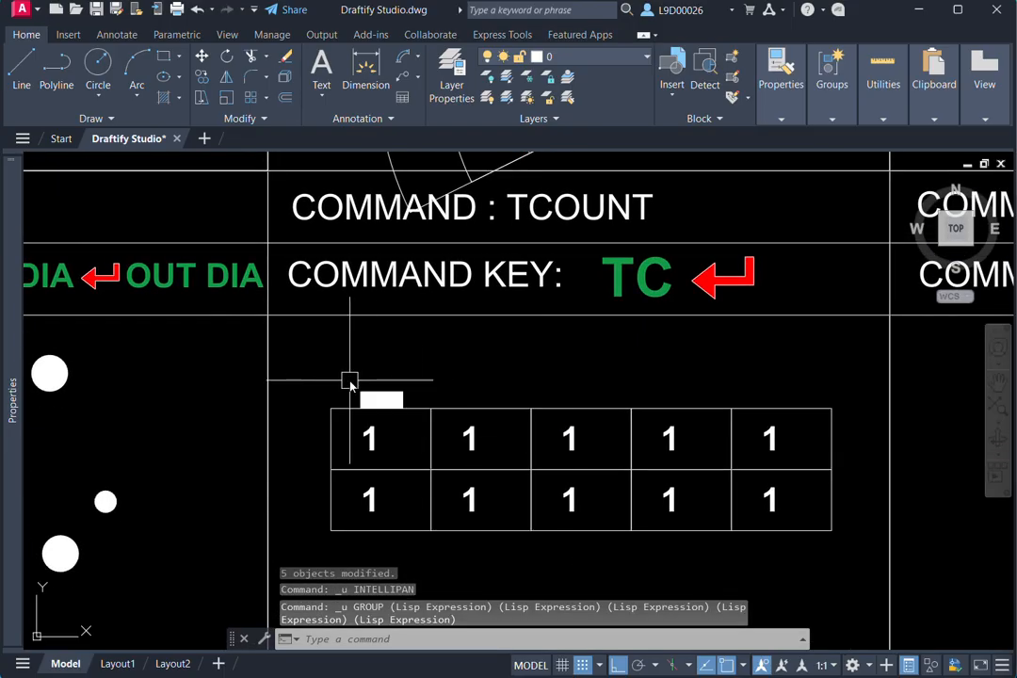
type("tc")
key("Return")
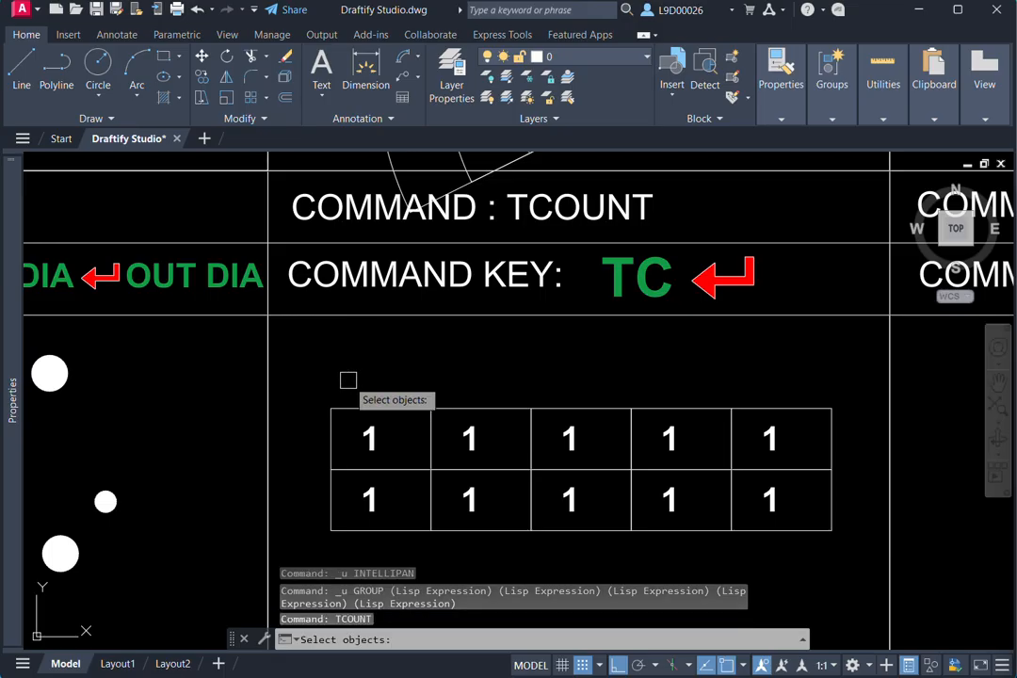
left_click(342, 385)
left_click(786, 456)
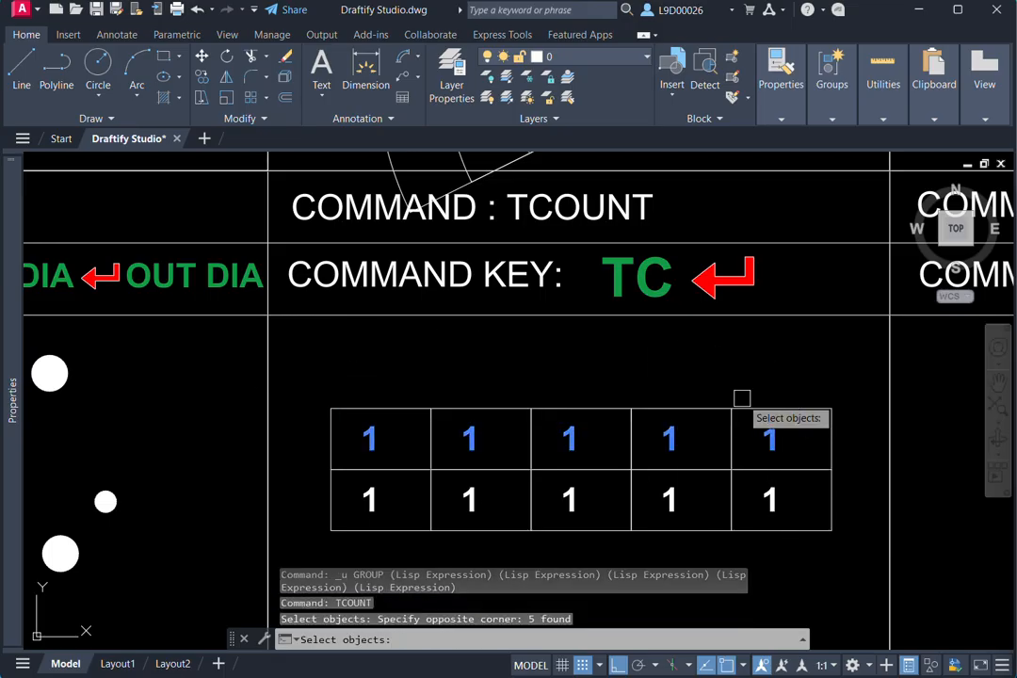
key("Return")
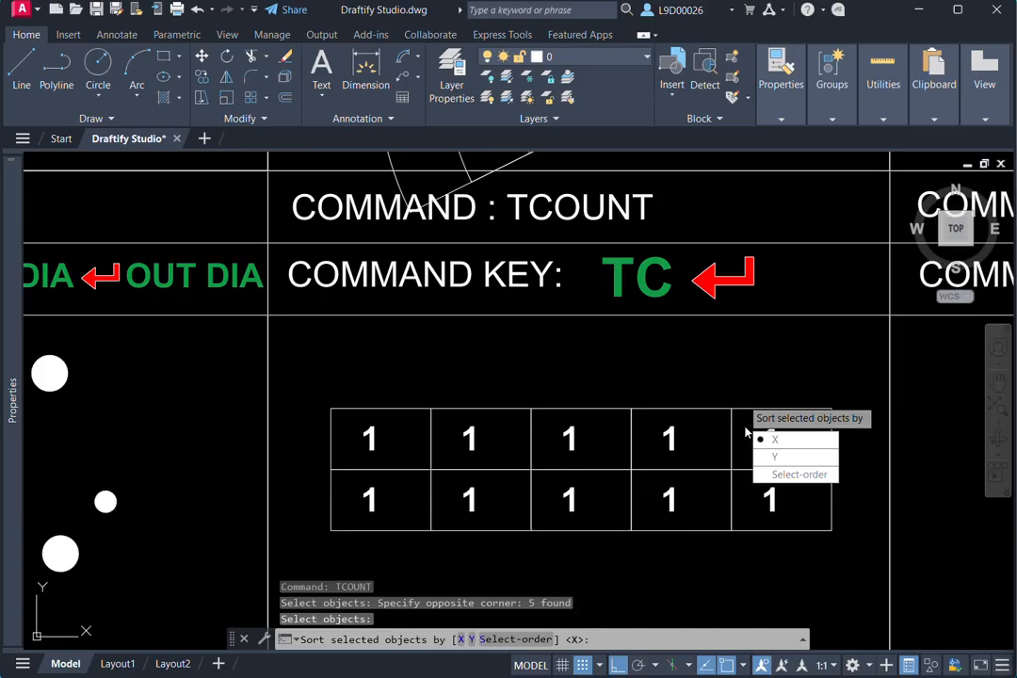
left_click(783, 439)
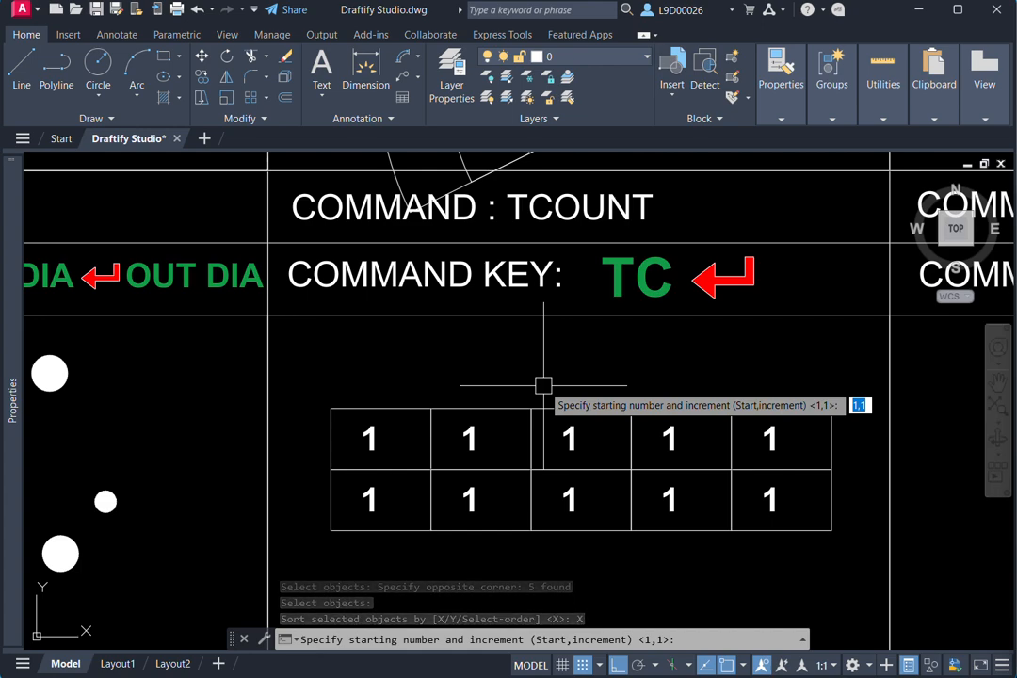
key("Return")
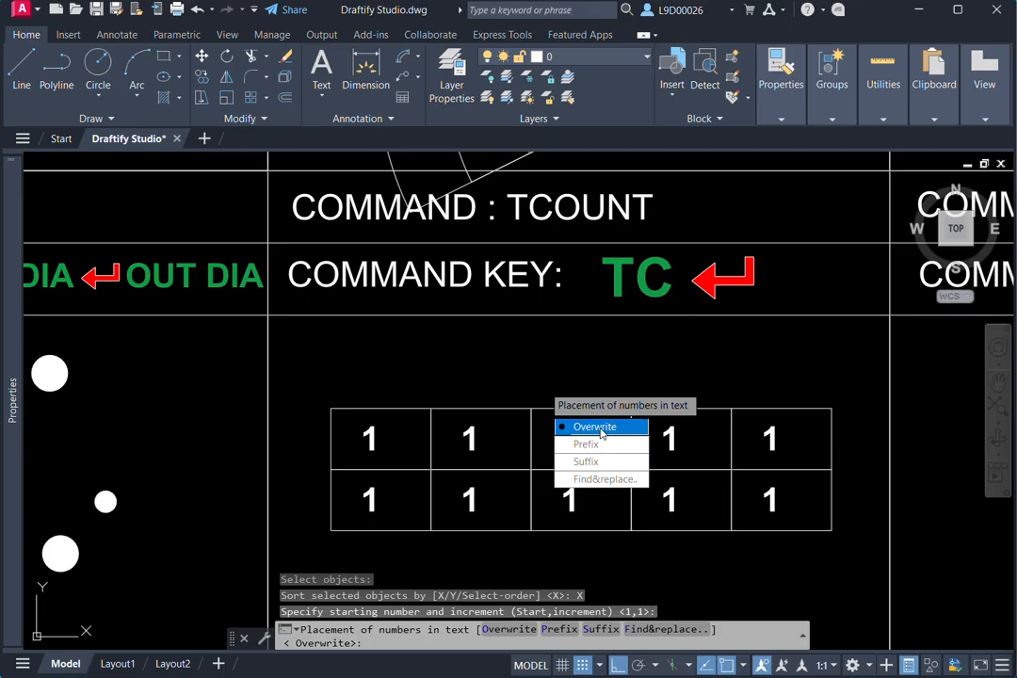
left_click(620, 432)
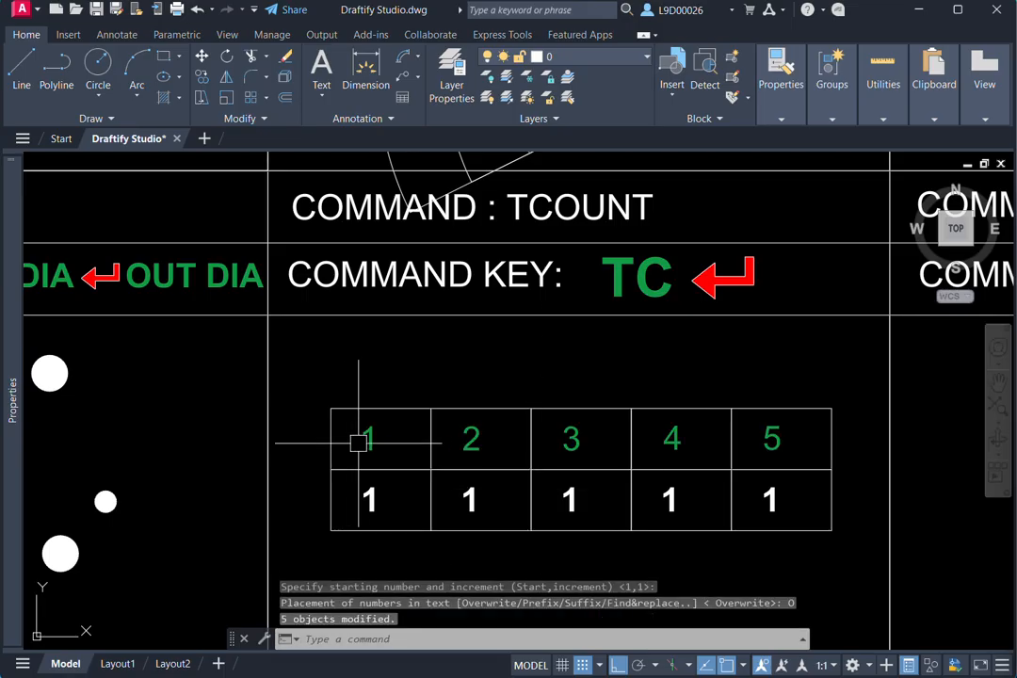
- Set up a new table (TB) for the Create Table cell with 4 columns, column width 2.5005, 3 data rows and row height 2
scroll(784, 441, "down", 2)
middle_click_drag(783, 441, 629, 471)
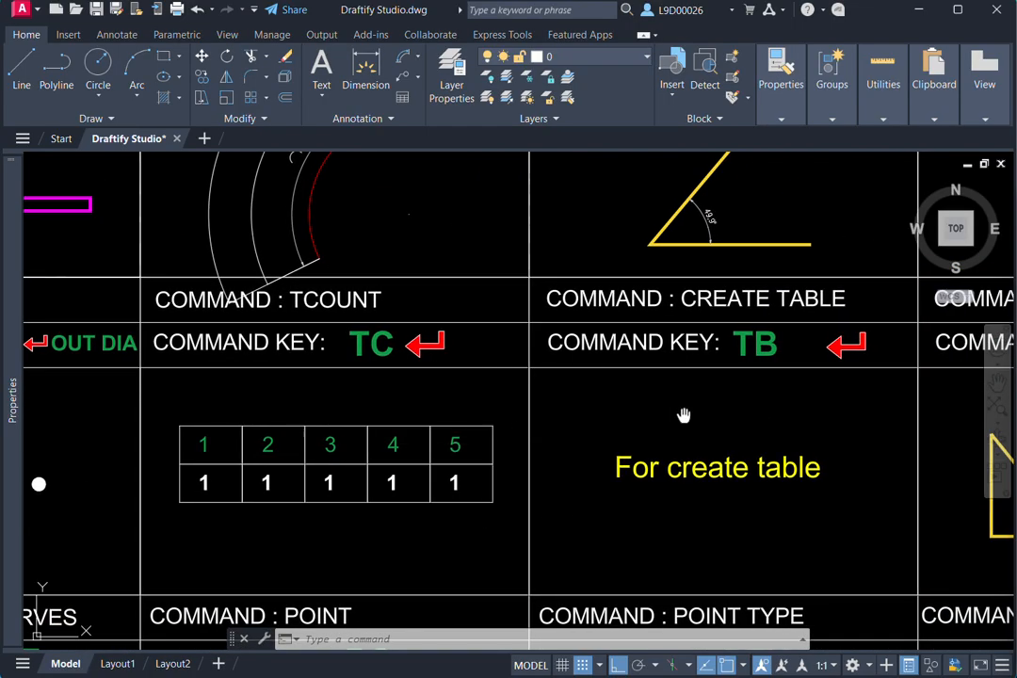
mouse_move(681, 415)
middle_mouse_down()
mouse_move(631, 414)
mouse_move(722, 423)
middle_mouse_up()
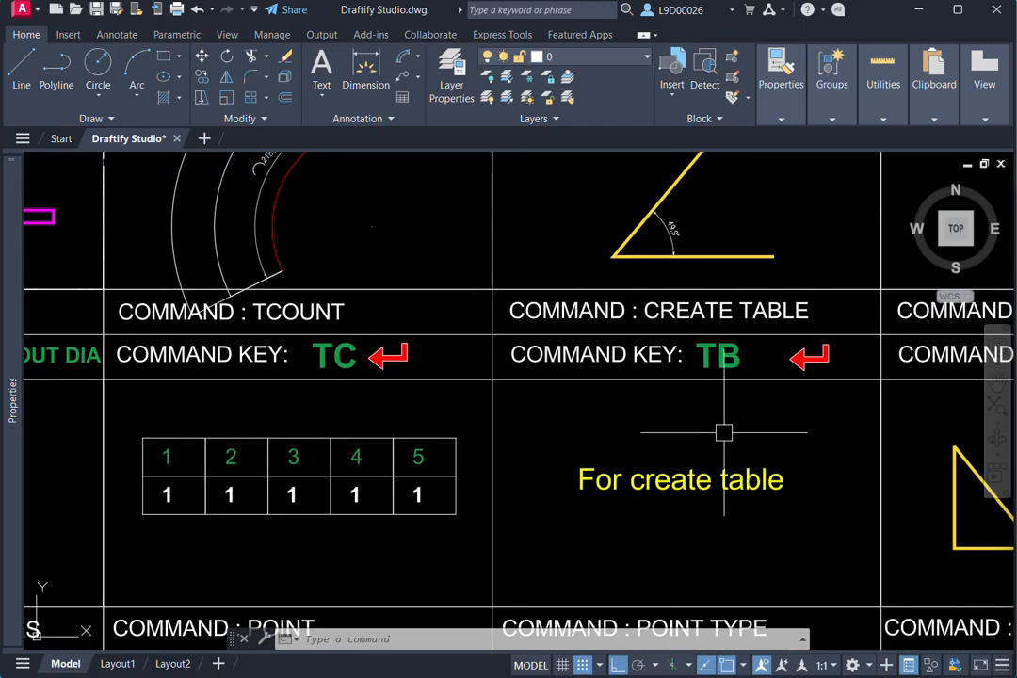
type("b")
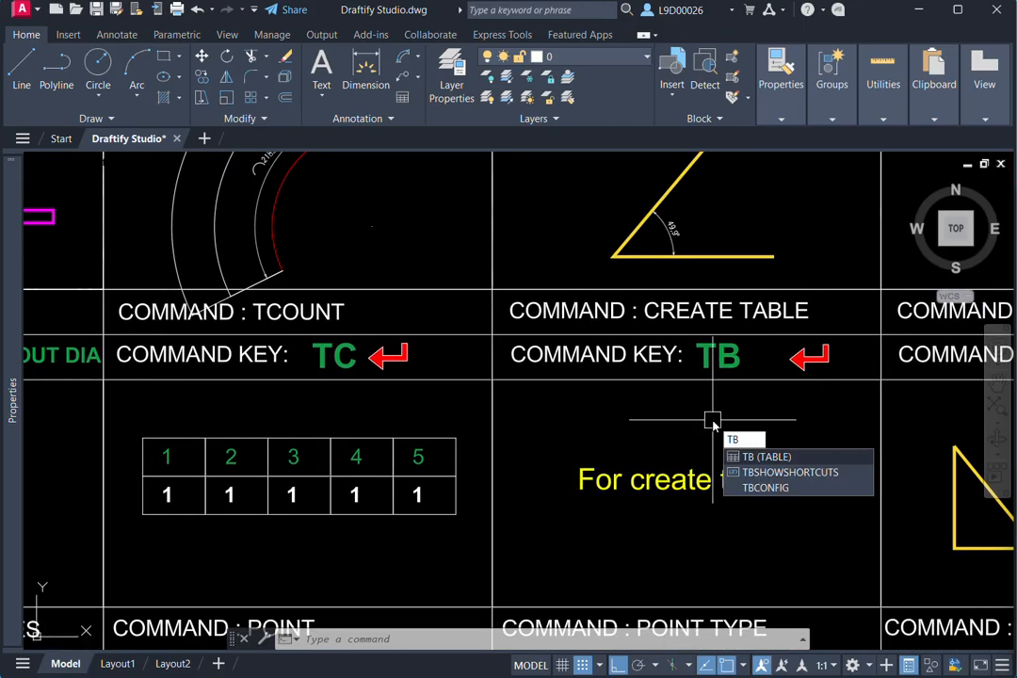
key("Return")
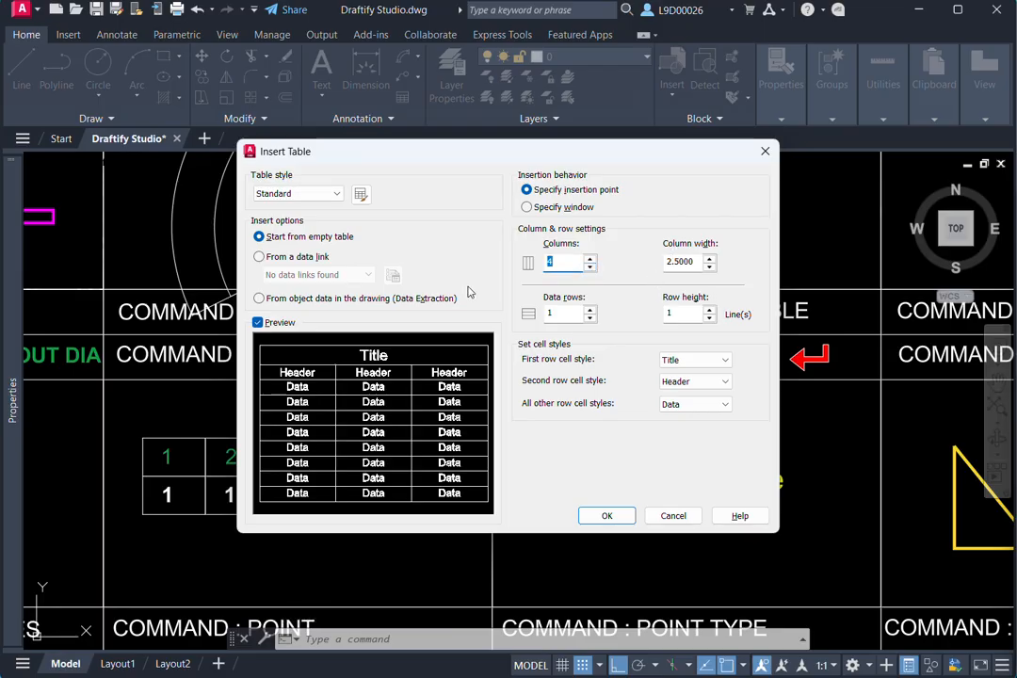
left_click(709, 259)
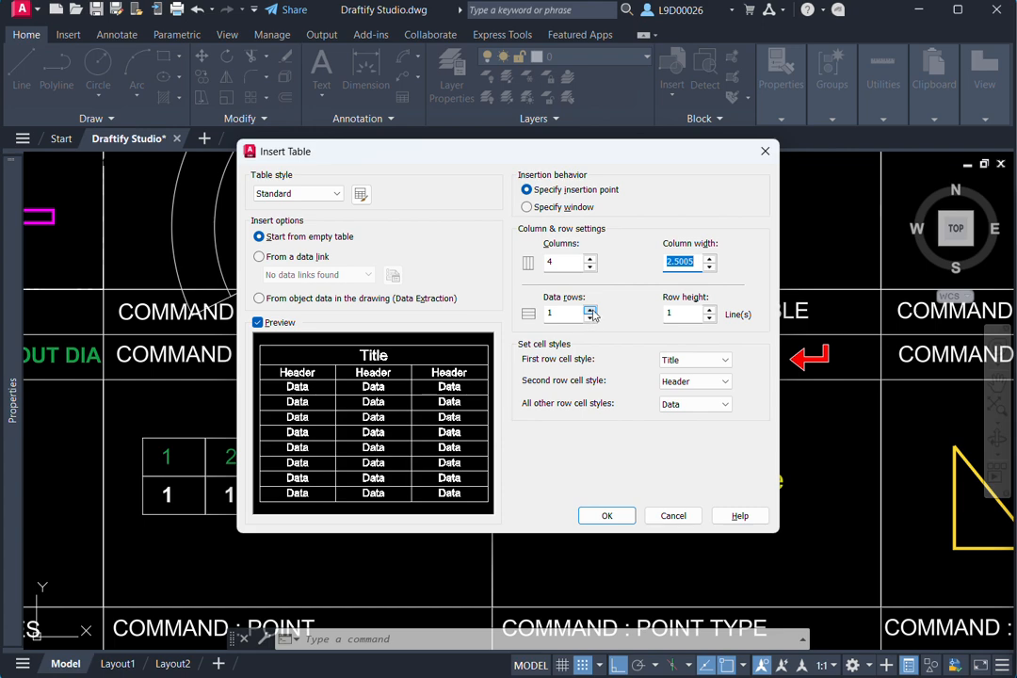
left_click(590, 309)
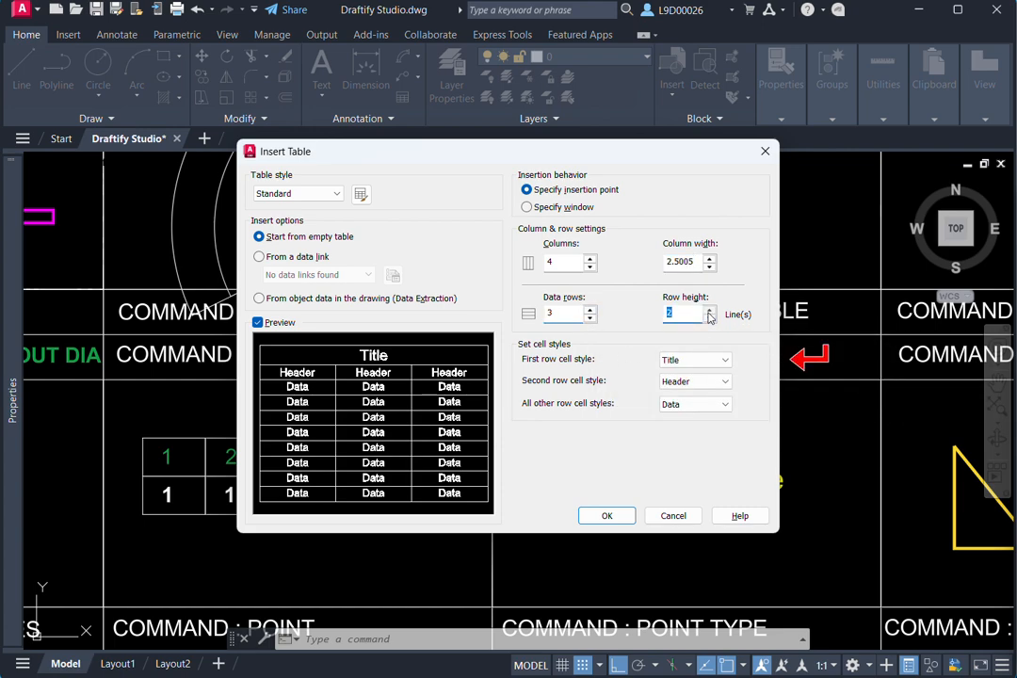
left_click(612, 514)
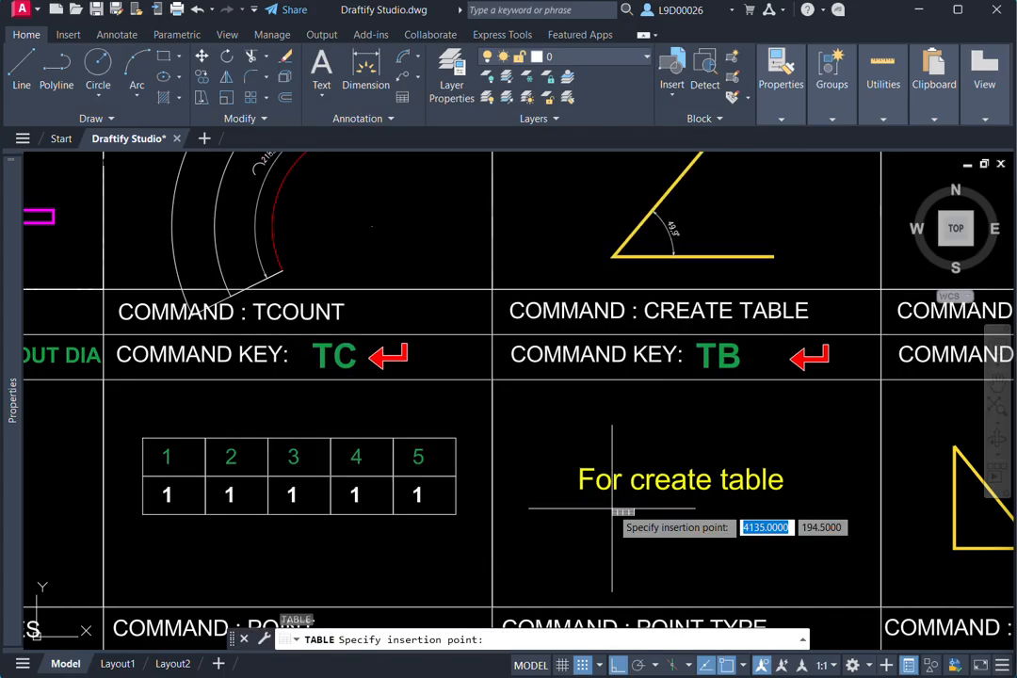
- Insert the table just below the "For create table" text and leave its cells empty
scroll(537, 485, "up", 2)
left_click(407, 429)
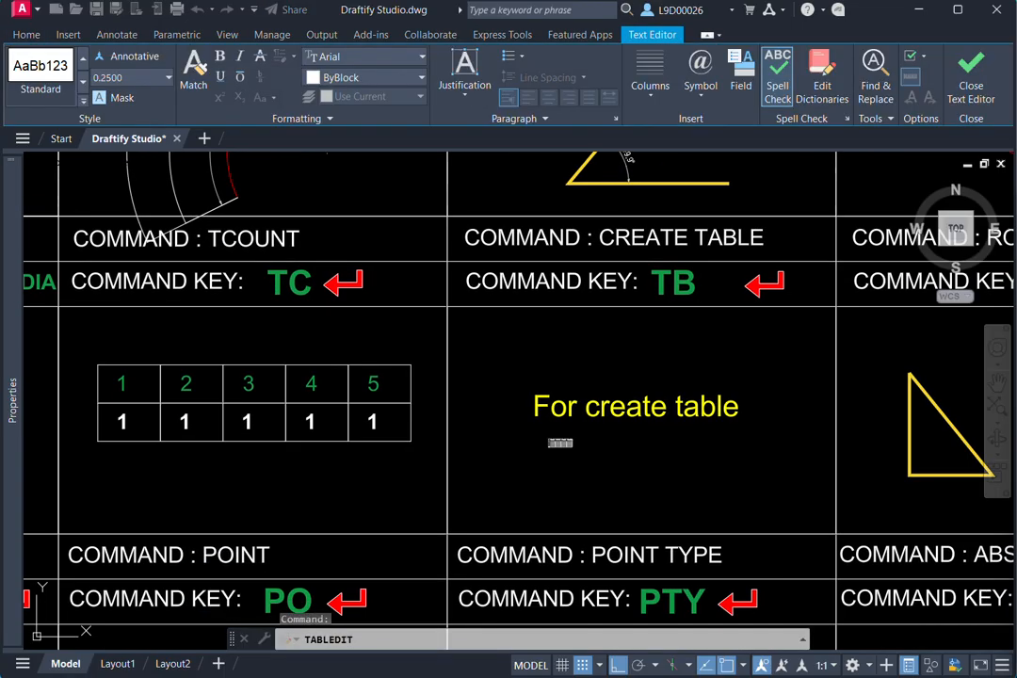
left_click(552, 465)
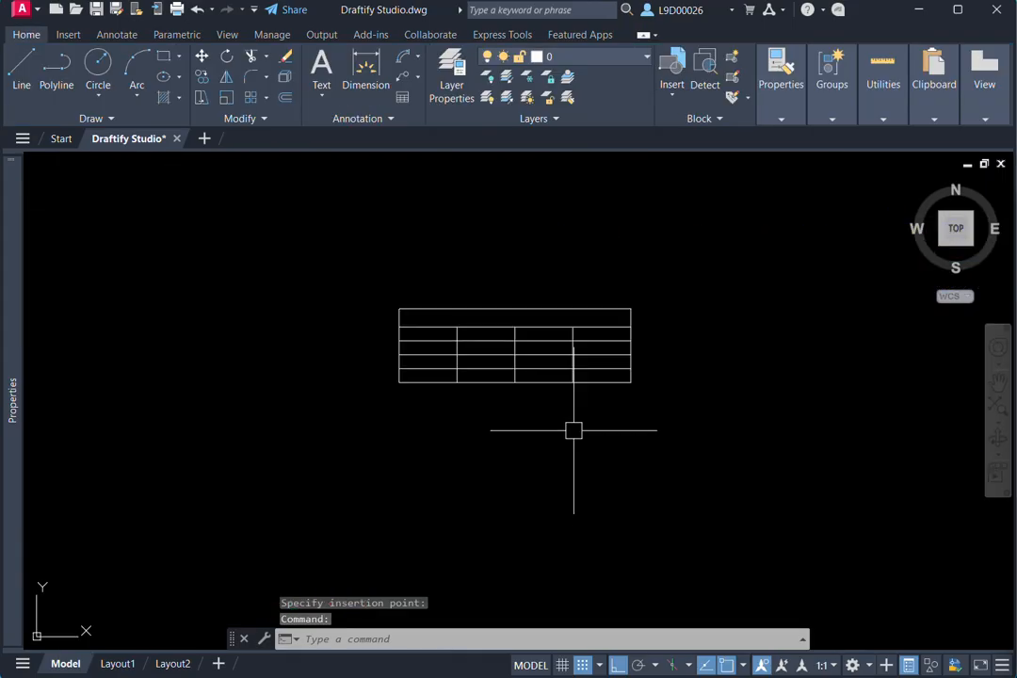
left_click(475, 381)
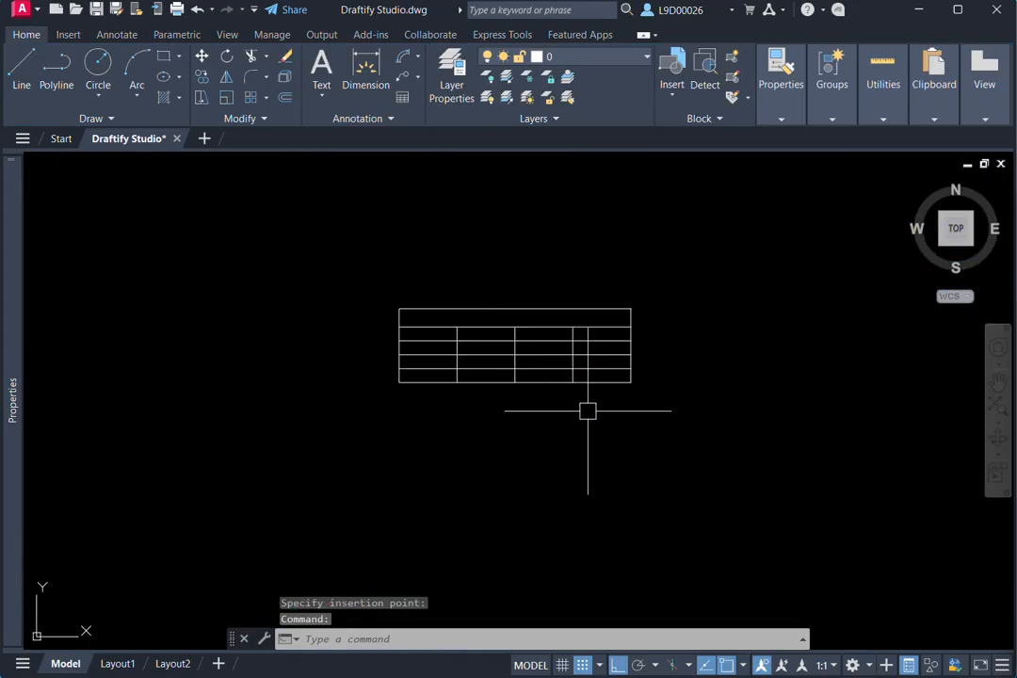
- Scale the new table by reference from its lower-left corner, using its bottom edge as reference length, to fill much of the Create Table cell
scroll(521, 458, "down", 2)
middle_click_drag(522, 457, 547, 474)
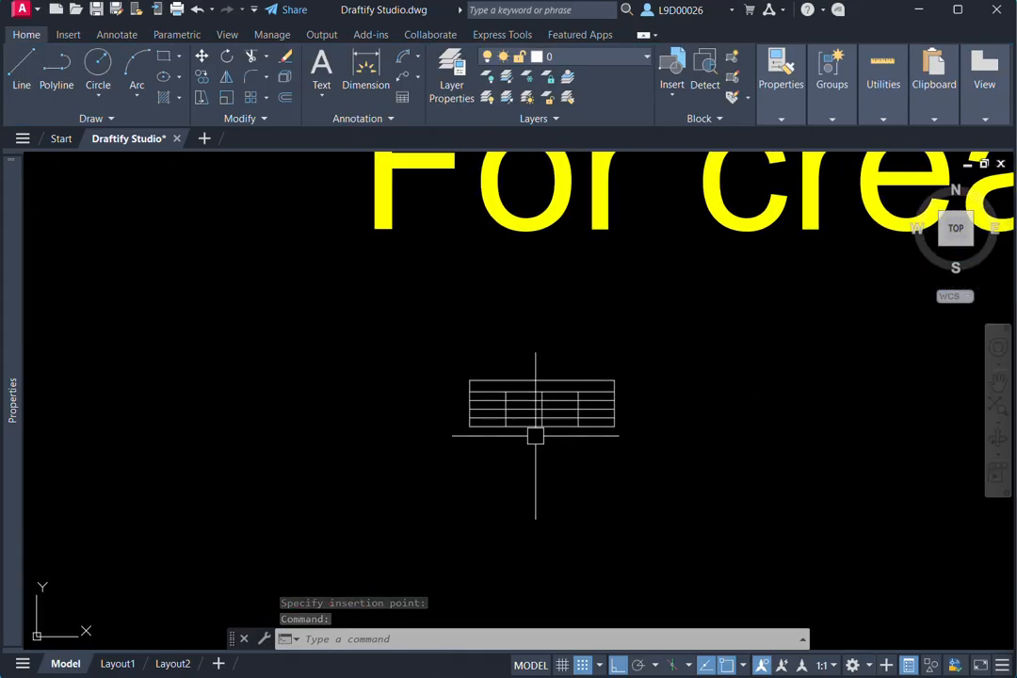
scroll(548, 452, "down", 3)
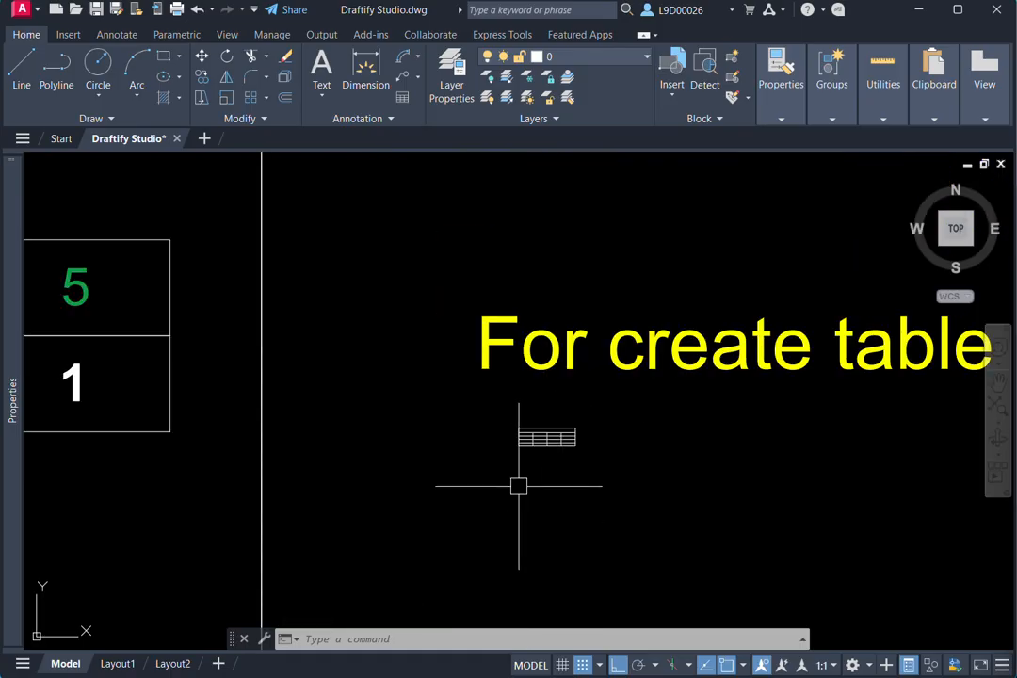
scroll(568, 473, "down", 4)
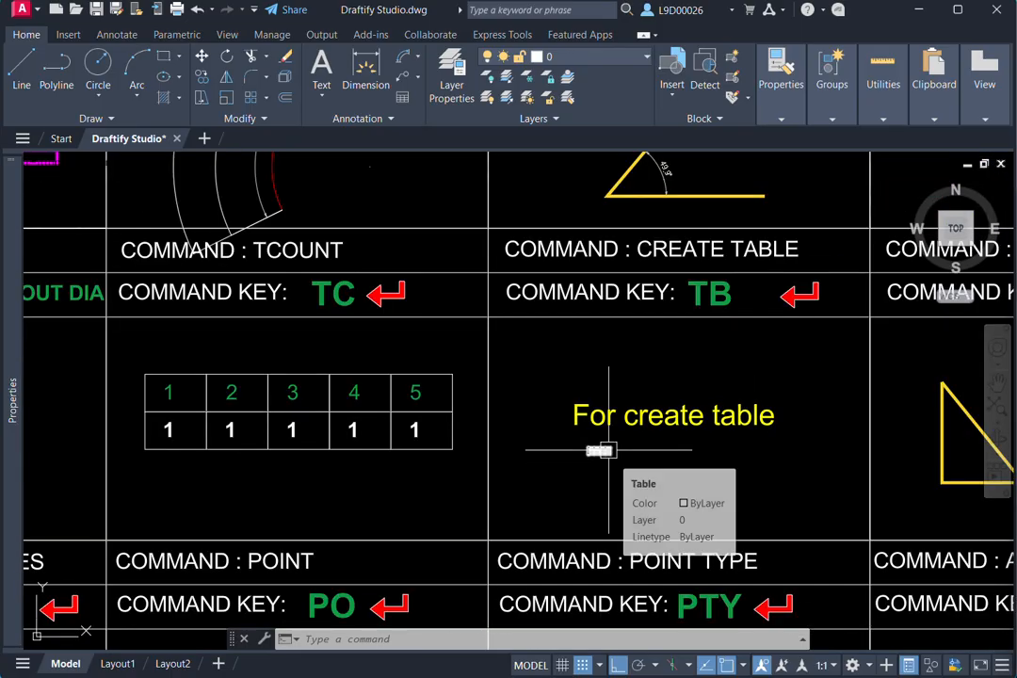
scroll(585, 449, "up", 5)
left_click(609, 454)
left_click(591, 477)
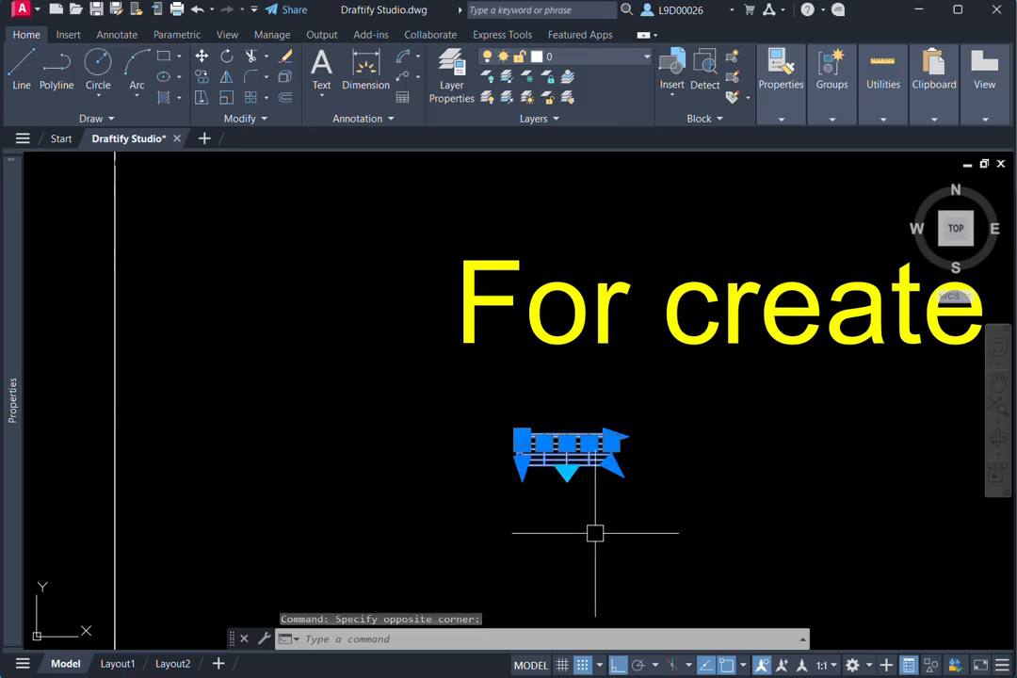
type("sc")
key("Return")
scroll(489, 428, "up", 3)
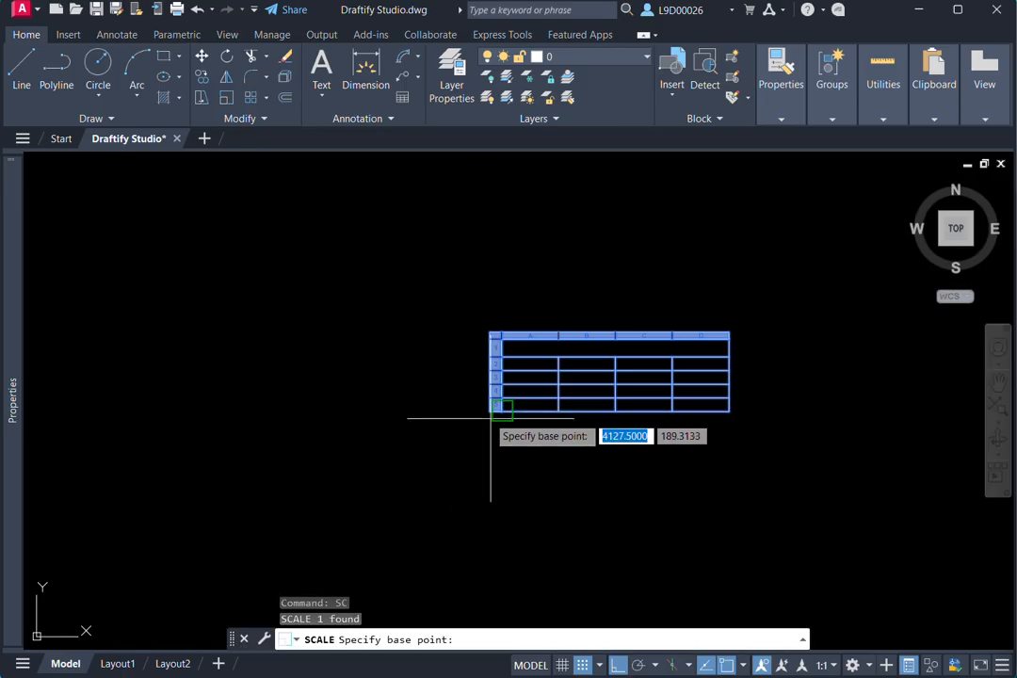
left_click(501, 410)
type("r")
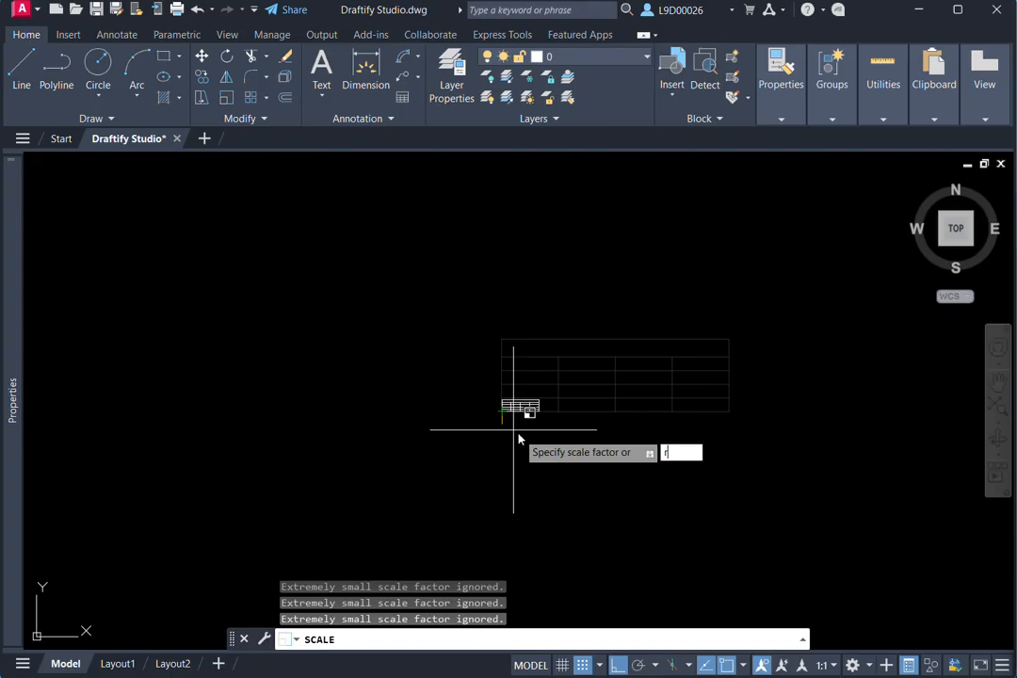
key("Return")
left_click(511, 412)
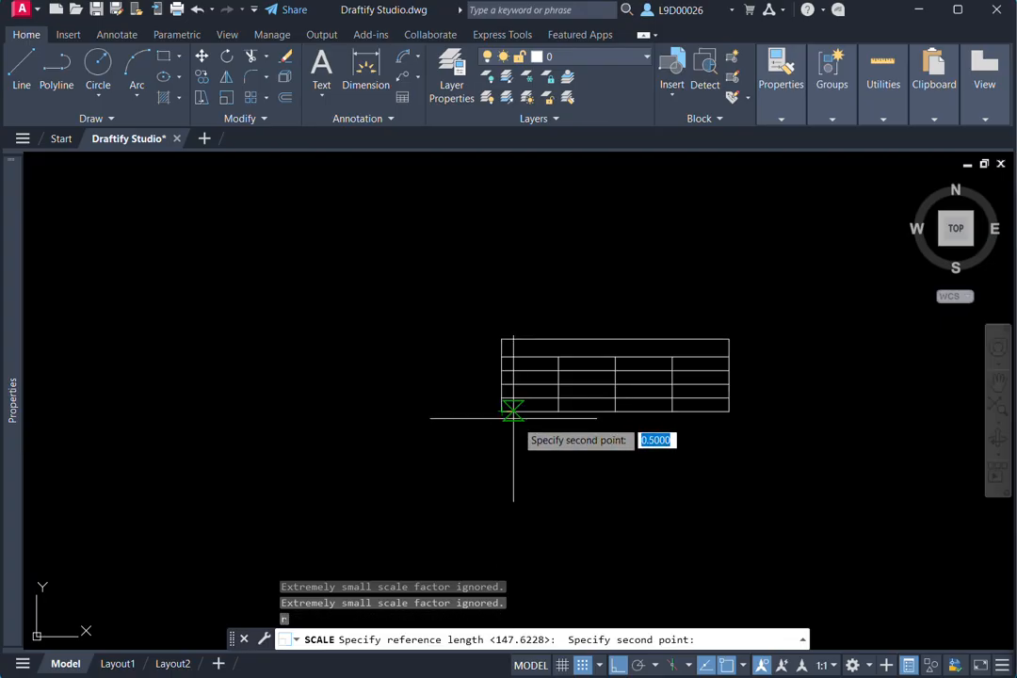
left_click(727, 411)
scroll(726, 411, "down", 6)
scroll(722, 452, "up", 5)
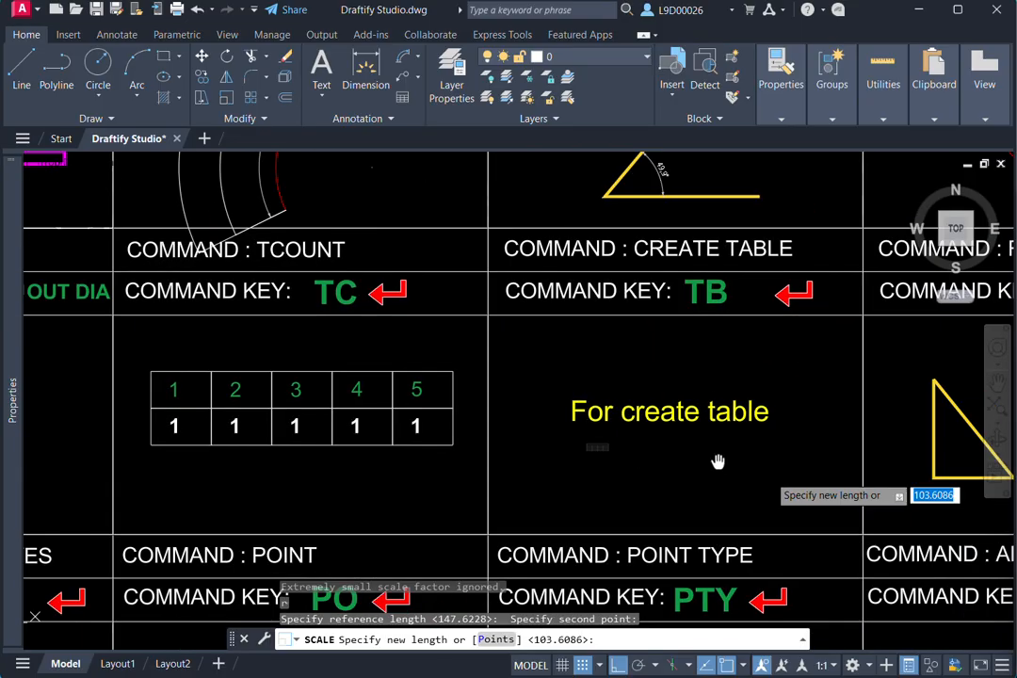
left_click(786, 438)
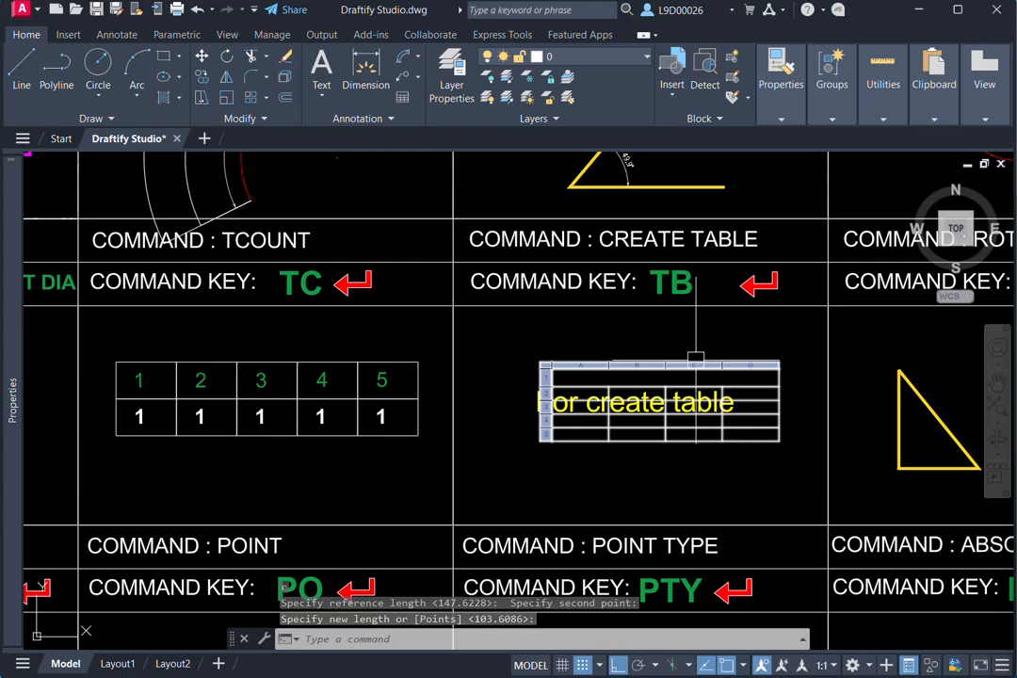
middle_click_drag(705, 388, 642, 371)
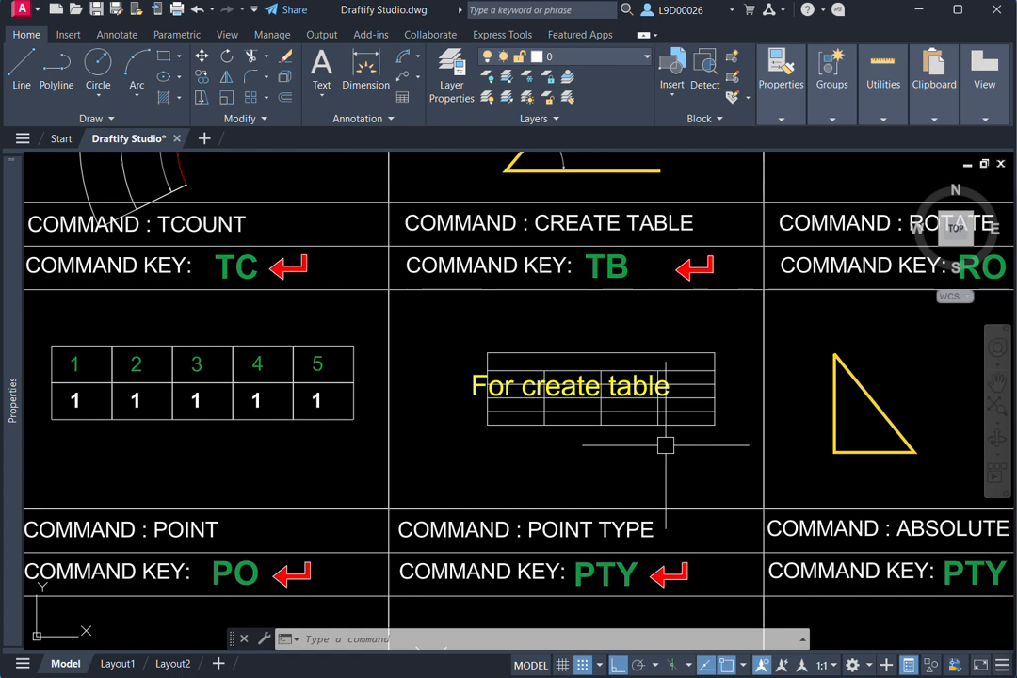
middle_click_drag(666, 445, 705, 470)
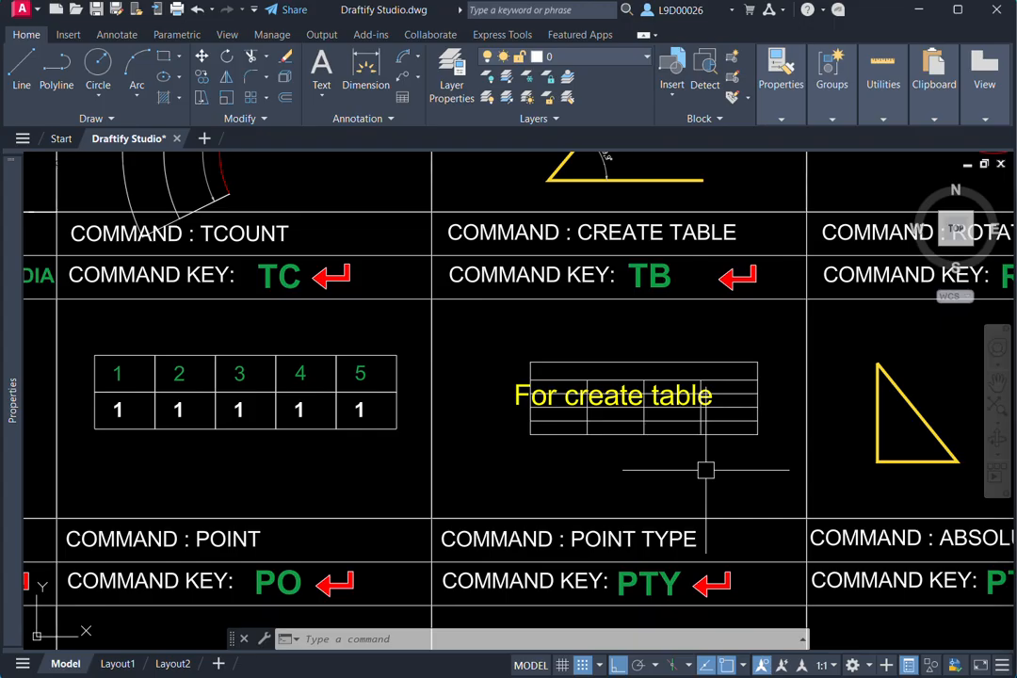
mouse_move(701, 467)
middle_mouse_down()
mouse_move(717, 474)
mouse_move(691, 418)
middle_mouse_up()
left_click(744, 449)
left_click(734, 439)
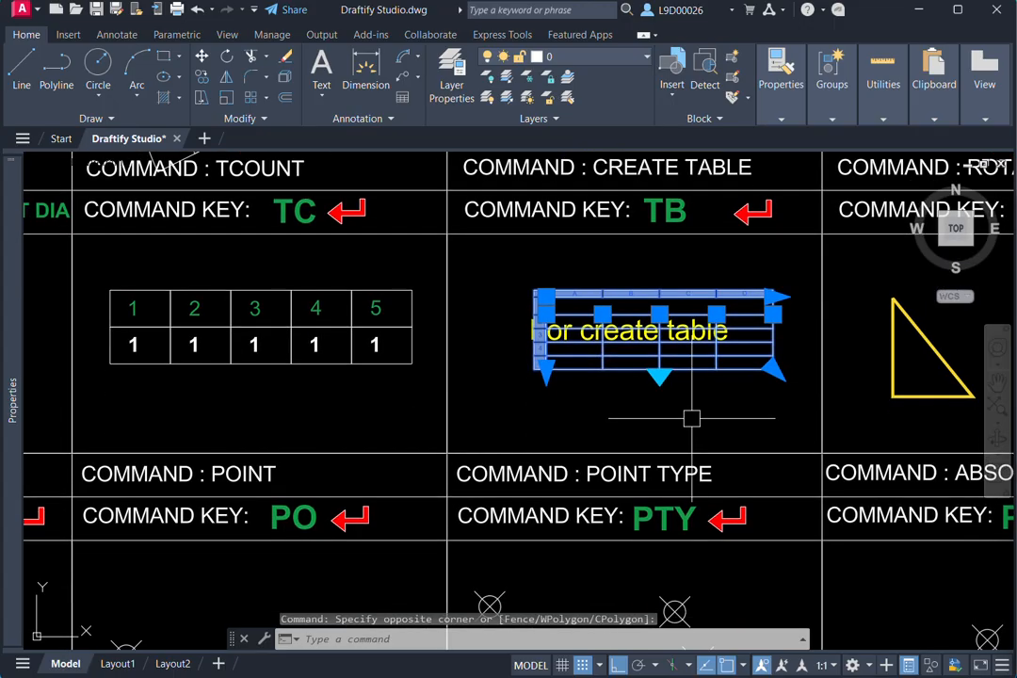
key("Escape")
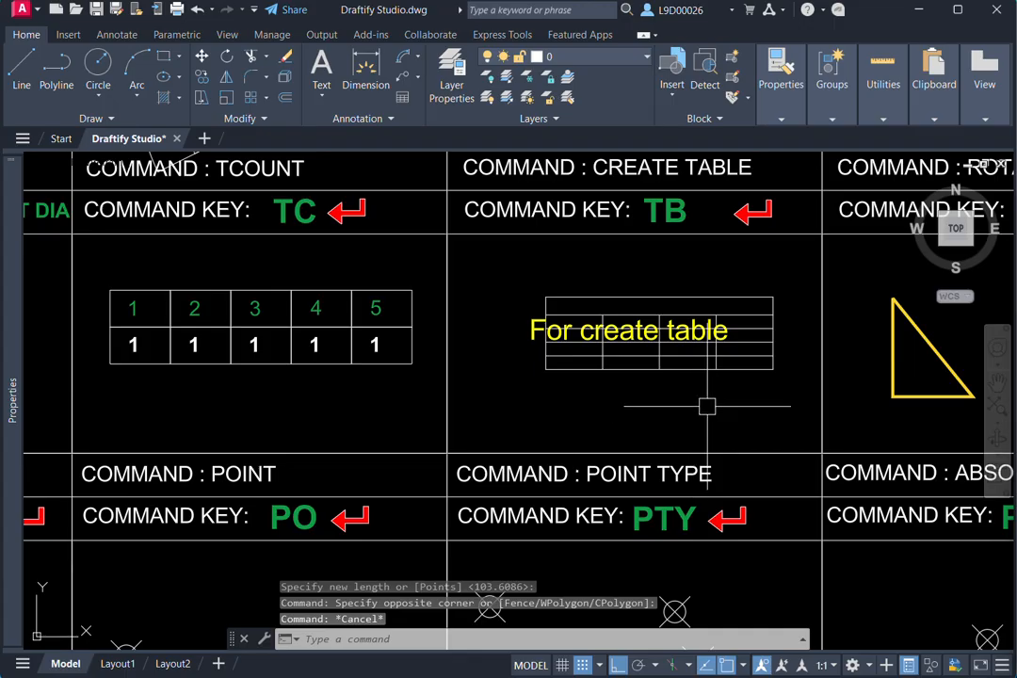
- Enable table breaking on the scaled table and stretch its overall width slightly to the right
left_click(777, 371)
left_click(755, 361)
scroll(706, 410, "up", 2)
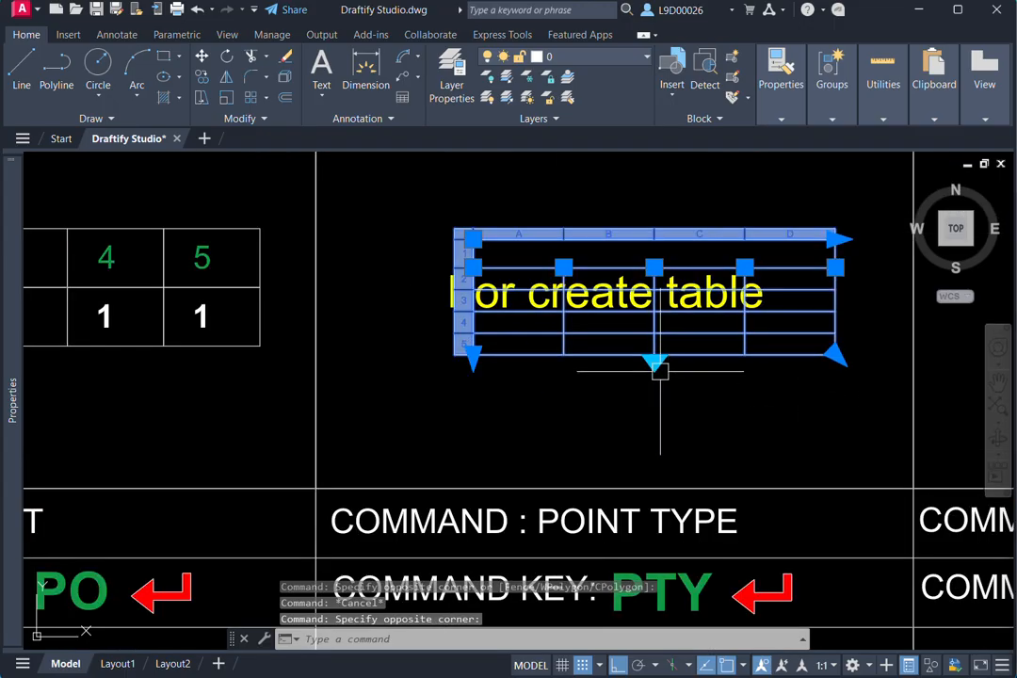
left_click(654, 355)
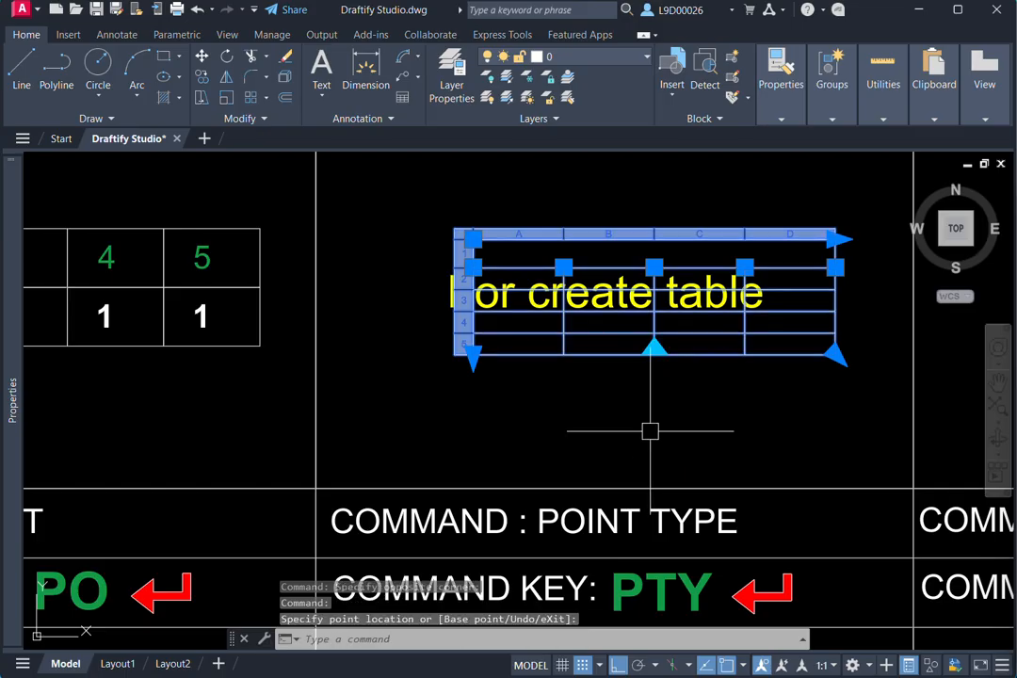
left_click(653, 413)
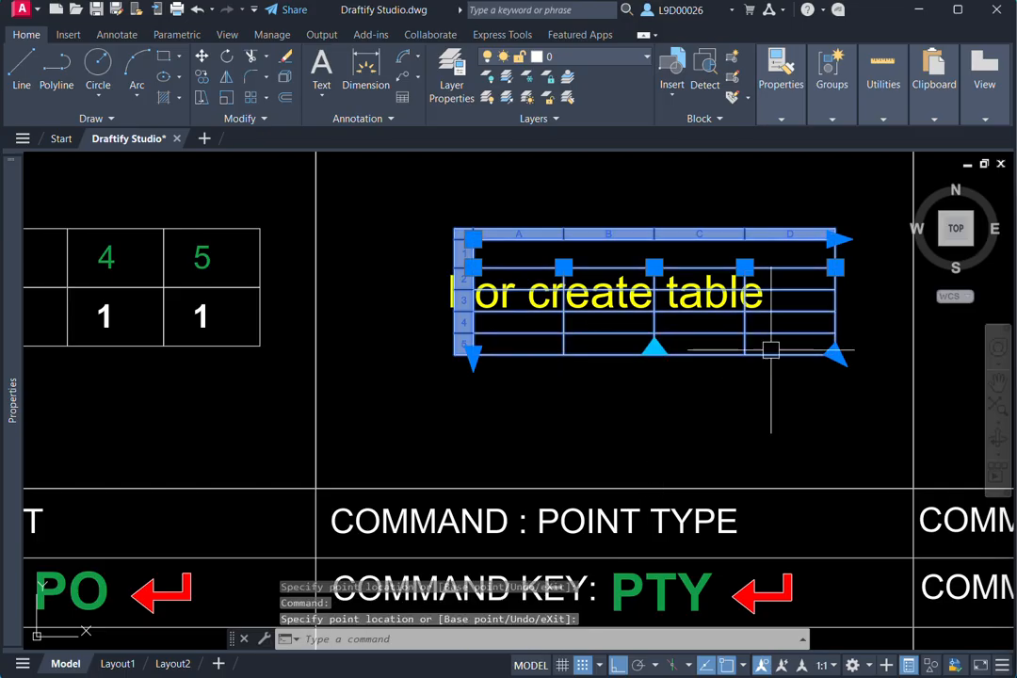
left_click(844, 240)
left_click(872, 252)
middle_click_drag(711, 229, 673, 239)
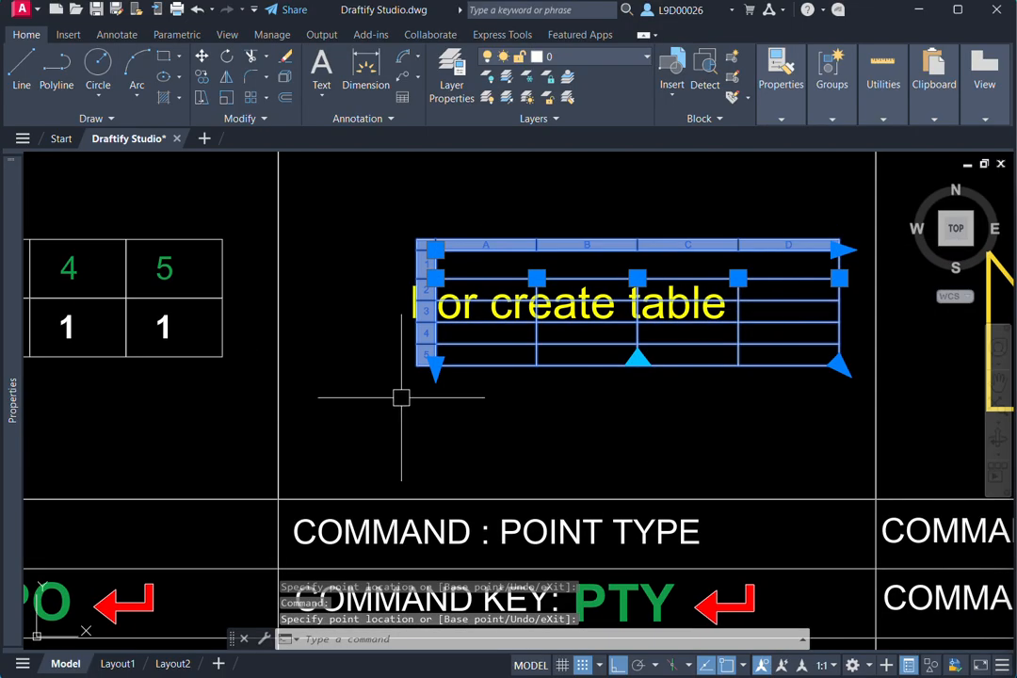
- Try uniformly stretching the table's height downward and its width to the right
left_click(436, 368)
left_click(434, 458)
scroll(482, 405, "down", 2)
middle_click_drag(480, 405, 426, 410)
middle_click_drag(549, 399, 391, 406)
scroll(498, 327, "down", 2)
left_click(493, 323)
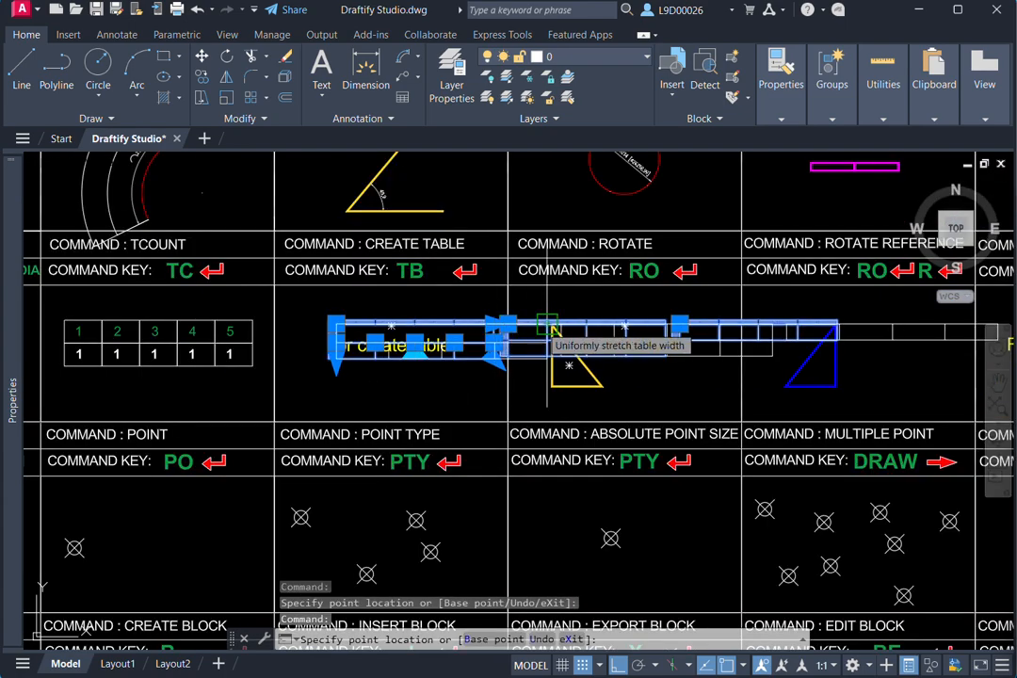
key("Escape")
- Undo the table's height stretch
key("ctrl+z")
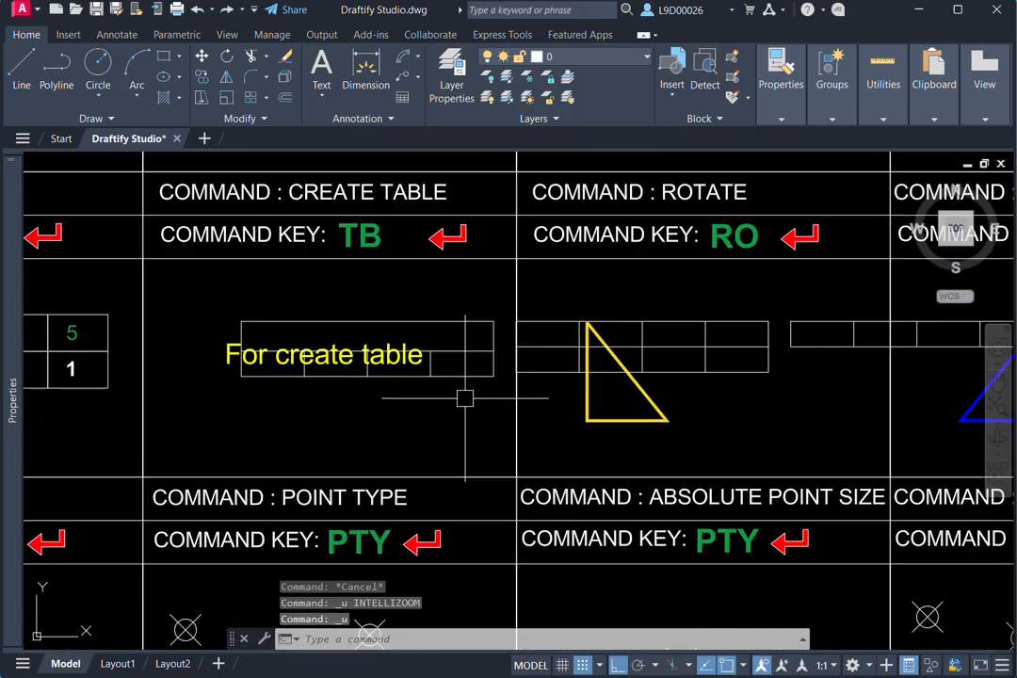
key("ctrl+z")
key("ctrl+z")
scroll(464, 397, "down", 5)
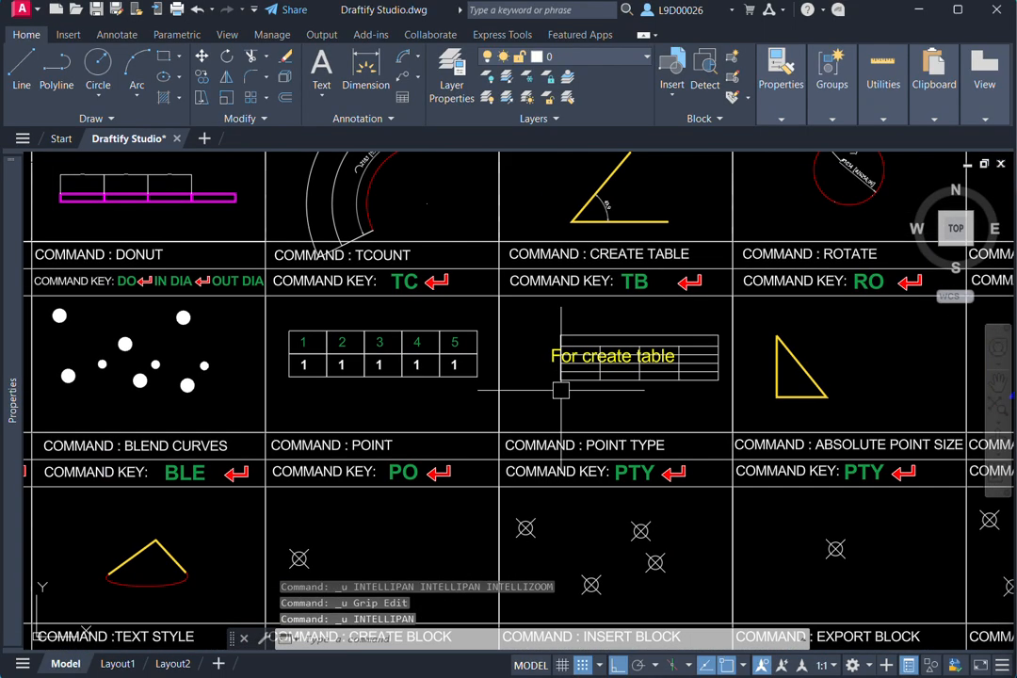
scroll(221, 388, "up", 4)
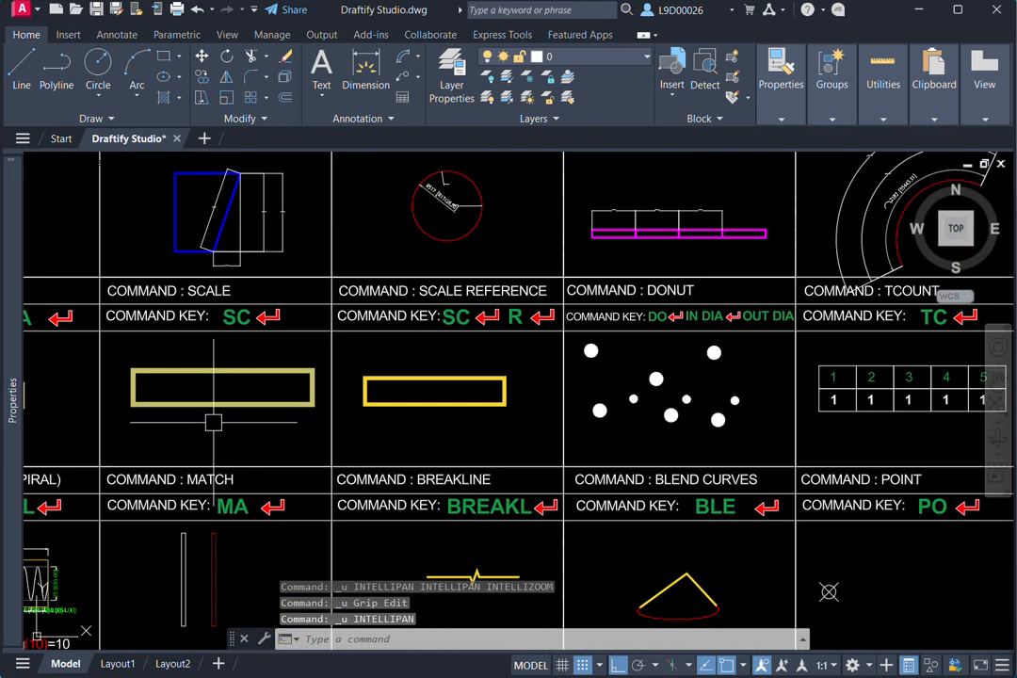
middle_click_drag(242, 367, 277, 379)
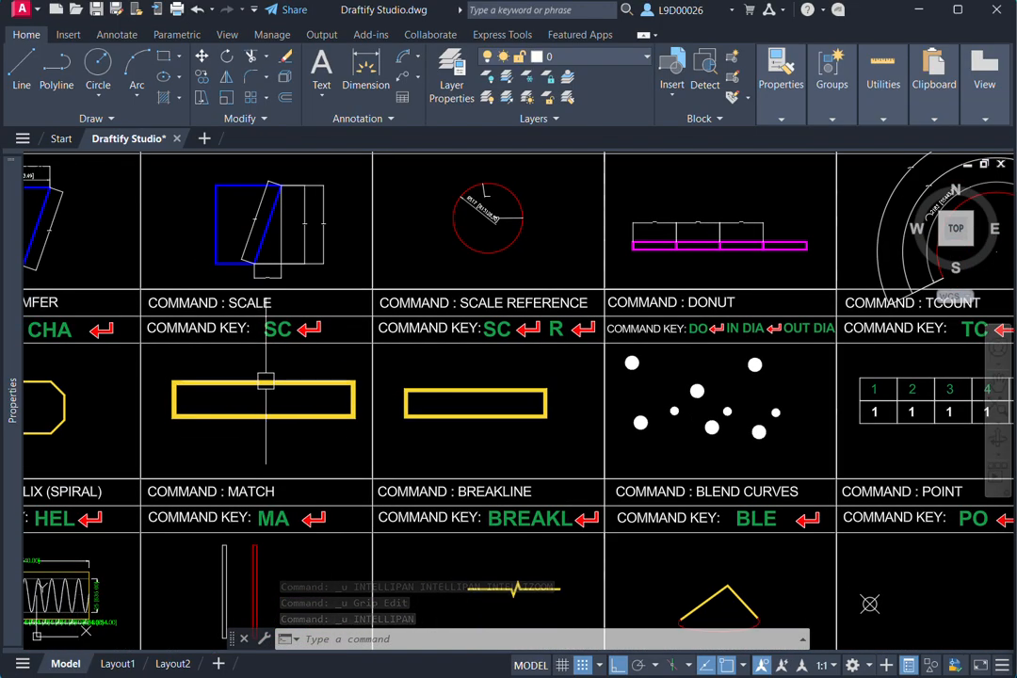
left_click(311, 380)
key("ctrl+z")
key("ctrl+z")
scroll(315, 381, "up", 2)
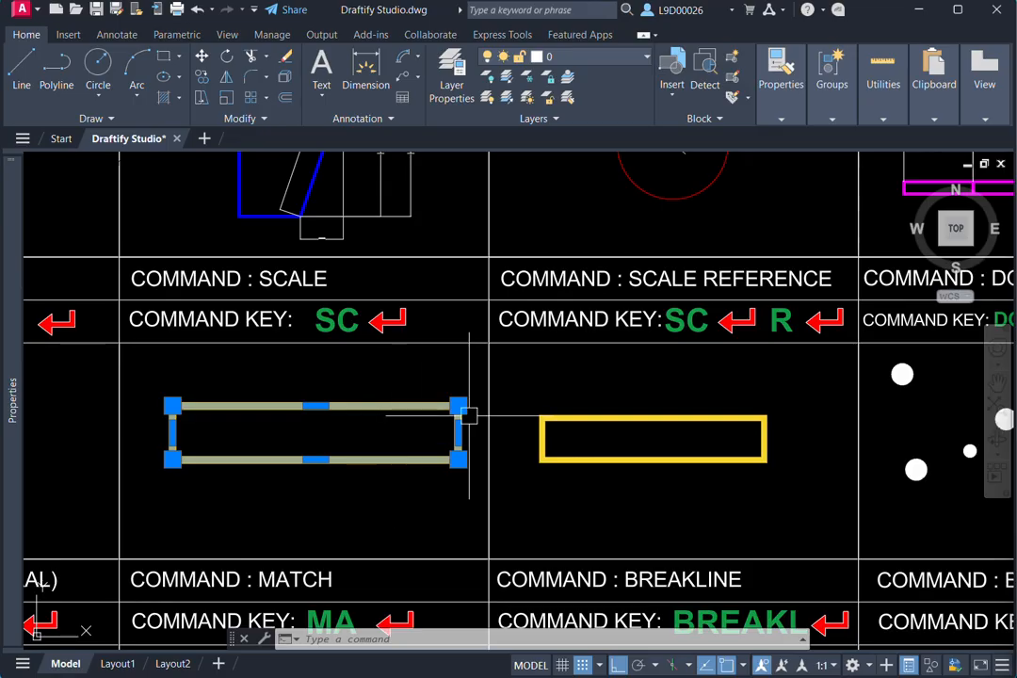
- Rotate (RO) the yellow triangle in the Rotate cell by 180° about the midpoint of its sloping side, with Ortho on
scroll(646, 433, "down", 4)
middle_click_drag(645, 433, 406, 427)
mouse_move(764, 452)
middle_mouse_down()
mouse_move(525, 454)
mouse_move(480, 440)
middle_mouse_up()
scroll(701, 409, "up", 2)
middle_click_drag(699, 414, 635, 402)
scroll(681, 409, "up", 2)
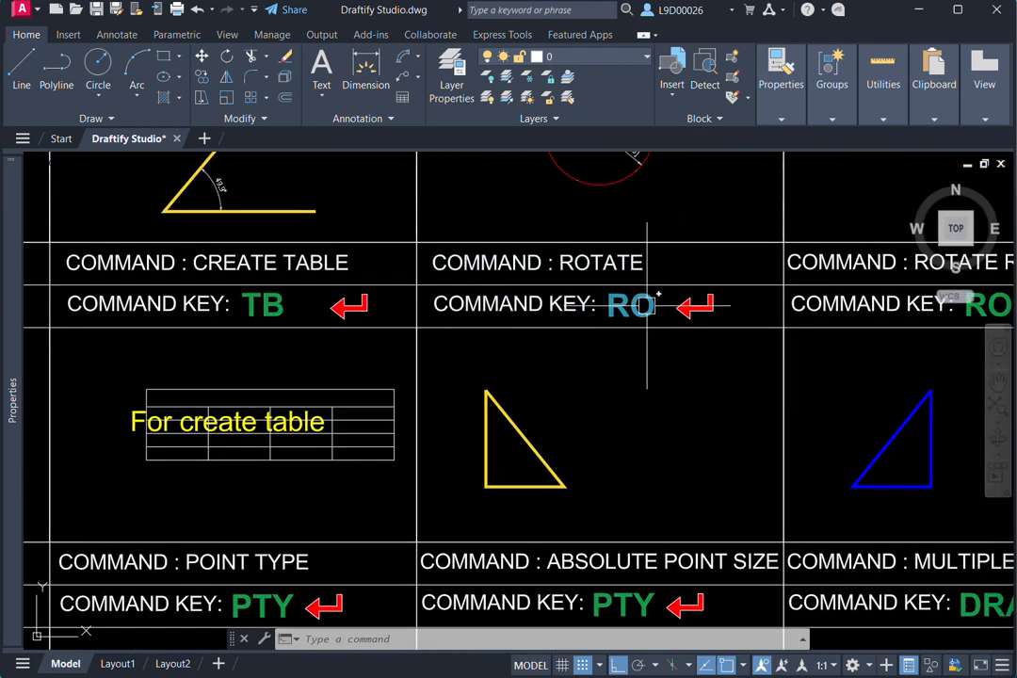
middle_click_drag(578, 443, 656, 414)
left_click(625, 428)
left_click(516, 473)
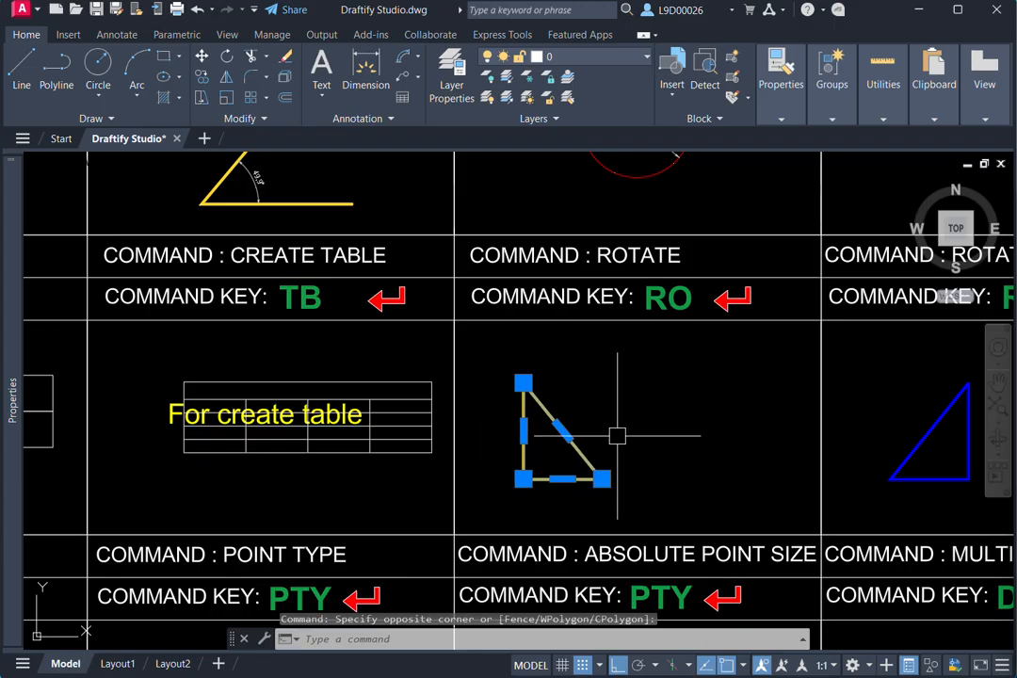
type("ro")
key("Return")
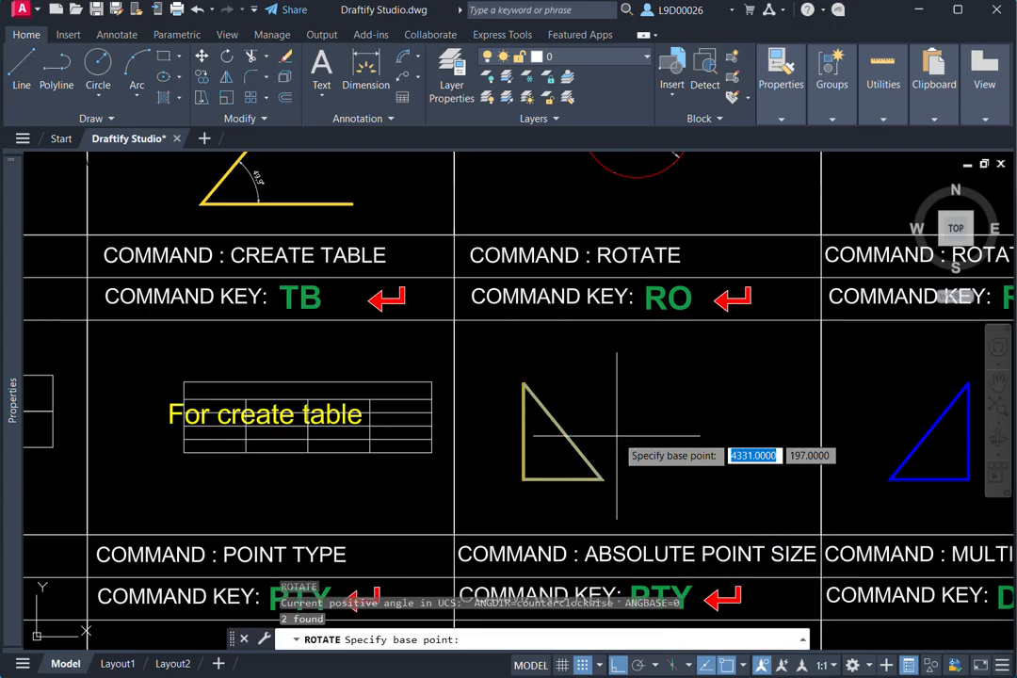
middle_click_drag(619, 454, 631, 448)
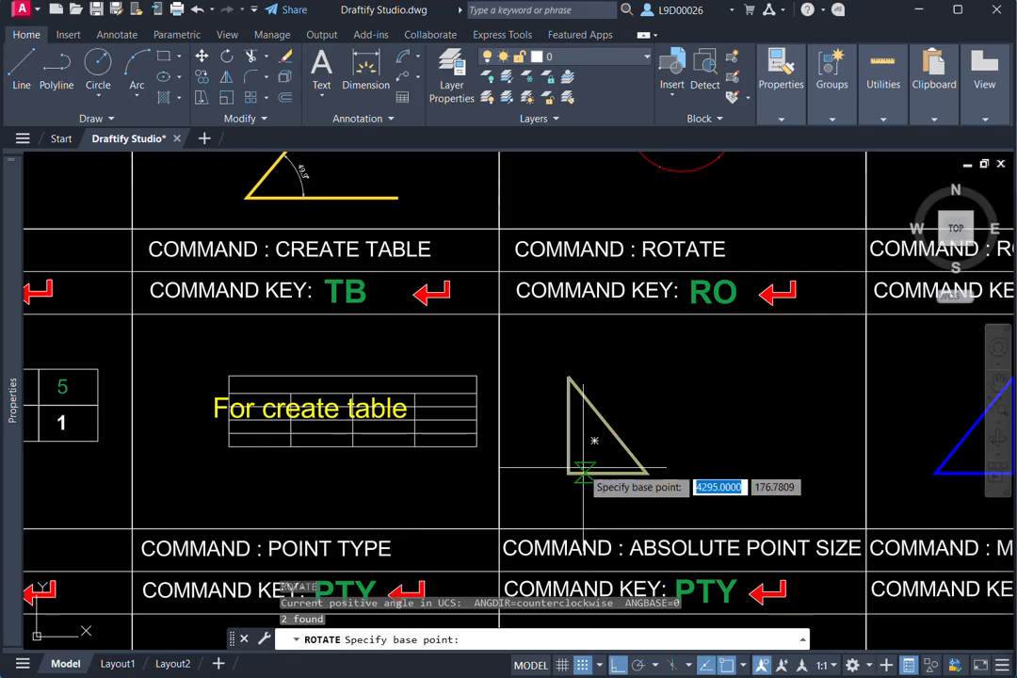
left_click(607, 425)
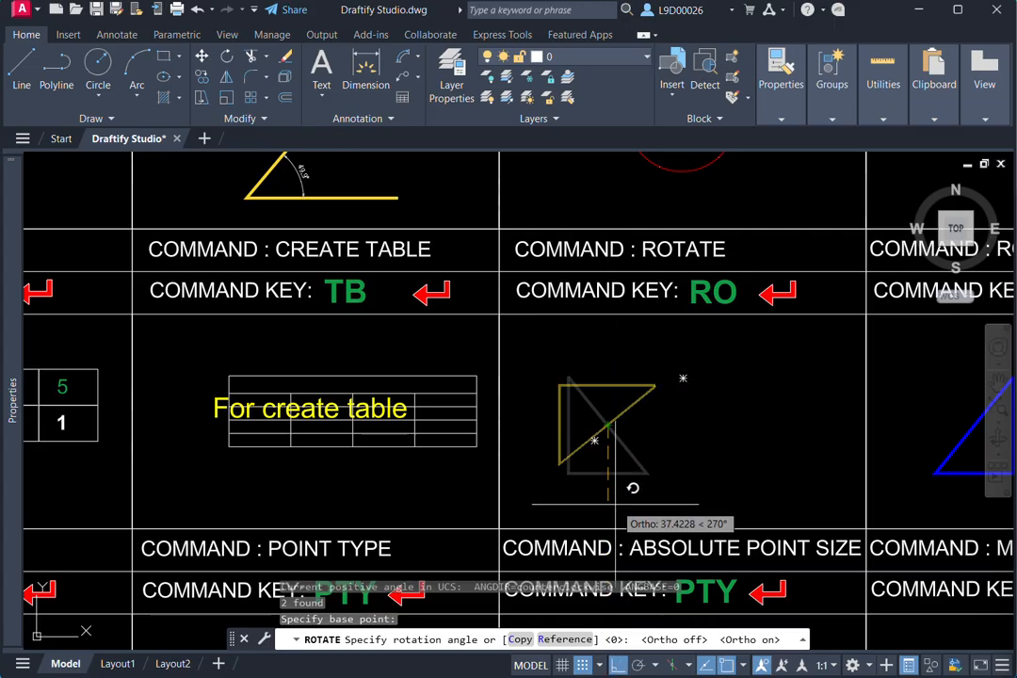
left_click(541, 408)
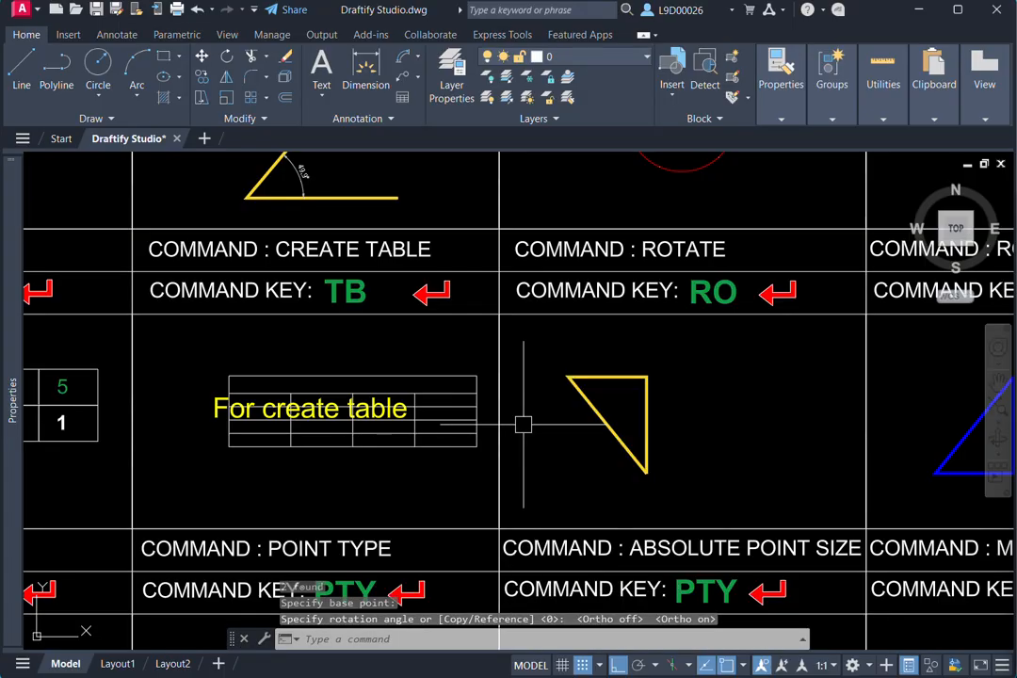
- Rotate the blue triangle in the Rotate Reference cell about its lower-left corner, using its sloping side as reference and a flatter free angle, with Ortho off
scroll(655, 421, "down", 4)
scroll(674, 411, "up", 2)
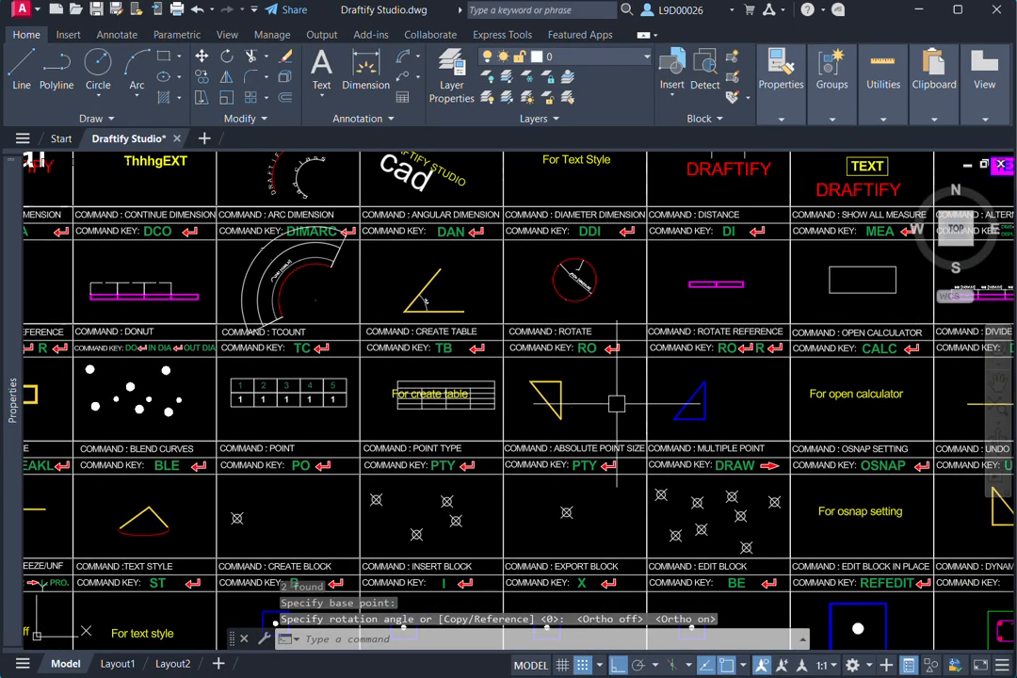
scroll(674, 412, "up", 3)
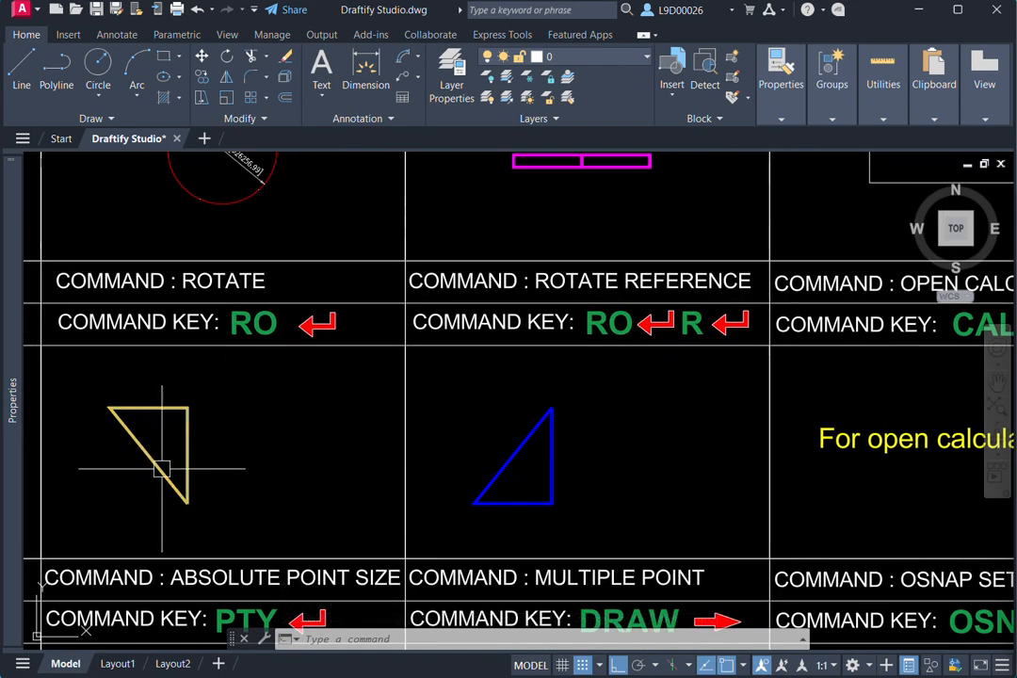
middle_click_drag(569, 463, 583, 463)
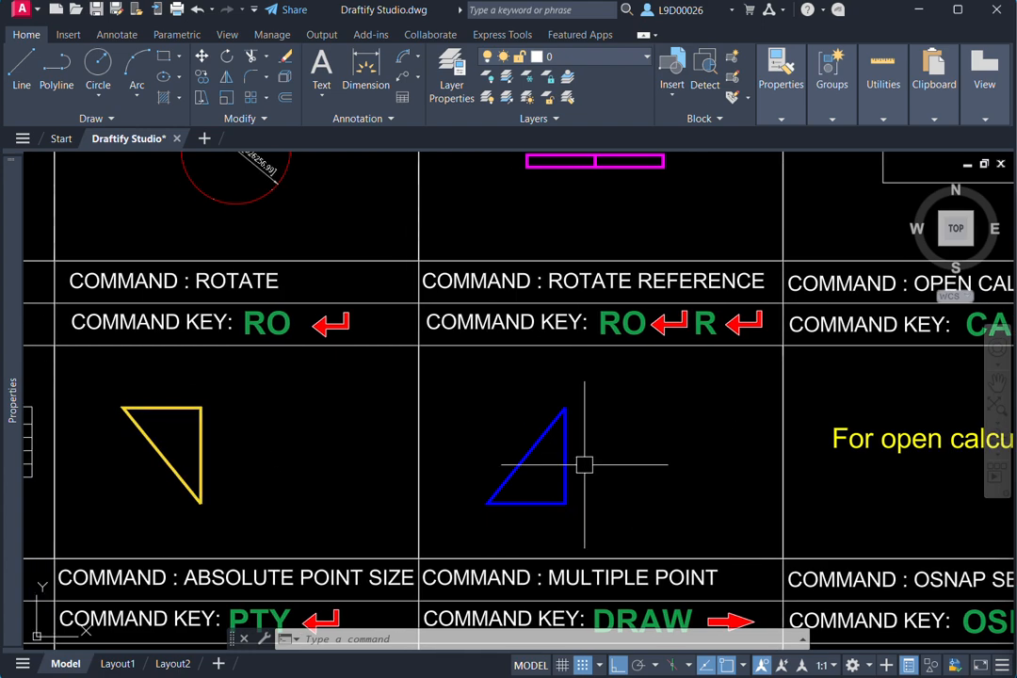
left_click(595, 444)
left_click(480, 483)
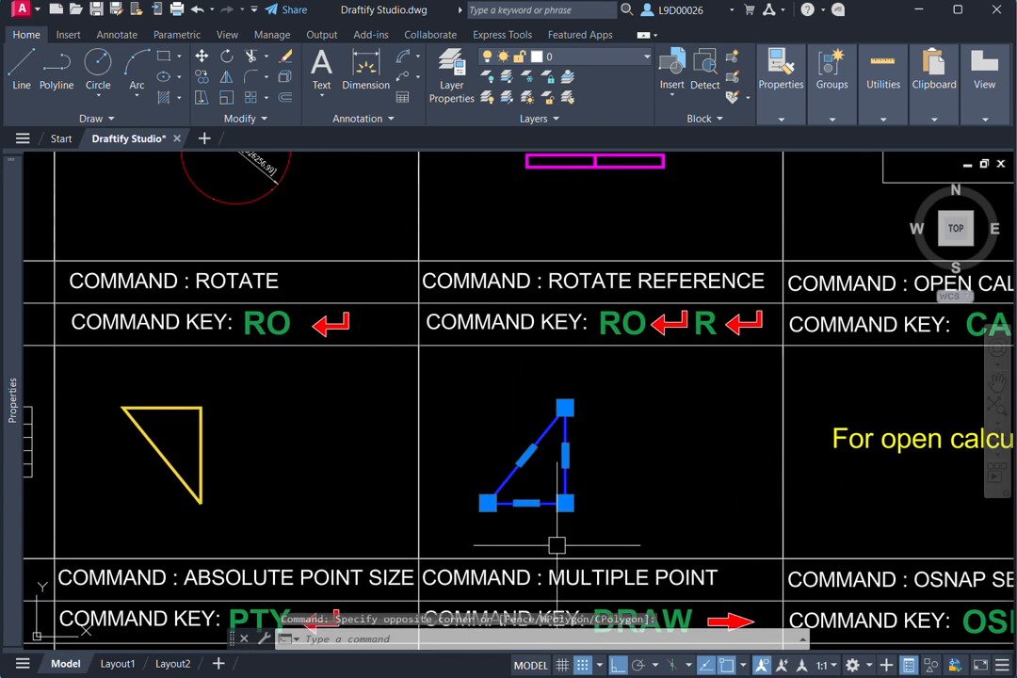
type("ro")
key("Return")
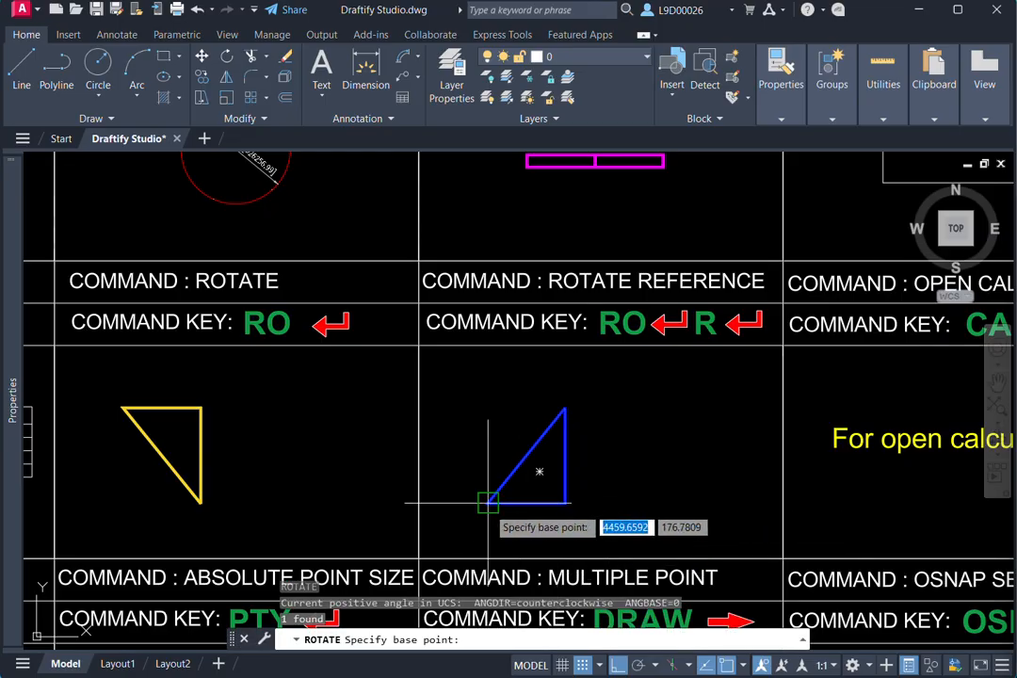
left_click(487, 502)
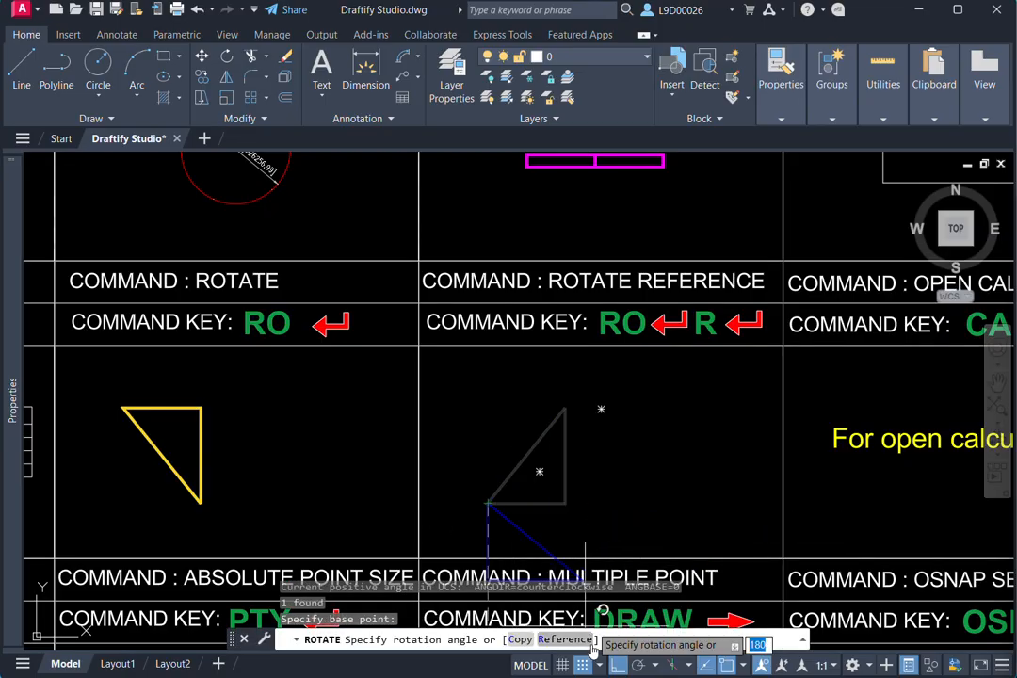
left_click(615, 665)
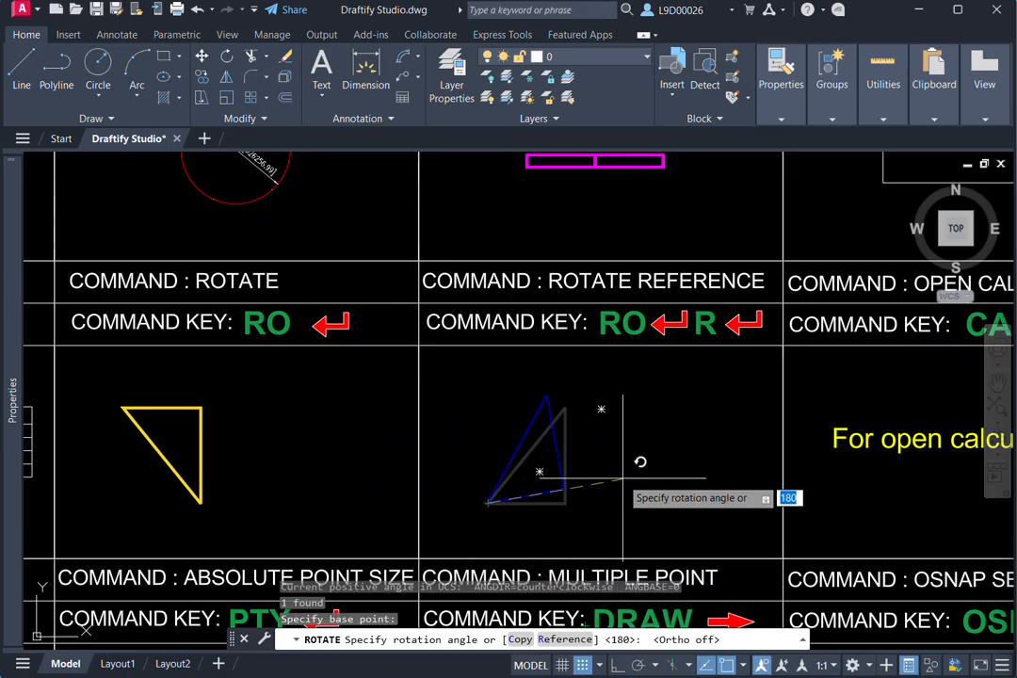
type("r")
key("Return")
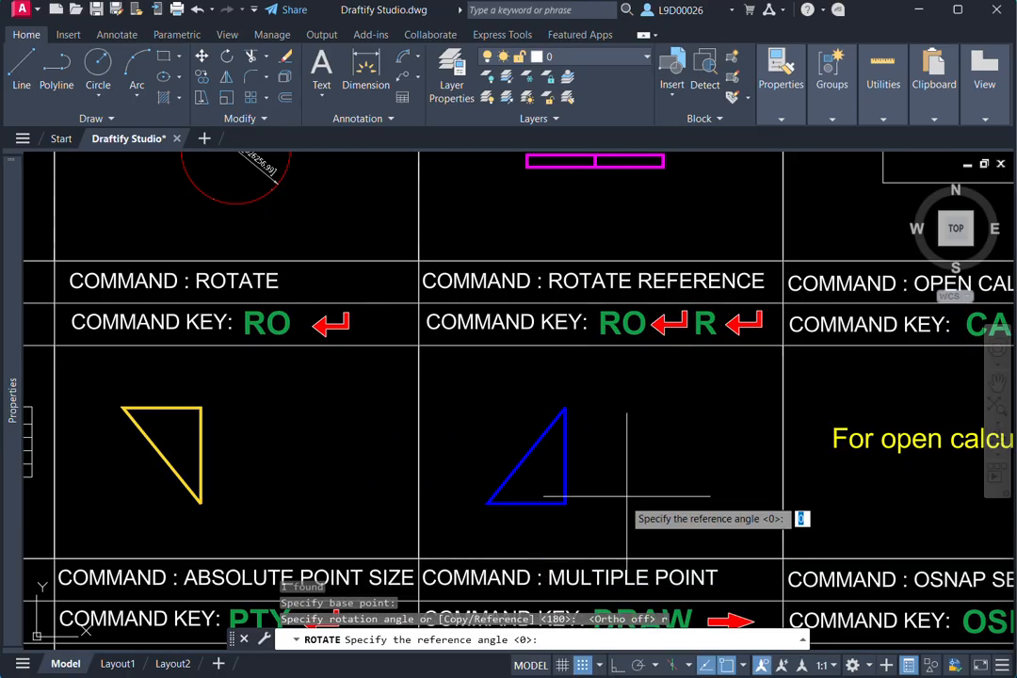
left_click(487, 502)
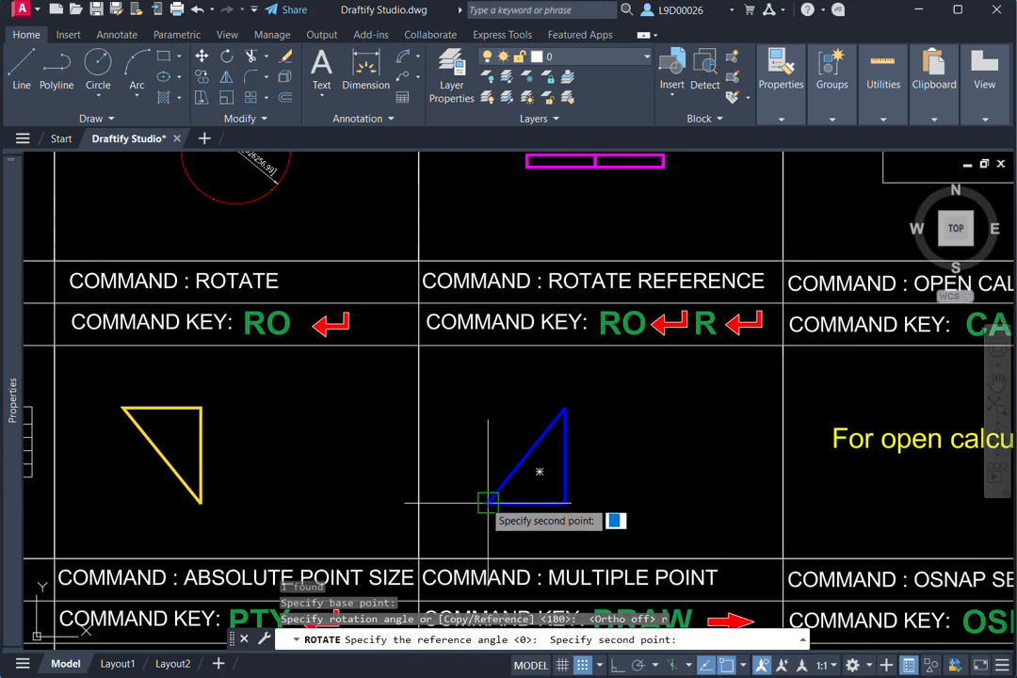
left_click(564, 408)
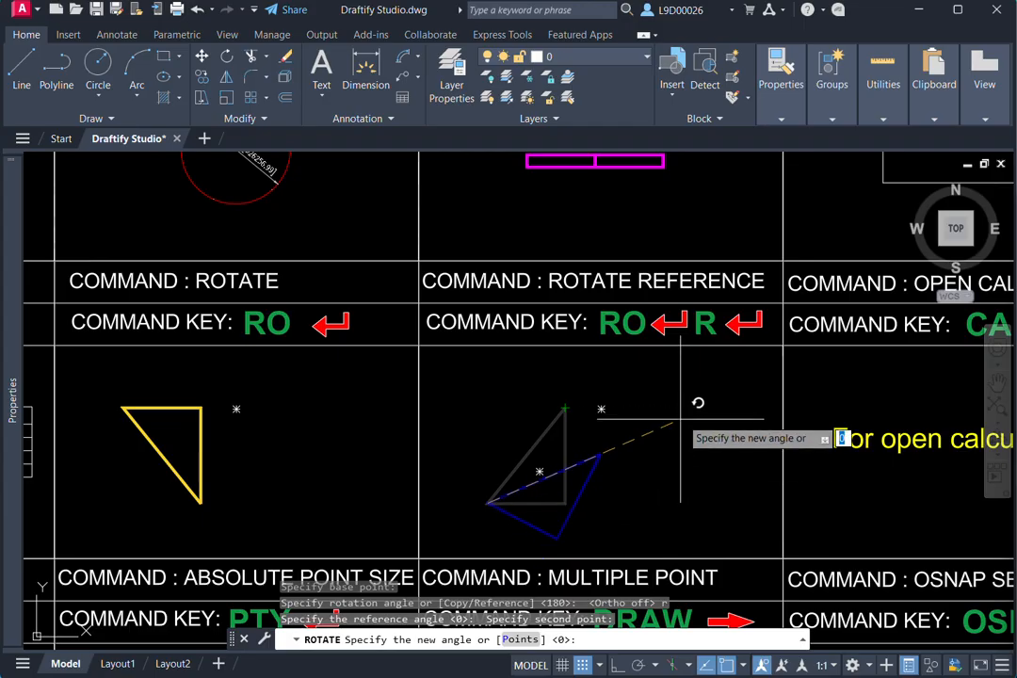
left_click(779, 341)
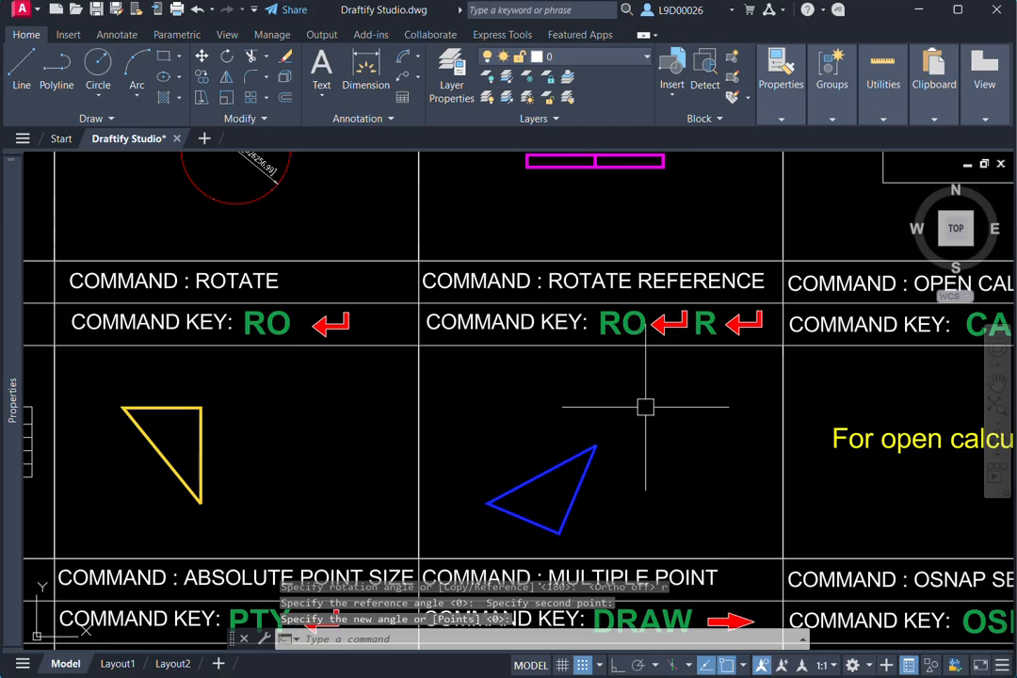
- Open the QuickCalc calculator with CALC for the Open Calculator cell, shift its palette slightly, and close it
mouse_move(623, 406)
middle_mouse_down()
mouse_move(395, 407)
mouse_move(613, 397)
mouse_move(568, 400)
middle_mouse_up()
middle_click_drag(708, 399, 679, 403)
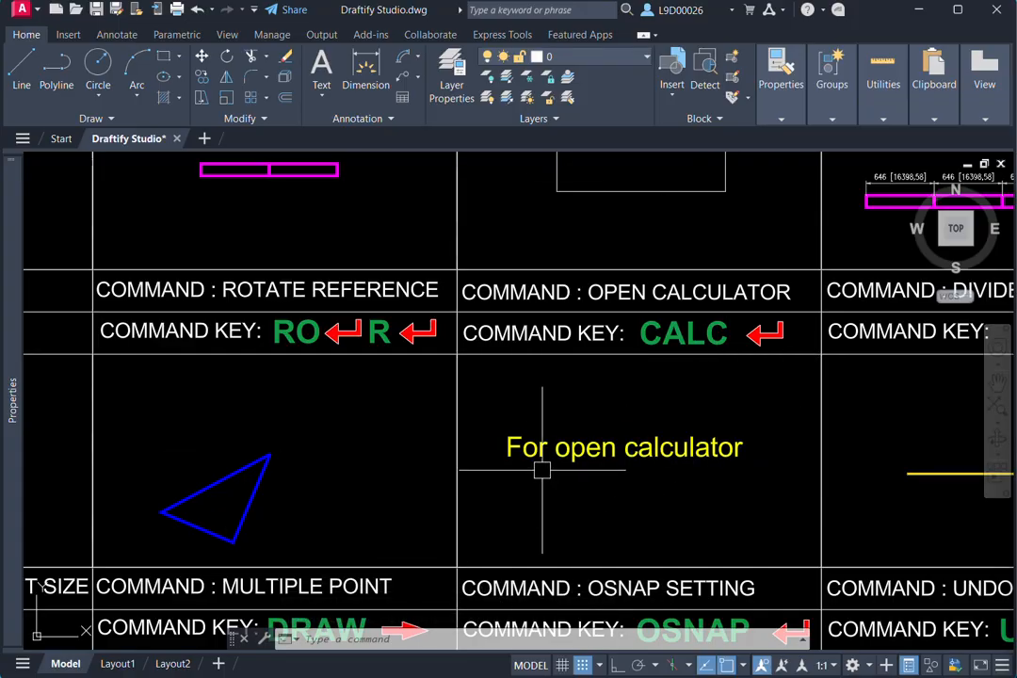
middle_click_drag(588, 483, 568, 471)
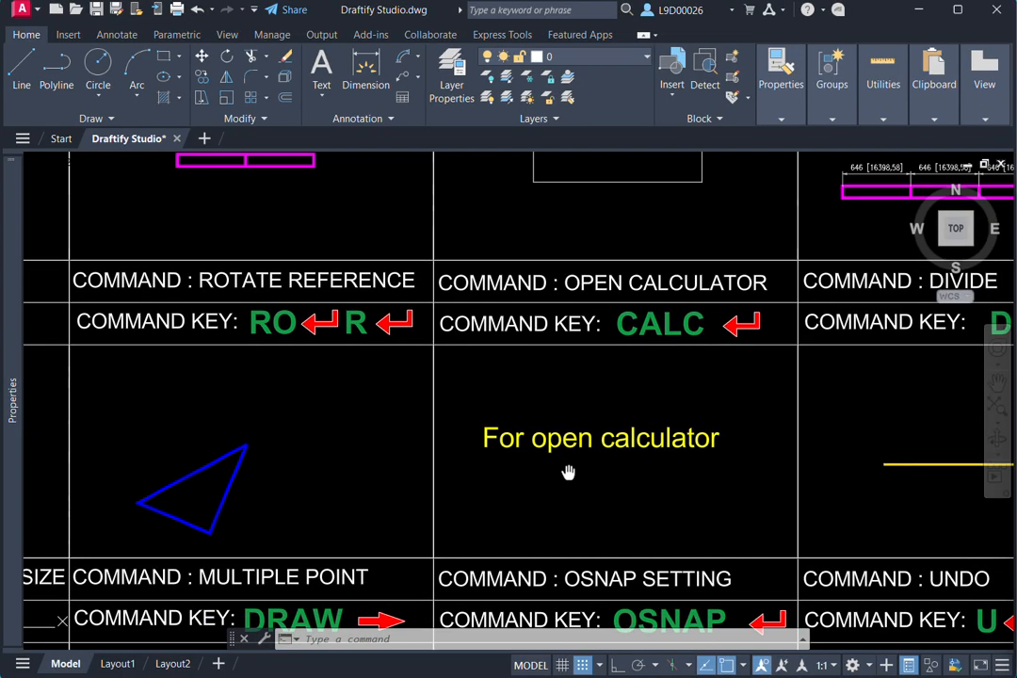
key("Escape")
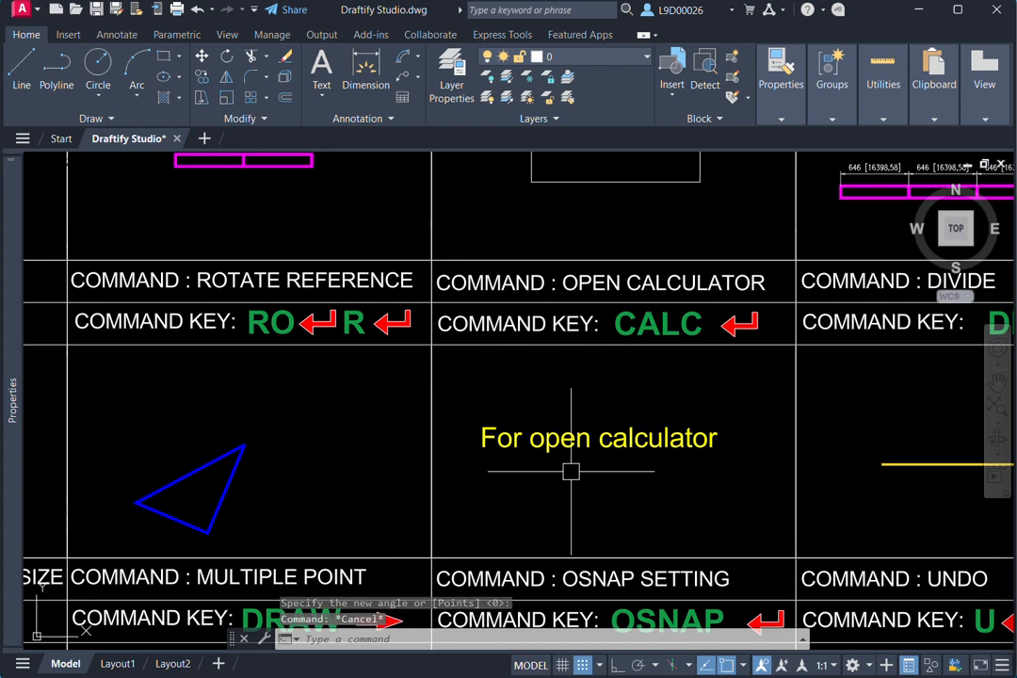
type("c")
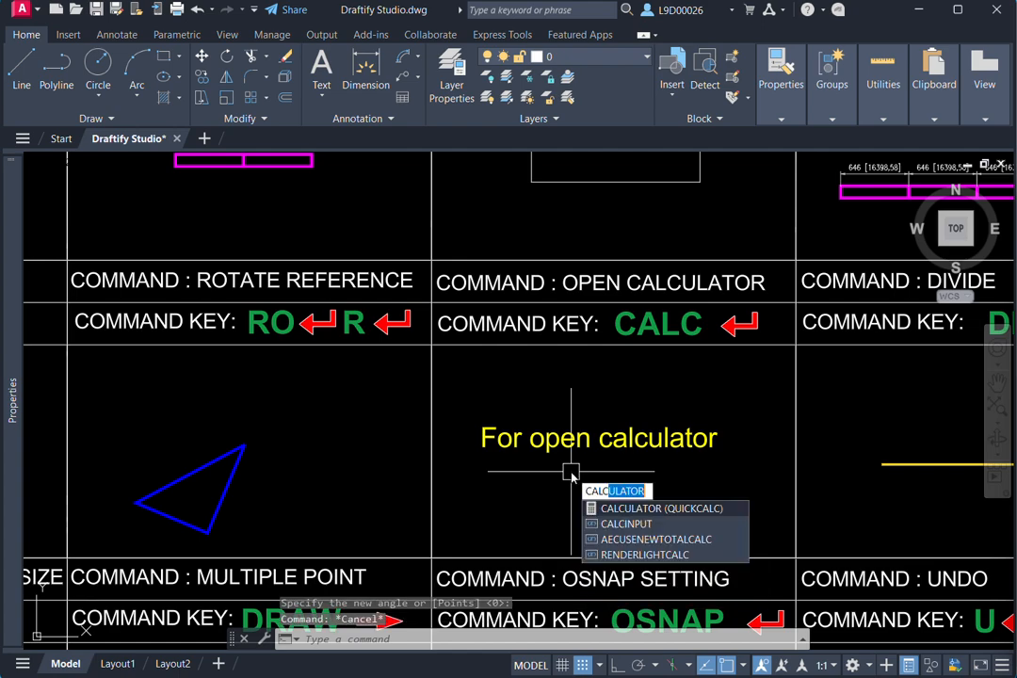
key("Return")
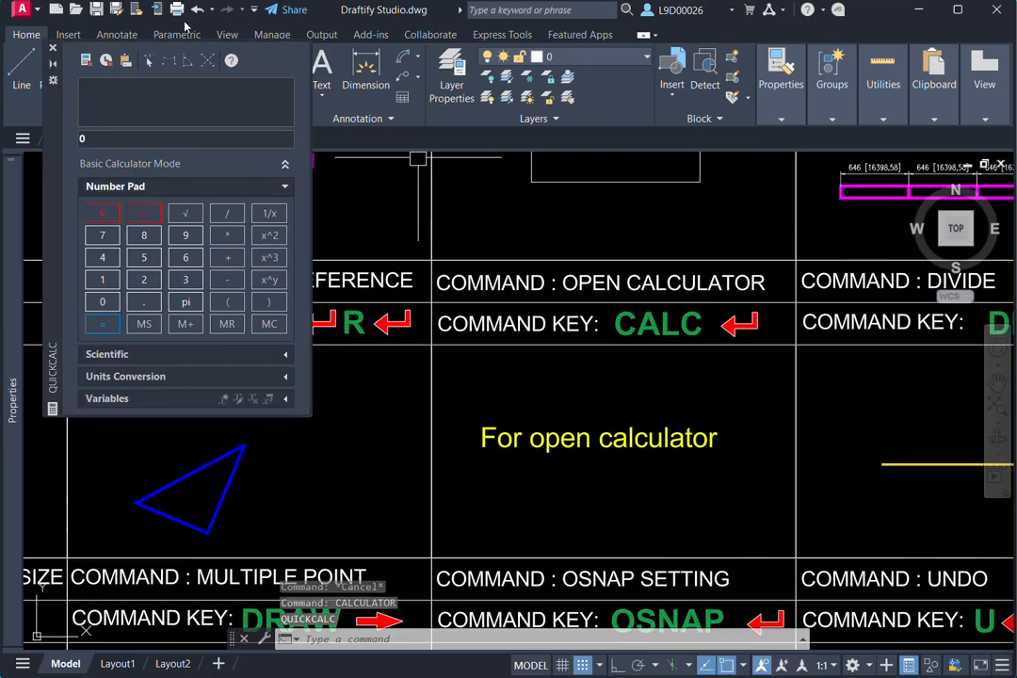
left_click_drag(40, 179, 67, 266)
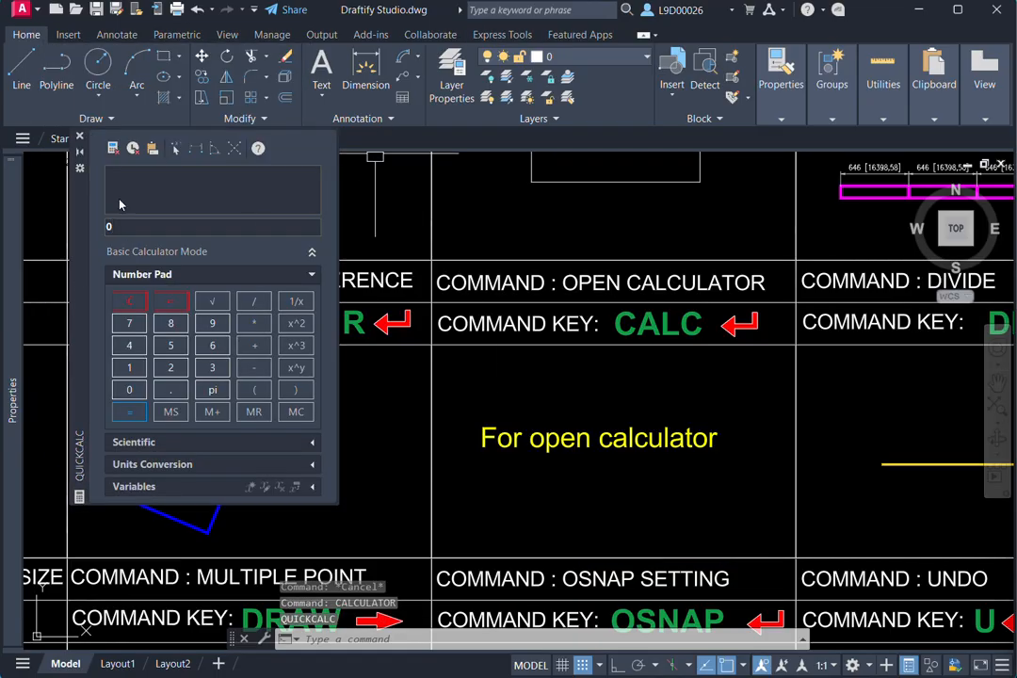
left_click(81, 137)
middle_click_drag(763, 405, 581, 418)
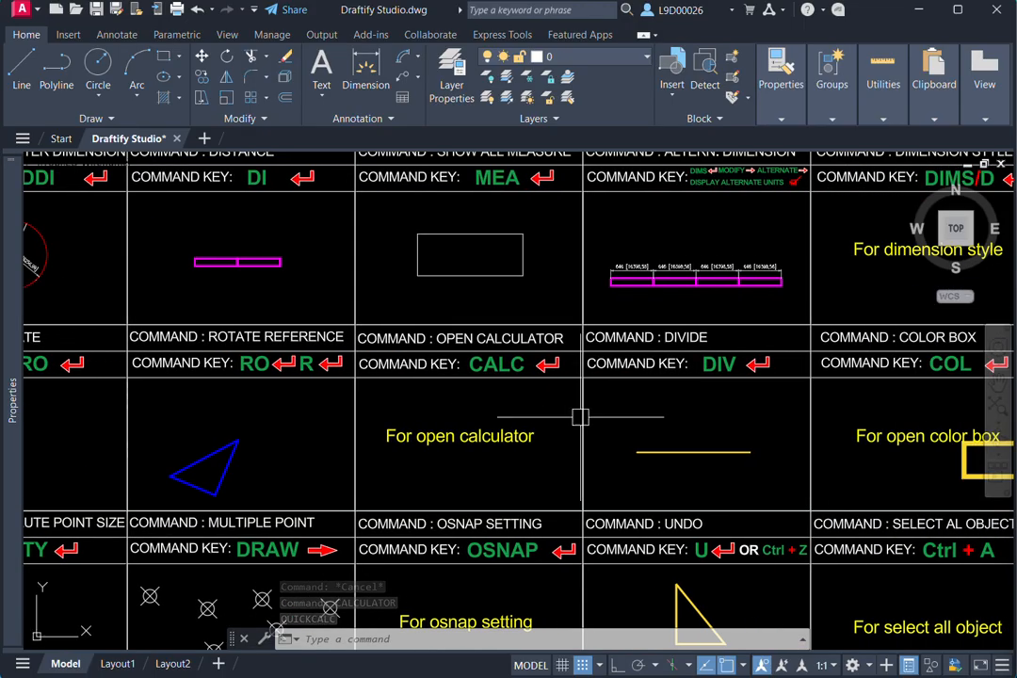
scroll(707, 410, "up", 2)
middle_click_drag(706, 411, 669, 392)
scroll(679, 472, "up", 2)
left_click(676, 474)
left_click(667, 448)
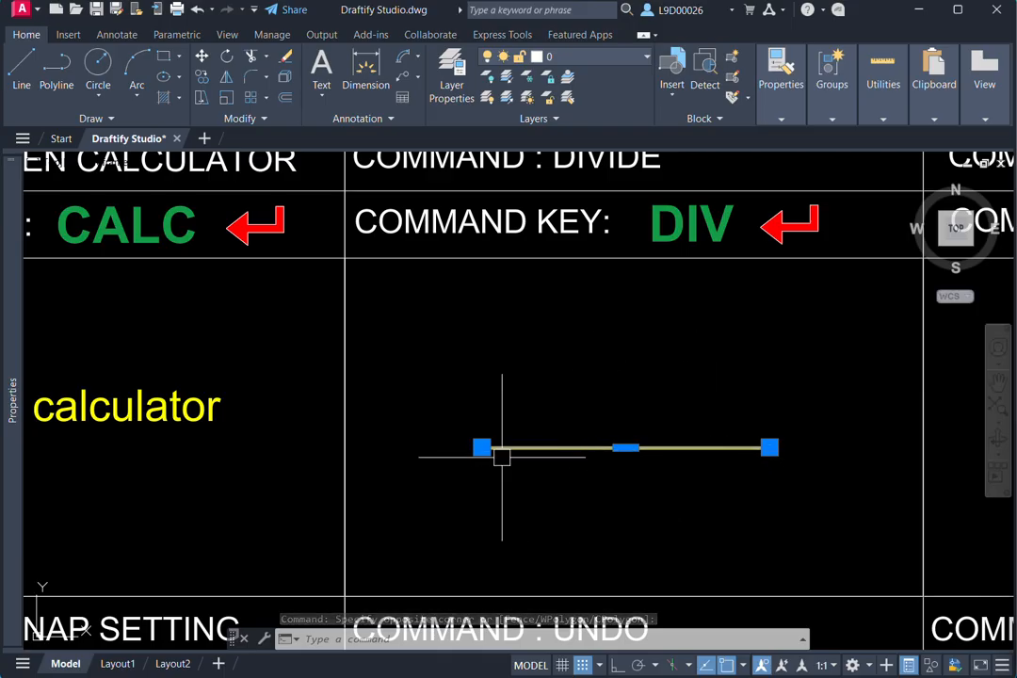
middle_click_drag(629, 455, 636, 452)
key("Escape")
key("Escape")
- Divide (DIV) the yellow line in the Divide cell into 5 segments
middle_click_drag(674, 338, 688, 411)
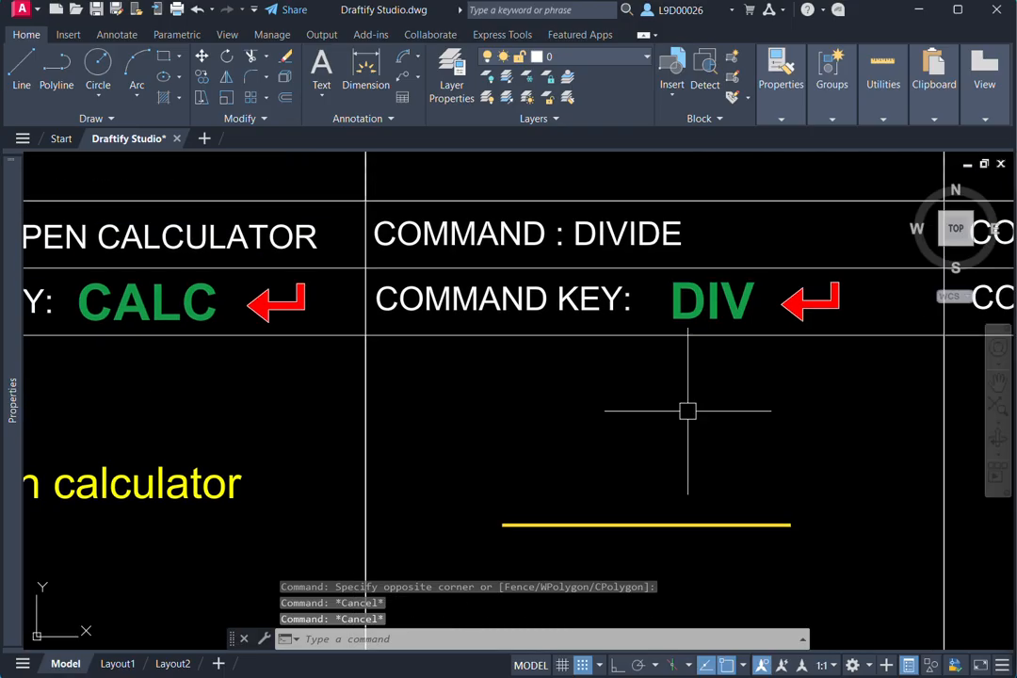
type("iv")
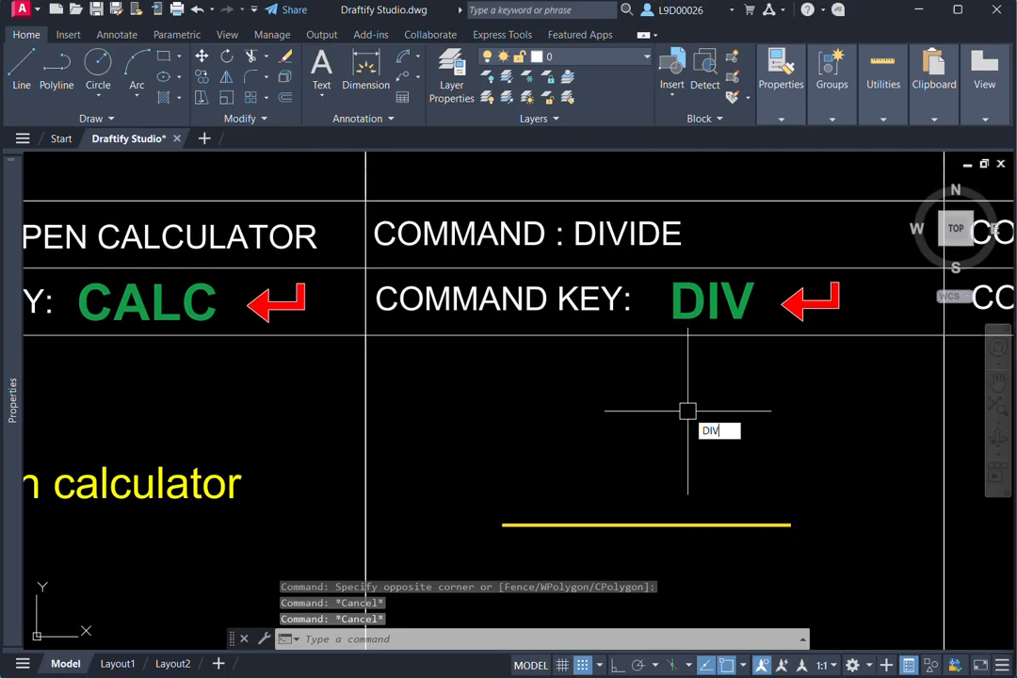
key("Return")
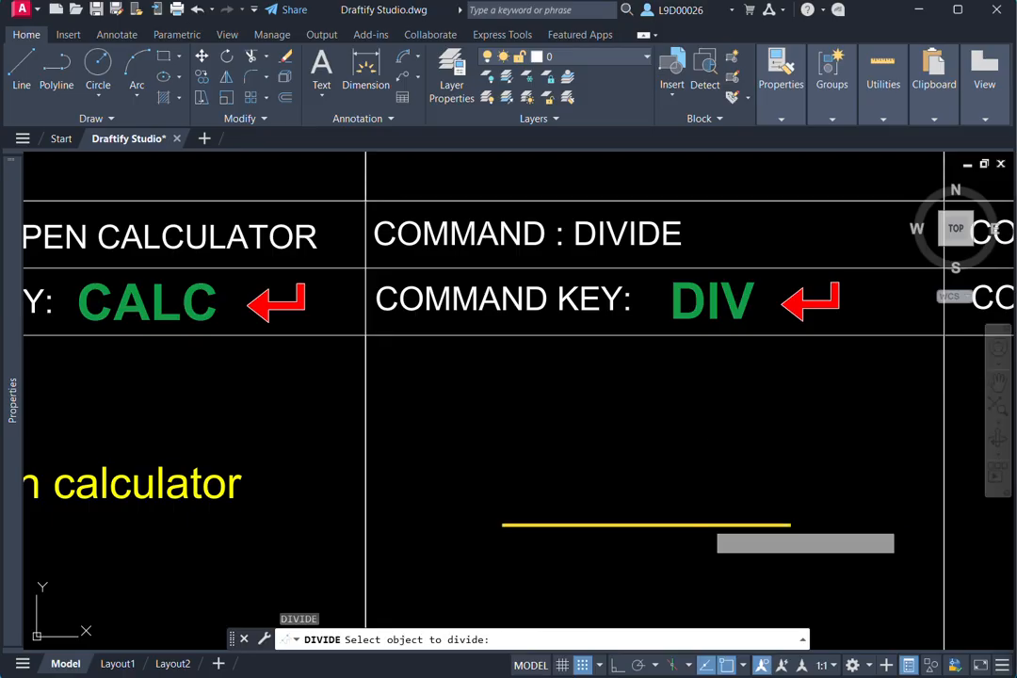
left_click(706, 524)
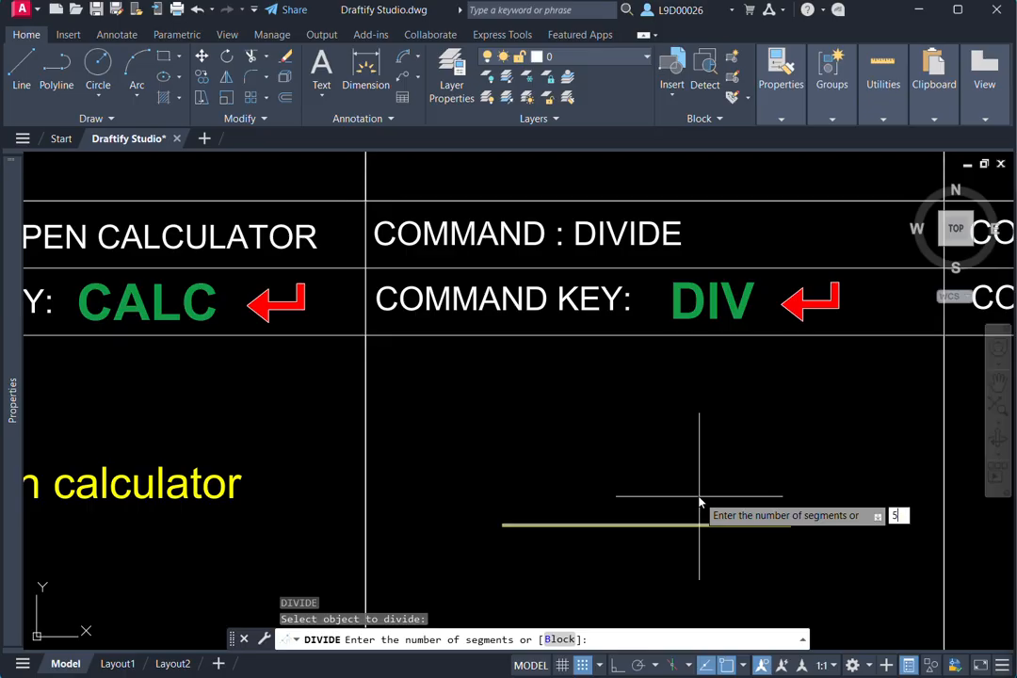
type("5")
key("Return")
middle_click_drag(702, 481, 708, 341)
scroll(708, 341, "up", 2)
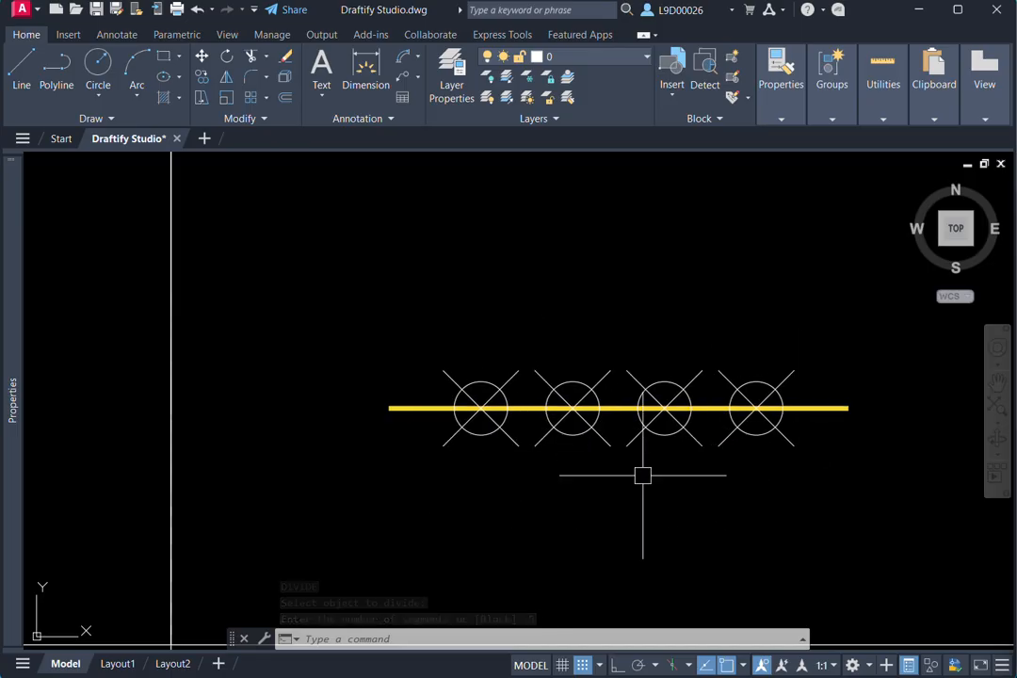
scroll(513, 467, "down", 2)
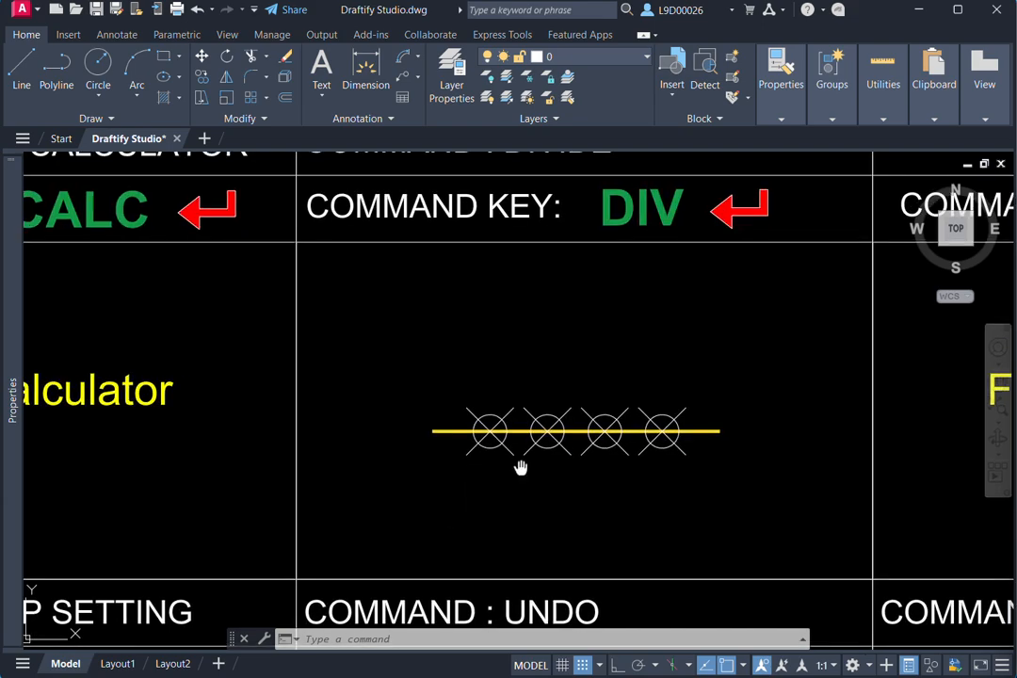
- Erase (E) the four division points on the yellow line, keeping the line itself
left_click(459, 394)
left_click(669, 474)
type("E")
key("Return")
key("Escape")
middle_click_drag(691, 476, 680, 555)
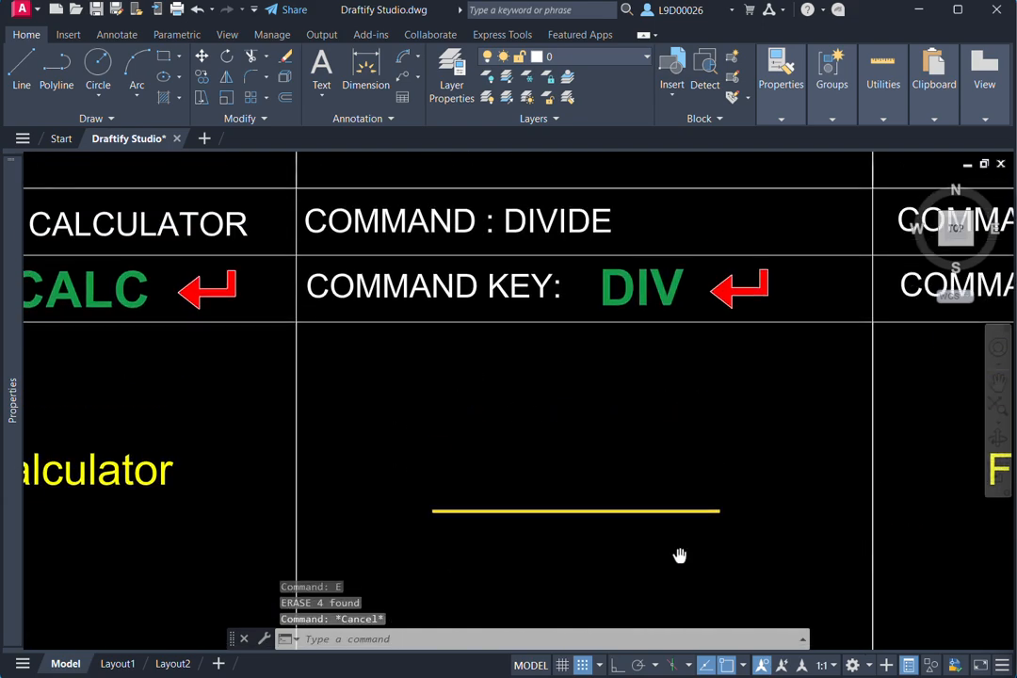
key("Return")
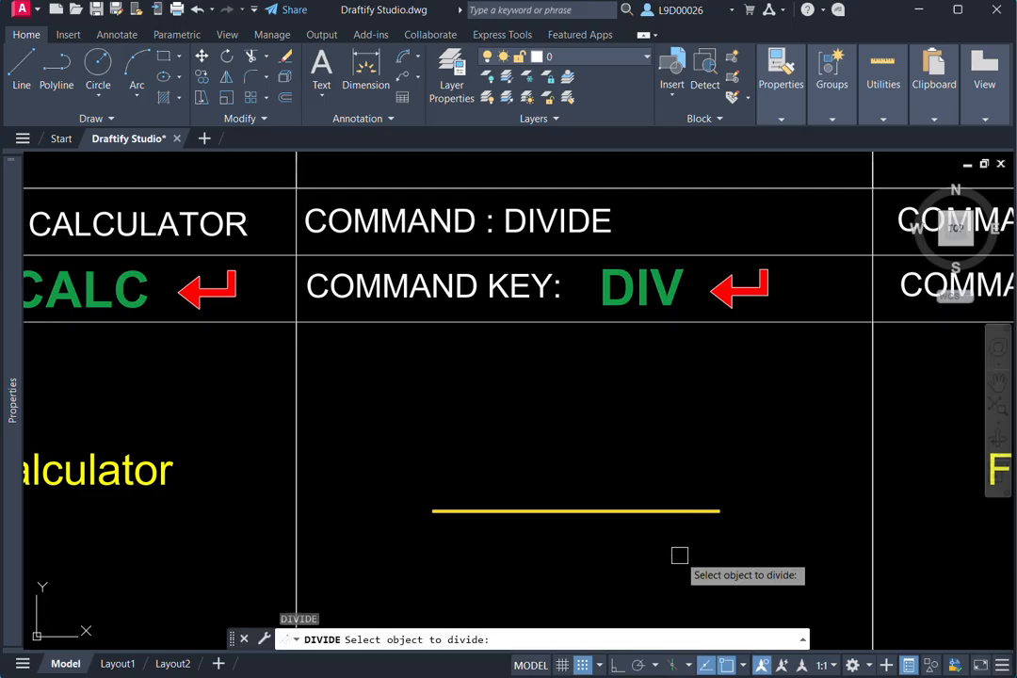
key("Return")
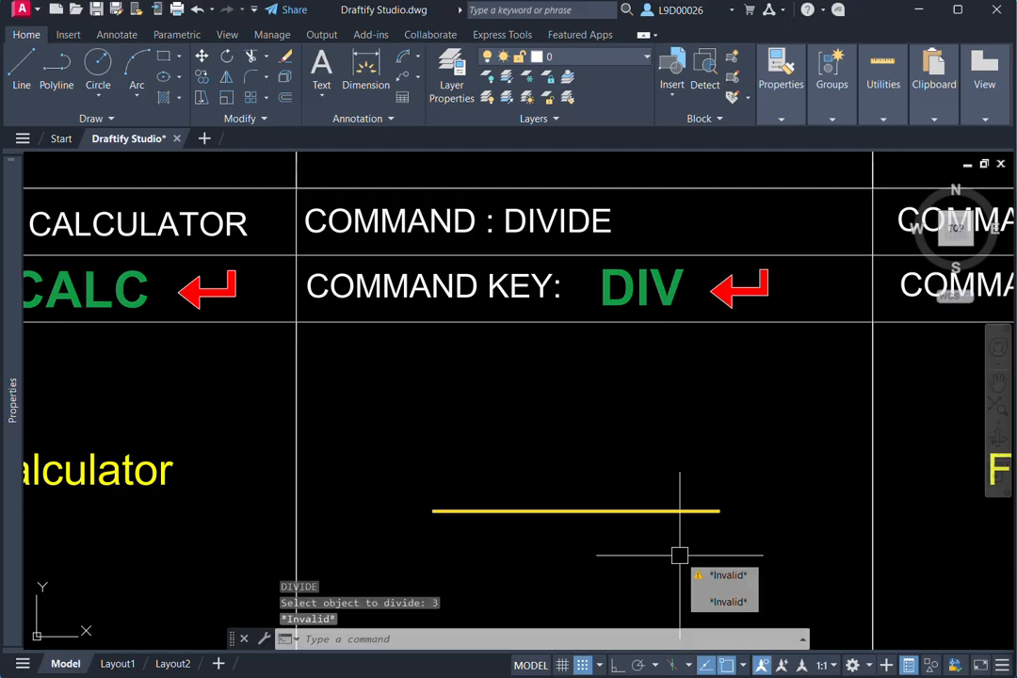
key("Escape")
key("Escape")
- Divide (DIV) the yellow line in the Divide cell into 3 segments
type("div")
key("Return")
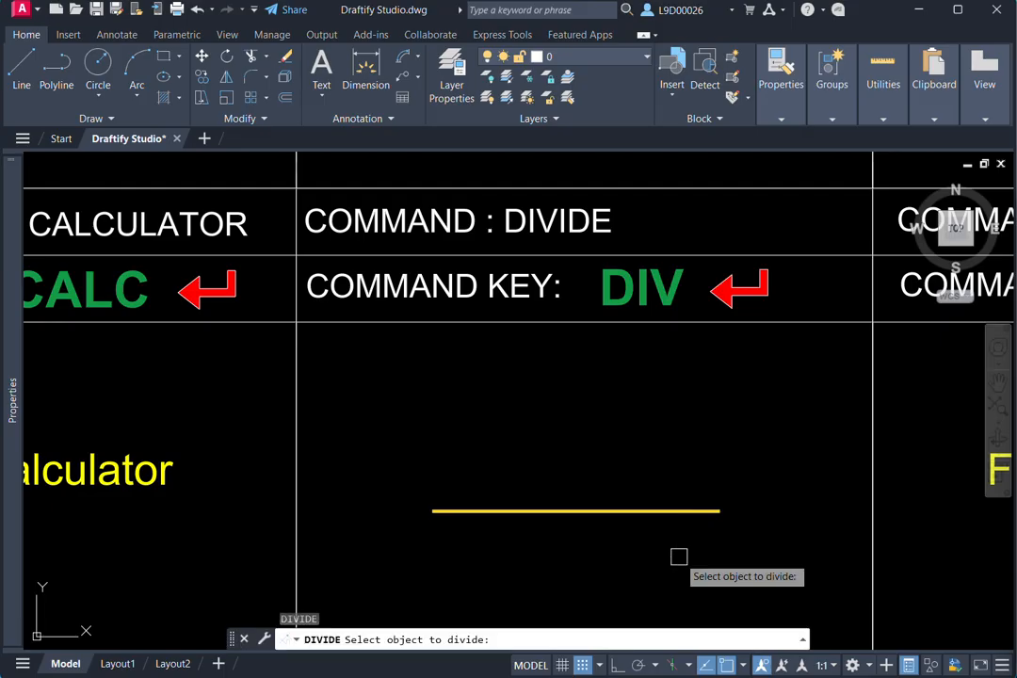
left_click(659, 511)
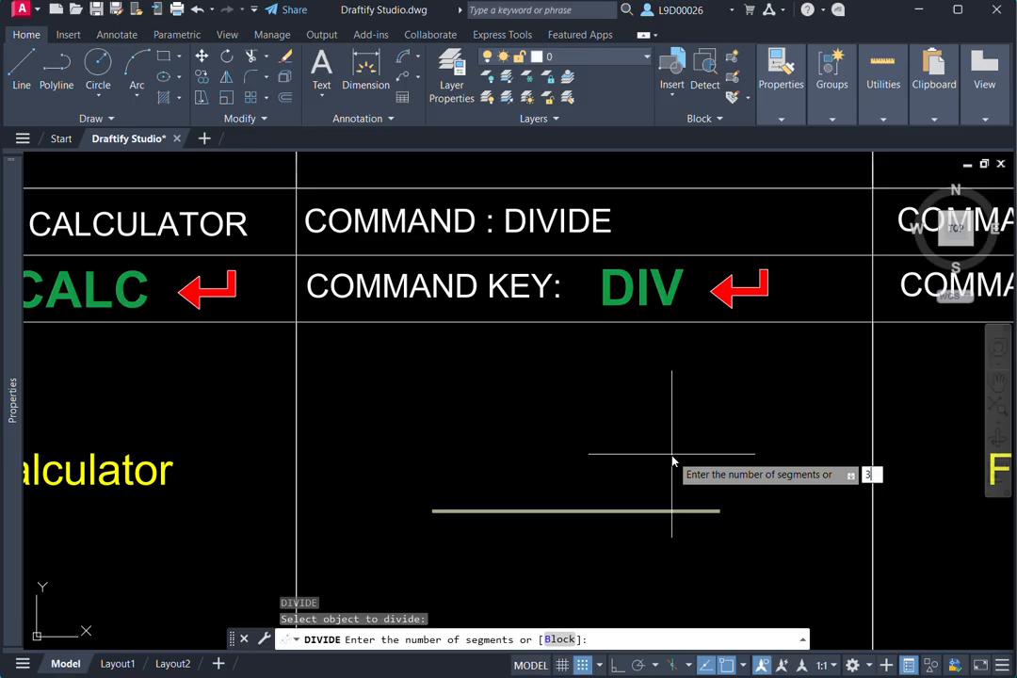
type("3")
key("Return")
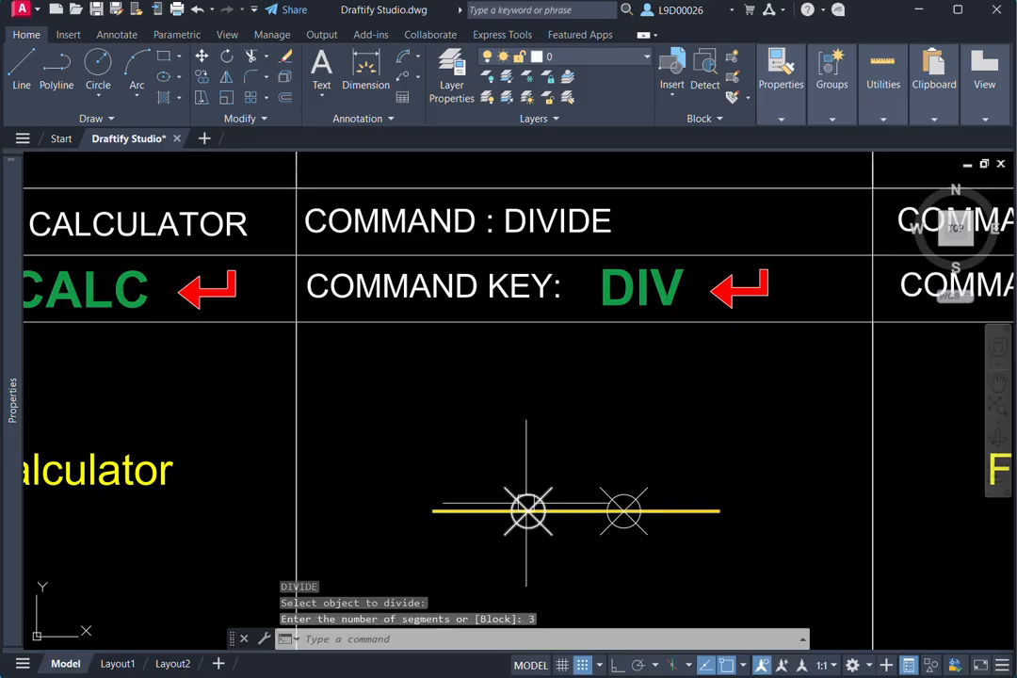
middle_click_drag(526, 503, 526, 474)
left_click(488, 425)
left_click(652, 525)
middle_click_drag(654, 554, 704, 538)
key("Escape")
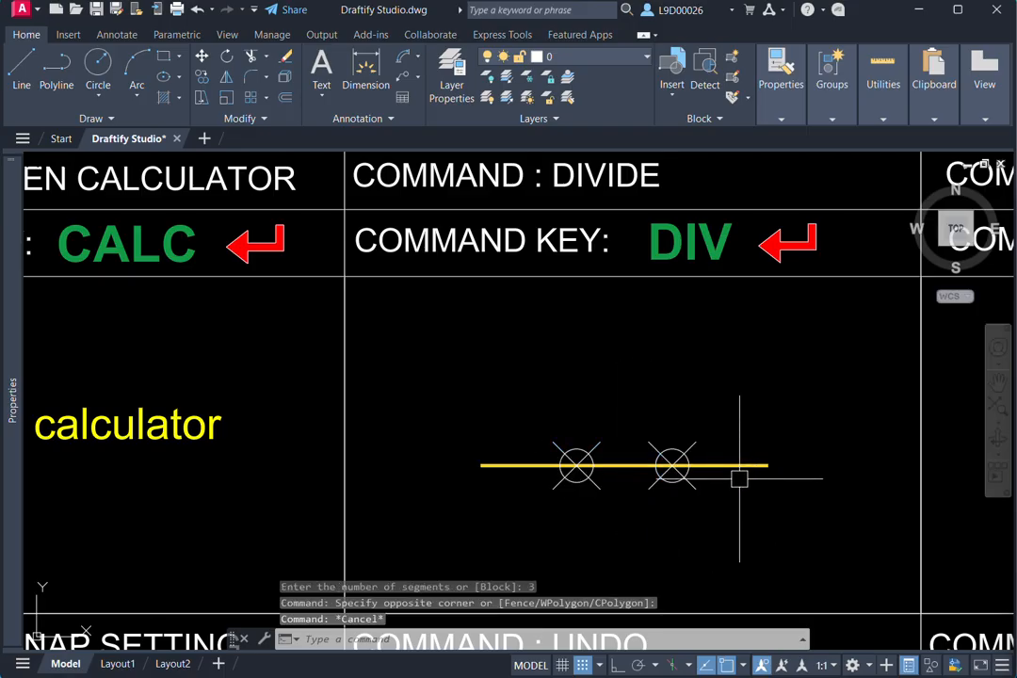
- Erase the thick yellow rectangle overlapping the border of the Color Box cell
scroll(635, 450, "down", 2)
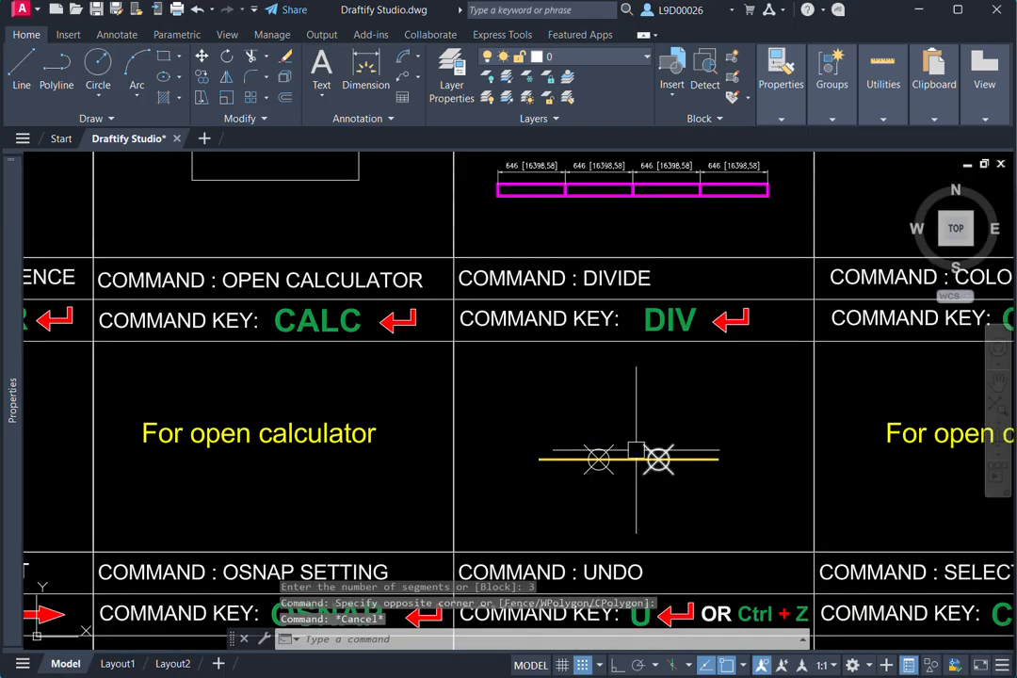
middle_click_drag(718, 402, 563, 399)
mouse_move(774, 400)
middle_mouse_down()
mouse_move(620, 408)
mouse_move(599, 372)
mouse_move(653, 364)
middle_mouse_up()
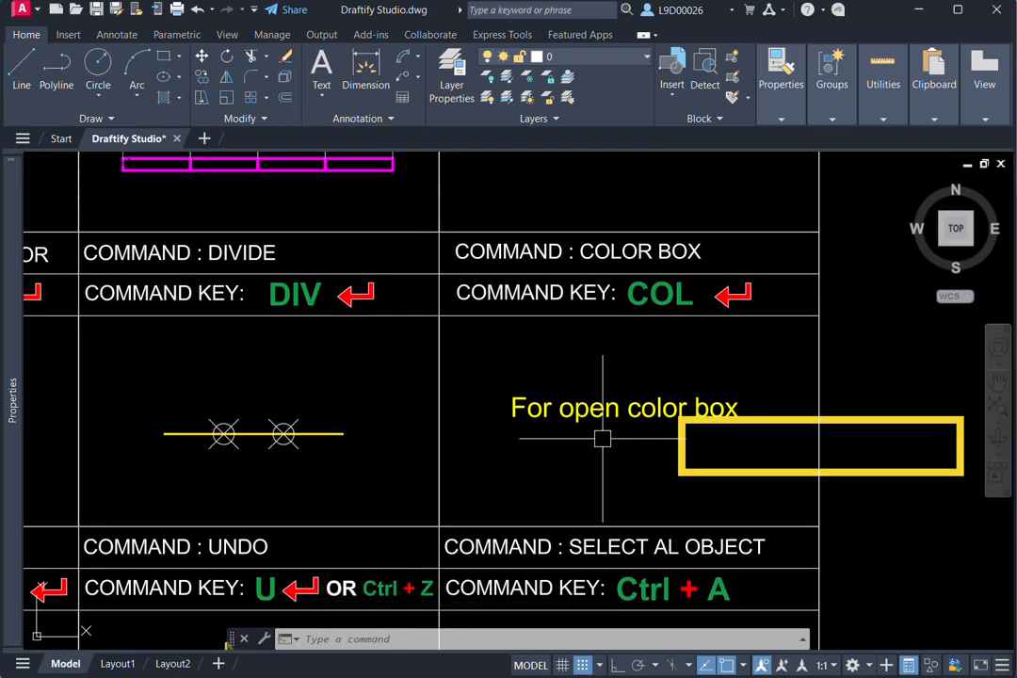
key("Escape")
left_click(685, 460)
scroll(659, 463, "down", 3)
middle_click_drag(618, 468, 526, 465)
key("Delete")
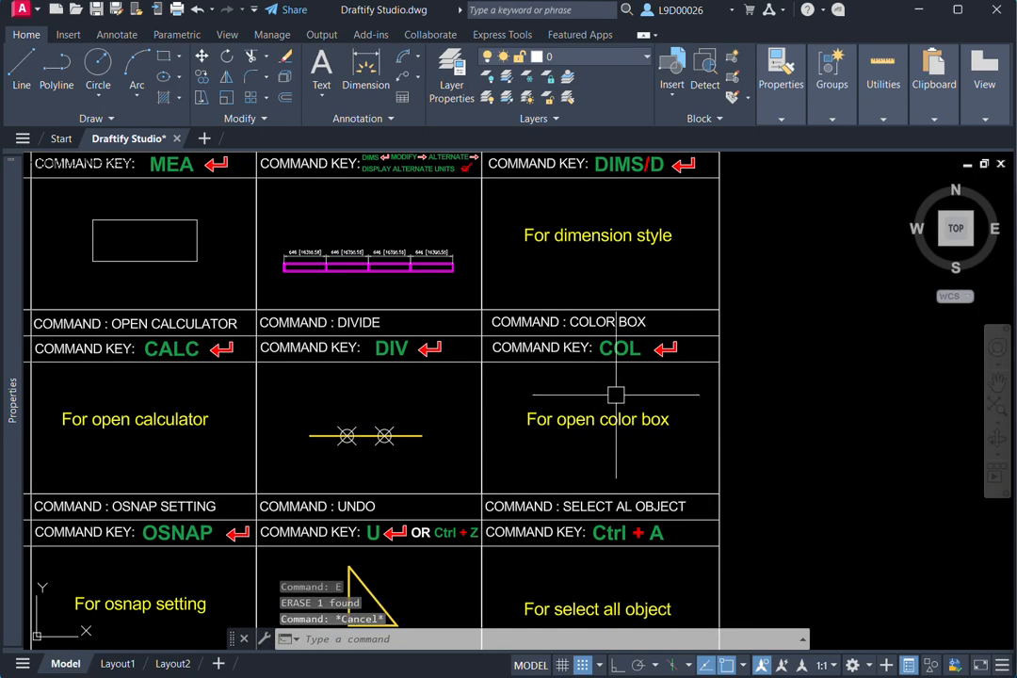
- Bring up the Select Color dialog with the COL command and close it without choosing a color
middle_click_drag(615, 409, 624, 394)
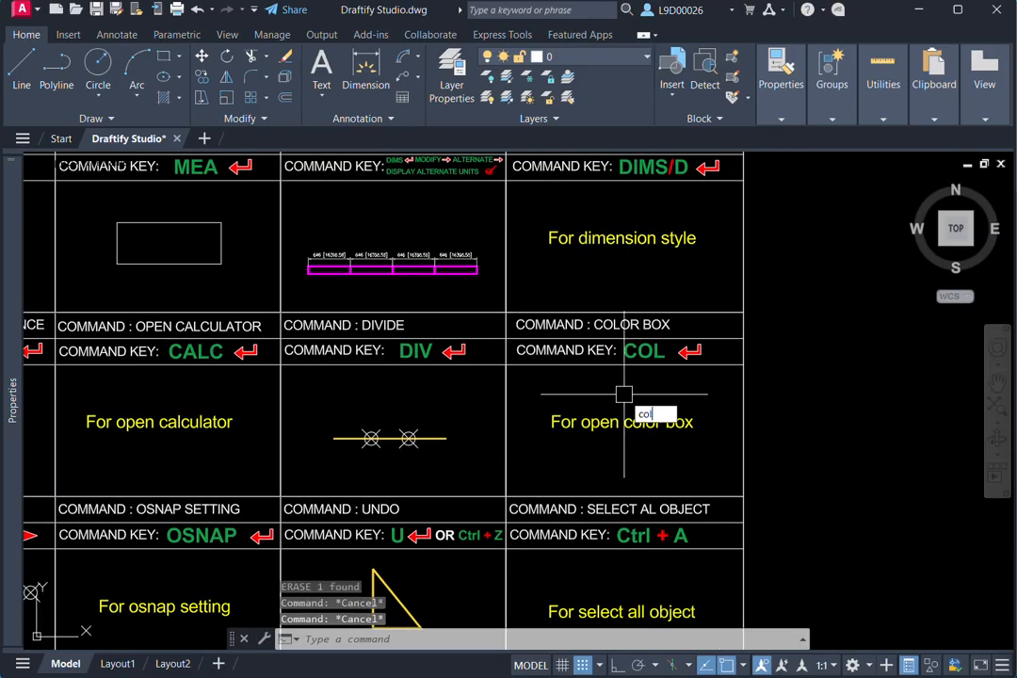
type("col")
key("Return")
left_click_drag(187, 256, 247, 247)
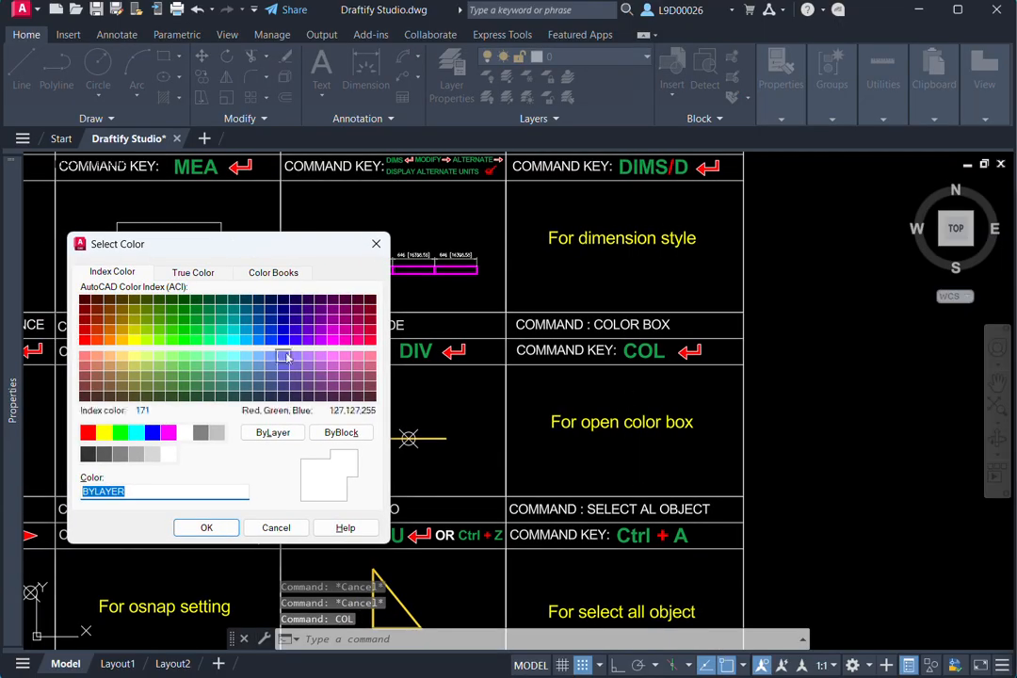
left_click(377, 244)
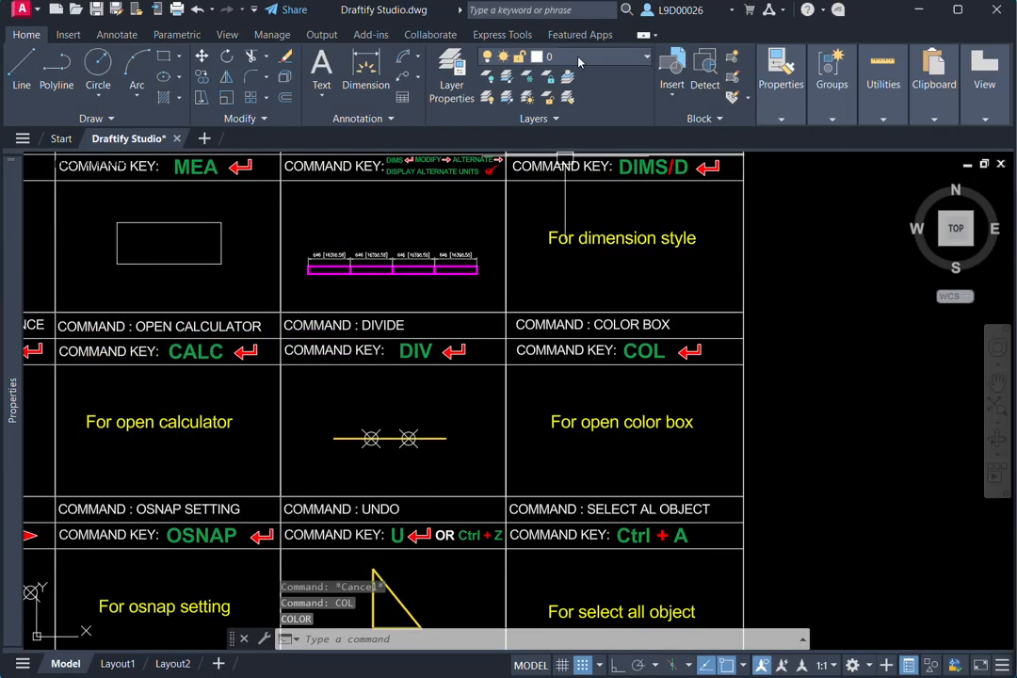
left_click(490, 58)
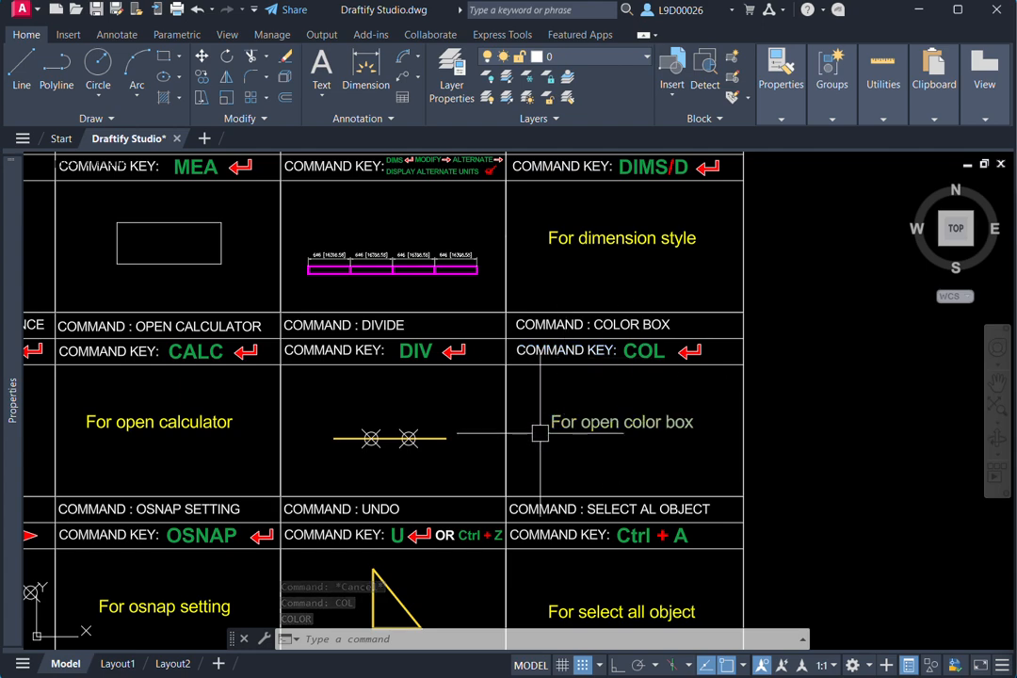
- Place a horizontal construction line (XL, Hor) through the lower-right corner of the Color Box cell
scroll(656, 436, "down", 2)
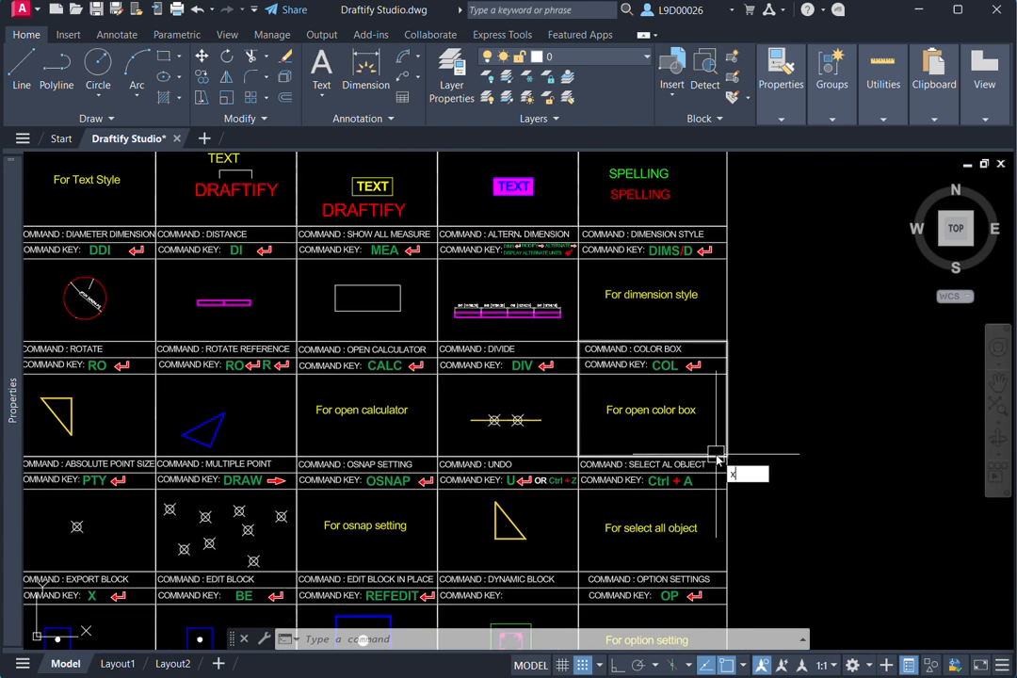
type("l")
key("Return")
type("h")
key("Return")
scroll(744, 480, "down", 8)
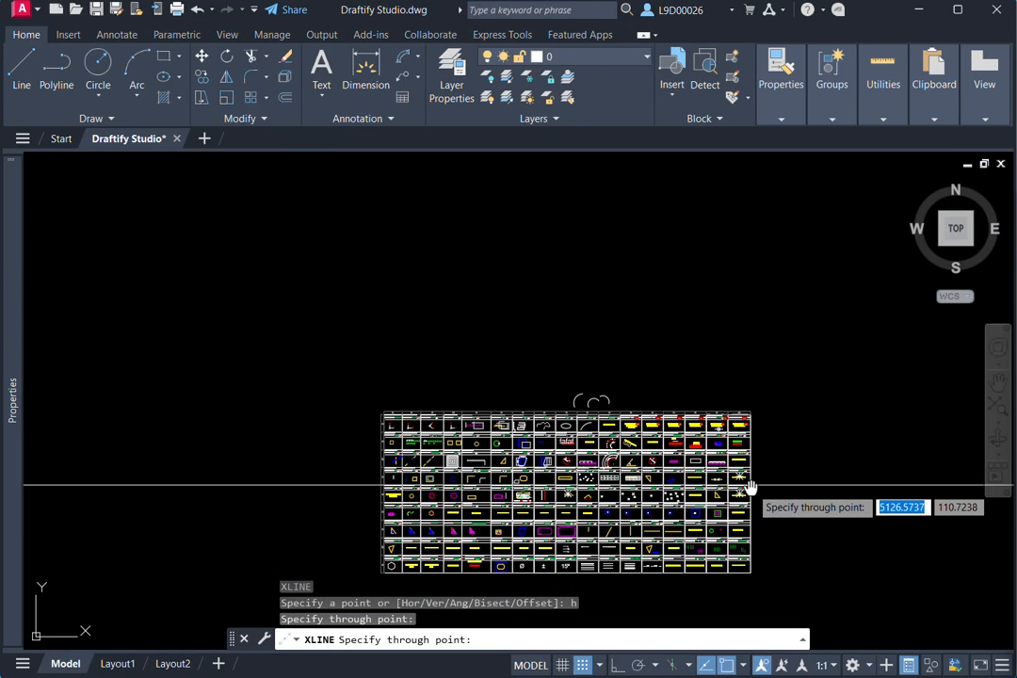
key("Escape")
mouse_move(750, 487)
middle_mouse_down()
mouse_move(724, 470)
mouse_move(807, 440)
mouse_move(851, 377)
middle_mouse_up()
- Examine the dimension command cells of the chart, including the two yellow lines in the Angular Dimension cell
scroll(829, 407, "up", 2)
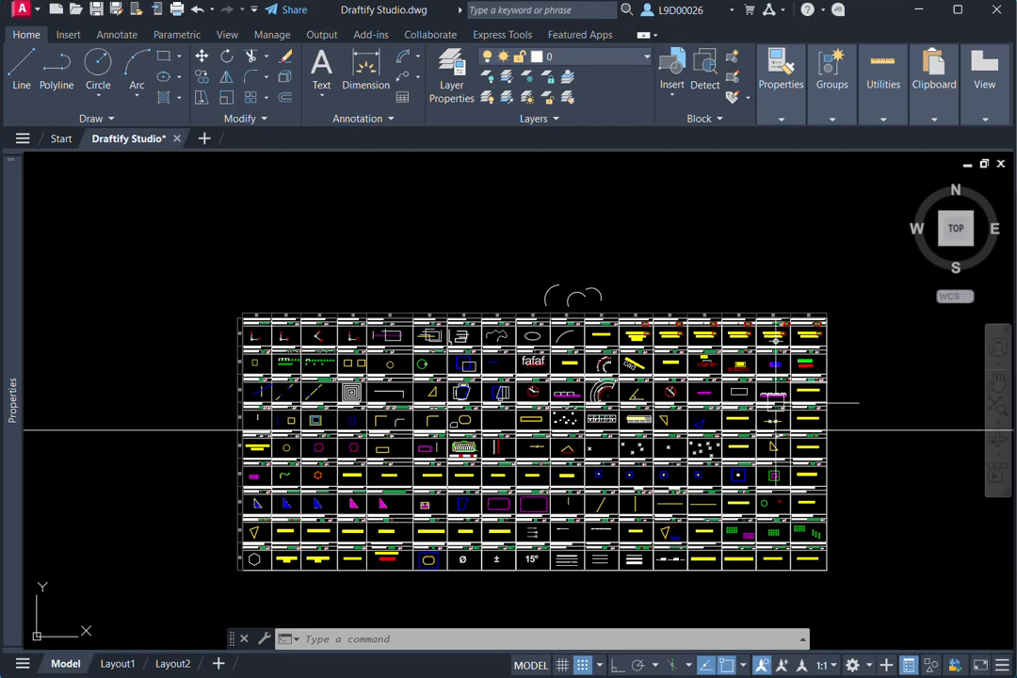
scroll(574, 391, "up", 10)
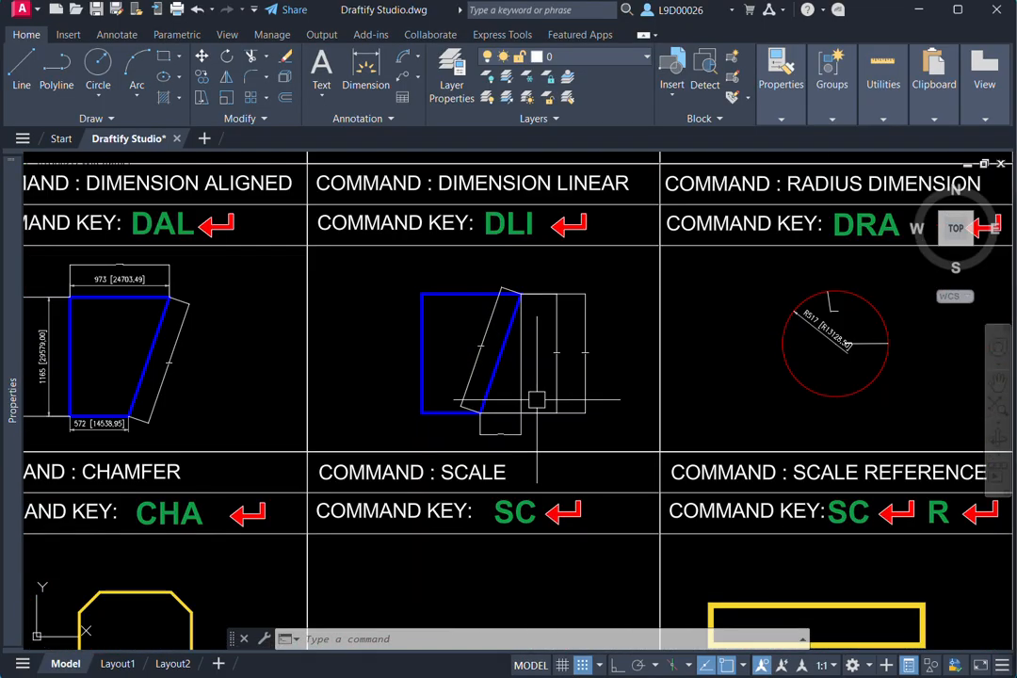
scroll(536, 399, "down", 8)
scroll(699, 351, "up", 8)
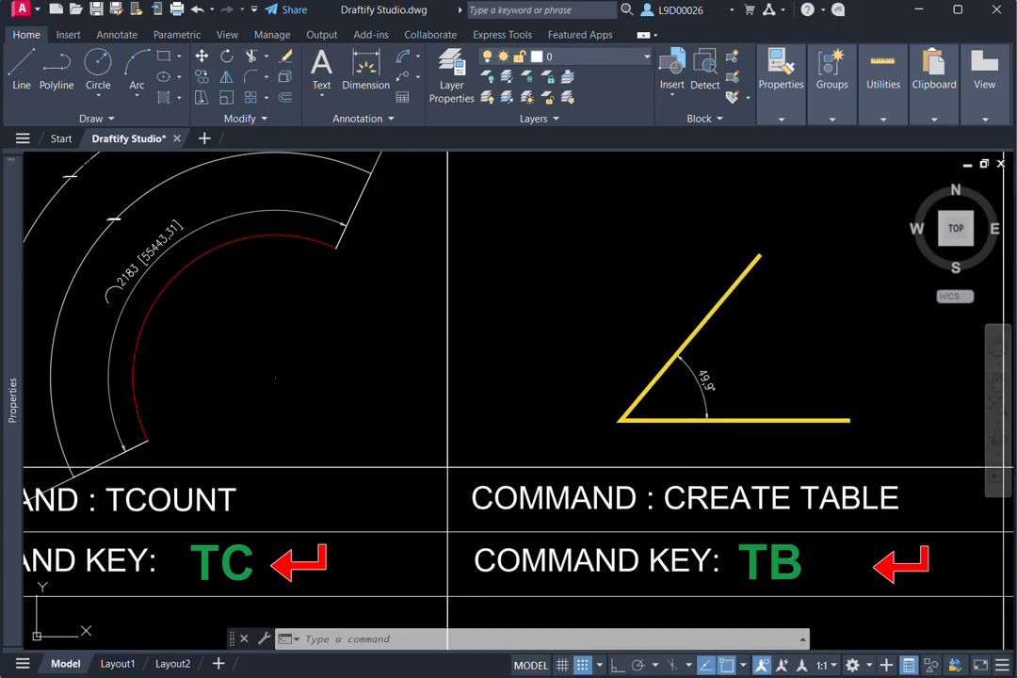
left_click(699, 321)
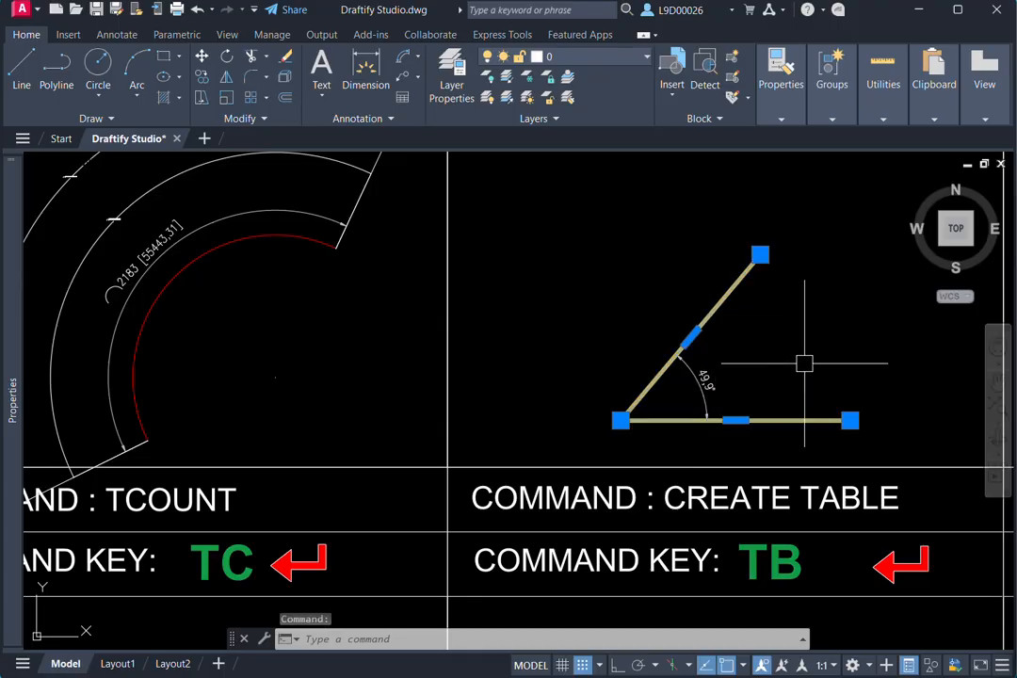
scroll(804, 362, "down", 2)
middle_click_drag(799, 363, 711, 365)
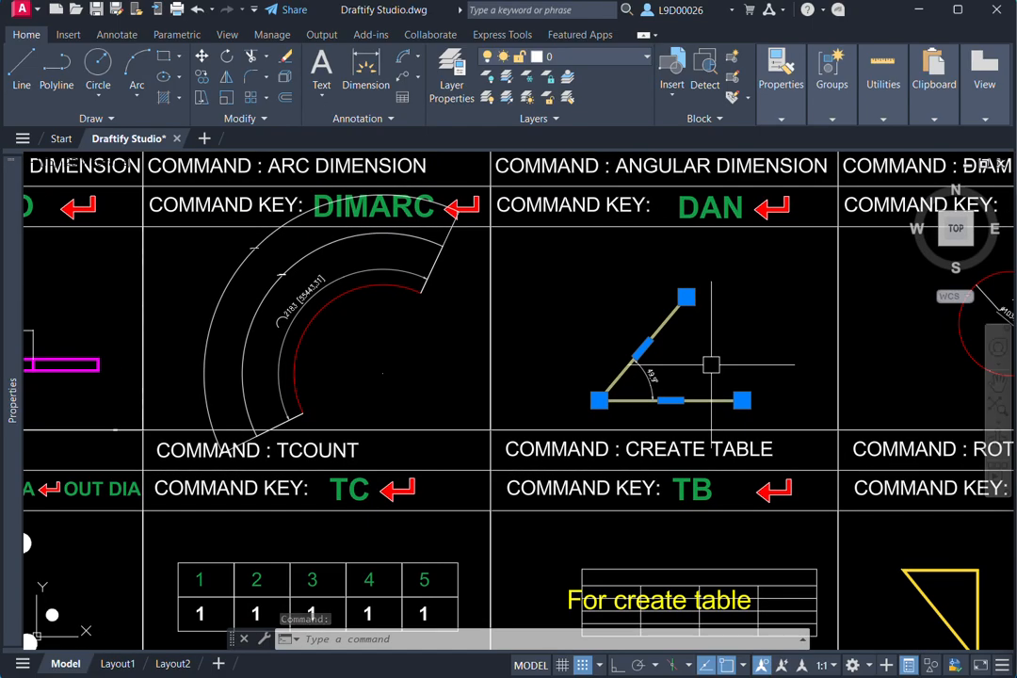
key("Escape")
key("Escape")
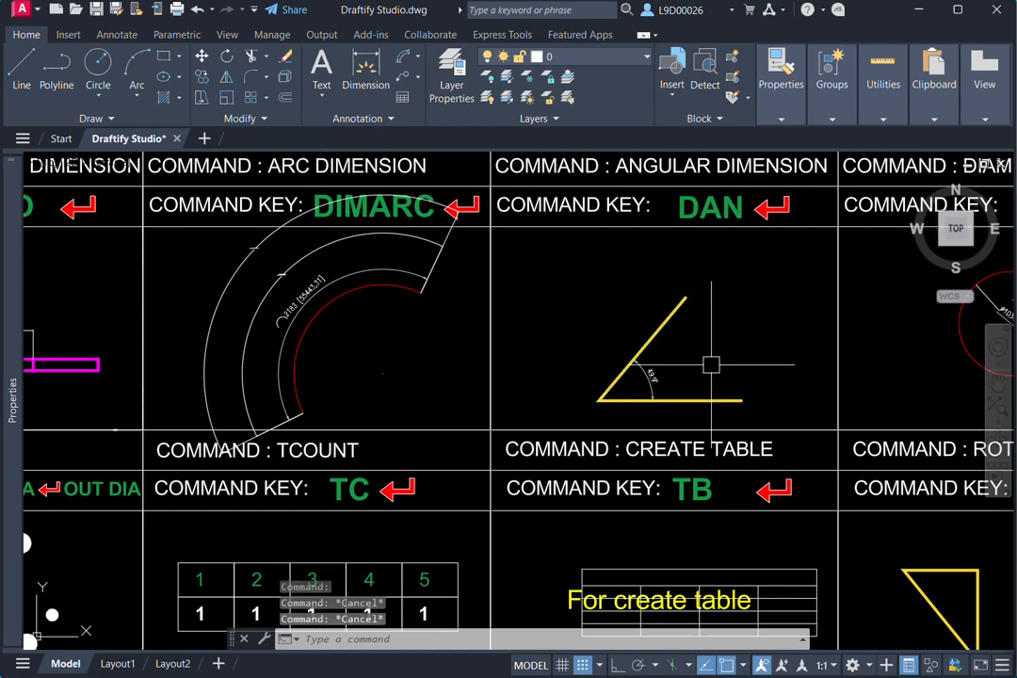
- Draw a horizontal line beside the yellow angle in the Angular Dimension cell with Ortho mode on
type("l")
key("Return")
middle_click_drag(655, 328, 691, 372)
left_click(585, 342)
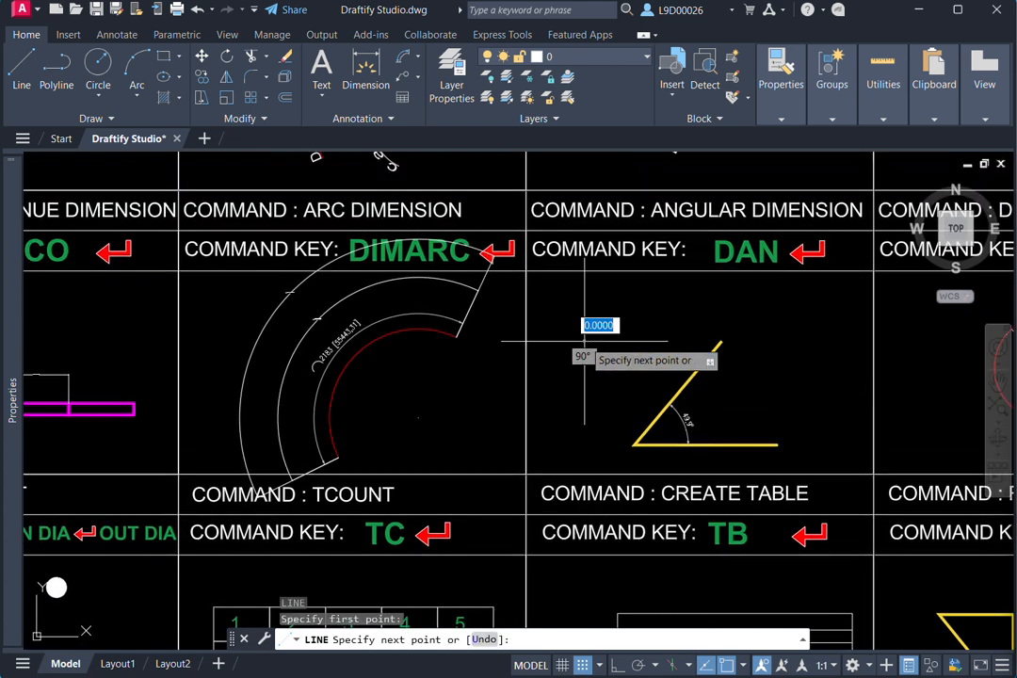
key("F8")
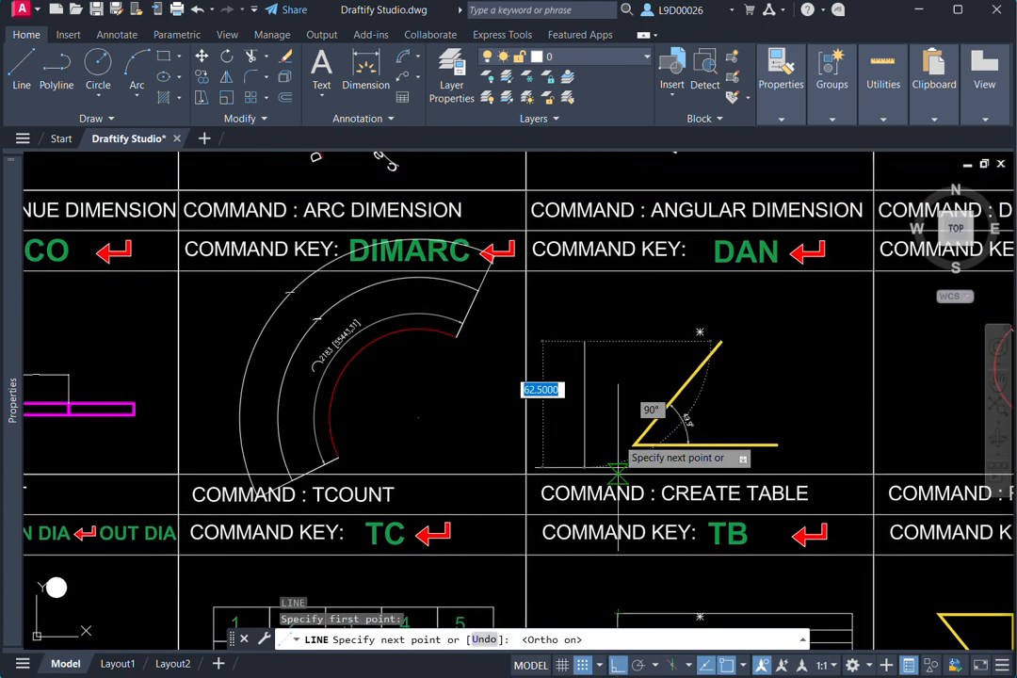
left_click(661, 341)
key("Escape")
- Start another line at the left end of the horizontal line, turn Ortho mode off and cancel the line
middle_click_drag(611, 369, 620, 429)
type("l")
key("Return")
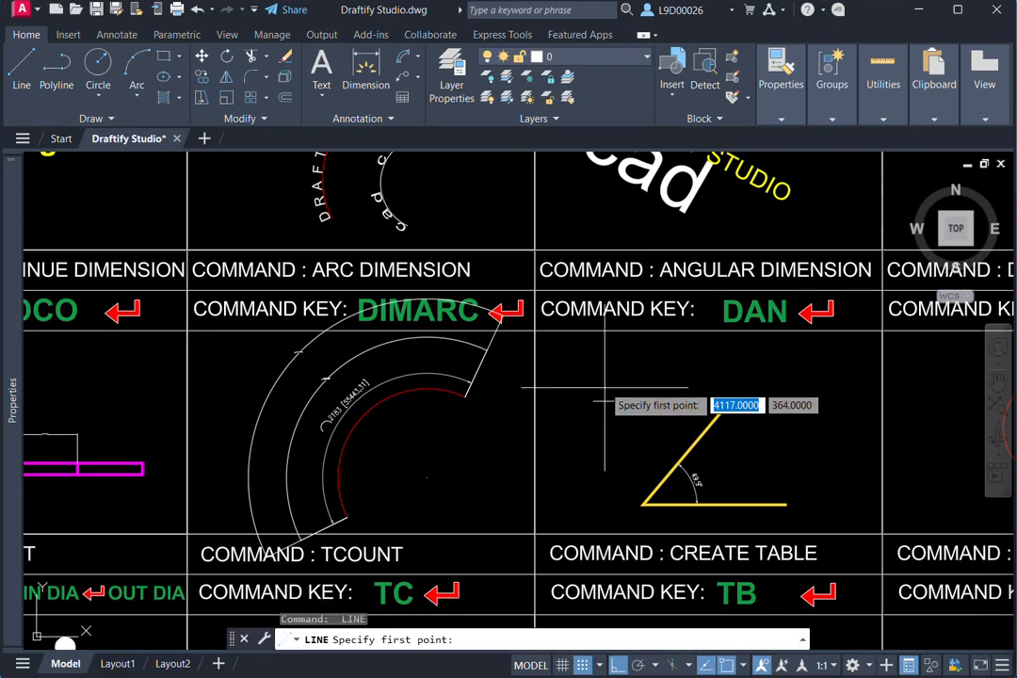
scroll(600, 381, "up", 4)
left_click(586, 436)
left_click(585, 436)
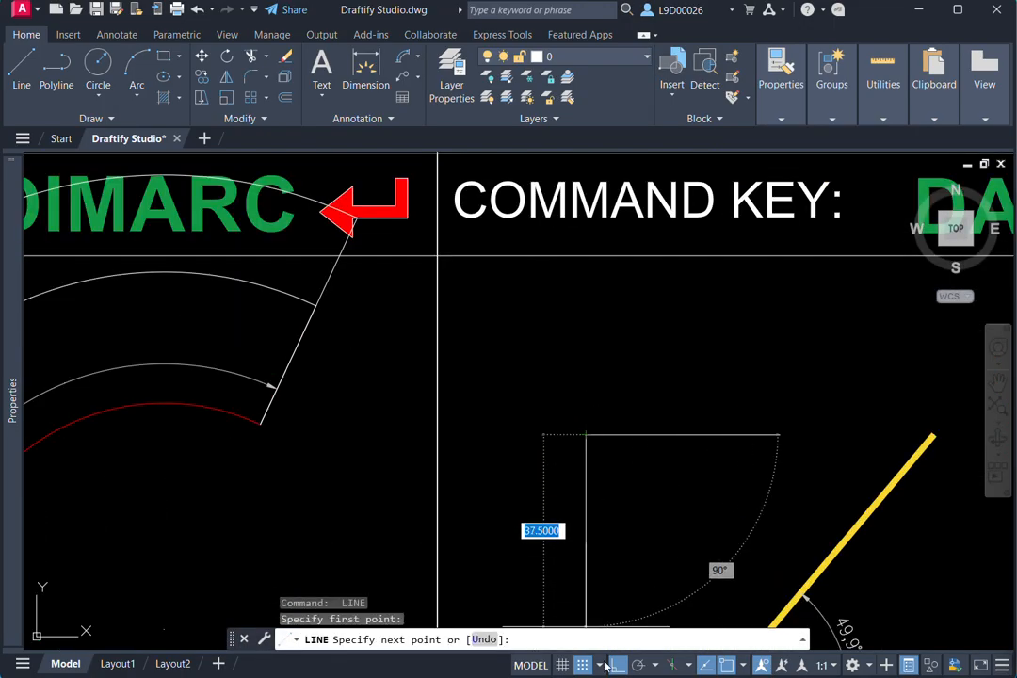
key("F8")
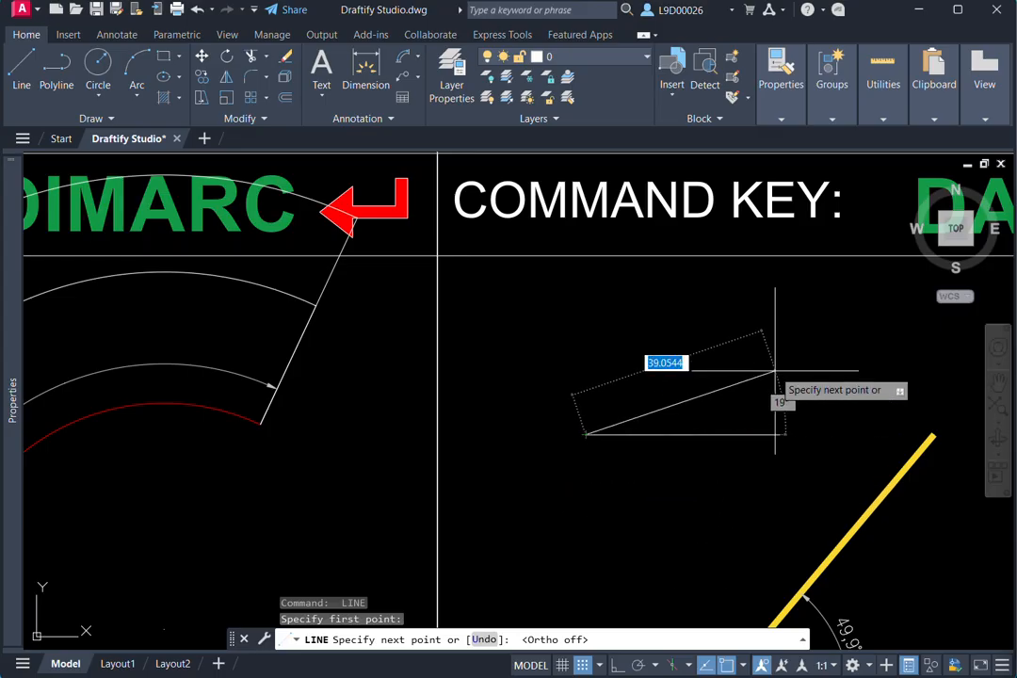
key("Escape")
- Look over the whole command chart above and below the horizontal construction line
scroll(740, 428, "down", 8)
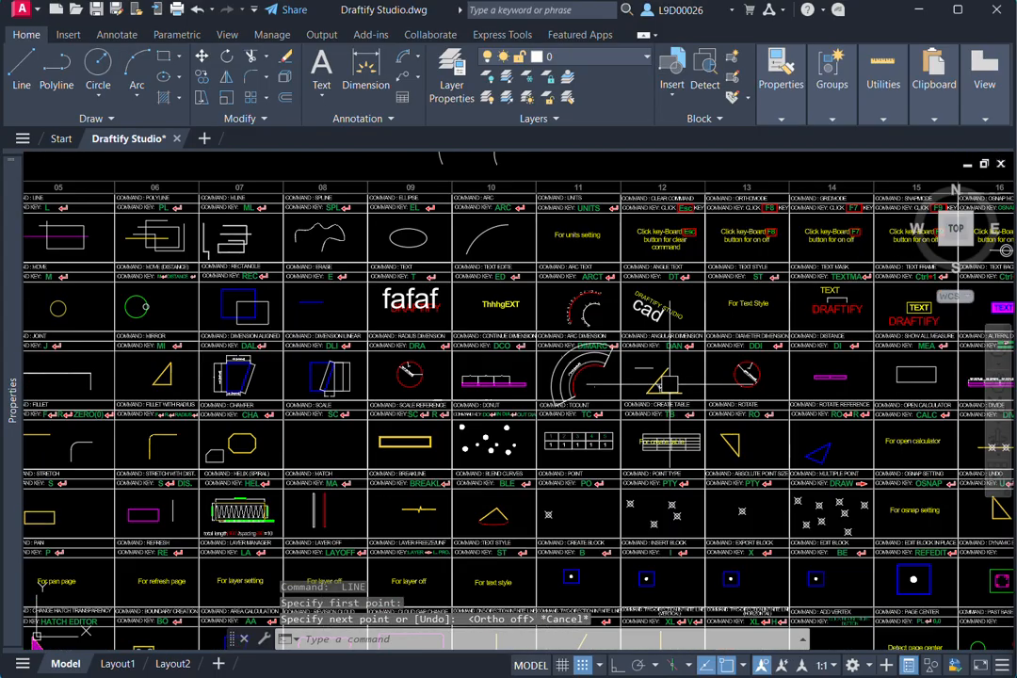
scroll(707, 405, "up", 2)
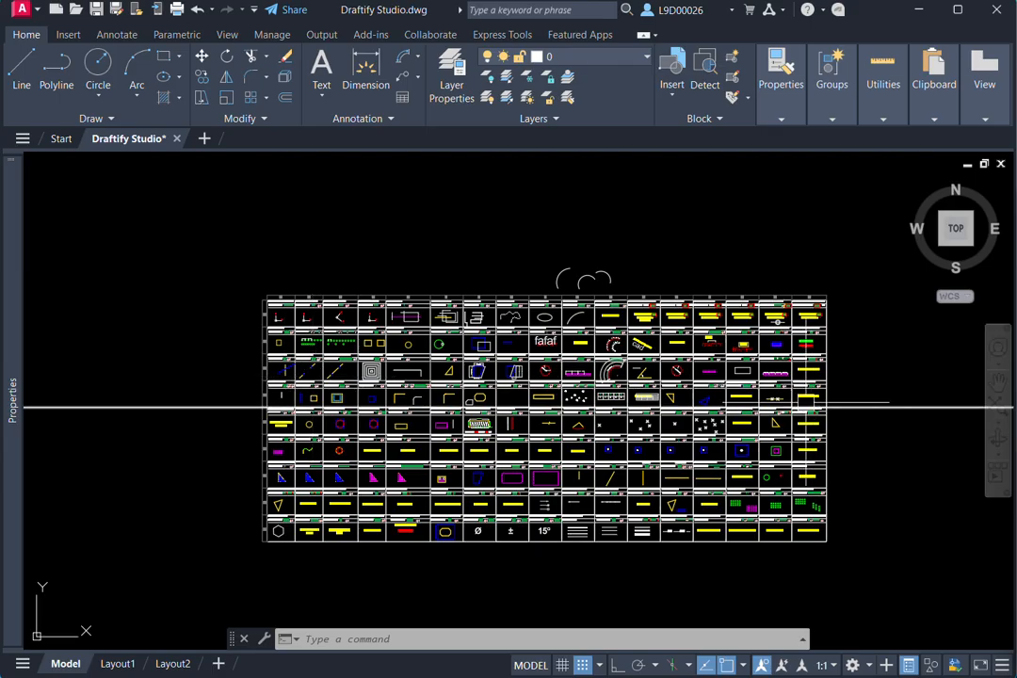
scroll(801, 407, "up", 2)
scroll(365, 393, "down", 2)
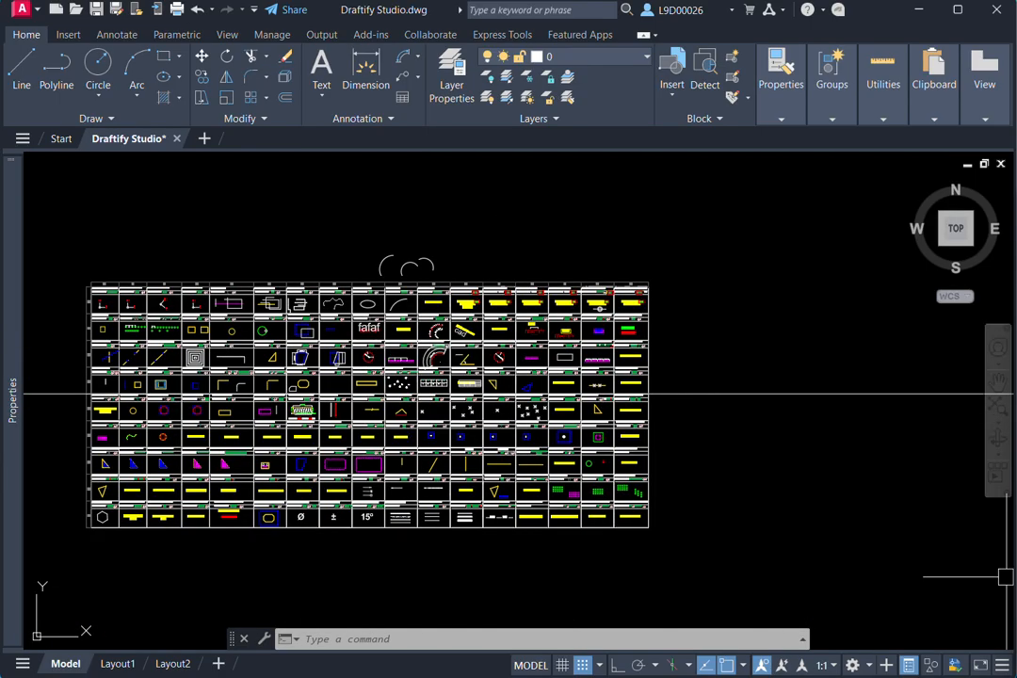
mouse_move(12, 400)
middle_click_drag(647, 357, 741, 340)
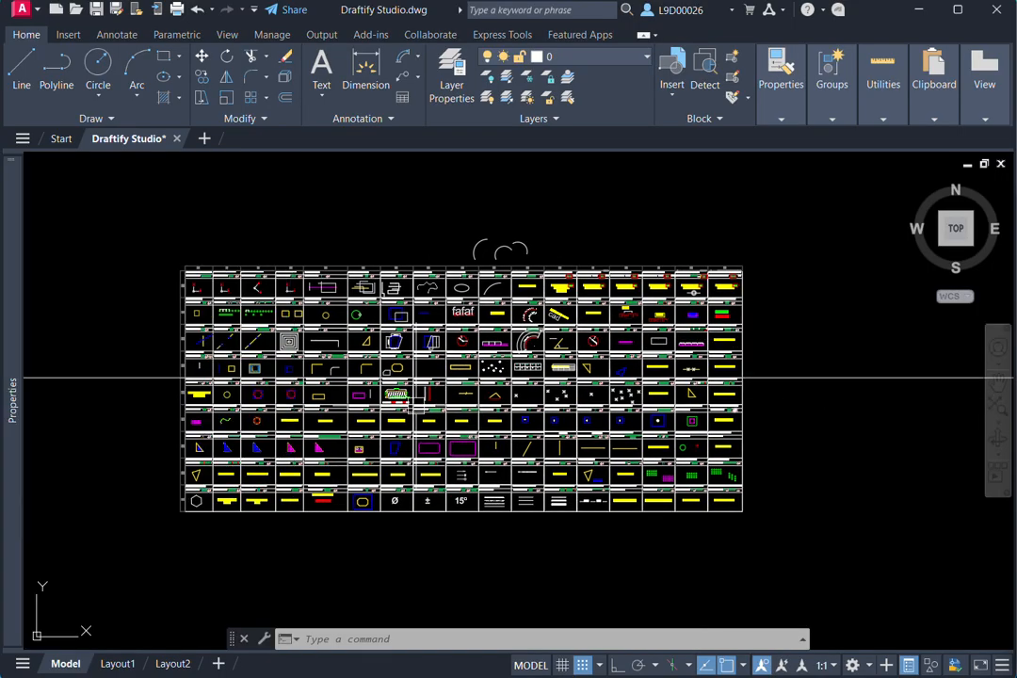
middle_click_drag(488, 443, 561, 439)
middle_click_drag(638, 470, 740, 463)
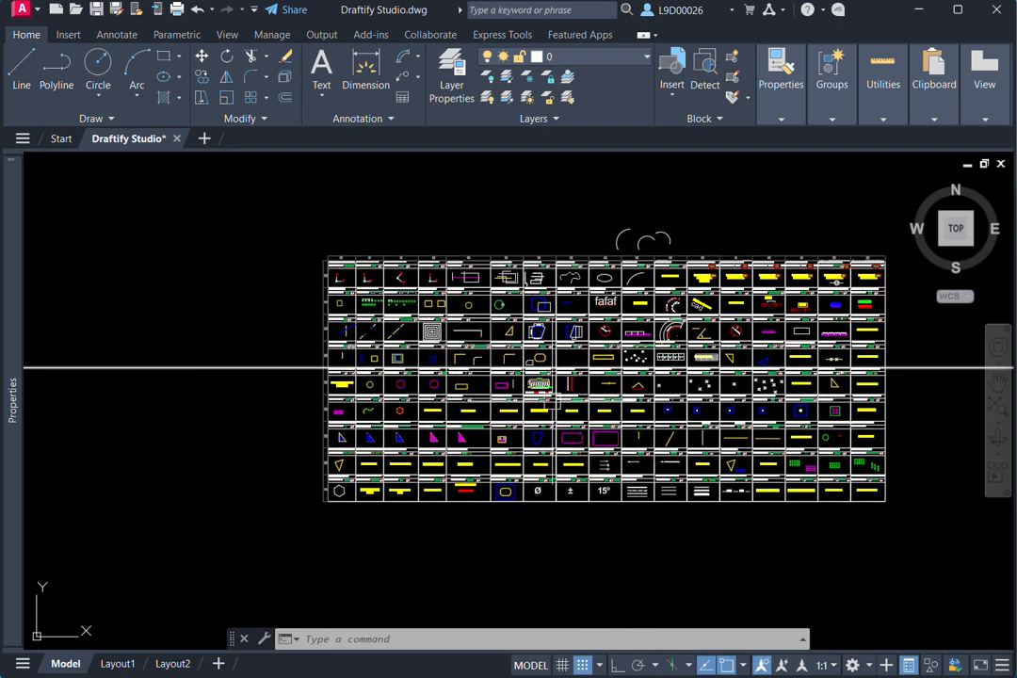
- Inspect the spiral in the Helix (Spiral) cell and its place in the full chart, leaving nothing selected
scroll(538, 388, "up", 8)
middle_click_drag(564, 373, 616, 358)
scroll(617, 359, "up", 2)
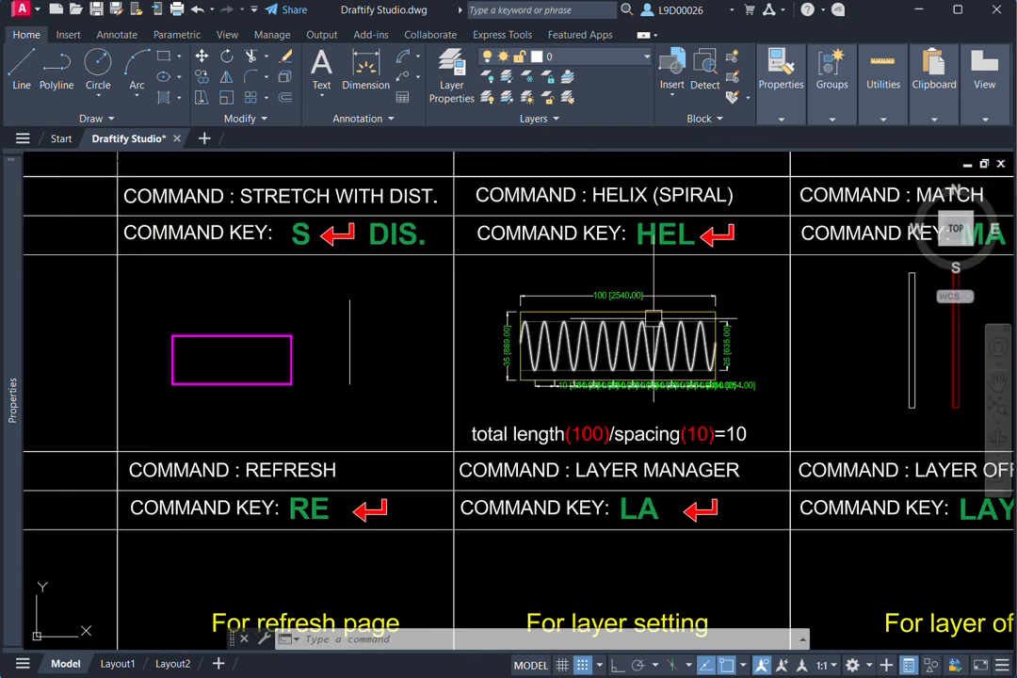
scroll(637, 356, "up", 2)
left_click(632, 354)
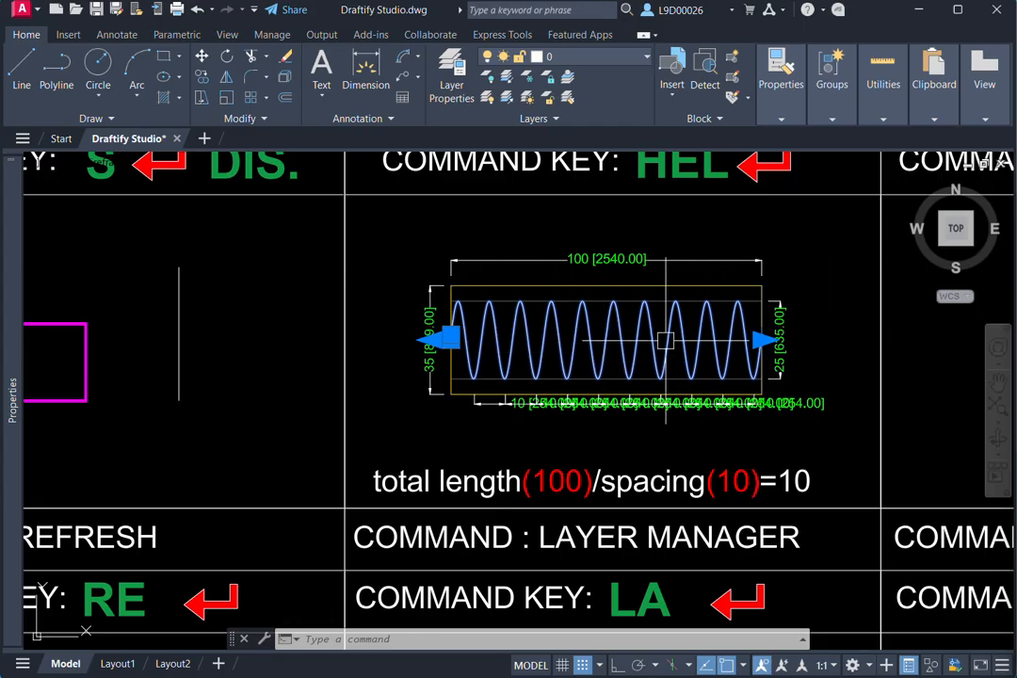
scroll(565, 357, "down", 5)
scroll(565, 358, "down", 5)
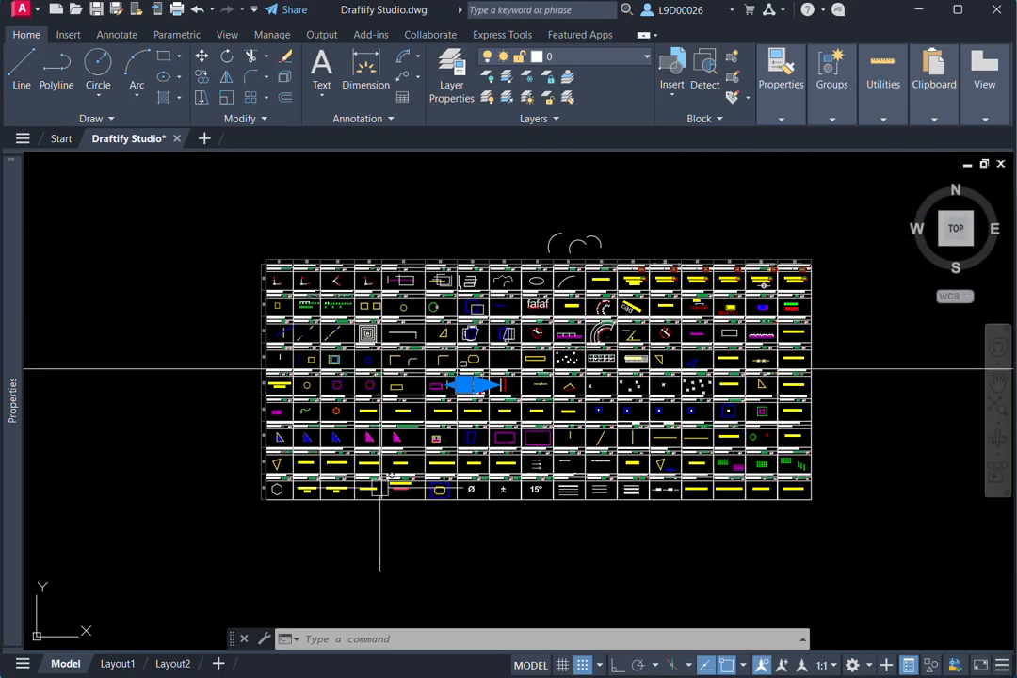
scroll(379, 487, "up", 2)
scroll(504, 470, "down", 4)
scroll(659, 455, "up", 2)
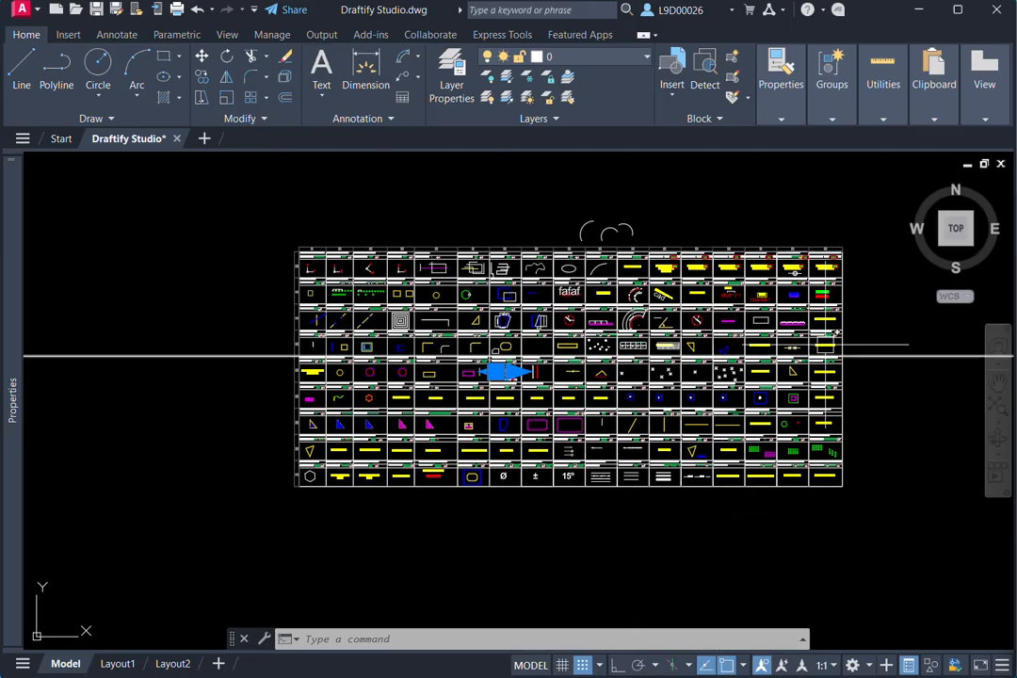
left_click(881, 330)
key("Escape")
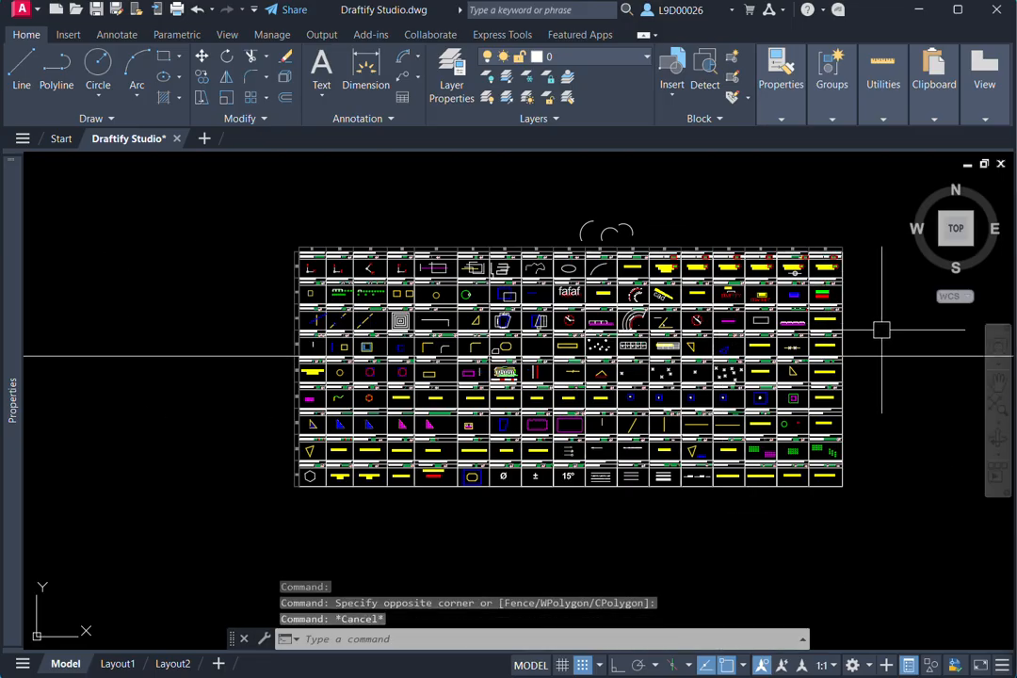
- Draw a short diagonal polyline (PL) outward from where the construction line meets the chart's right border
type("pl")
key("Return")
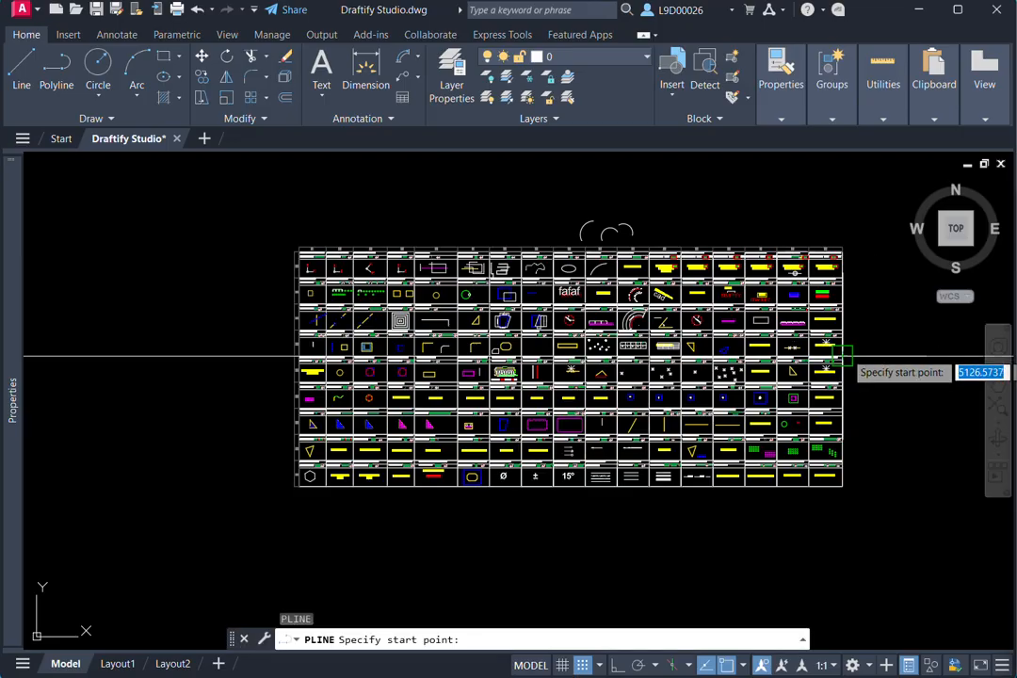
left_click(845, 356)
key("Escape")
- Erase (E) the horizontal construction line that crosses the chart
left_click(908, 336)
left_click(884, 385)
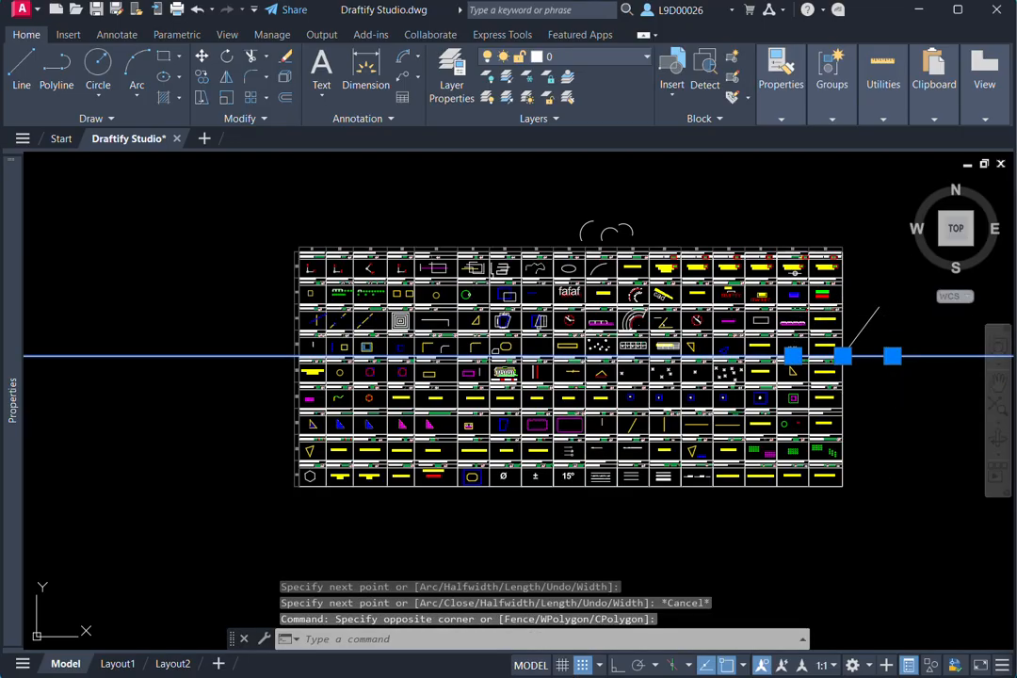
type("e")
key("Return")
- Erase (E) the three loose arcs above the chart
scroll(565, 209, "up", 2)
left_click(551, 186)
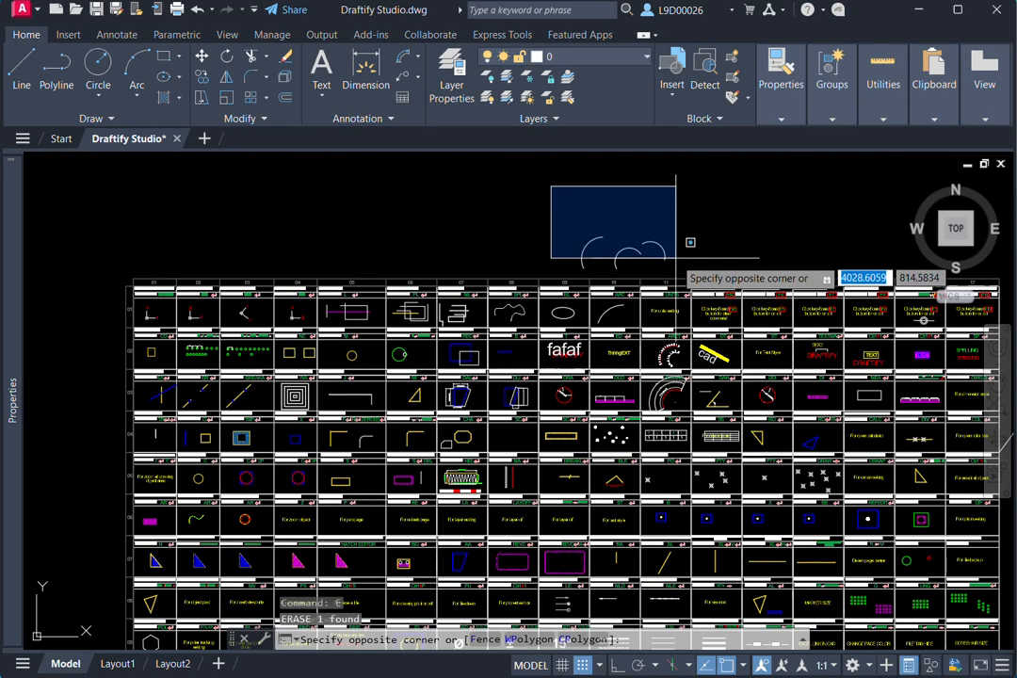
left_click(675, 268)
type("e")
key("Return")
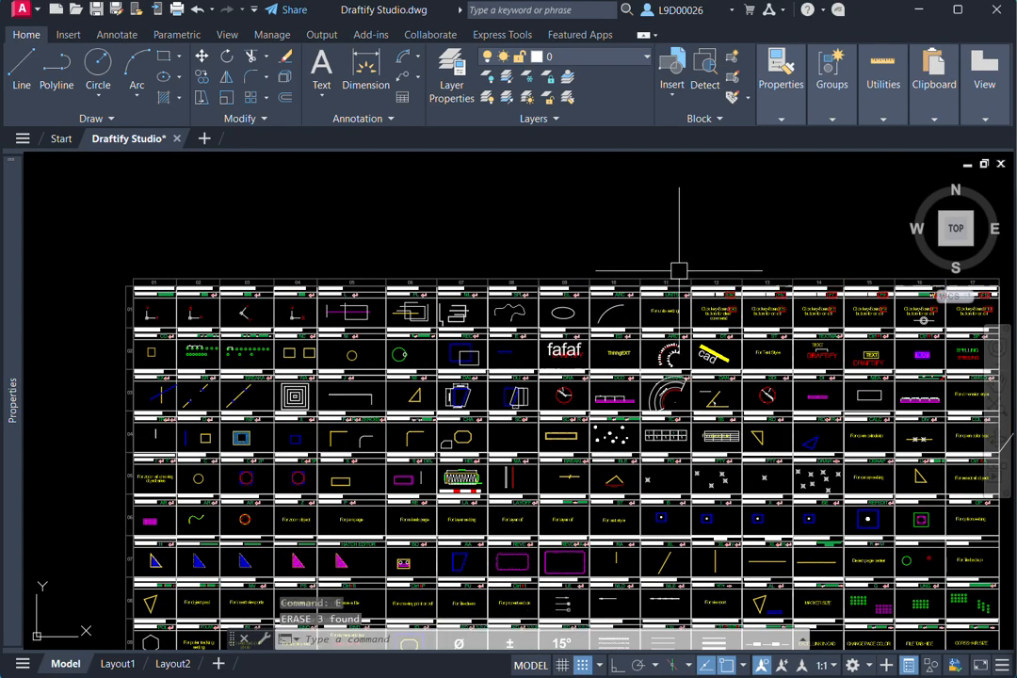
- Zoom to the drawing extents (Z, E) and look over the chart and the diagonal marker line beside it
type("z")
key("Return")
type("e")
key("Return")
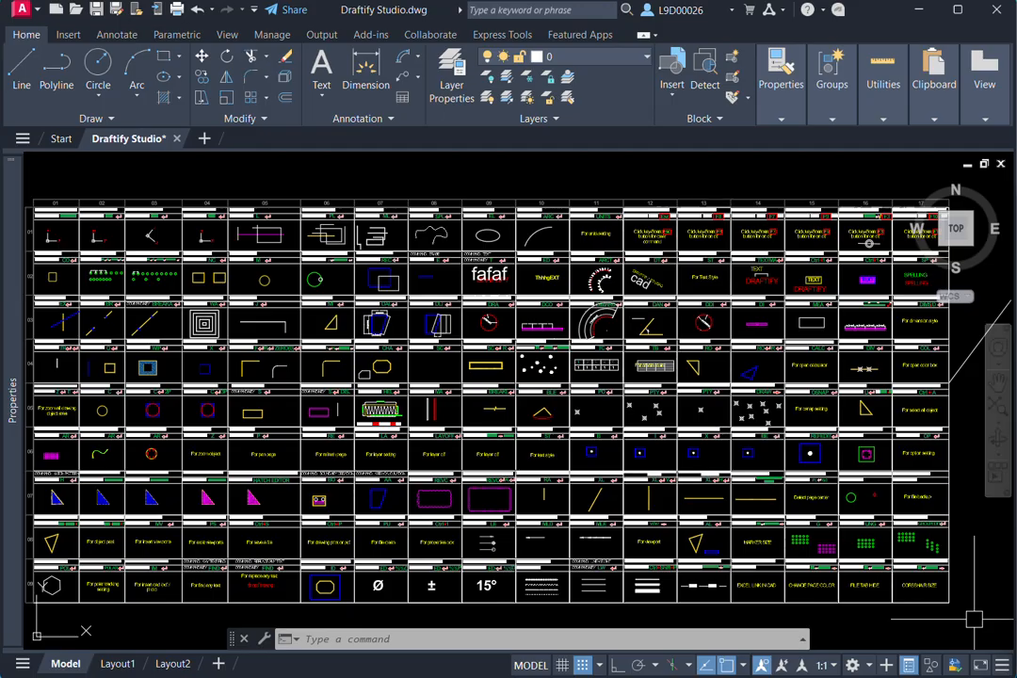
scroll(902, 527, "down", 2)
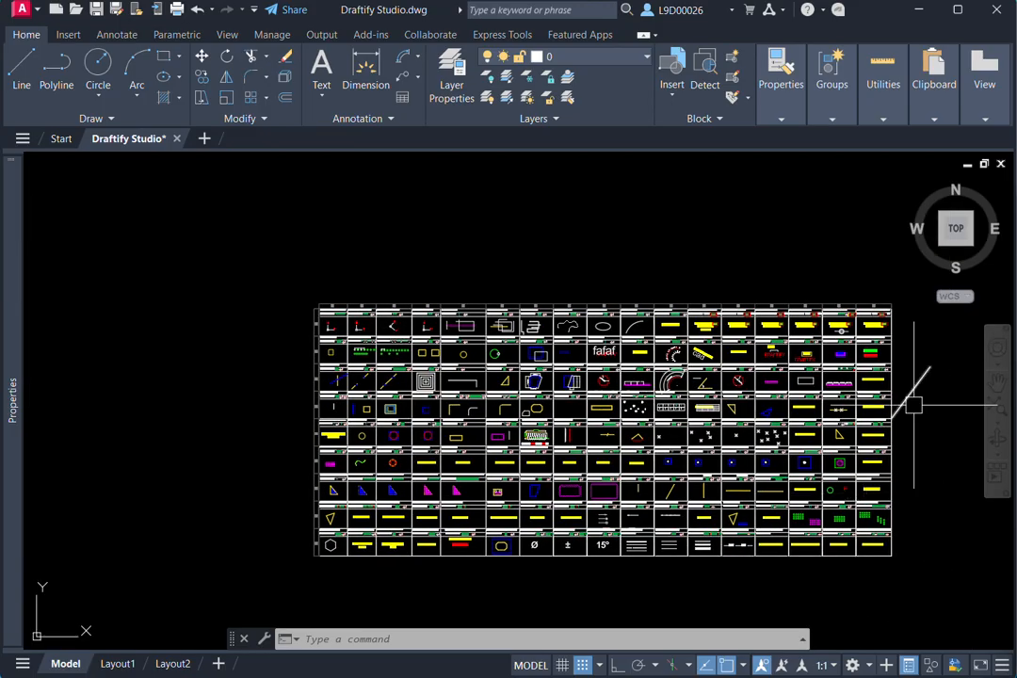
scroll(905, 407, "up", 2)
middle_click_drag(915, 429, 930, 427)
scroll(930, 426, "down", 2)
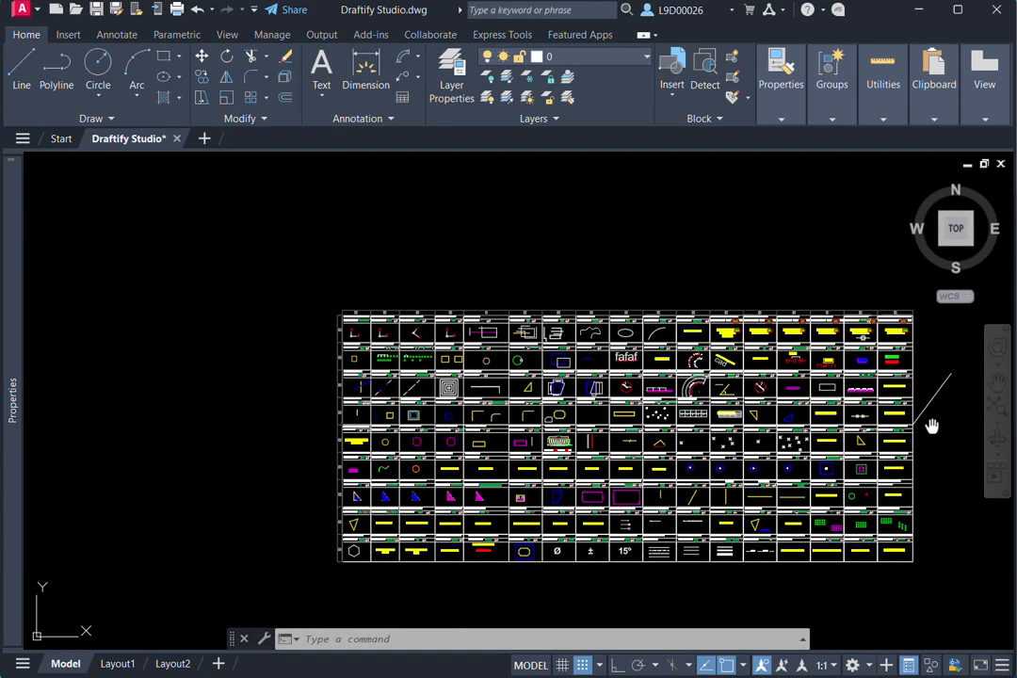
scroll(919, 337, "up", 2)
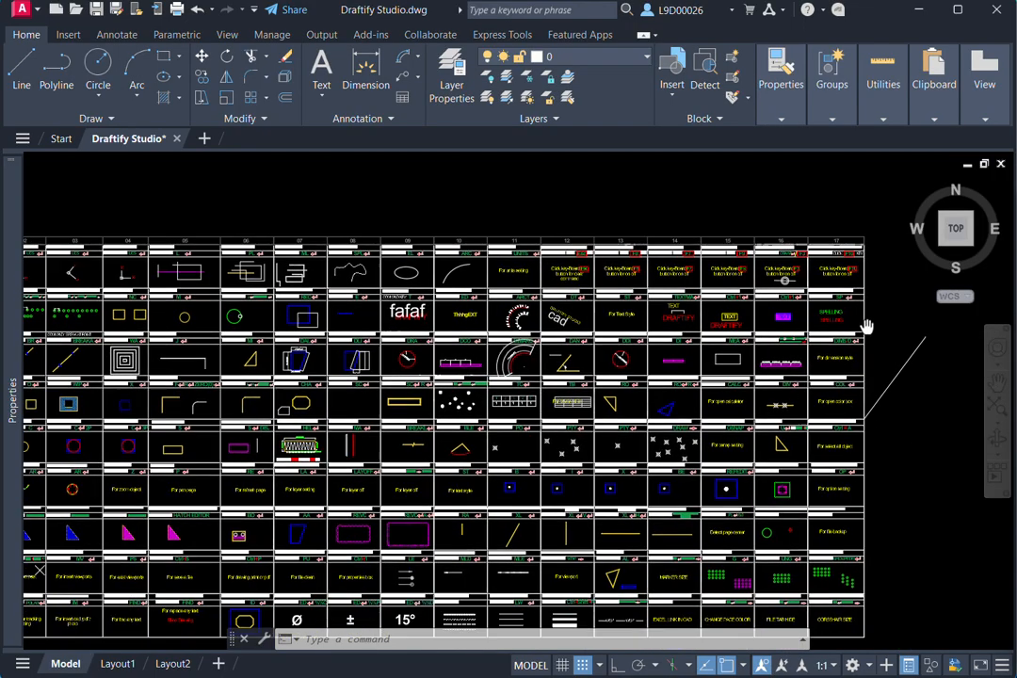
- Look over the finished command chart, examining columns 17 and 01 up close and the full table with its diagonal marker line
scroll(859, 396, "down", 2)
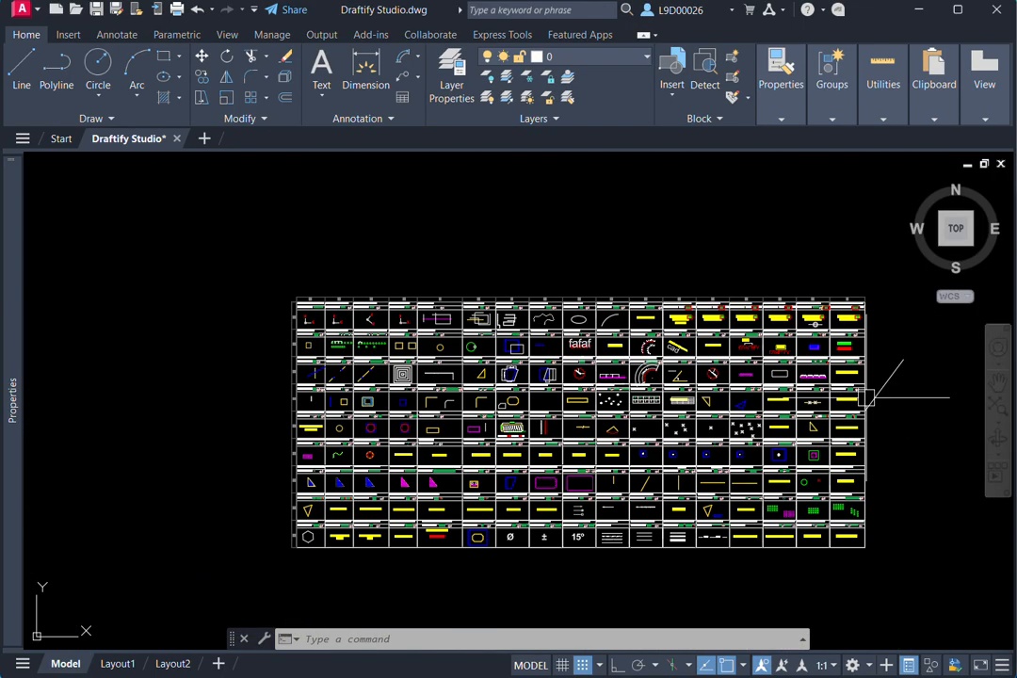
scroll(845, 296, "up", 2)
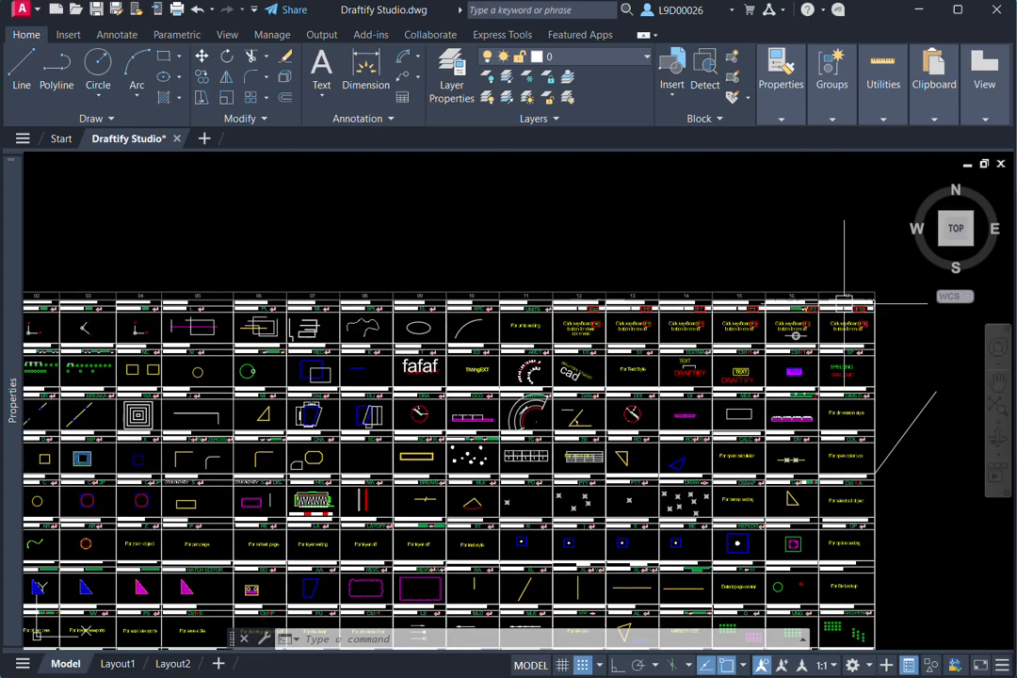
scroll(858, 303, "down", 2)
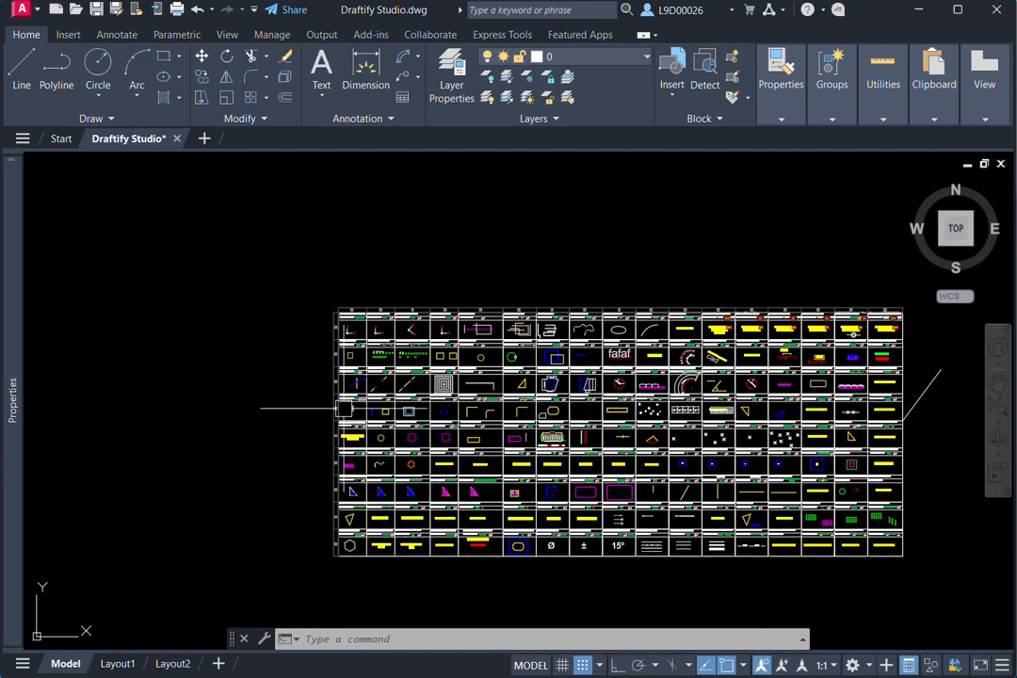
scroll(337, 409, "up", 3)
scroll(317, 414, "down", 3)
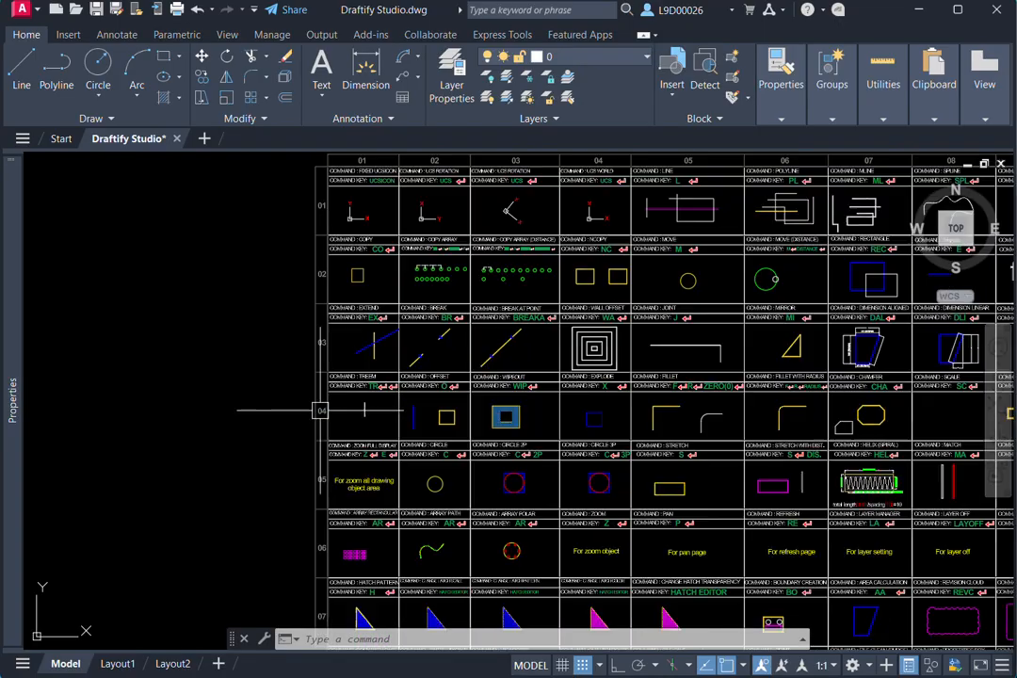
middle_click_drag(217, 395, 181, 386)
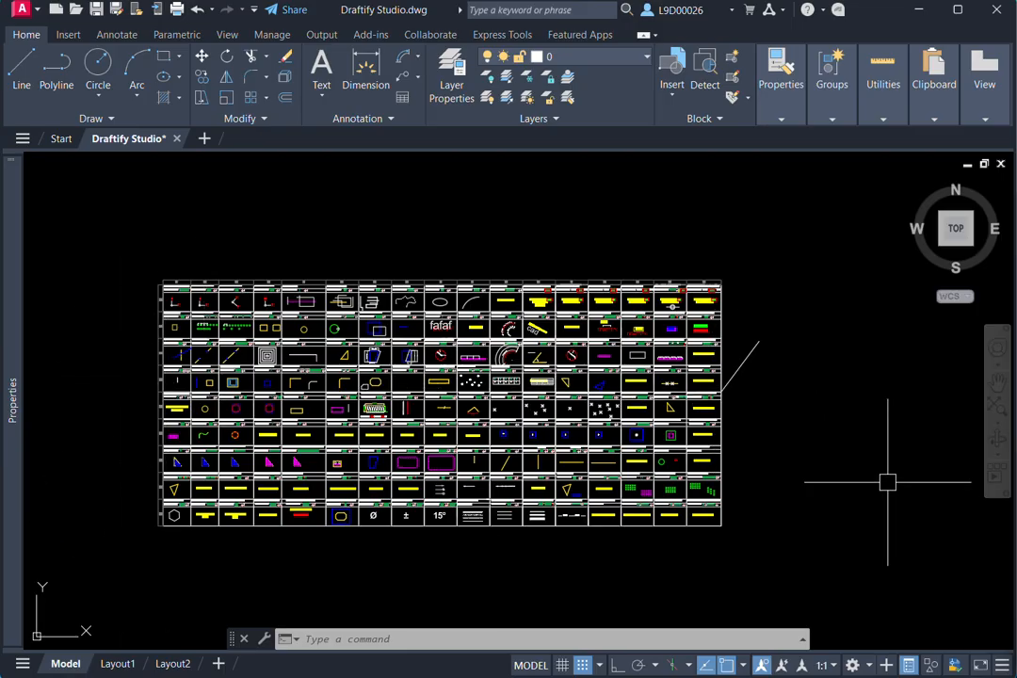
mouse_move(833, 454)
middle_mouse_down()
mouse_move(858, 455)
mouse_move(840, 468)
middle_mouse_up()
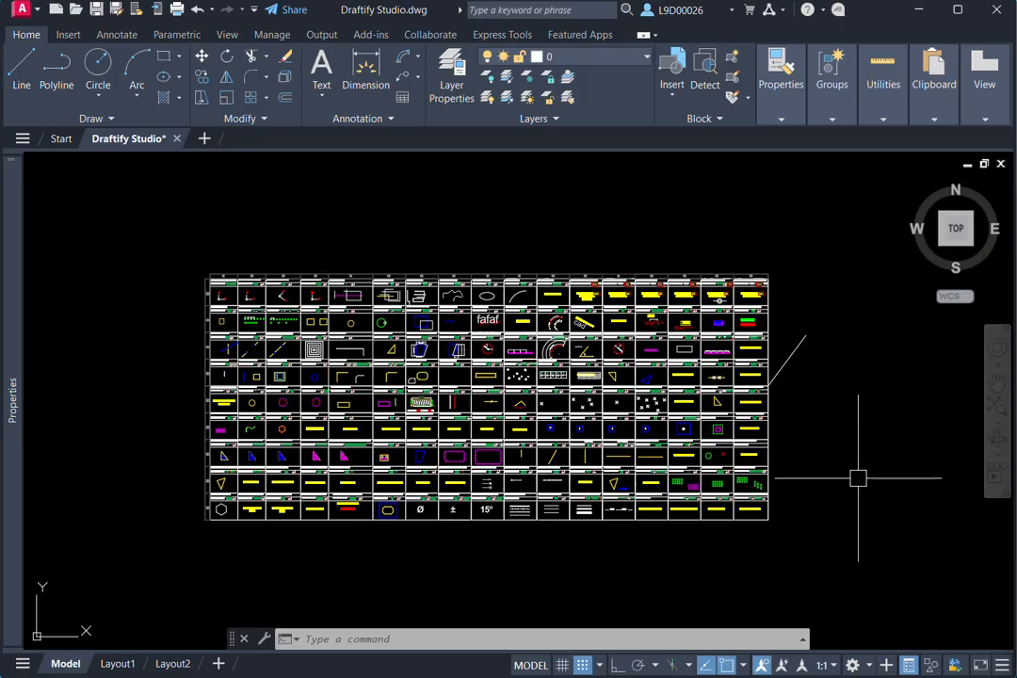
middle_click_drag(858, 481, 876, 485)
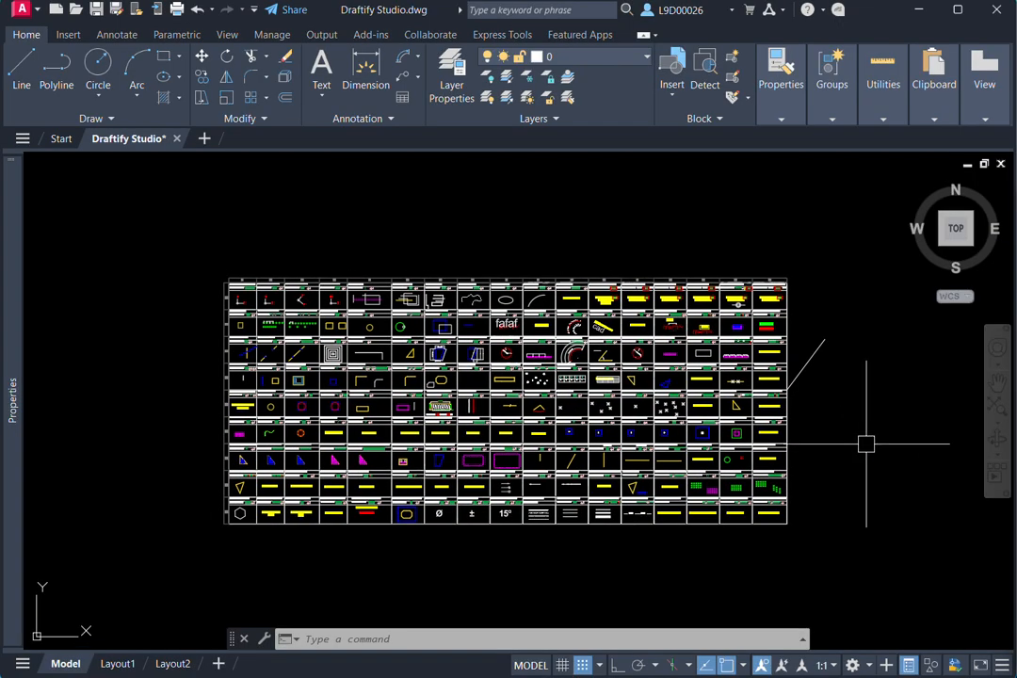